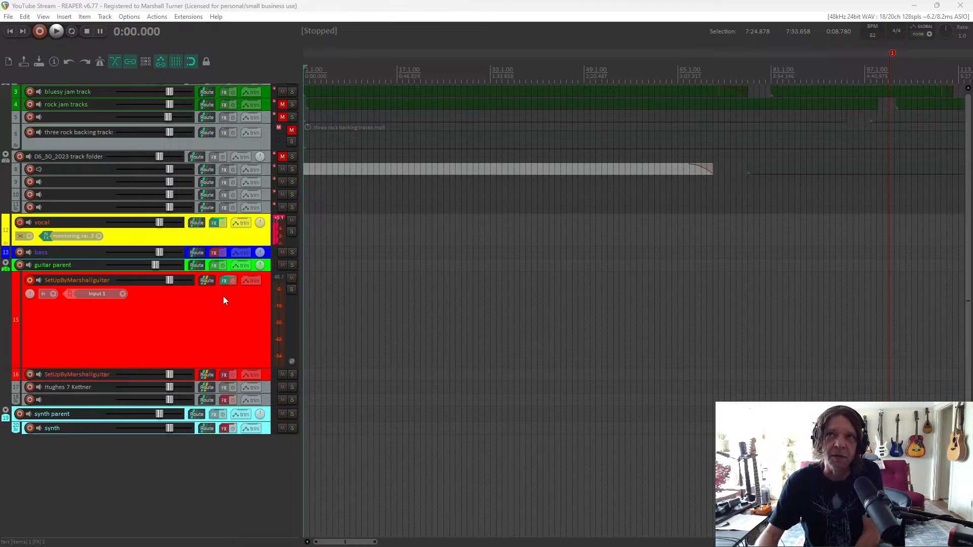
Insert EZdrummer 3 (Toontrack, 32 out) on a new track below the vocal track, adding tracks for all its stereo outputs
click(437, 341)
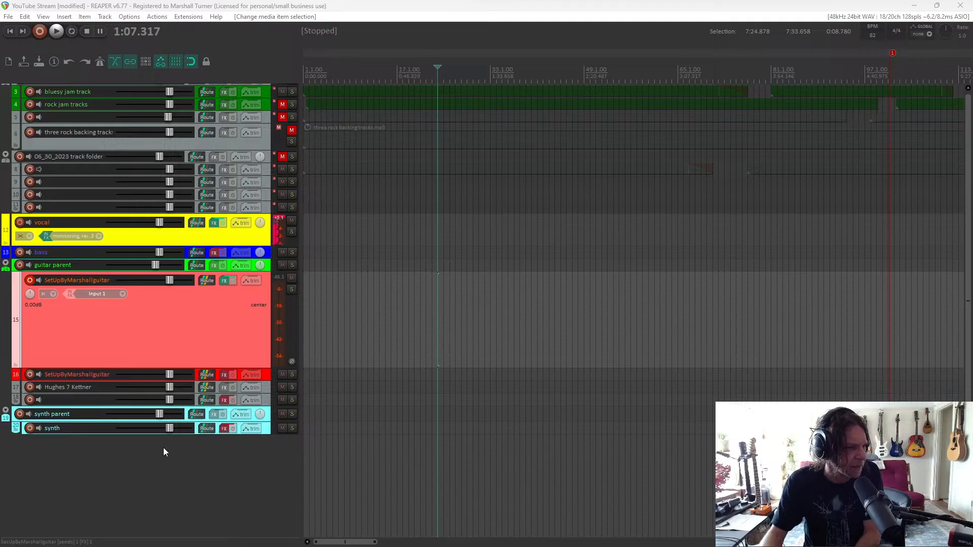
click(163, 244)
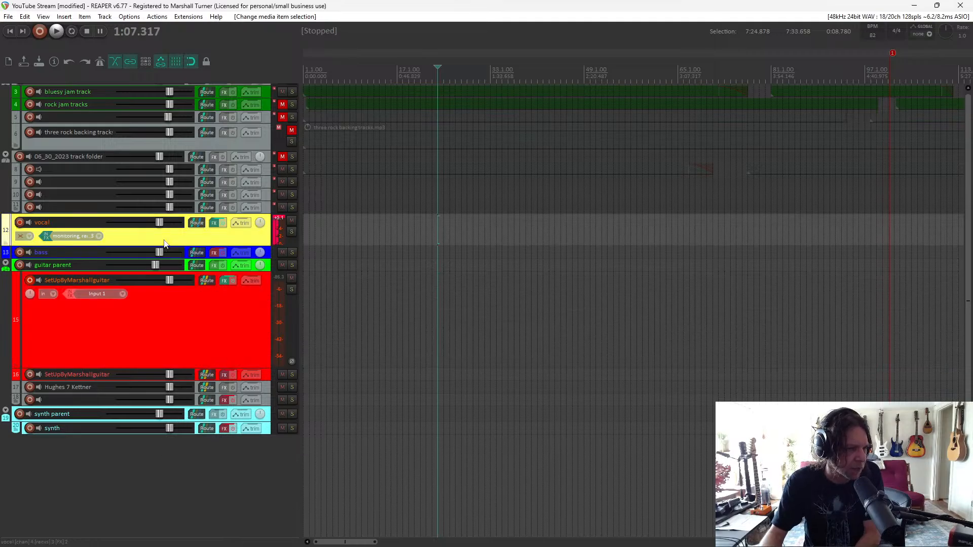
right_click(164, 244)
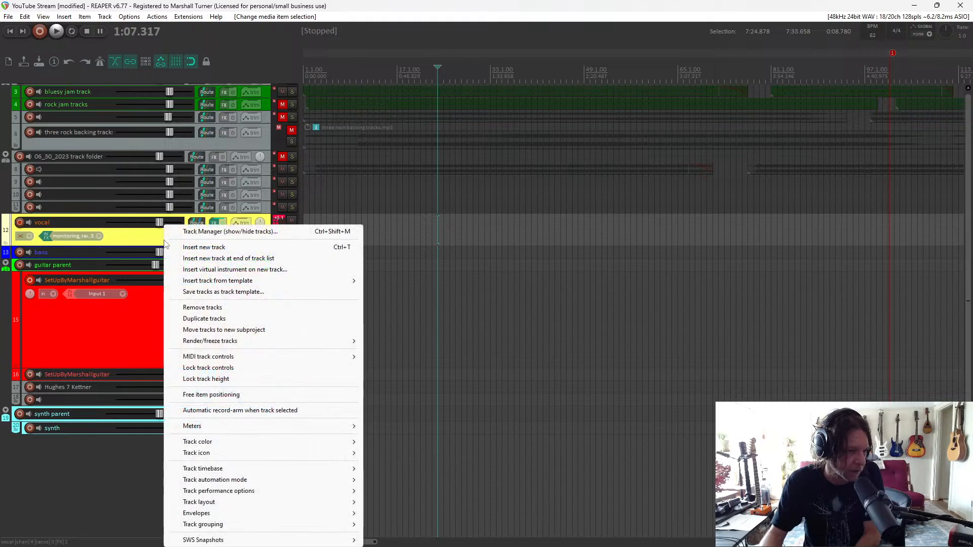
click(238, 269)
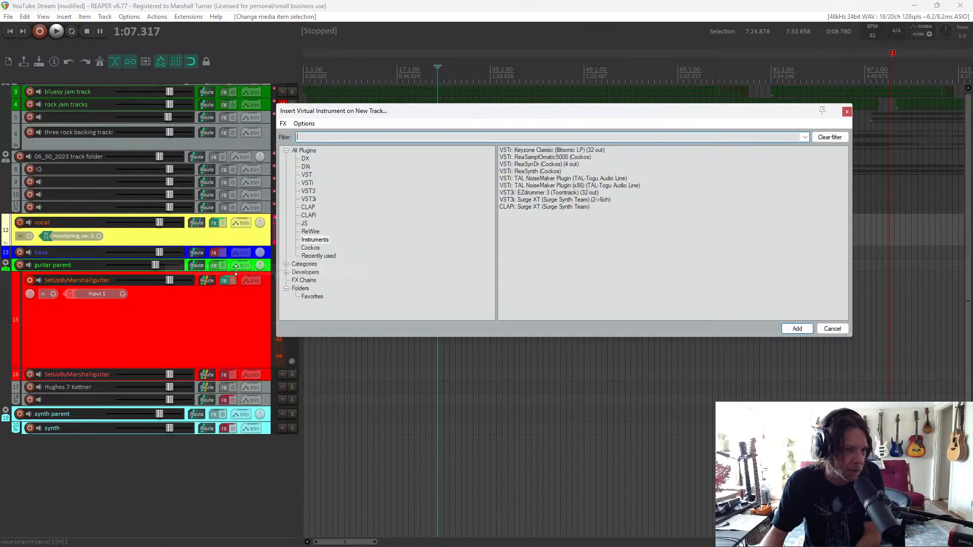
double_click(531, 193)
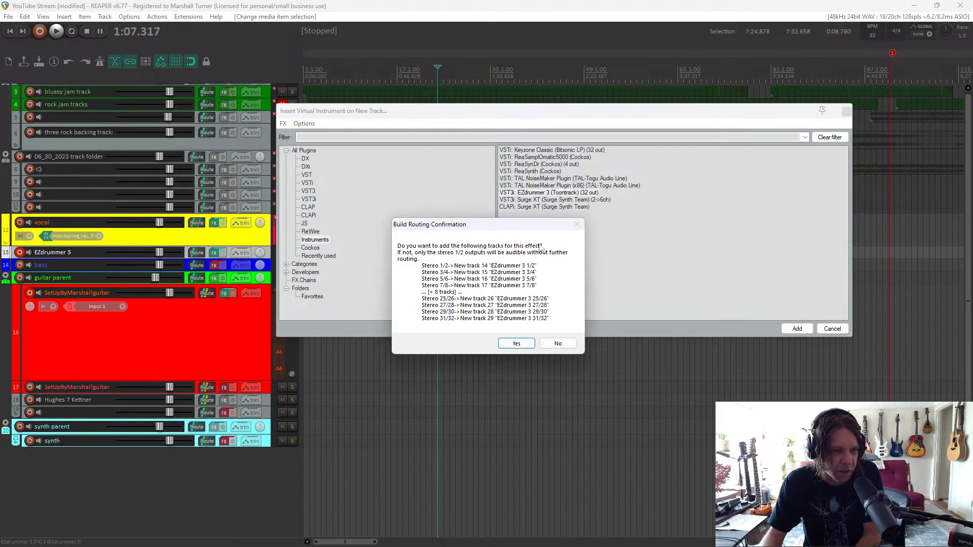
click(517, 344)
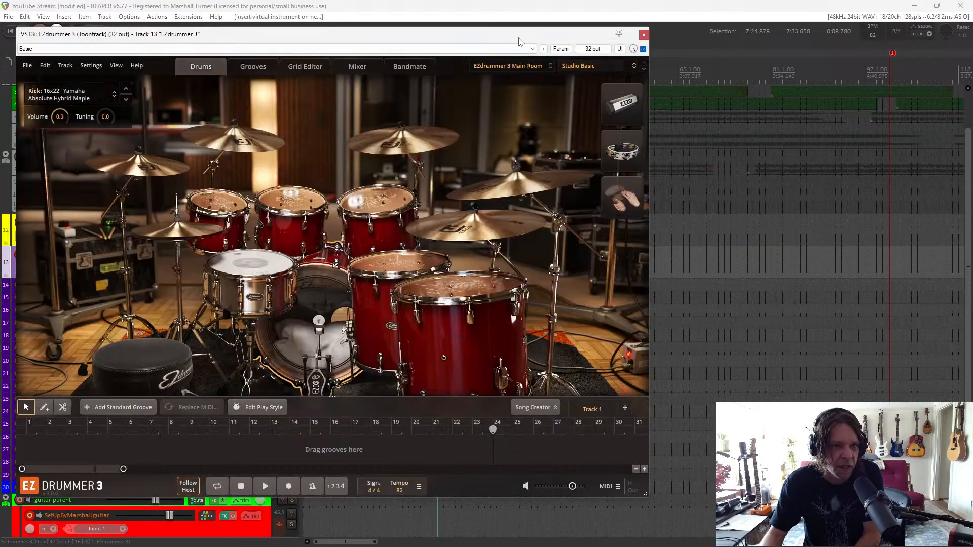
drag(520, 42, 745, 42)
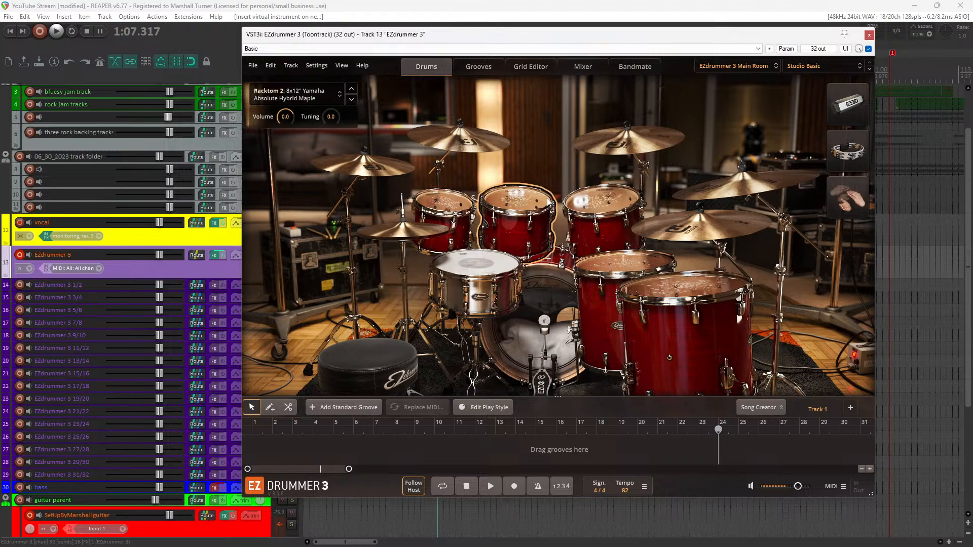
Audition the snare, rack toms and floor toms of the drum kit, and take a brief look at the Bandmate page
click(616, 200)
click(618, 259)
click(678, 287)
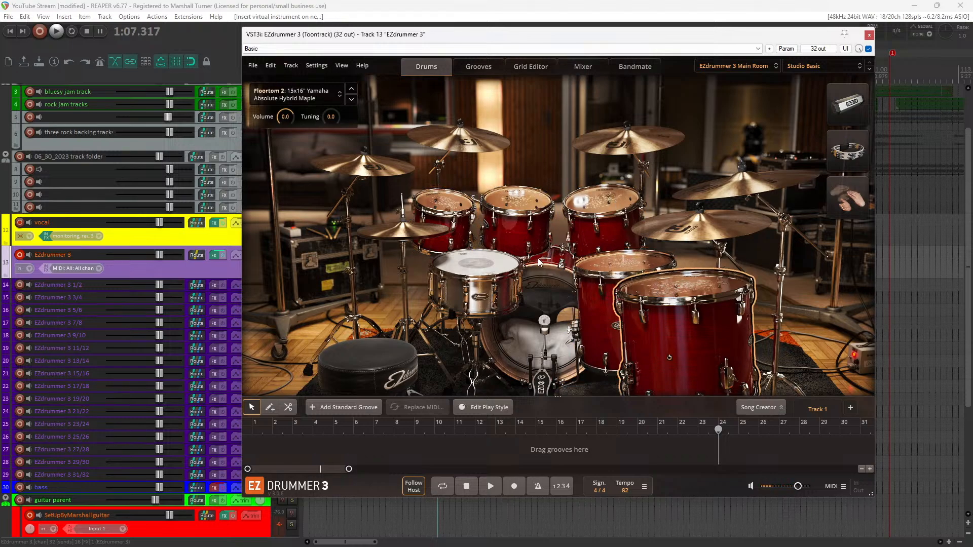
click(496, 273)
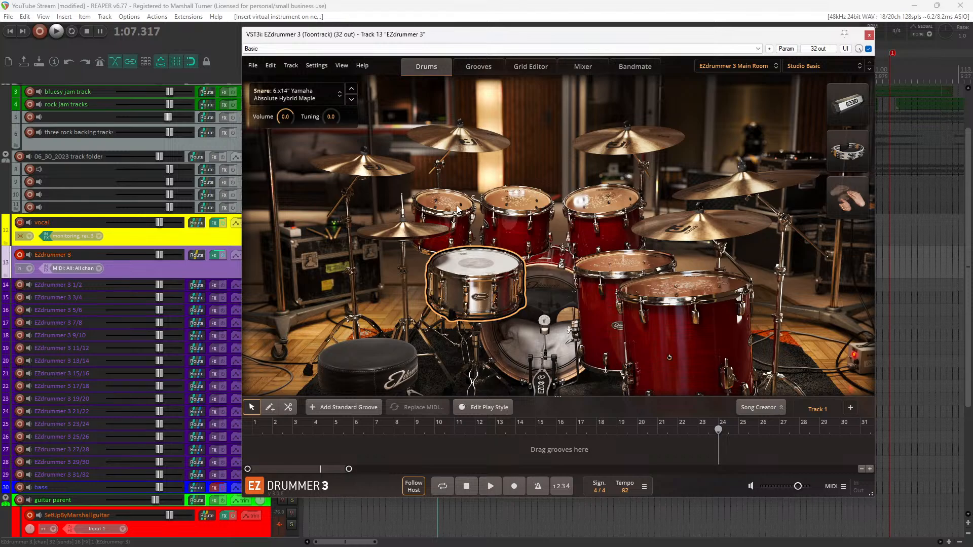
click(458, 209)
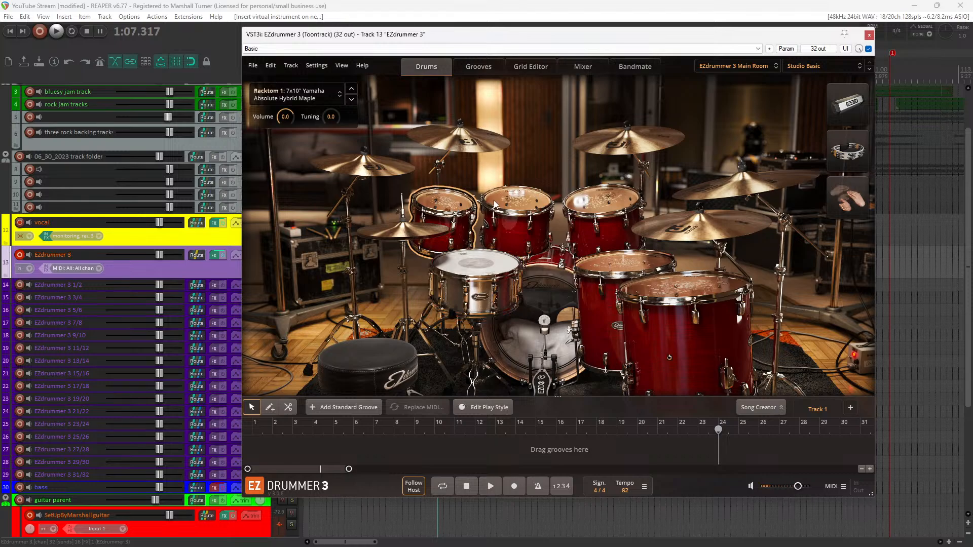
click(453, 205)
click(482, 276)
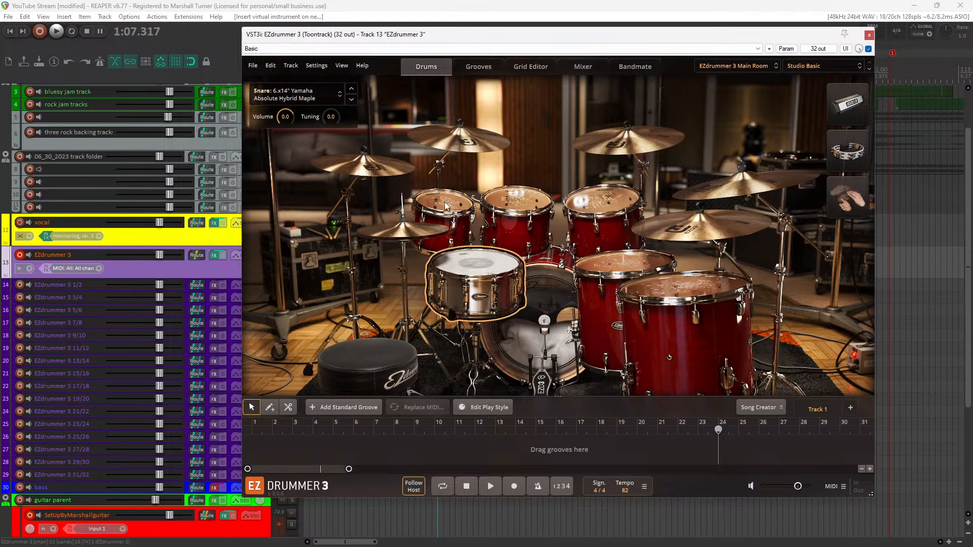
click(447, 205)
click(511, 205)
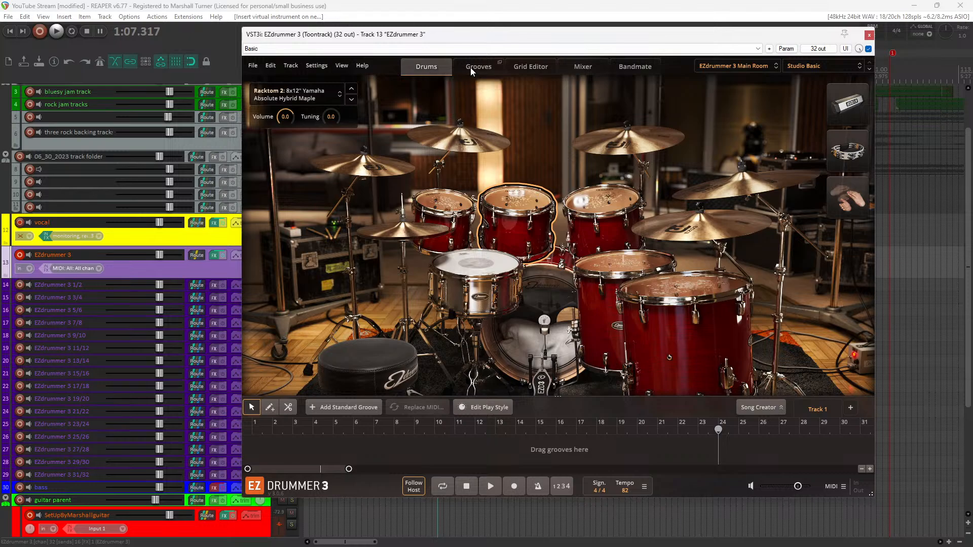
click(639, 70)
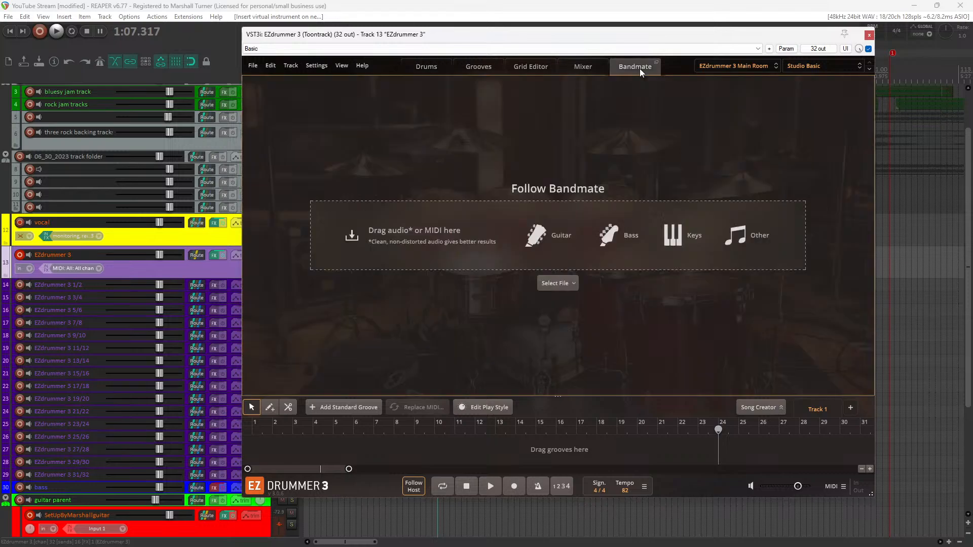
click(423, 69)
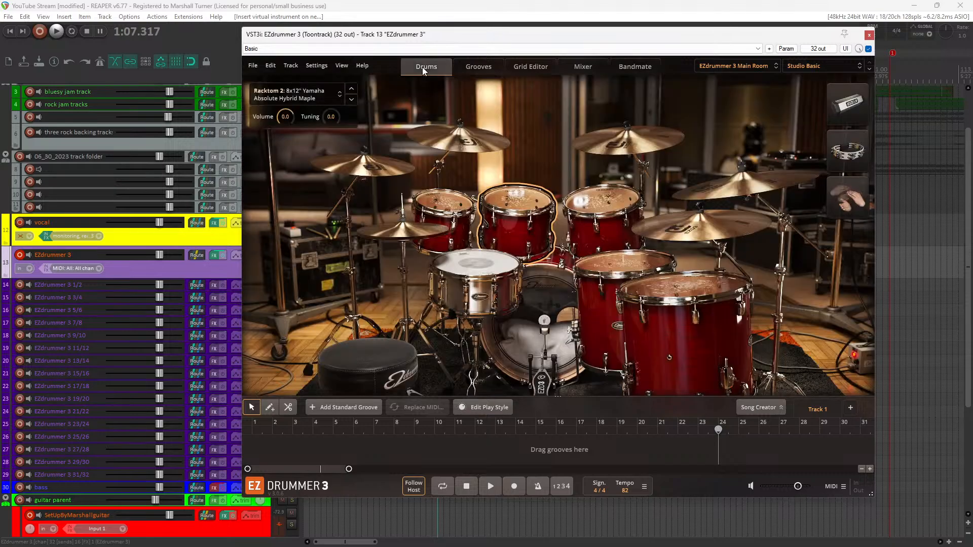
Browse the grooves to EZdrummer 2 Modern/Vintage, Ballad Straight 4/4, Slow Rock 75 BPM, Intro, and preview Intro 01
click(471, 69)
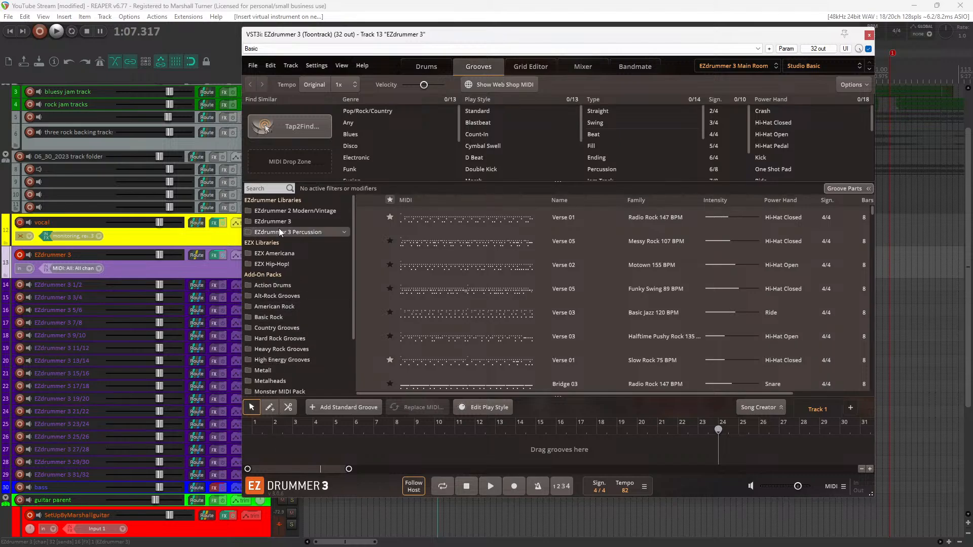
click(281, 213)
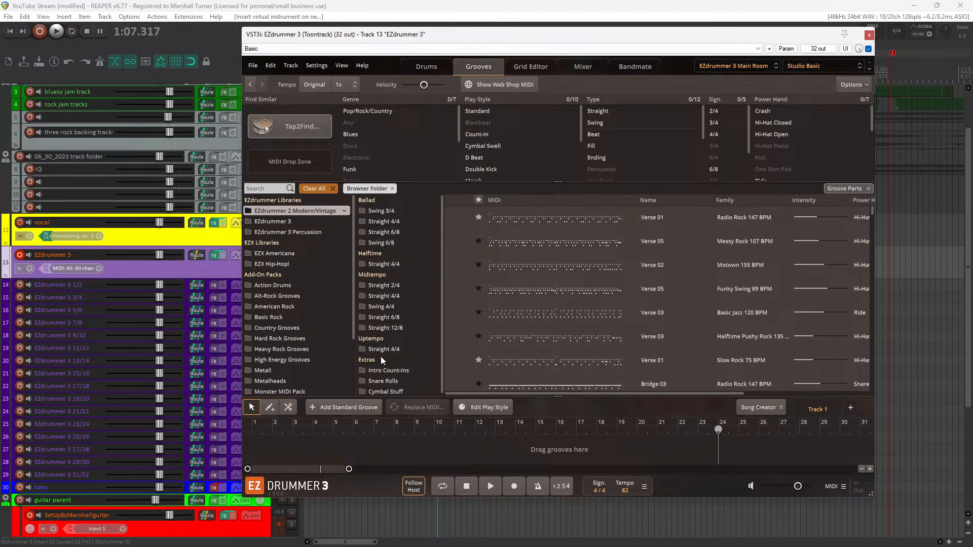
click(381, 222)
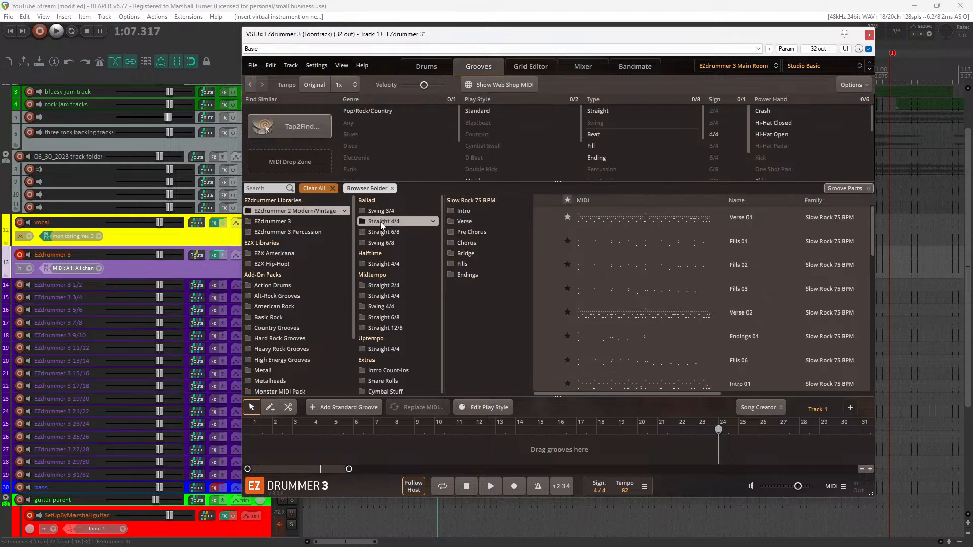
click(472, 213)
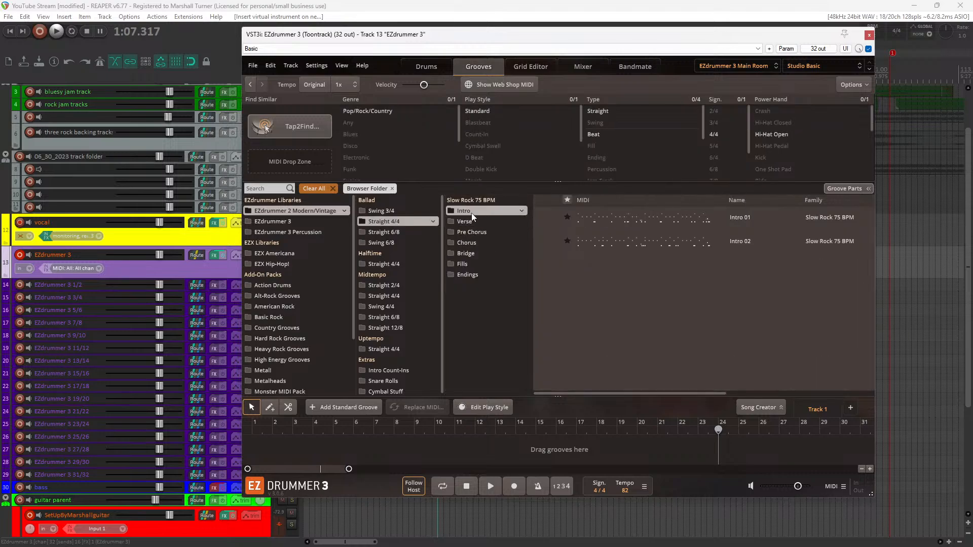
click(548, 217)
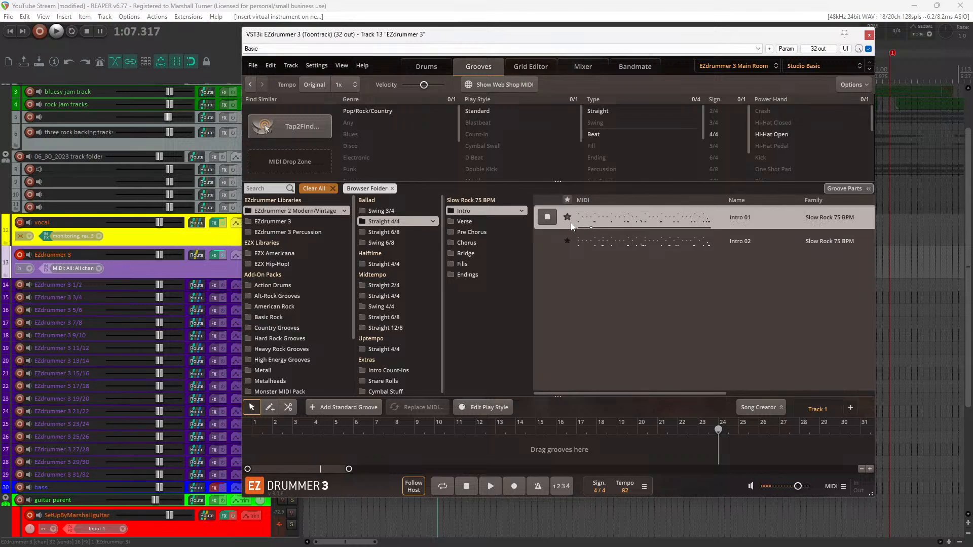
click(547, 218)
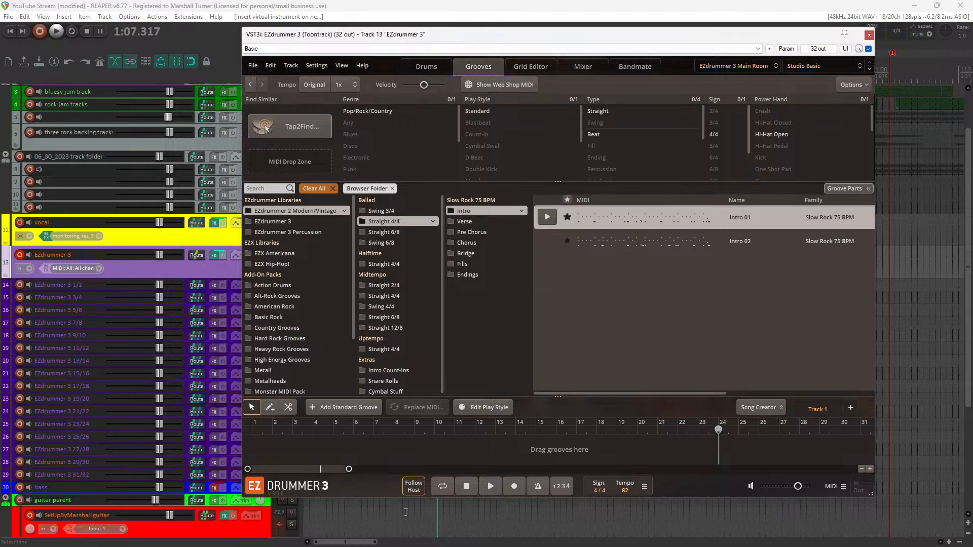
Turn off Follow Host, set EZdrummer's tempo to 145, and preview the Intro 01 groove
click(420, 488)
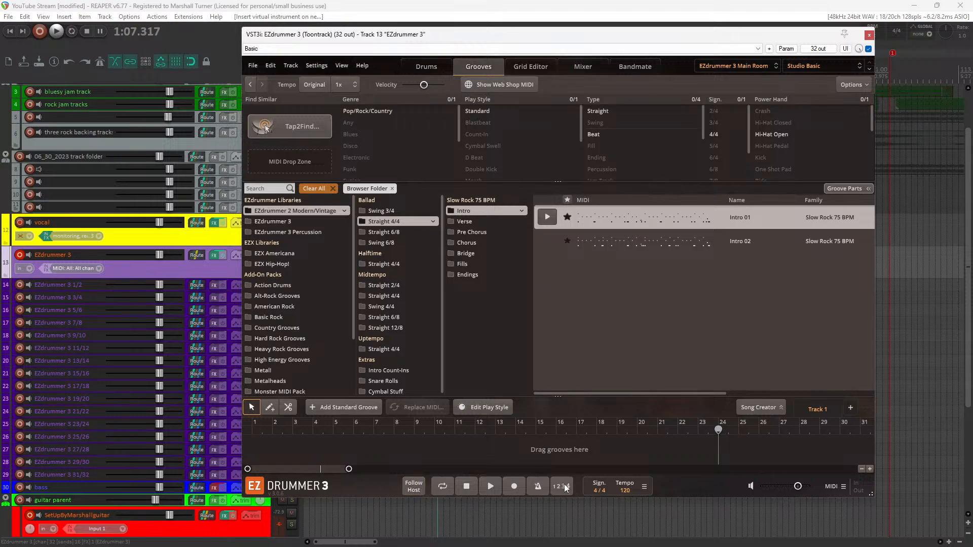
click(627, 491)
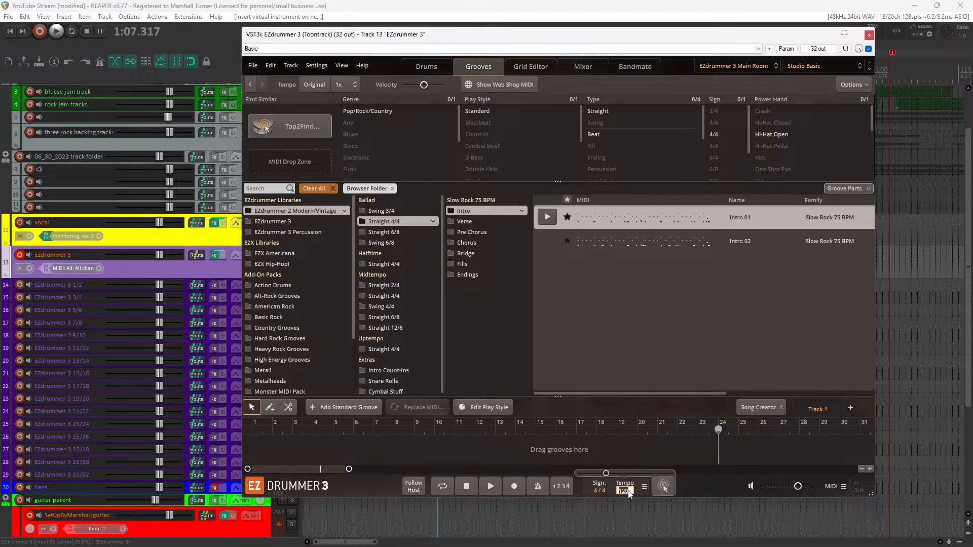
text(25)
key(BackSpace)
text(145)
click(548, 217)
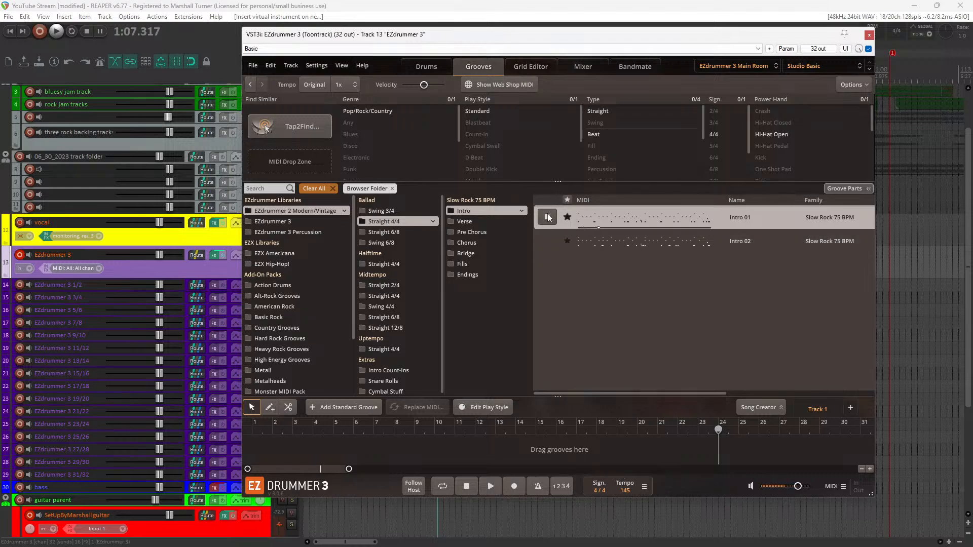
Raise EZdrummer's tempo to 160 during the groove preview, and stop playback
click(627, 491)
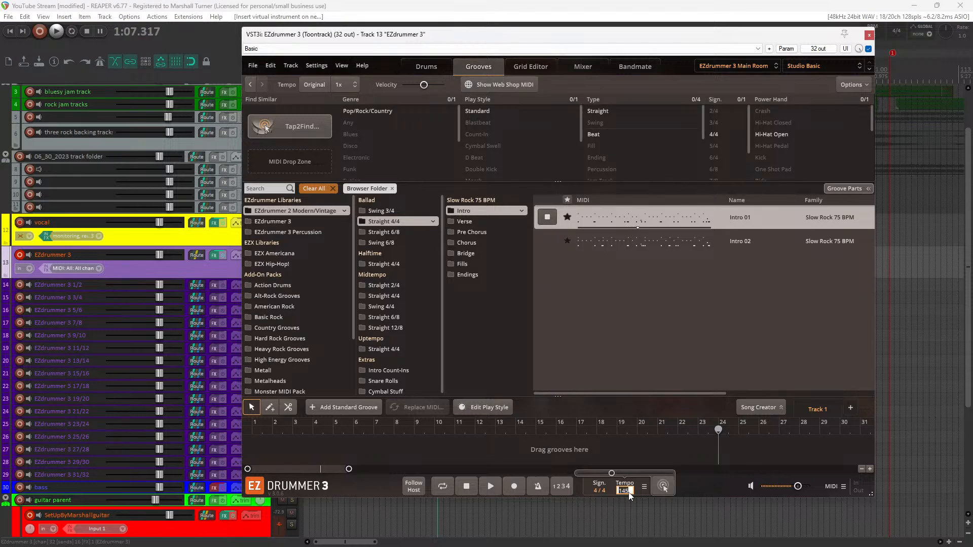
text(160)
key(Return)
click(467, 493)
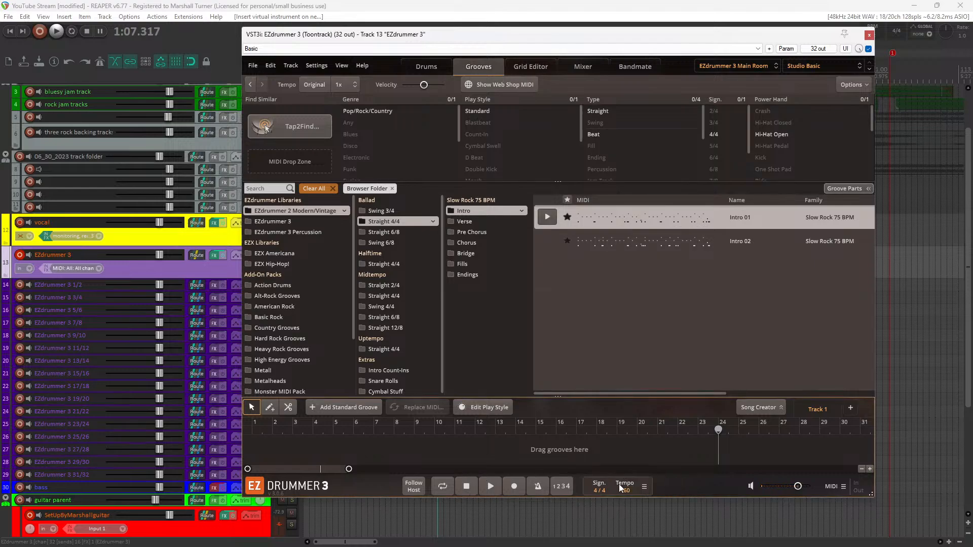
Place the Intro 01 groove at bar 1 of EZdrummer's song track, and enable REAPER's metronome
drag(582, 220, 254, 439)
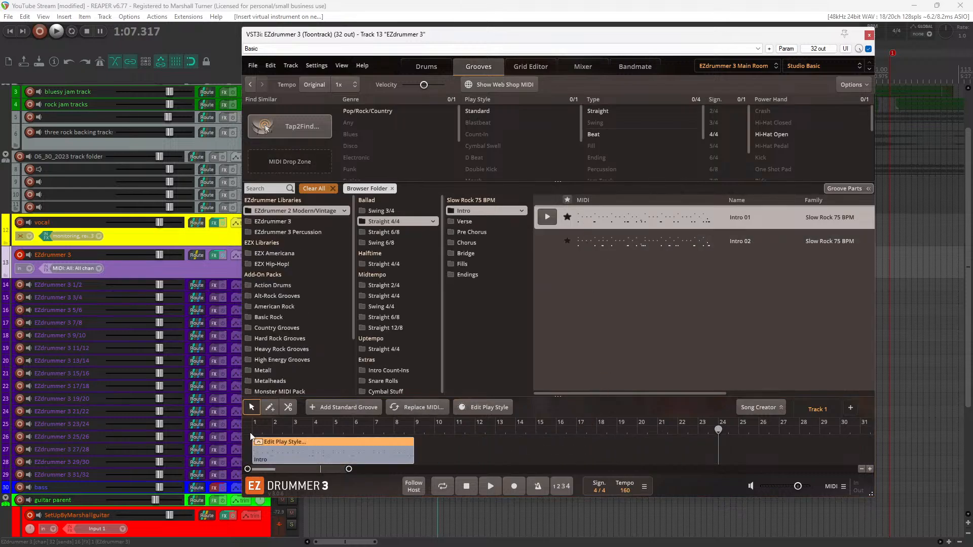
click(100, 61)
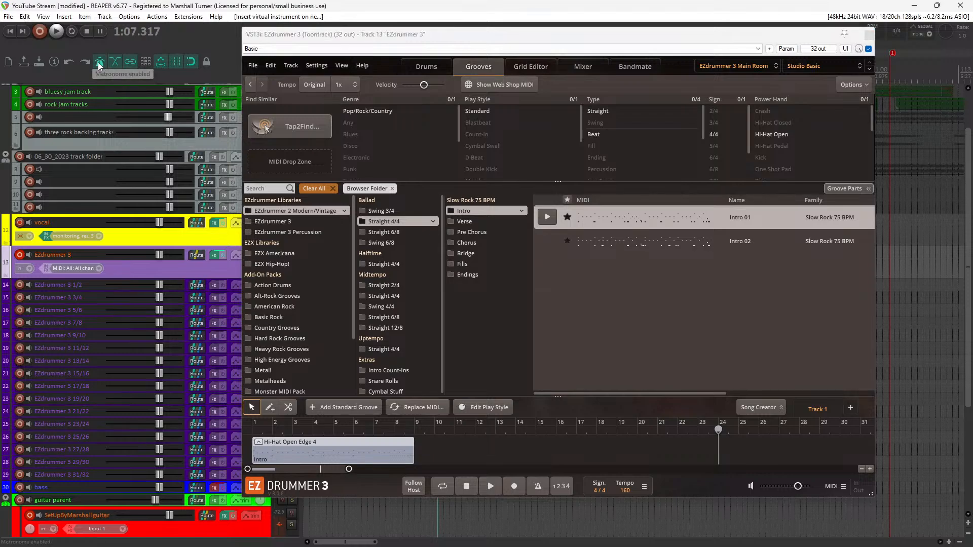
Play the REAPER project from the edit cursor and from its start to compare it with EZdrummer's timeline, stopping each time
click(59, 32)
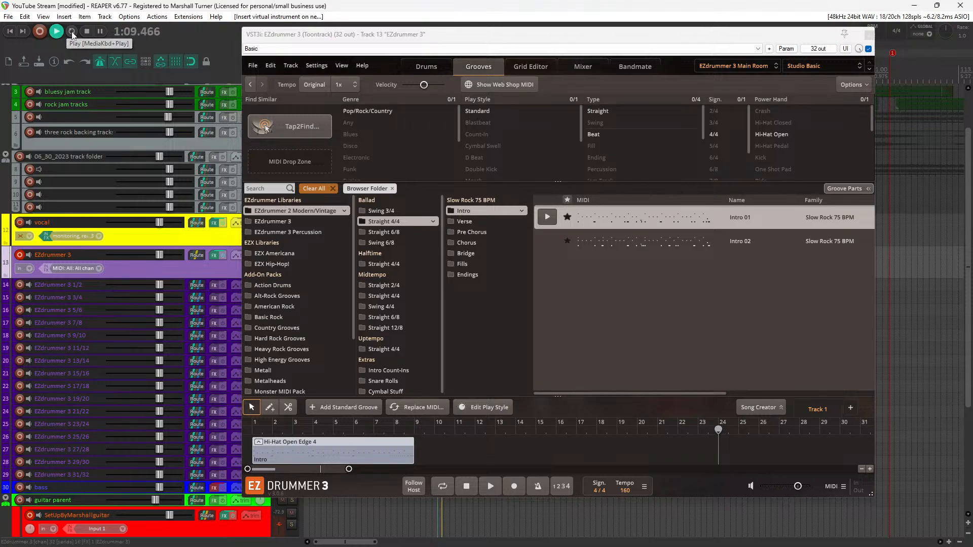
click(90, 34)
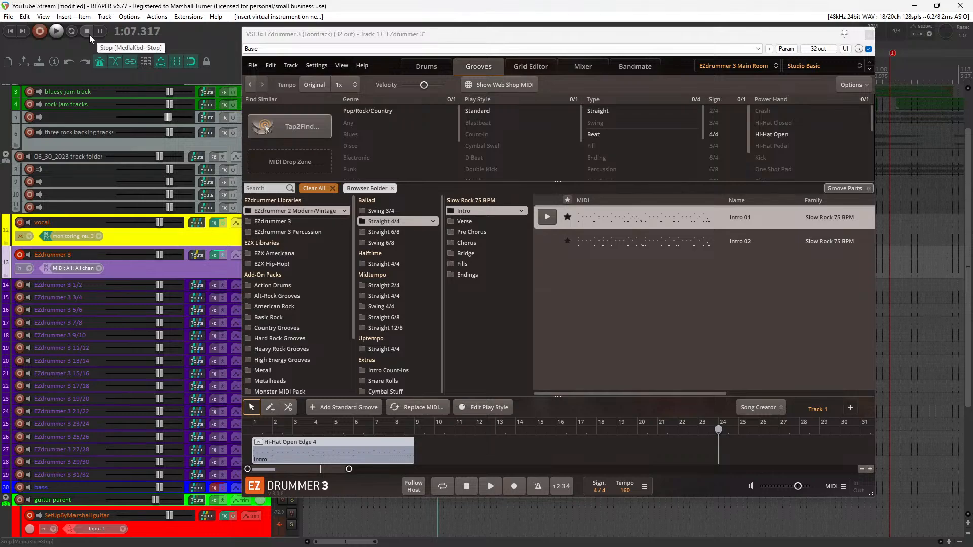
click(9, 31)
click(56, 32)
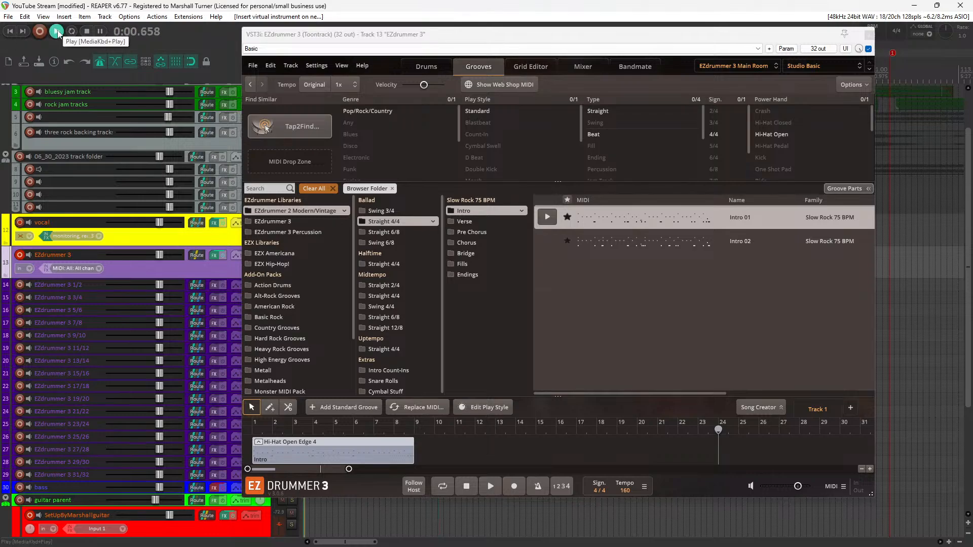
click(87, 32)
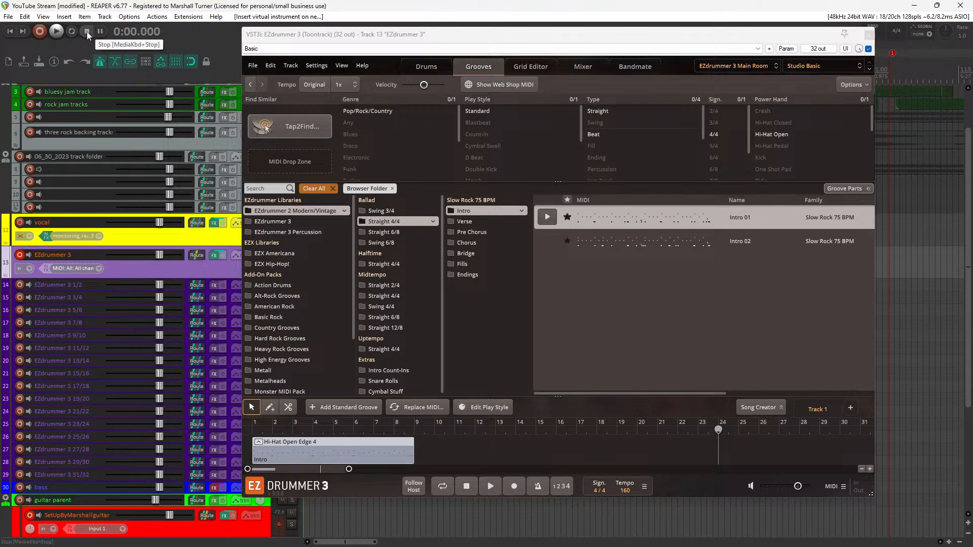
drag(442, 27, 525, 30)
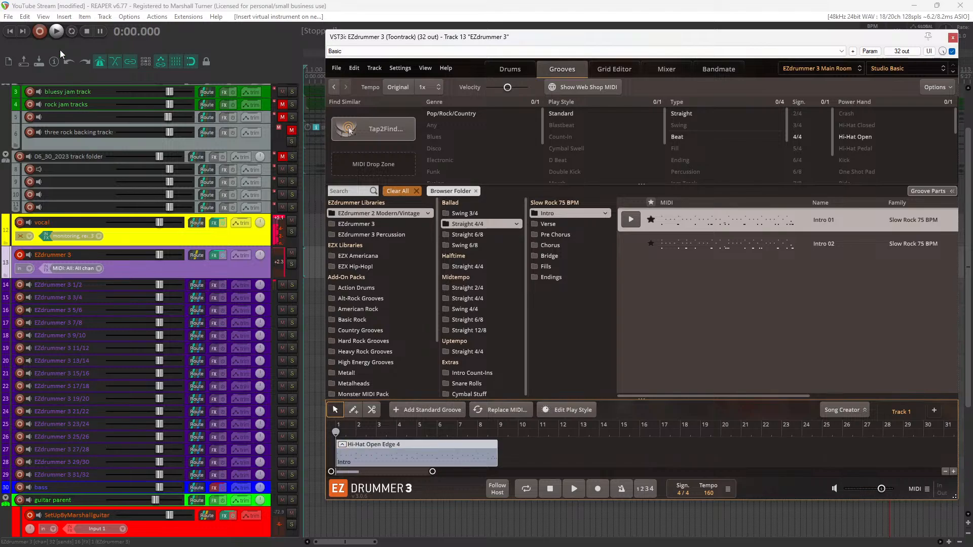
click(56, 28)
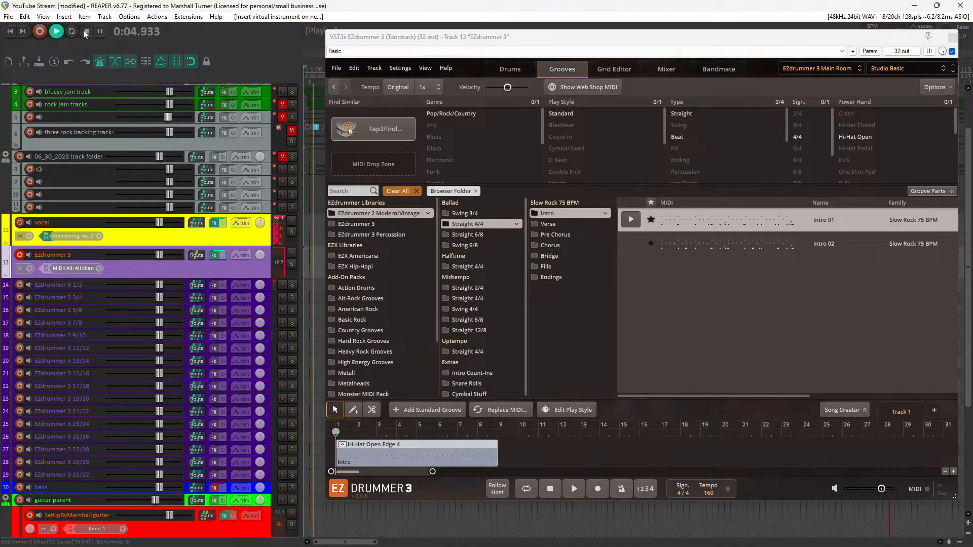
key(space)
Play and stop the groove with EZdrummer's own transport, and turn Follow Host back on
click(570, 492)
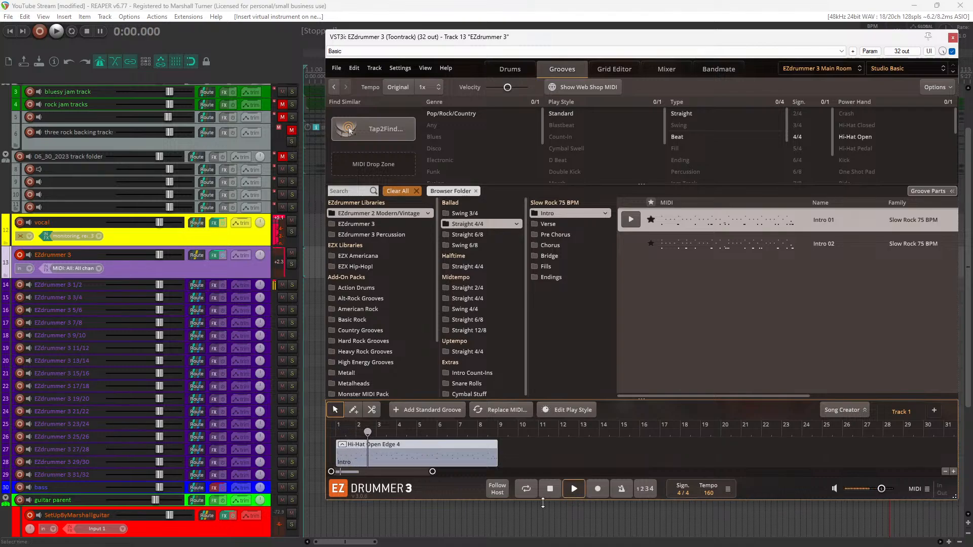
click(550, 490)
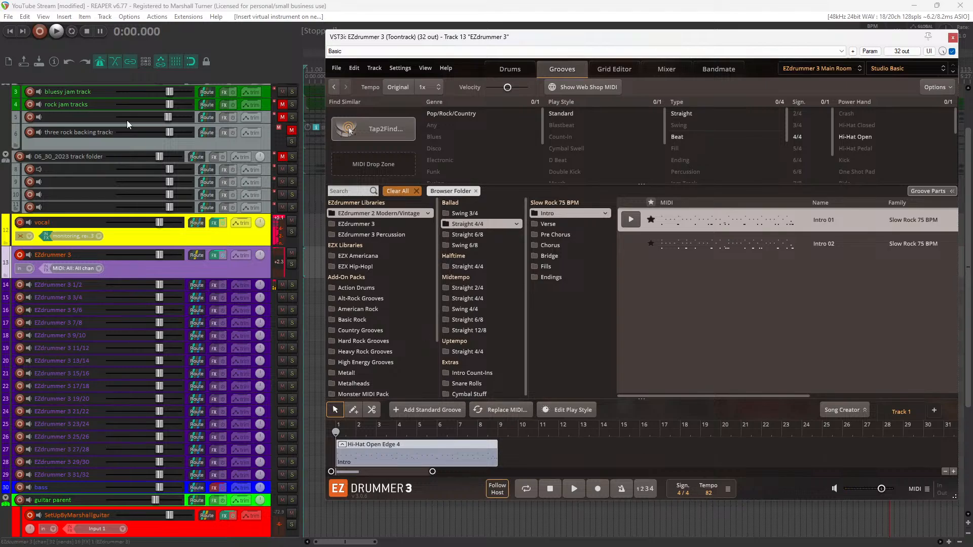
Play the REAPER project from its start, turn off REAPER's metronome, and play it again, stopping each time
click(57, 35)
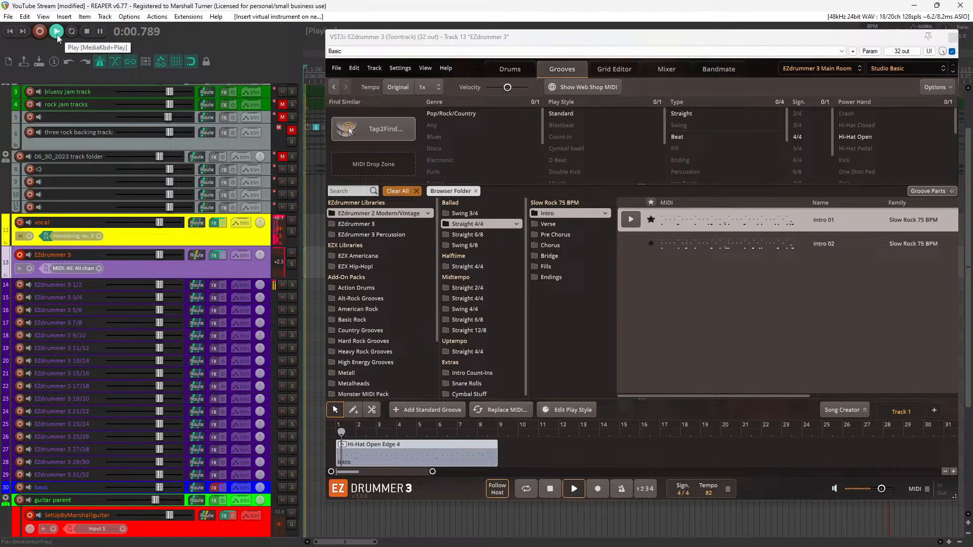
click(88, 32)
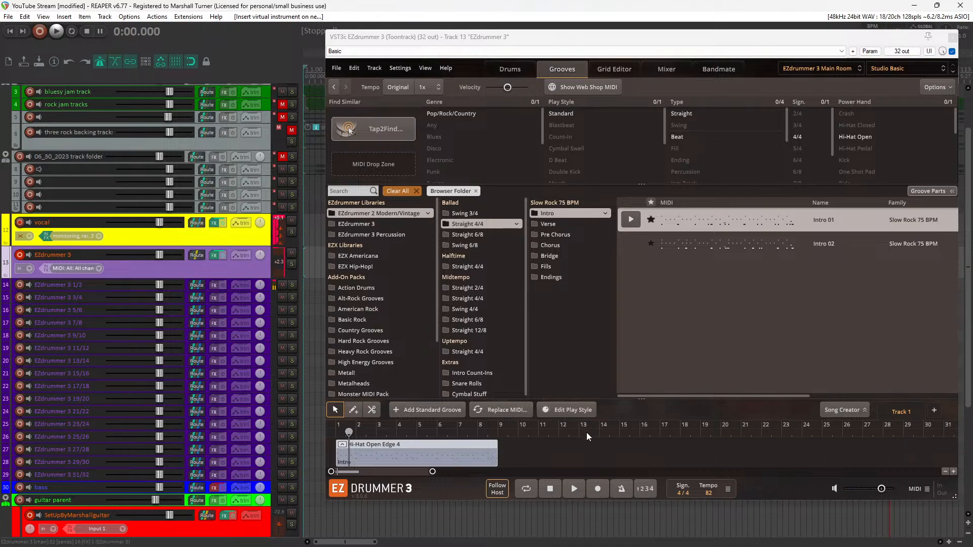
drag(573, 36, 608, 49)
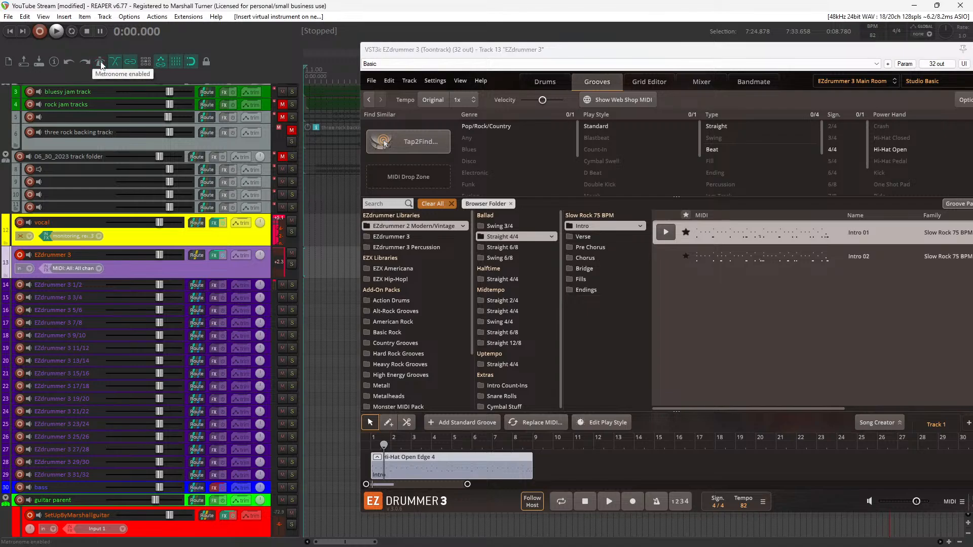
click(57, 32)
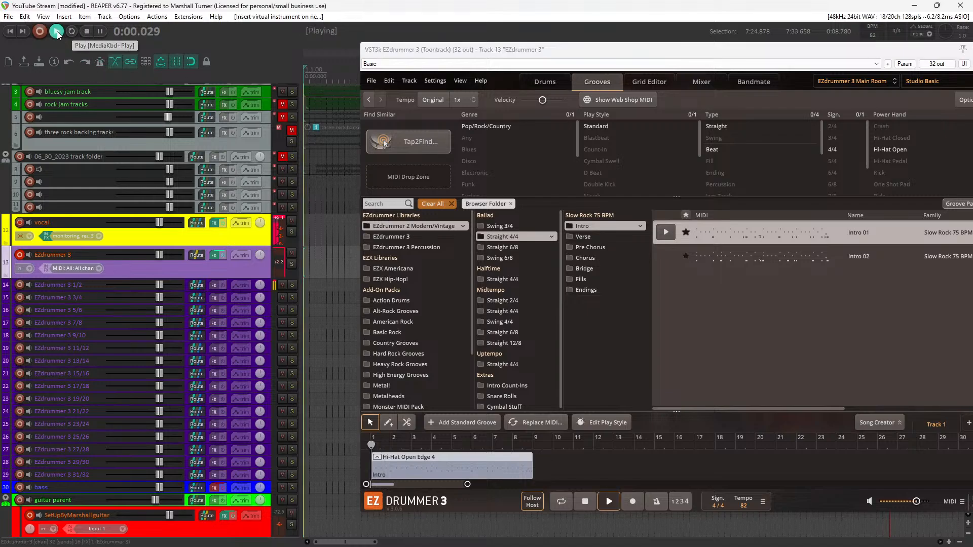
click(88, 32)
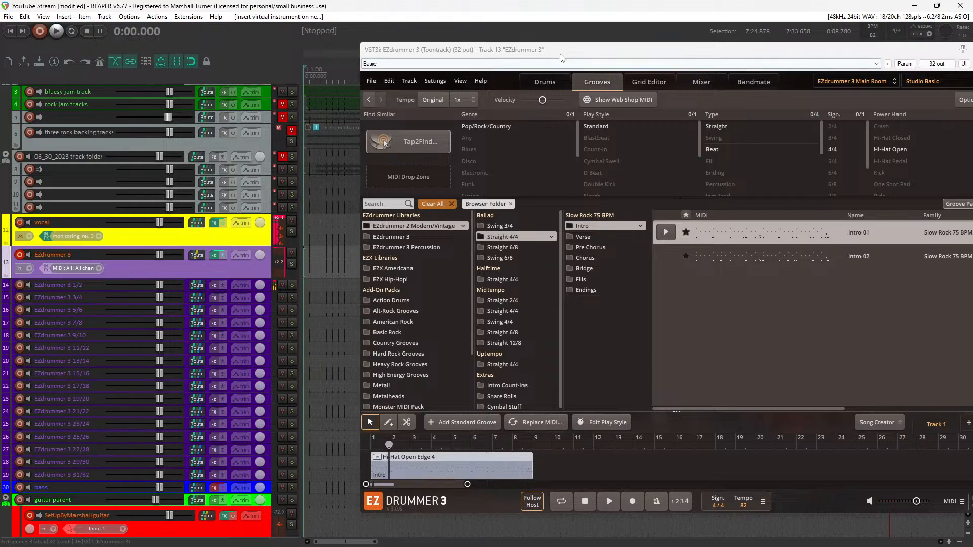
Place the Straight 4/4 03 intro count-in at bar 1 of the song track and move the Intro 01 groove to bar 2
drag(560, 50, 430, 53)
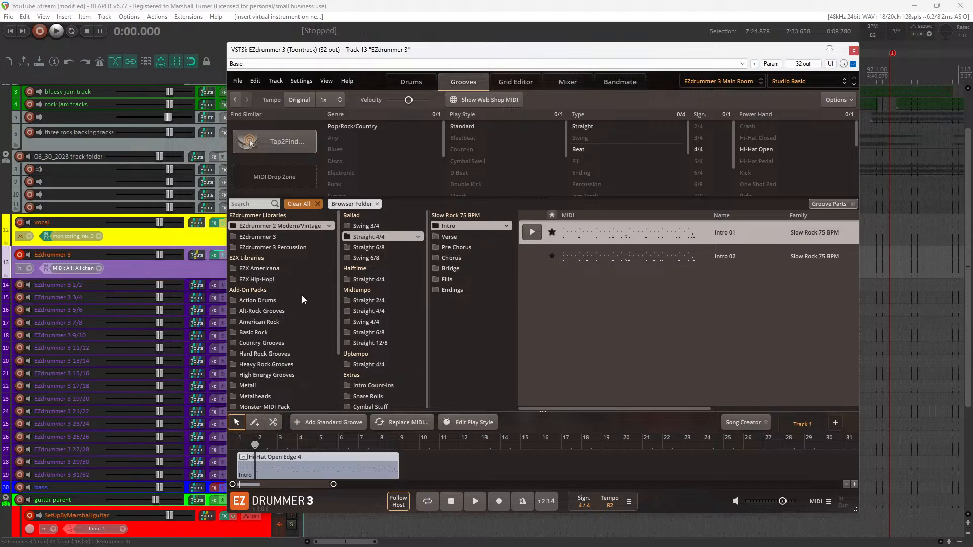
click(379, 386)
click(469, 229)
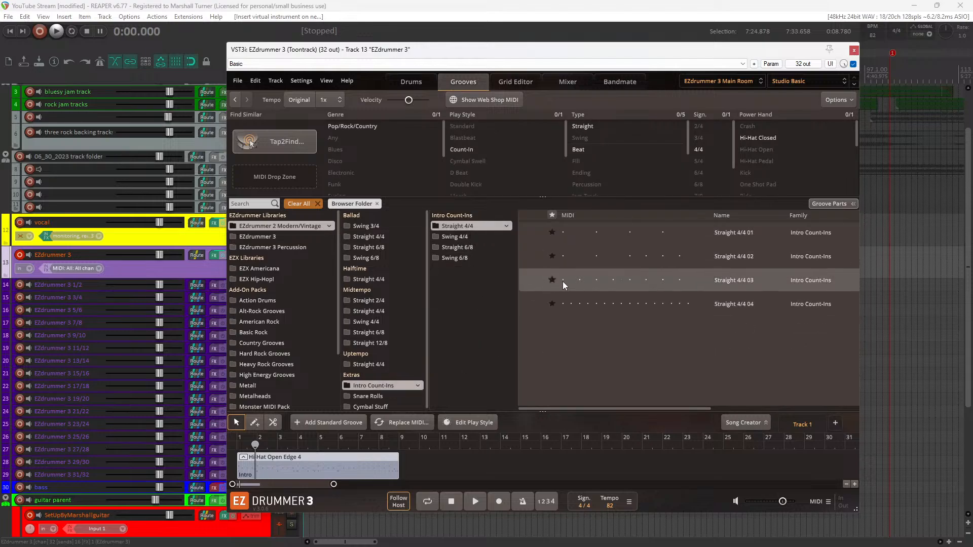
drag(564, 282, 429, 459)
drag(323, 456, 530, 481)
drag(428, 467, 242, 465)
click(595, 465)
drag(595, 464, 382, 469)
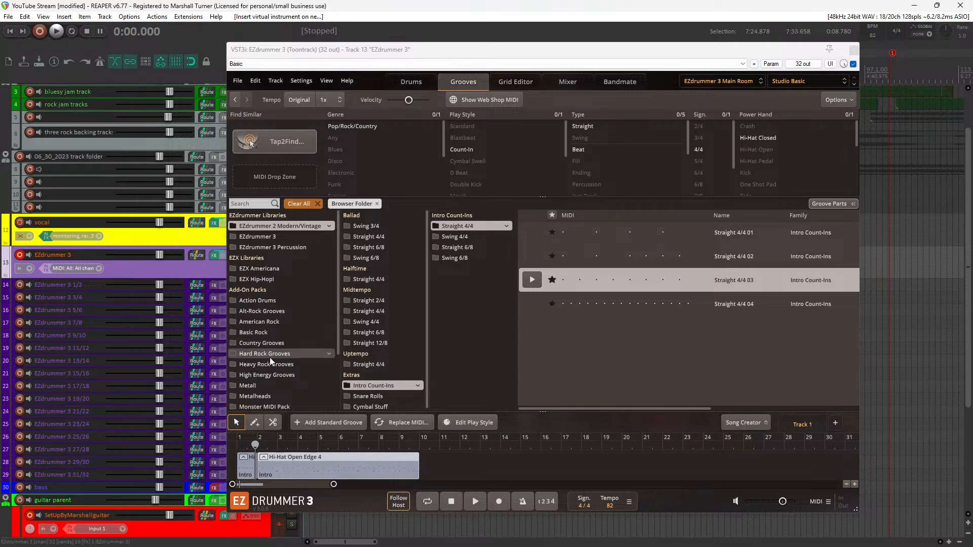
Switch Follow Host off and back on, and play REAPER from the start to hear the count-in lead into the groove
click(394, 502)
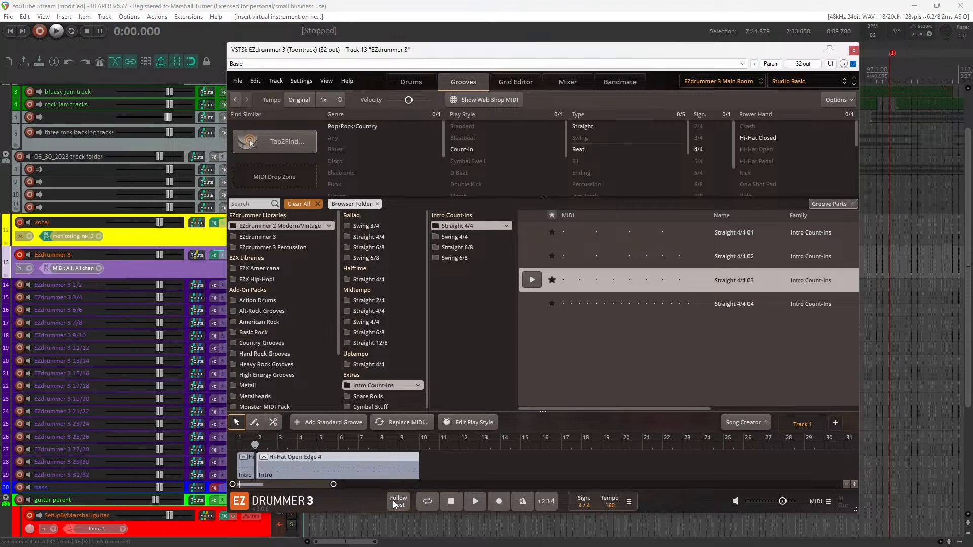
click(396, 503)
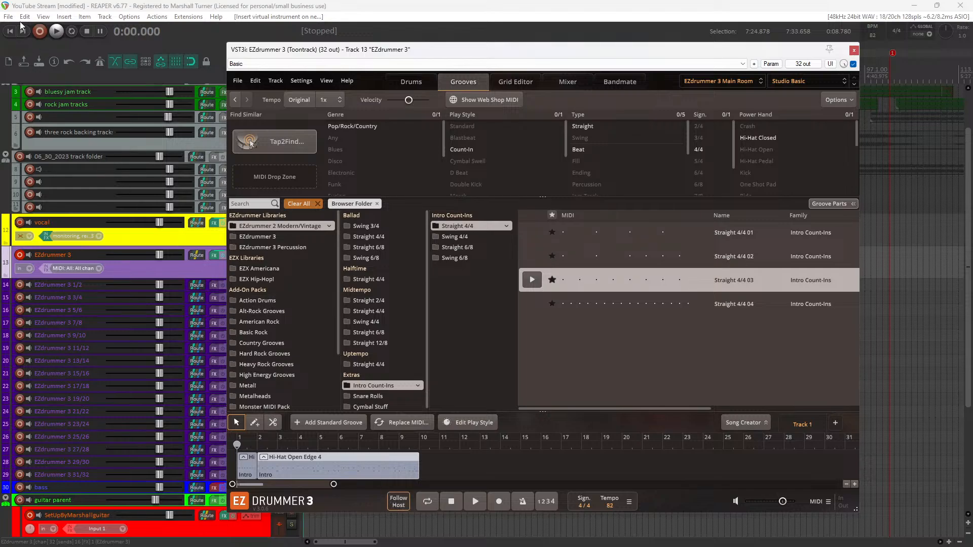
click(63, 32)
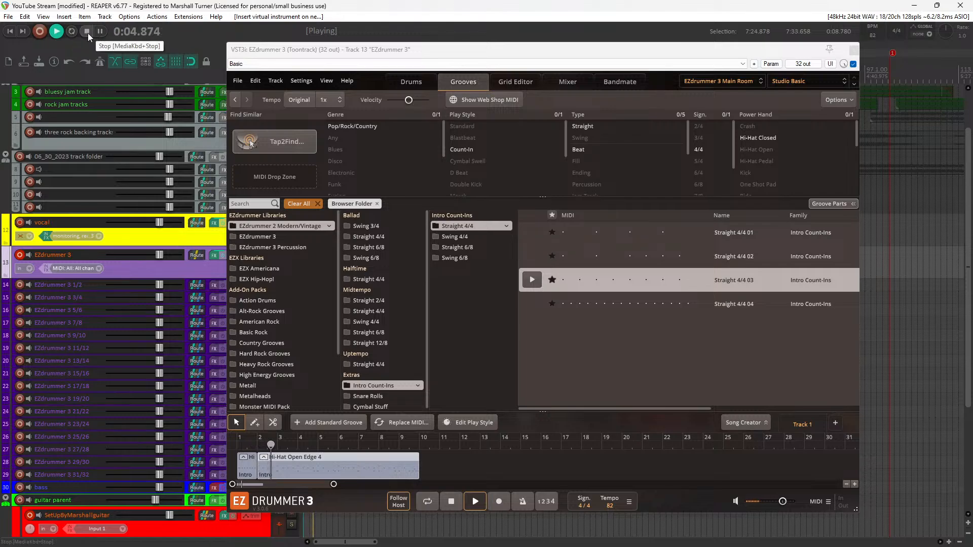
click(87, 33)
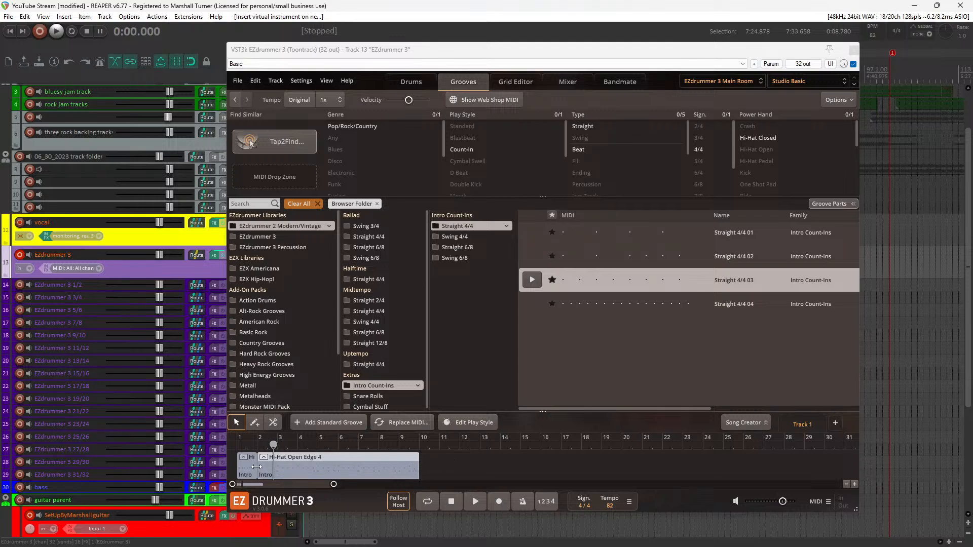
Enable EZdrummer's metronome and play the REAPER project, moving the edit cursor to 0:11.707 during playback before stopping
click(528, 502)
click(57, 31)
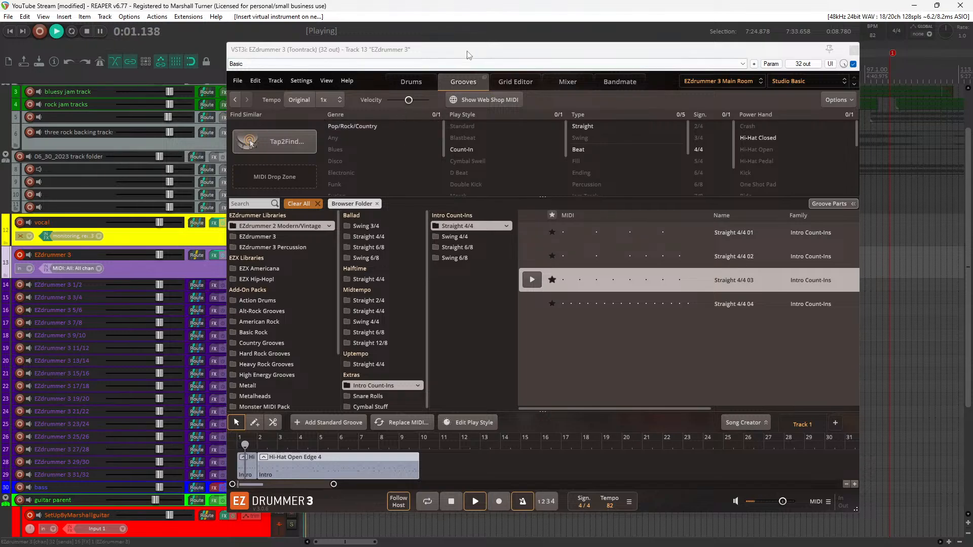
drag(470, 54, 617, 108)
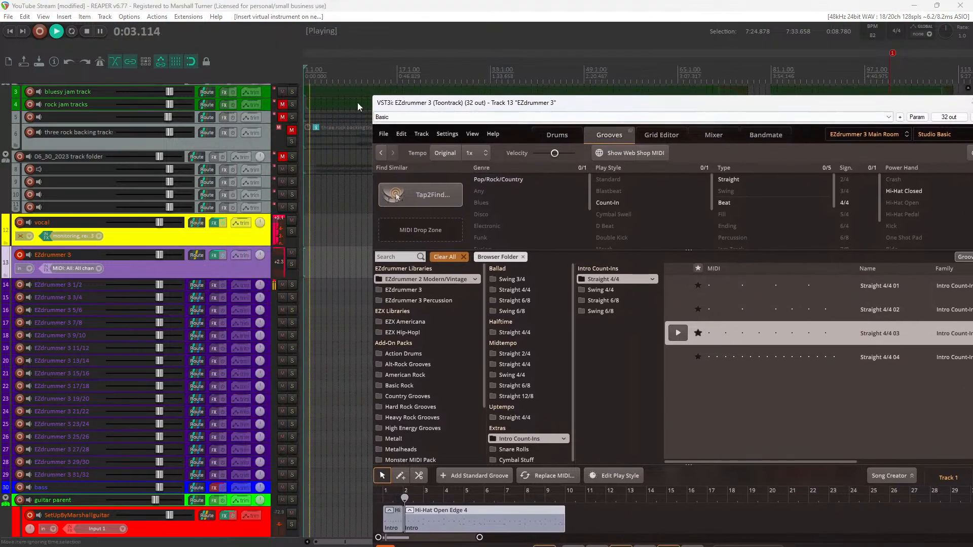
click(326, 77)
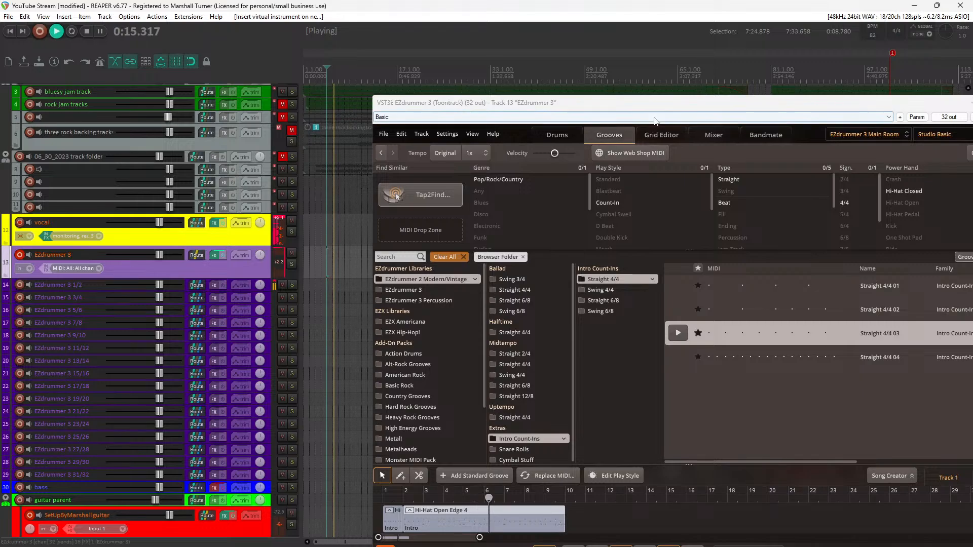
drag(659, 106, 528, 75)
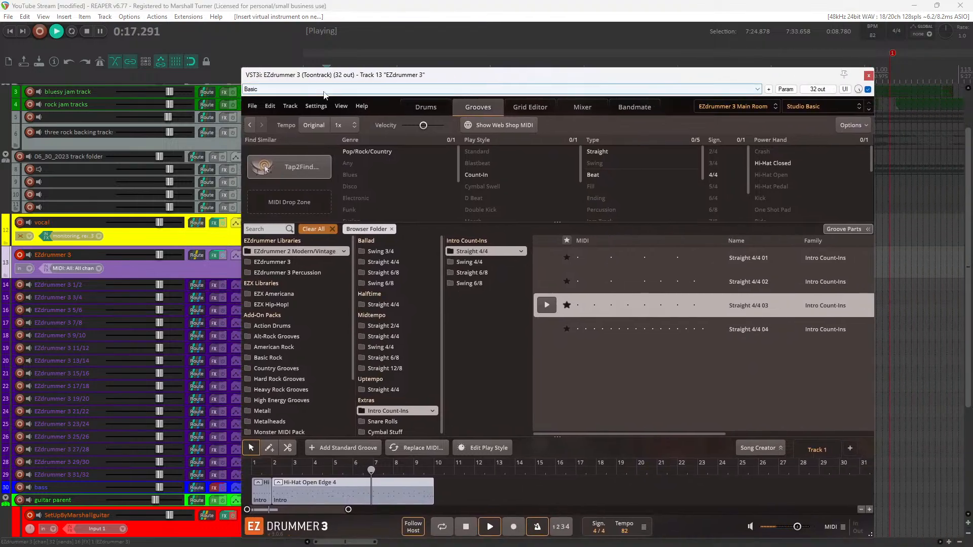
click(87, 31)
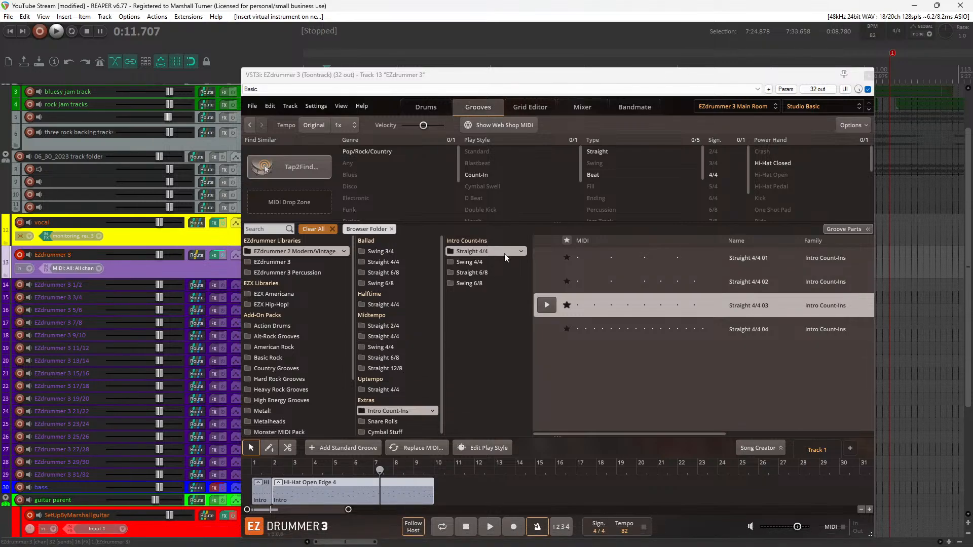
Find the folder containing the Intro groove and place its Verse 01 groove directly after the intro, at bar 10
right_click(355, 501)
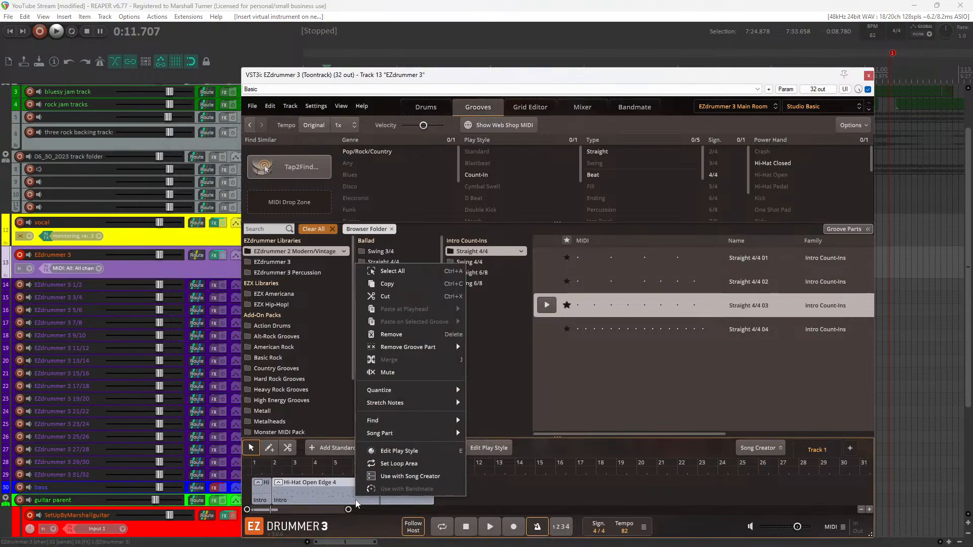
mouse_move(406, 432)
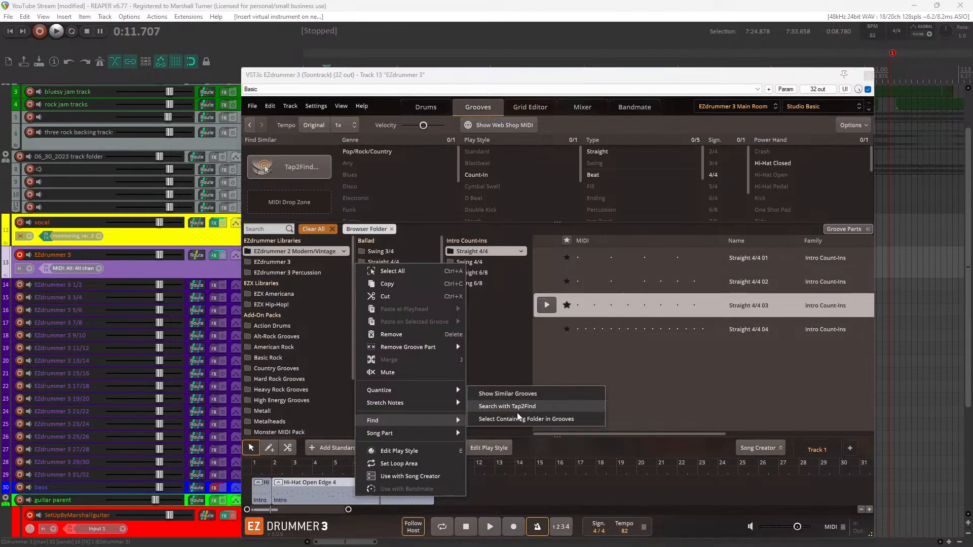
click(518, 419)
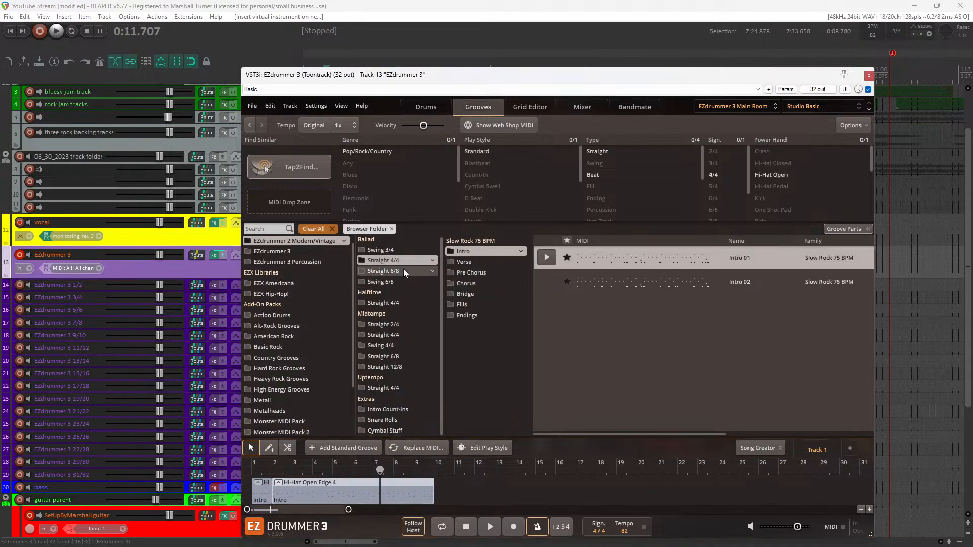
click(469, 262)
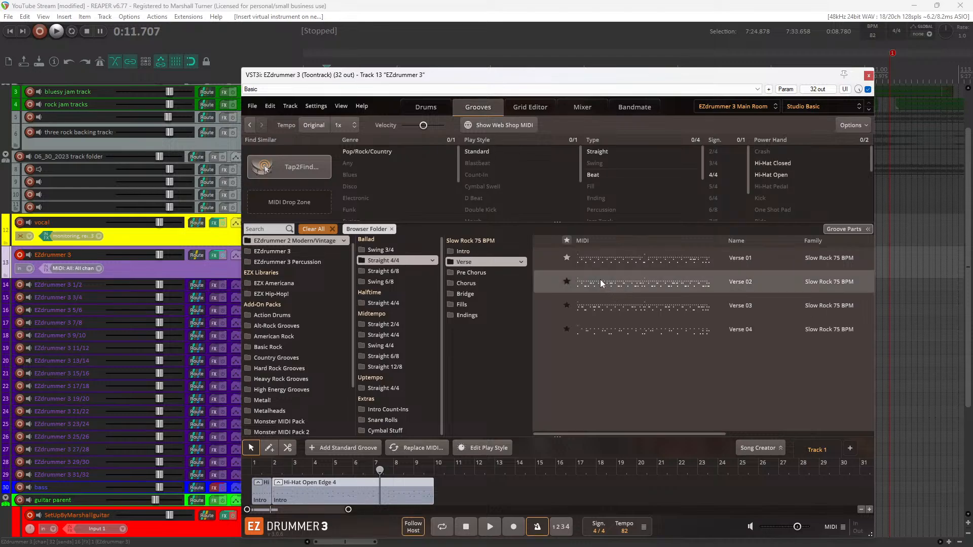
drag(598, 263, 435, 499)
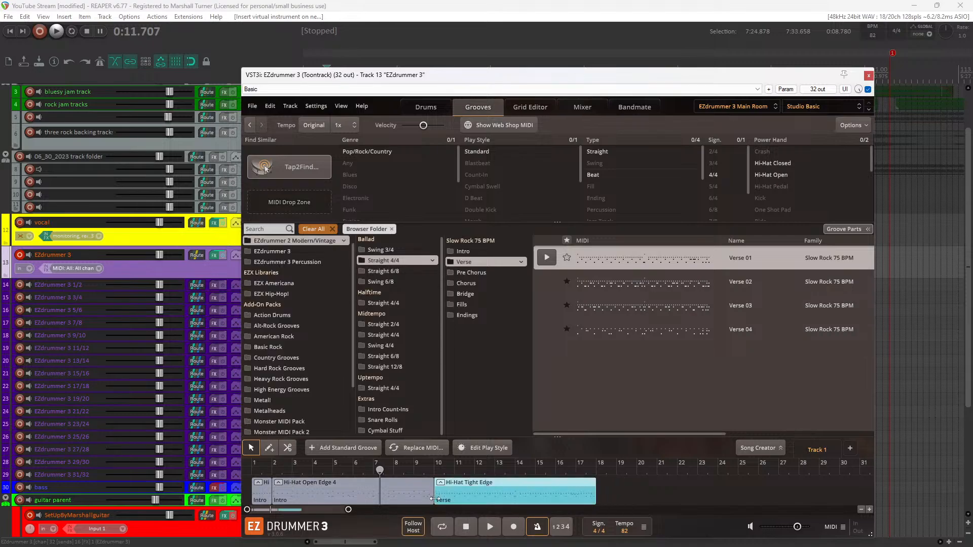
Play REAPER from the edit cursor, turn off Follow Host, and set EZdrummer's tempo to 82
click(56, 31)
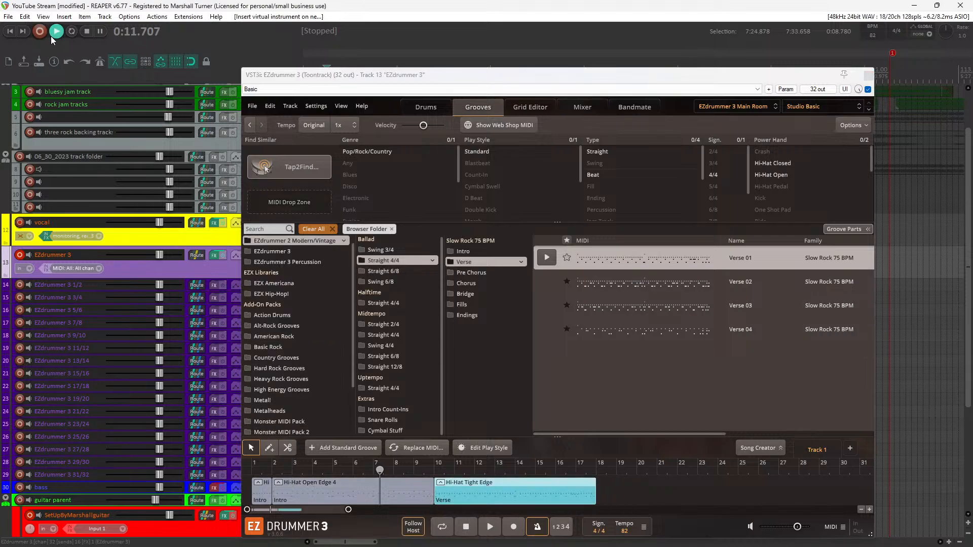
click(414, 531)
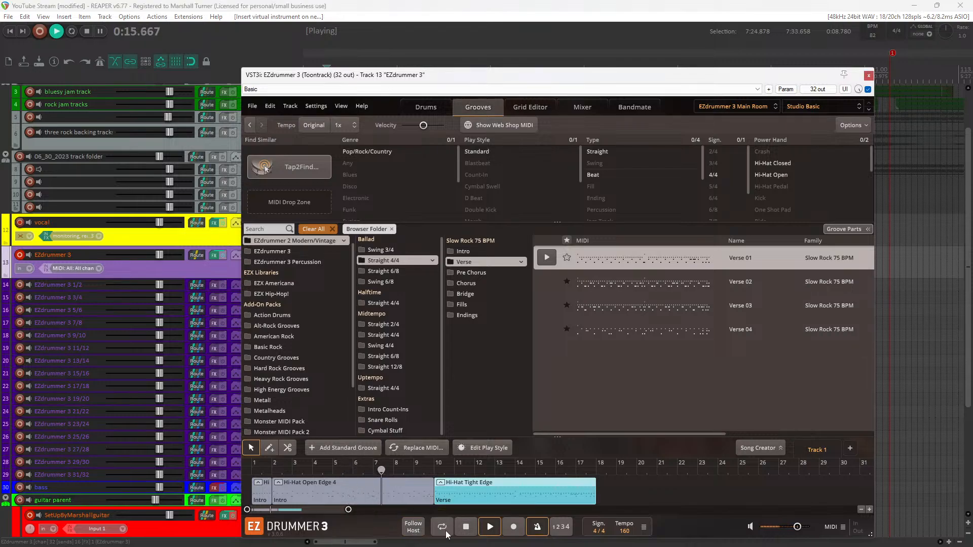
click(406, 470)
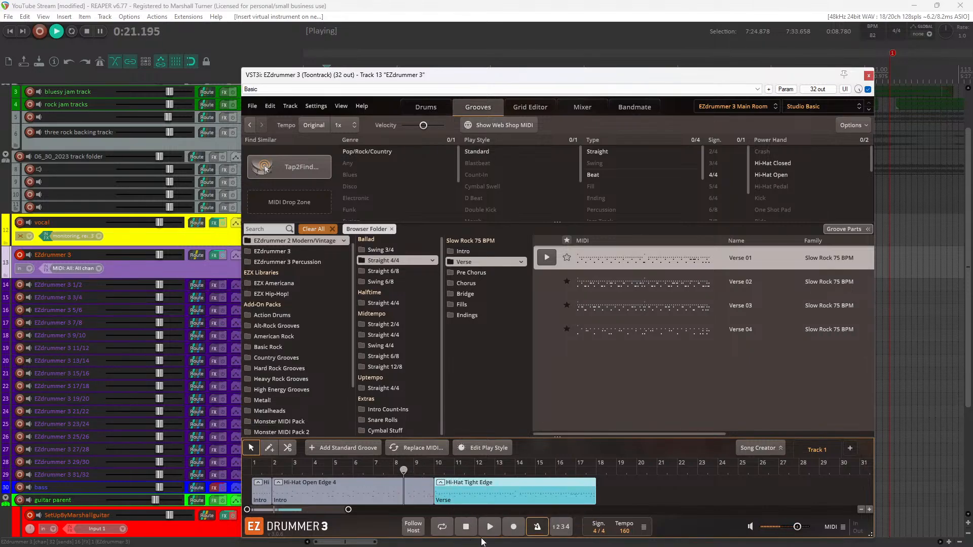
click(625, 532)
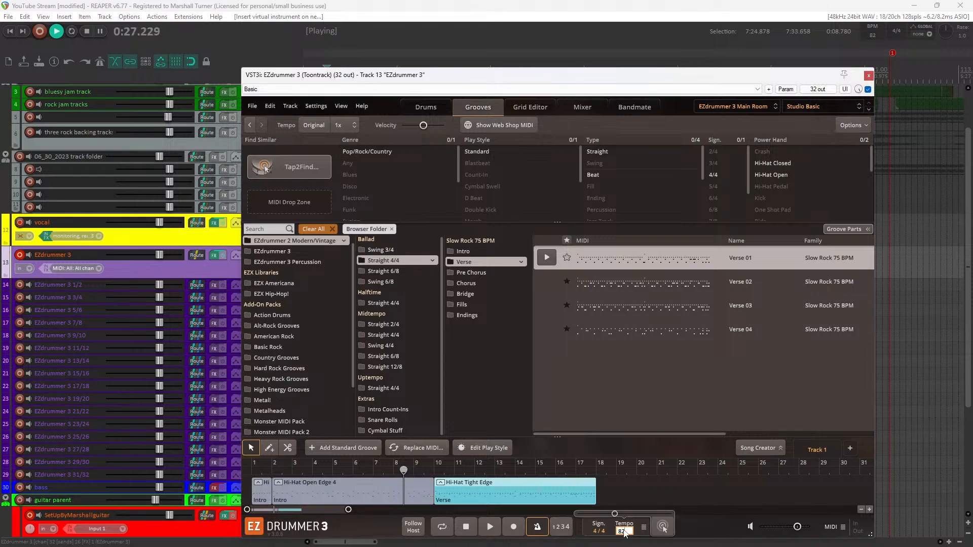
key(Return)
Play EZdrummer on its own from around bar 10 while REAPER runs, and stop REAPER and EZdrummer separately
click(472, 531)
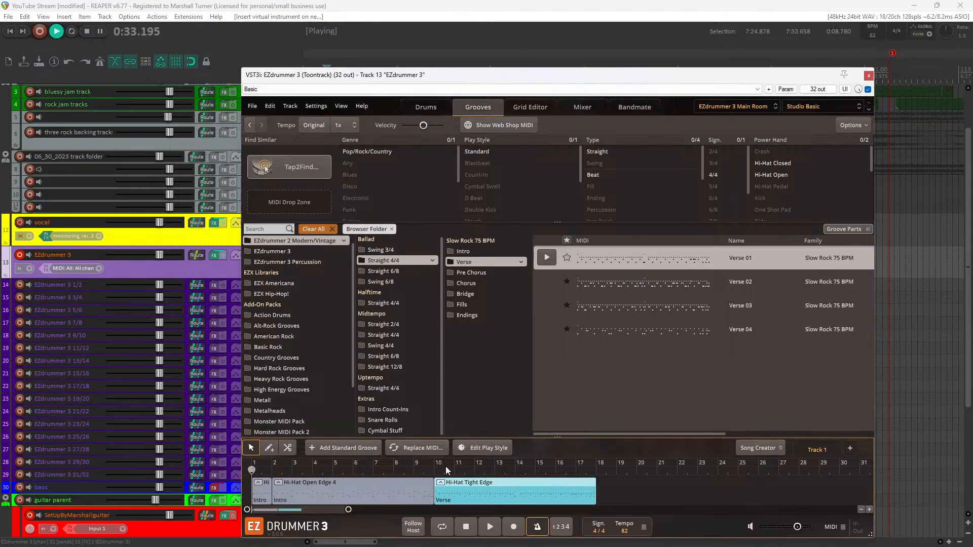
click(446, 467)
click(494, 532)
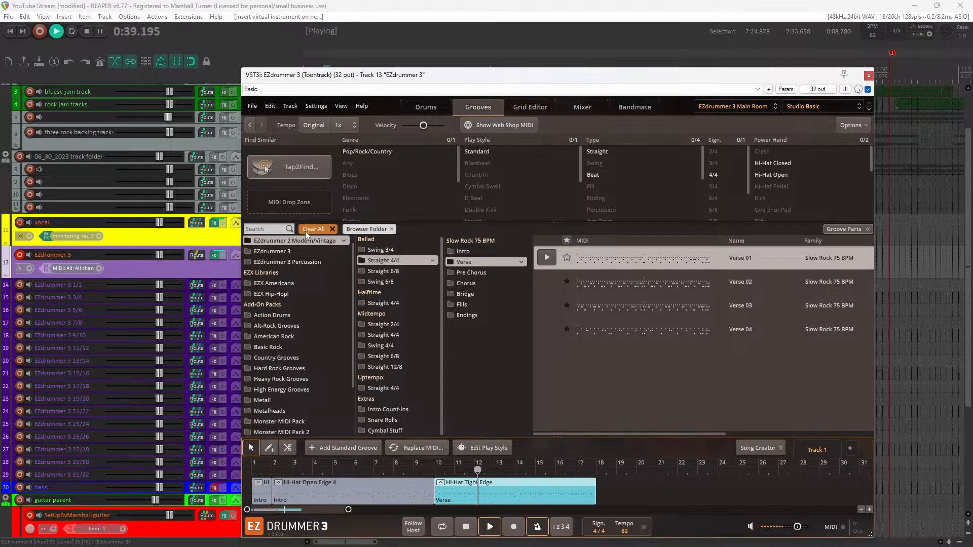
click(87, 31)
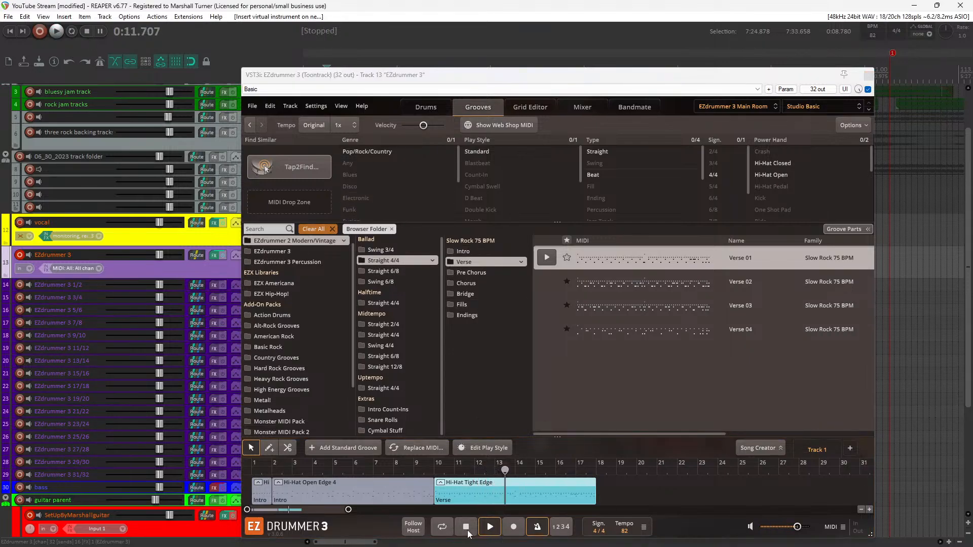
click(496, 533)
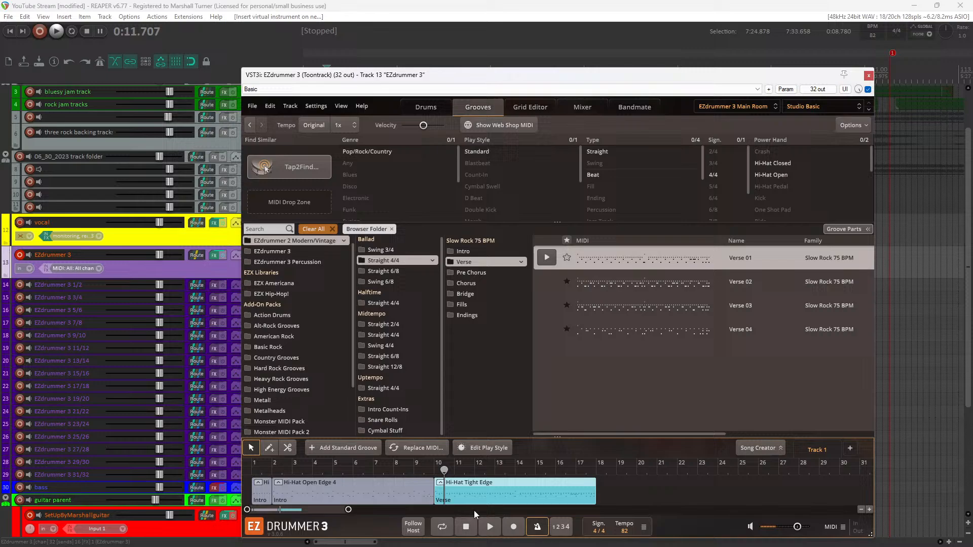
Shorten the Verse 01 groove to end at bar 15 and place the Pre Chorus 02 groove directly after it
click(467, 272)
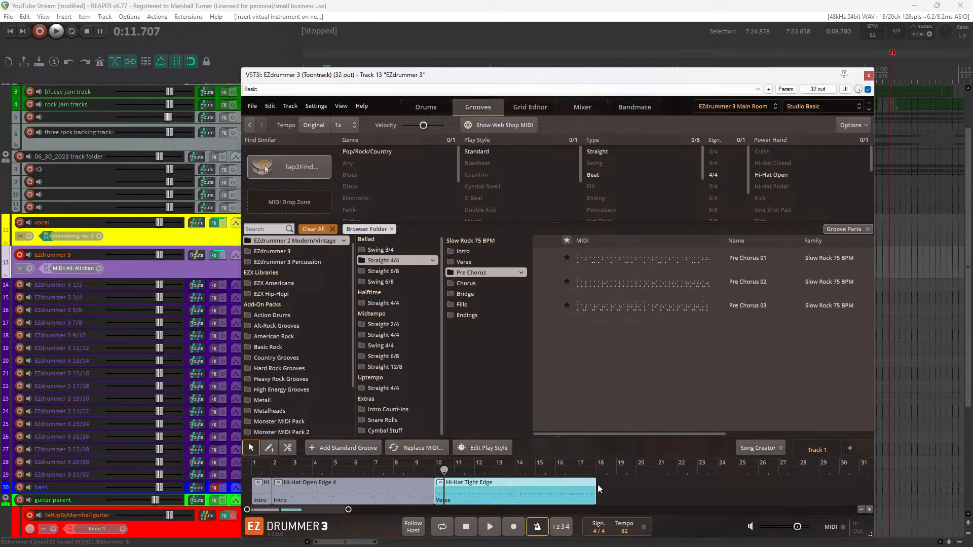
drag(593, 488, 540, 506)
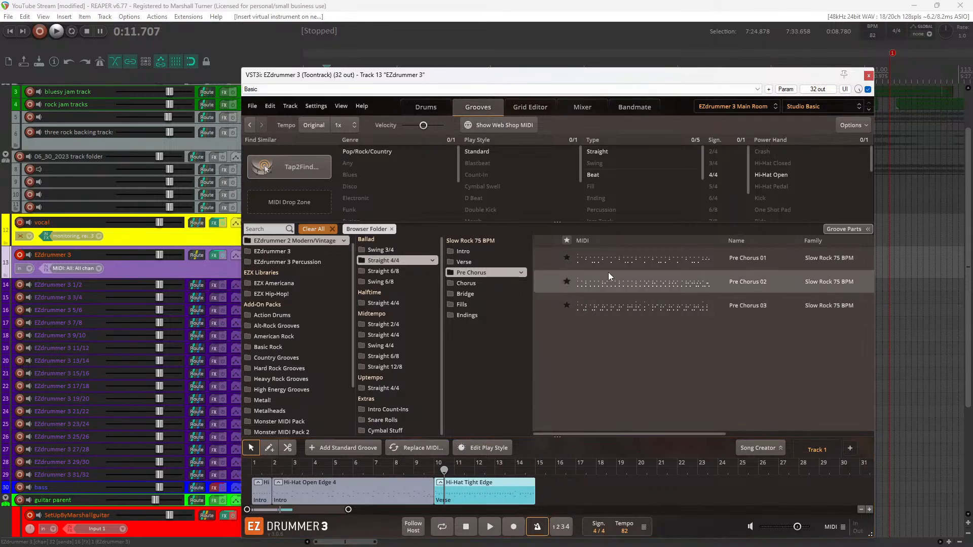
drag(608, 276, 552, 498)
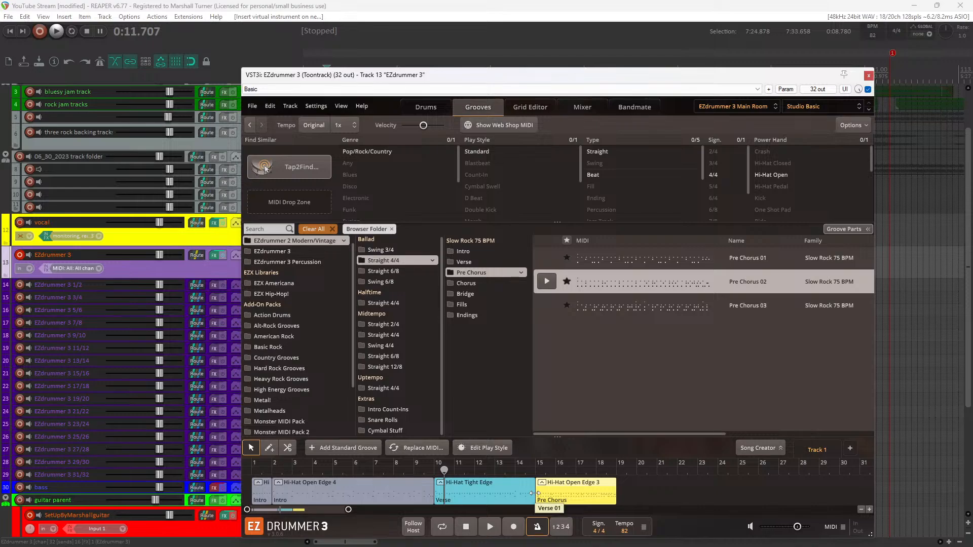
Trim the verse by another half bar with the pre-chorus directly following, and play the transition with EZdrummer's transport
drag(535, 493, 522, 493)
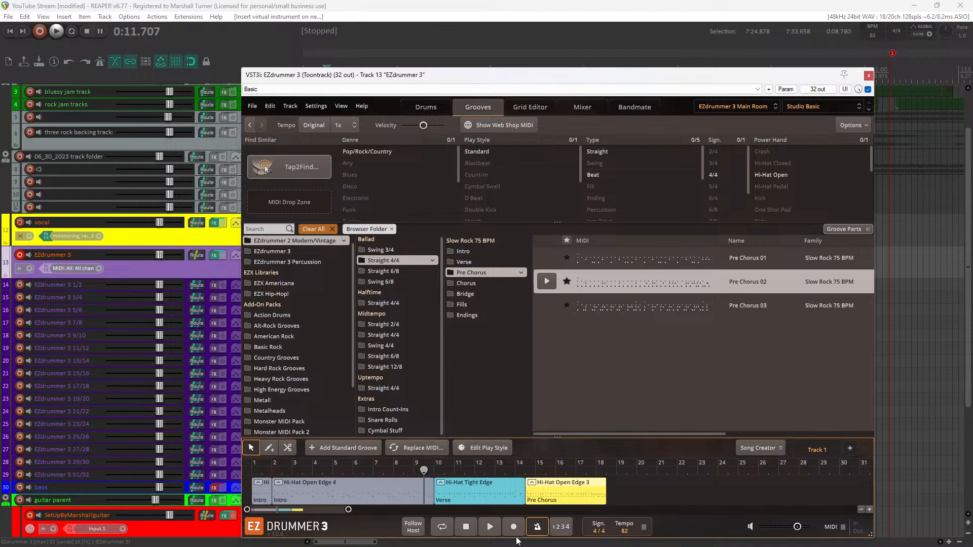
click(490, 527)
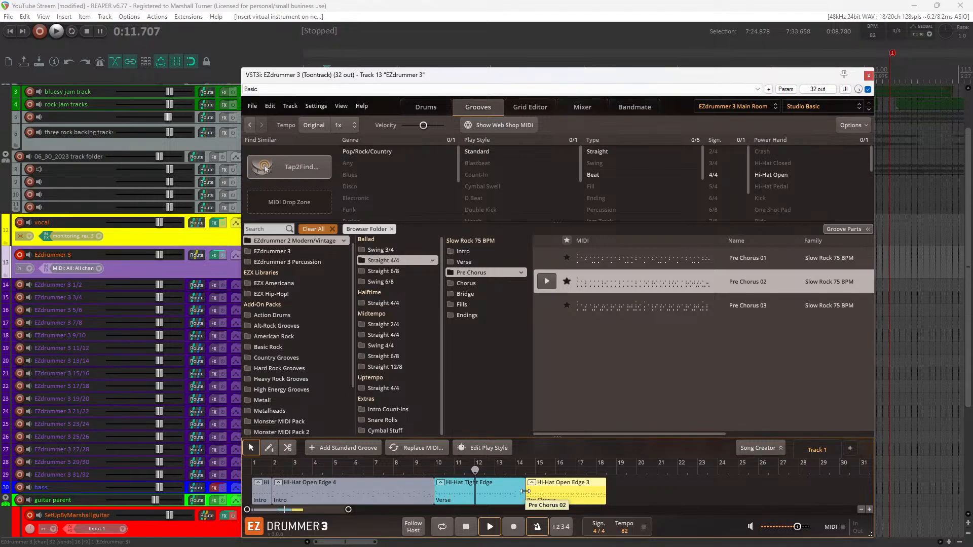
Fit the pre-chorus block between bars 14 and 18, and place the Chorus 02 groove at bar 22
drag(525, 490, 519, 491)
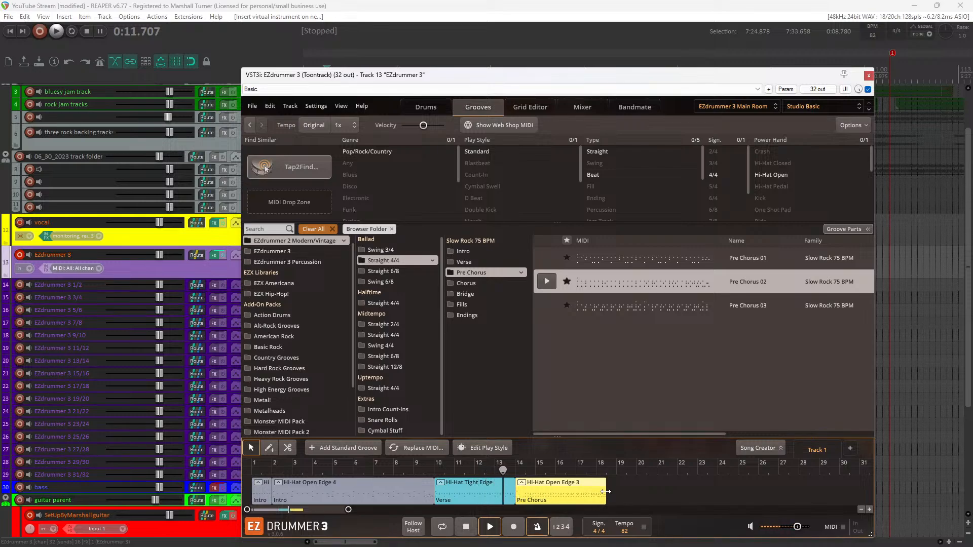
drag(606, 495, 600, 496)
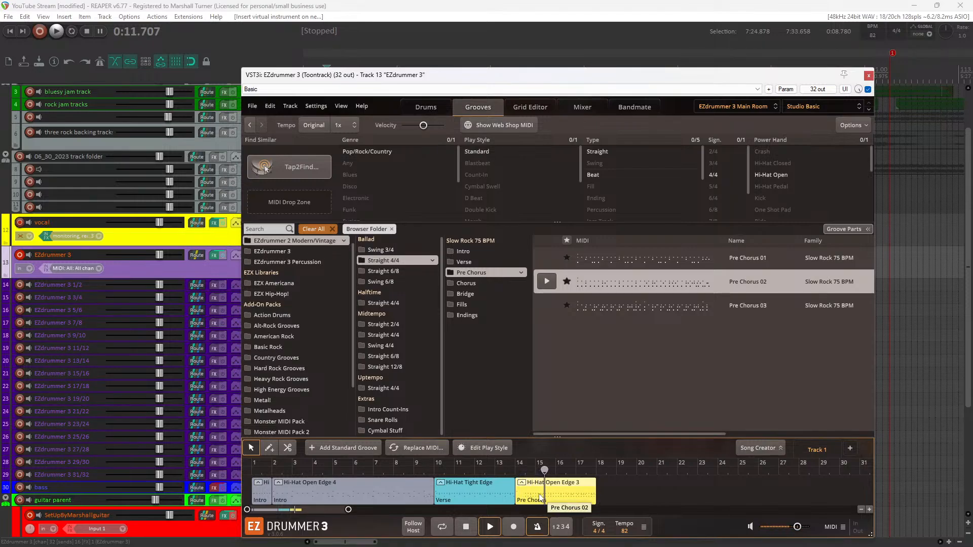
mouse_move(542, 543)
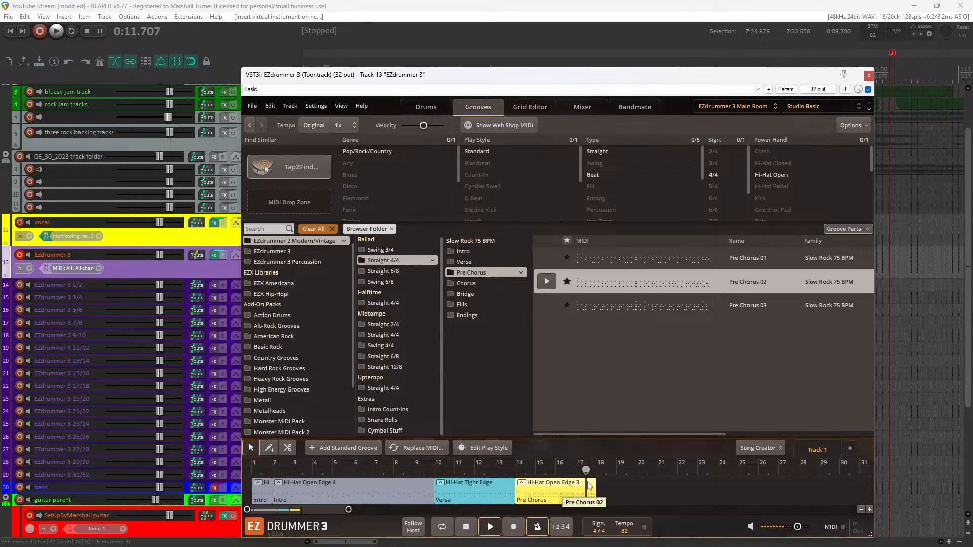
click(486, 280)
drag(659, 276, 680, 490)
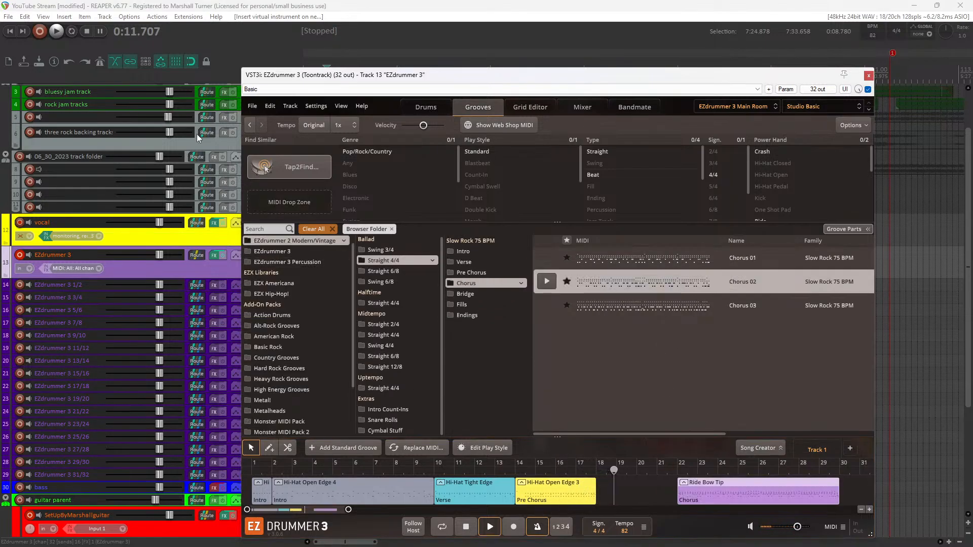
Try extending the verse by half a bar over the pre-chorus, restore the boundary, and stop EZdrummer's playback
click(518, 493)
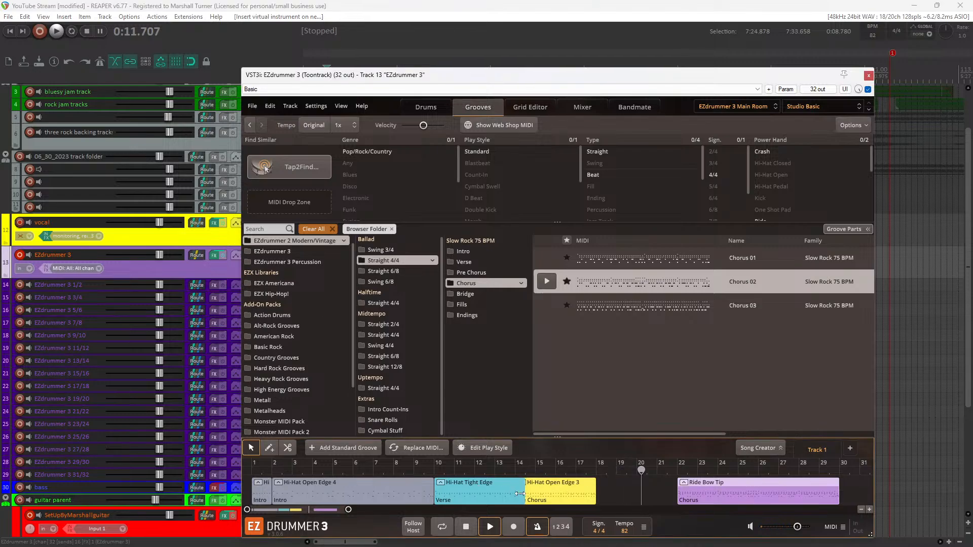
click(525, 502)
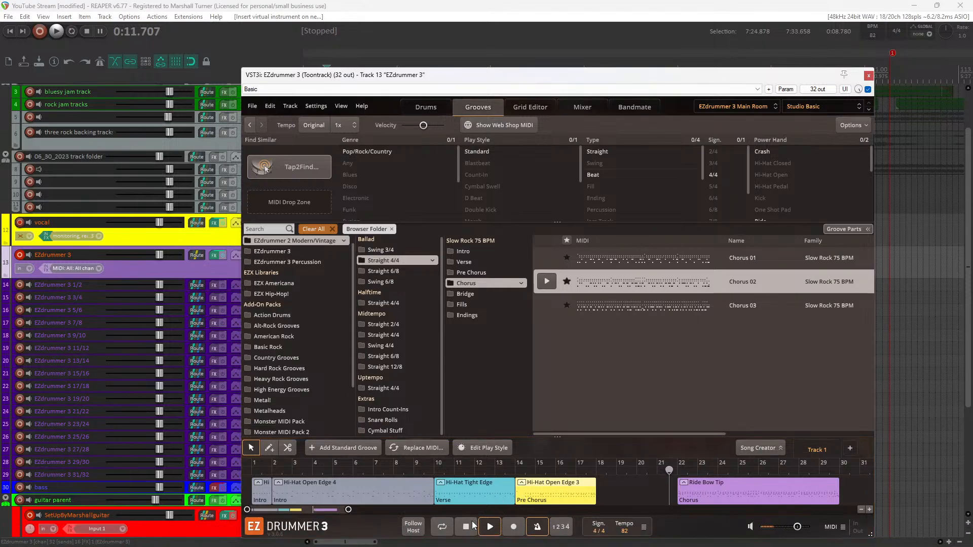
key(space)
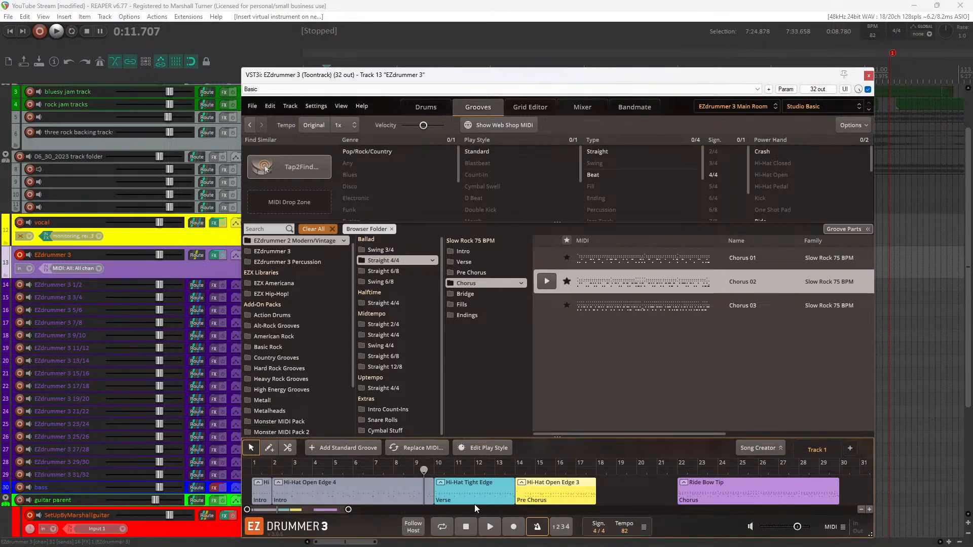
Remove the pre-chorus block from the song track and place the Pre Chorus 01 groove at bar 14 instead
right_click(528, 495)
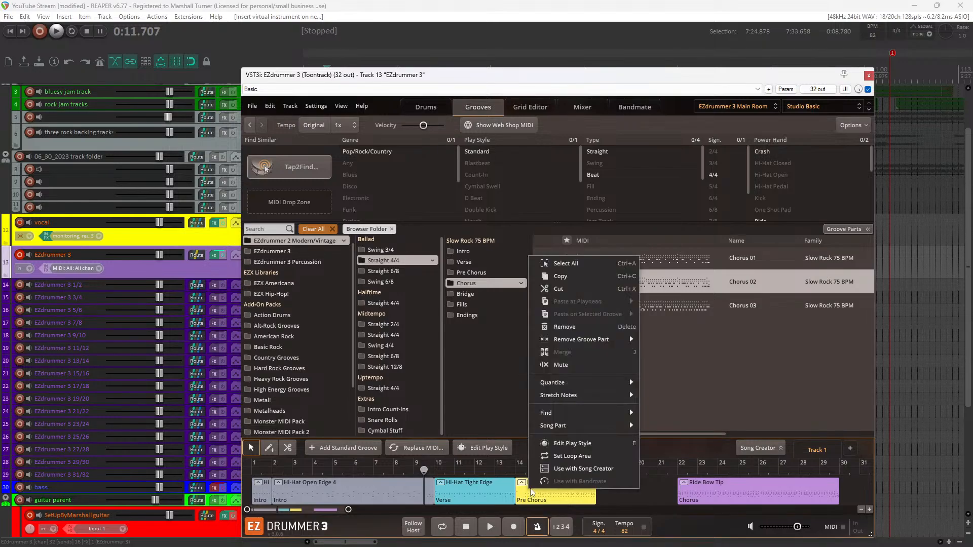
click(580, 330)
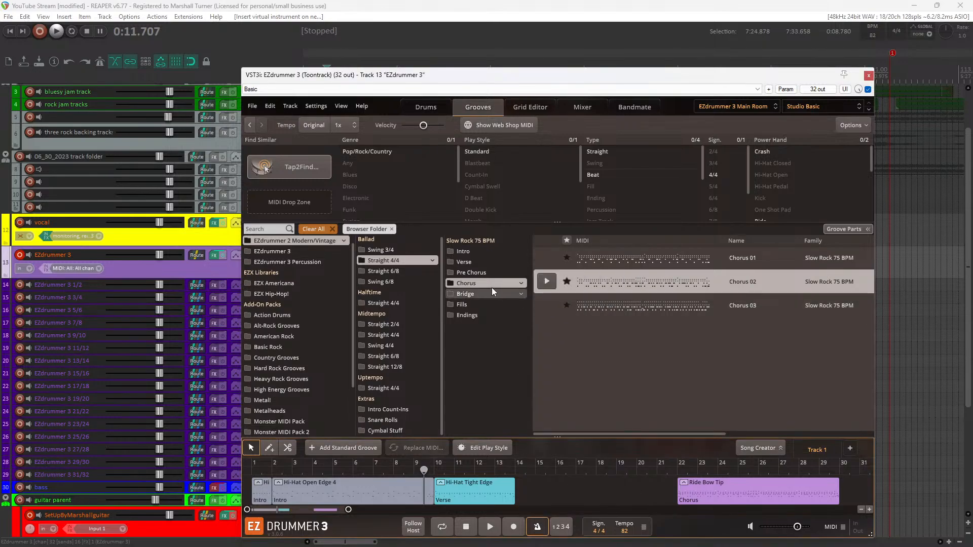
click(482, 274)
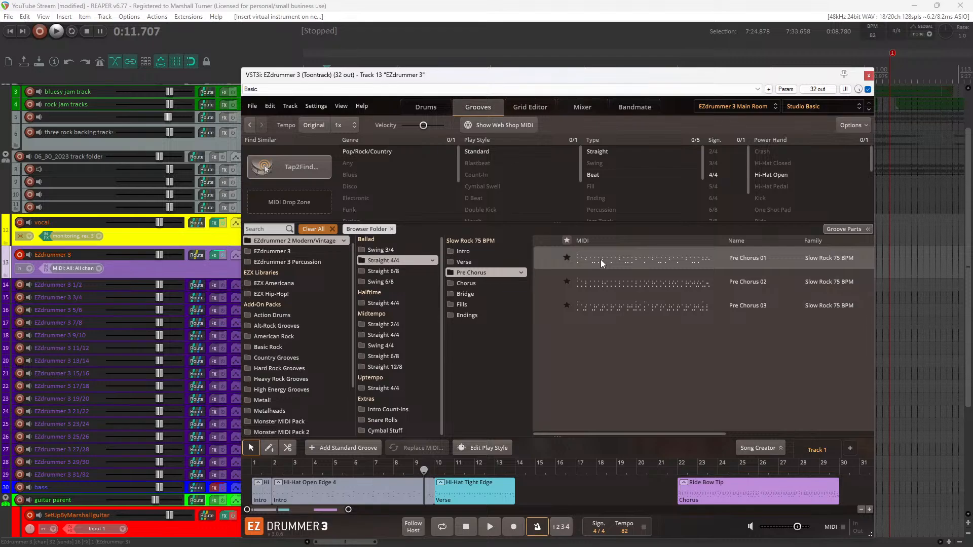
drag(600, 260, 519, 482)
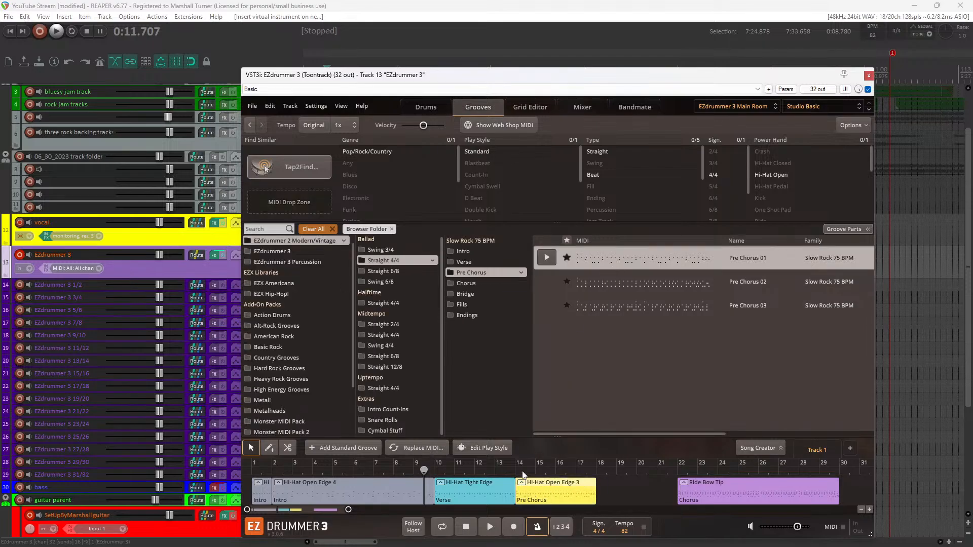
Play the song from about bar 13.5 and move the chorus block to bar 18, directly after the pre-chorus, stopping playback at the end
click(506, 477)
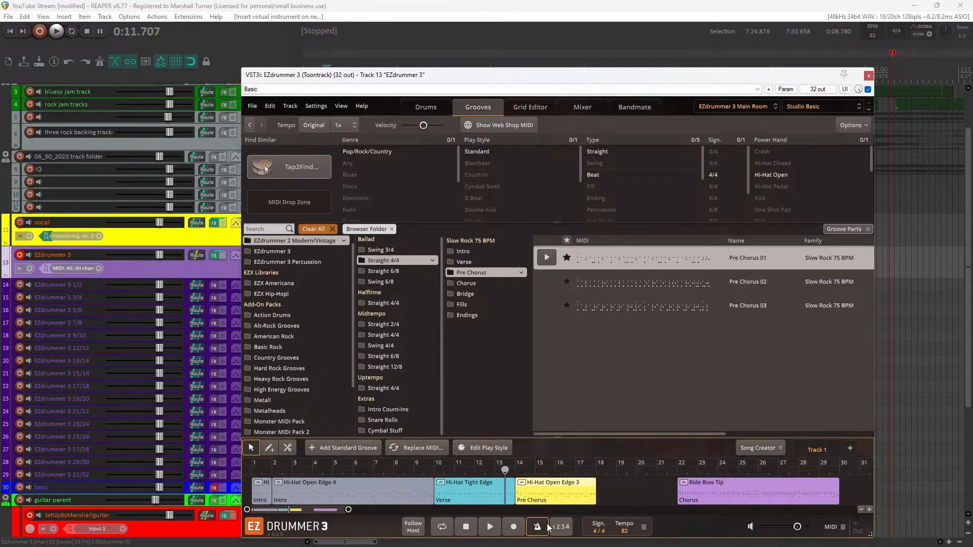
click(489, 532)
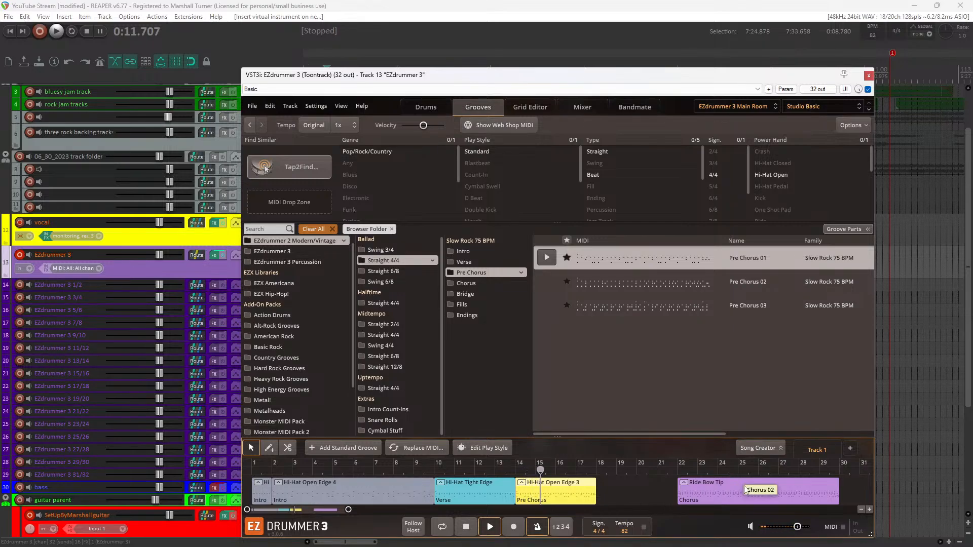
drag(739, 486, 665, 494)
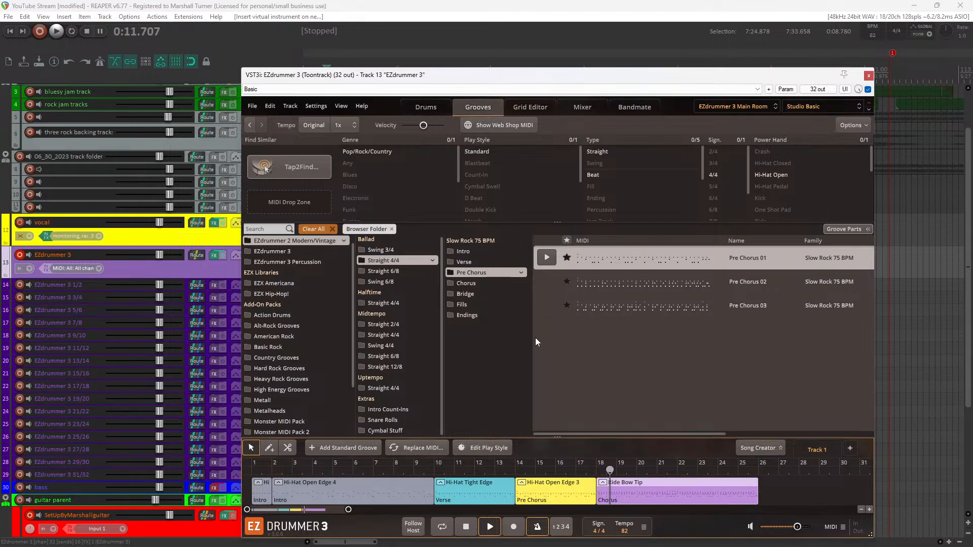
key(space)
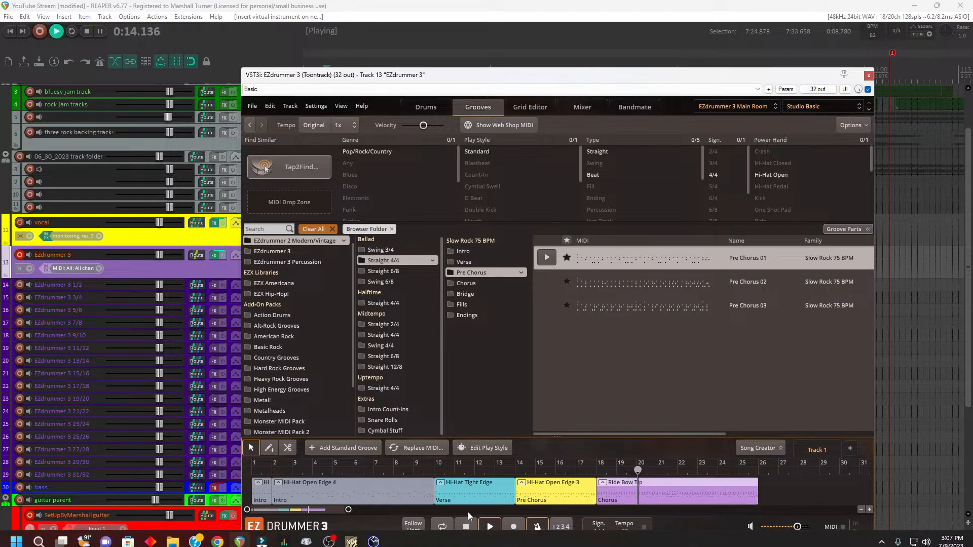
click(467, 528)
key(space)
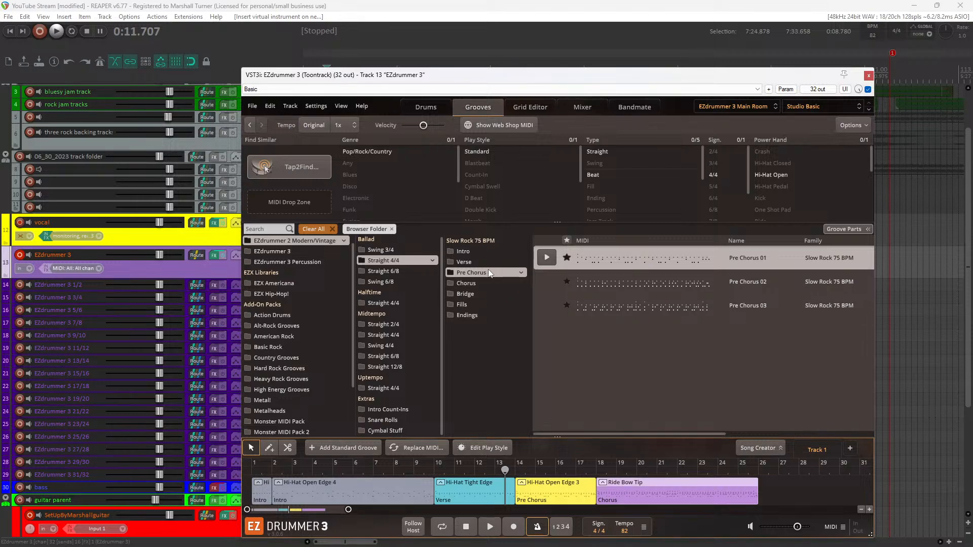
Try the Fills 03 groove at bar 9 before the verse, play the transition, and undo the insertion
click(472, 299)
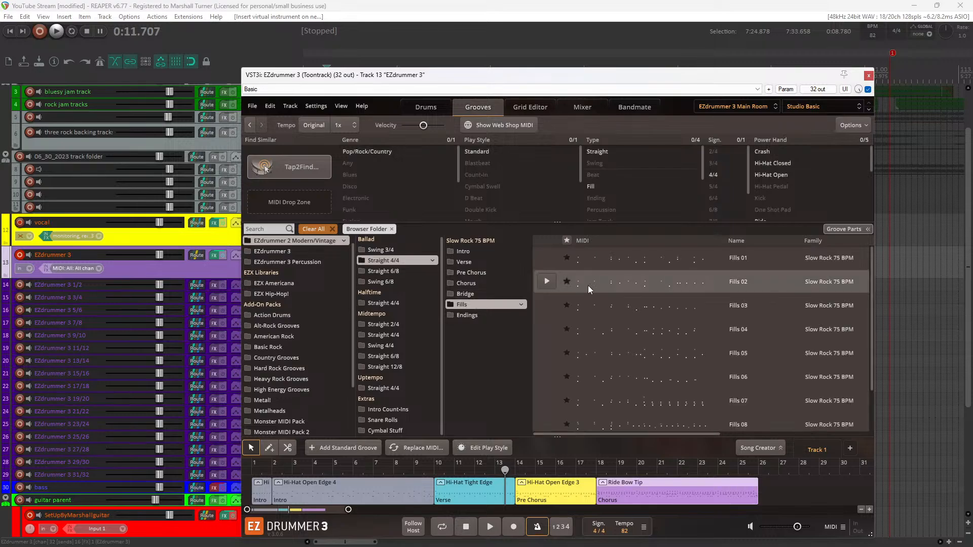
drag(671, 304, 418, 474)
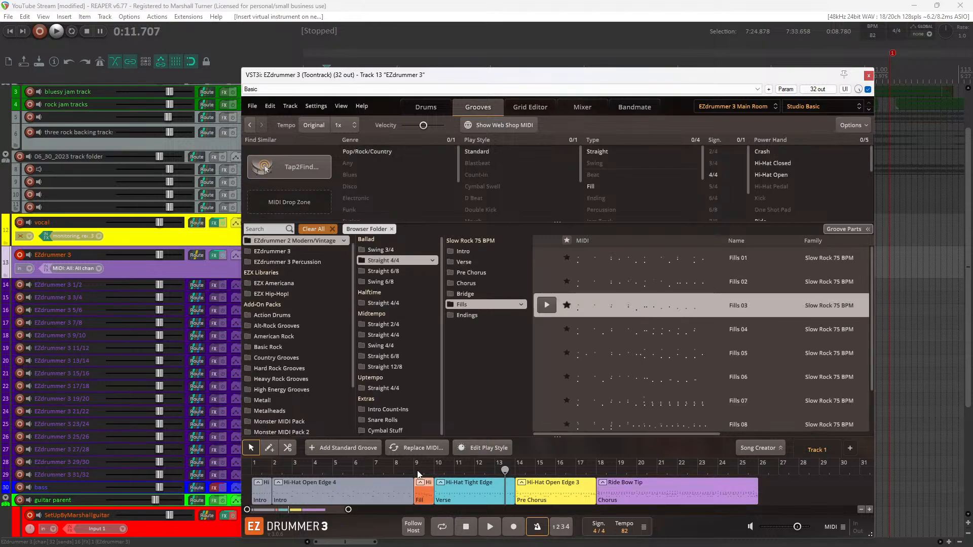
click(376, 471)
key(space)
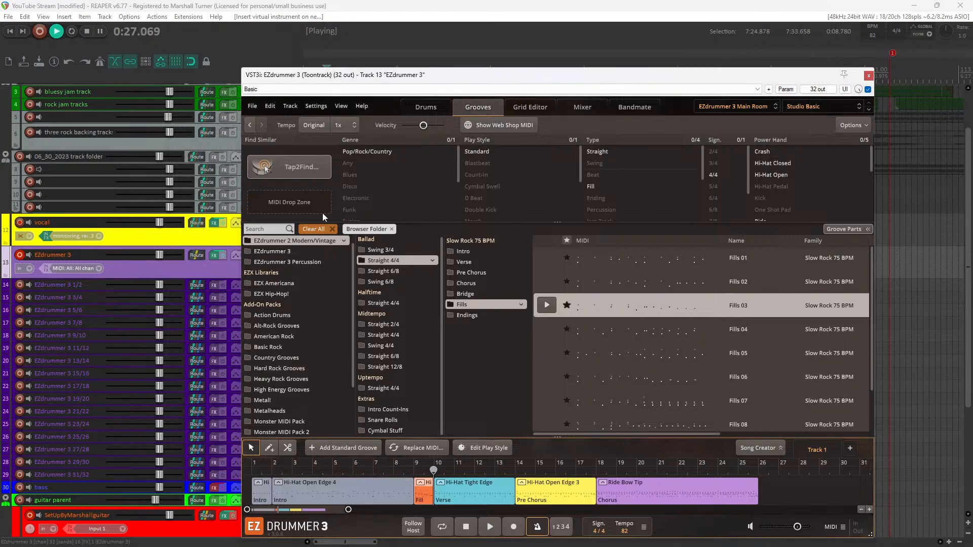
key(space)
click(270, 106)
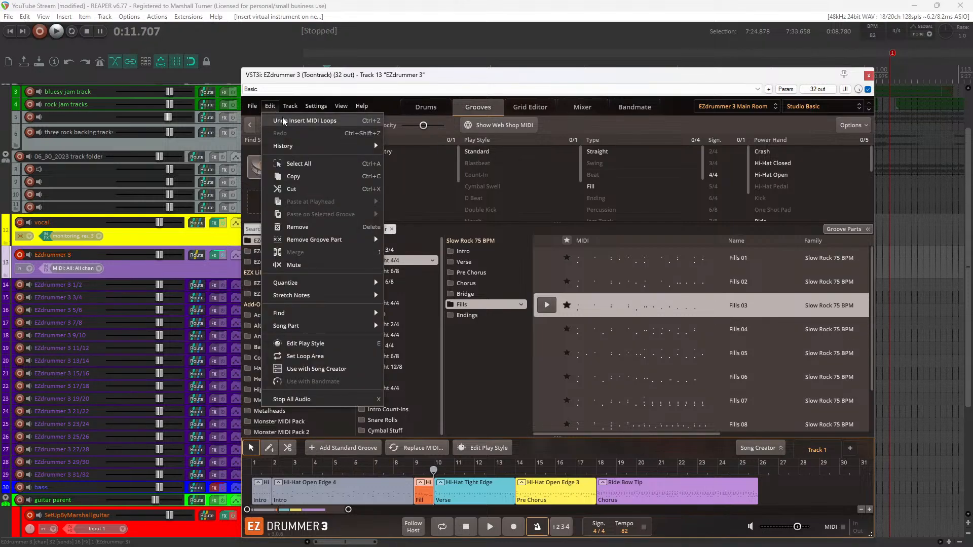
click(284, 121)
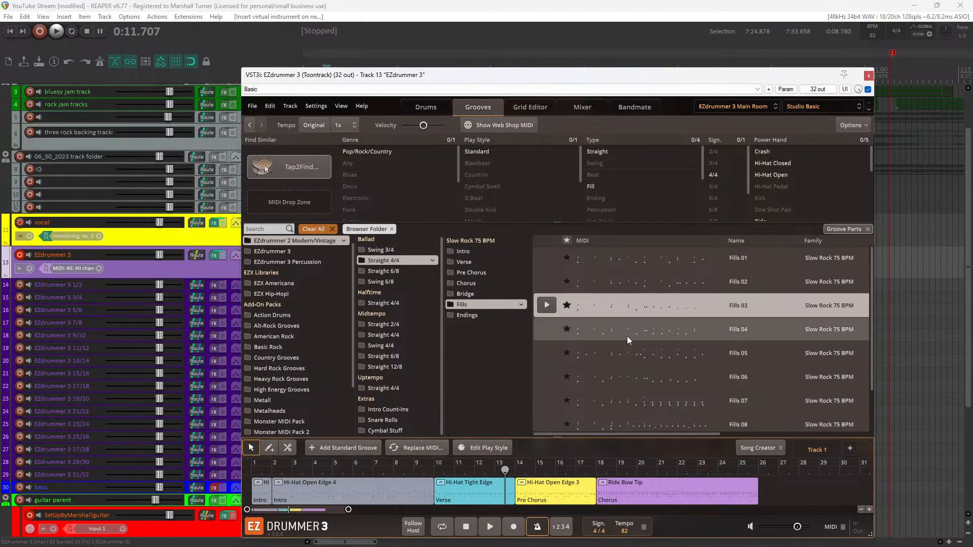
Place the Fills 04 groove at bar 13 at the end of the verse and play the transition into the pre-chorus
drag(628, 329, 500, 489)
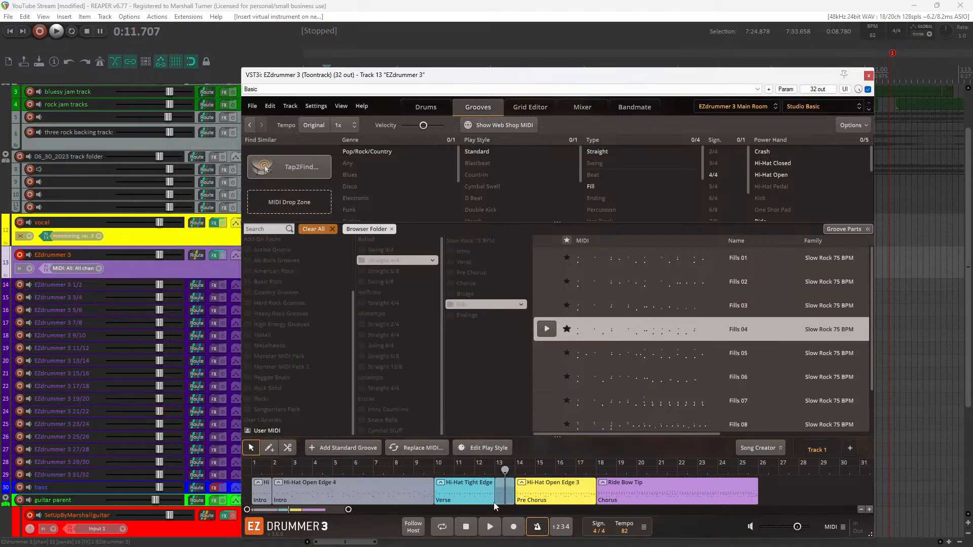
key(space)
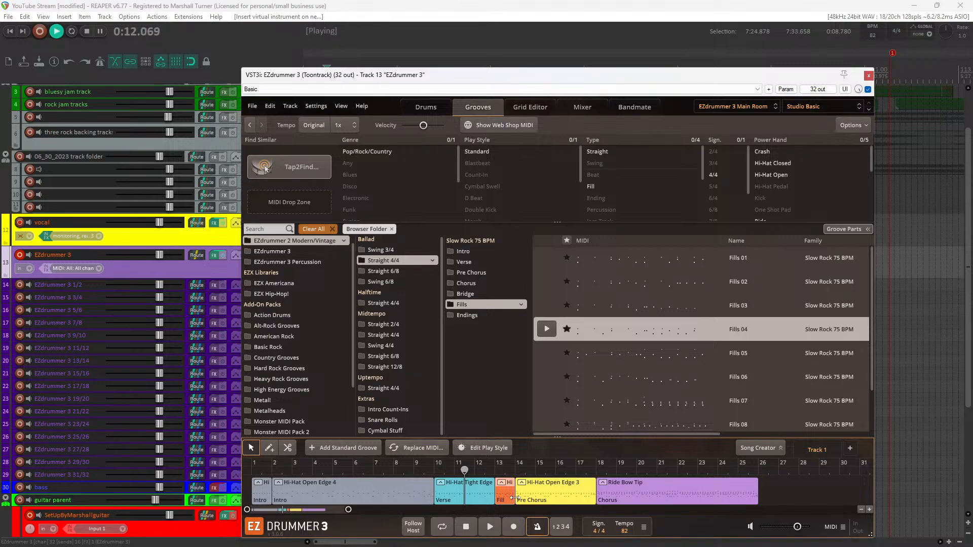
key(space)
click(489, 527)
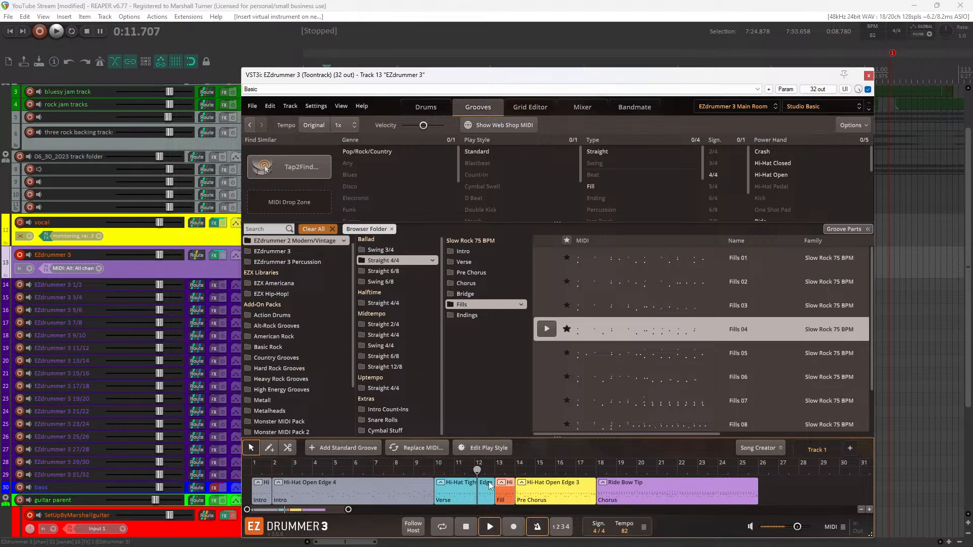
key(space)
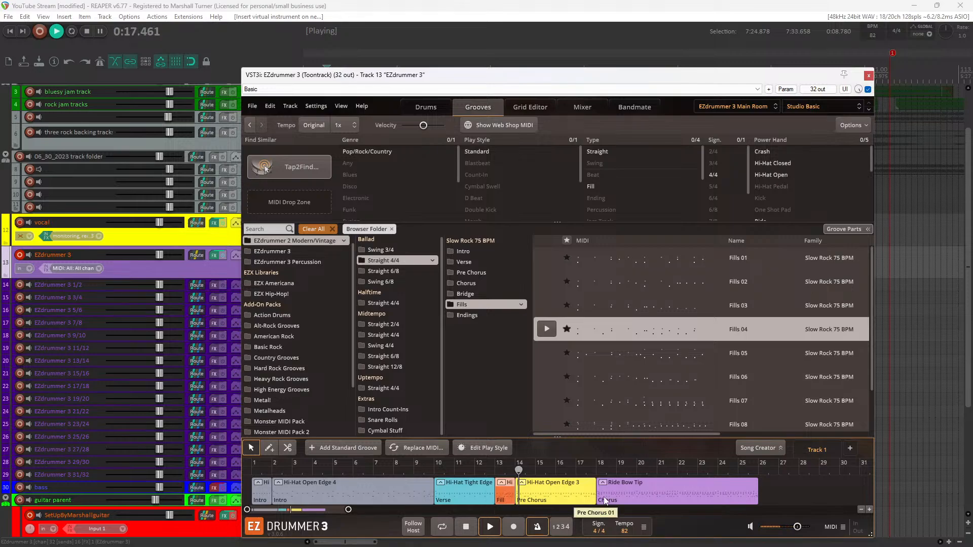
Add Fills 07 at bar 17, Fills 05 at bar 21 and another fill at bar 25 while the song plays
drag(622, 398, 577, 487)
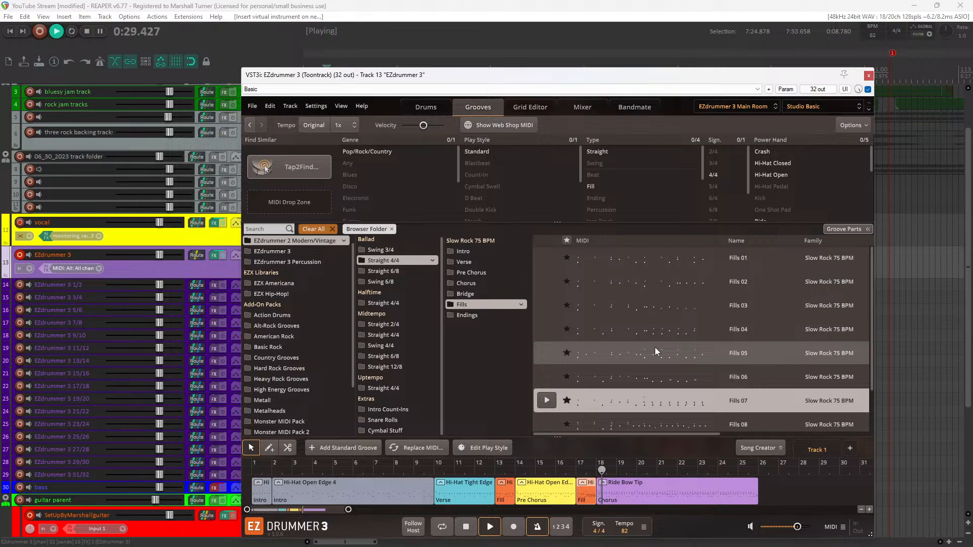
scroll(654, 348, down, 2)
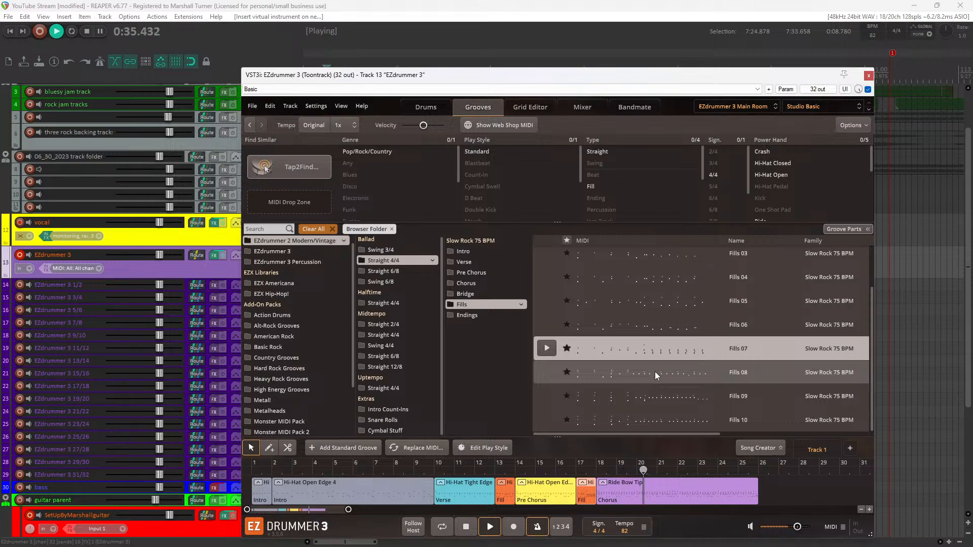
drag(652, 296, 656, 503)
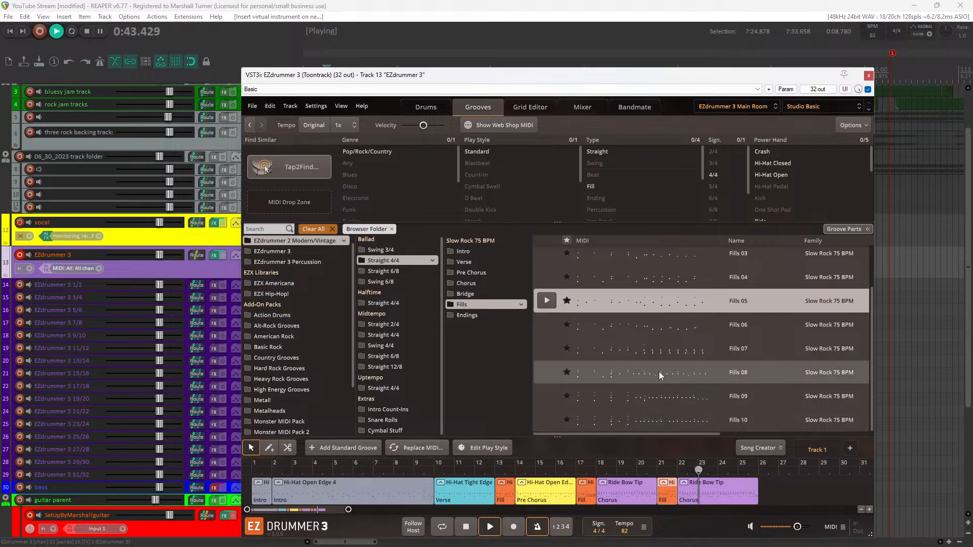
scroll(666, 387, up, 1)
drag(640, 284, 715, 460)
drag(734, 498, 735, 502)
Place the Verse 02 groove at bar 26 after the last fill, and stop both REAPER and EZdrummer
click(485, 266)
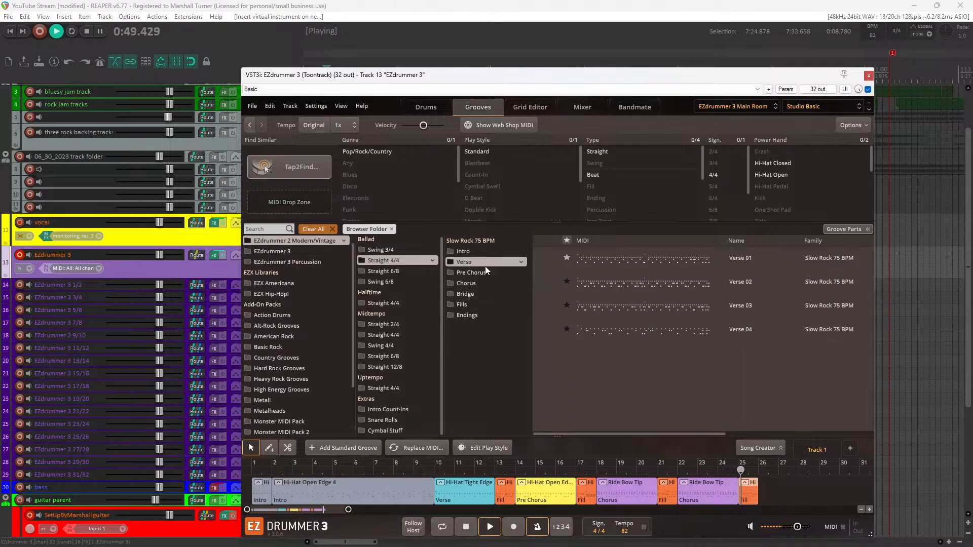
drag(613, 280, 758, 489)
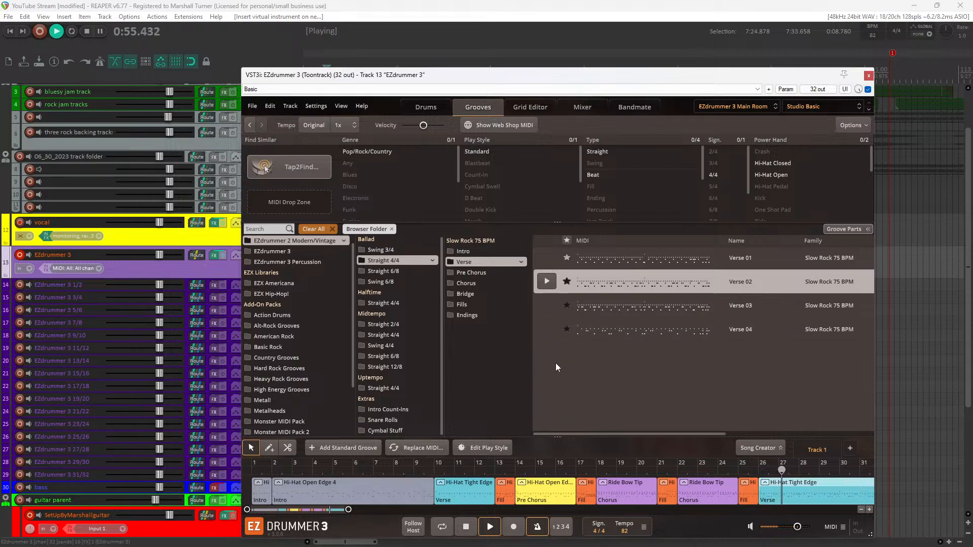
key(space)
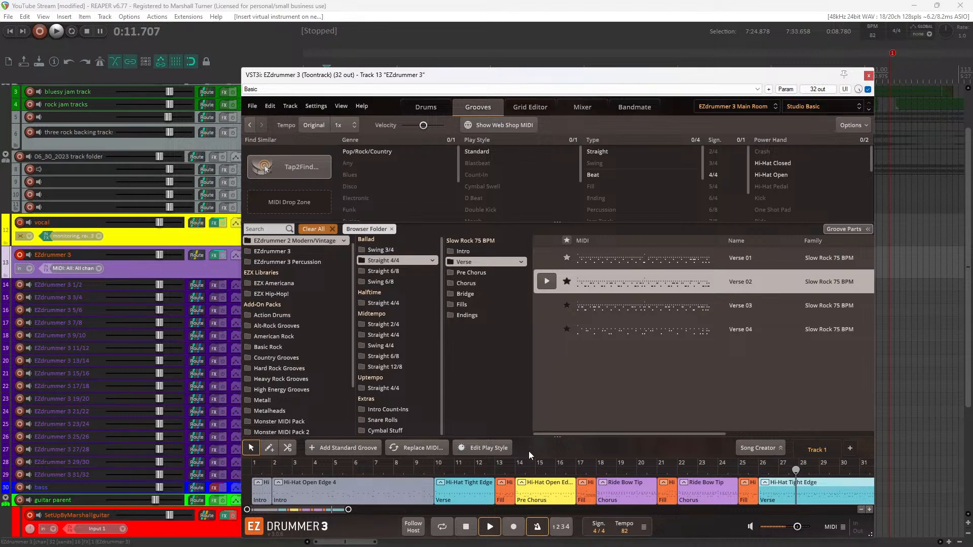
click(471, 533)
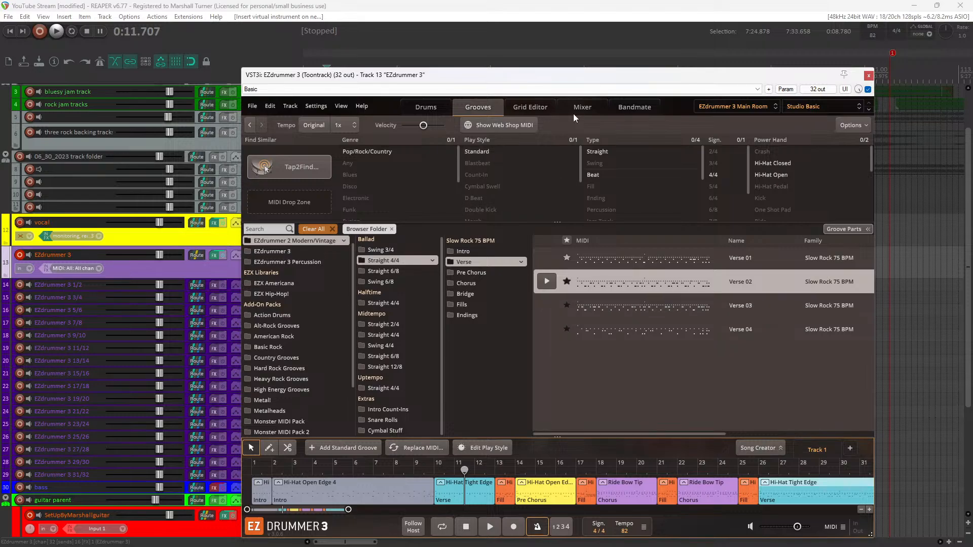
Move the EZdrummer window to uncover REAPER's arrange view and close the Add FX to Track 8 window
drag(572, 75, 490, 166)
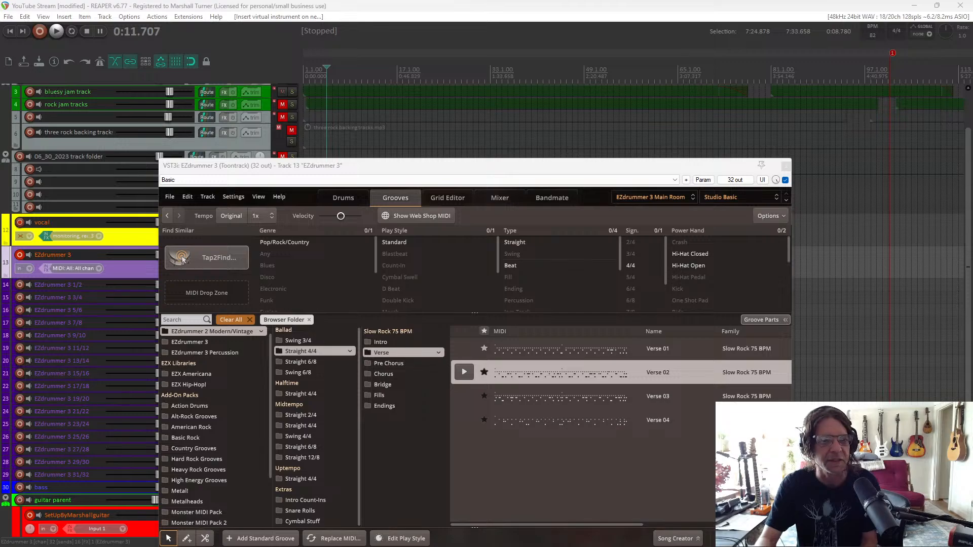
key(alt+Tab)
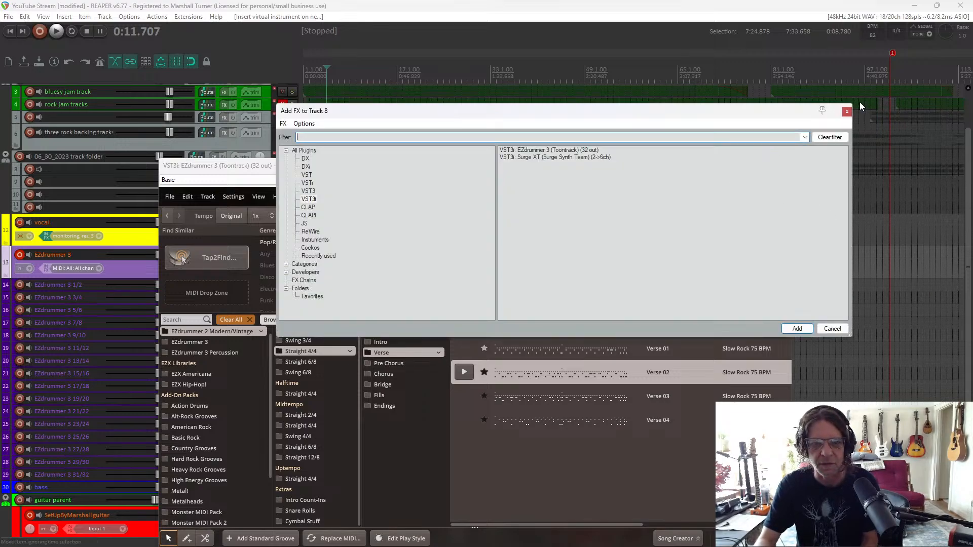
click(847, 112)
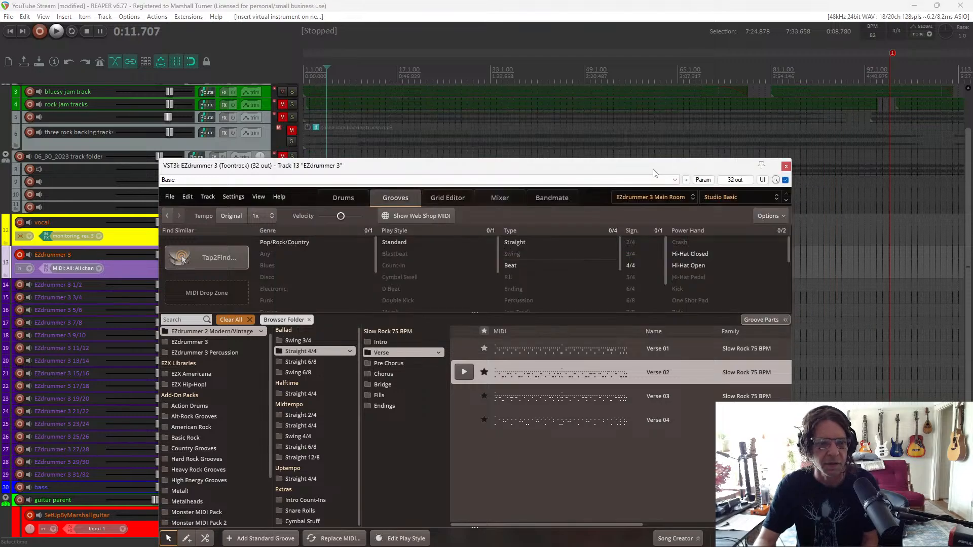
Move the EZdrummer window up to reveal its song track and show the Drums view with Racktom 3 selected
drag(655, 167, 682, 55)
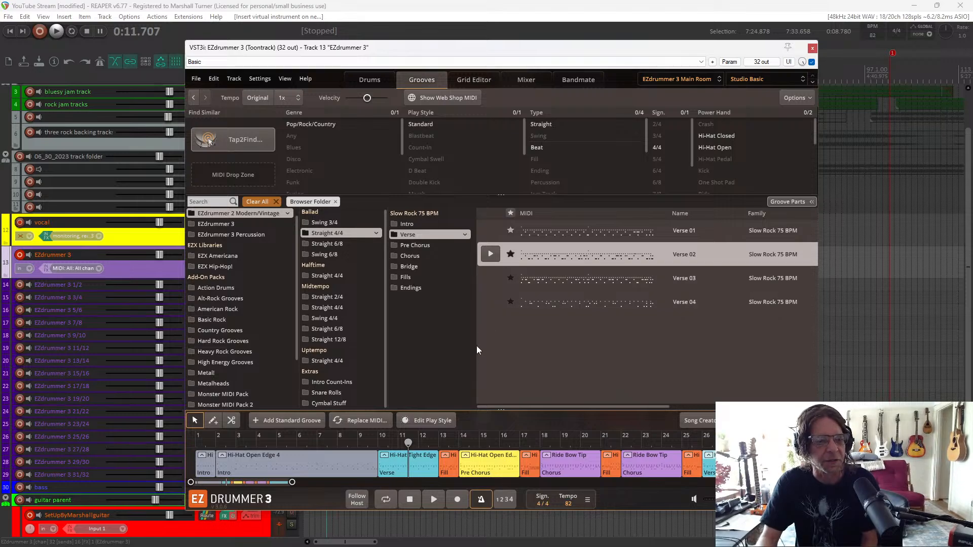
right_click(434, 502)
mouse_move(447, 490)
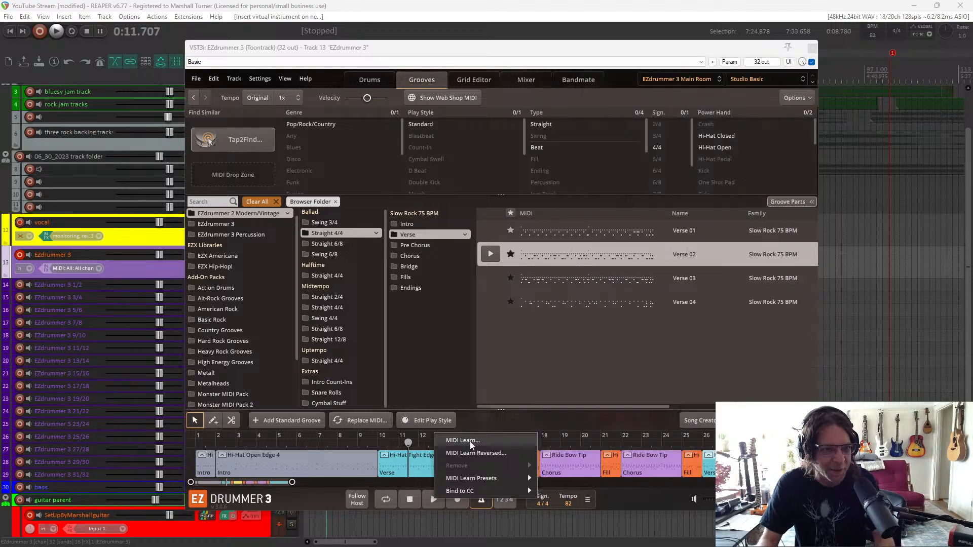
click(565, 49)
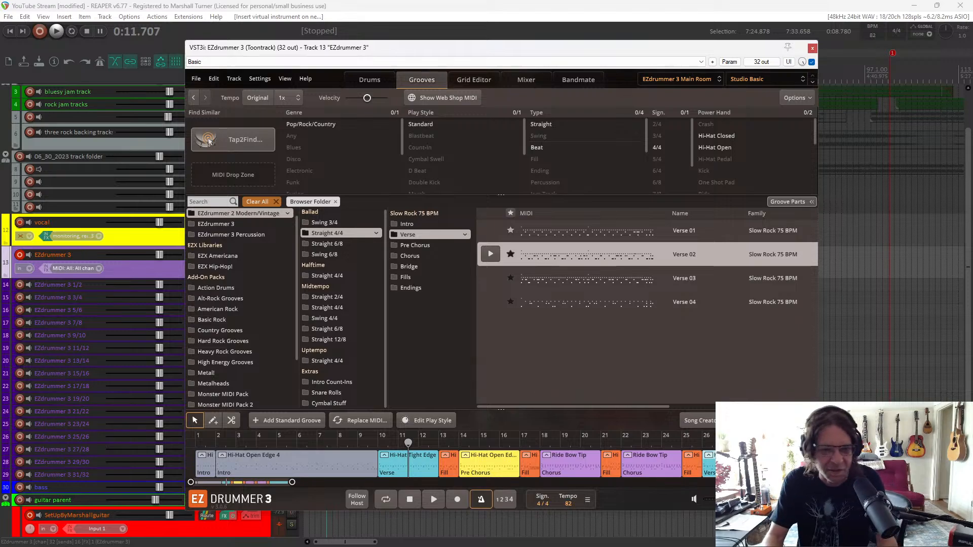
click(800, 98)
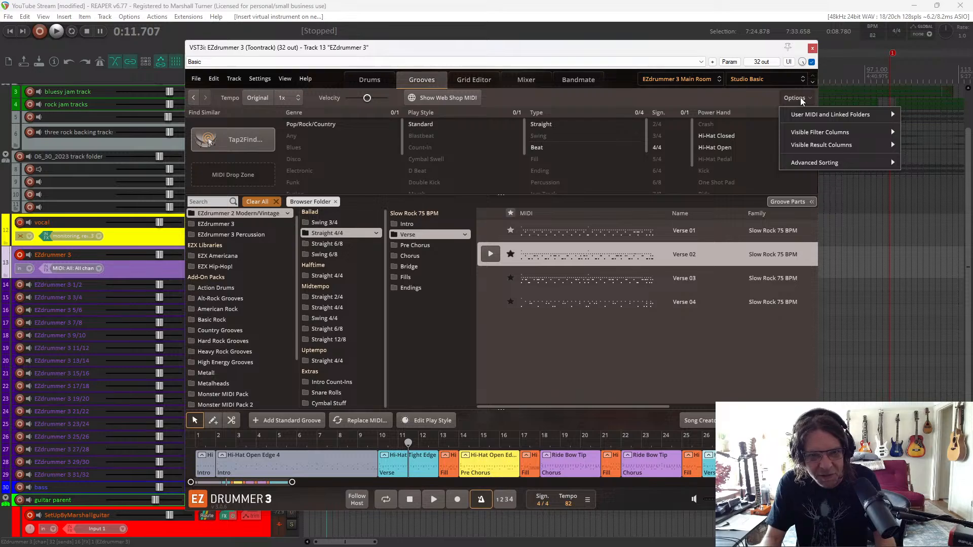
click(623, 82)
click(388, 77)
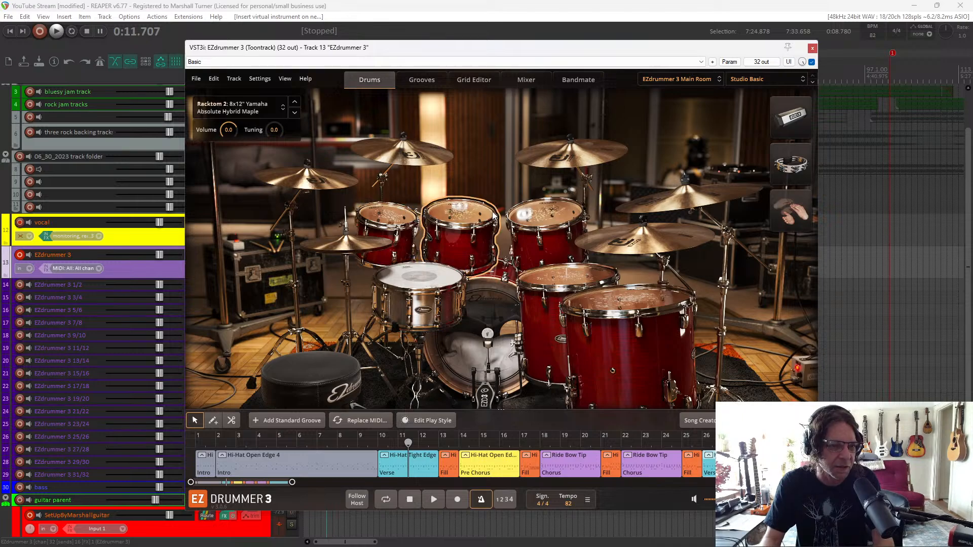
click(557, 219)
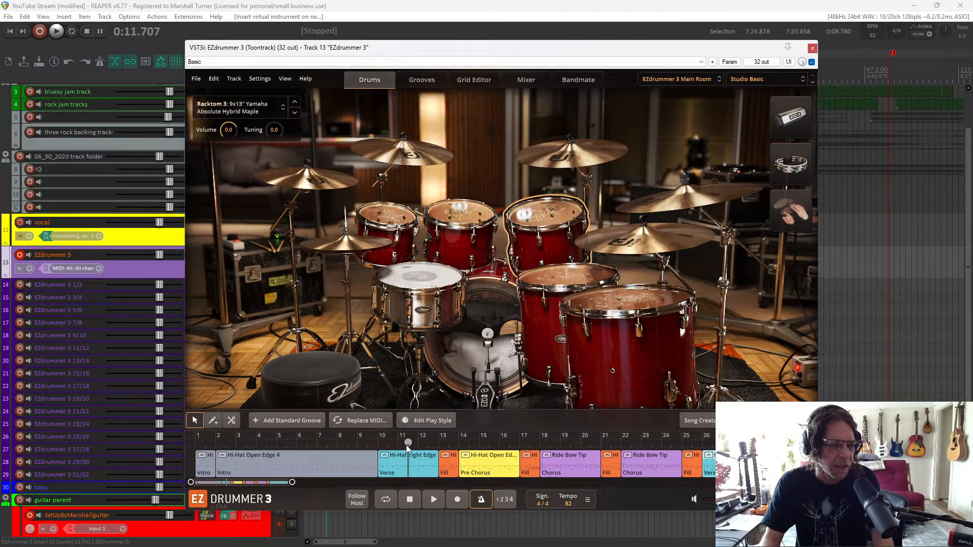
Set EZdrummer's playhead to bar 9, turn on Follow Host, and move the plugin window off REAPER's timeline
drag(377, 448, 368, 448)
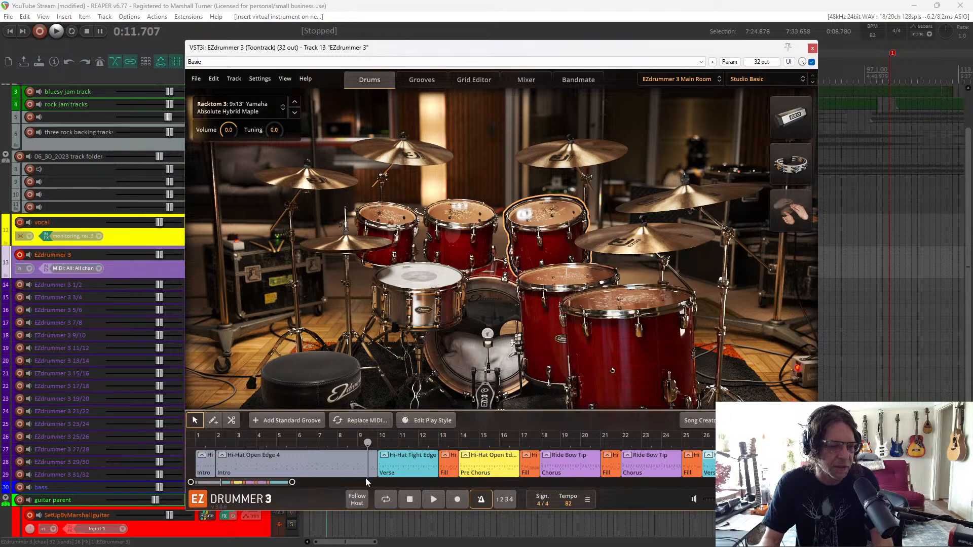
click(359, 504)
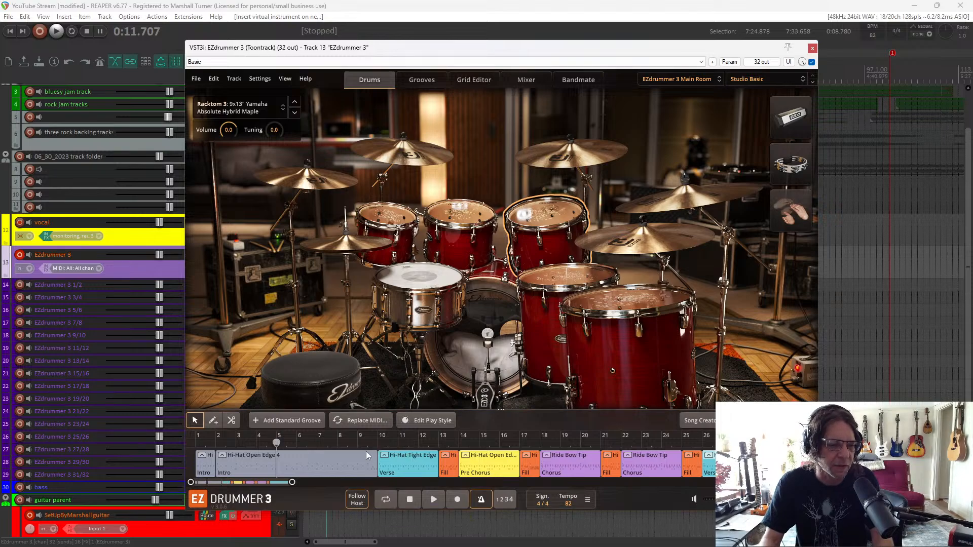
drag(438, 52, 499, 104)
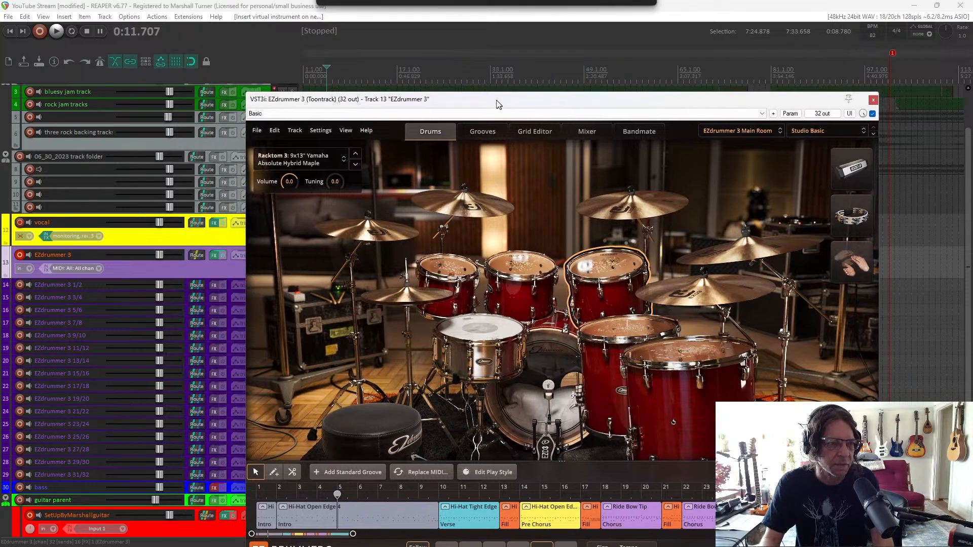
Move REAPER's edit cursor to several points on the timeline, ending at bar 14, and watch EZdrummer's playhead
click(333, 71)
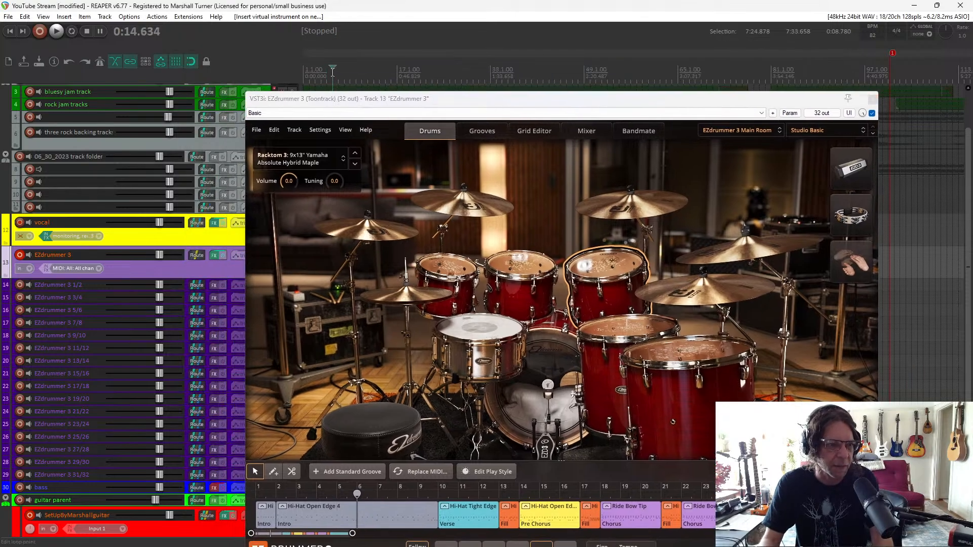
click(349, 71)
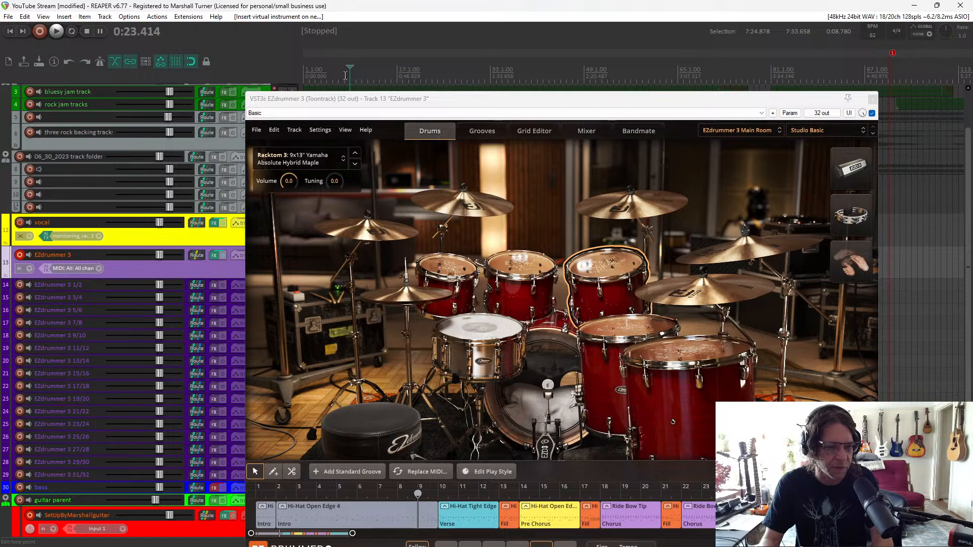
click(306, 80)
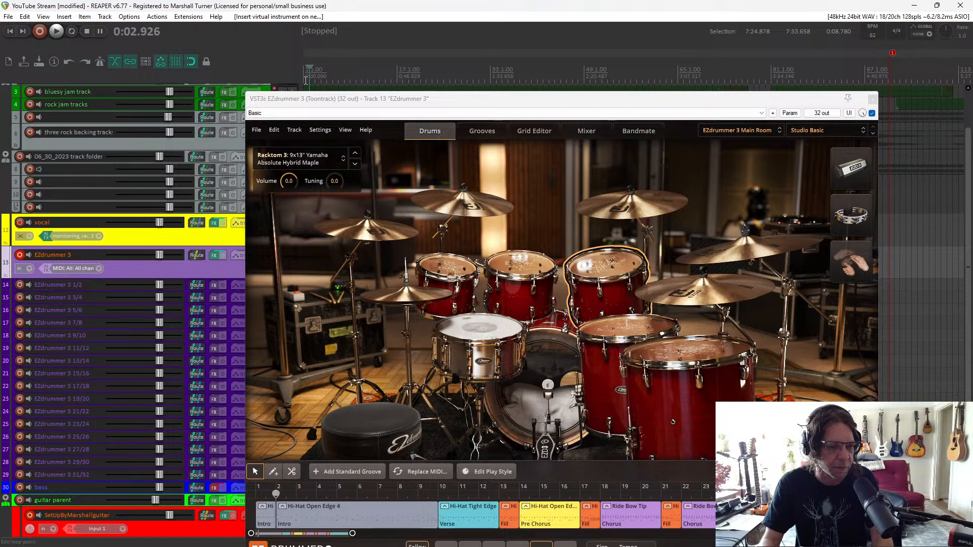
click(531, 76)
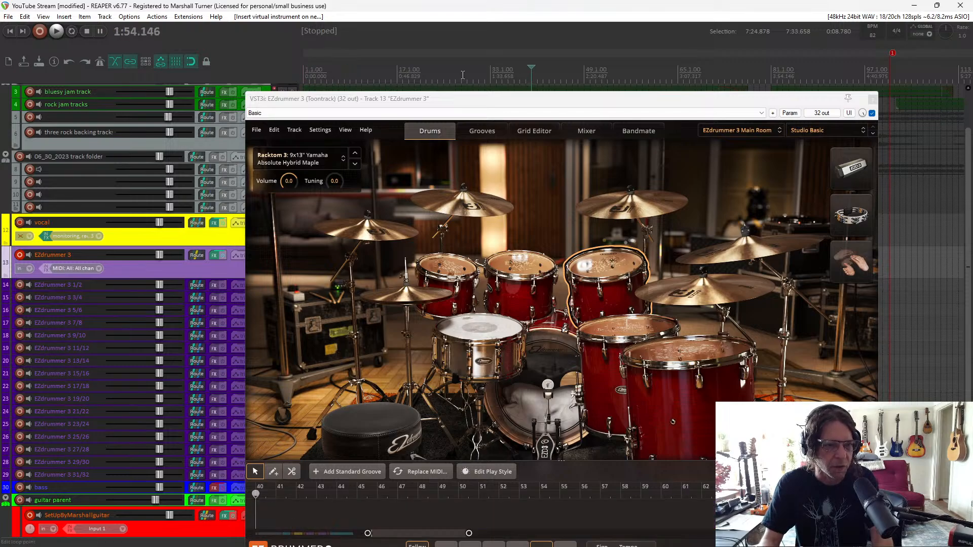
click(379, 80)
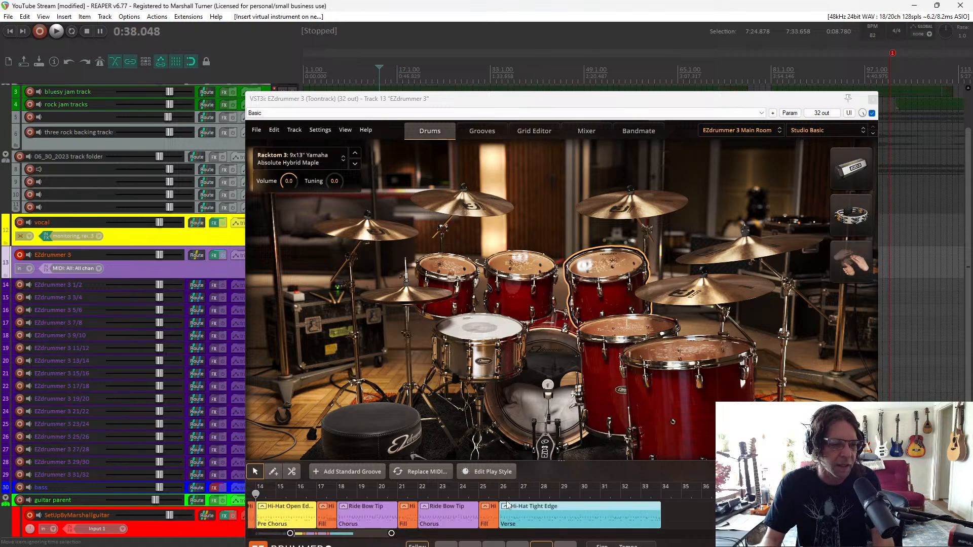
Start and stop REAPER's playback at bar 14 with Follow Host turned off and with it turned back on
click(417, 546)
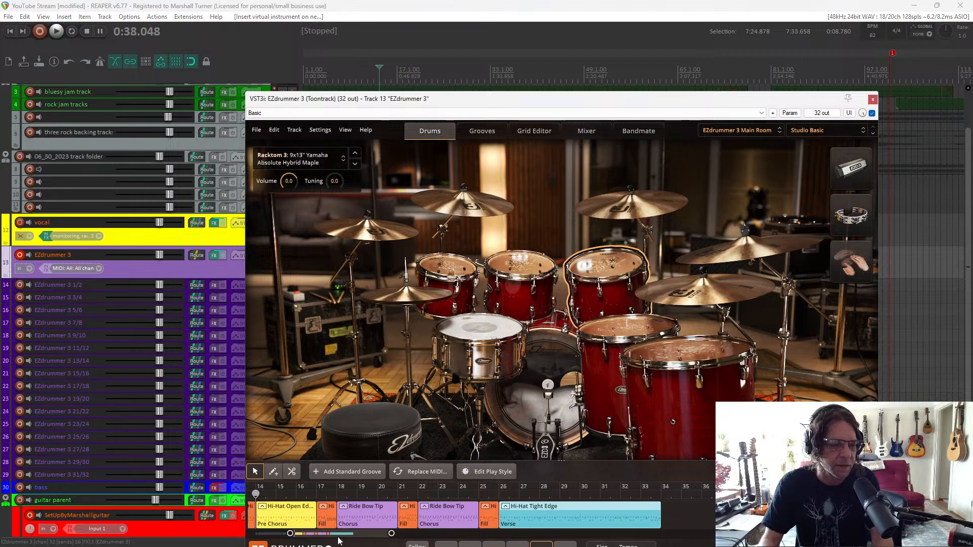
drag(337, 534, 331, 534)
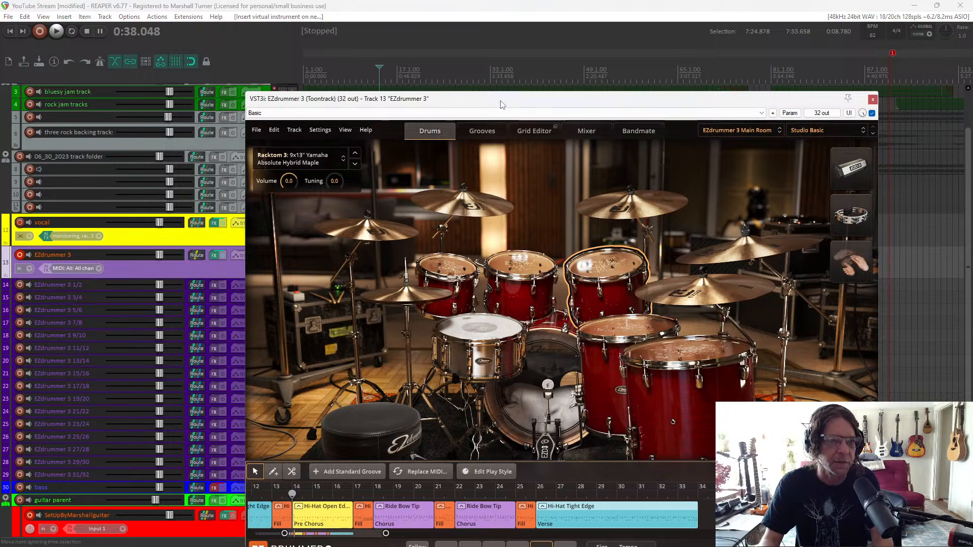
drag(502, 104, 384, 8)
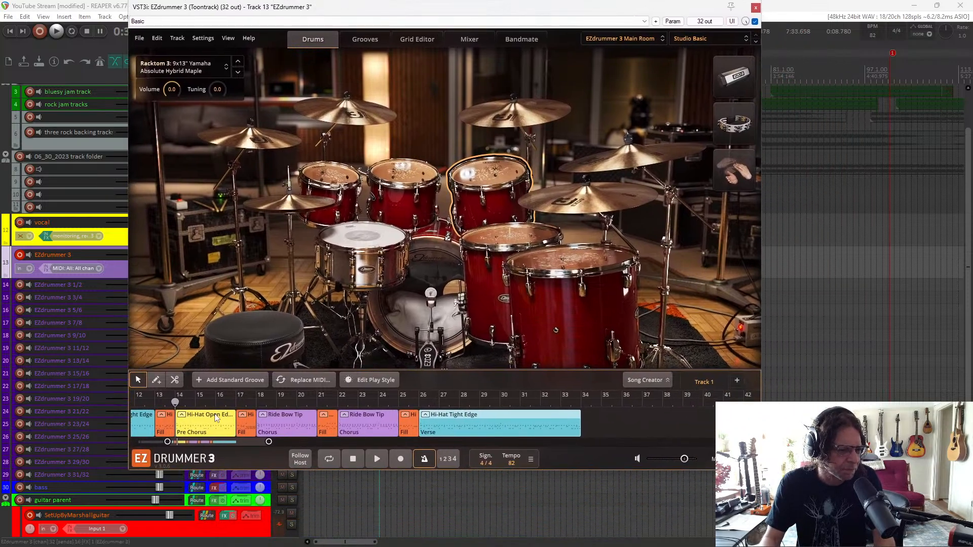
key(space)
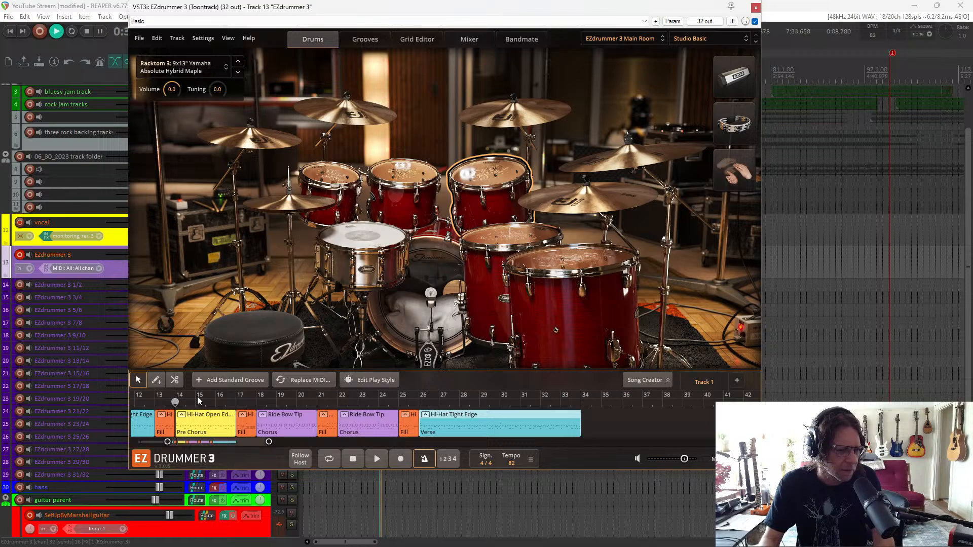
key(space)
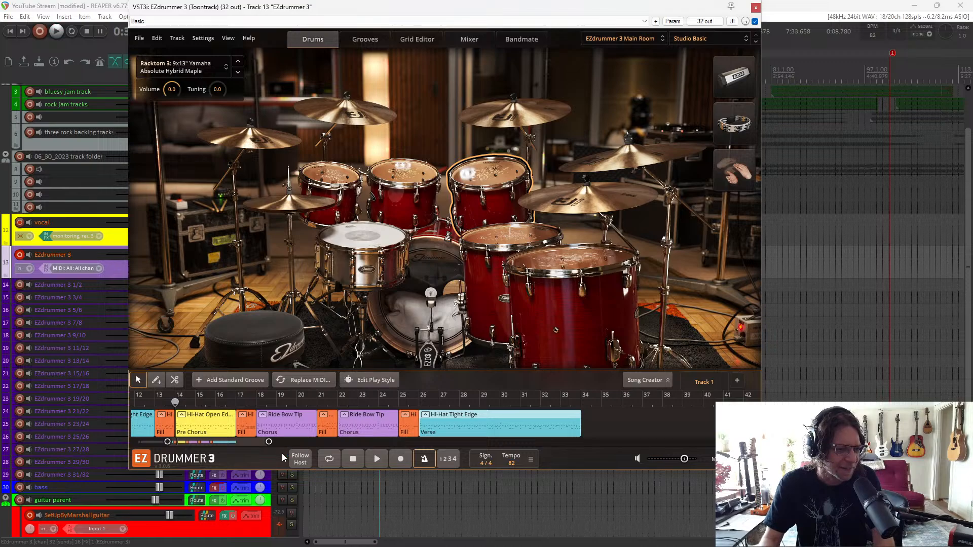
key(space)
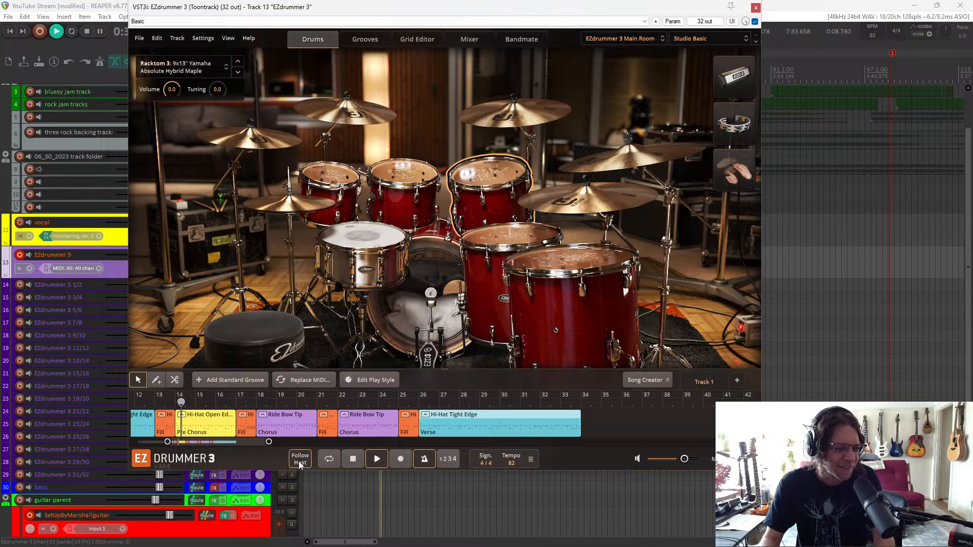
key(space)
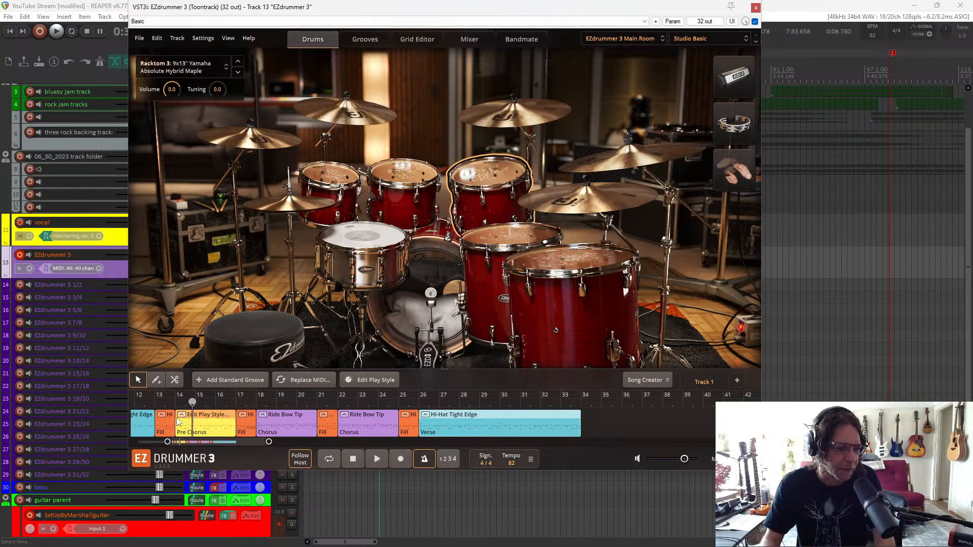
Return EZdrummer's playhead to bar 14 at the Pre Chorus block and start and stop playback twice from there
click(175, 403)
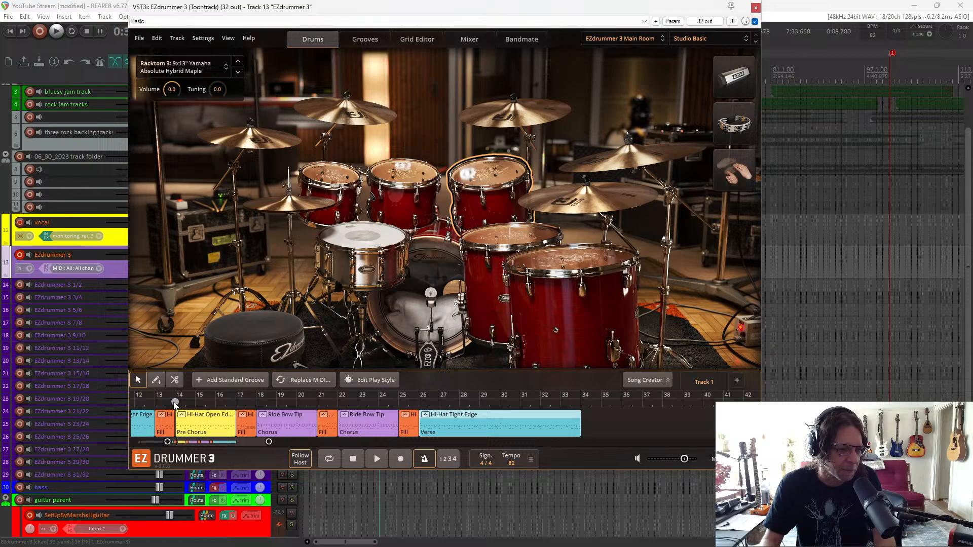
key(space)
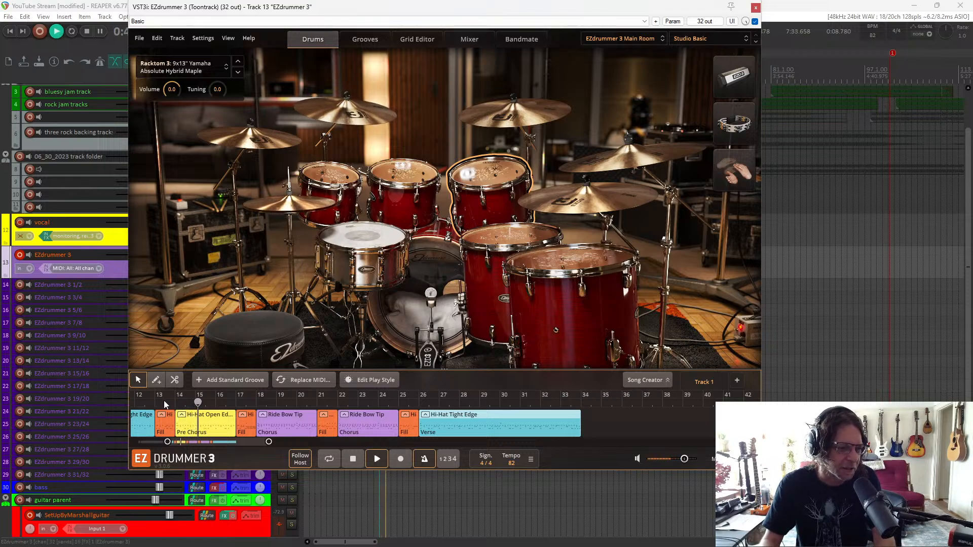
key(space)
click(176, 405)
key(space)
key(space)
Place EZdrummer's playhead at bar 14 and near bar 19, starting and stopping playback after each placement
click(155, 403)
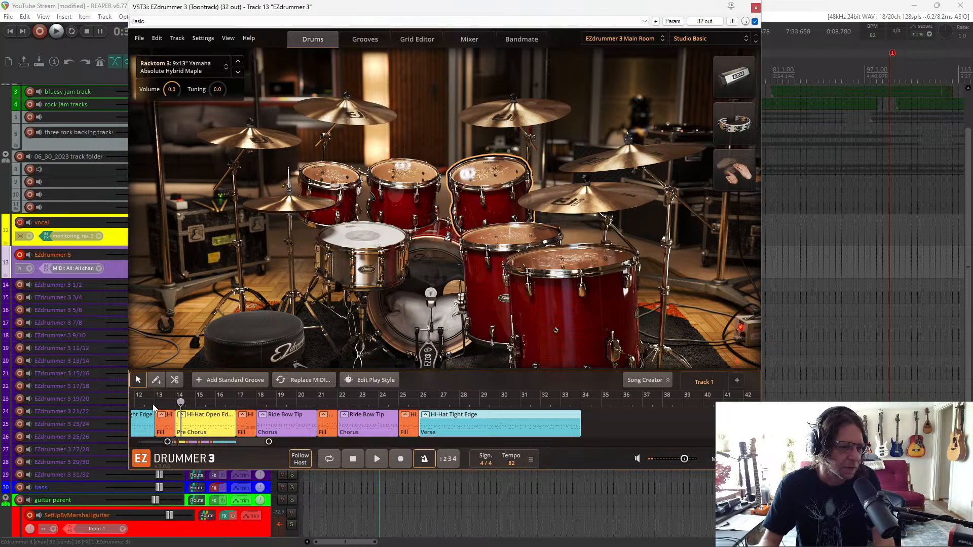
click(176, 405)
key(space)
key(space)
click(276, 405)
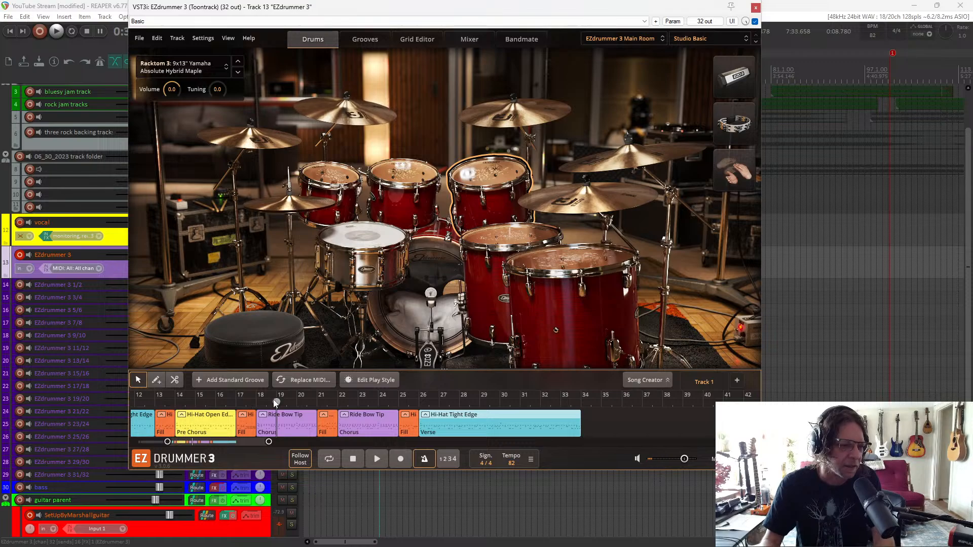
key(space)
key(space)
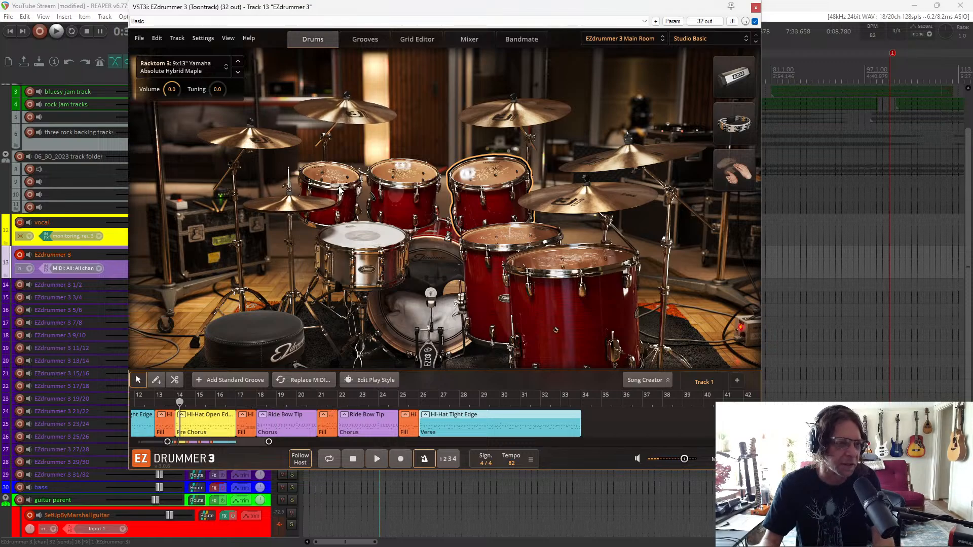
Move the EZdrummer window clear of REAPER's timeline and place REAPER's edit cursor at bar 16
drag(384, 16, 492, 101)
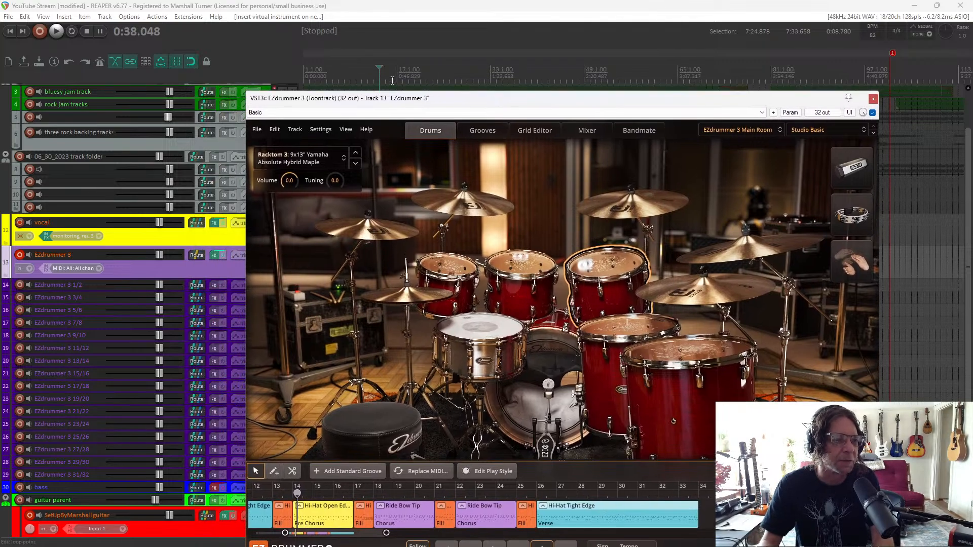
click(448, 72)
click(389, 79)
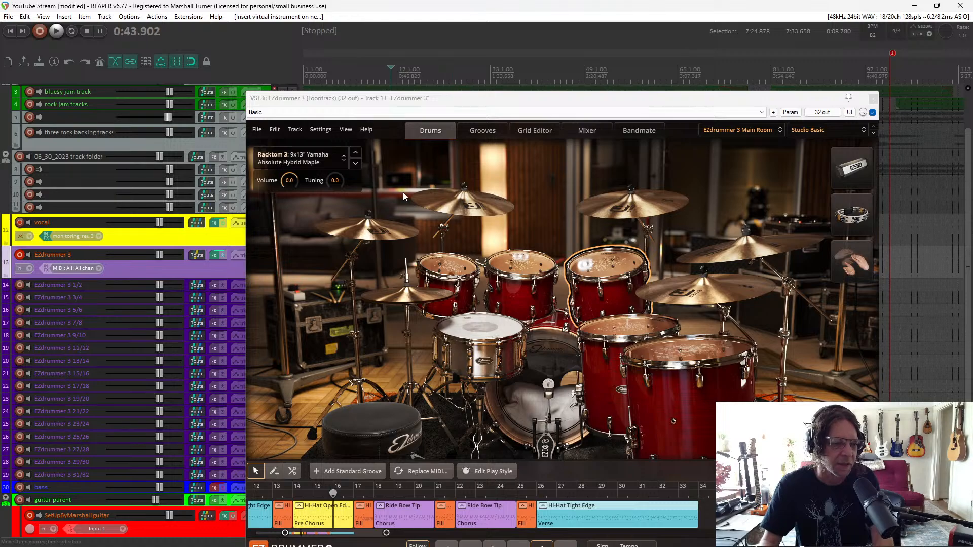
click(520, 101)
drag(520, 102, 465, 47)
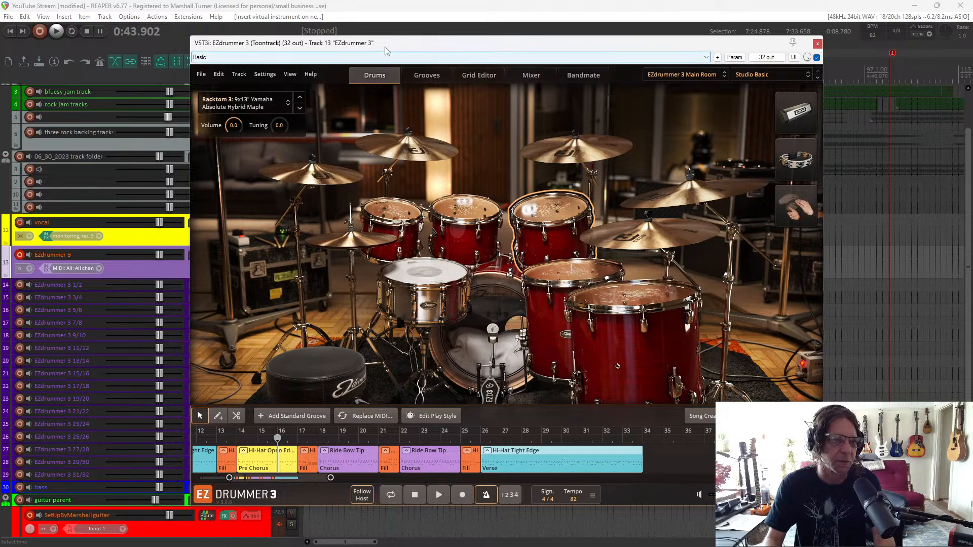
drag(367, 43, 371, 94)
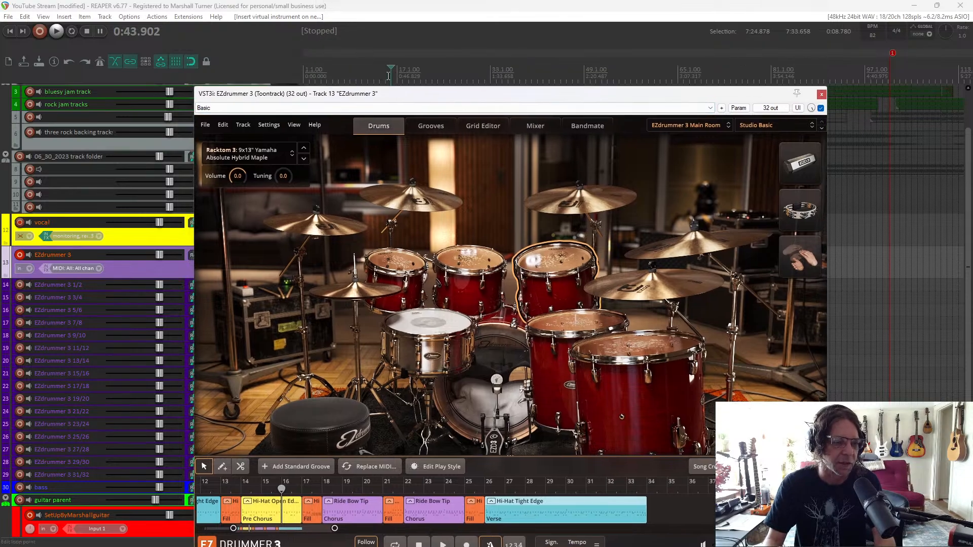
Place REAPER's edit cursor at bar 14, where the pre-chorus begins, and briefly play from there
click(369, 72)
key(space)
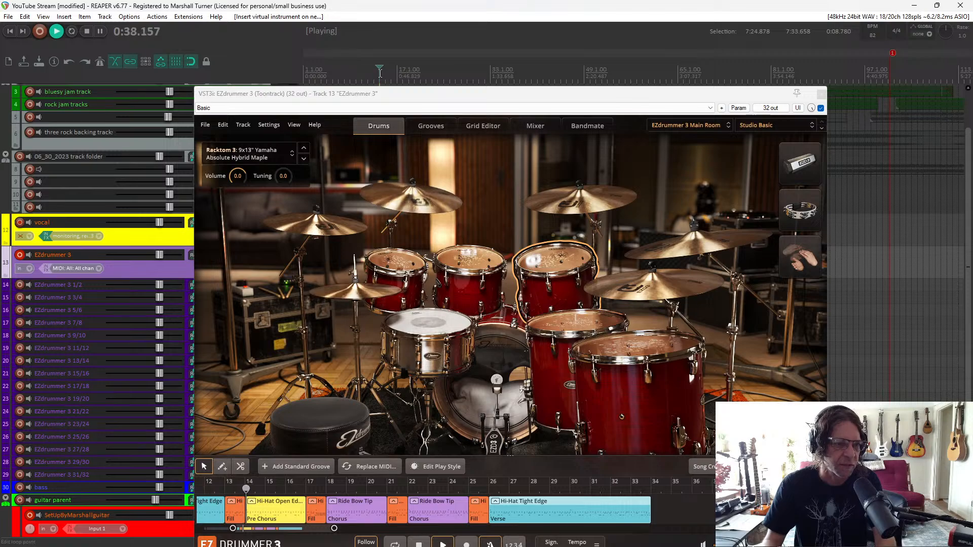
key(space)
Insert a marker named "pre chorus" at position 14.1.00 on REAPER's timeline
right_click(382, 73)
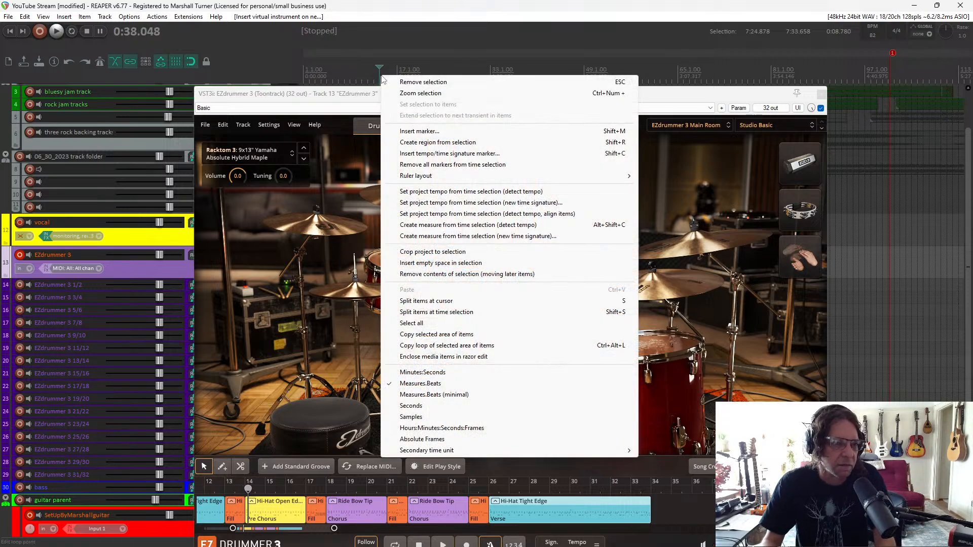
click(427, 132)
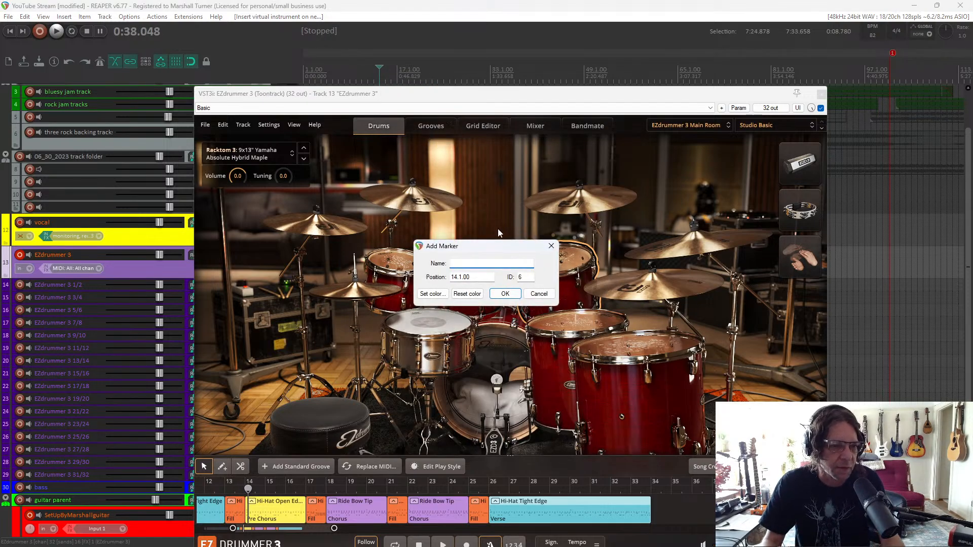
text(pre )
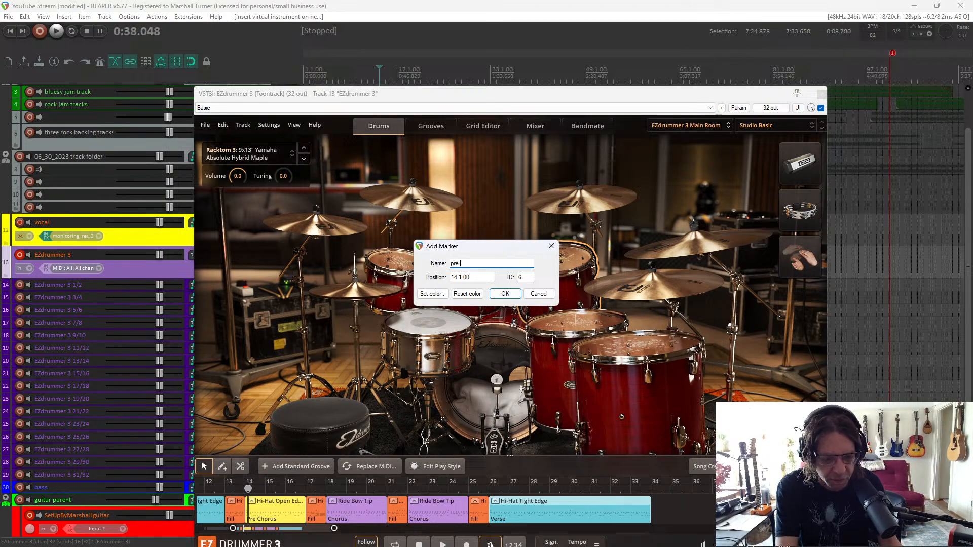
text(chorus)
key(Return)
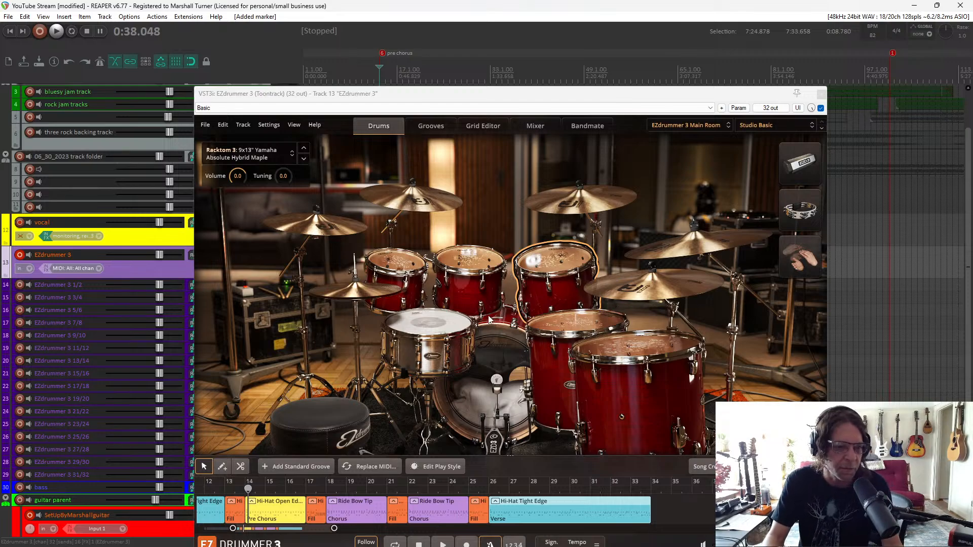
Audition the snare, the three rack toms and the floor toms on the drum kit
click(441, 329)
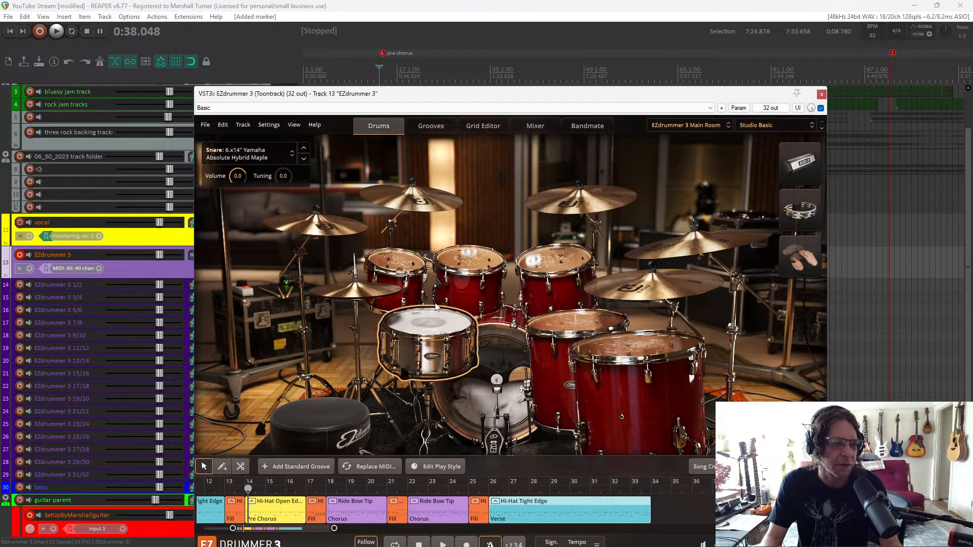
click(408, 259)
click(479, 261)
click(553, 259)
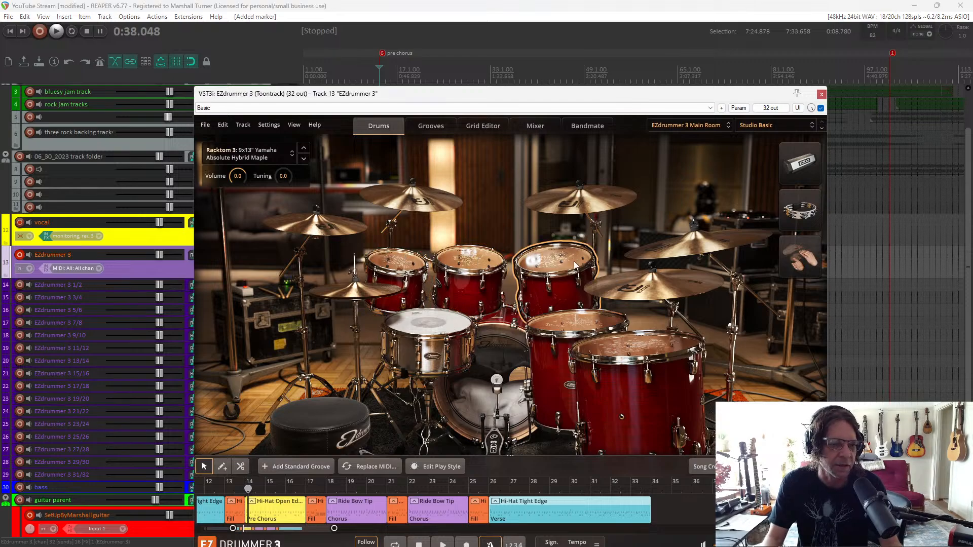
click(594, 335)
click(612, 339)
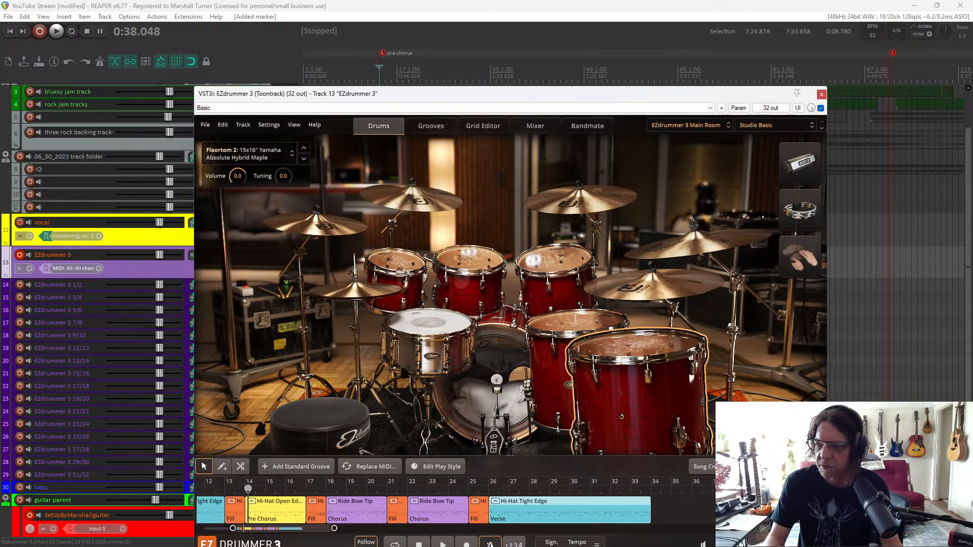
Audition the rack toms and floor toms once more, and play the song from bar 14 to the end of the pre-chorus
scroll(101, 203, up, 2)
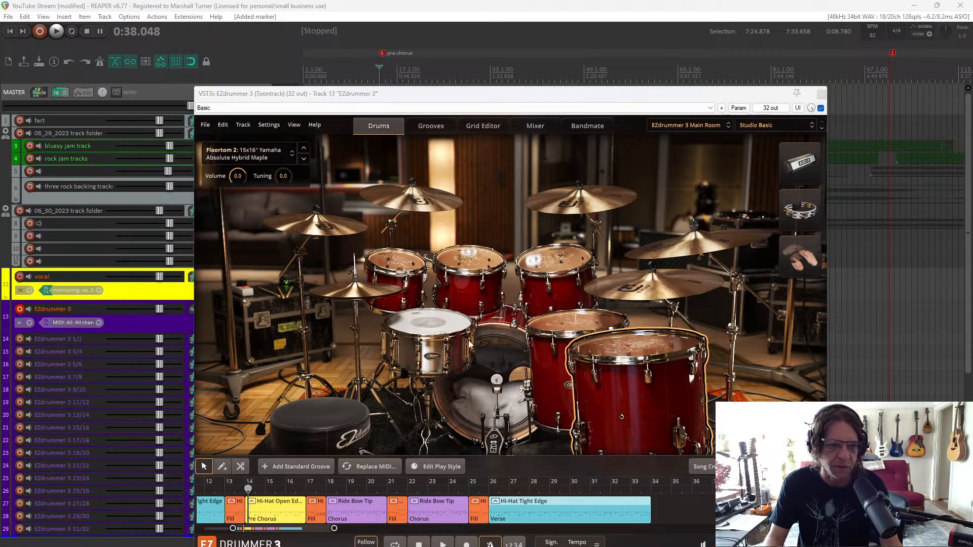
click(400, 269)
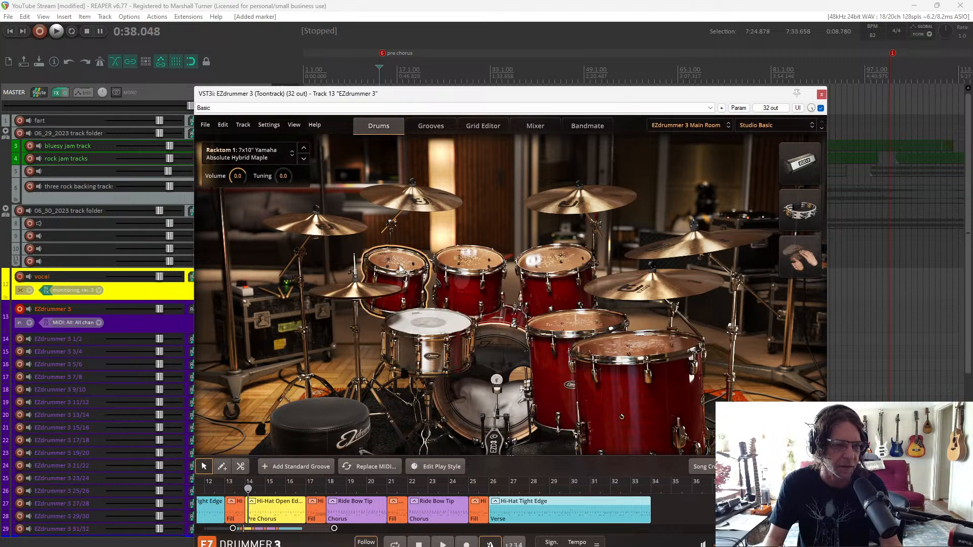
click(496, 260)
click(572, 258)
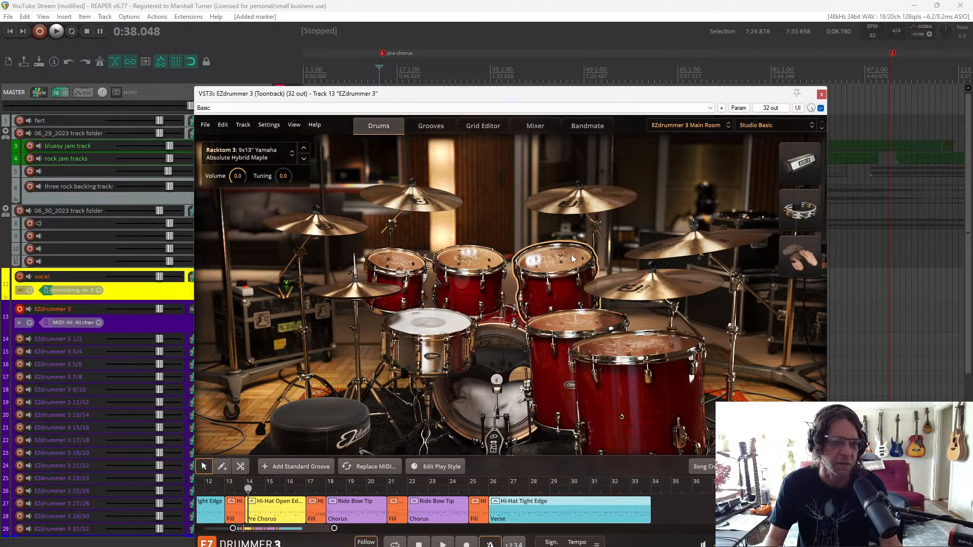
click(593, 320)
click(645, 346)
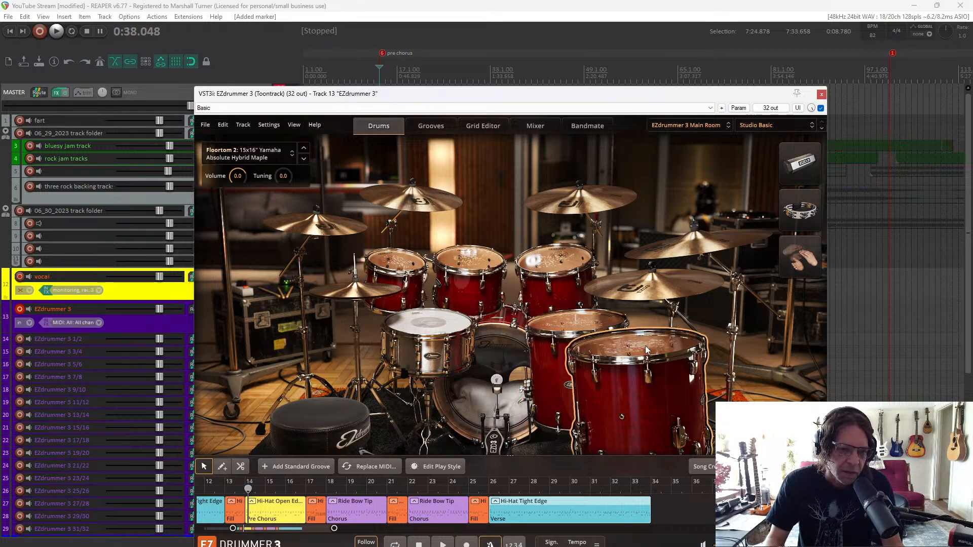
key(space)
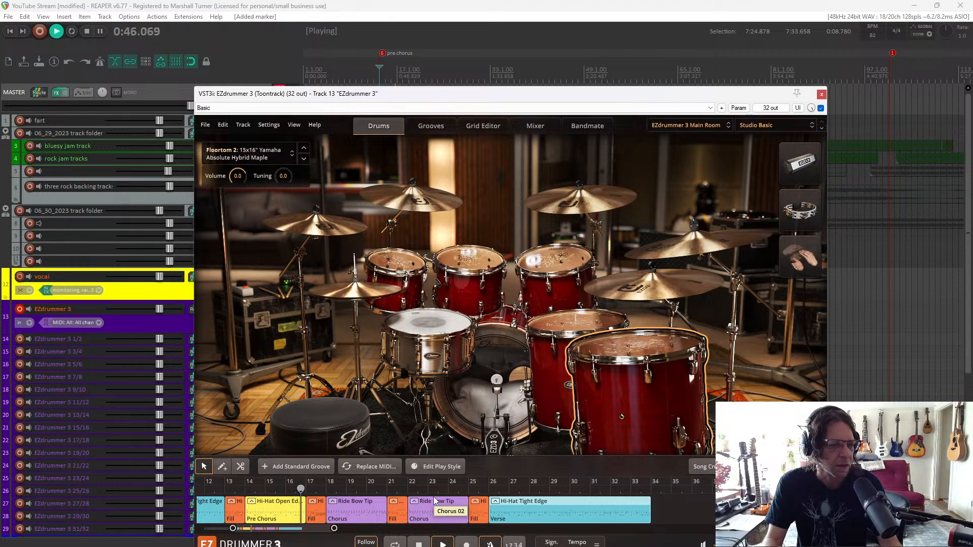
key(space)
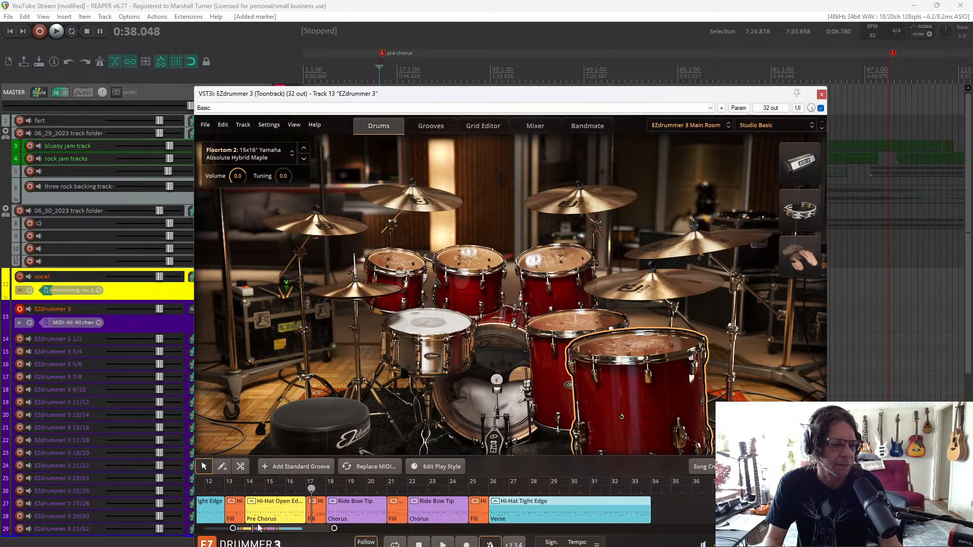
Set the preview articulation of the 6.x14" Yamaha Absolute Hybrid Maple snare to Rimshot
click(449, 334)
right_click(447, 341)
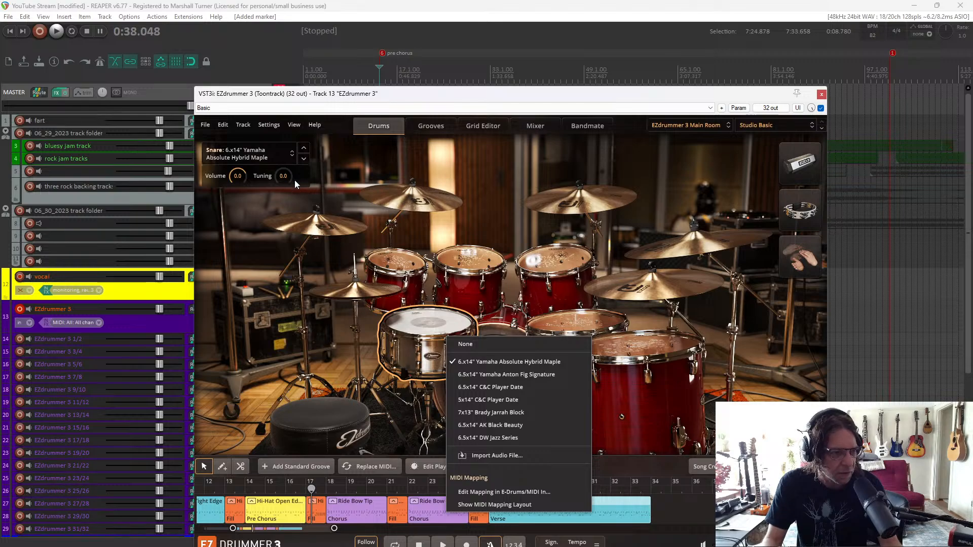
click(294, 160)
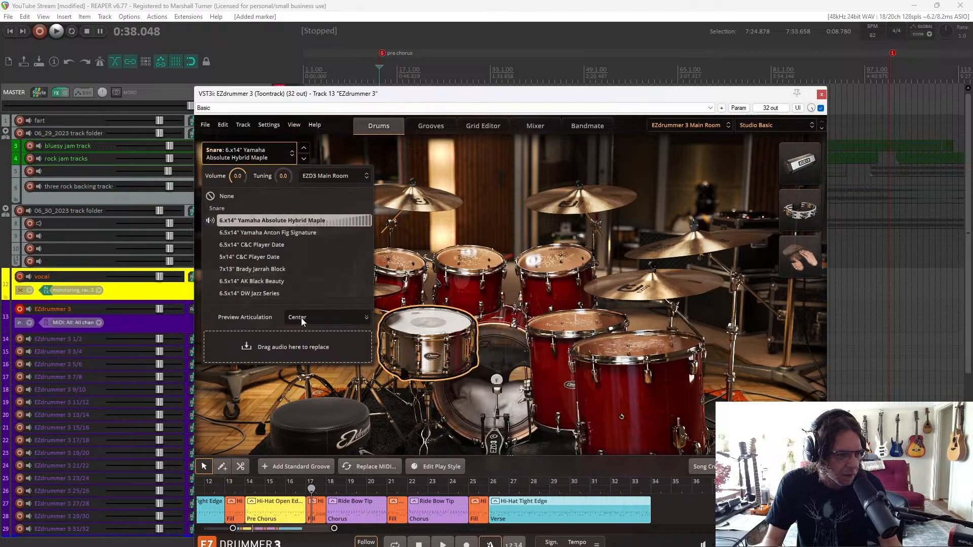
click(342, 318)
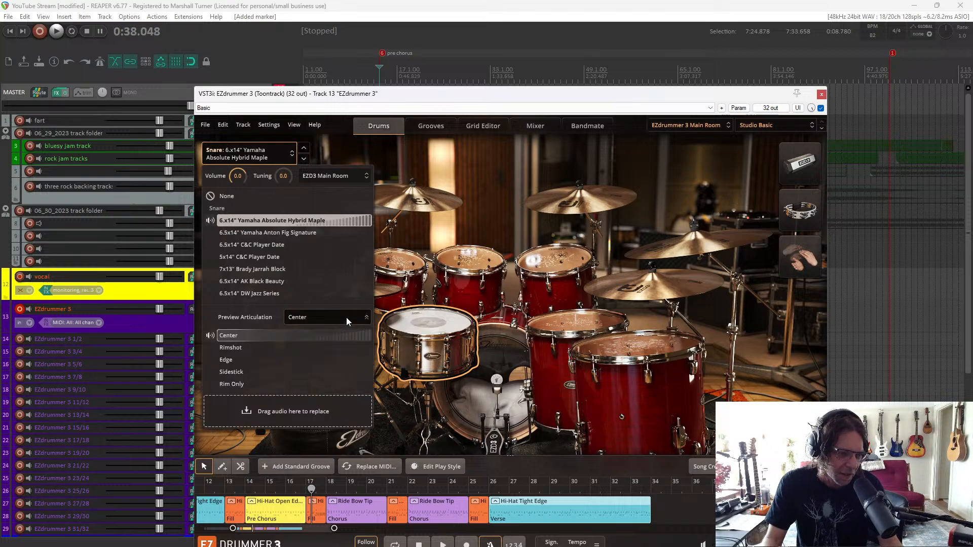
click(312, 348)
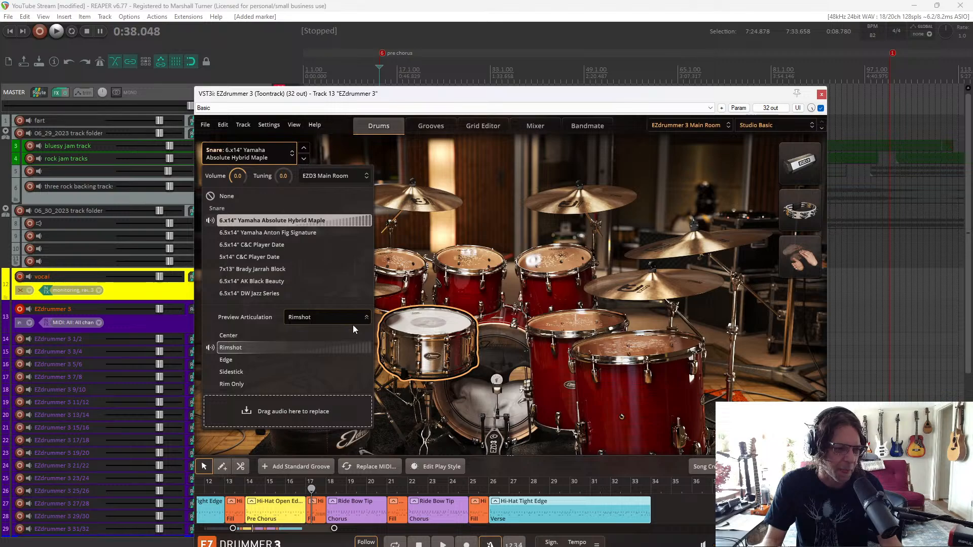
Open Edit Play Style for the Pre Chorus groove and set its snare articulation to Rimshot
click(277, 516)
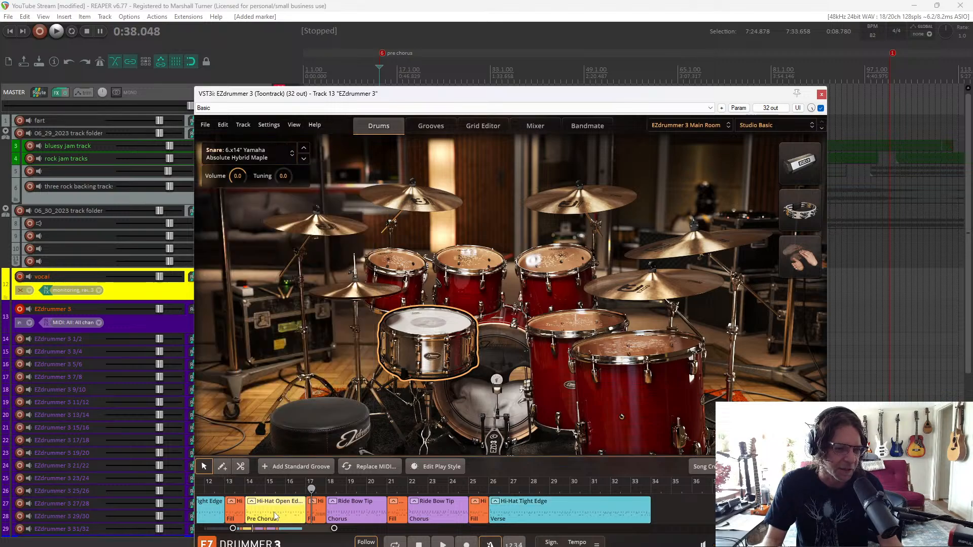
click(427, 470)
right_click(435, 343)
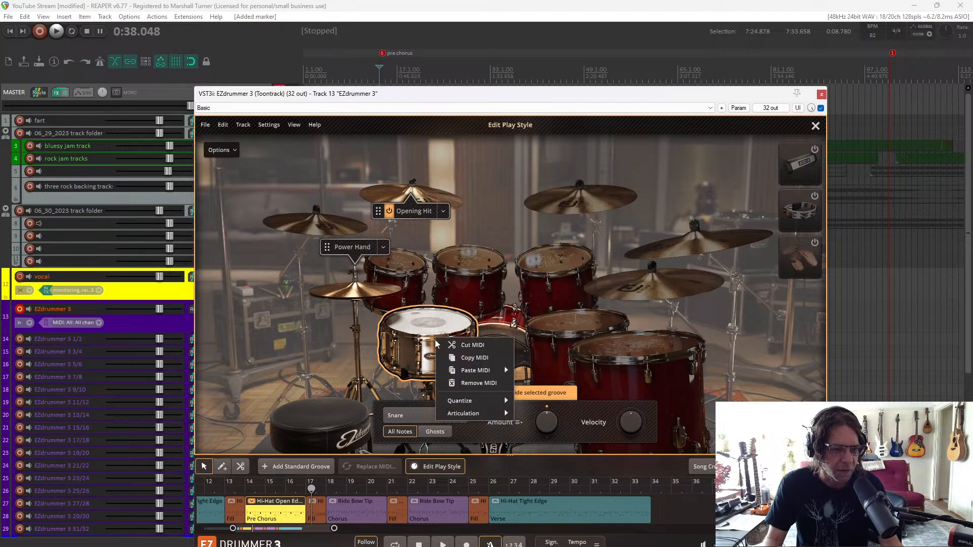
mouse_move(471, 413)
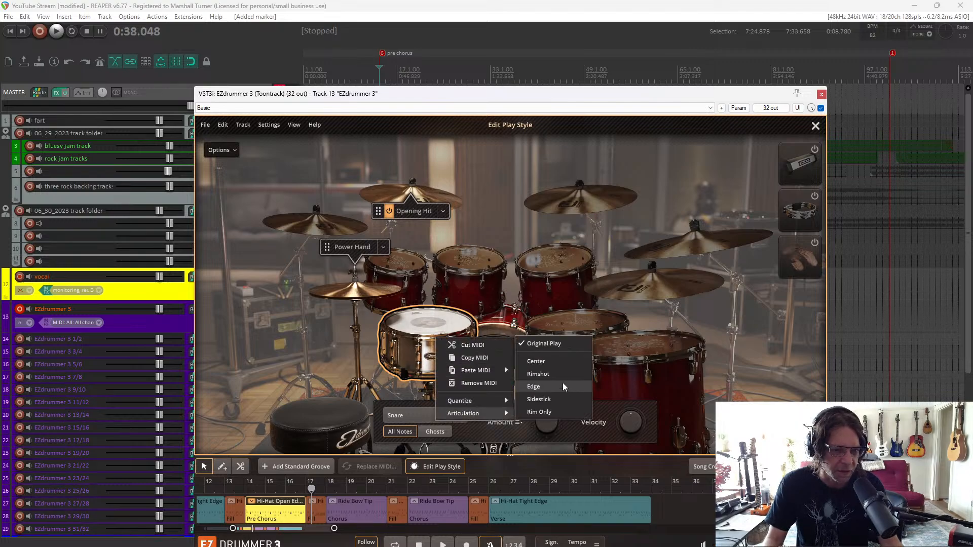
click(538, 374)
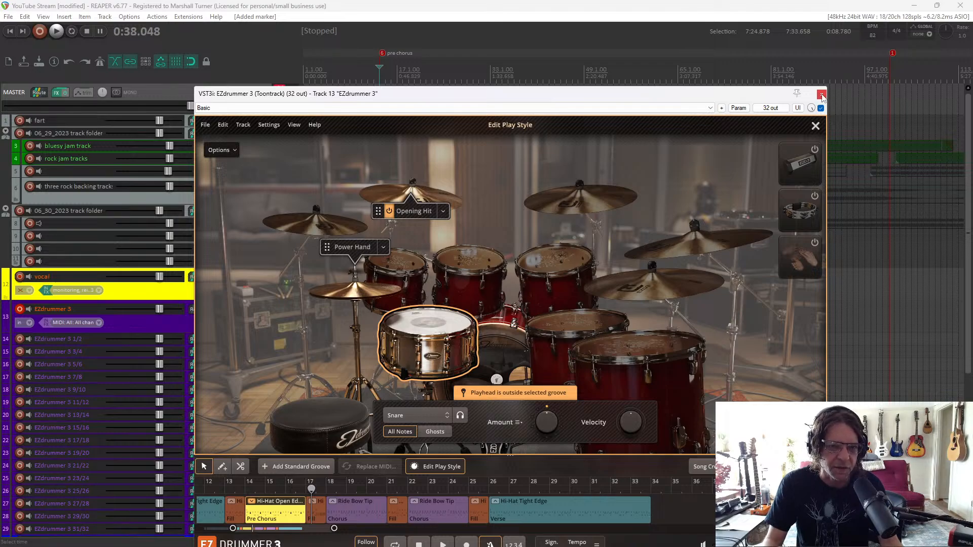
Move the EZdrummer window off REAPER's timeline, place the edit cursor at bar 13, and briefly play into the pre-chorus
drag(774, 96, 919, 74)
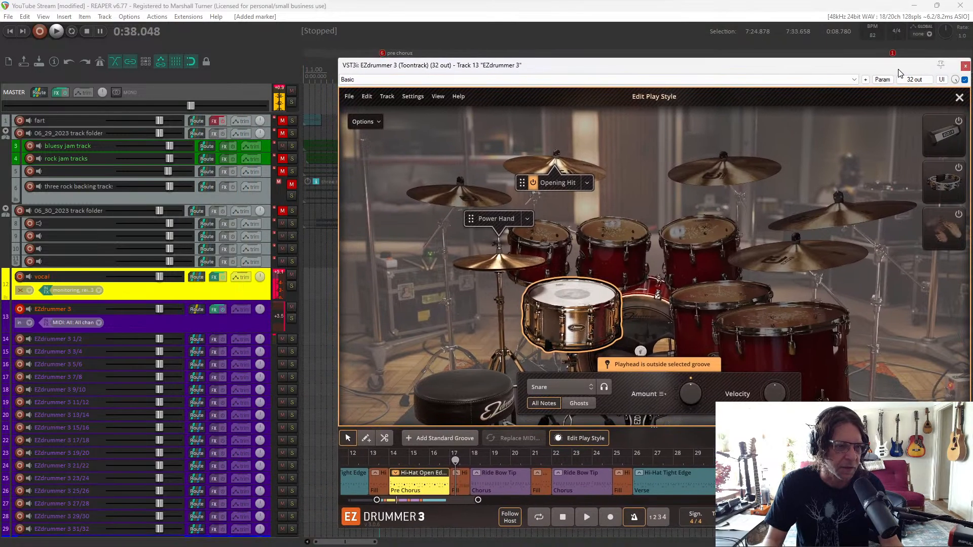
drag(376, 76, 373, 92)
click(361, 71)
key(space)
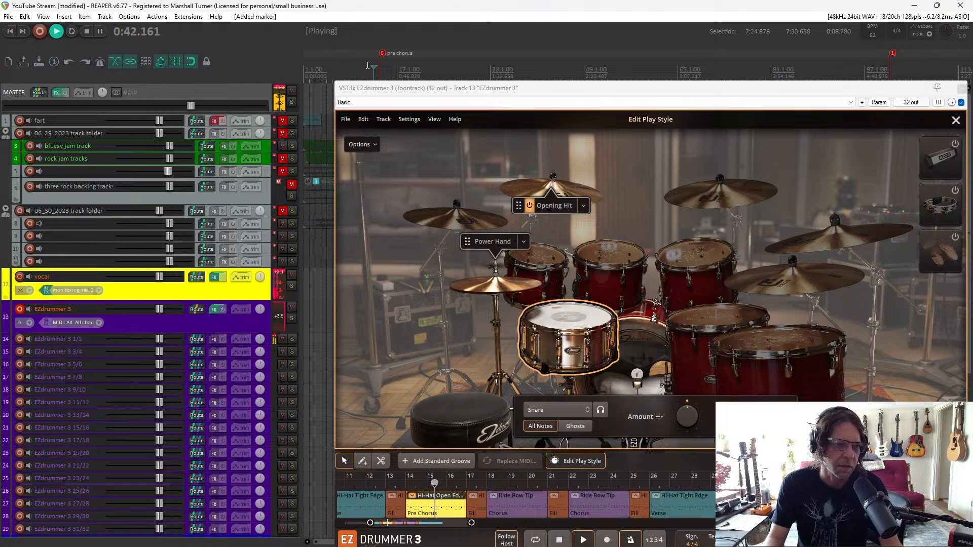
key(space)
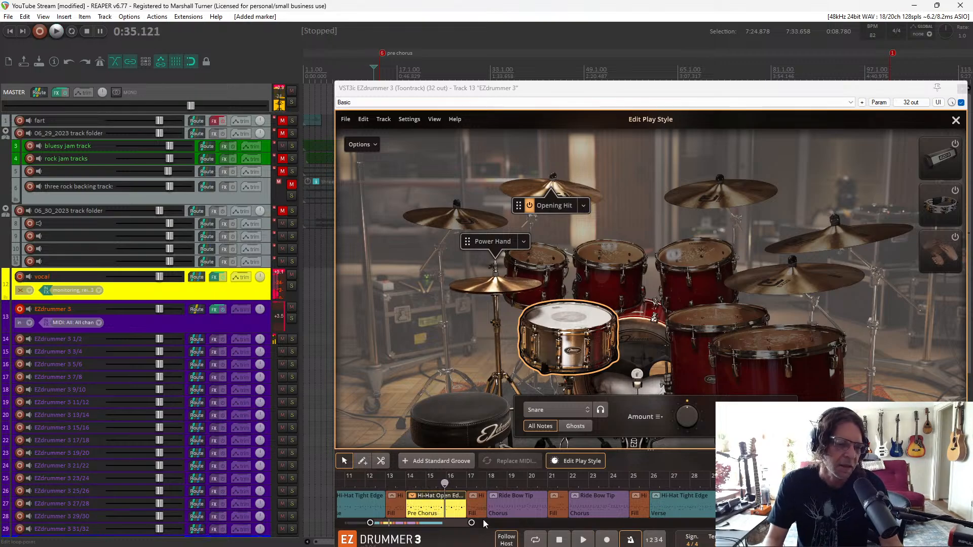
Change the snare articulation of the Pre Chorus groove to Edge in Edit Play Style
click(567, 461)
click(567, 463)
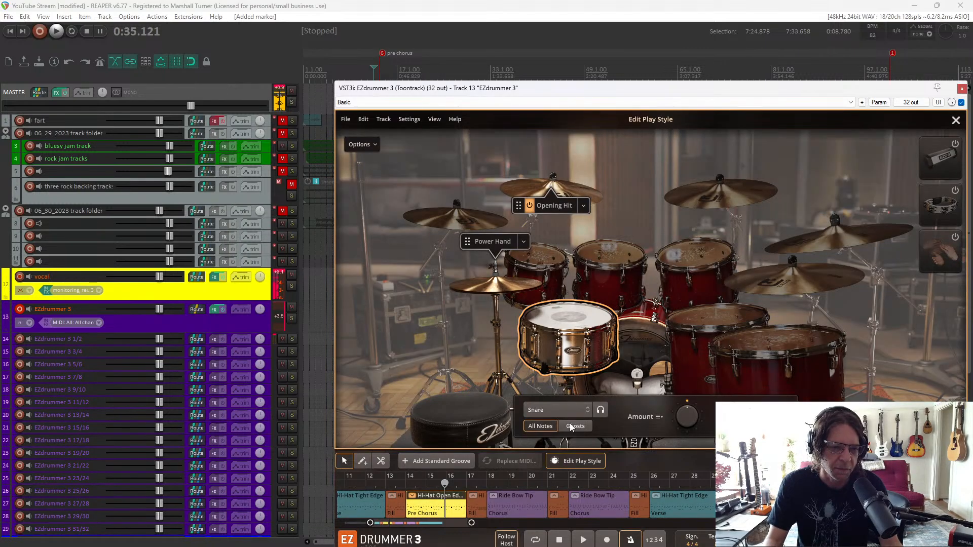
right_click(580, 336)
mouse_move(607, 406)
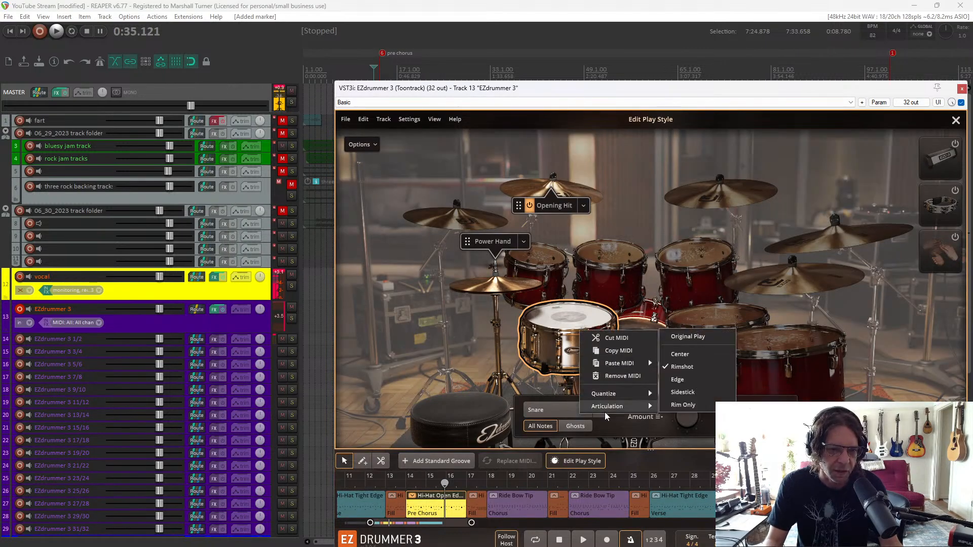
click(679, 380)
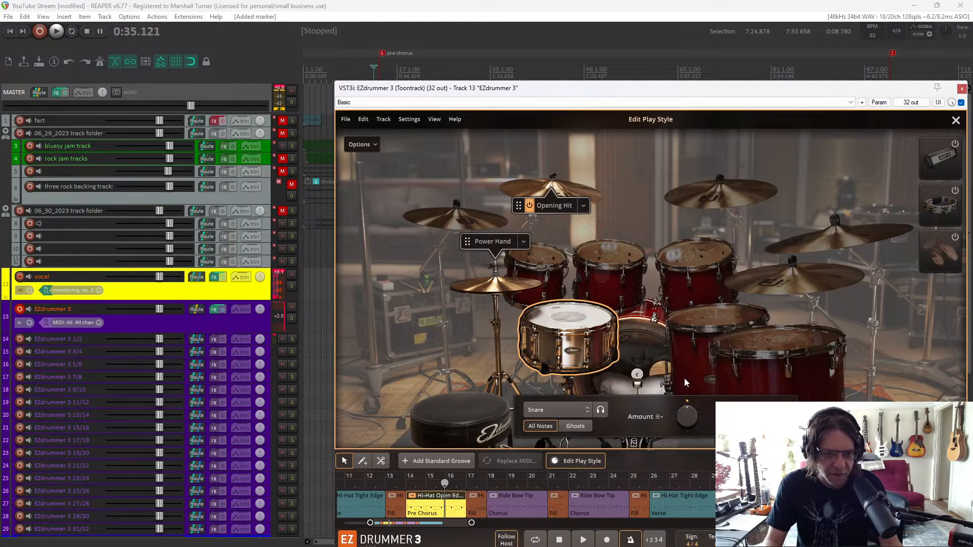
Set the snare articulation of the first Chorus groove, Ride Bow Tip, to Rimshot
click(503, 511)
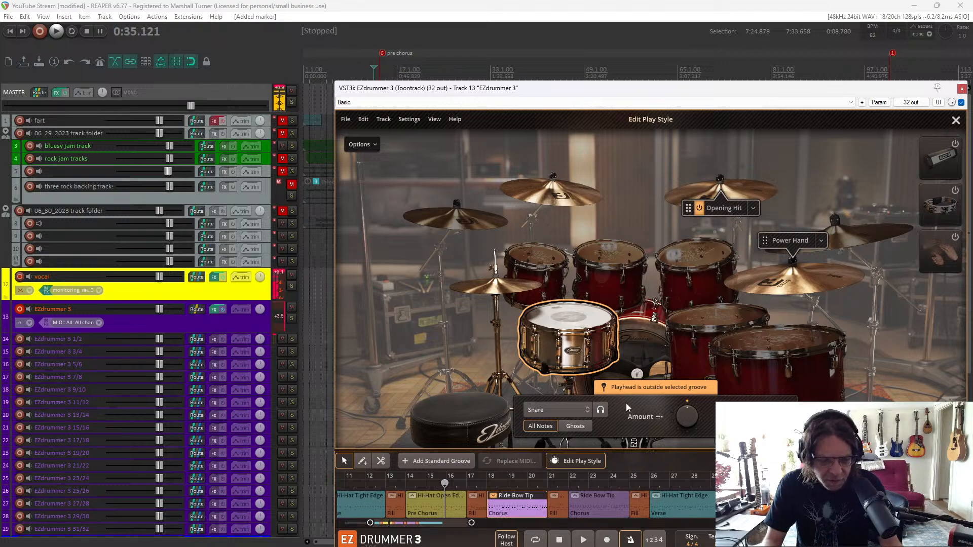
right_click(589, 343)
mouse_move(606, 415)
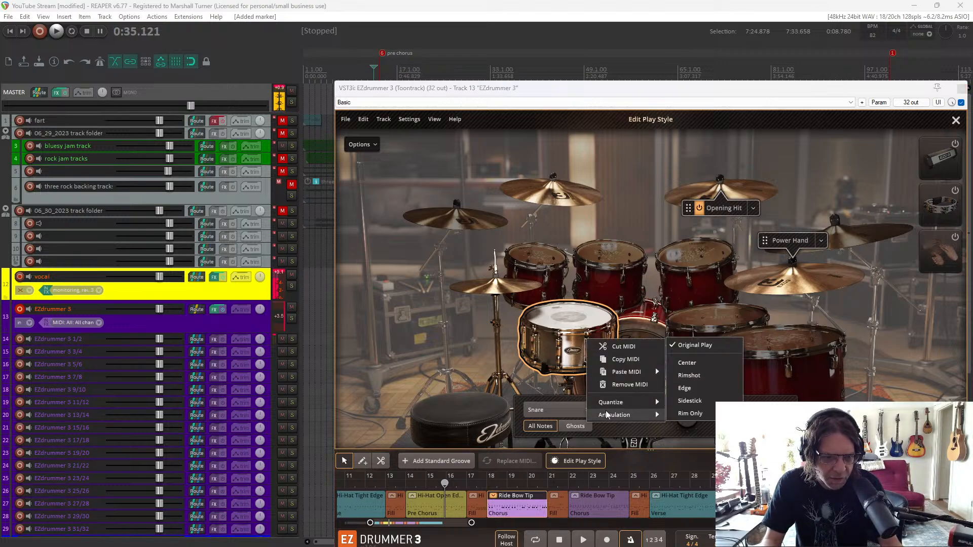
click(706, 379)
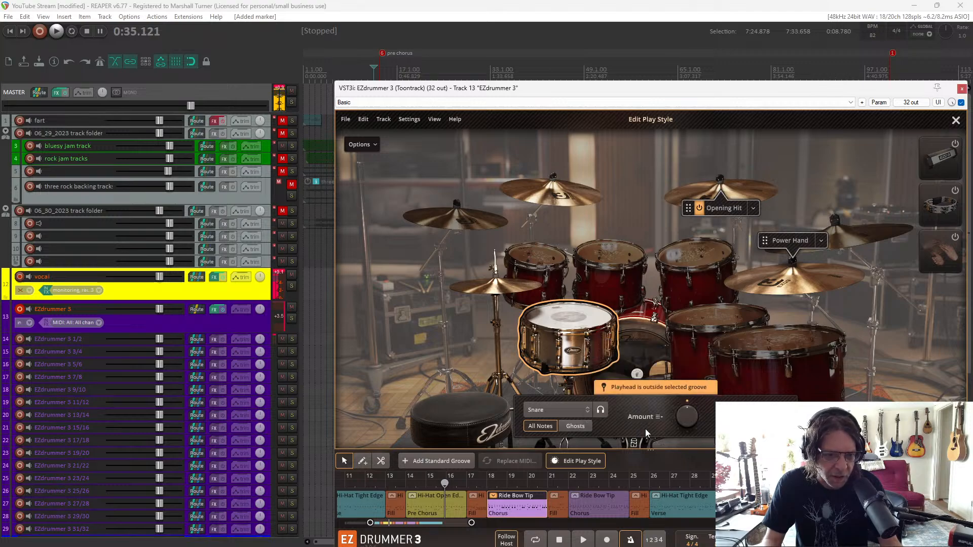
Place EZdrummer's playhead near bar 12 and close Edit Play Style
click(435, 482)
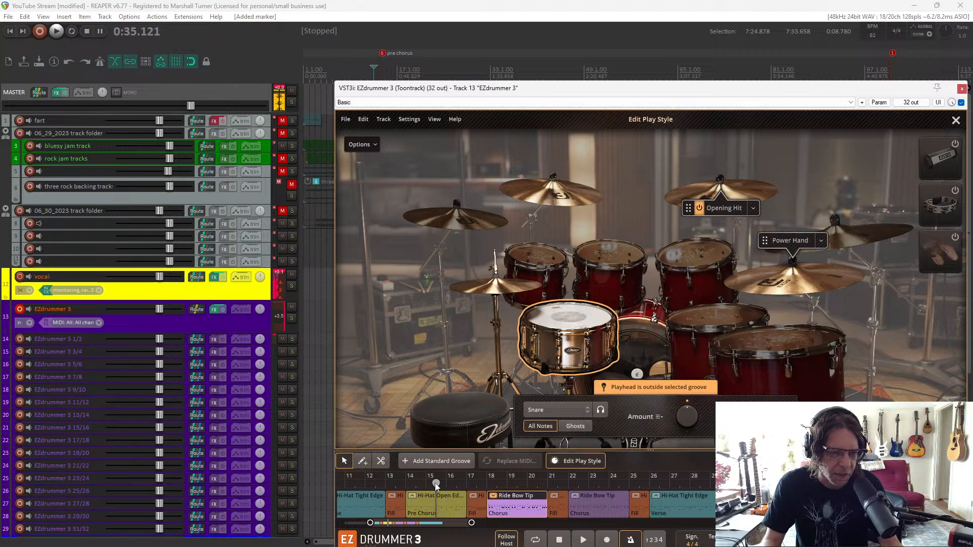
click(378, 485)
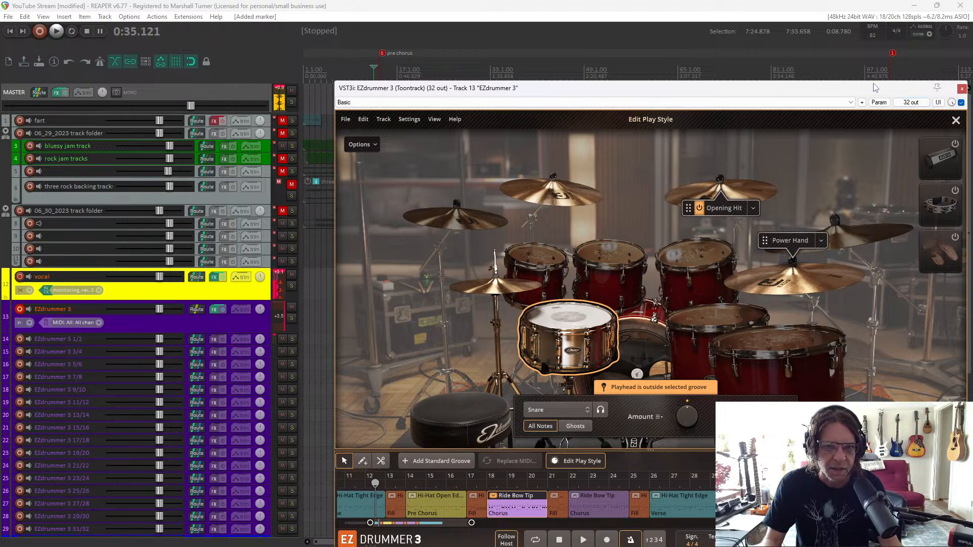
drag(874, 88, 813, 78)
click(895, 111)
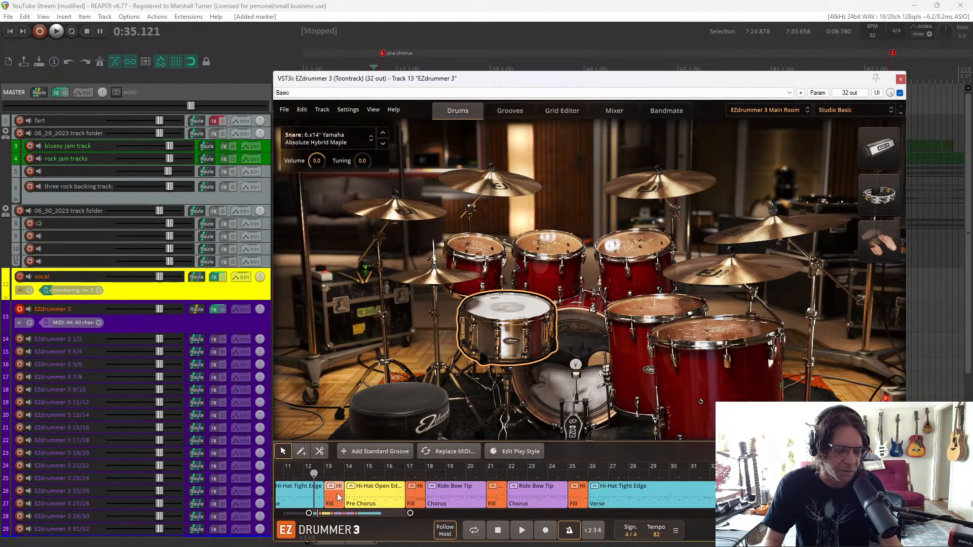
Place EZdrummer's playhead at bar 13, uncover REAPER's timeline, and play the song with the edit cursor at about bar 8
click(325, 479)
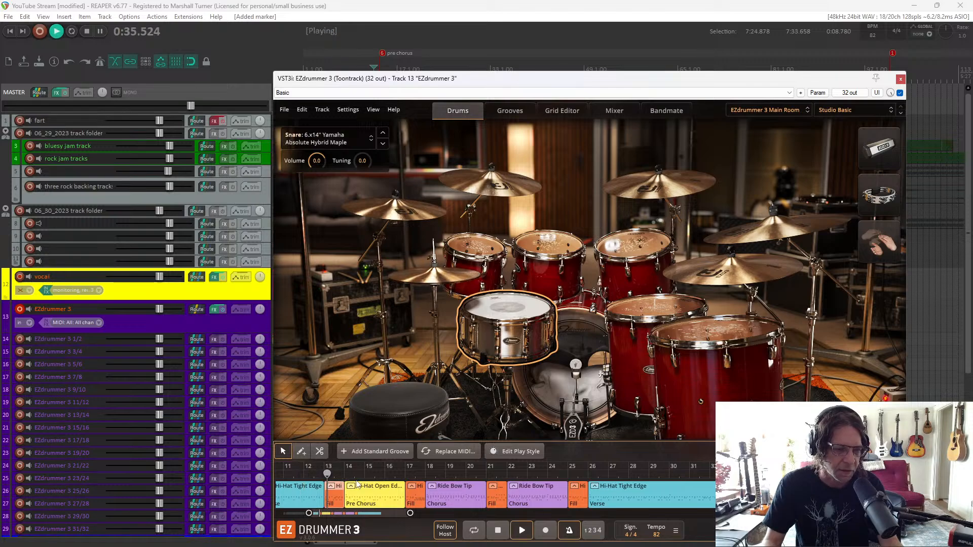
drag(491, 79, 505, 98)
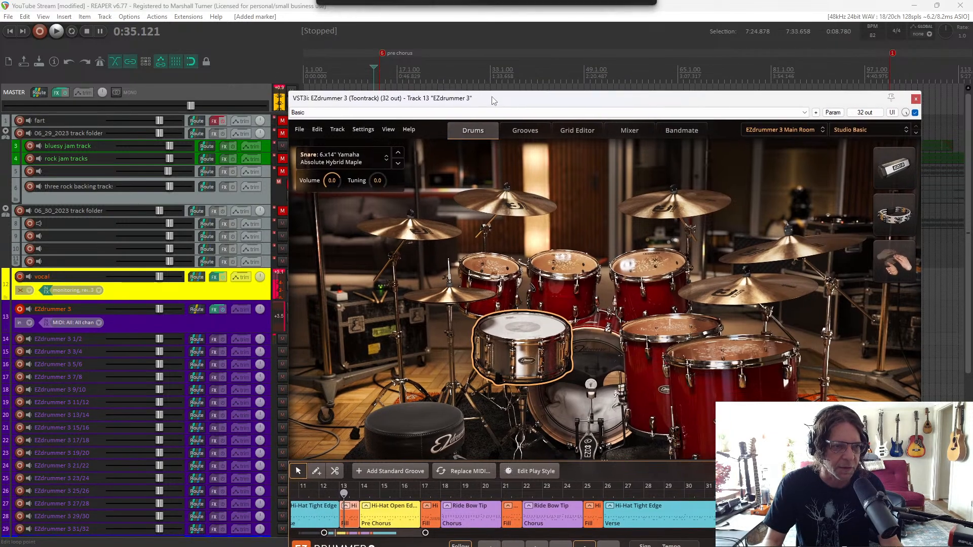
click(342, 73)
key(space)
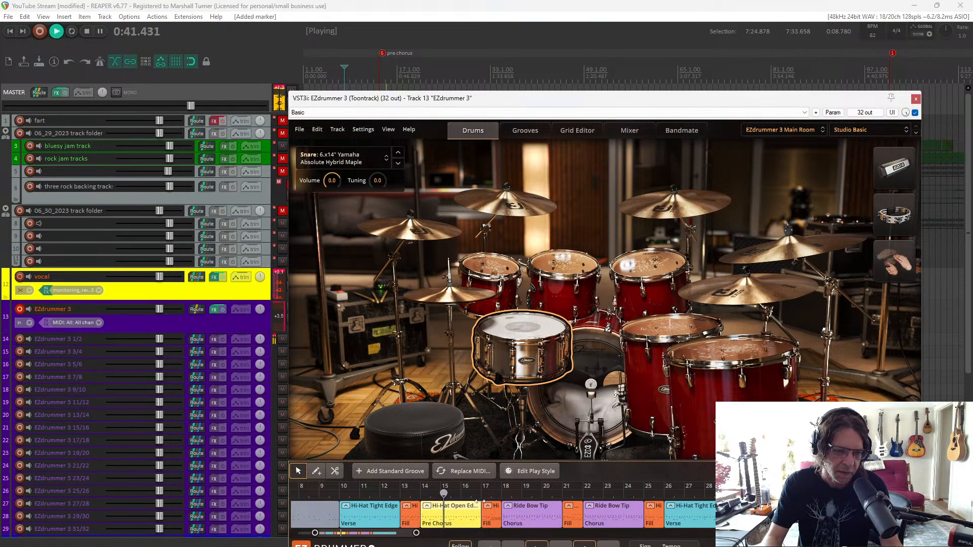
Bring up the snare's alternative drums and MIDI mapping options during playback, and dismiss them without picking another drum
right_click(552, 351)
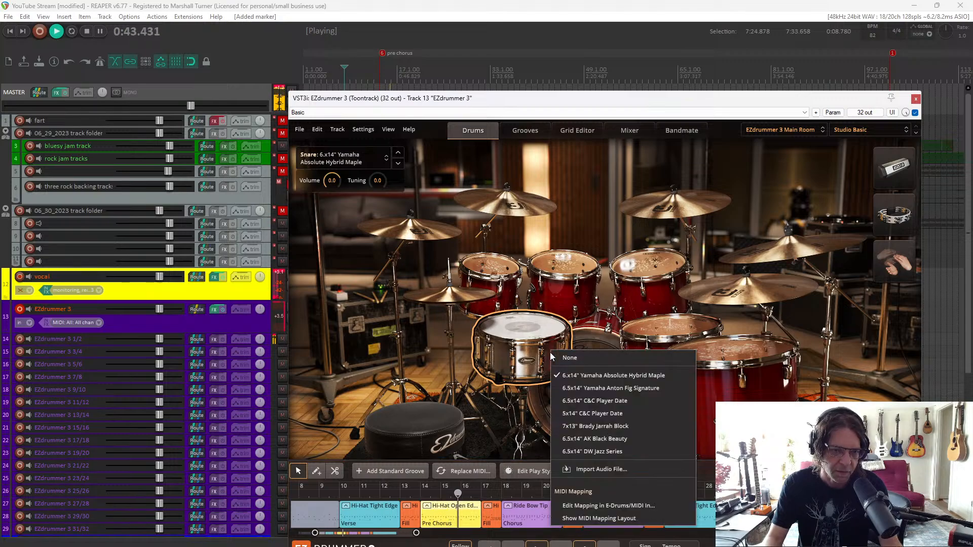
right_click(544, 344)
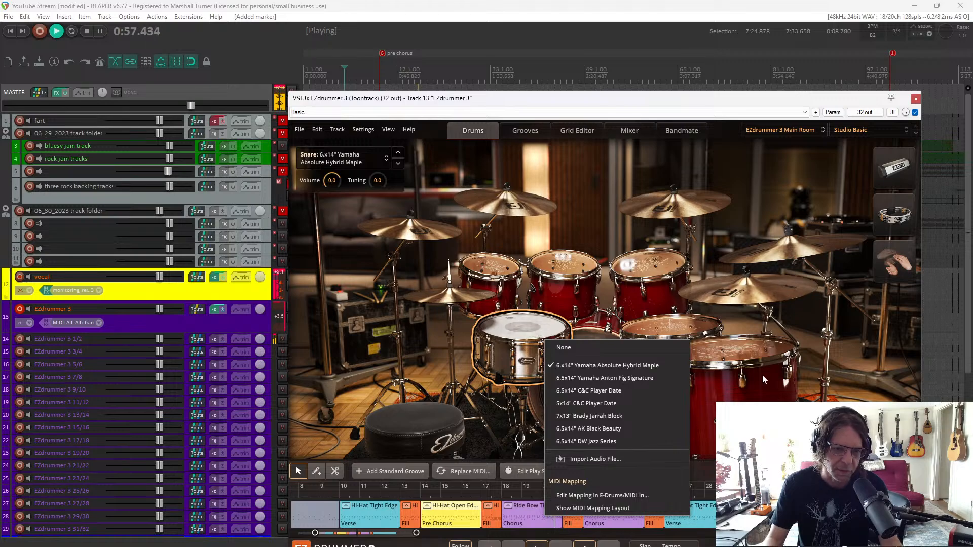
click(702, 292)
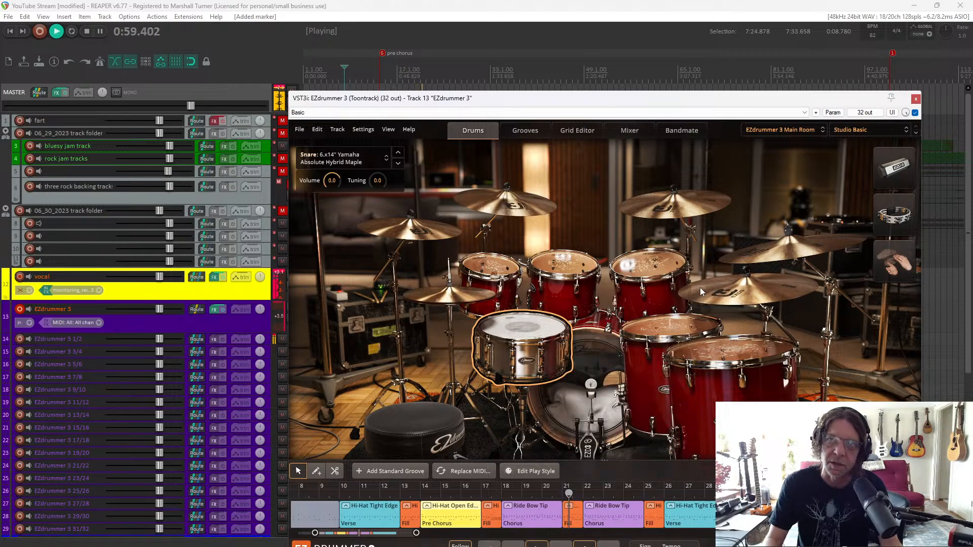
Reposition the EZdrummer window, stop playback, and try to play from the first Chorus groove
drag(604, 100, 440, 87)
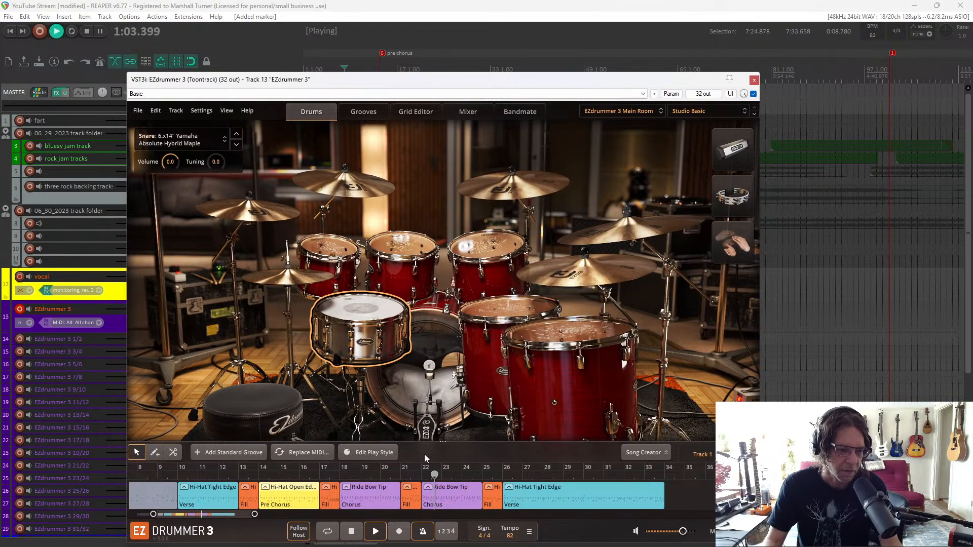
key(space)
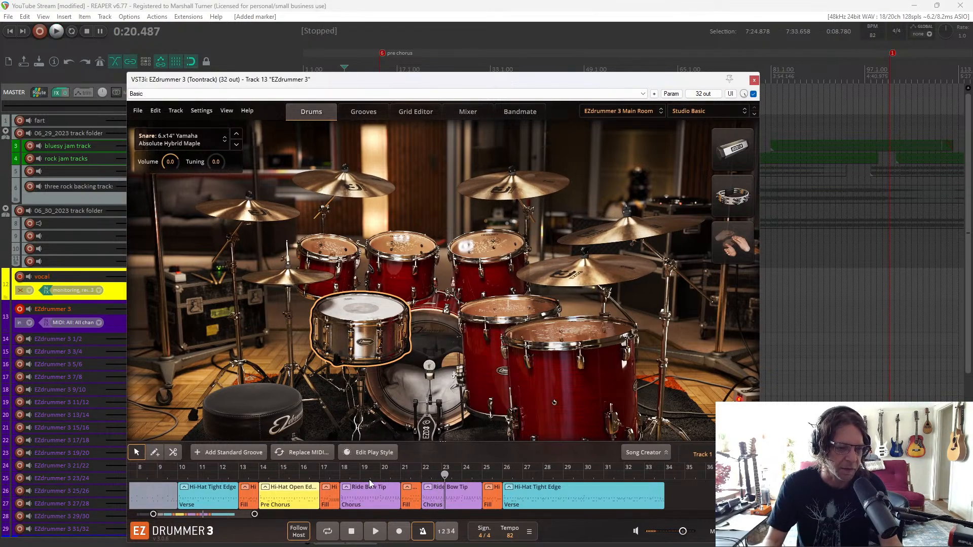
click(370, 477)
key(space)
key(space)
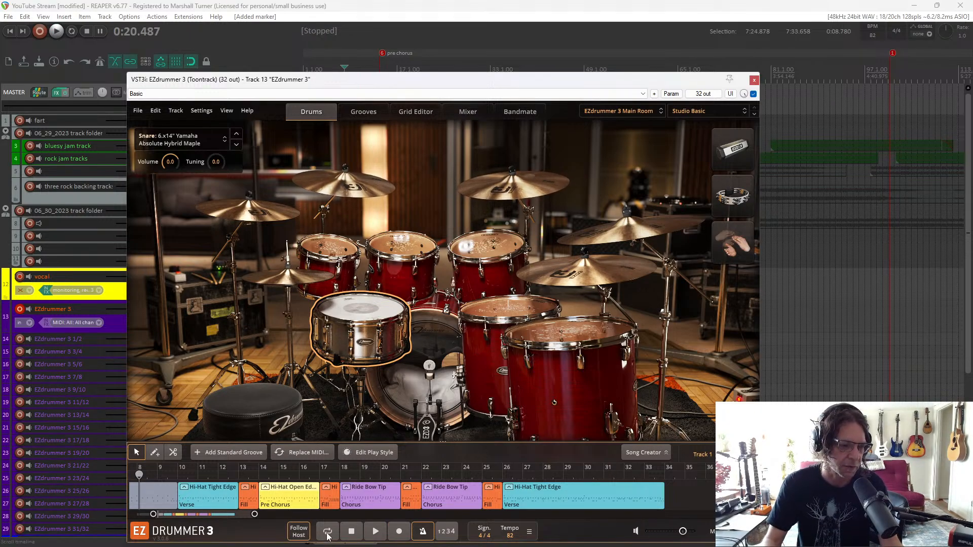
Play the first Chorus groove from bar 18 and the second from bar 22 with EZdrummer's own transport
click(342, 474)
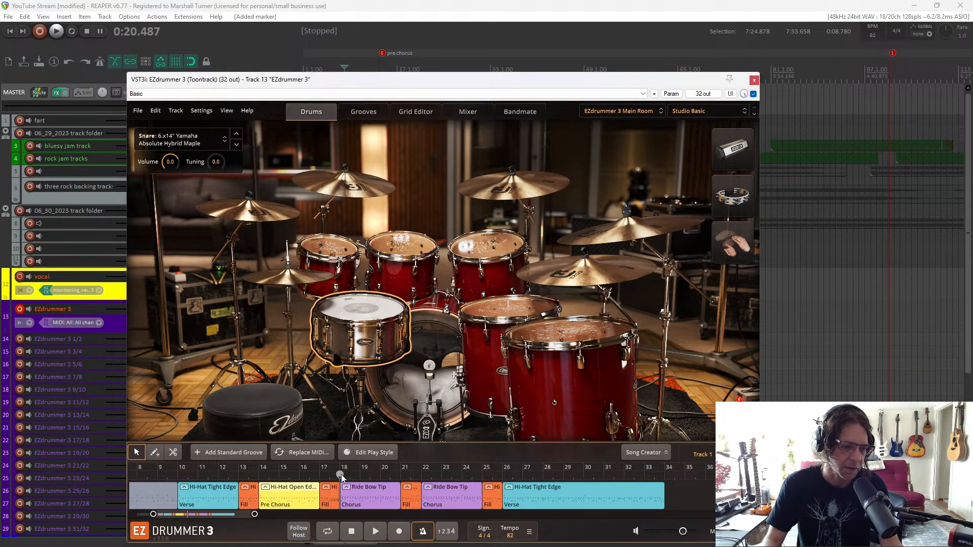
key(space)
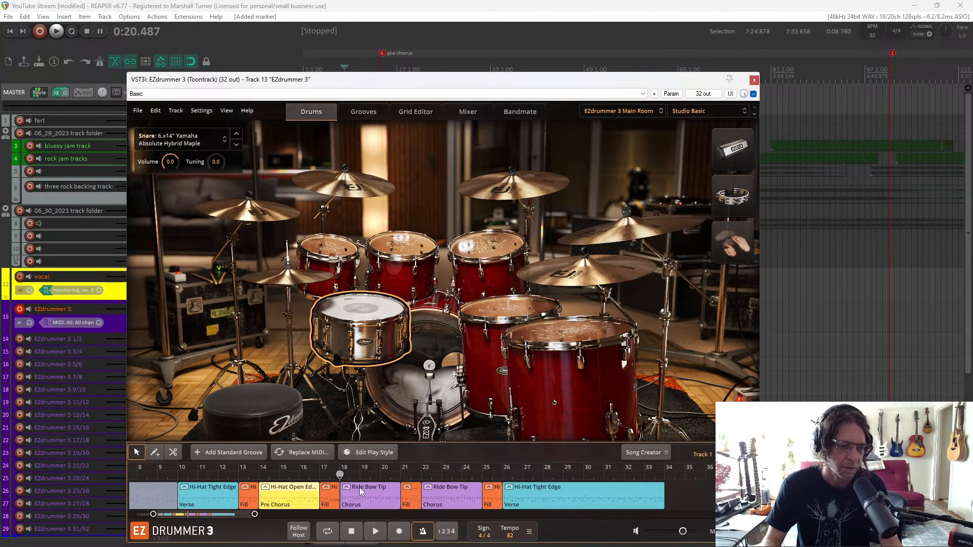
click(376, 532)
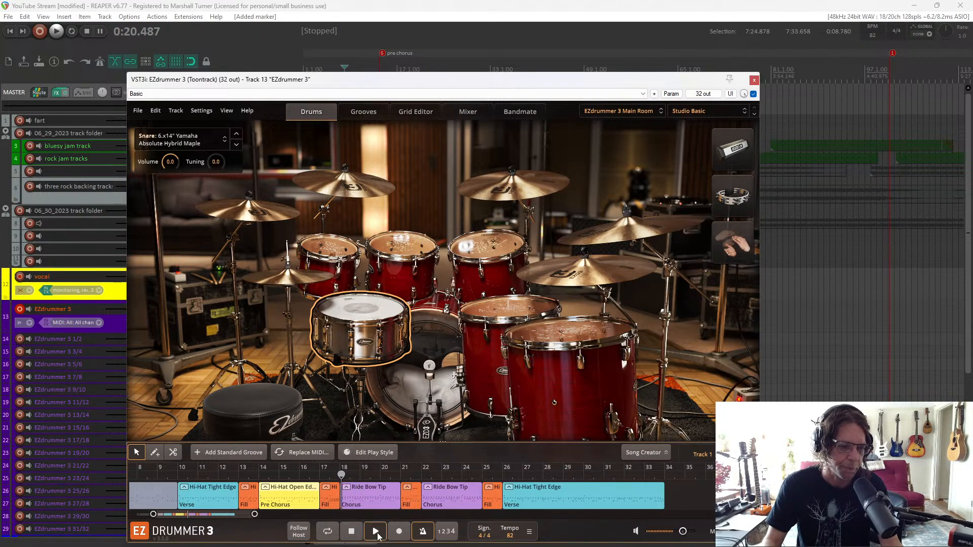
click(427, 480)
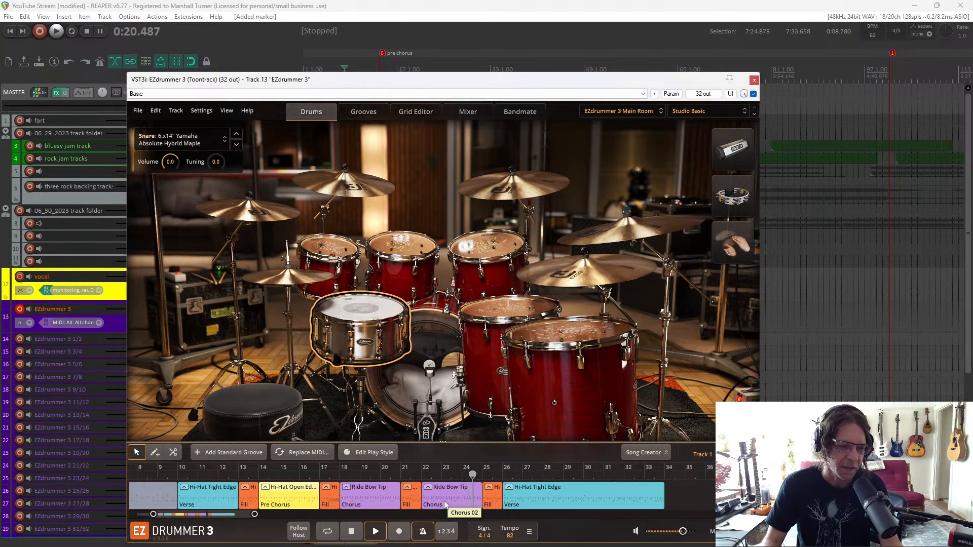
click(367, 536)
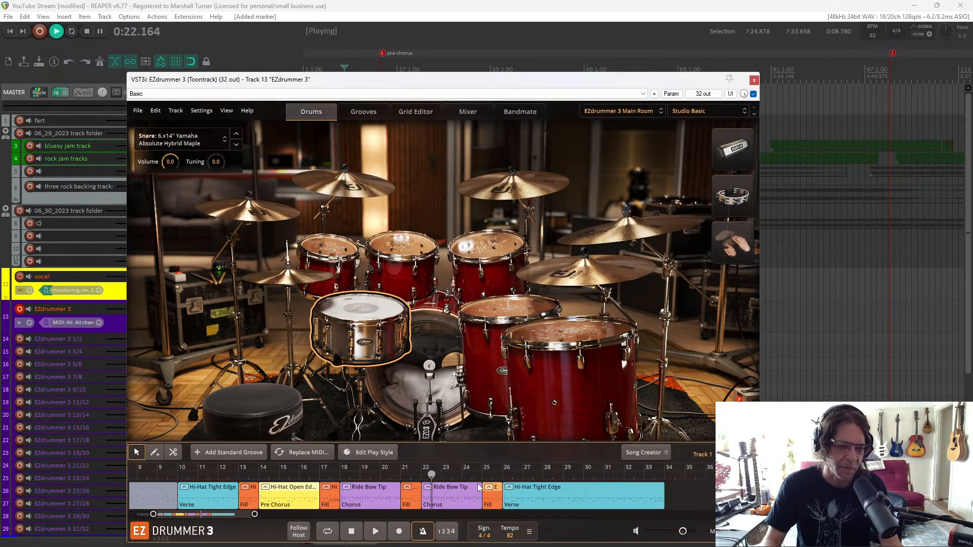
Set the snare articulation of the second Chorus groove, Ride Bow Tip at bar 22, to Rimshot in Edit Play Style
click(432, 502)
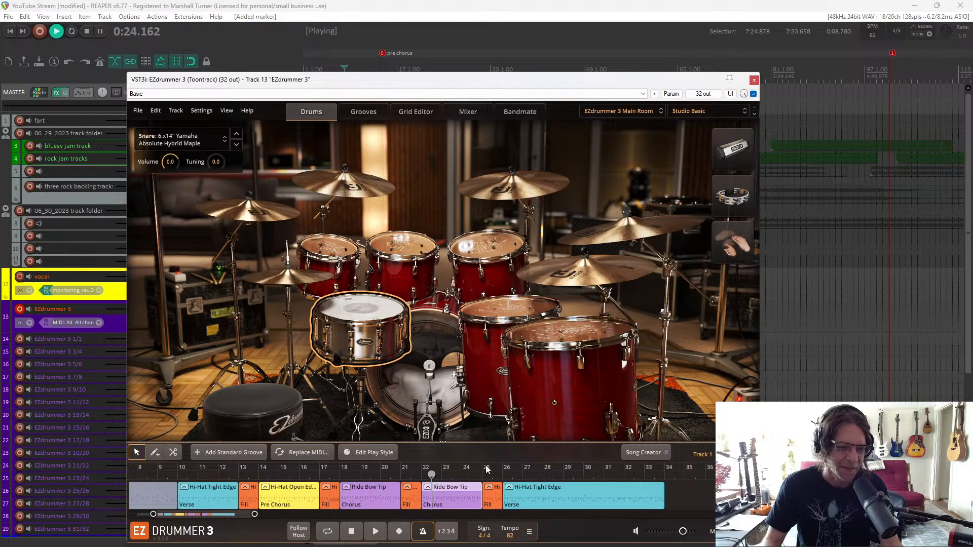
click(374, 453)
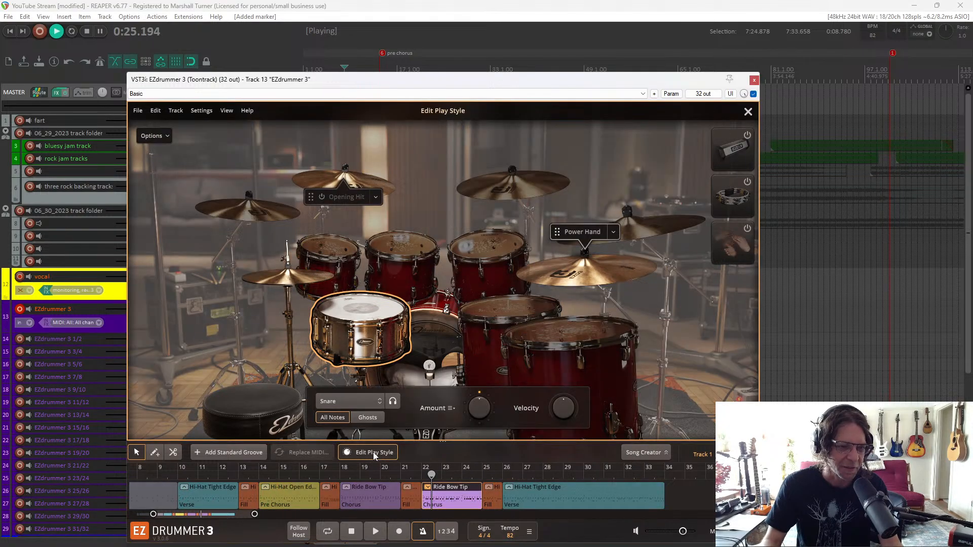
right_click(378, 330)
mouse_move(422, 402)
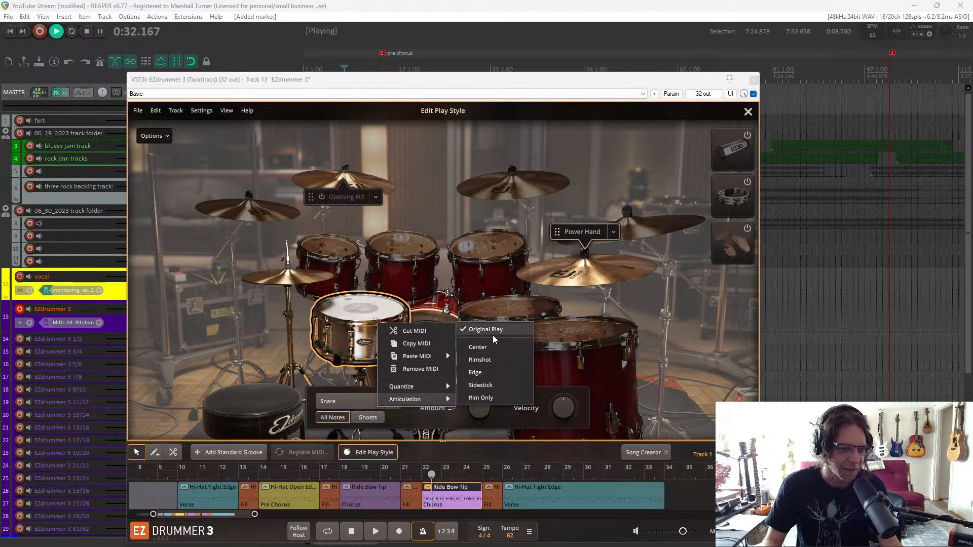
click(492, 365)
Play EZdrummer's song from bar 21 into the second Chorus, stop it, and close Edit Play Style
click(408, 475)
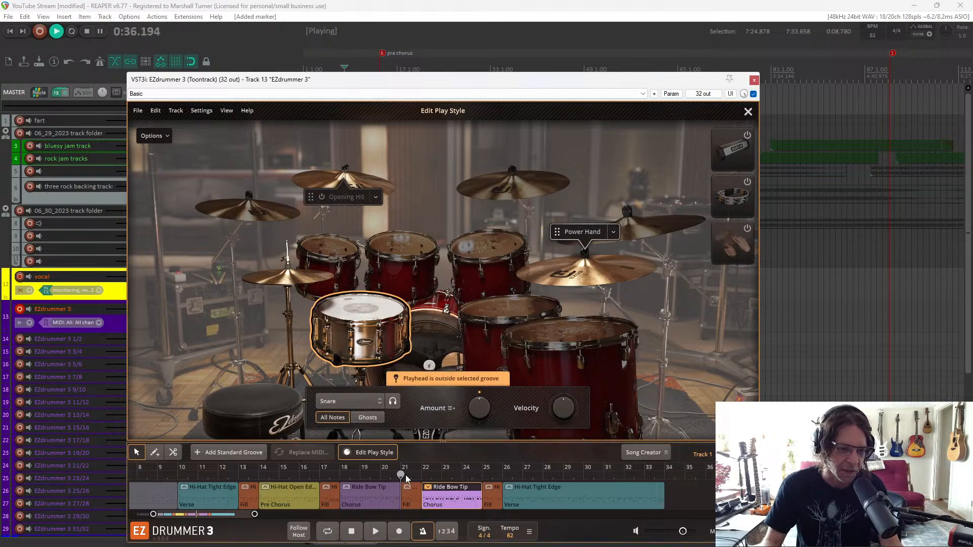
key(space)
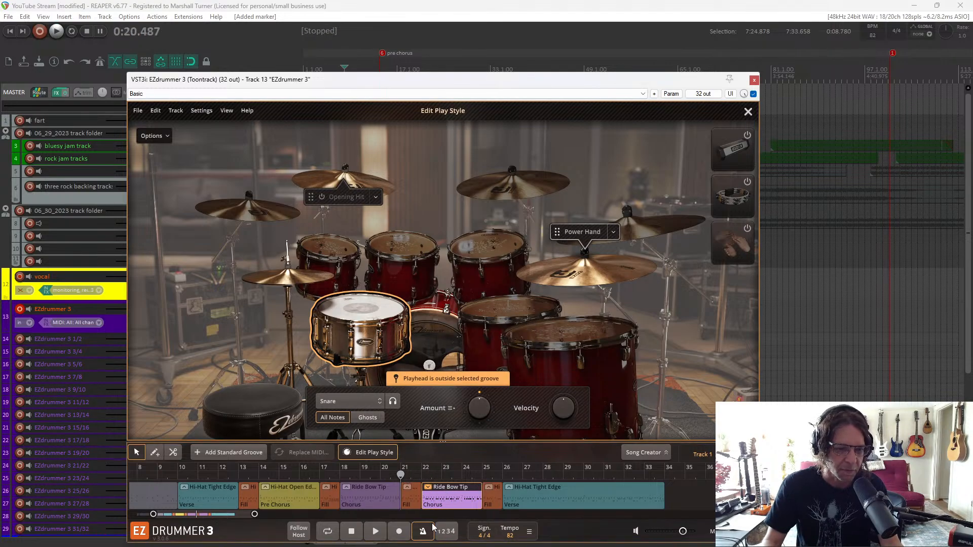
click(372, 537)
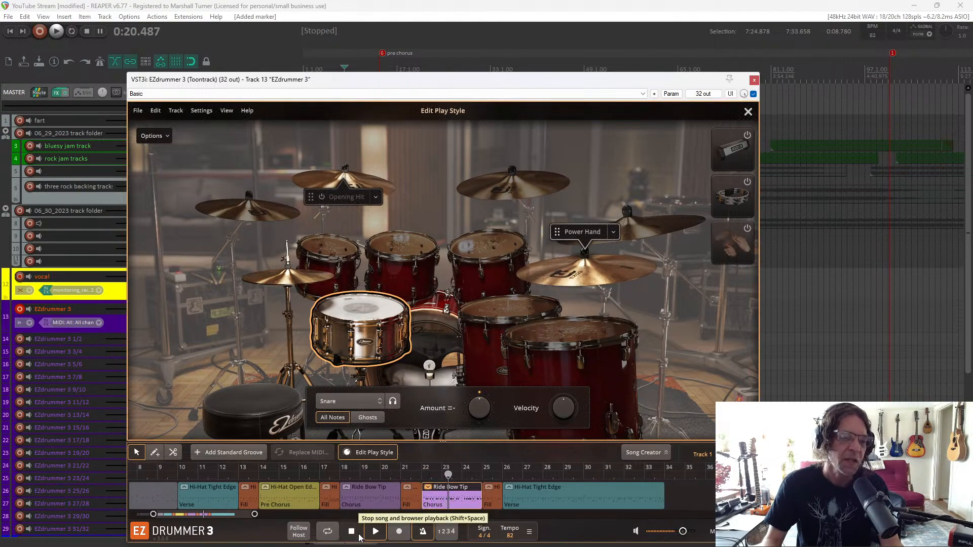
click(359, 536)
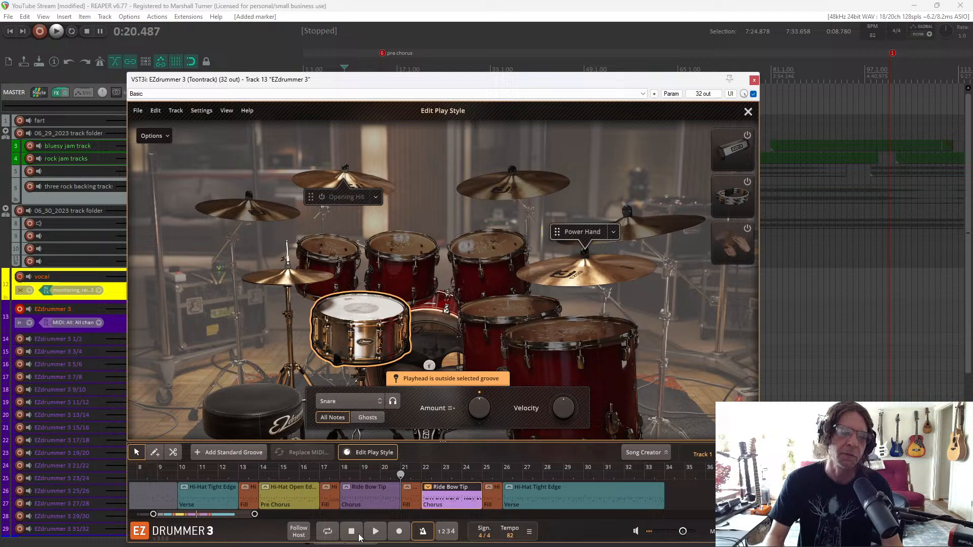
click(748, 112)
Fit the whole EZdrummer song in view, uncover REAPER's timeline, and export all song blocks as MIDI onto the EZdrummer 3 track at bar 1
drag(486, 89, 541, 65)
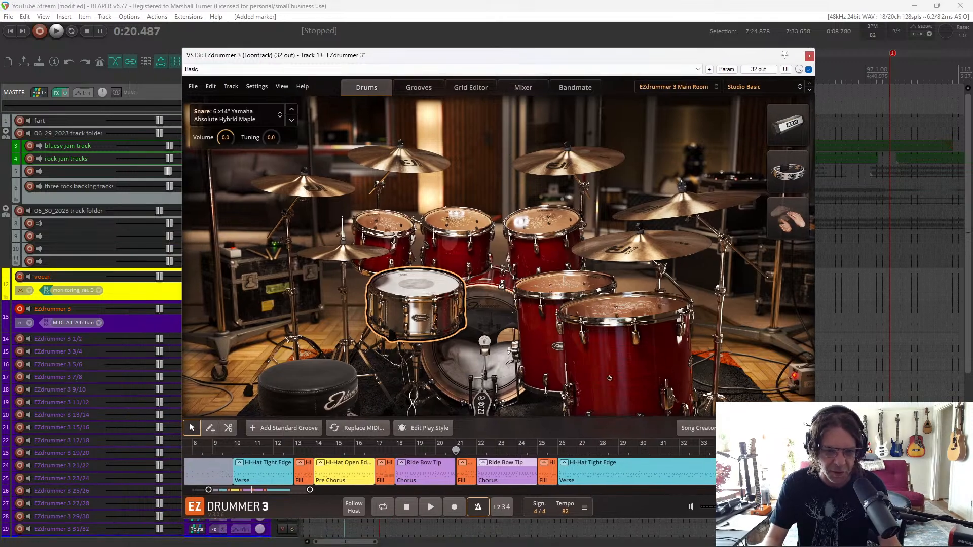
scroll(457, 469, down, 5)
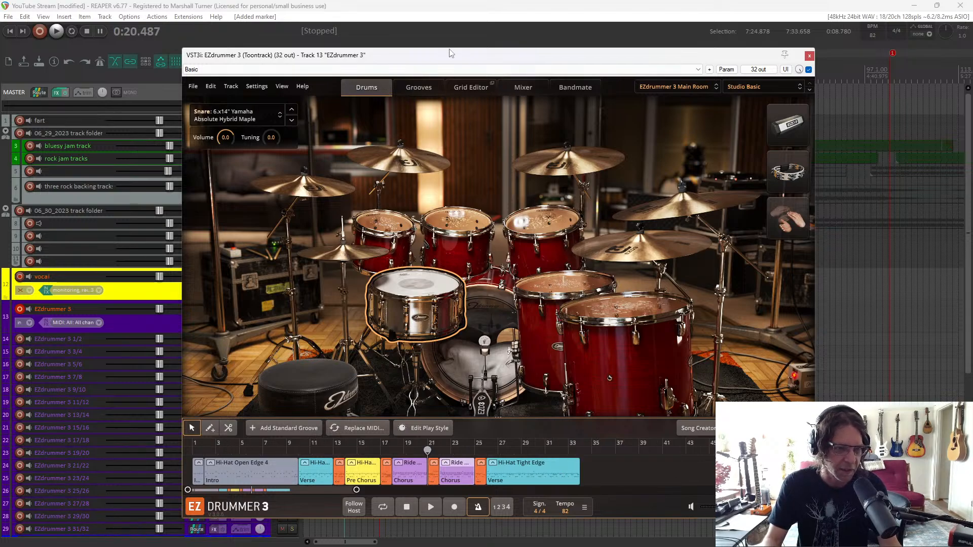
drag(439, 61, 789, 26)
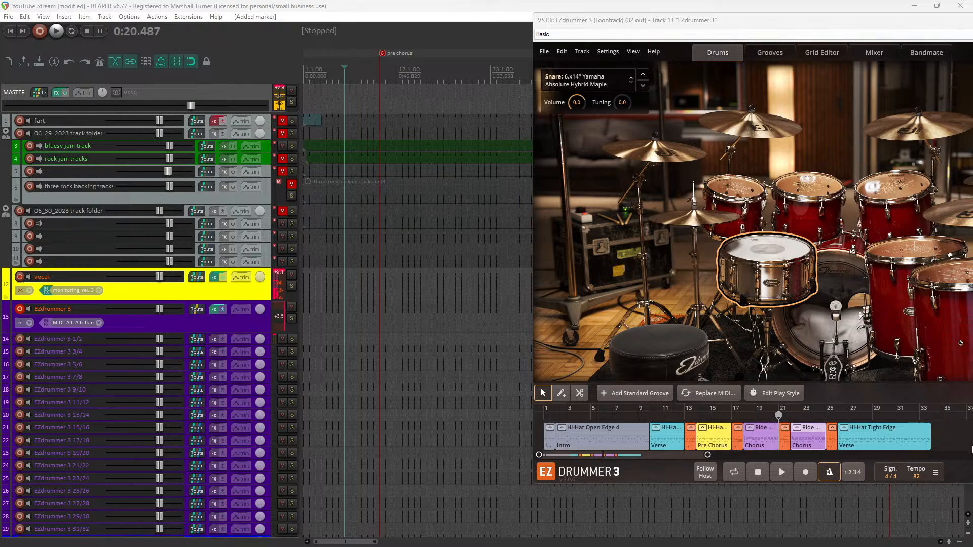
drag(962, 437, 305, 315)
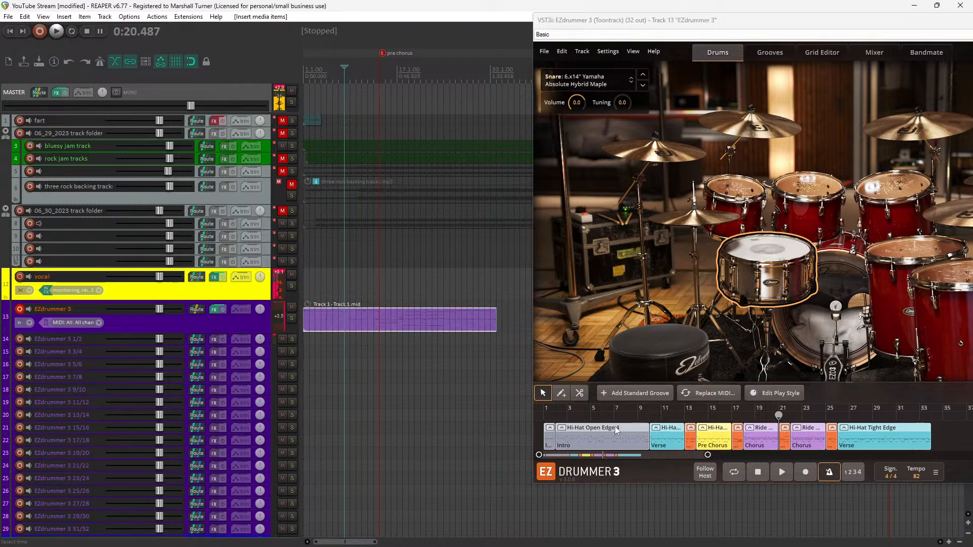
Mute all the song blocks inside EZdrummer and play the REAPER project from the start
right_click(624, 442)
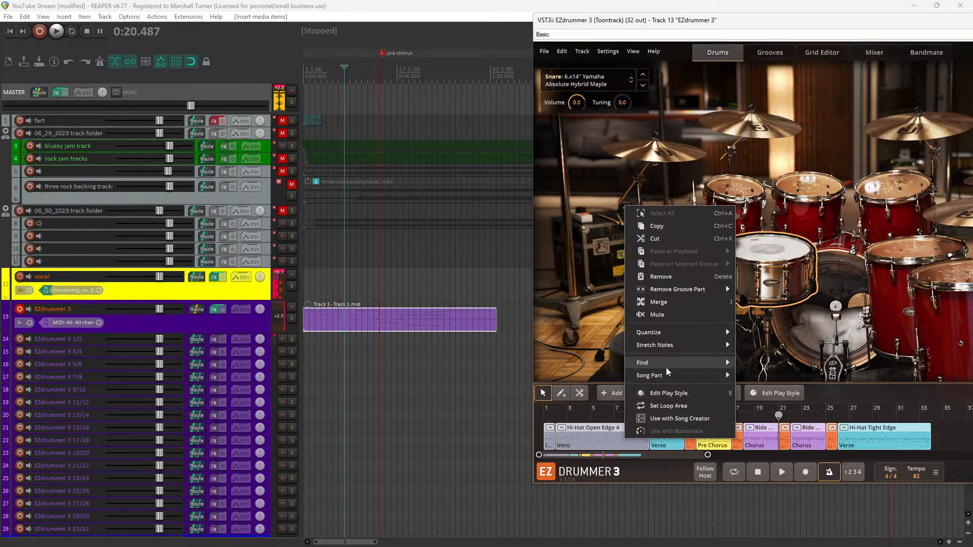
click(676, 315)
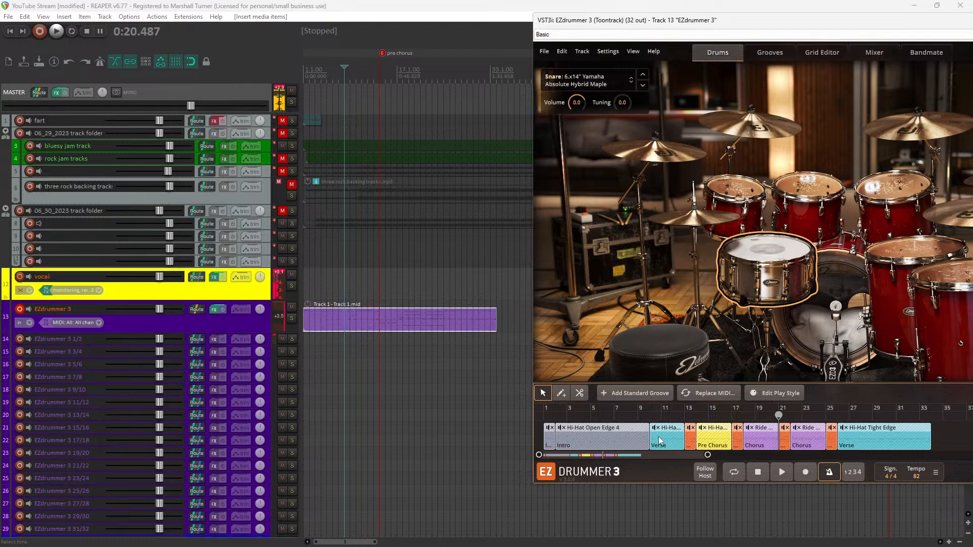
click(10, 31)
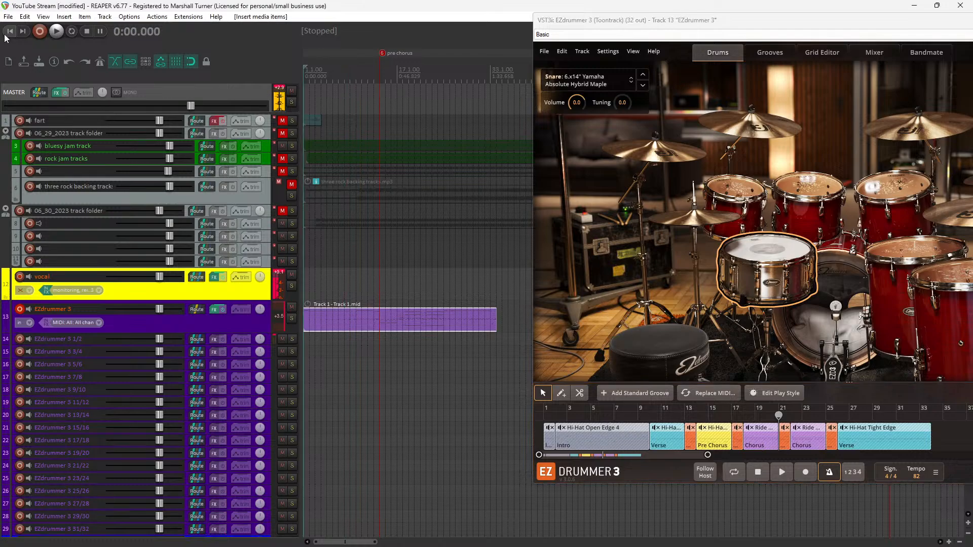
click(59, 33)
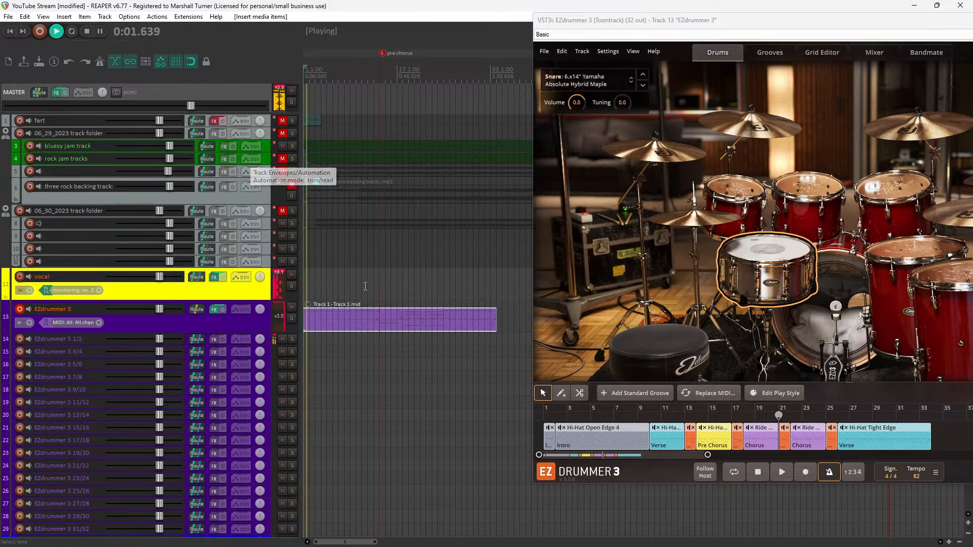
Bring up EZdrummer's mixer to watch the channel levels during playback, and stop the project
drag(857, 28, 622, 39)
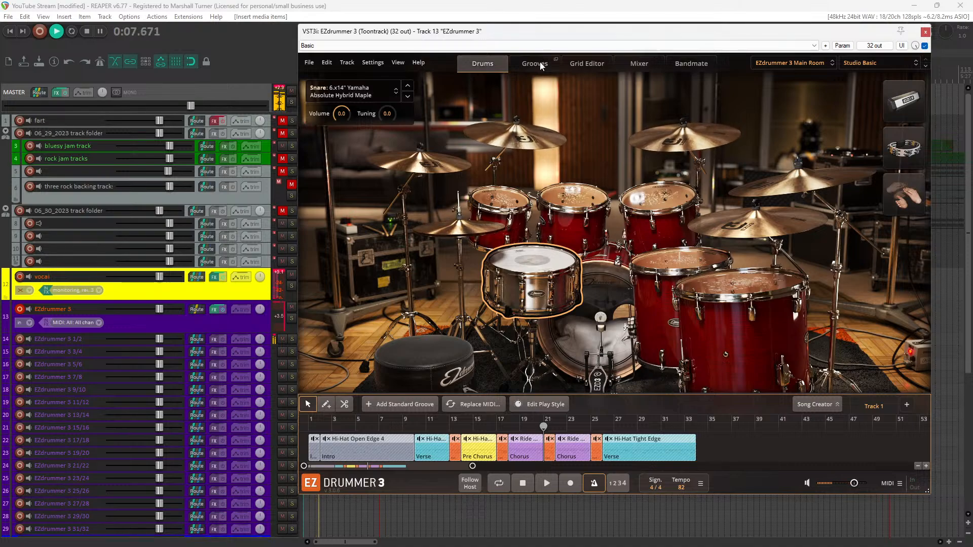
click(642, 65)
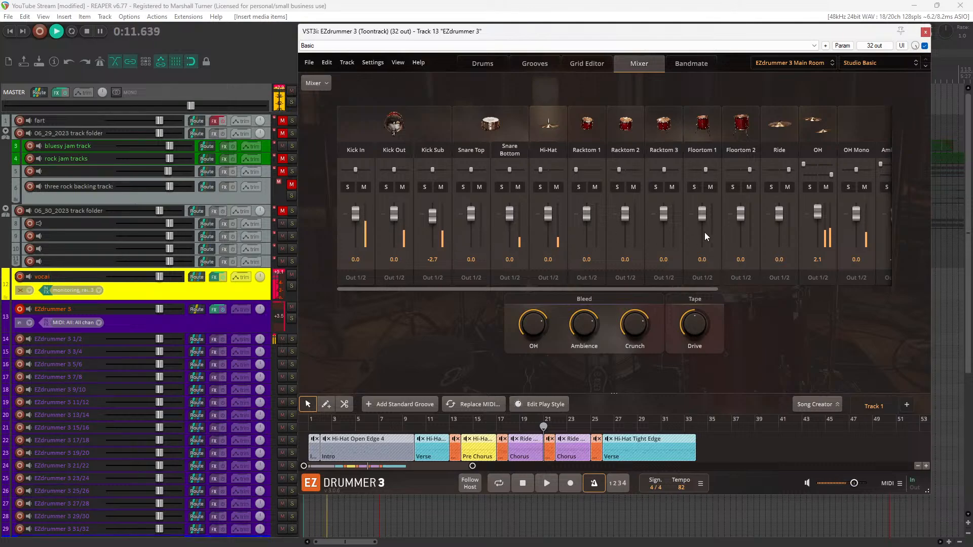
drag(636, 34, 708, 50)
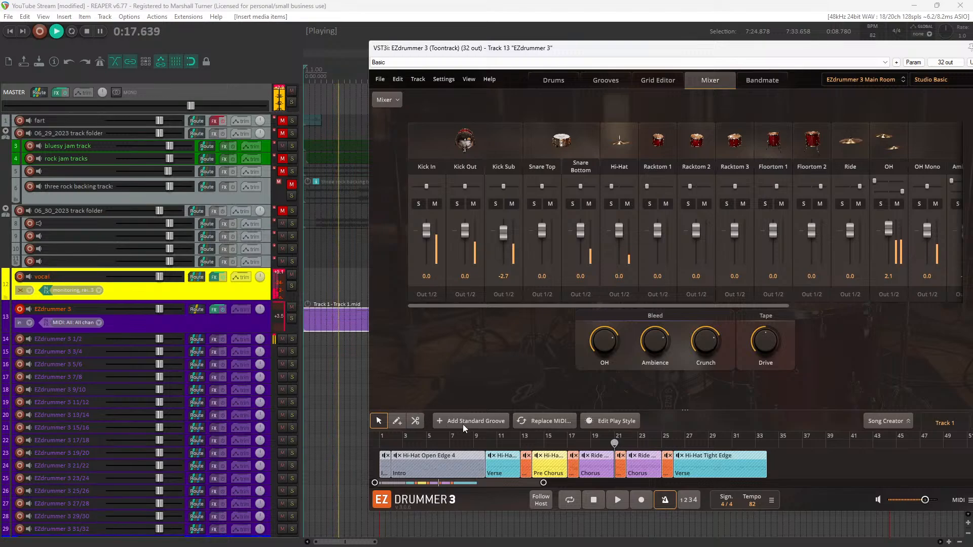
key(space)
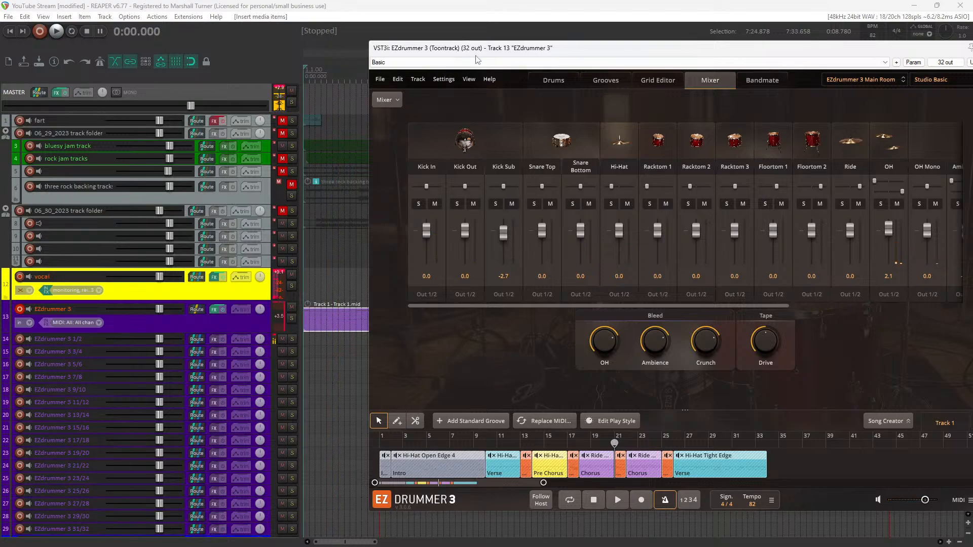
Uncover REAPER's timeline, play the exported MIDI from about bar 11, move the edit cursor to about bar 5, and stop playback
drag(480, 52, 573, 141)
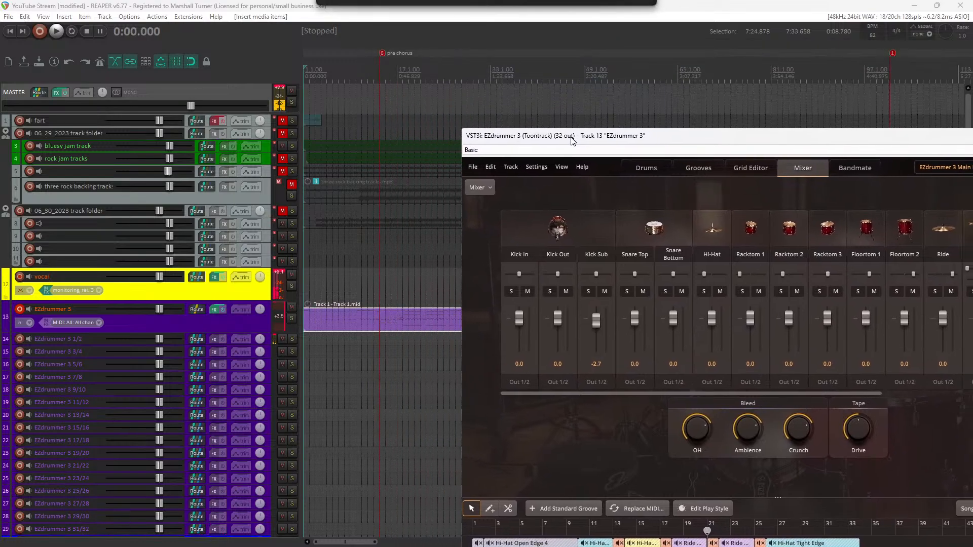
click(362, 74)
key(space)
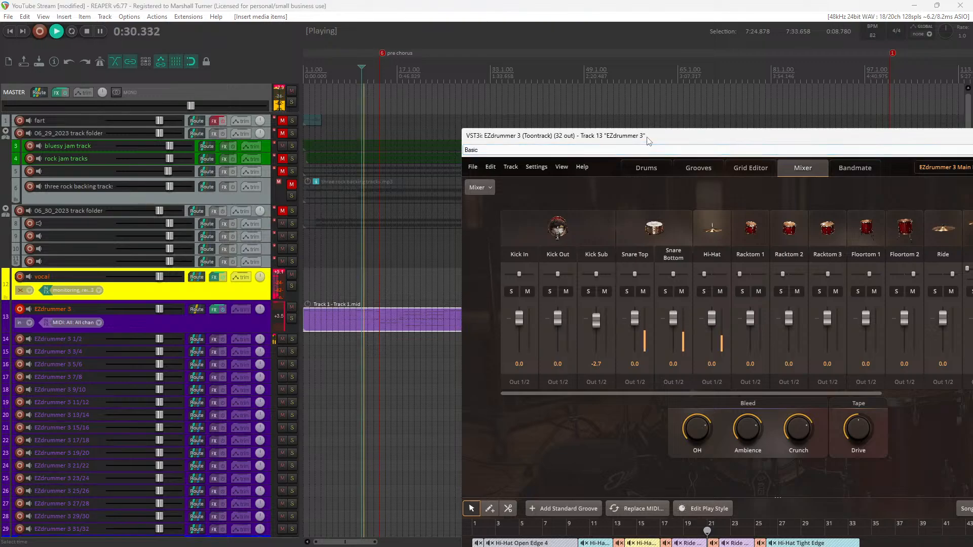
drag(646, 137, 627, 134)
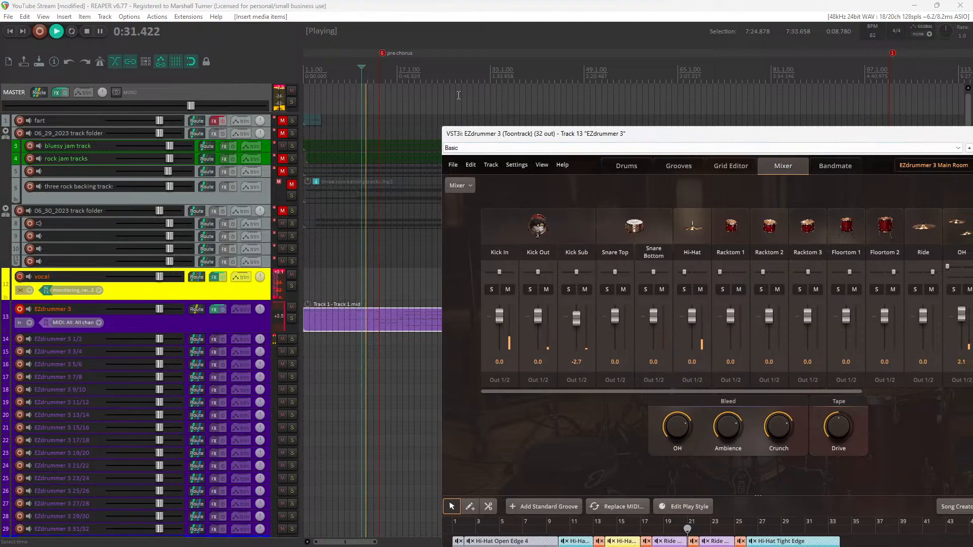
click(327, 77)
drag(684, 134, 531, 72)
key(space)
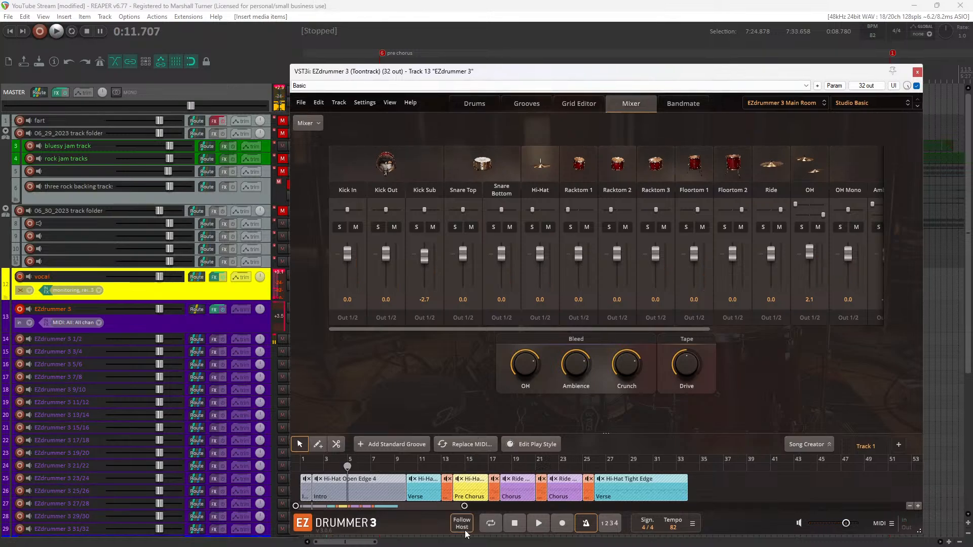
Return to the project start, move the EZdrummer window aside, and open the exported Track 1.mid item in the MIDI editor
click(1, 35)
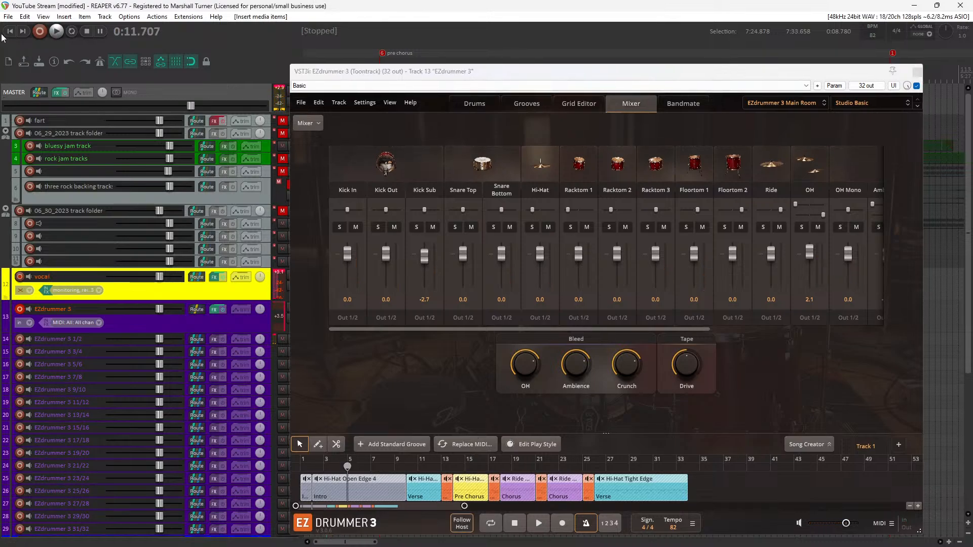
click(11, 32)
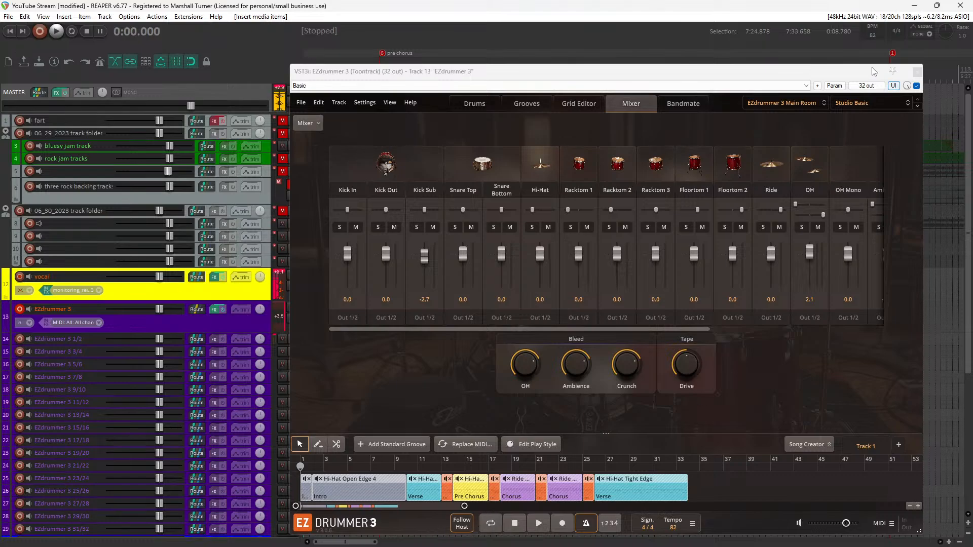
drag(831, 72, 972, 159)
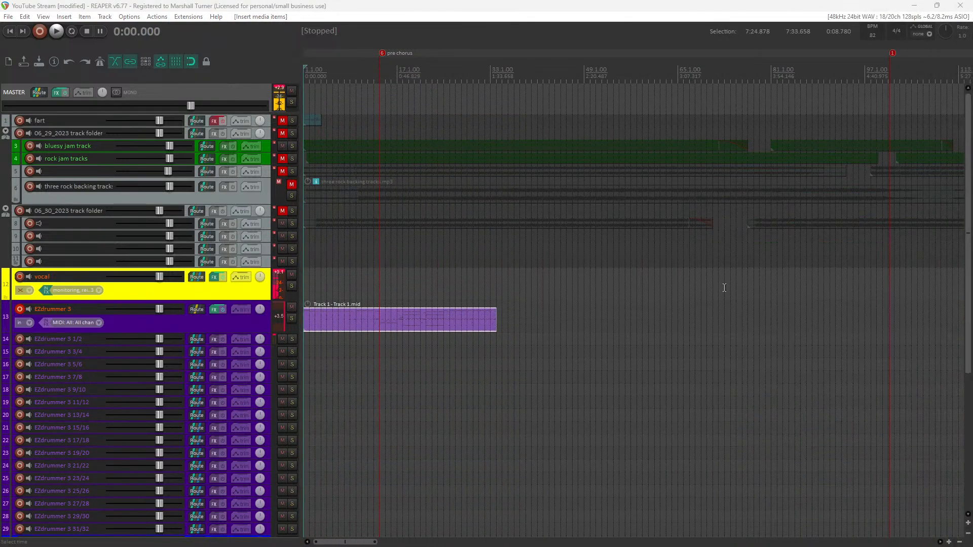
double_click(391, 315)
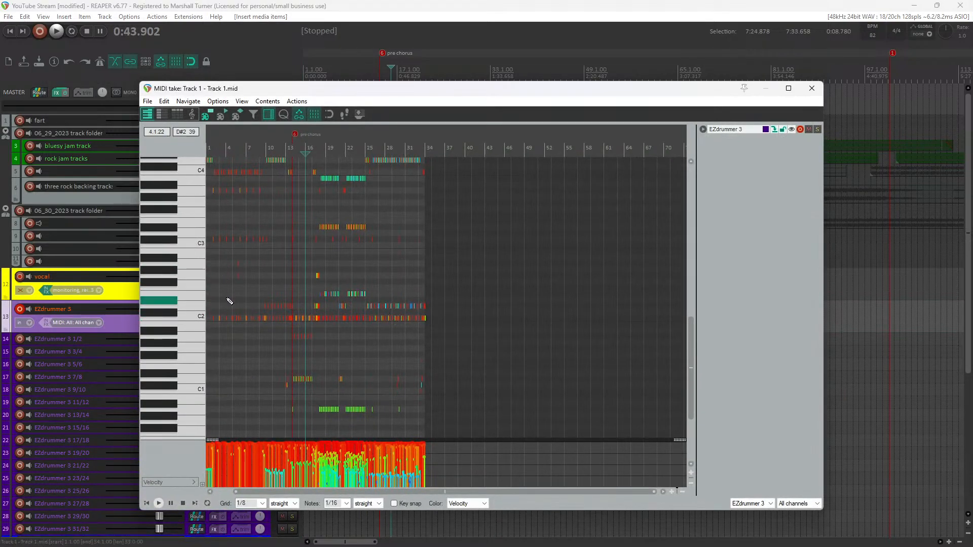
Audition the drum sounds on the MIDI editor's piano keys from C2 to D#2
click(188, 319)
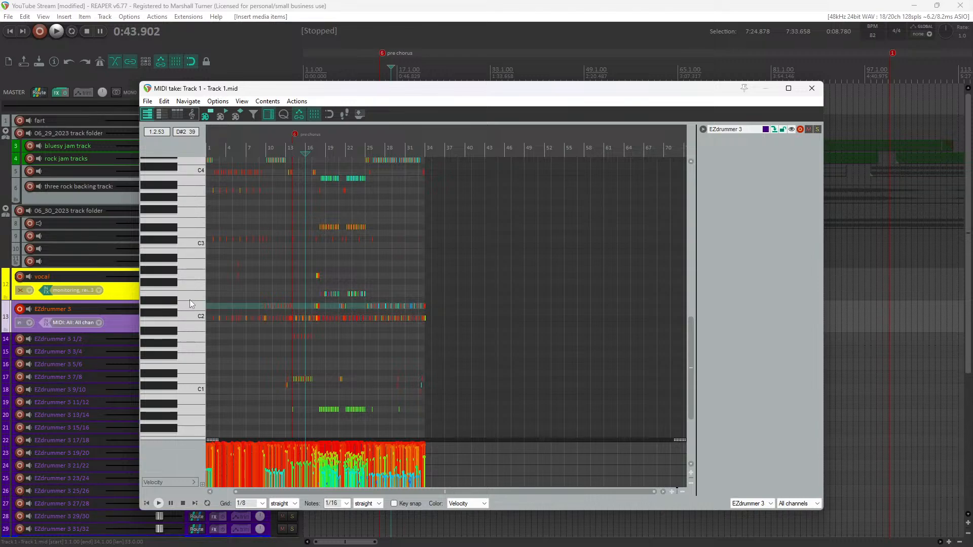
click(191, 300)
click(191, 303)
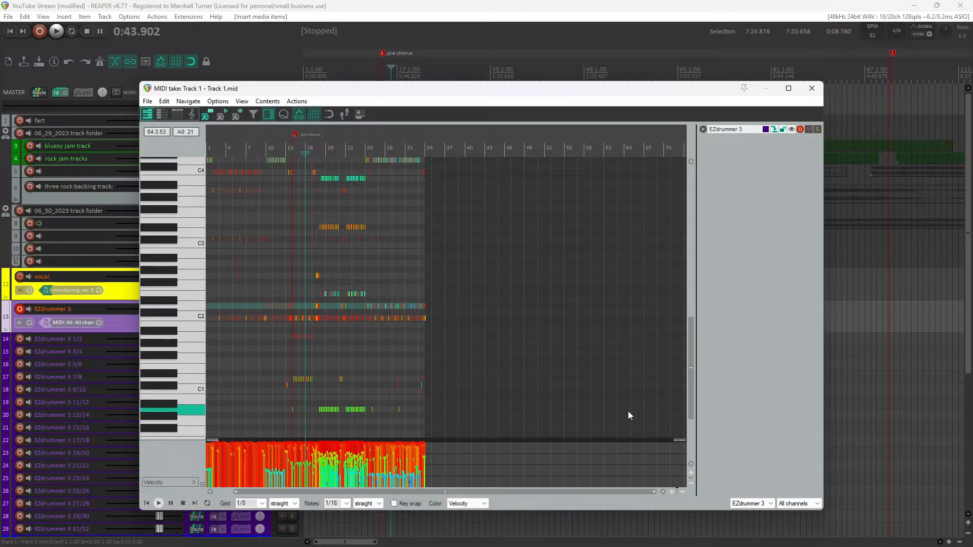
Enlarge the MIDI editor window and zoom in horizontally on the exported drum notes
drag(501, 95, 412, 53)
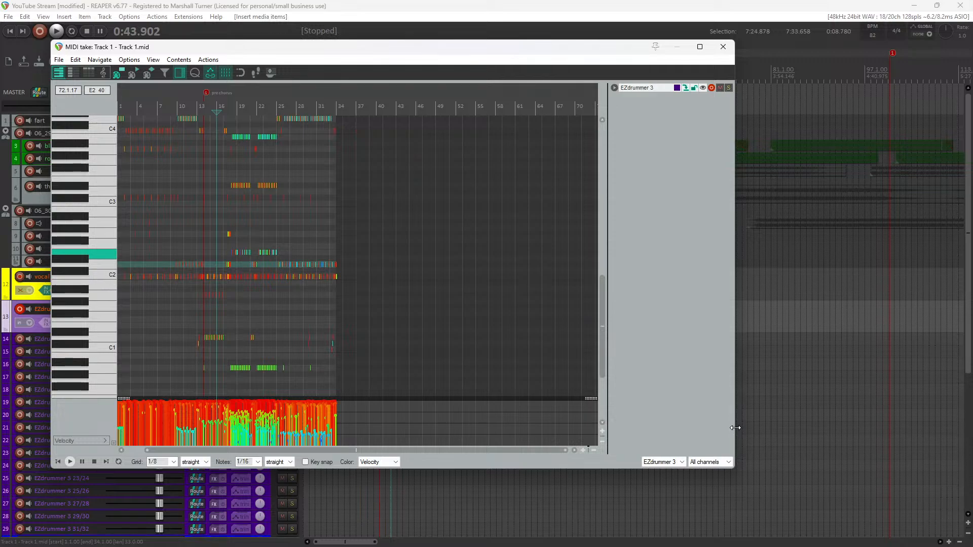
drag(735, 427, 971, 427)
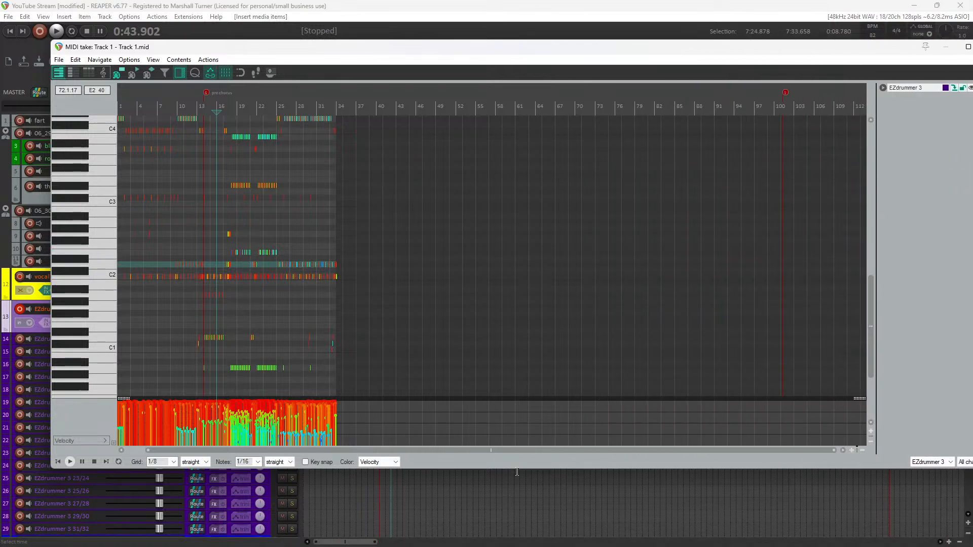
drag(518, 470, 518, 546)
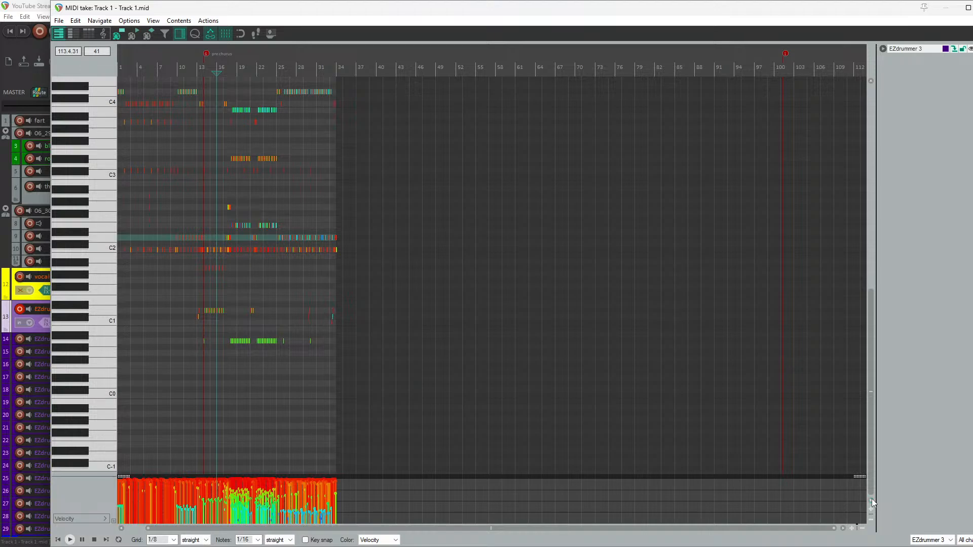
click(852, 528)
click(853, 528)
click(852, 529)
click(852, 528)
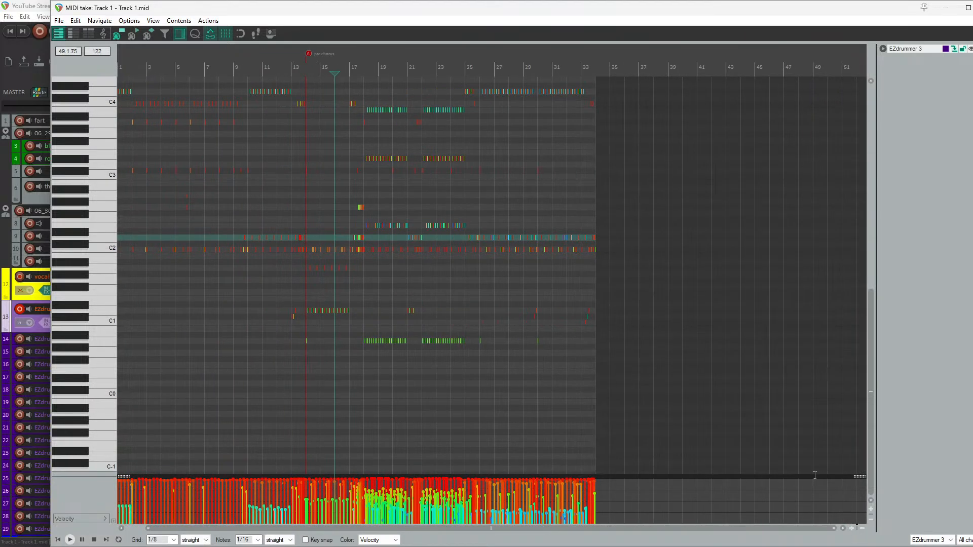
Select all the snare notes in the D2 row and audition the neighbouring keys around E2
drag(630, 231, 223, 247)
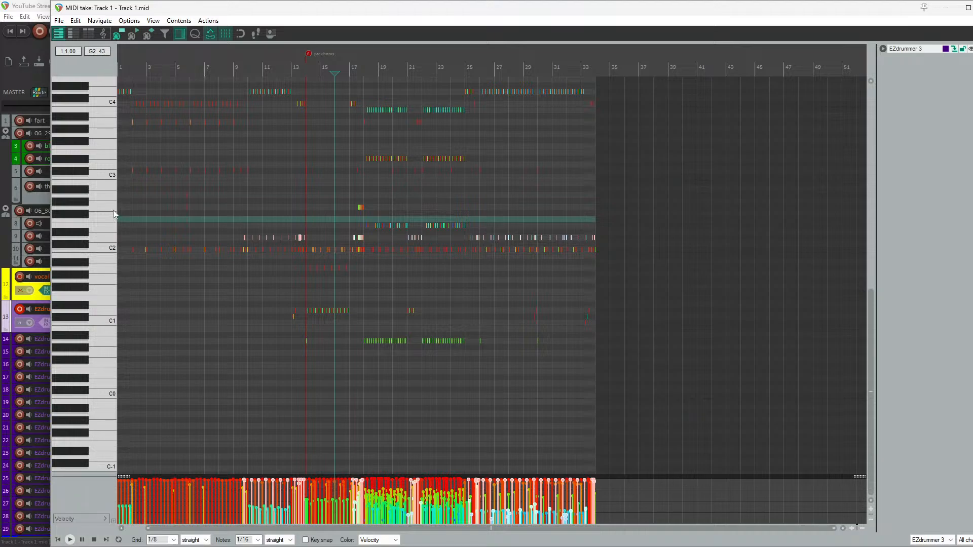
click(106, 228)
click(107, 231)
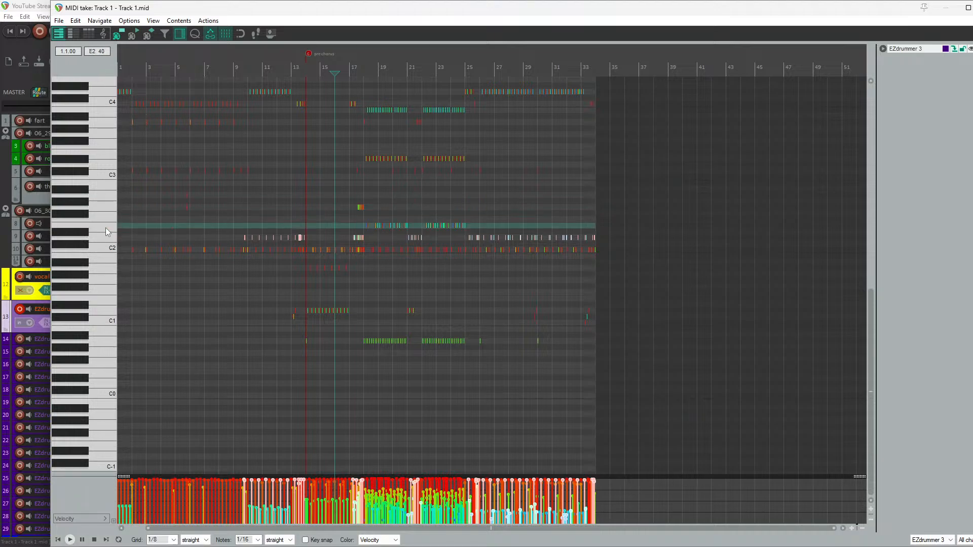
click(106, 230)
click(105, 229)
Resize the MIDI editor, slightly lower the velocities of all selected D2 notes together, and close the editor
double_click(857, 12)
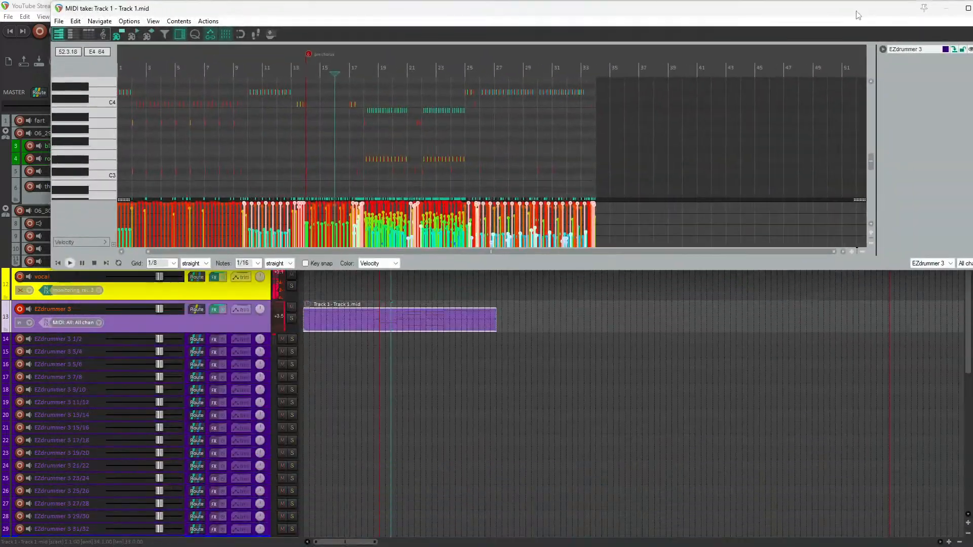
drag(856, 15, 786, 53)
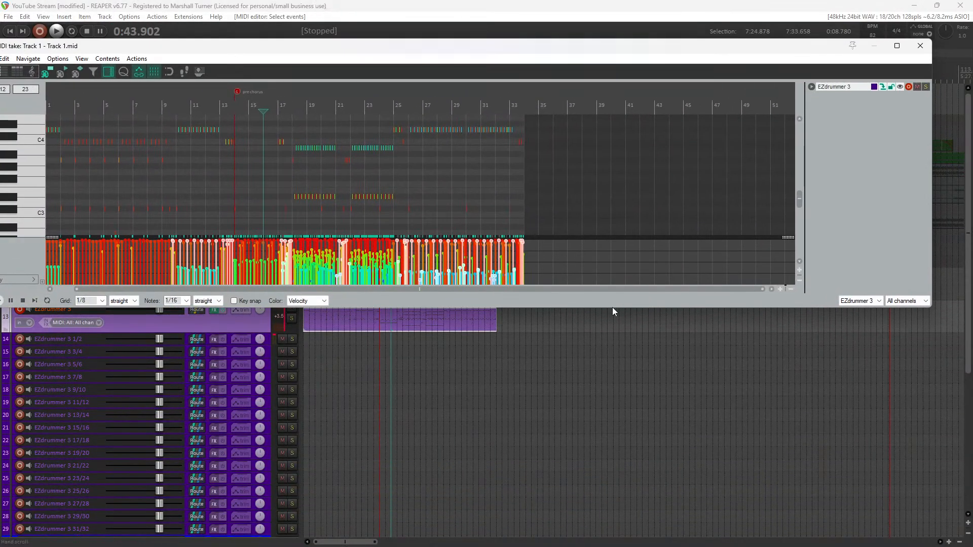
drag(612, 307, 609, 447)
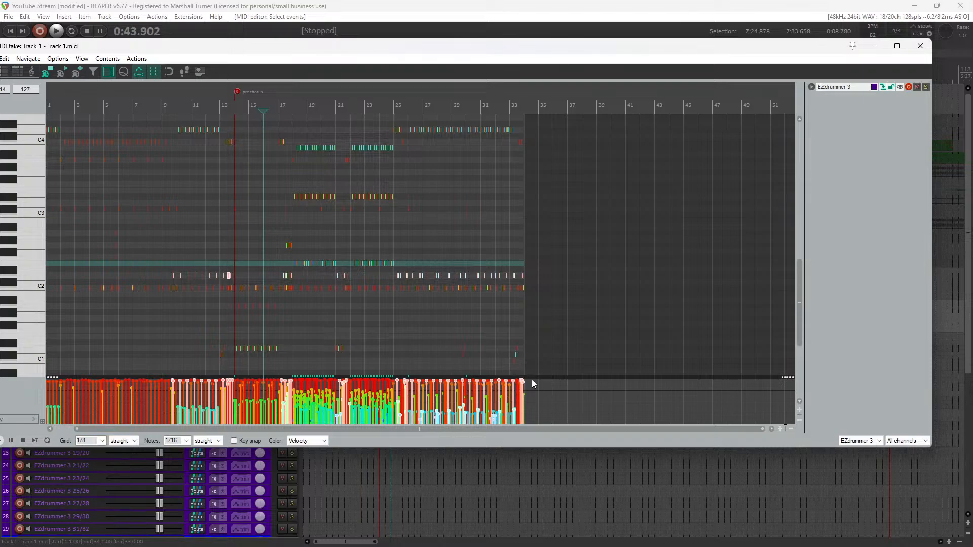
drag(523, 381, 522, 386)
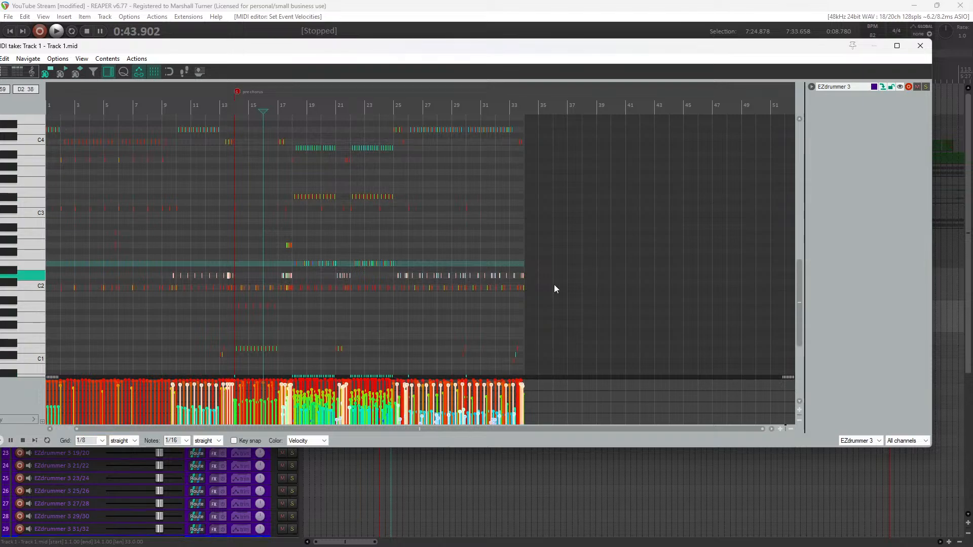
click(920, 46)
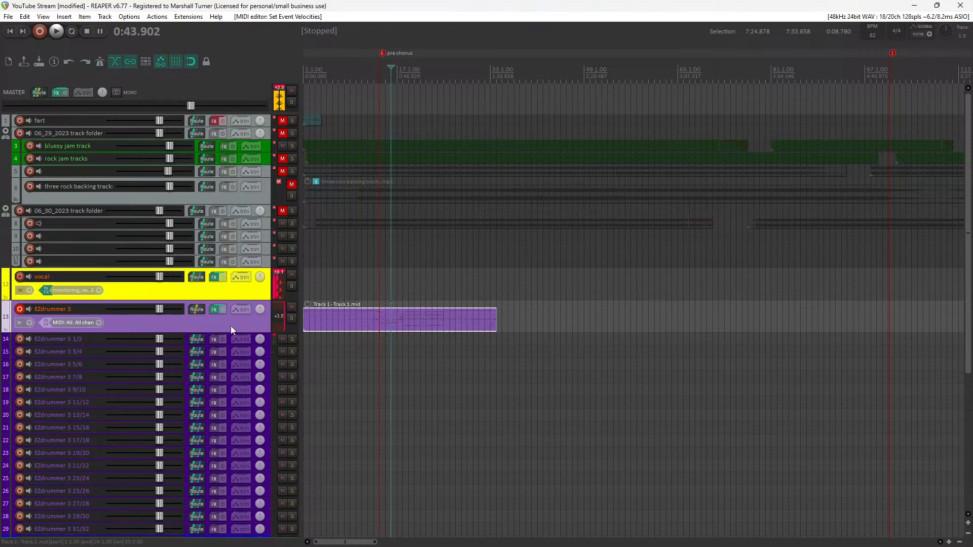
Remove the EZdrummer 3 track together with all its output tracks from 1/2 through 31/32
scroll(230, 326, down, 3)
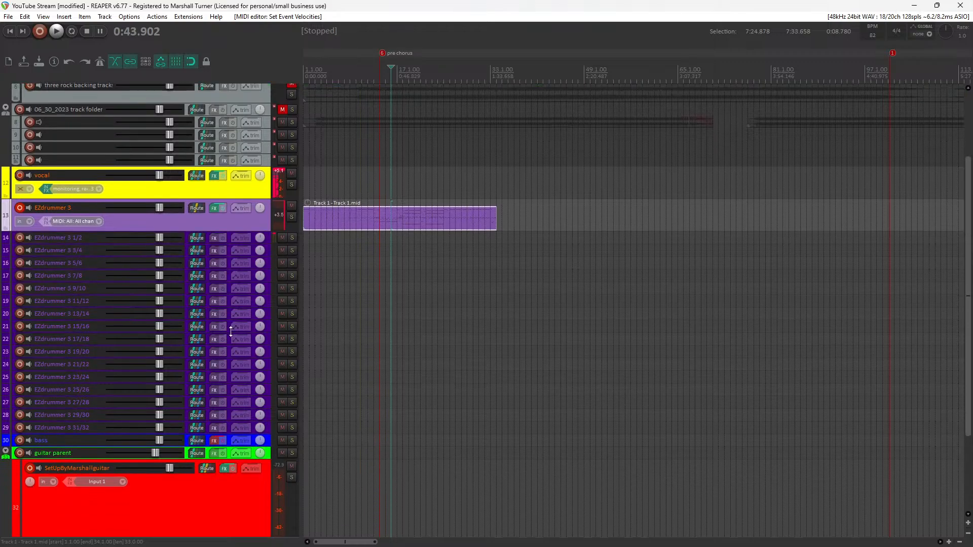
click(268, 430)
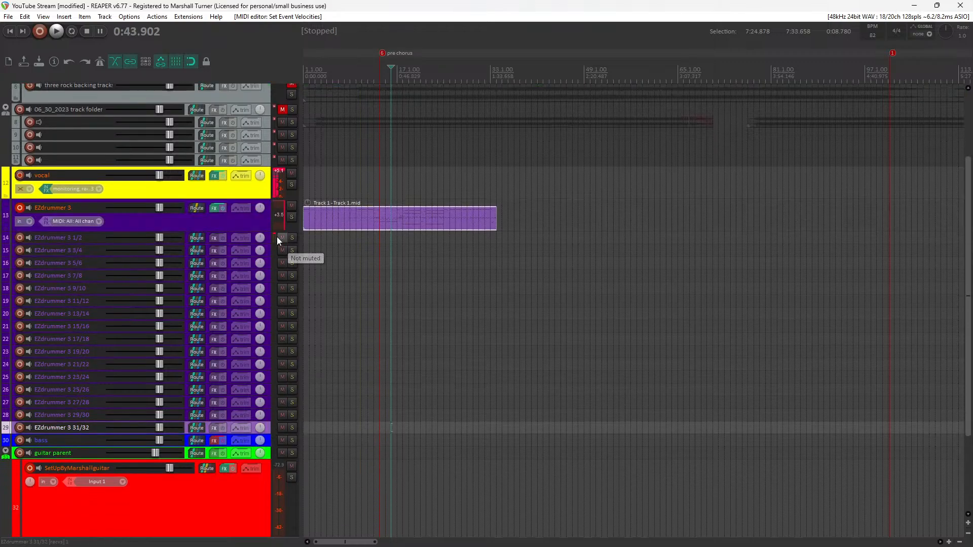
shift+click(248, 220)
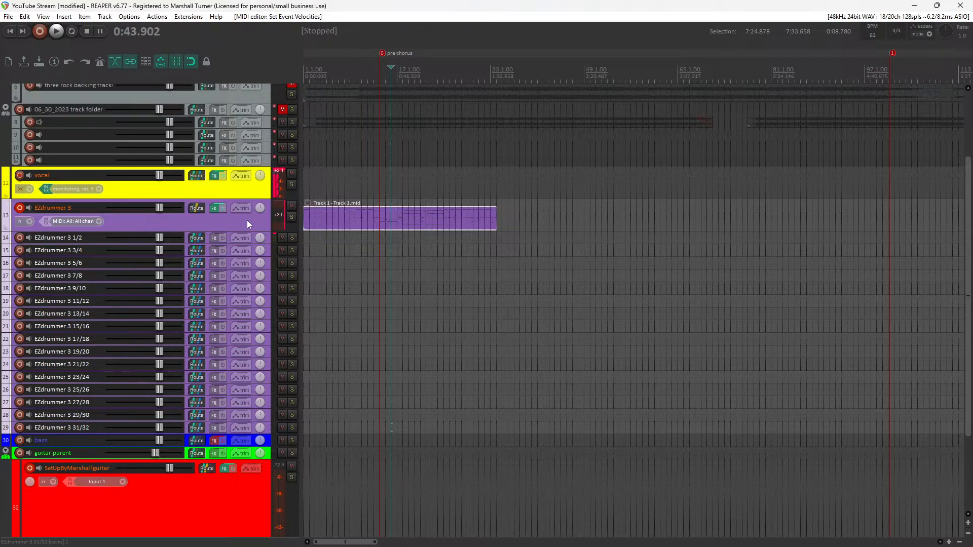
right_click(247, 220)
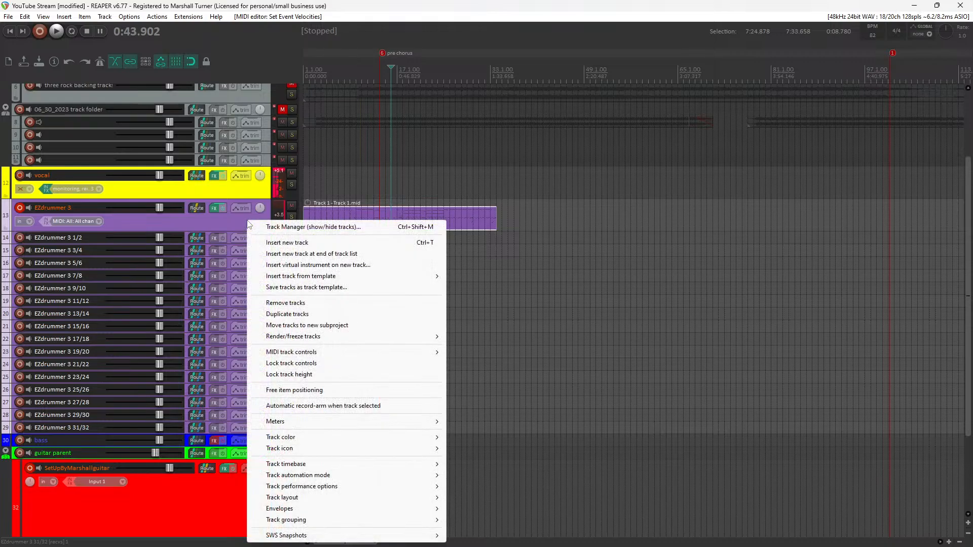
click(297, 304)
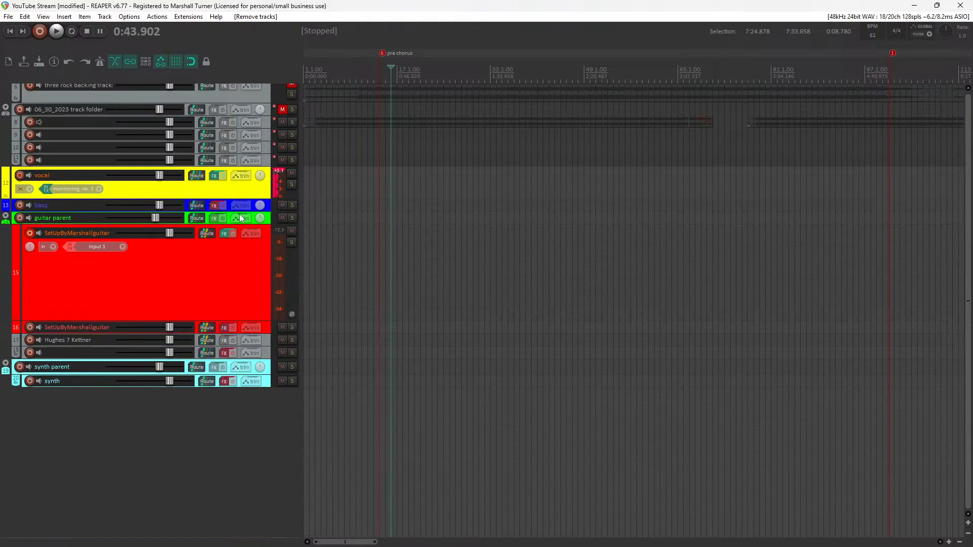
Insert EZdrummer 3 (Toontrack) (32 out) as a virtual instrument on a new track below track 18, accepting the multi-output routing tracks
click(268, 354)
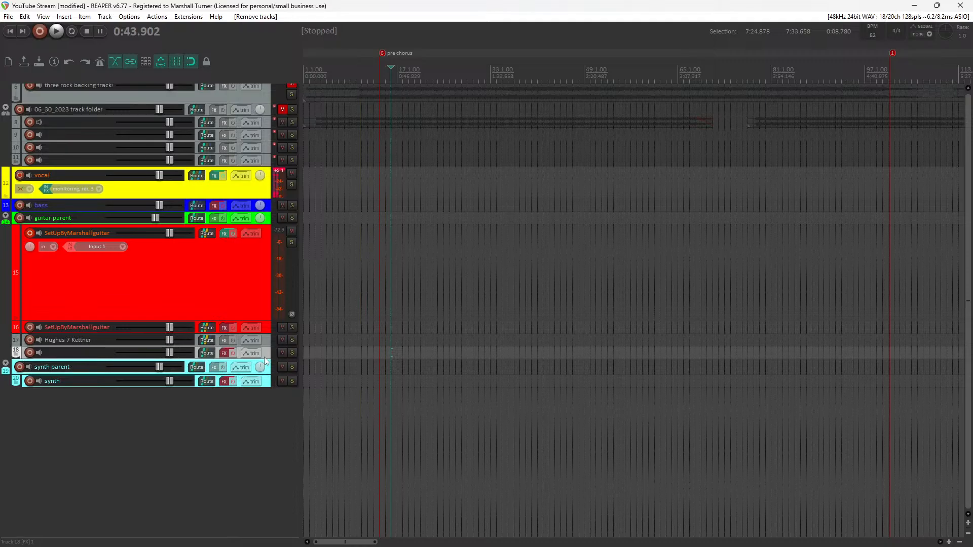
drag(267, 358, 265, 387)
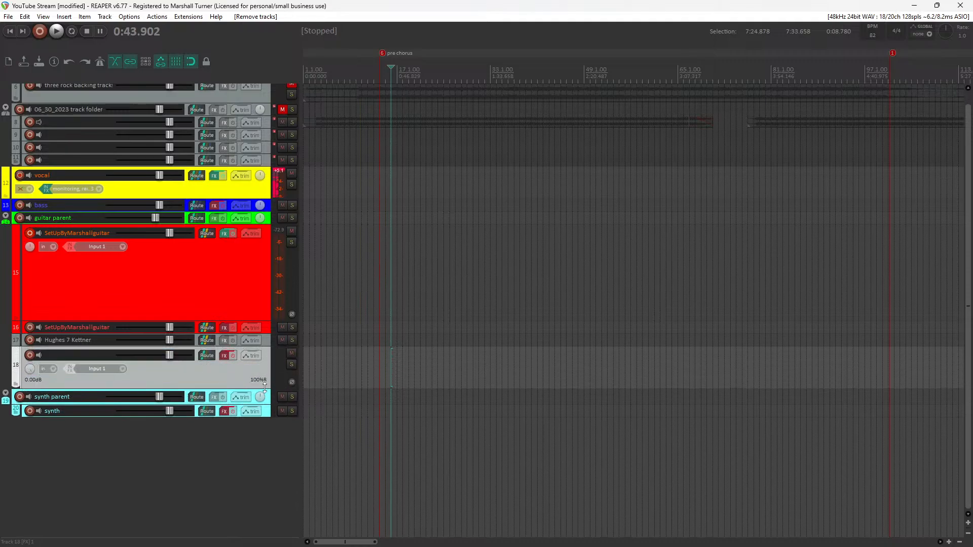
right_click(187, 374)
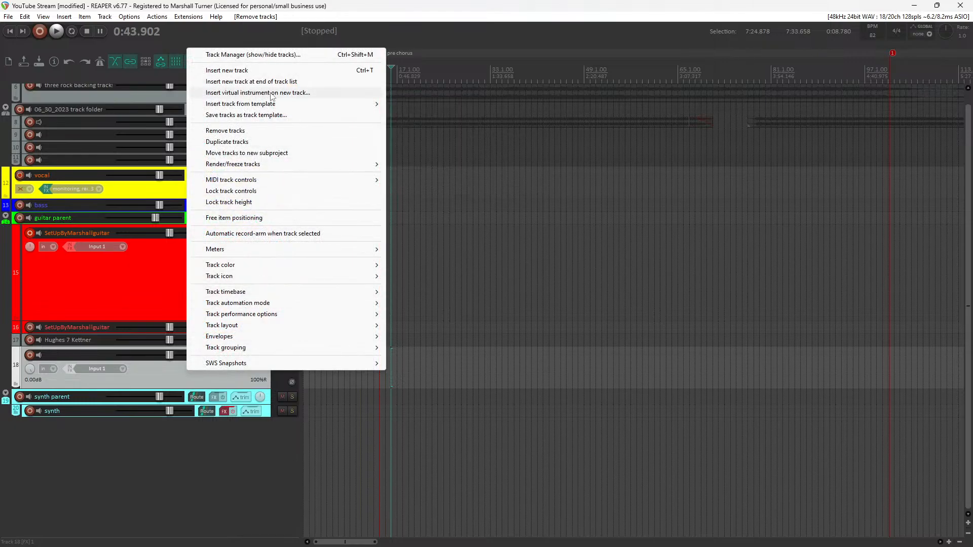
click(272, 93)
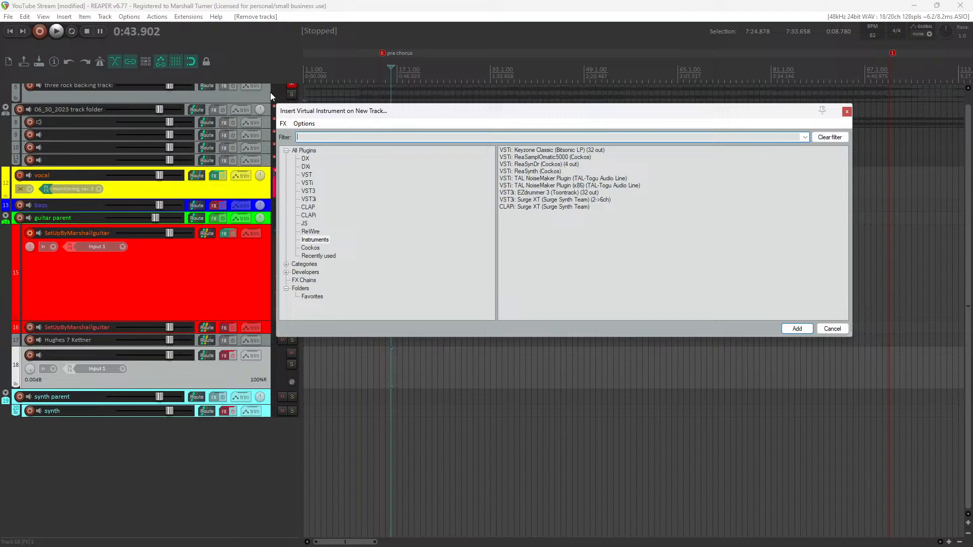
double_click(534, 195)
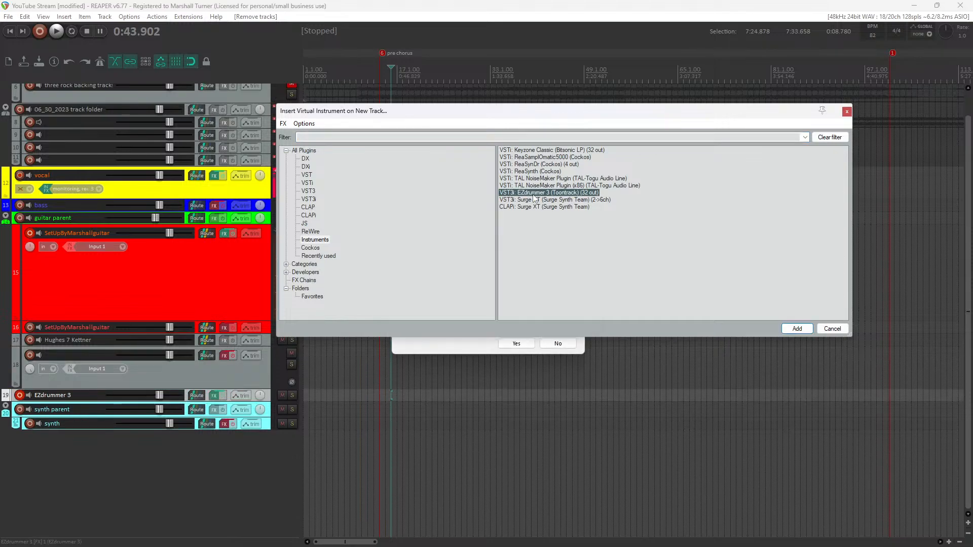
click(477, 348)
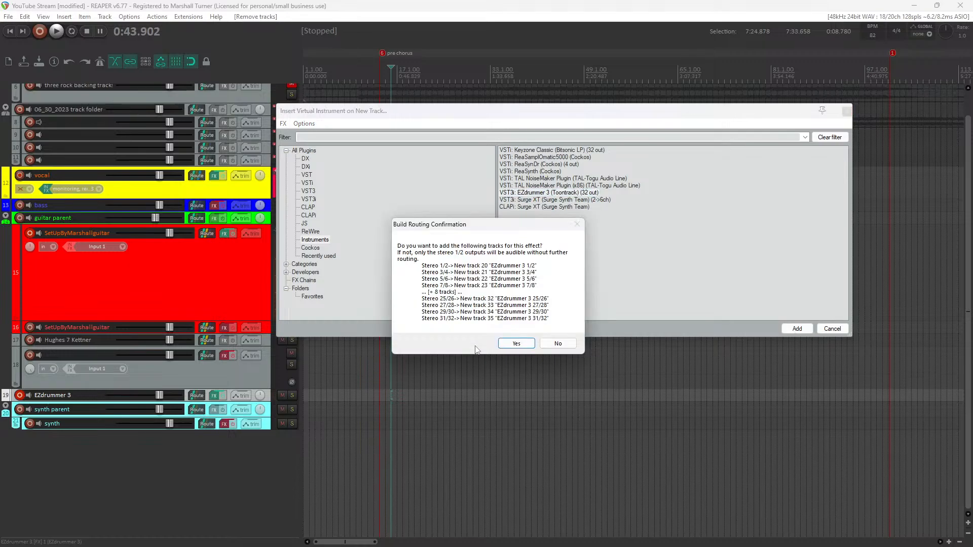
click(522, 345)
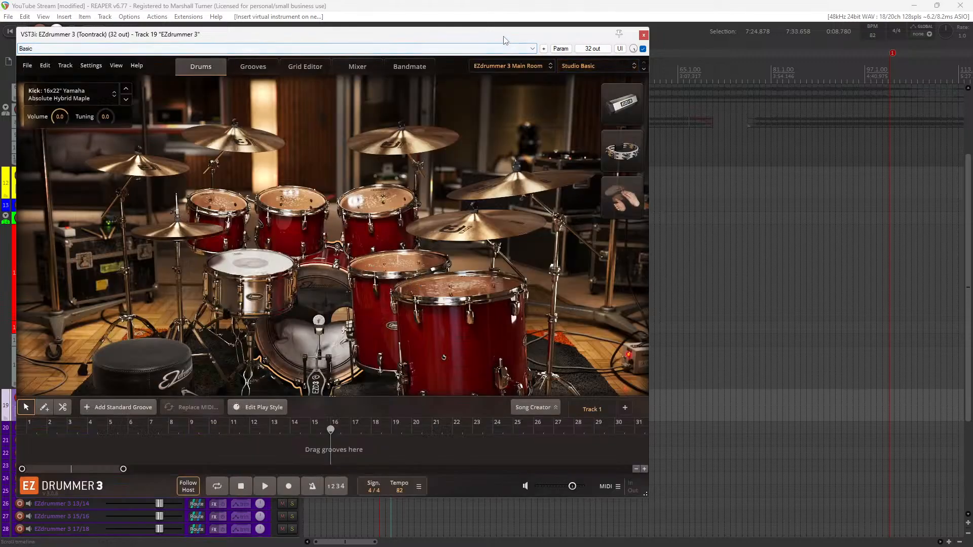
Place the Verse 01 groove (Plow 86 BPM) from the Alt-Rock Grooves pack at bar 1 of EZdrummer's song track
drag(506, 40, 814, 16)
scroll(251, 261, down, 5)
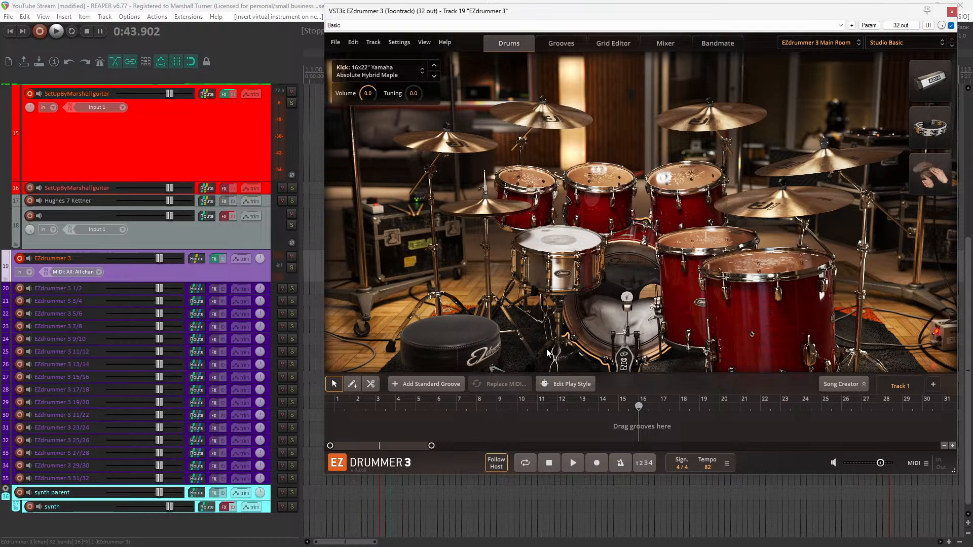
click(562, 45)
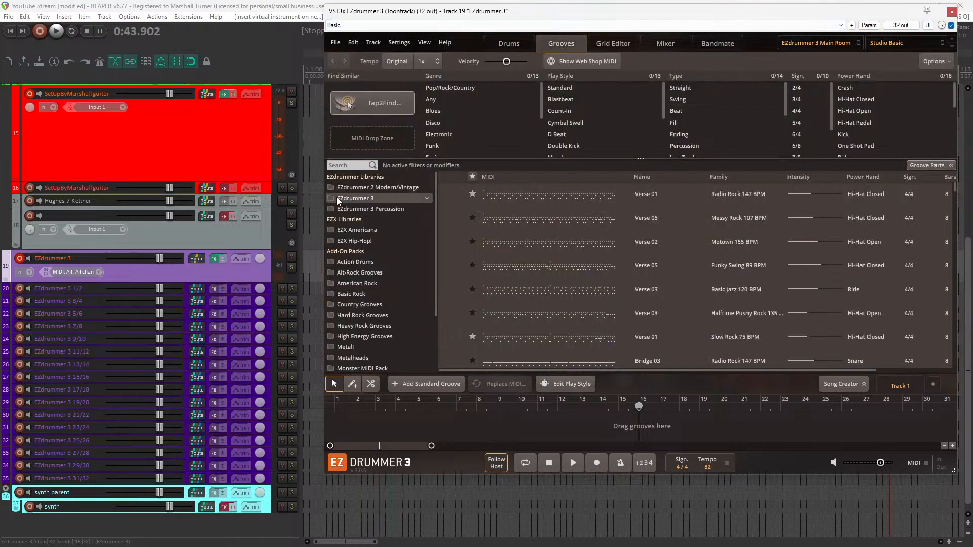
click(356, 273)
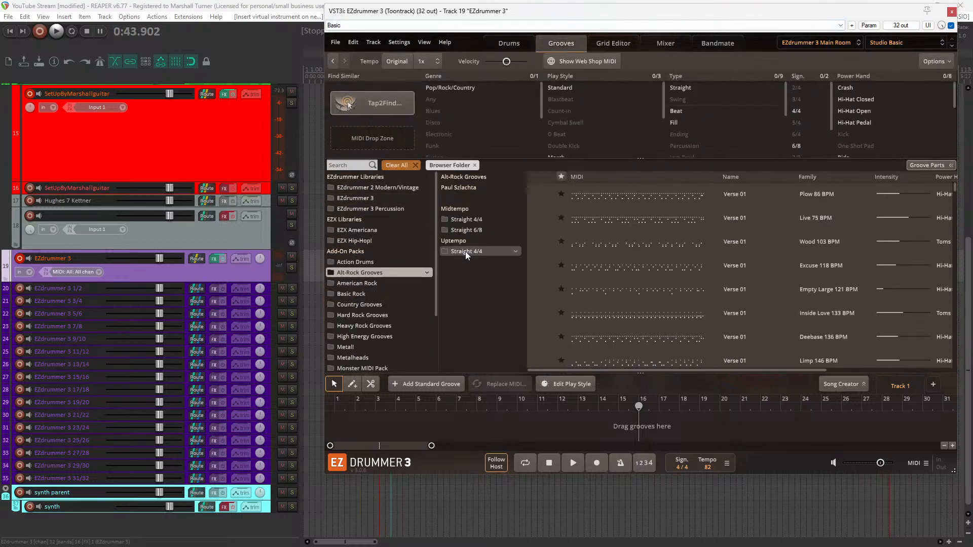
drag(653, 190, 337, 430)
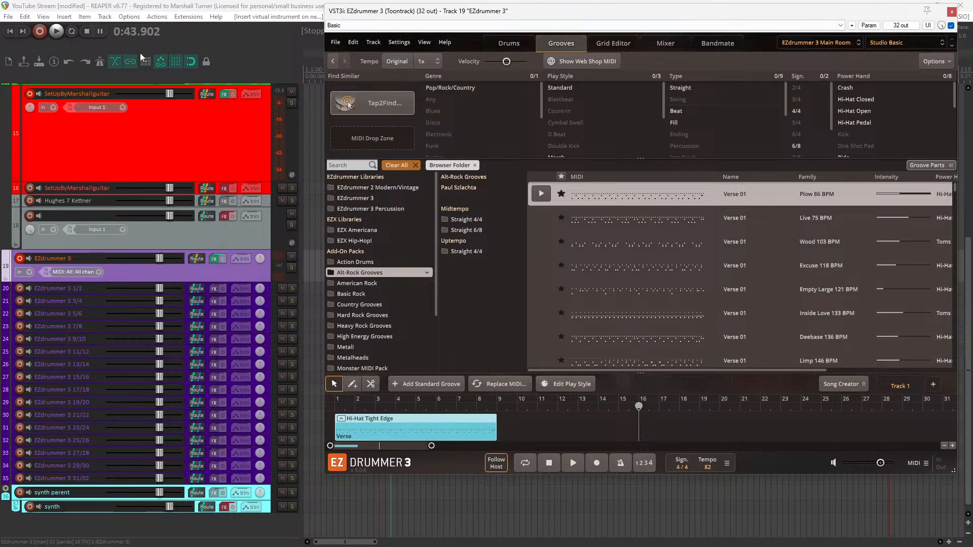
Play the project from the start to check the new EZdrummer tracks' meters, and stop playback
click(10, 31)
key(space)
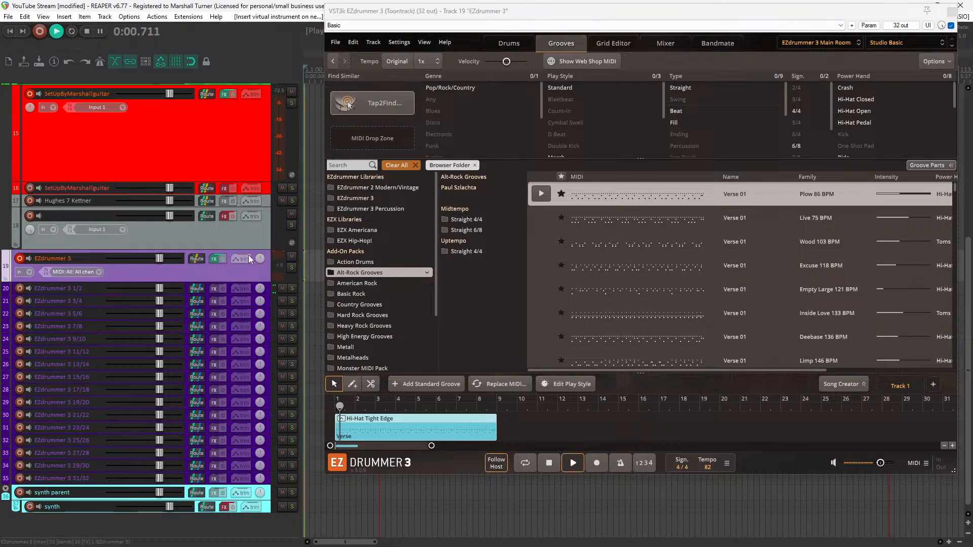
key(space)
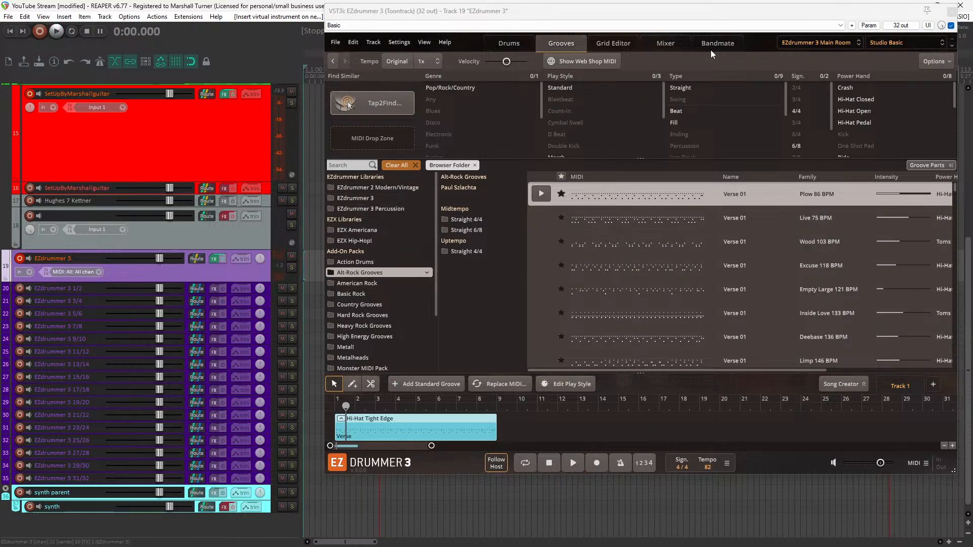
Set EZdrummer's mixer output routing to Multichannel
click(652, 48)
click(345, 64)
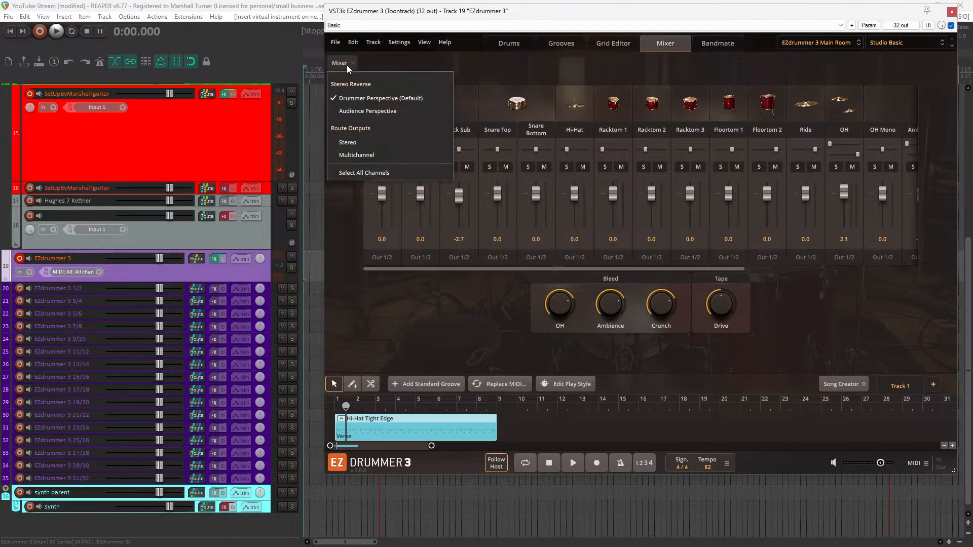
click(365, 155)
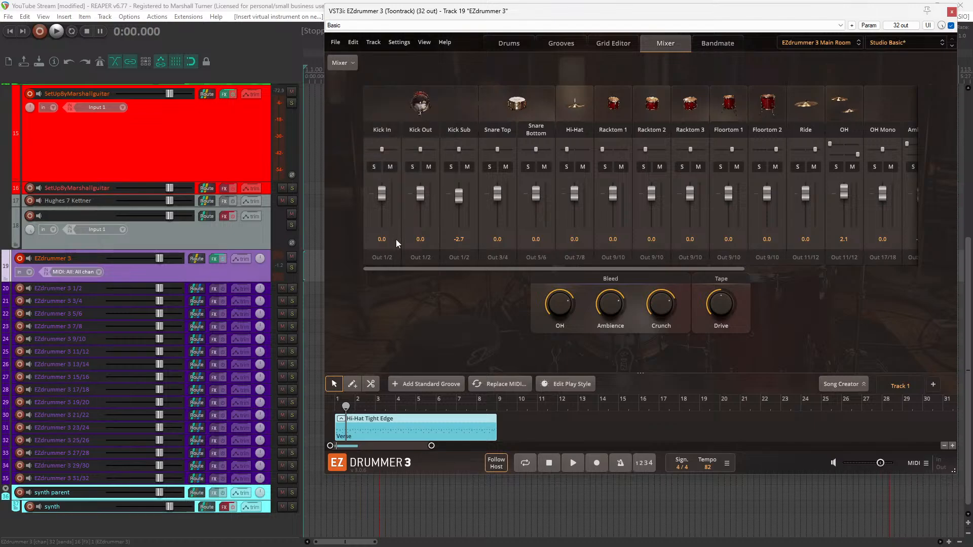
Play the project and toggle mutes on the EZdrummer 3 3/4, 5/6 and 7/8 tracks to audition them, stopping playback and unmuting 5/6
key(space)
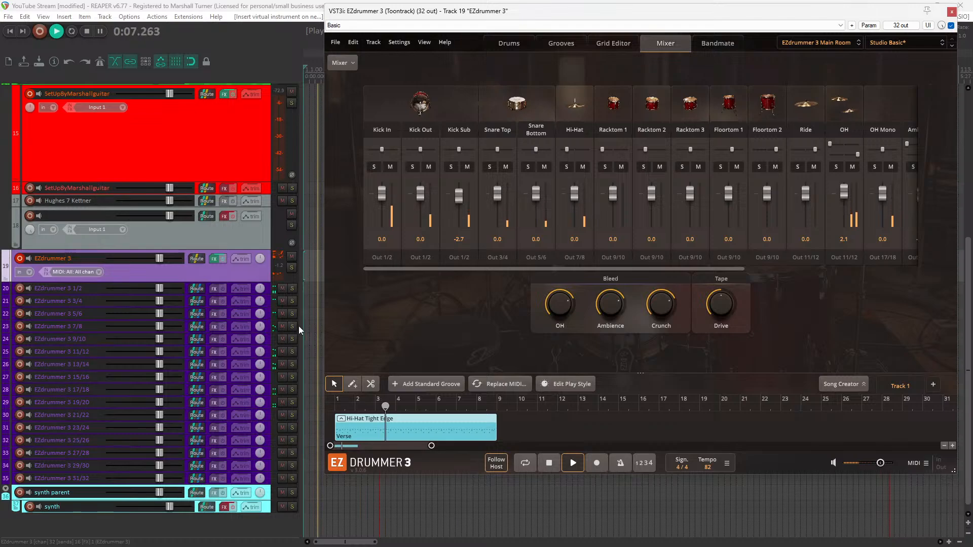
click(282, 314)
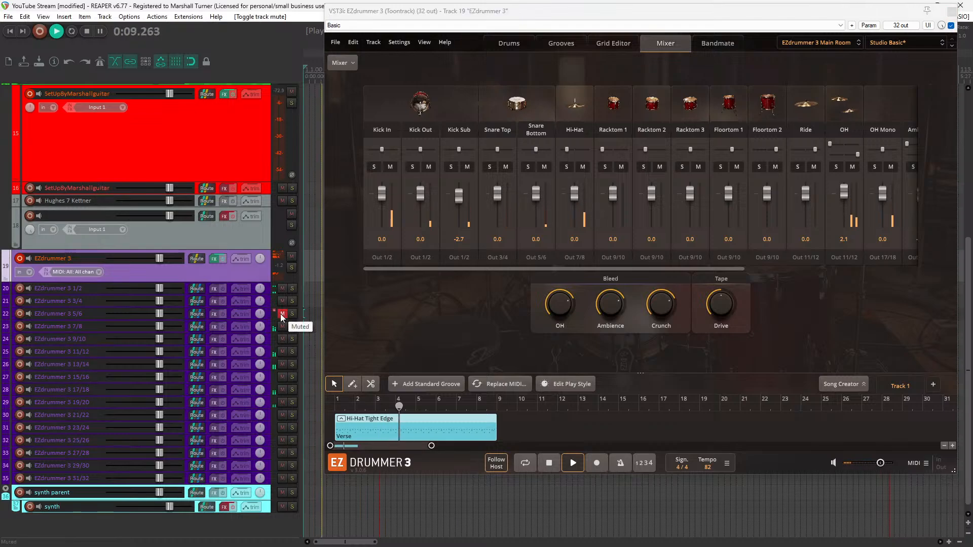
click(282, 301)
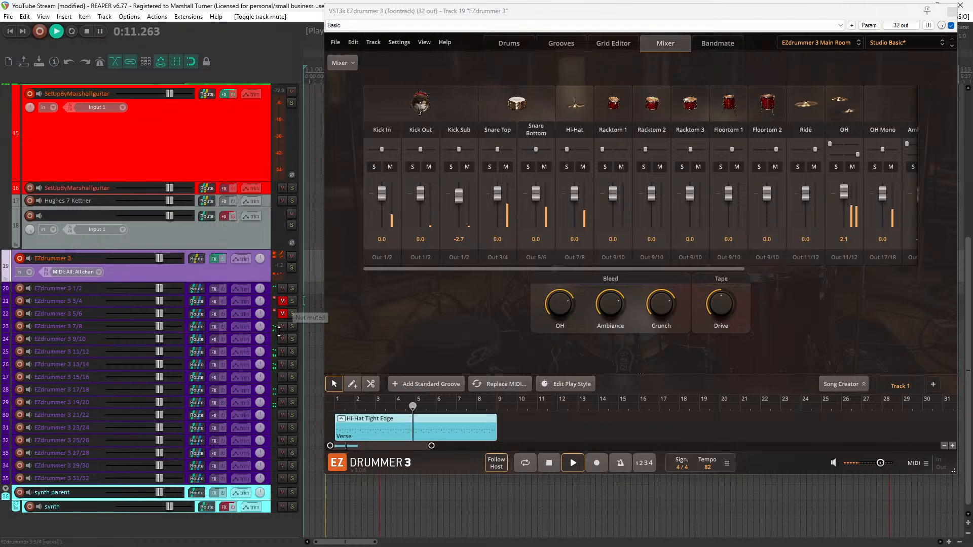
click(282, 328)
click(283, 327)
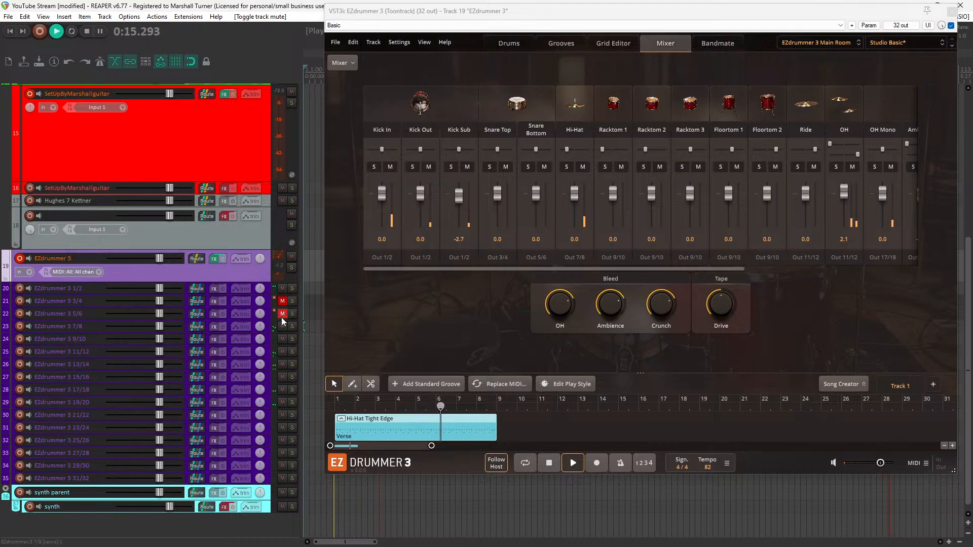
key(space)
click(282, 314)
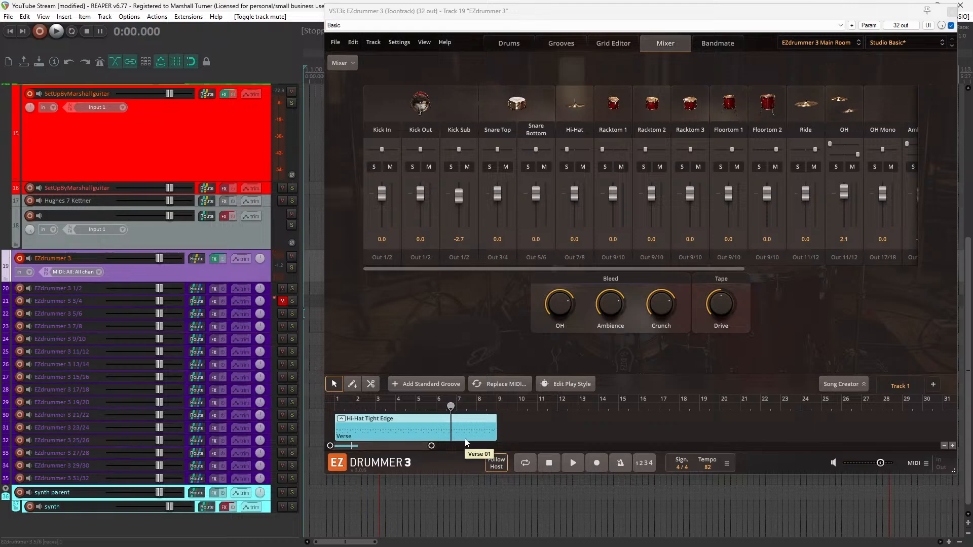
Enable looping in EZdrummer and restart playback, unmuting the EZdrummer 3 3/4 track and briefly muting and unmuting 1/2
click(523, 467)
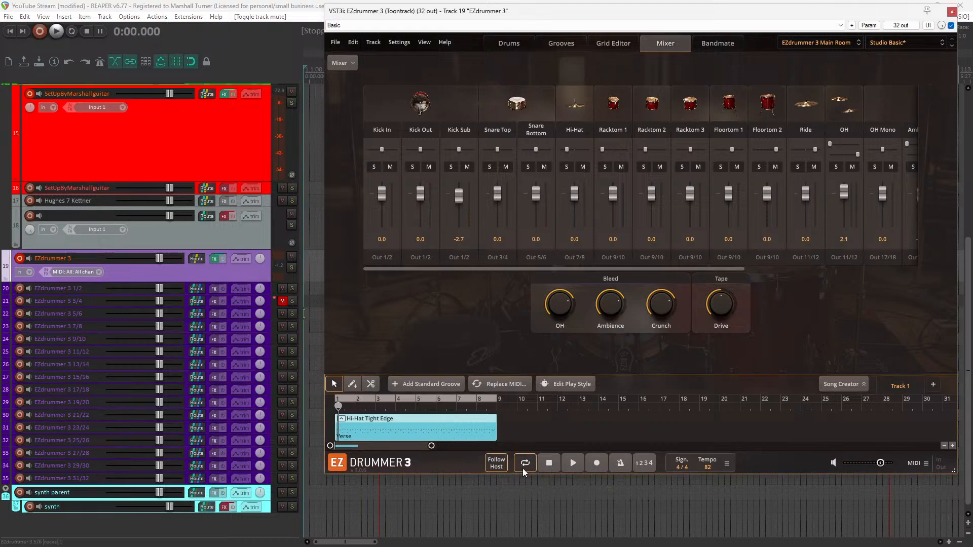
key(space)
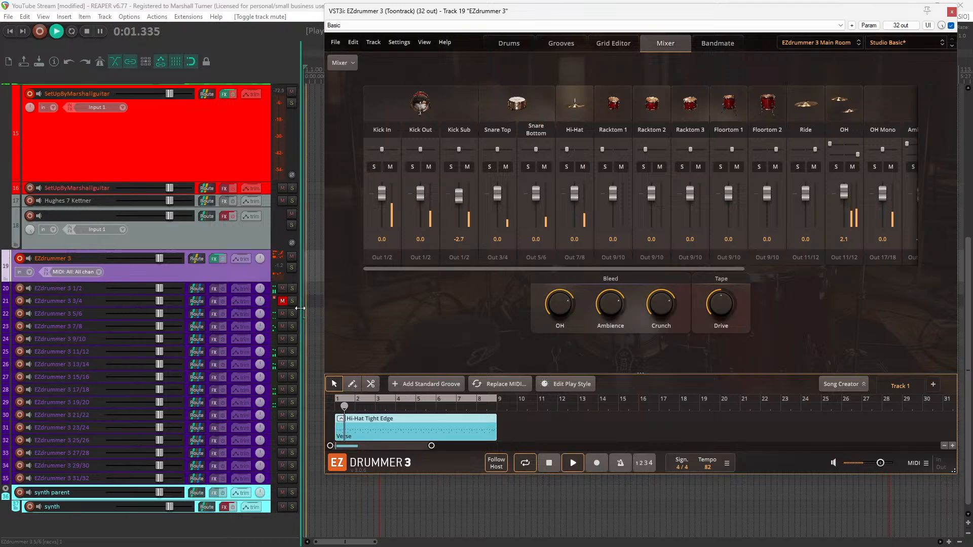
click(283, 302)
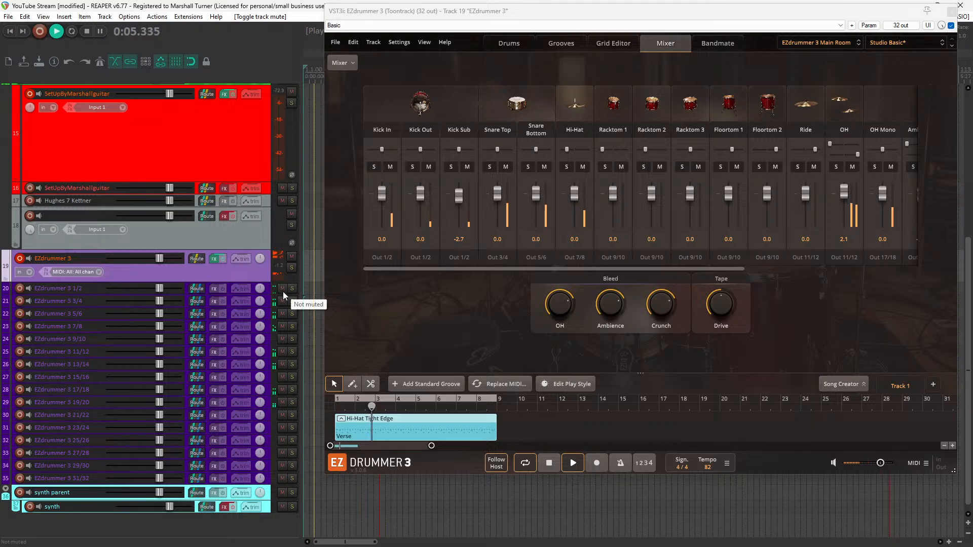
click(283, 290)
click(283, 290)
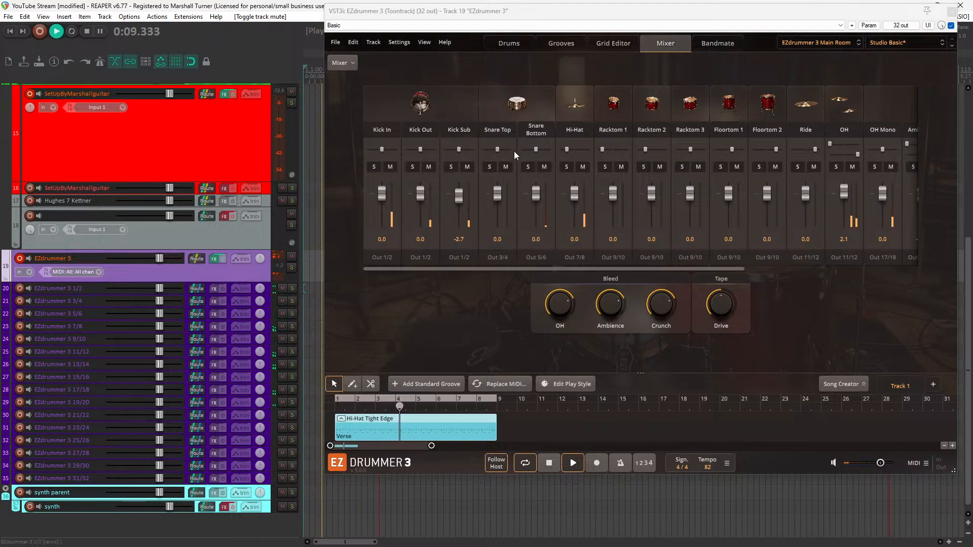
During playback, mute Snare Top, Snare Bottom, OH, OH Mono, Ambience, Ambience Mono and Crunch in EZdrummer's mixer
click(507, 168)
click(545, 168)
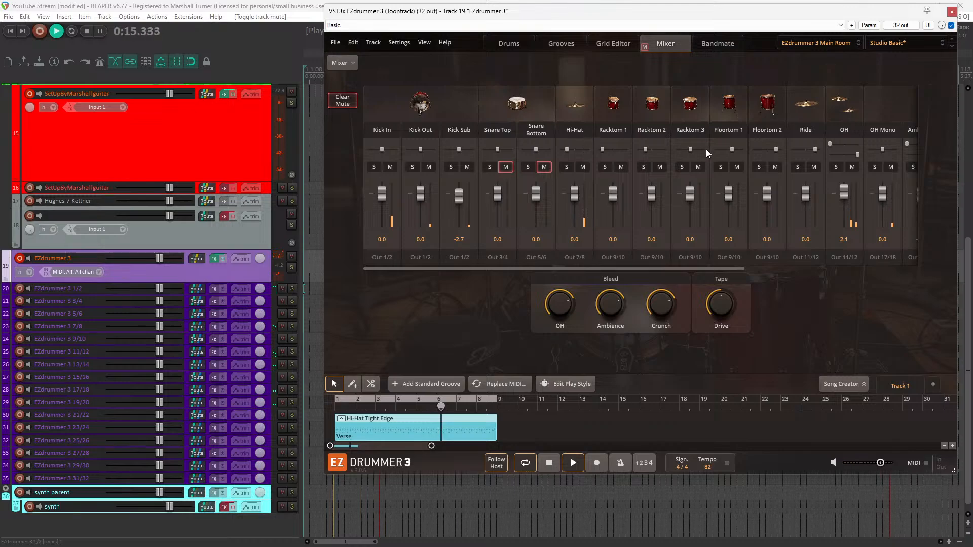
click(854, 167)
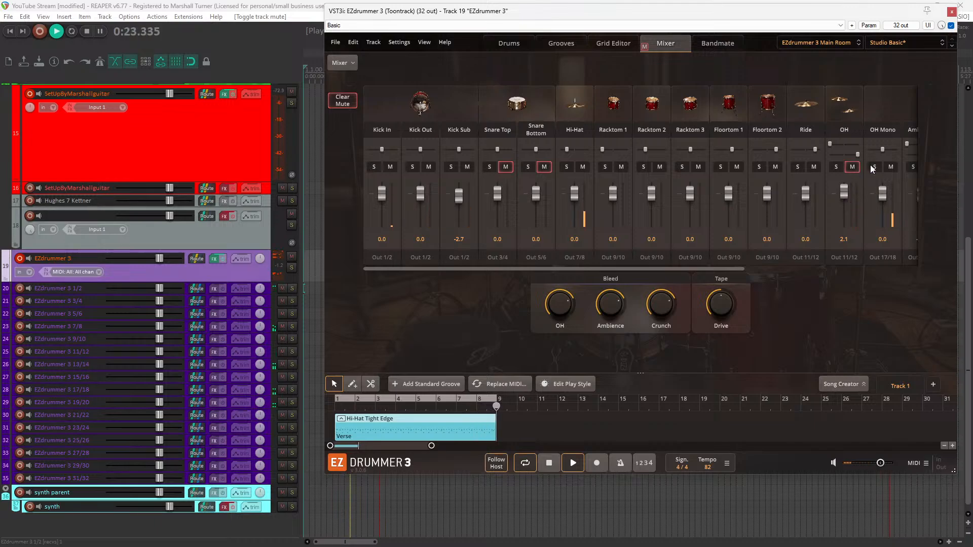
click(893, 169)
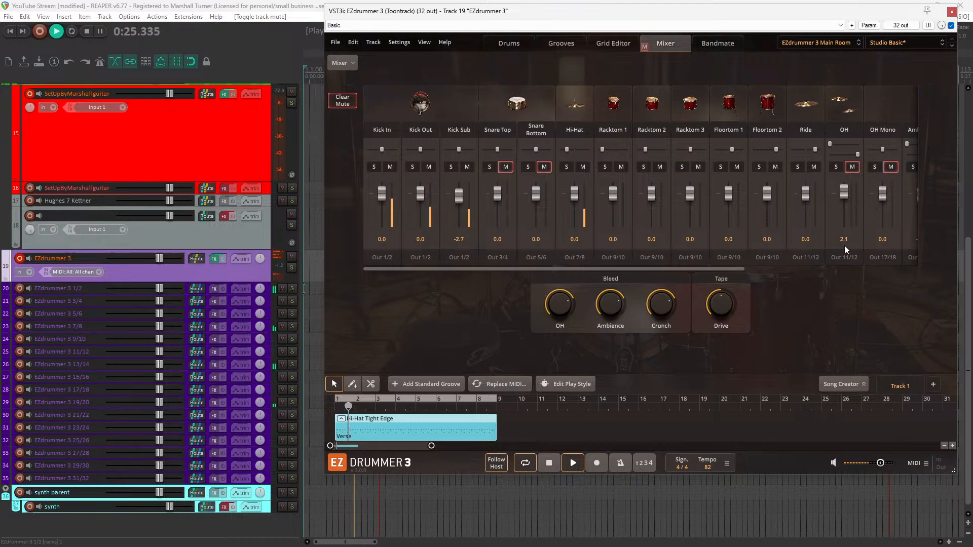
drag(686, 277, 801, 245)
click(761, 168)
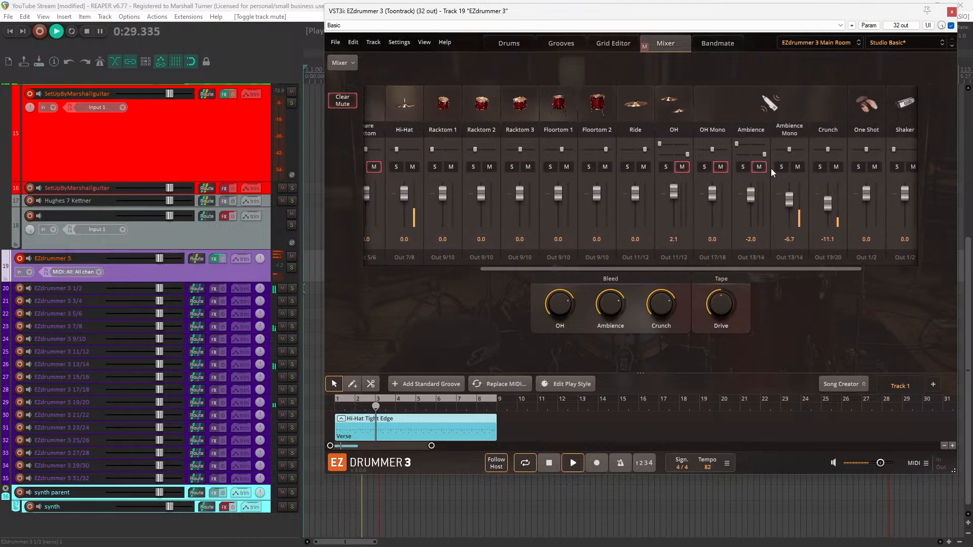
click(800, 166)
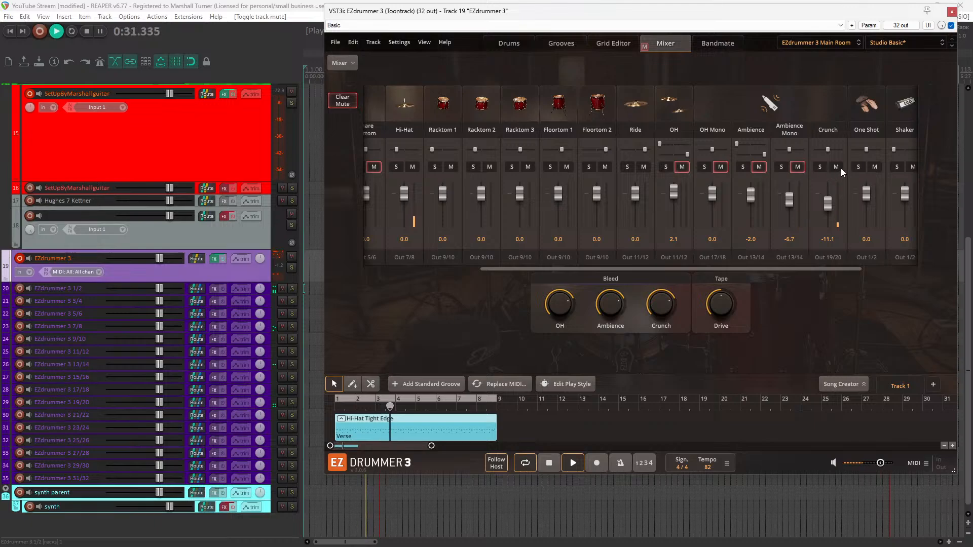
click(841, 169)
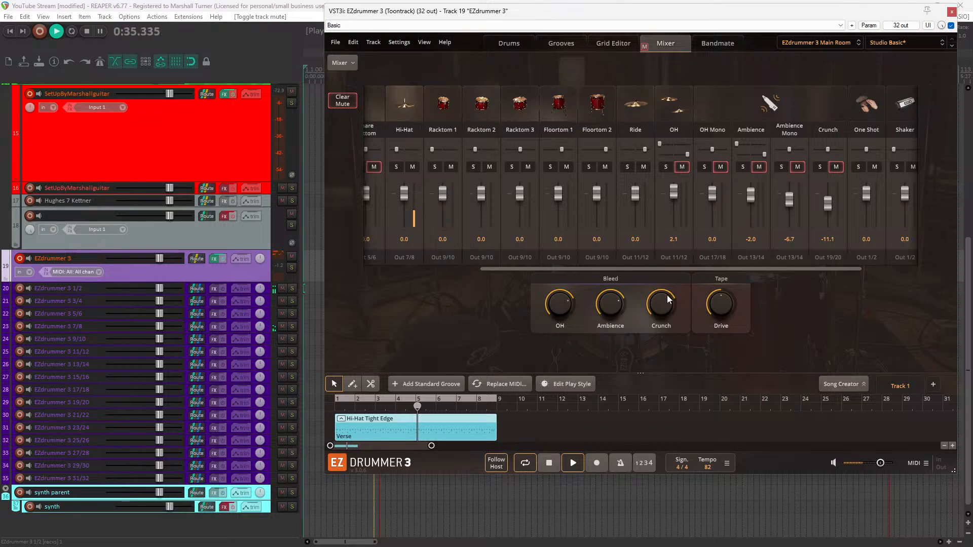
Unmute the Crunch, Ambience Mono, Ambience, OH Mono and OH channels in EZdrummer's mixer
click(837, 166)
click(797, 167)
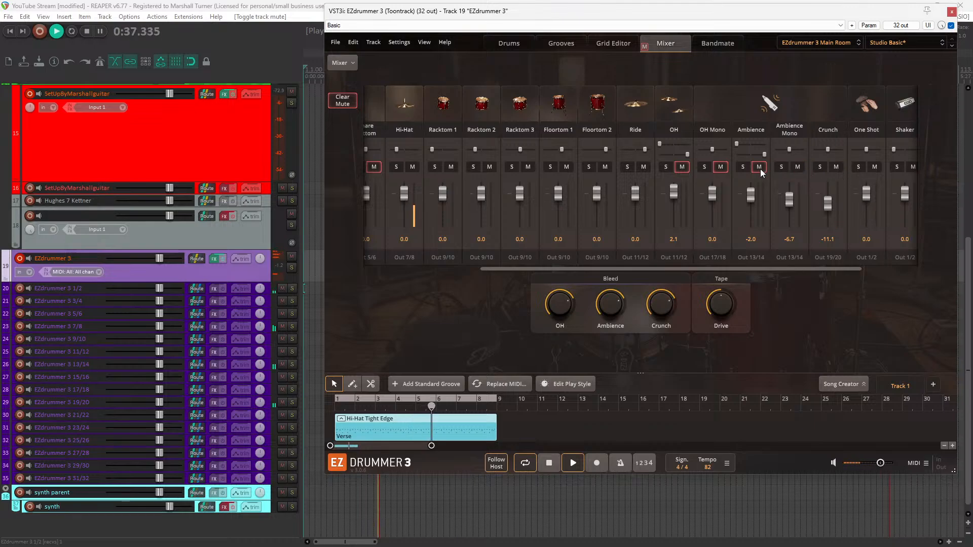
click(722, 167)
click(683, 167)
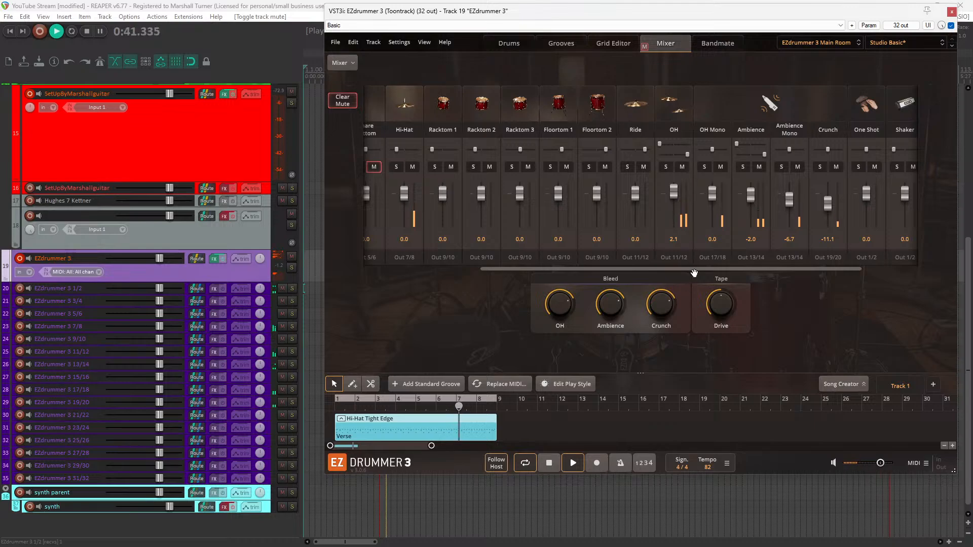
drag(694, 269, 554, 291)
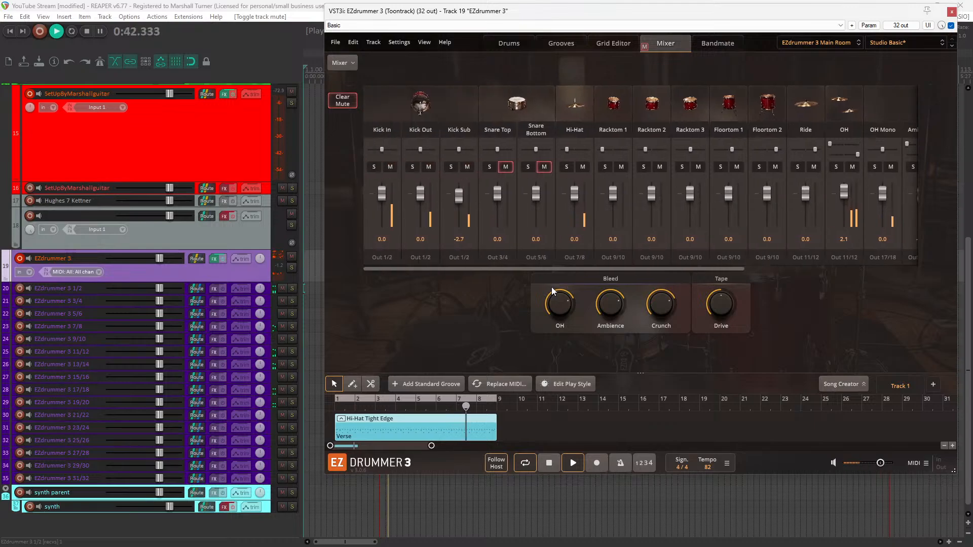
Unmute Snare Top and Snare Bottom in EZdrummer's mixer to compare the sound, and mute both again
click(507, 167)
click(546, 166)
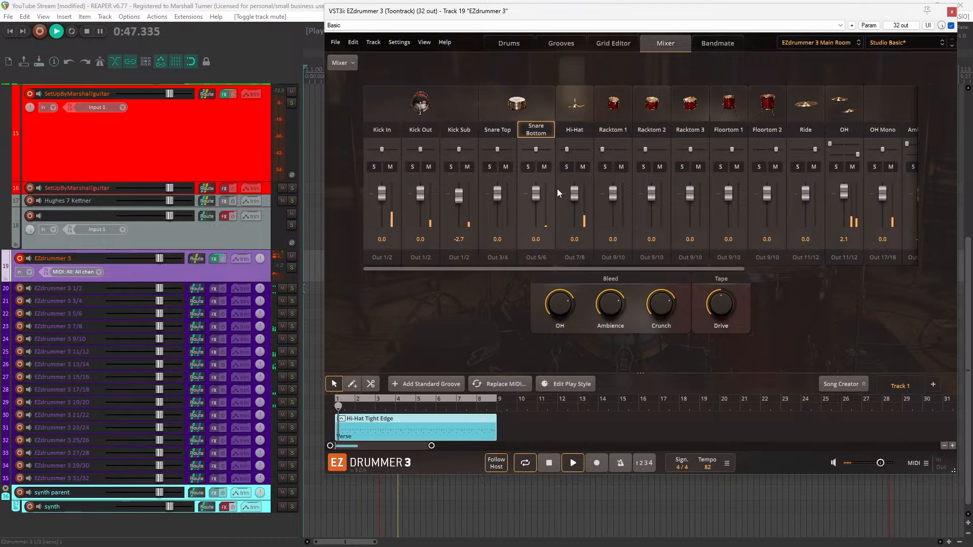
click(544, 167)
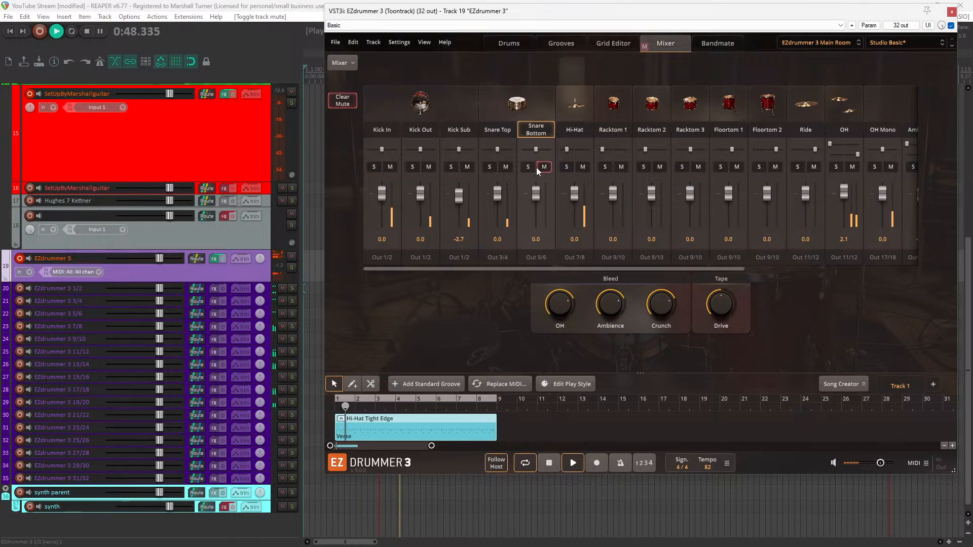
click(506, 167)
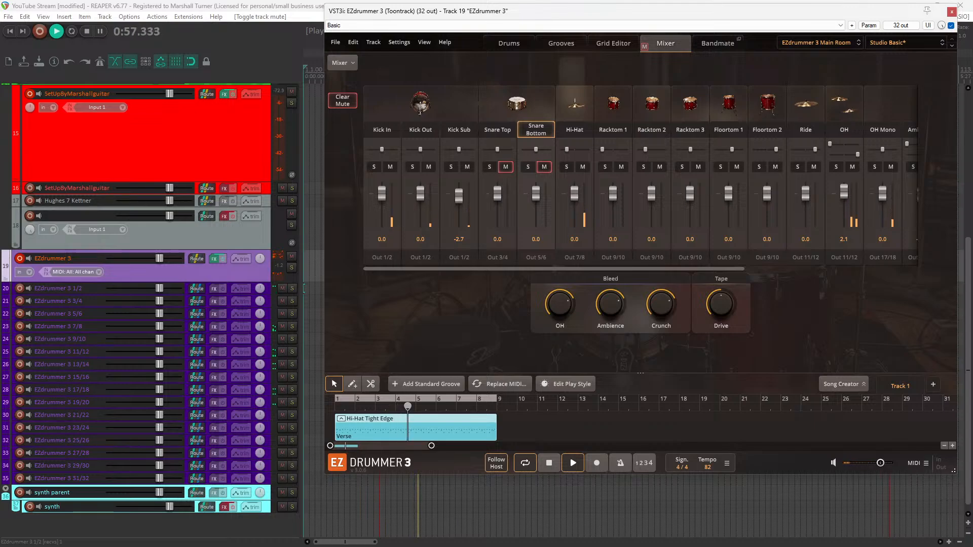
Increase the height of the project's tracks and place the EZdrummer window beside them so their meters stay visible
drag(797, 15, 655, 56)
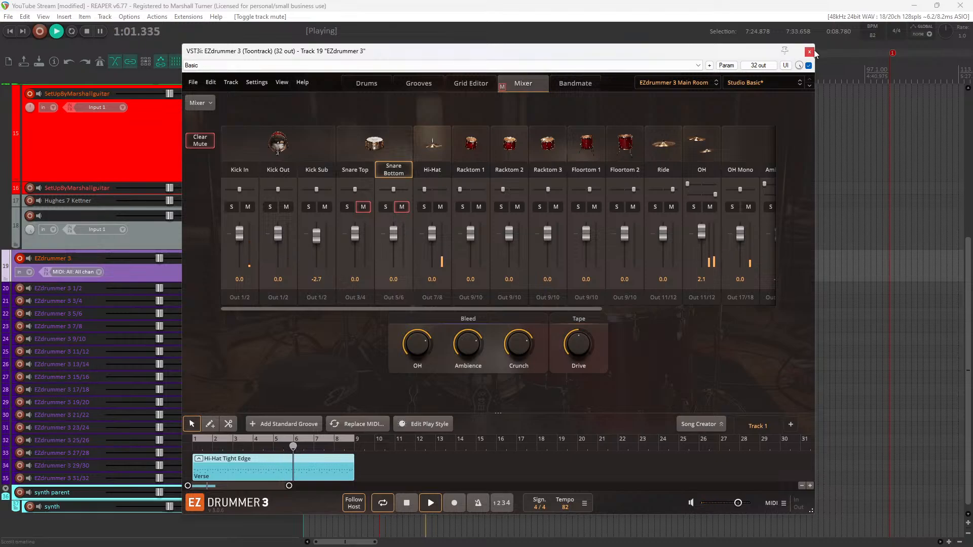
drag(650, 47, 748, 38)
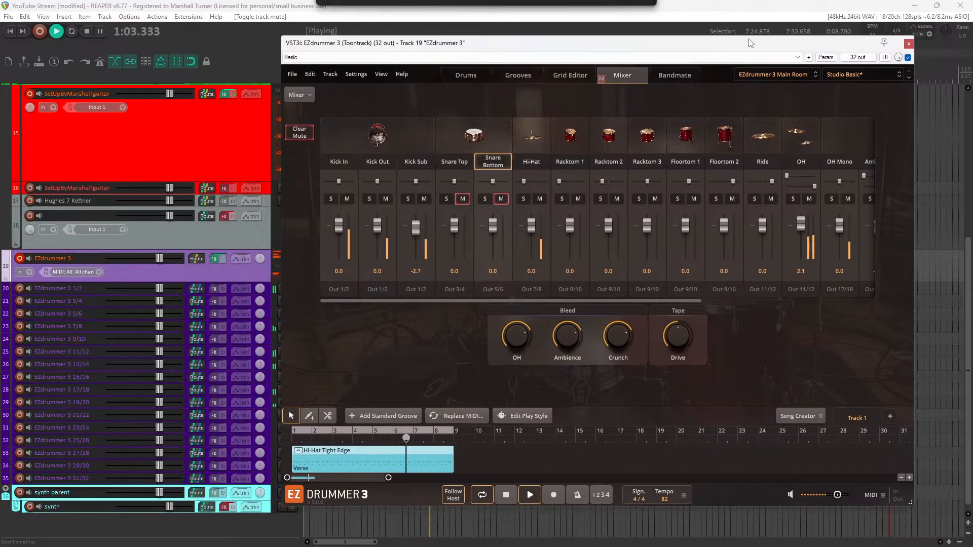
click(968, 522)
click(968, 522)
click(969, 523)
click(968, 523)
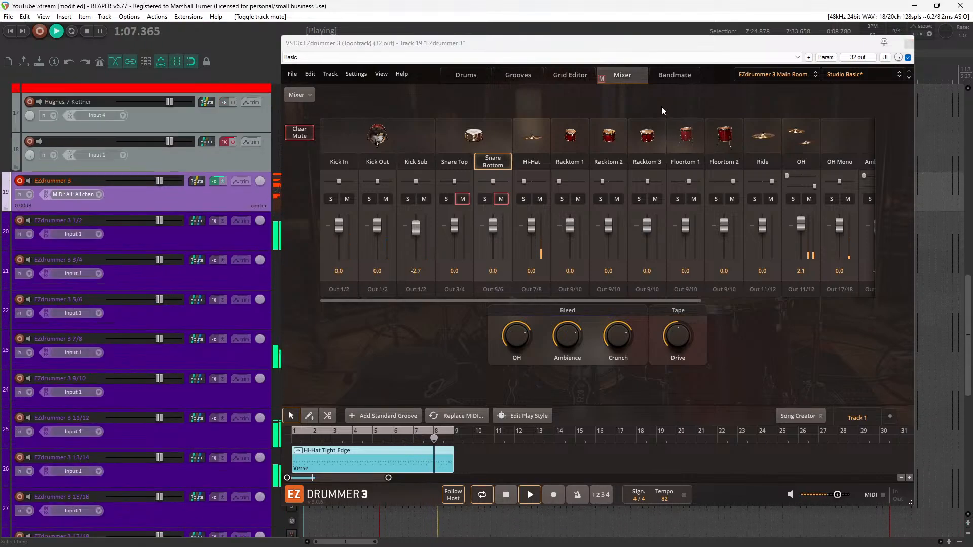
drag(605, 45, 688, 71)
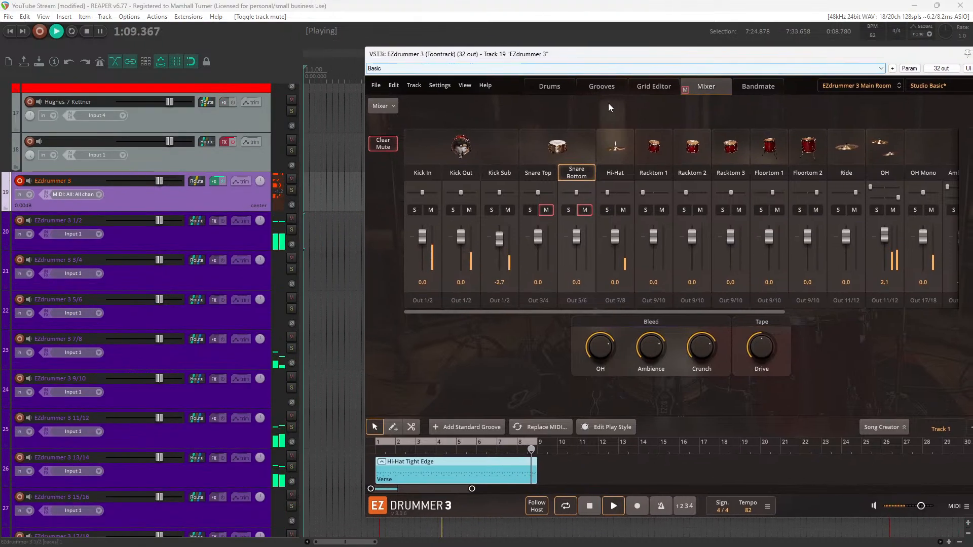
Unmute both snare channels, and audition volume changes on the EZdrummer 3 3/4 and 5/6 tracks, returning each fader to 0.00 dB
click(585, 210)
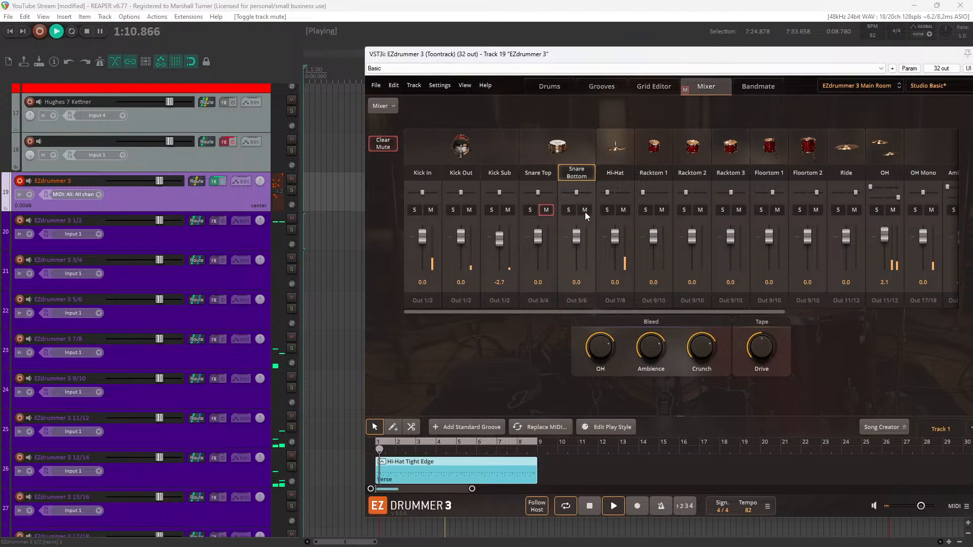
click(546, 210)
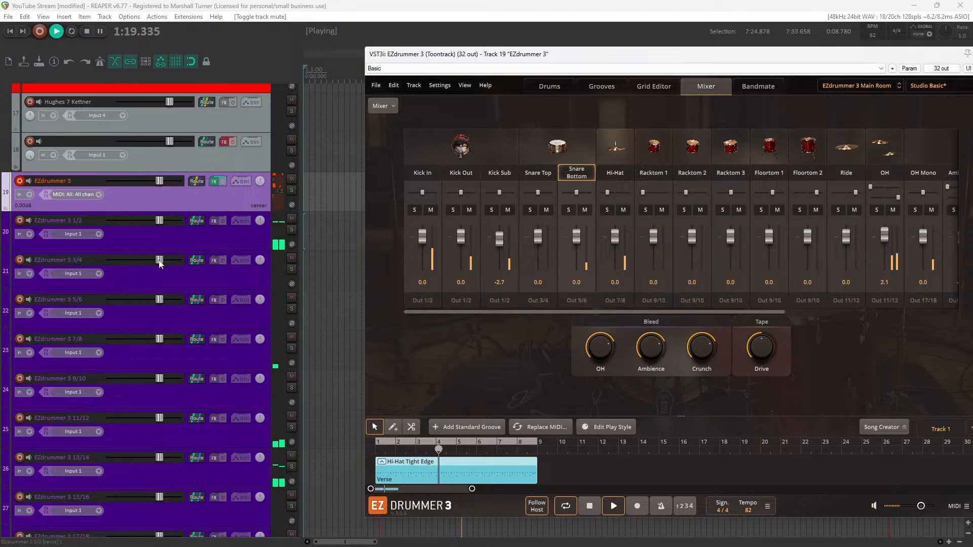
drag(159, 260, 167, 264)
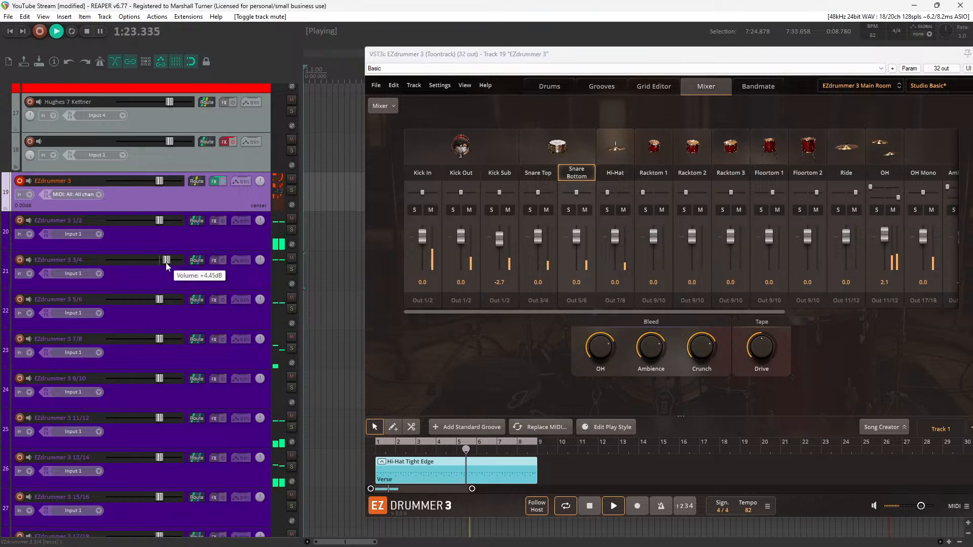
drag(166, 263, 159, 263)
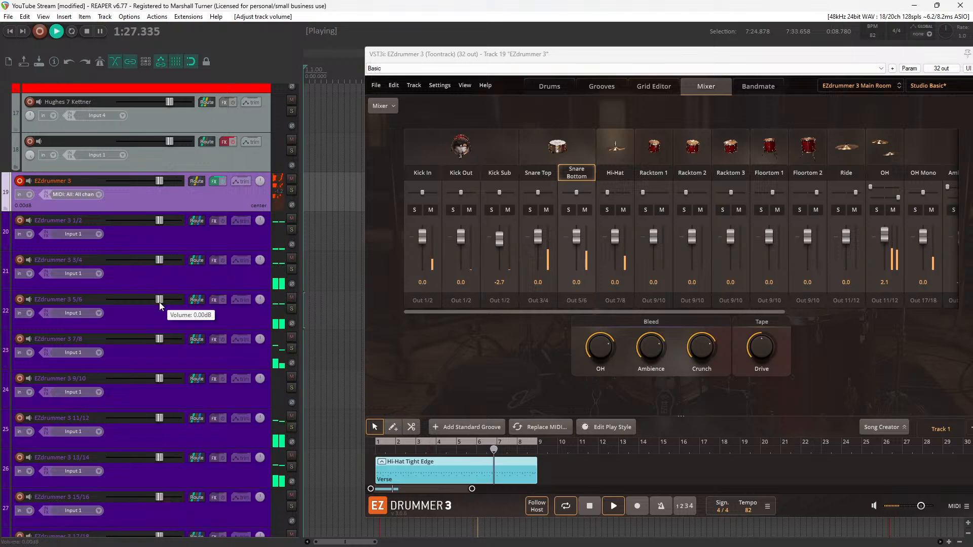
mouse_move(160, 303)
mouse_down()
mouse_move(168, 306)
mouse_move(120, 303)
mouse_move(152, 313)
mouse_up()
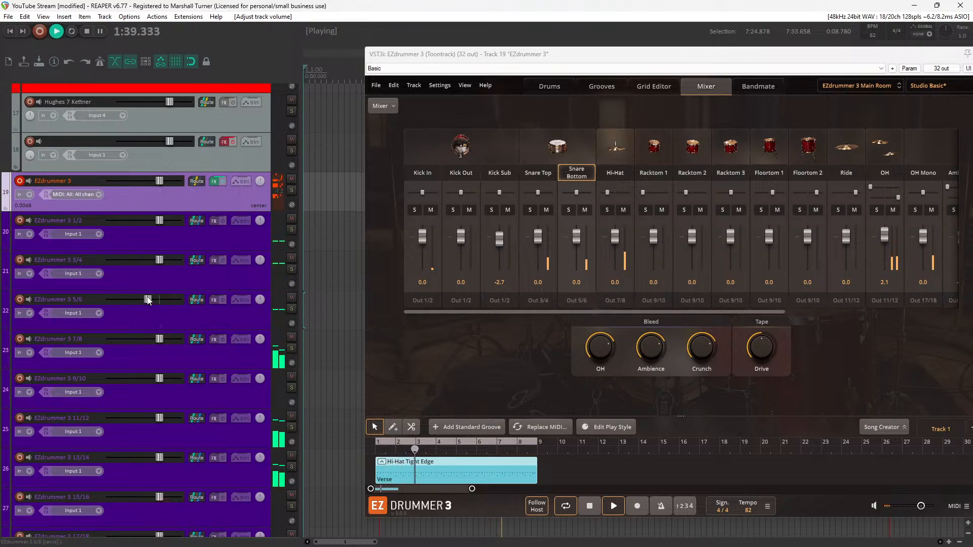
double_click(147, 298)
Mute and unmute the EZdrummer 3 7/8 track twice during playback to audition the hi-hat output
scroll(259, 306, down, 2)
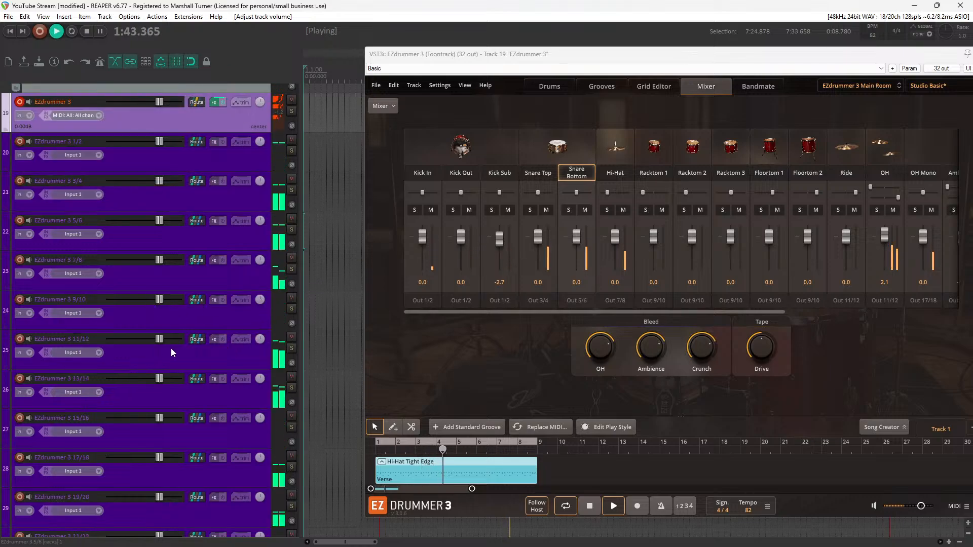
click(292, 259)
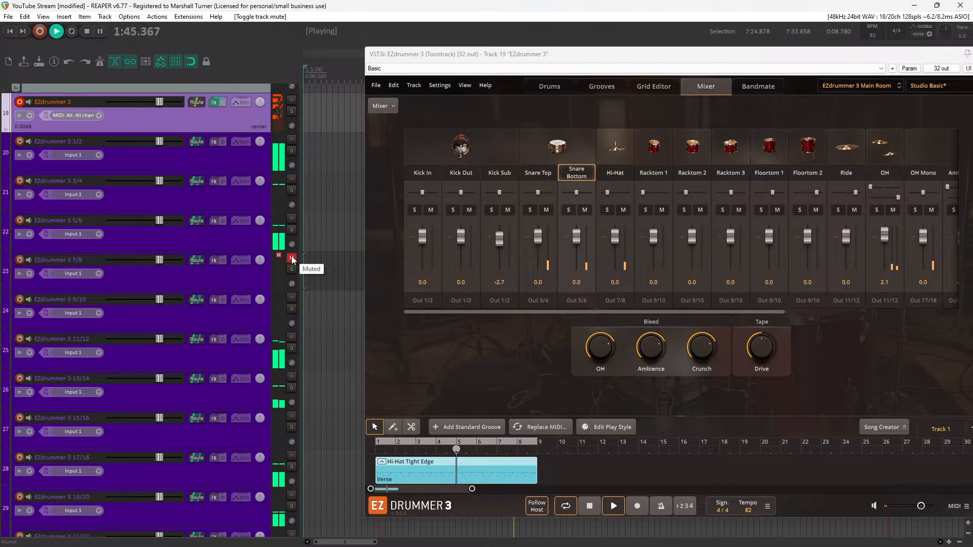
click(292, 259)
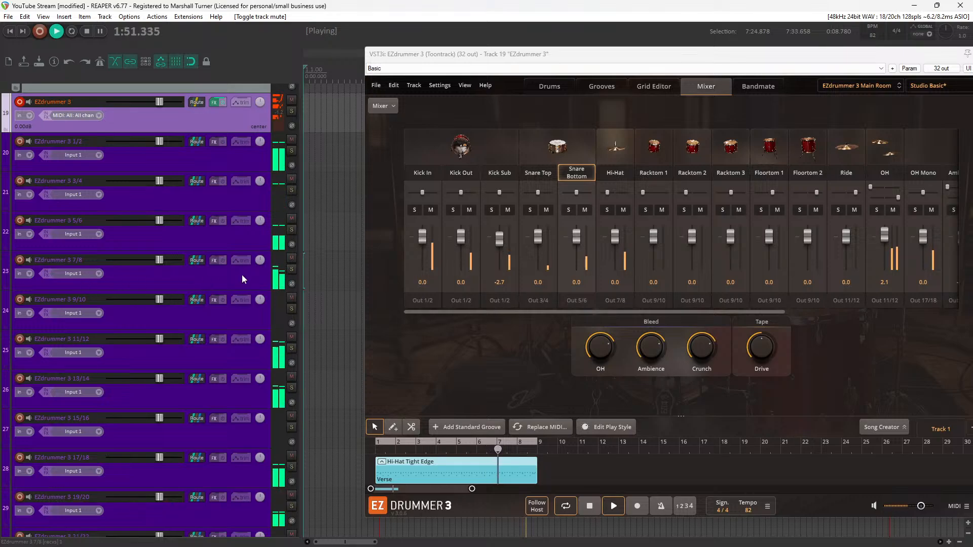
click(292, 259)
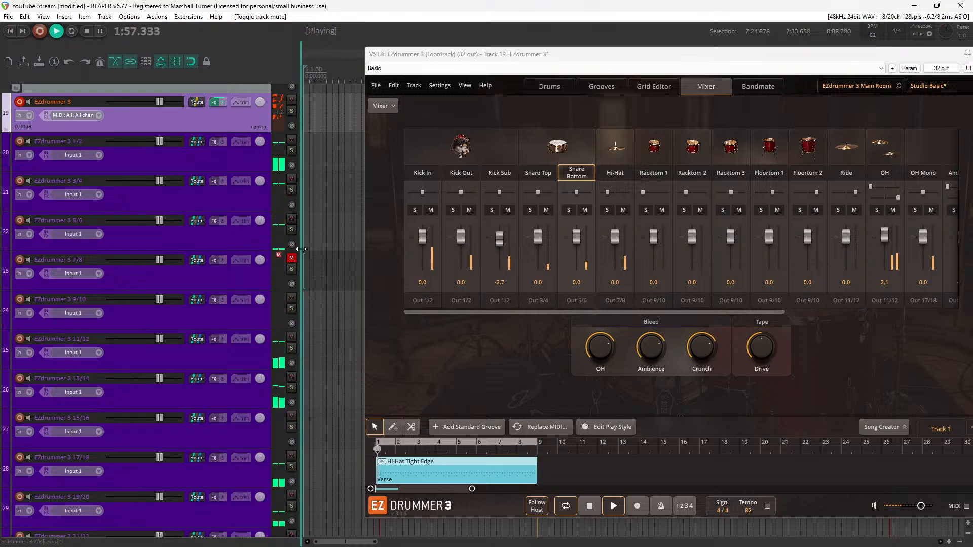
click(293, 258)
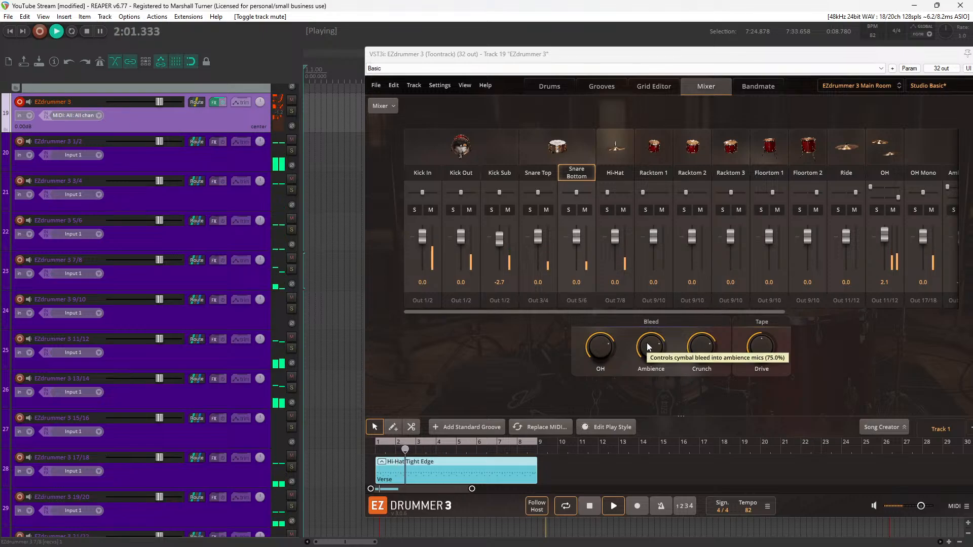
Lower the hi-hat's OH and Ambience bleed, turn its Crunch bleed and Tape Drive fully down during playback, and stop the transport
drag(647, 343, 648, 380)
drag(613, 345, 613, 396)
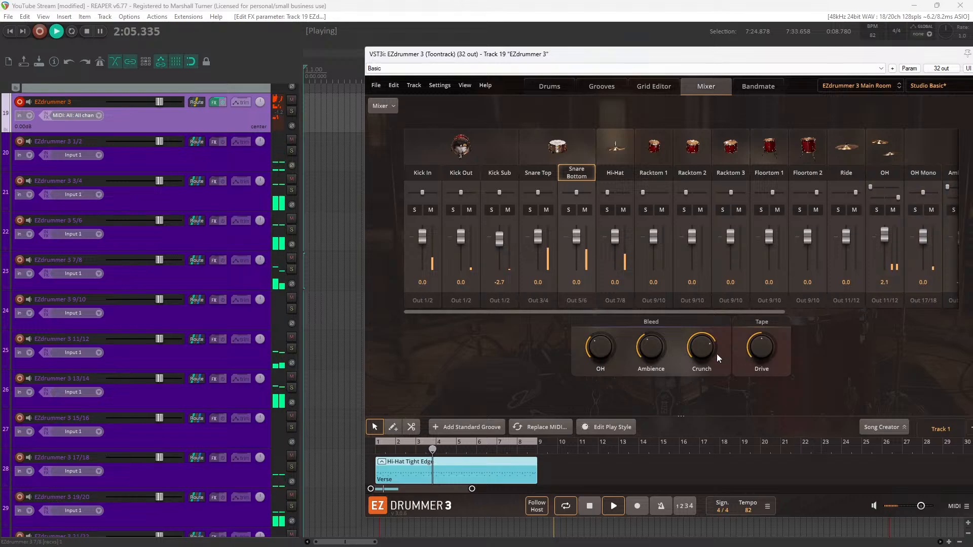
drag(704, 346, 732, 439)
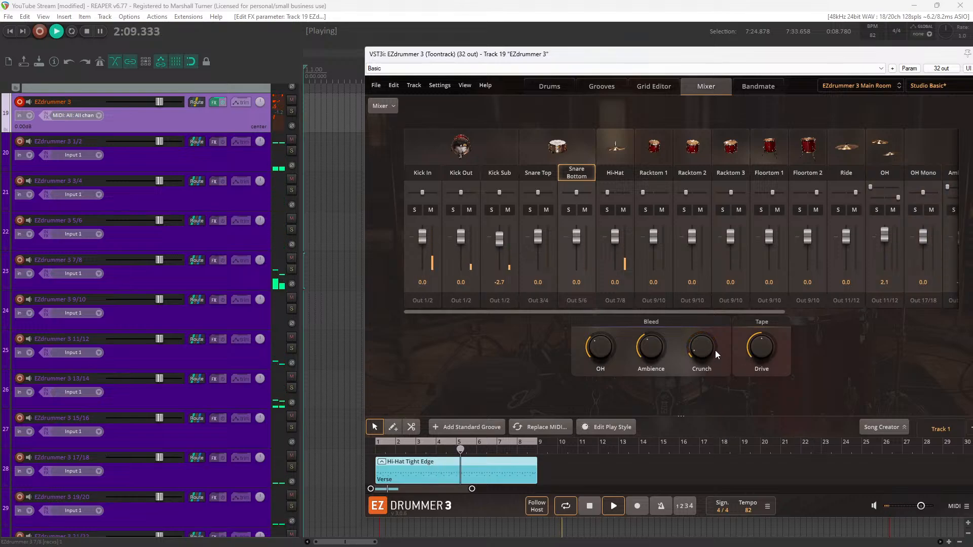
drag(713, 351, 806, 456)
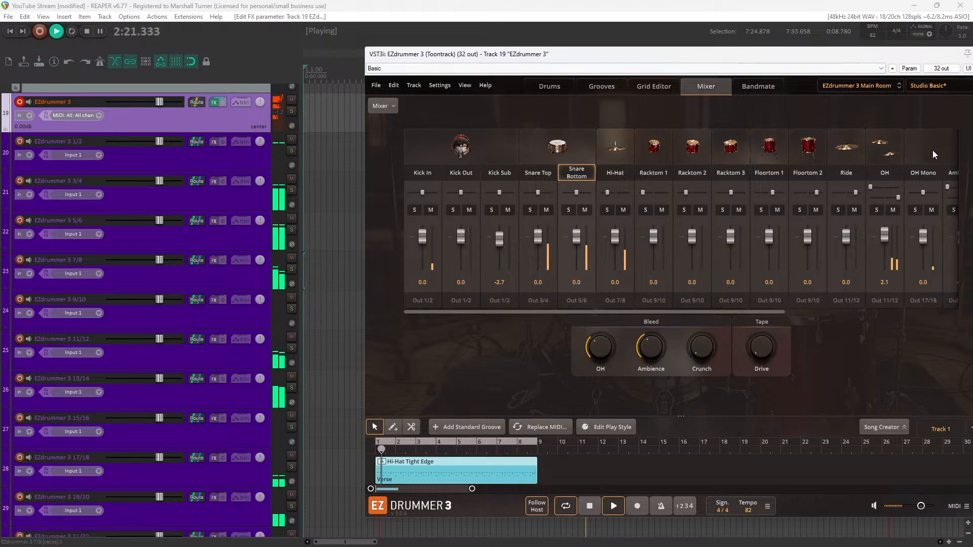
click(89, 31)
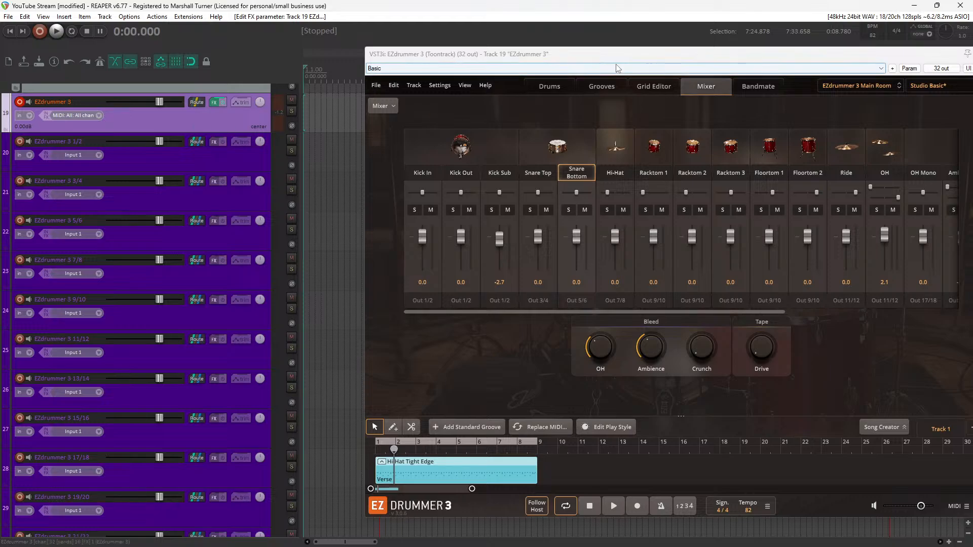
Move the EZdrummer window back over the tracks so it is fully visible, and return its song playhead to the start
drag(620, 61, 434, 61)
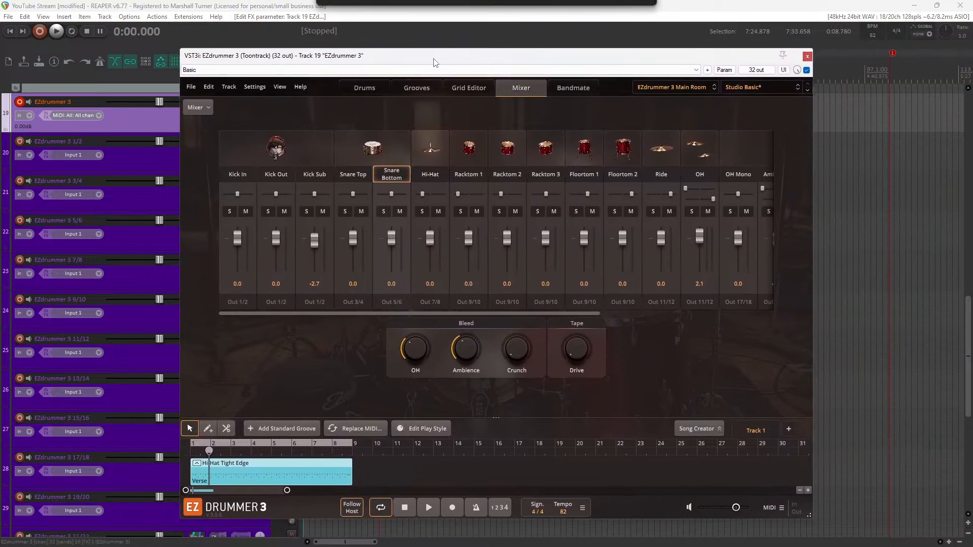
click(406, 509)
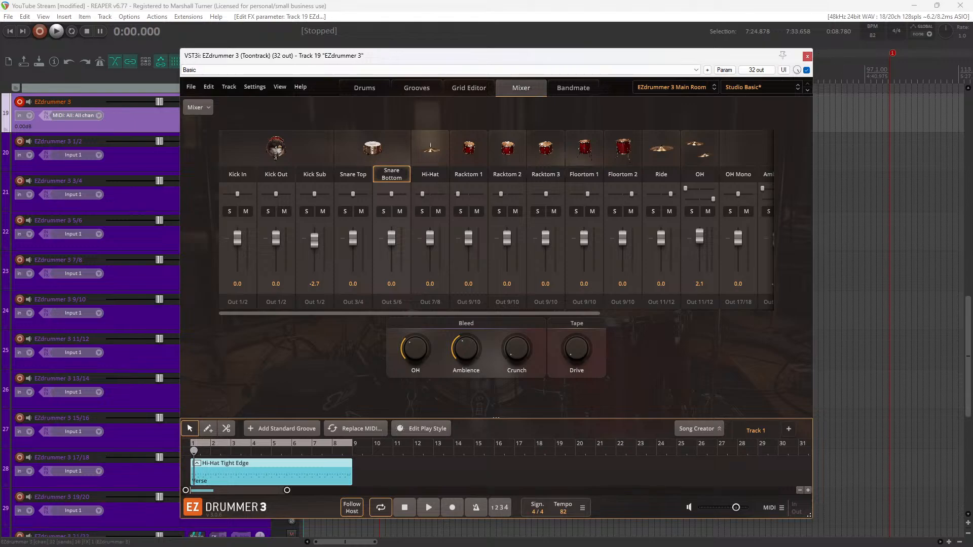
click(695, 71)
click(696, 54)
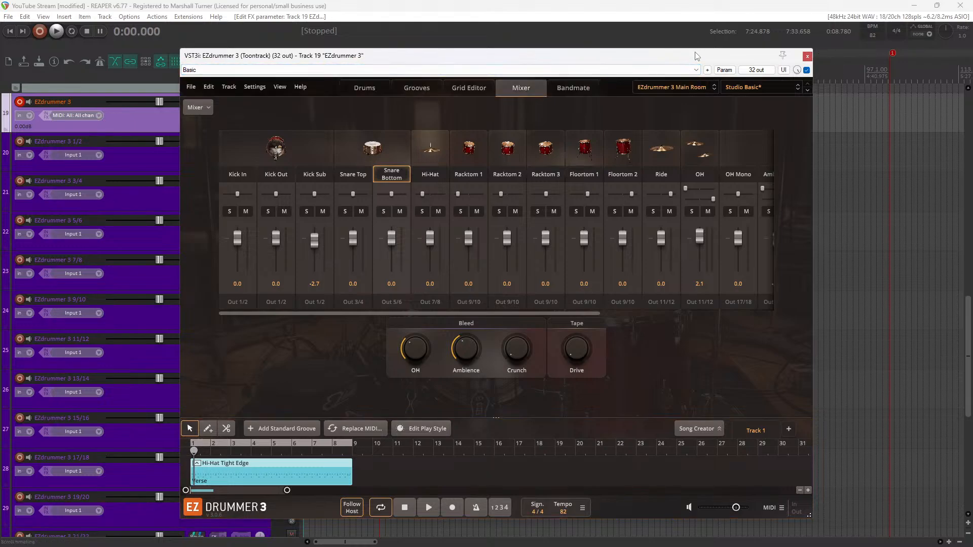
Remove the "pre chorus" marker from the project timeline and return the edit cursor to the project start
drag(718, 60, 645, 116)
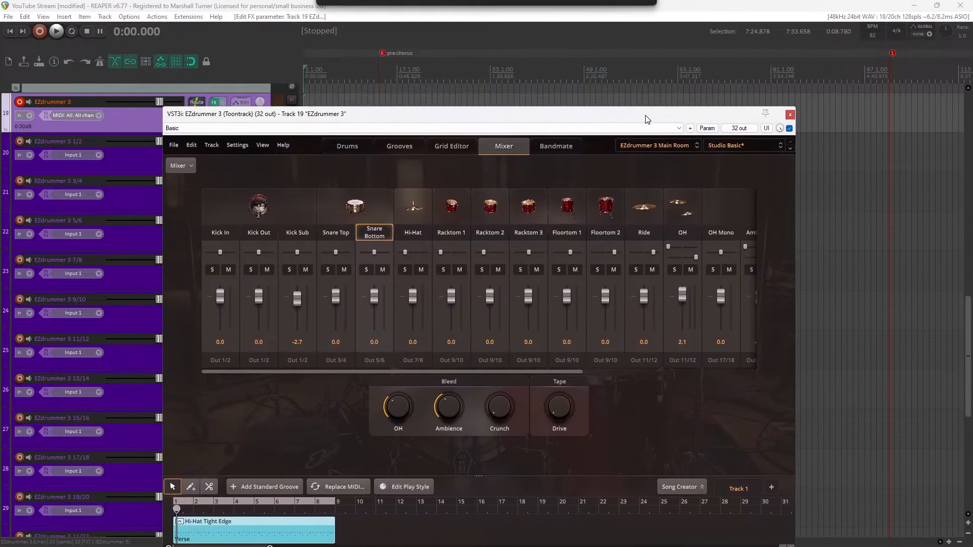
click(384, 55)
right_click(385, 54)
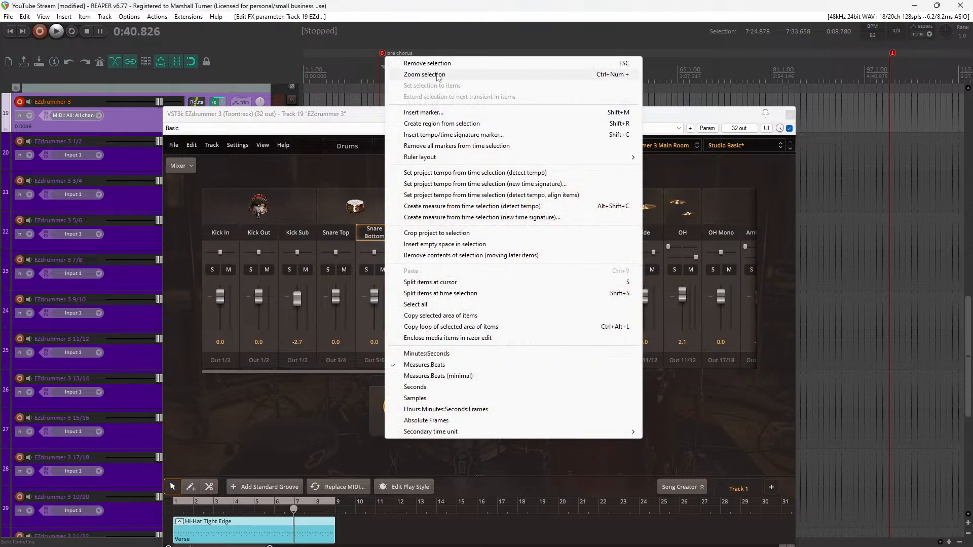
right_click(381, 54)
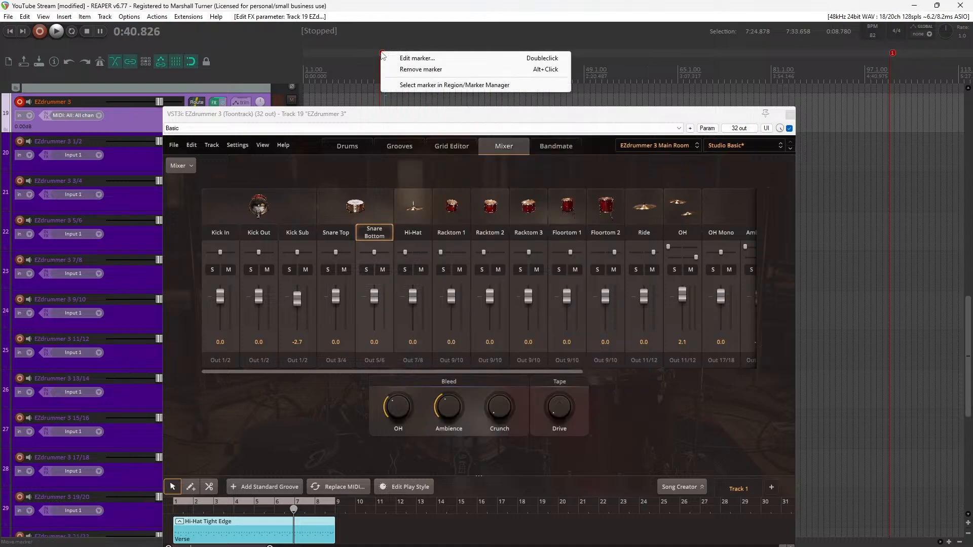
click(423, 70)
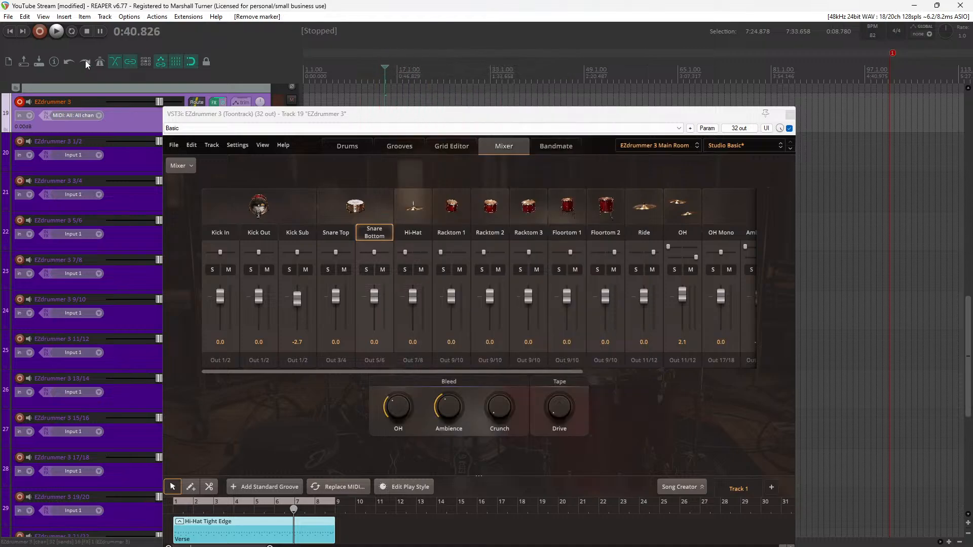
click(9, 32)
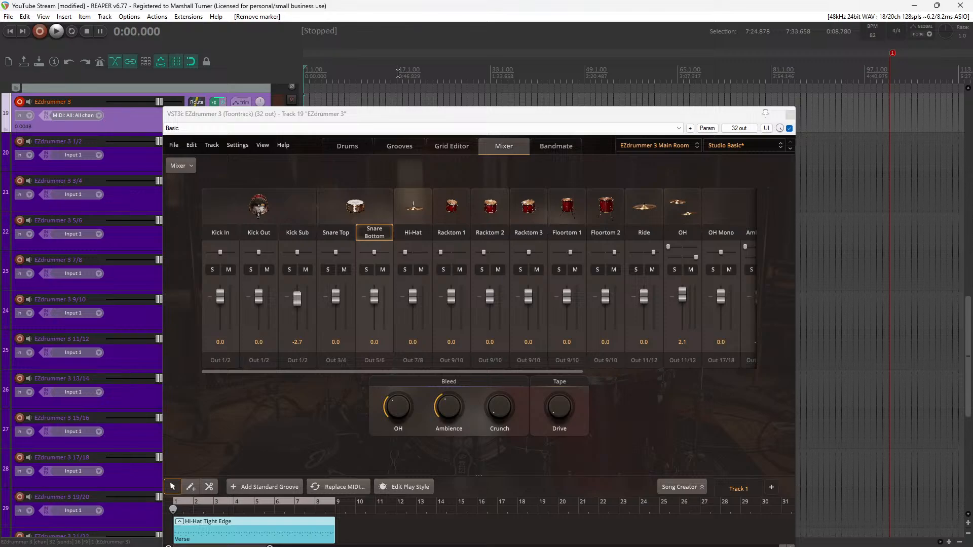
Show EZdrummer's drum kit view with the window fully on screen, and inspect the snare drum's options for alternative models
click(356, 147)
drag(419, 119, 406, 52)
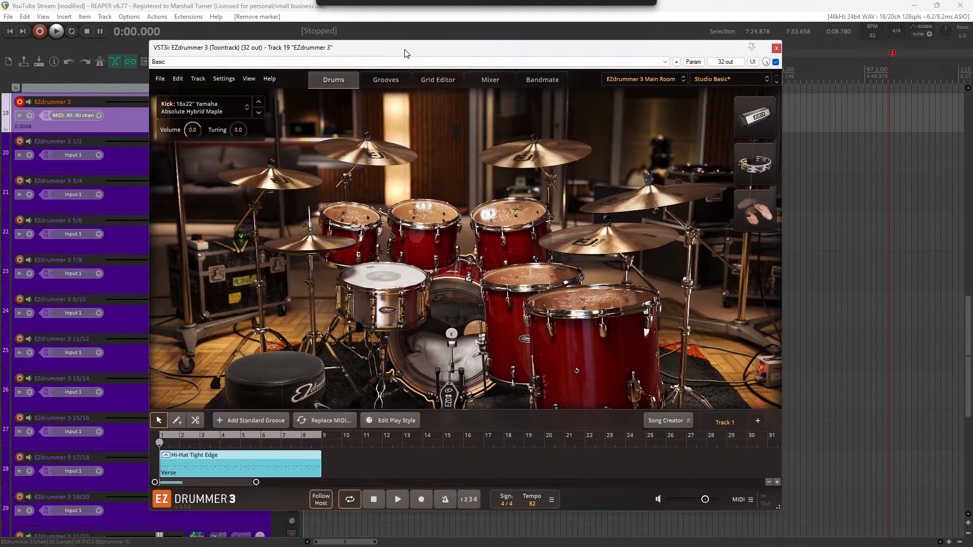
click(401, 284)
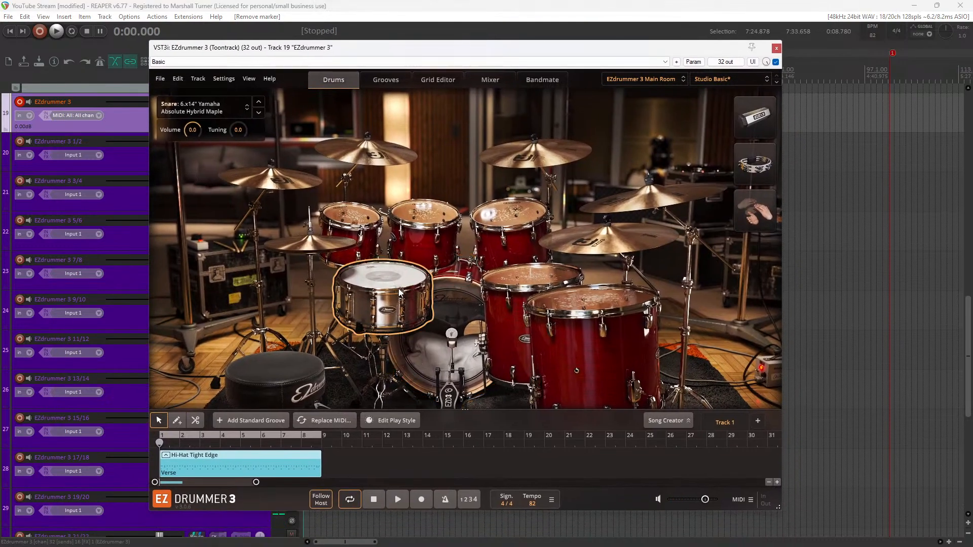
right_click(400, 293)
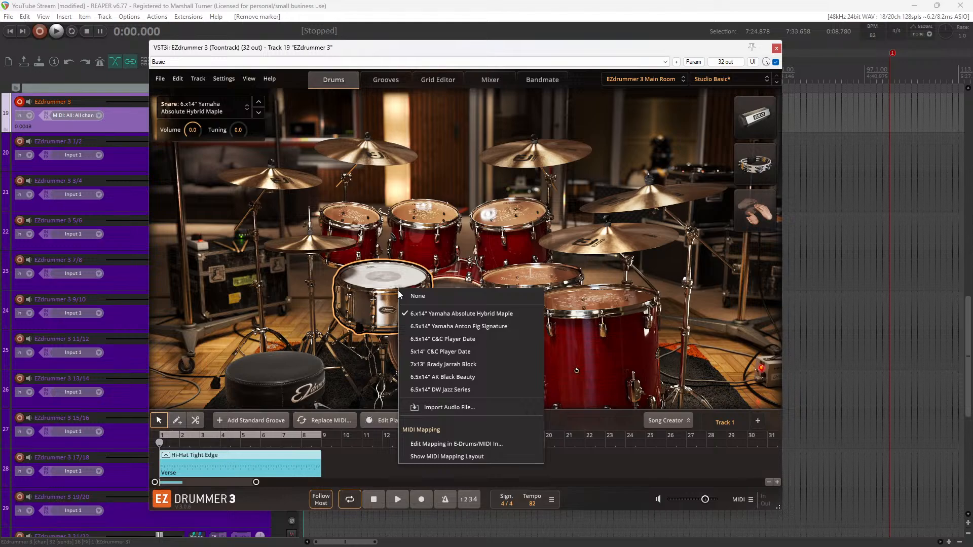
click(392, 288)
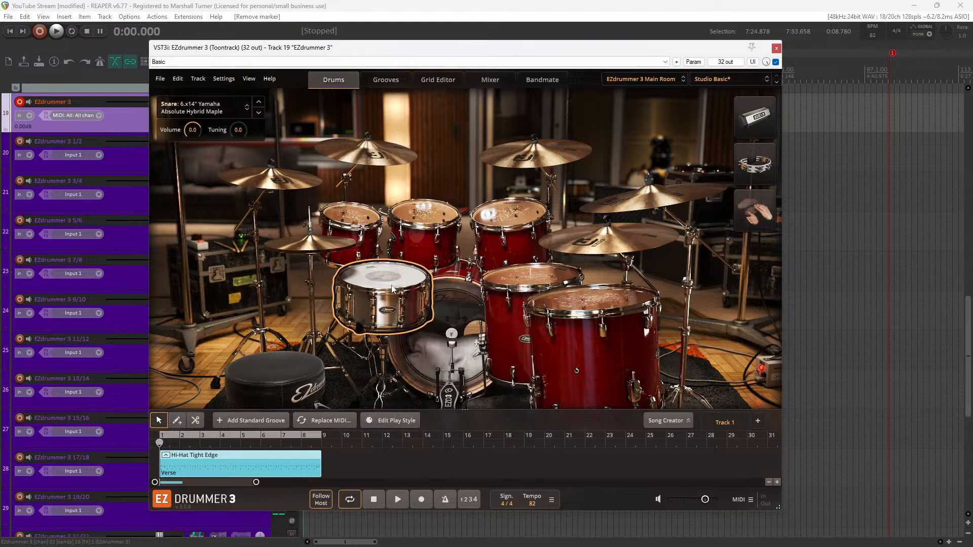
right_click(393, 288)
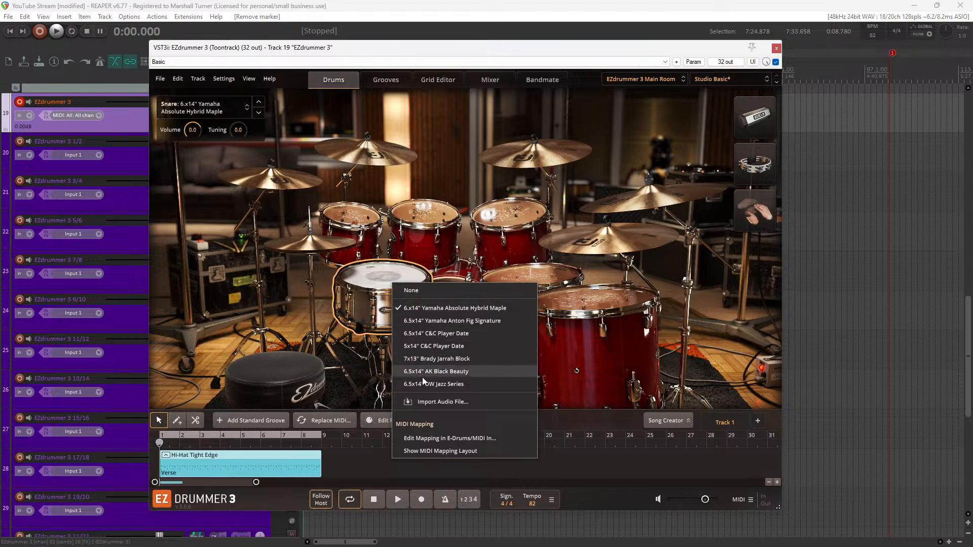
click(377, 300)
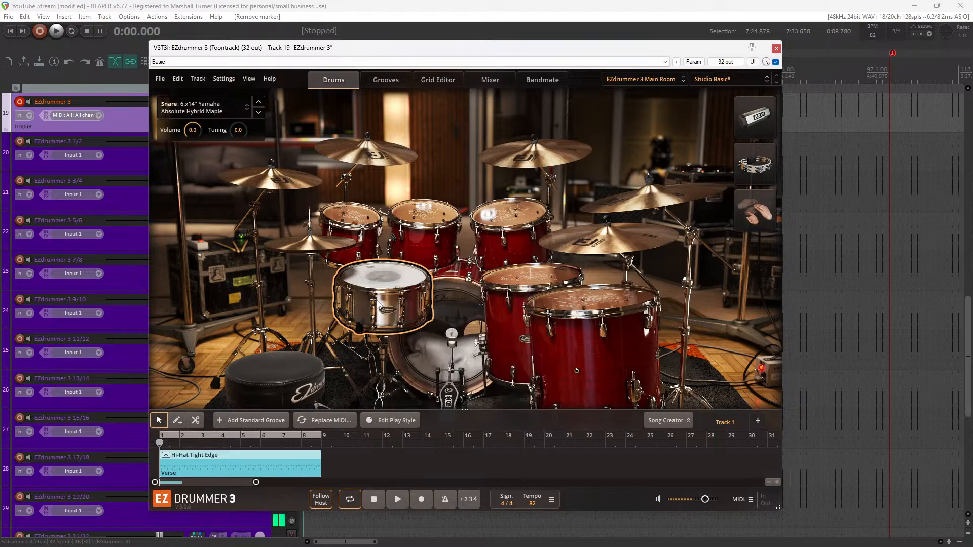
right_click(387, 304)
click(389, 295)
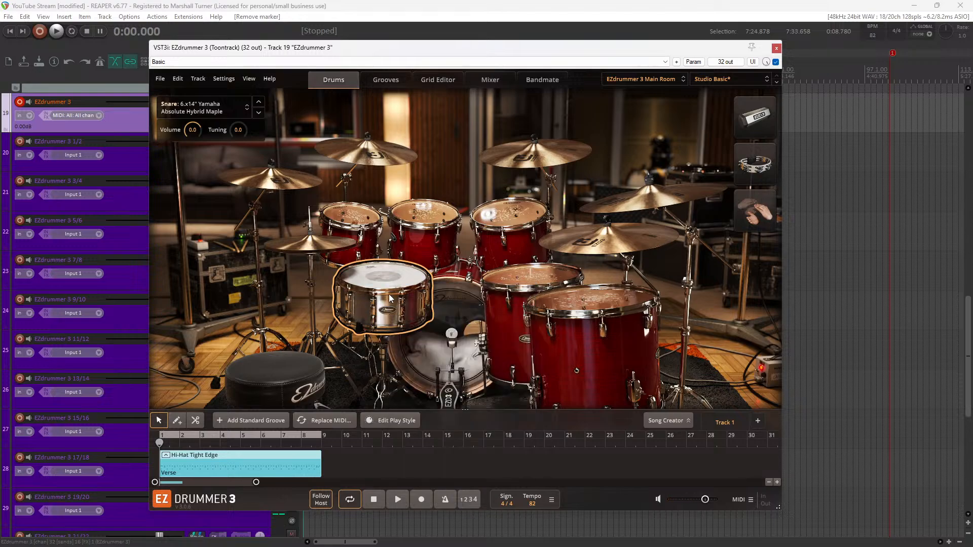
Audition the current snare by striking its head and shell at several spots in the kit view
click(390, 280)
click(398, 305)
click(396, 331)
click(385, 272)
click(385, 274)
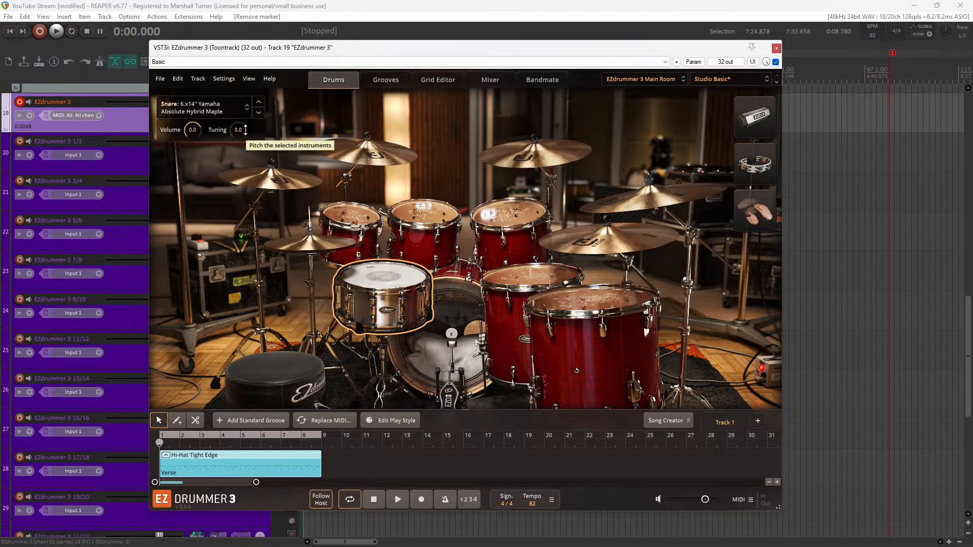
Open the snare's instrument list and set its preview articulation to Rimshot
click(246, 110)
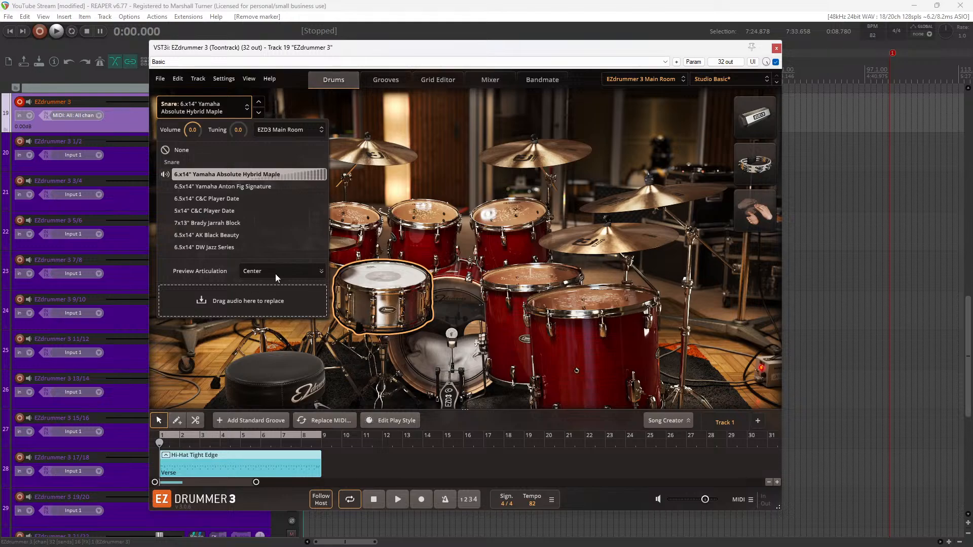
click(317, 272)
click(214, 299)
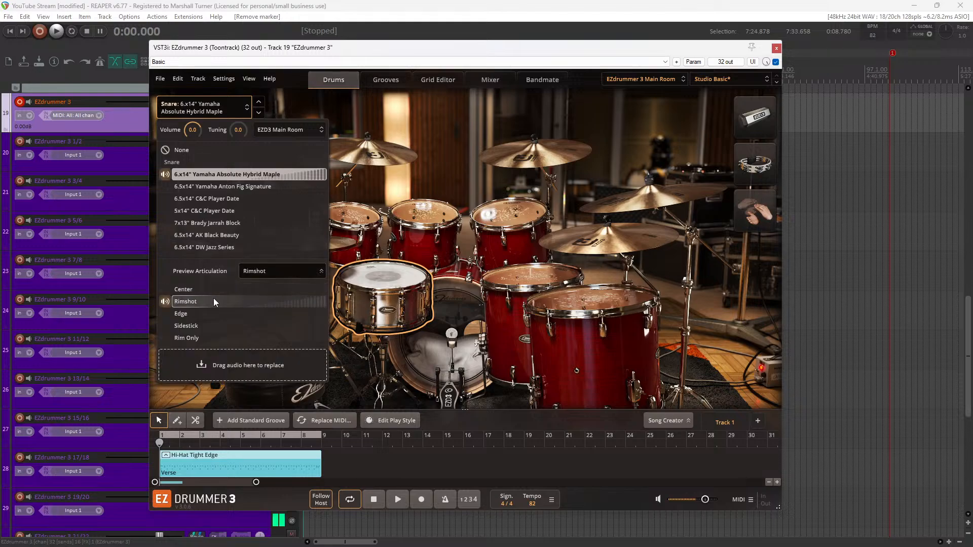
click(188, 301)
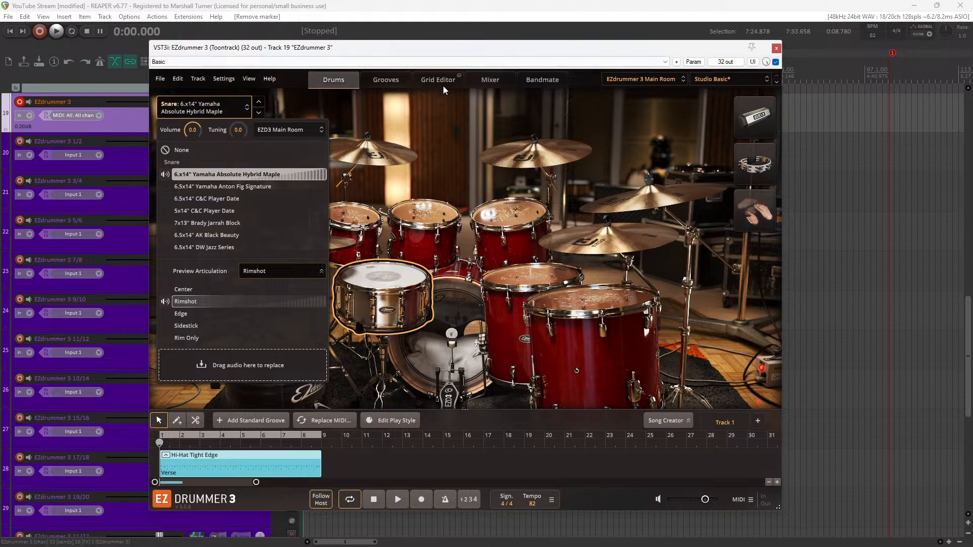
Look at the groove browser, return to the drum kit view, and review the snare's replacement and audio import options
click(386, 79)
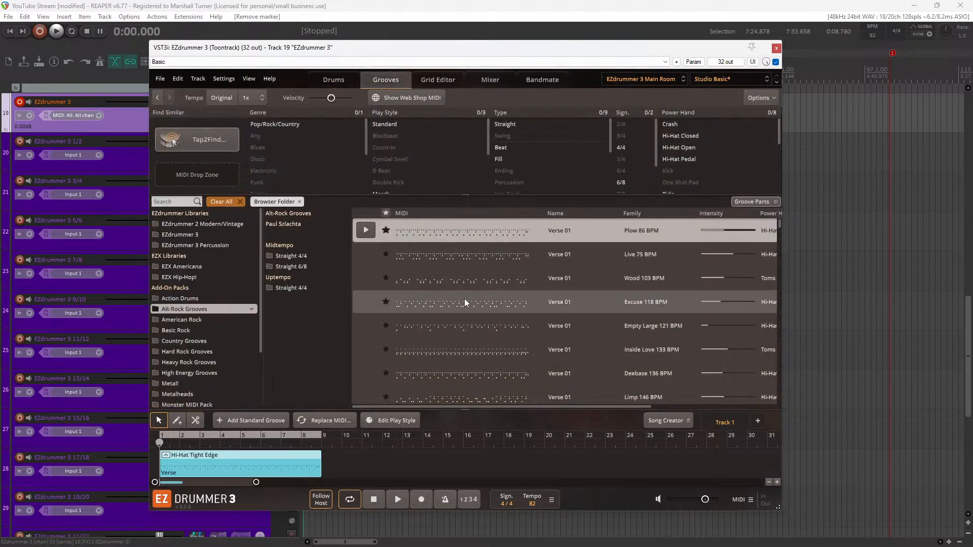
click(334, 80)
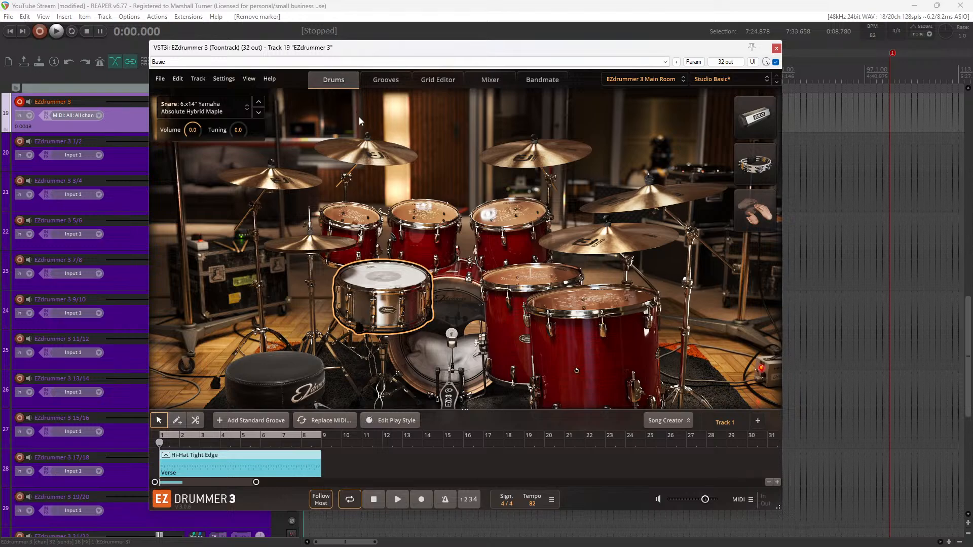
click(383, 278)
right_click(390, 288)
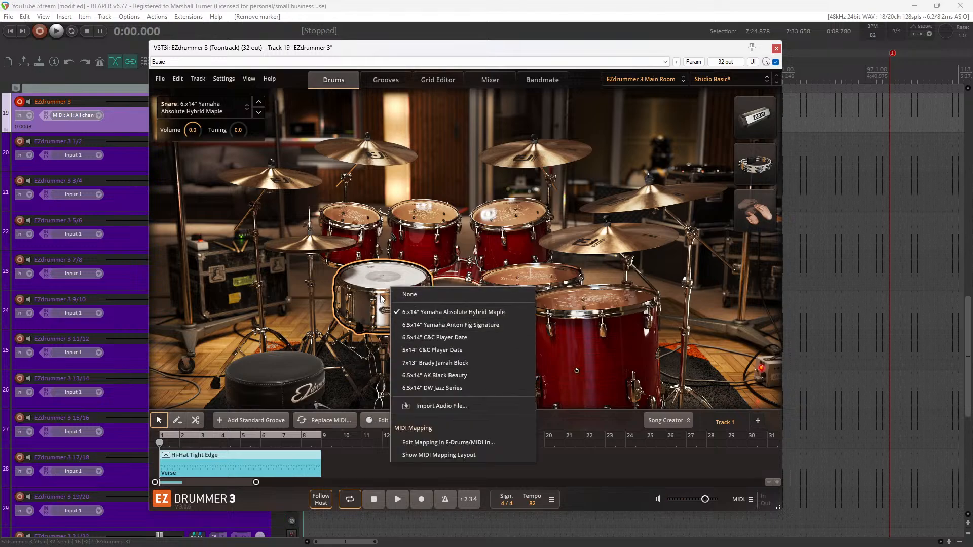
click(380, 294)
click(385, 289)
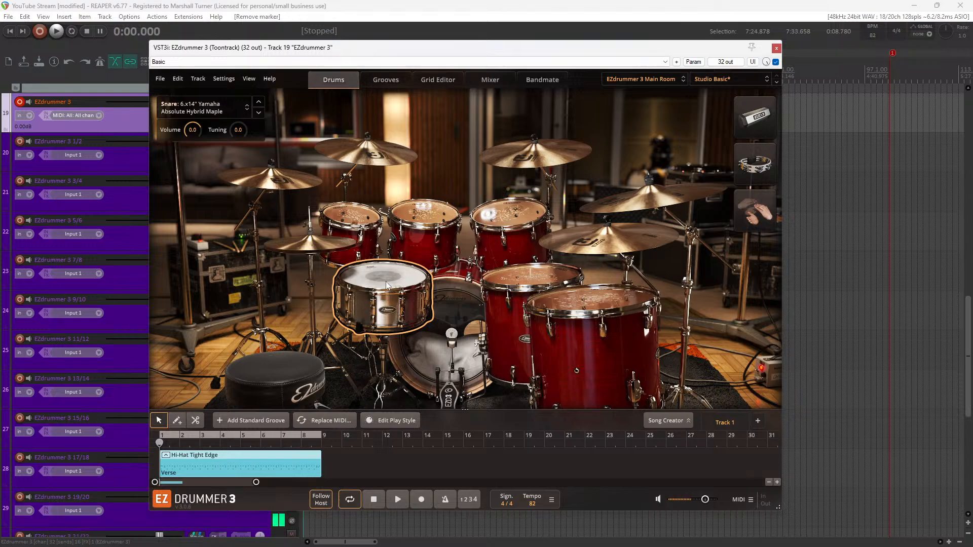
right_click(387, 284)
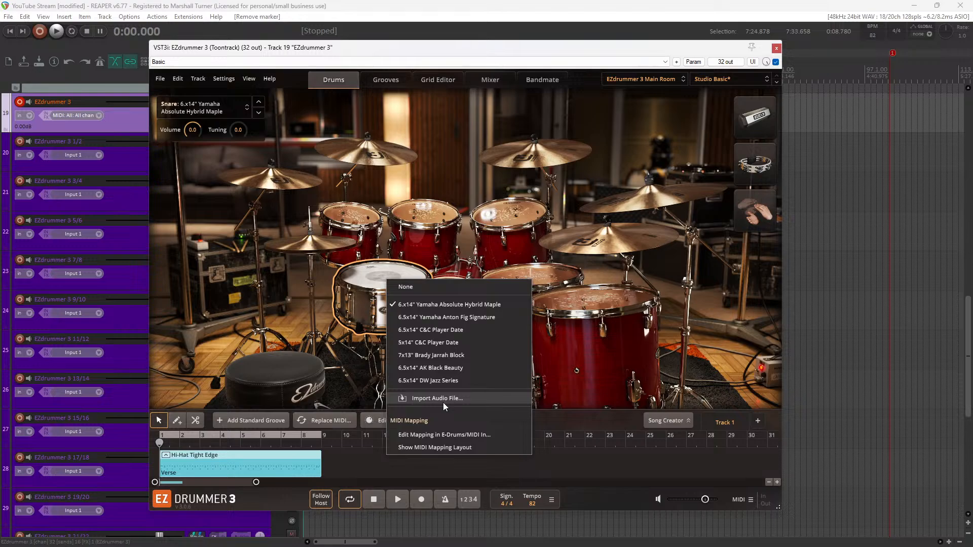
Reopen the snare's instrument list and audition the Rimshot preview articulation
click(236, 109)
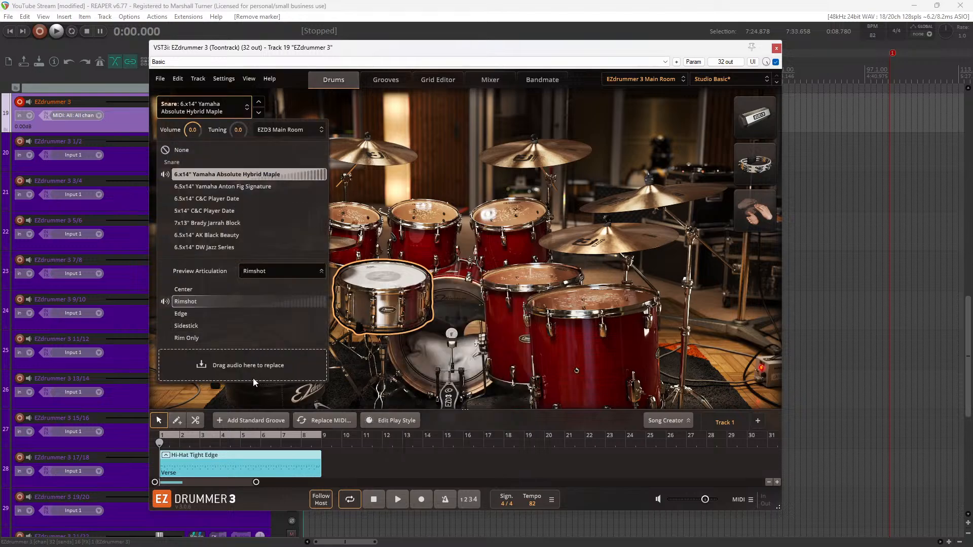
click(209, 302)
click(218, 303)
click(240, 105)
click(238, 105)
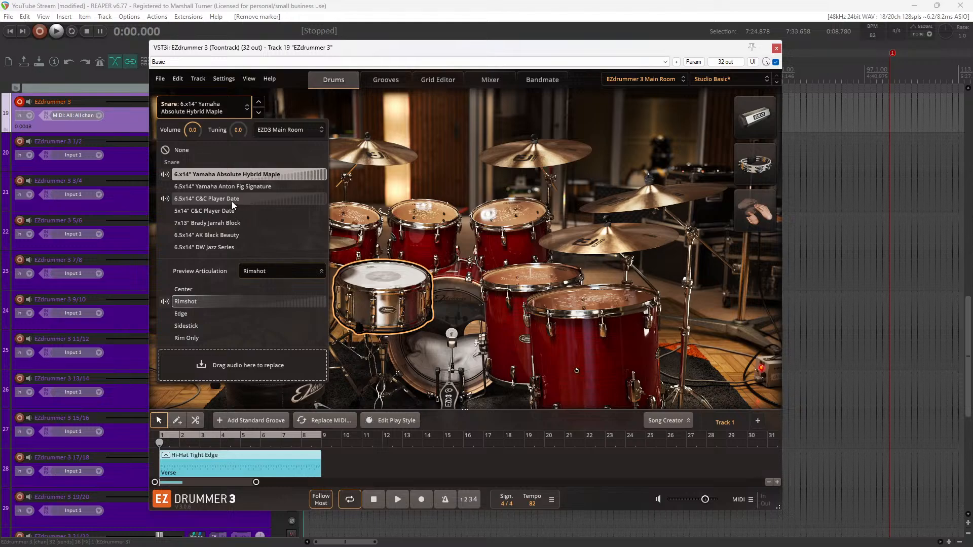
Swap the snare through Yamaha Anton Fig Signature, 6.5x14" C&C Player Date and DW Jazz Series to 7x13" Brady Jarrah Block, previewing Center and Rimshot
click(234, 188)
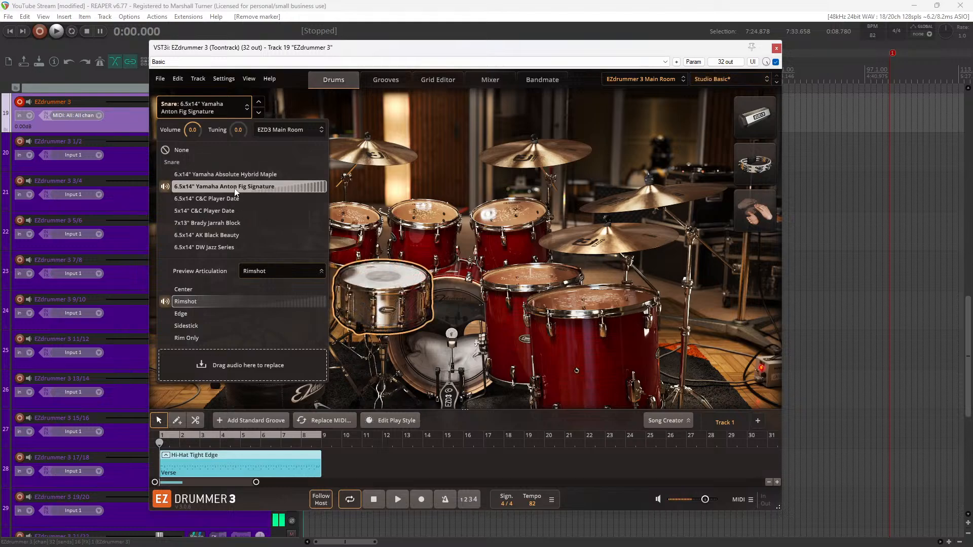
click(206, 288)
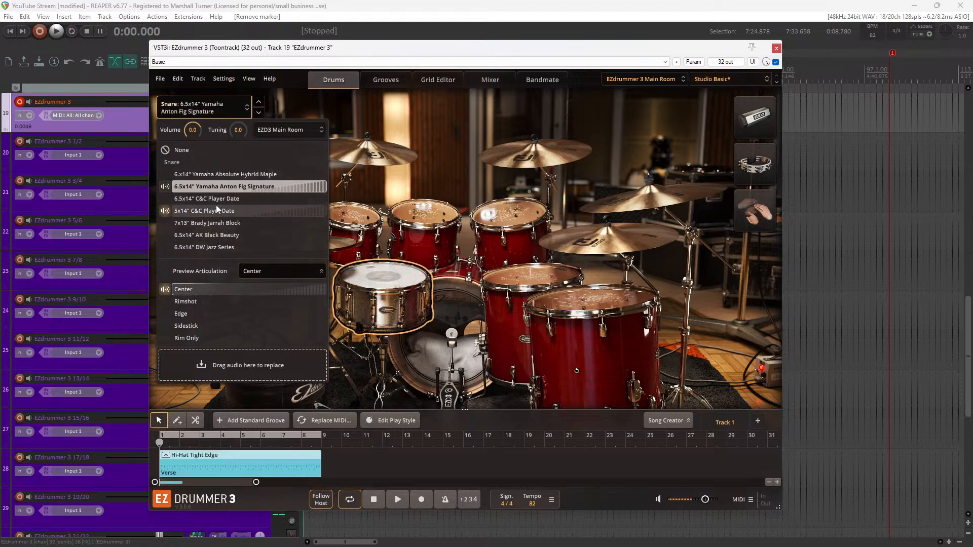
click(216, 199)
click(204, 247)
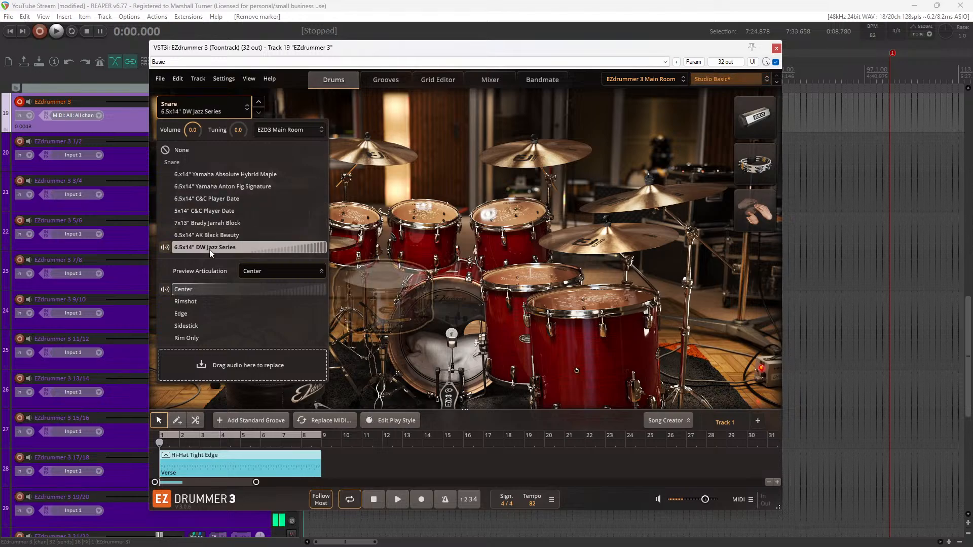
click(193, 304)
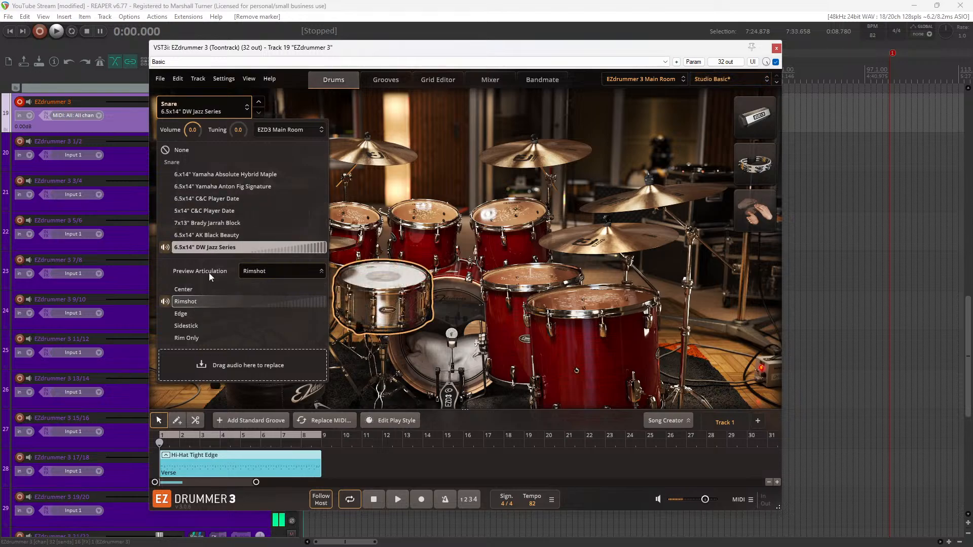
click(216, 223)
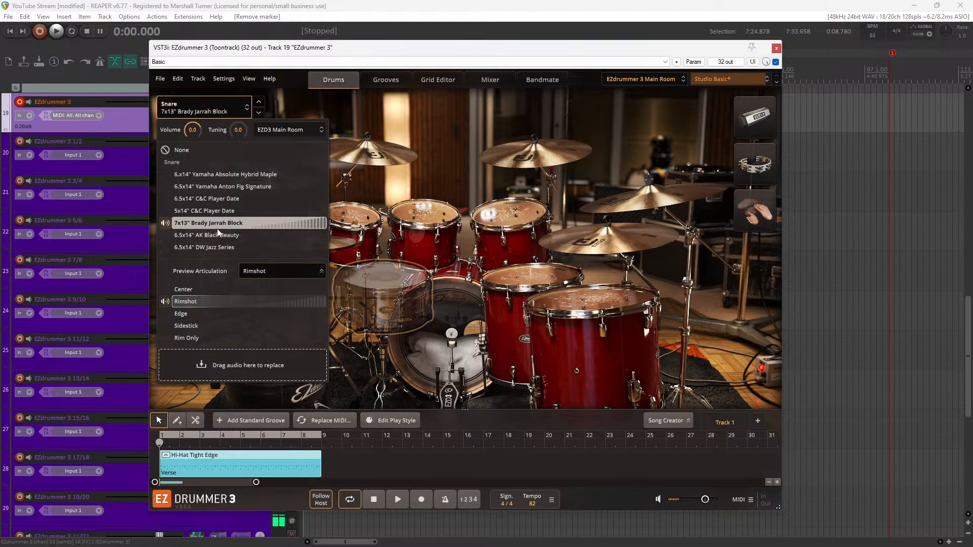
Audition the Edge and Rimshot preview articulations of the 7x13" Brady Jarrah Block snare and close its instrument list
click(199, 314)
click(199, 301)
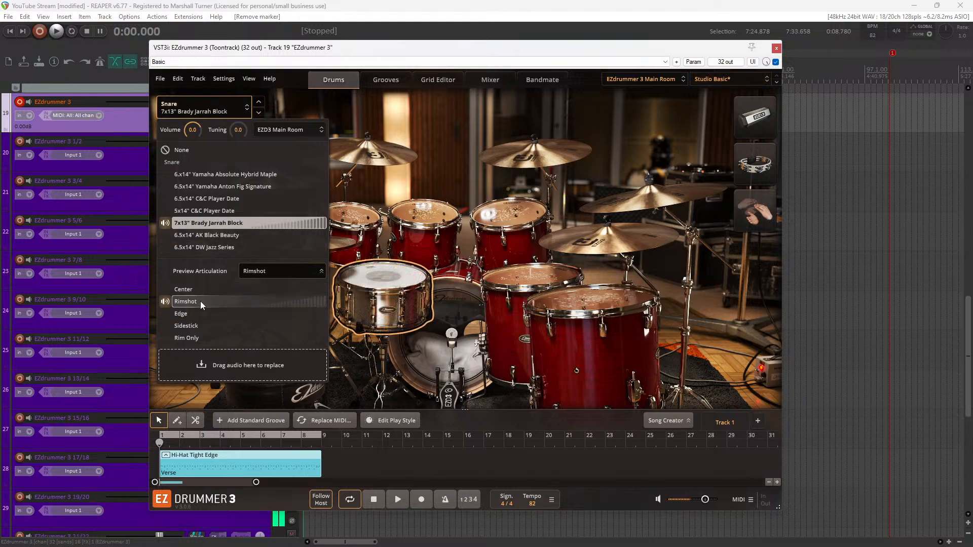
click(199, 312)
click(200, 302)
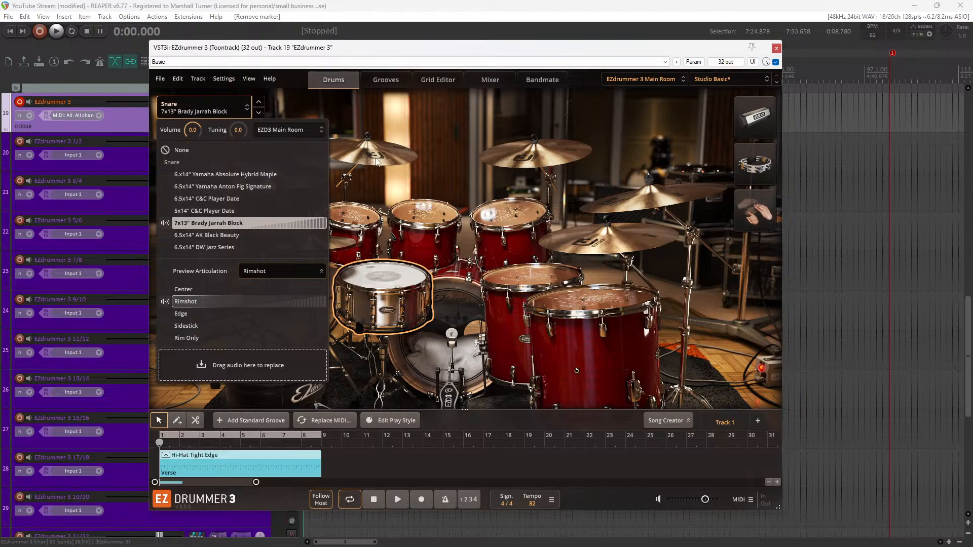
click(402, 275)
Look at the available sound libraries, switch to the Grid Editor, and lower the velocities of the snare notes
click(668, 80)
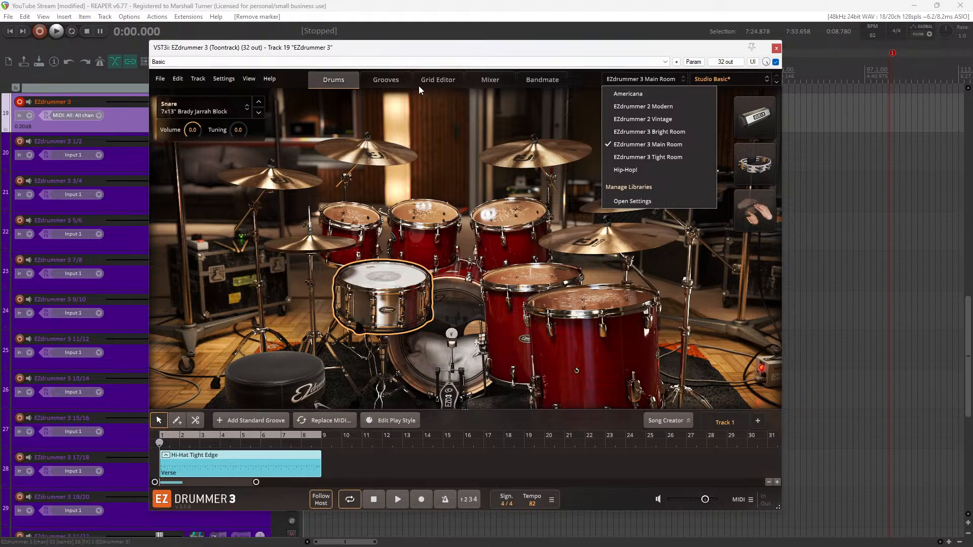
click(442, 80)
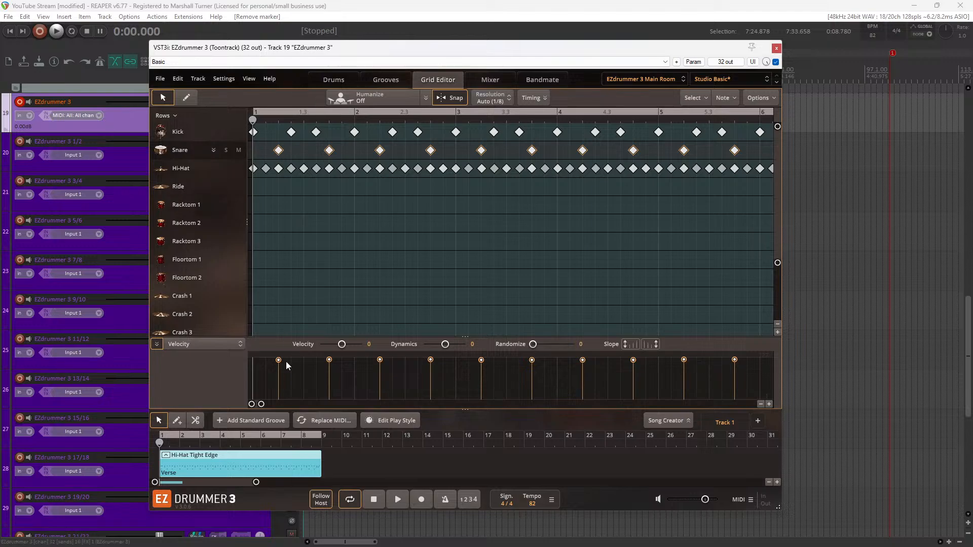
drag(278, 361, 279, 375)
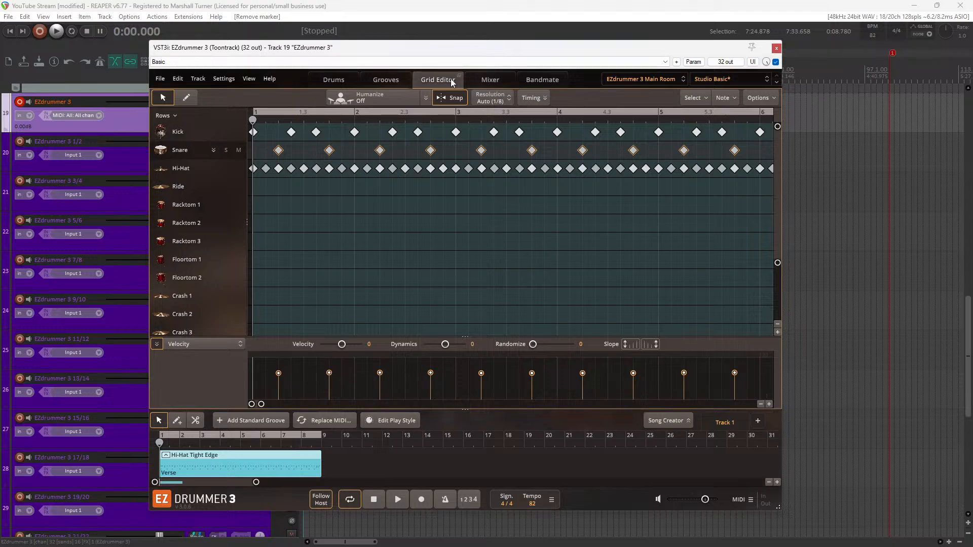
Show the grid's timing controls and switch Humanize on and back off to compare the snare velocities
click(538, 102)
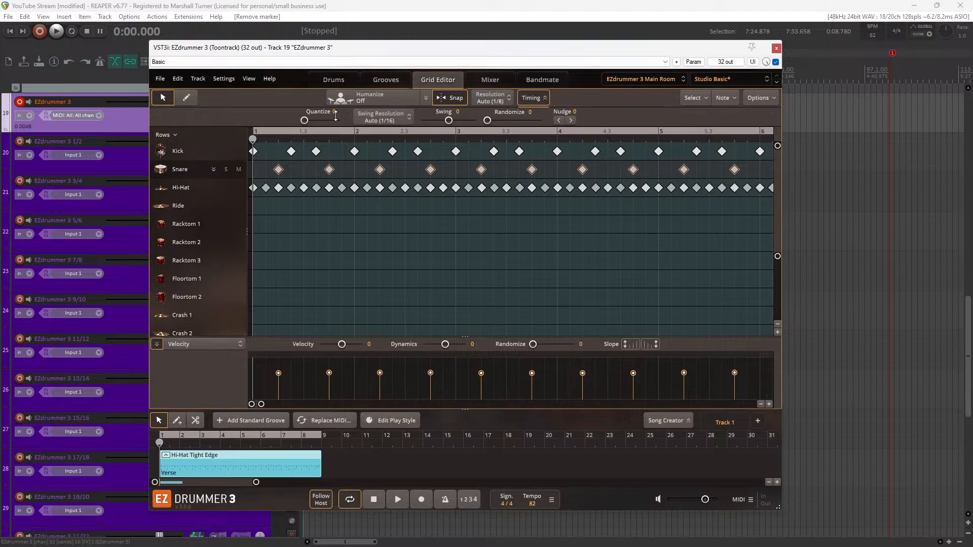
click(380, 96)
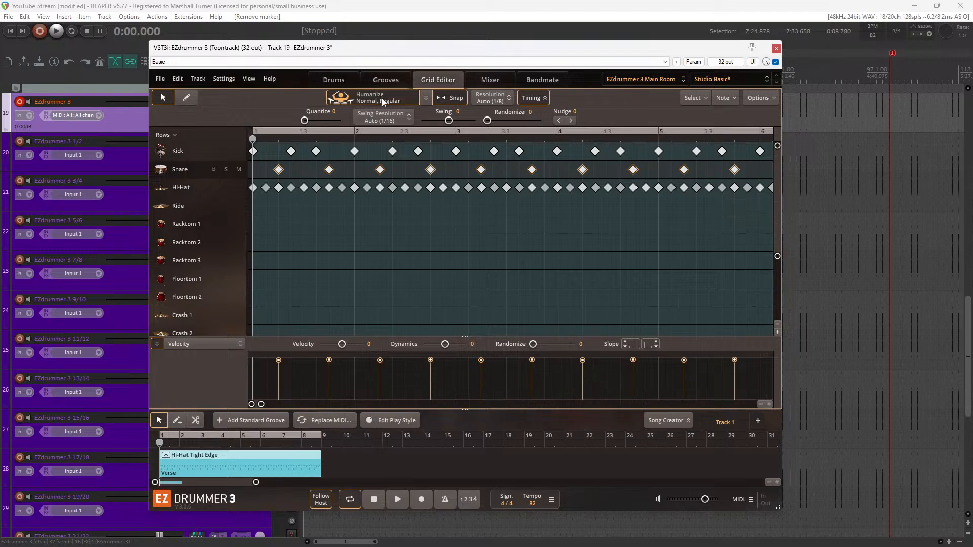
click(382, 100)
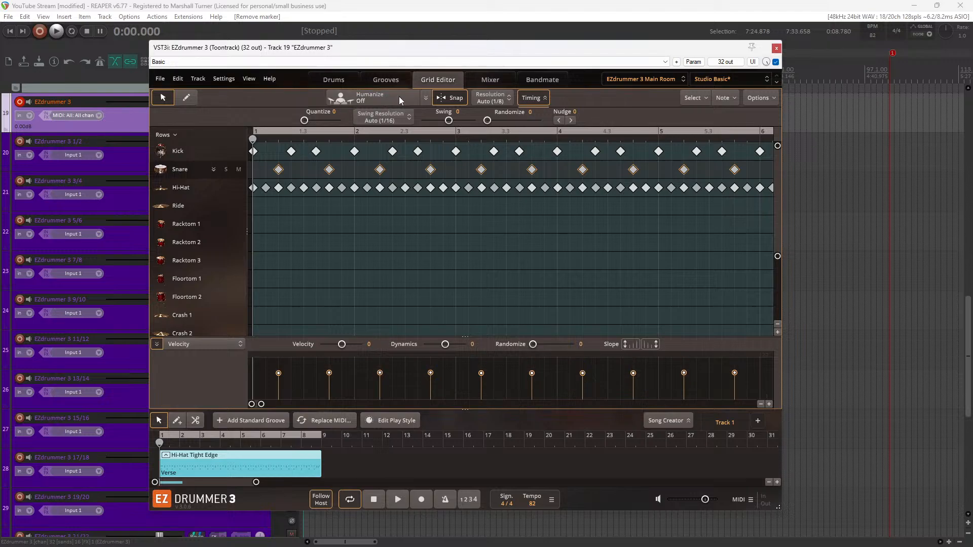
Turn on Humanize and compare its Soft, Regular and Hard velocities, finishing on Soft
click(399, 97)
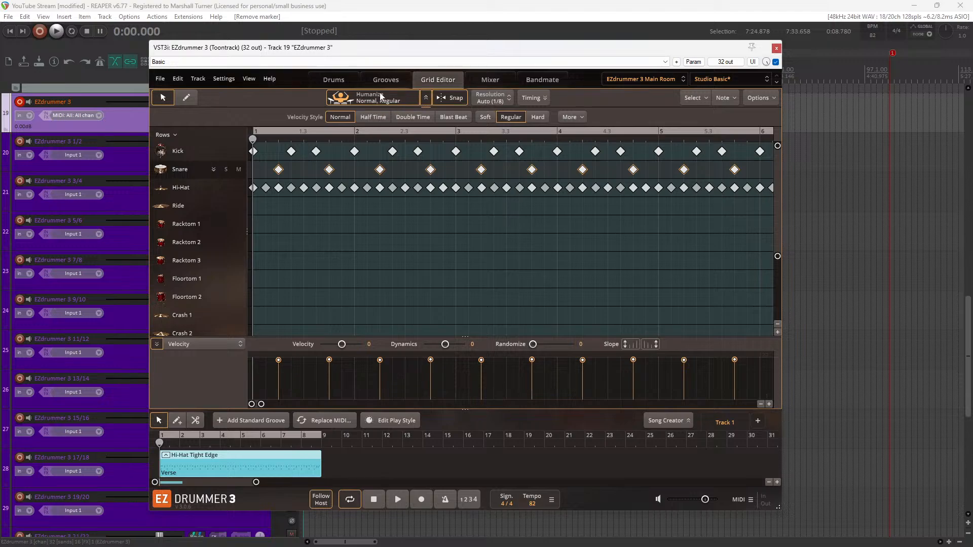
click(485, 117)
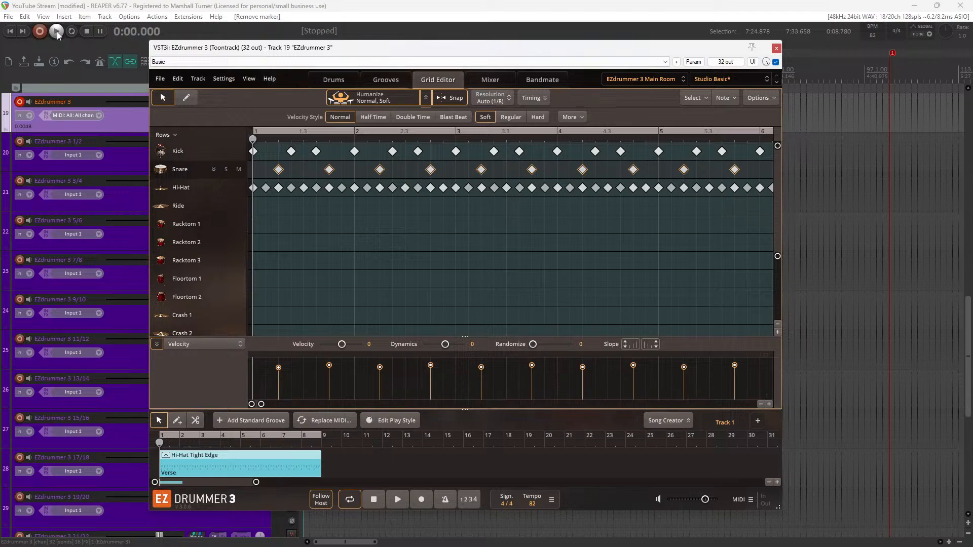
click(507, 119)
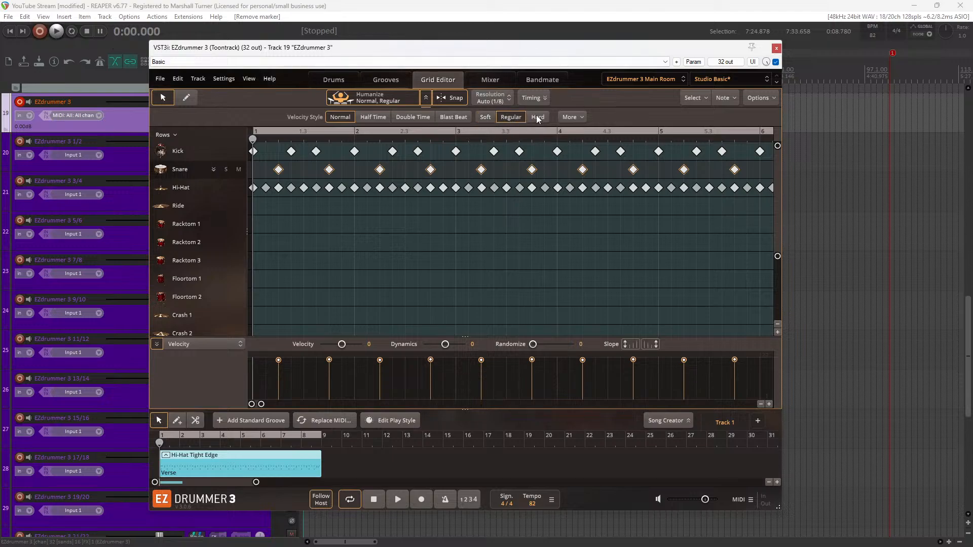
click(538, 119)
click(515, 120)
click(485, 118)
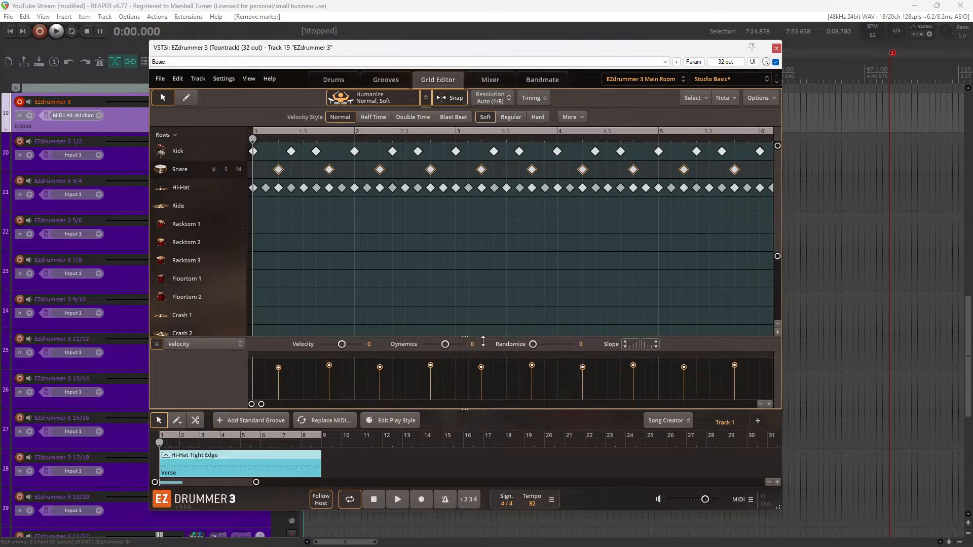
Review the Humanize microtiming options and the groove browser, and return to the Grid Editor
click(578, 118)
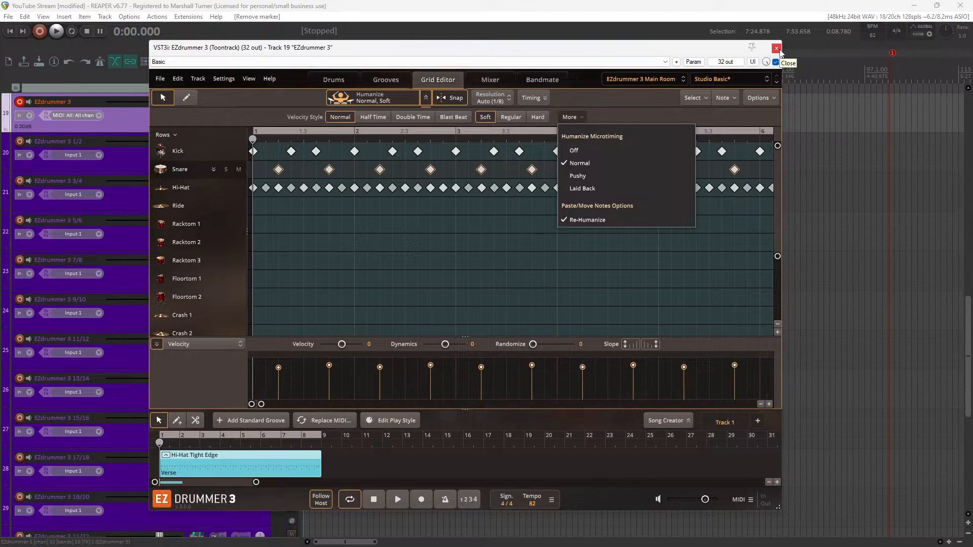
click(662, 48)
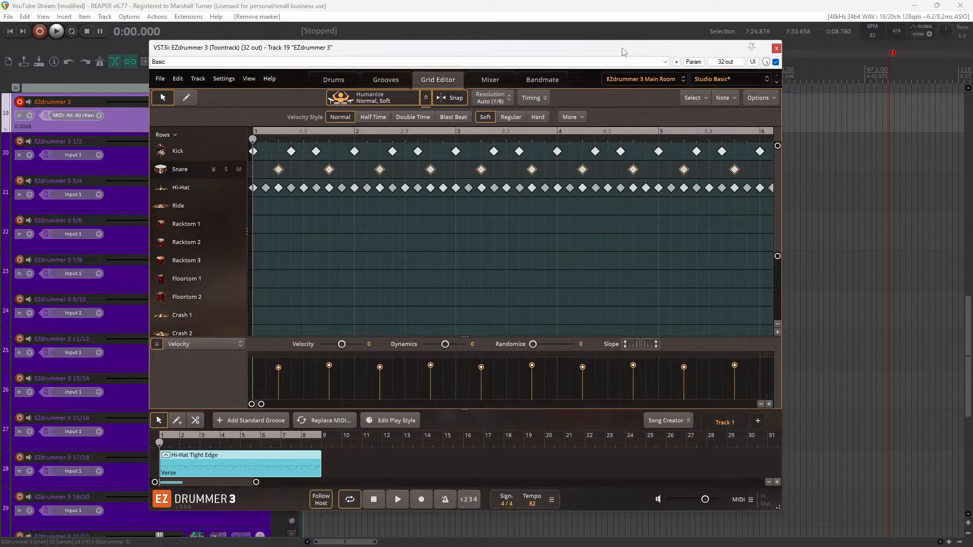
drag(624, 52, 600, 51)
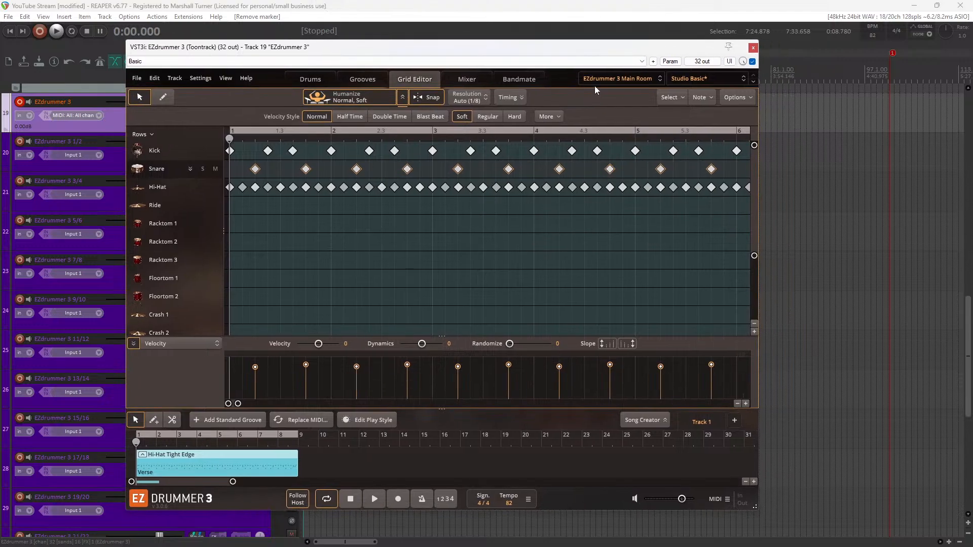
click(364, 80)
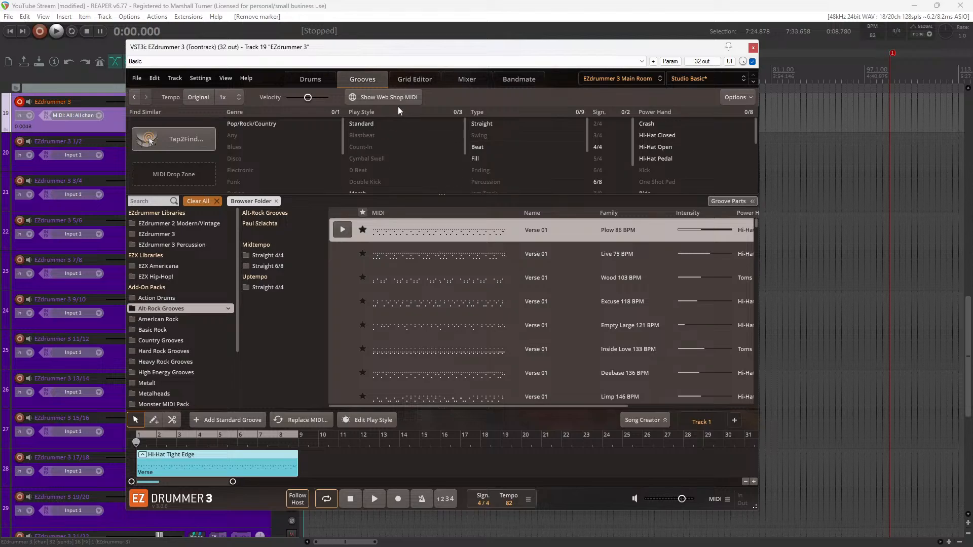
click(408, 81)
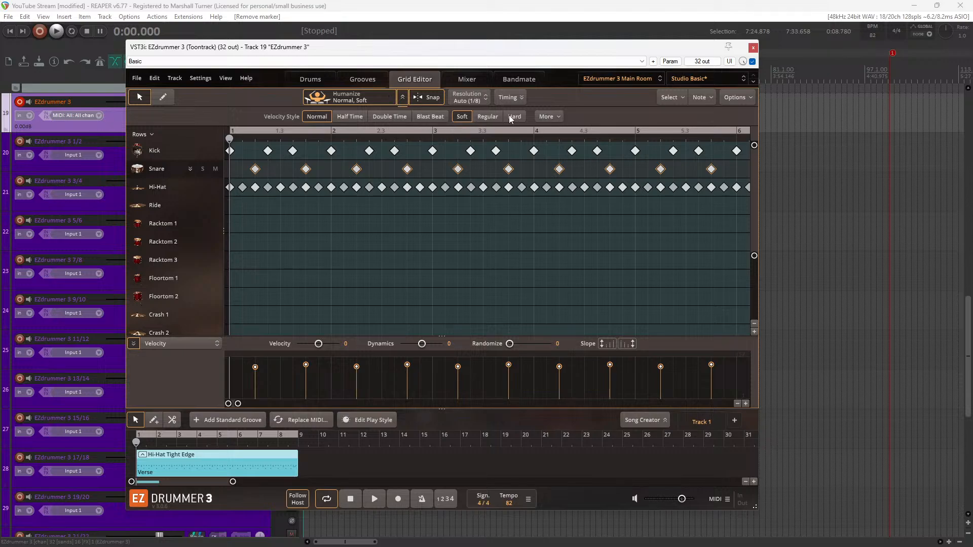
click(549, 118)
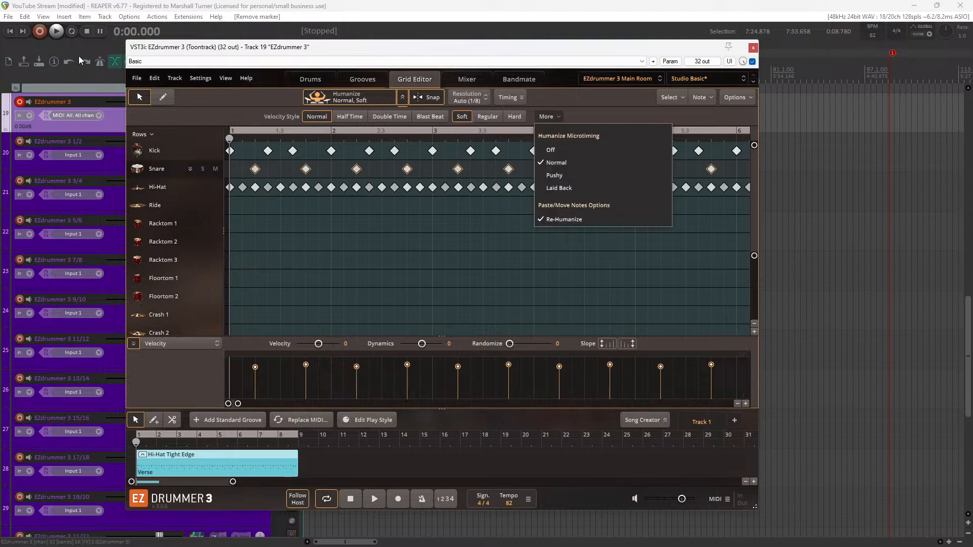
Play the groove in EZdrummer and compare the Humanize Regular and Hard velocities, finishing on Regular
click(58, 32)
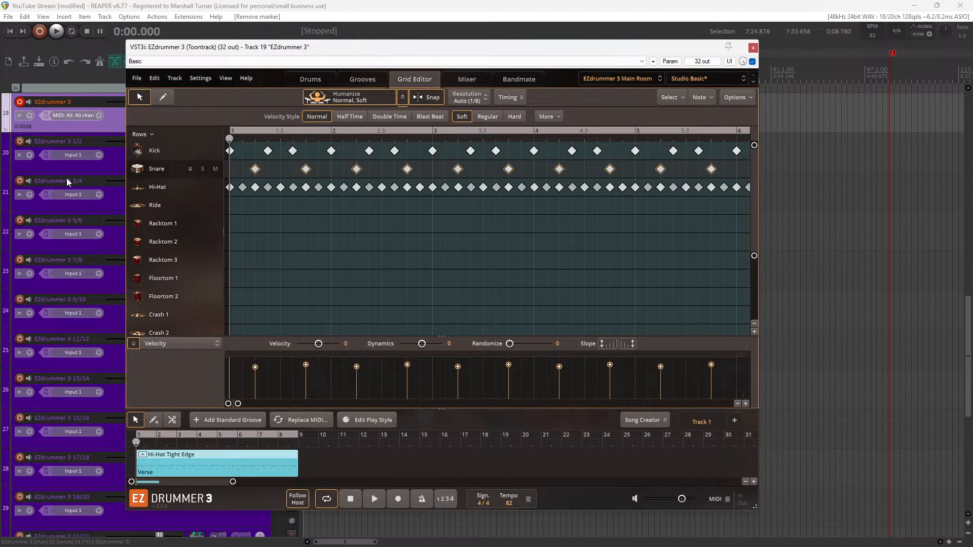
click(87, 35)
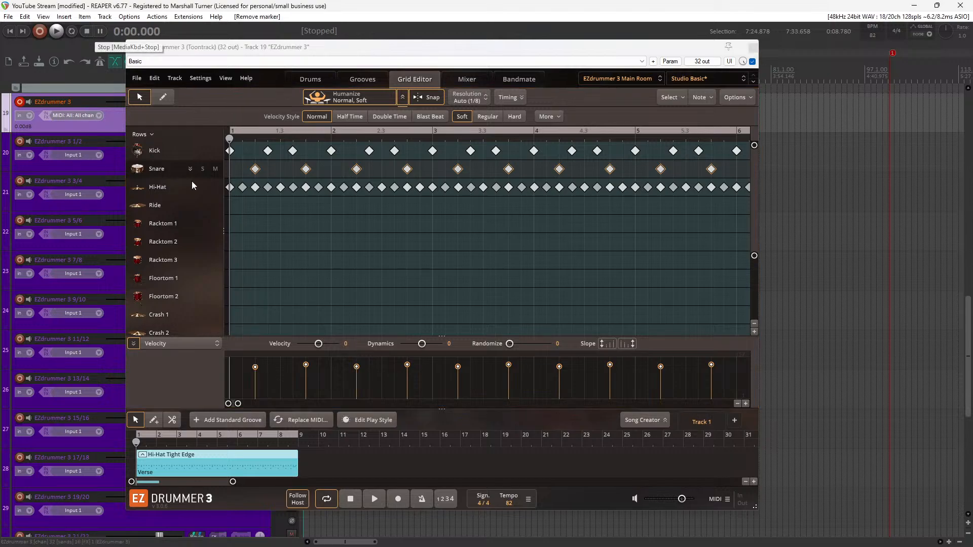
click(378, 500)
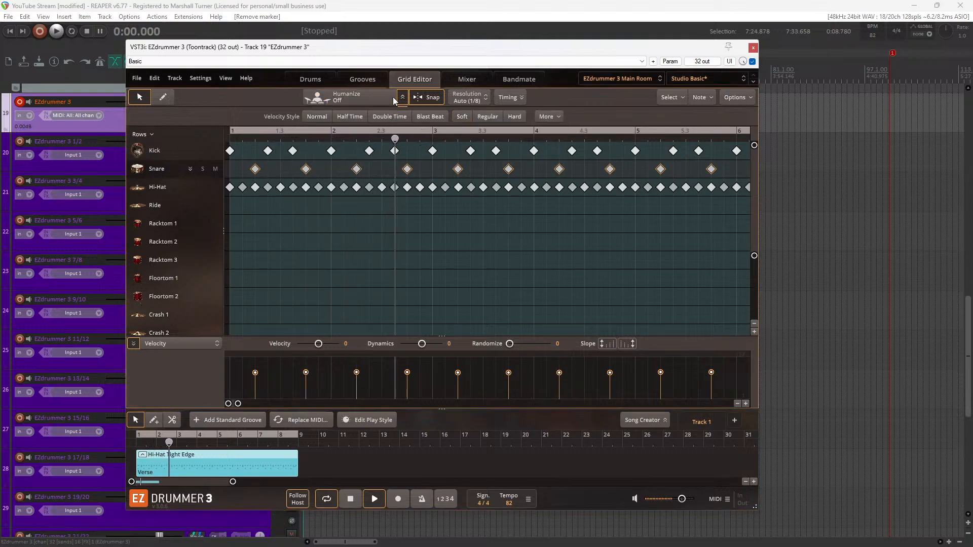
click(491, 117)
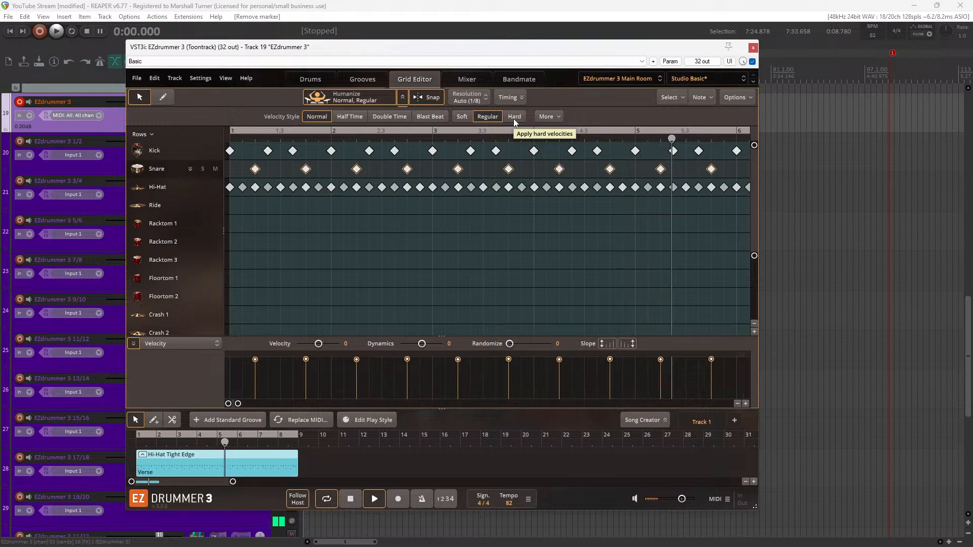
click(514, 117)
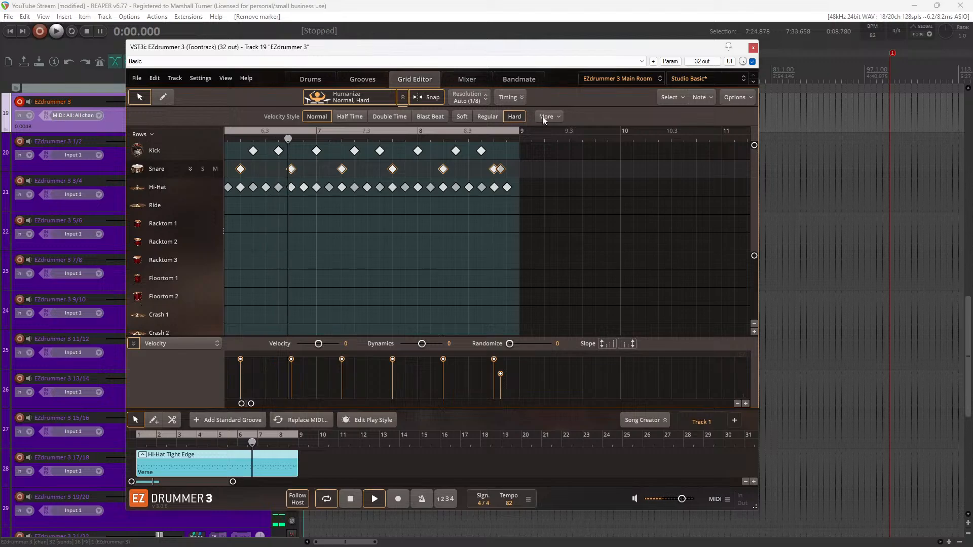
click(484, 118)
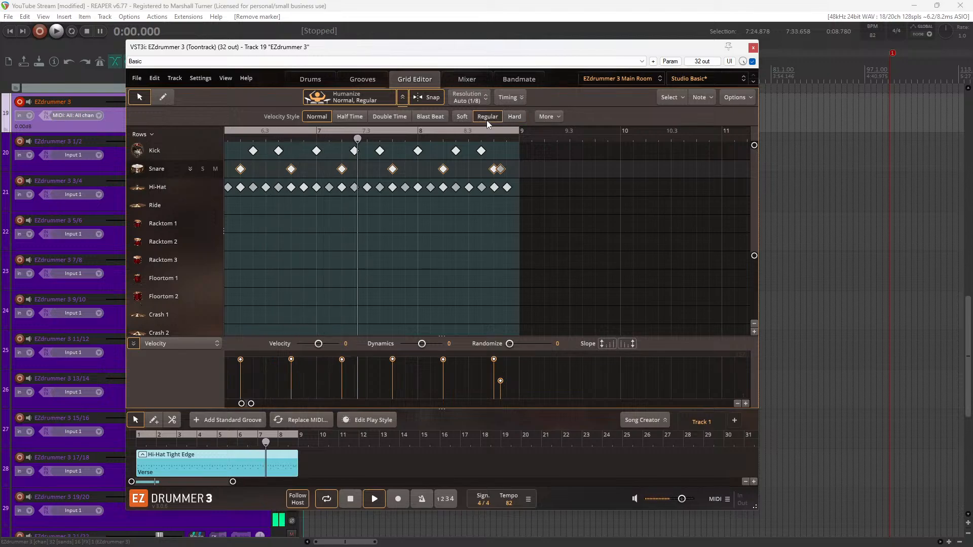
Audition the Double Time and Half Time velocity styles during playback and return to Normal
click(398, 117)
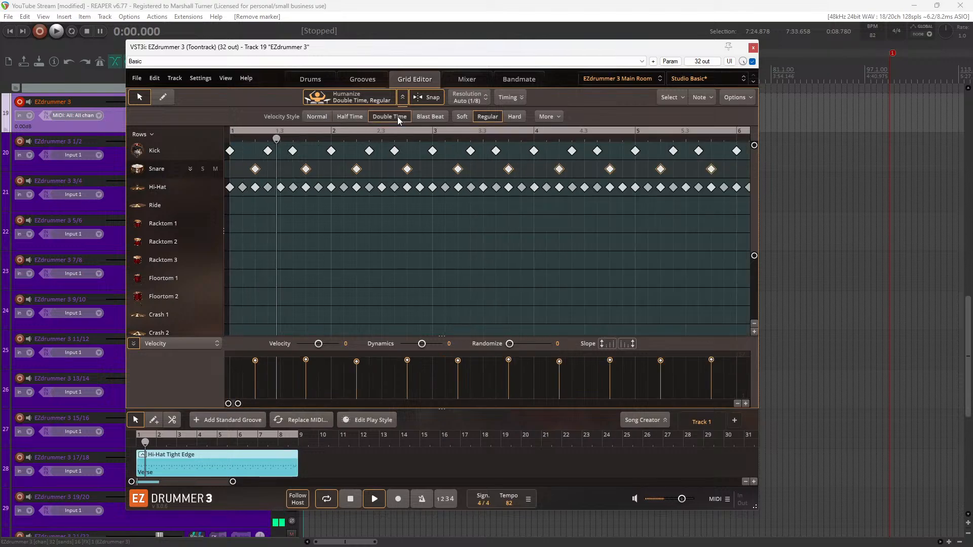
click(349, 118)
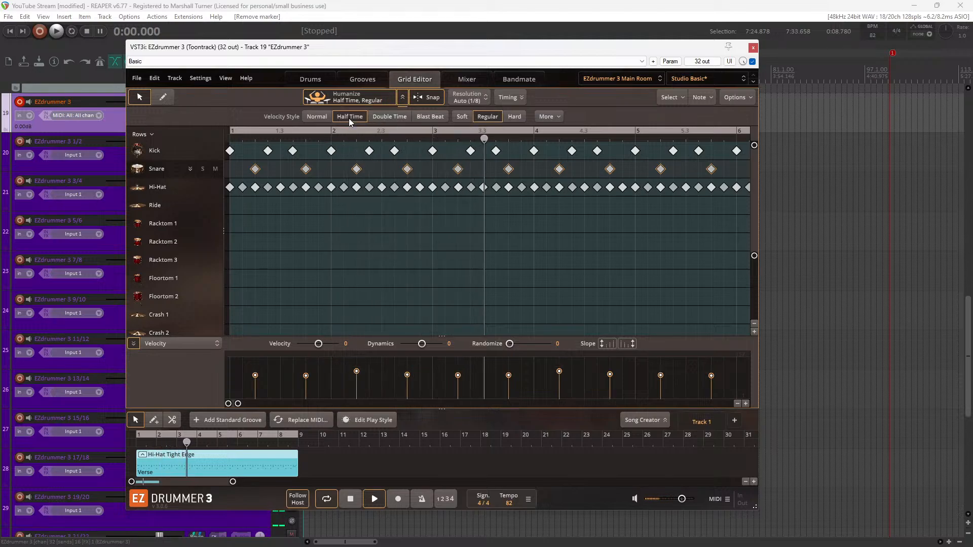
click(315, 121)
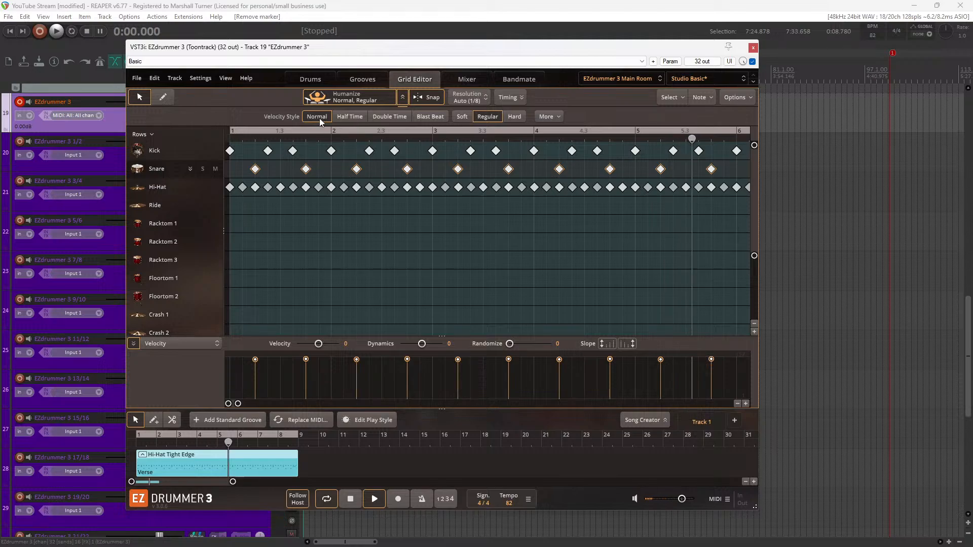
Try Pushy as the Humanize microtiming during playback, and change it to Laid Back
click(559, 120)
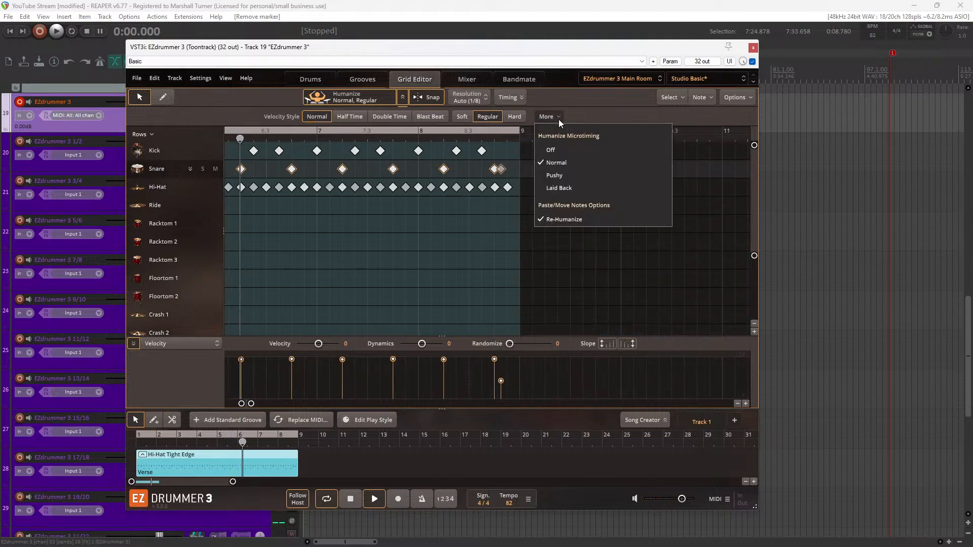
click(562, 181)
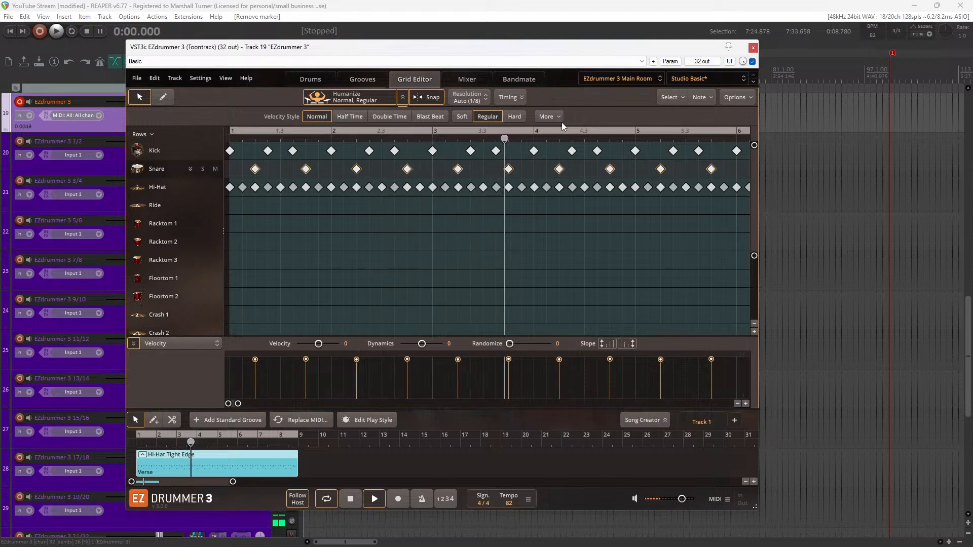
click(548, 116)
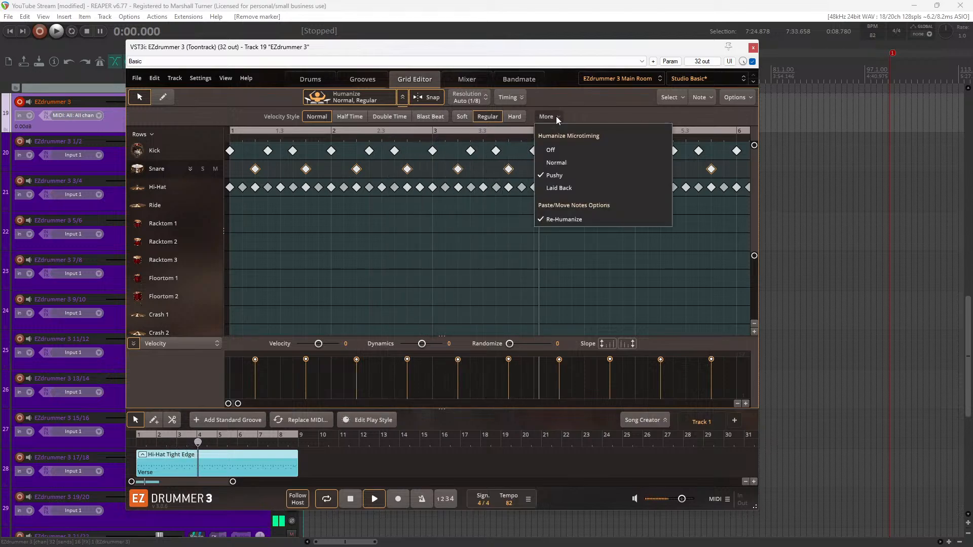
click(571, 188)
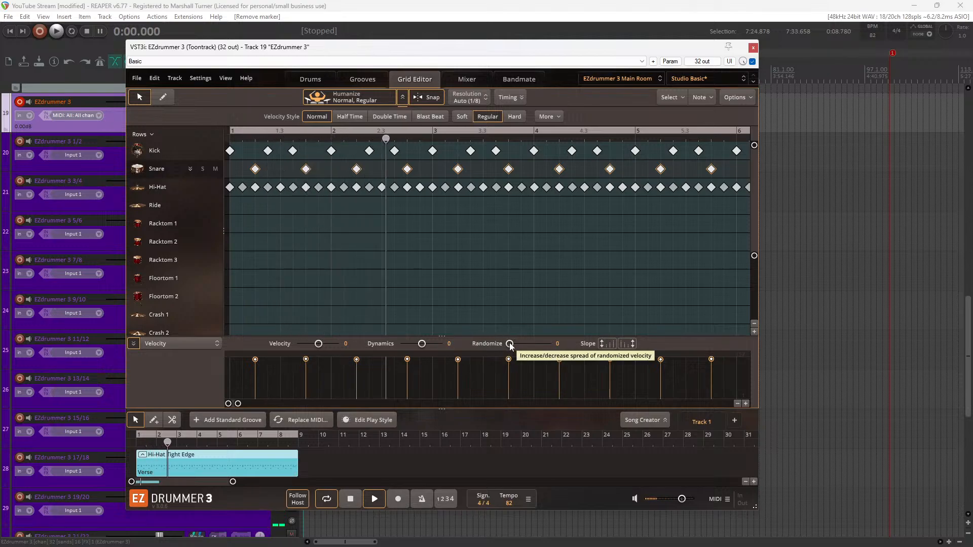
Try several velocity randomization amounts on the snare notes during playback, settling on 65
drag(510, 345, 519, 344)
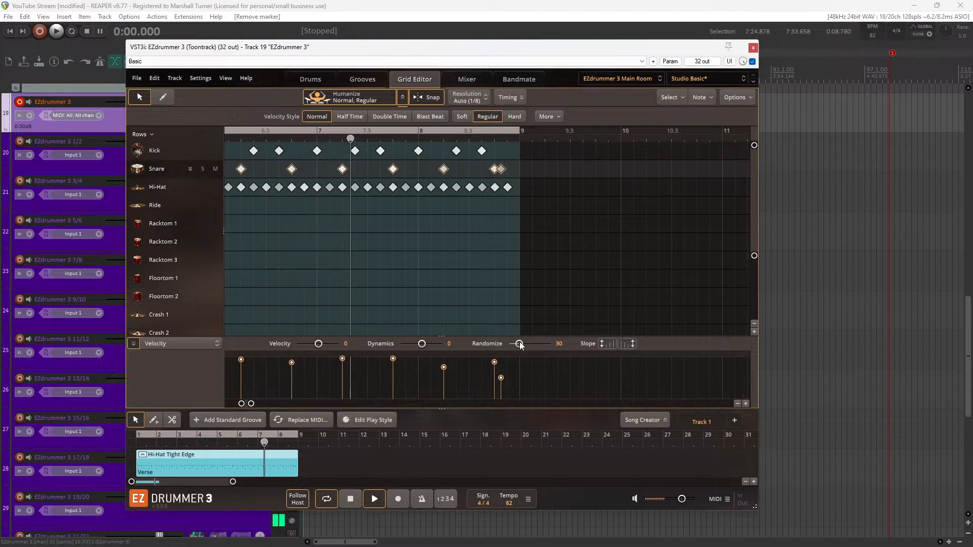
drag(518, 345, 558, 344)
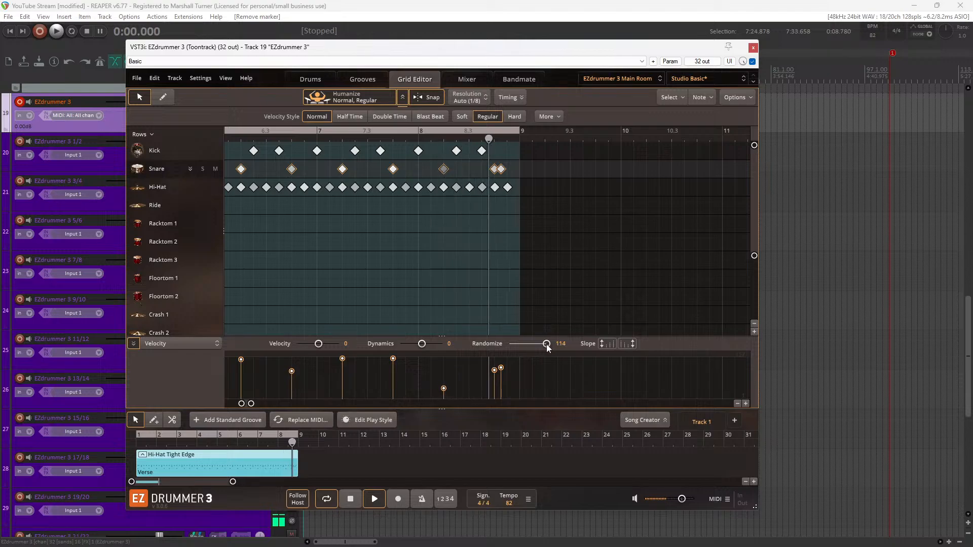
drag(557, 344, 538, 349)
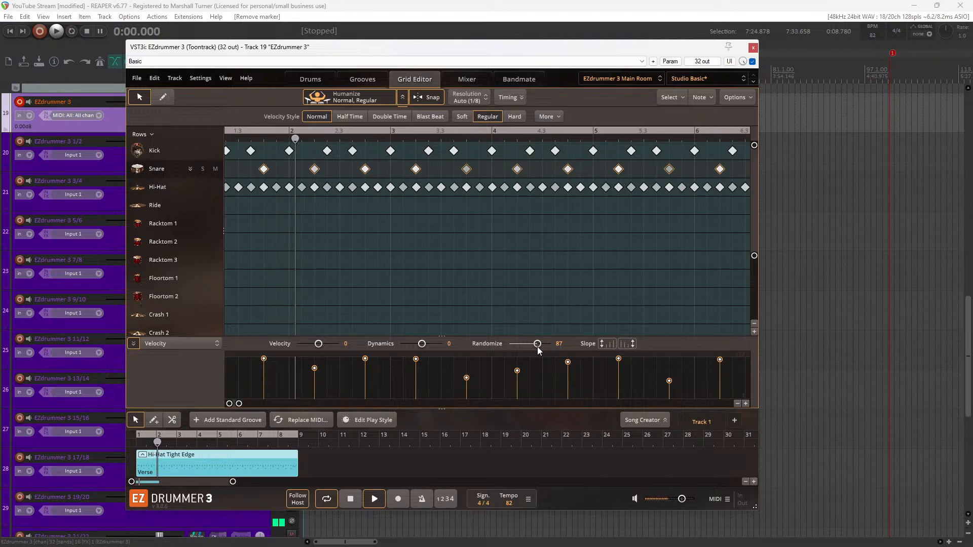
drag(538, 350, 531, 350)
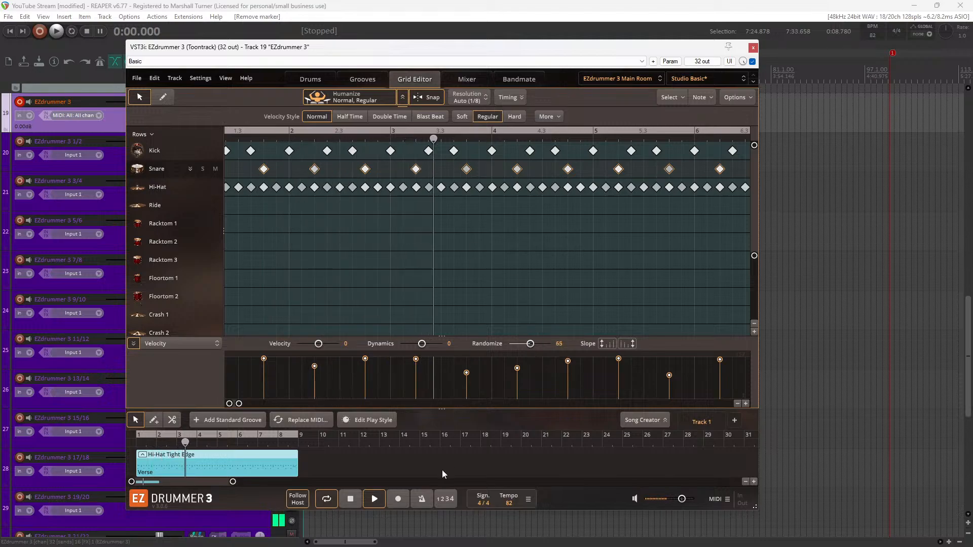
Turn Humanize off, replay the groove, and reset the snare notes' velocity randomization to 0
click(357, 499)
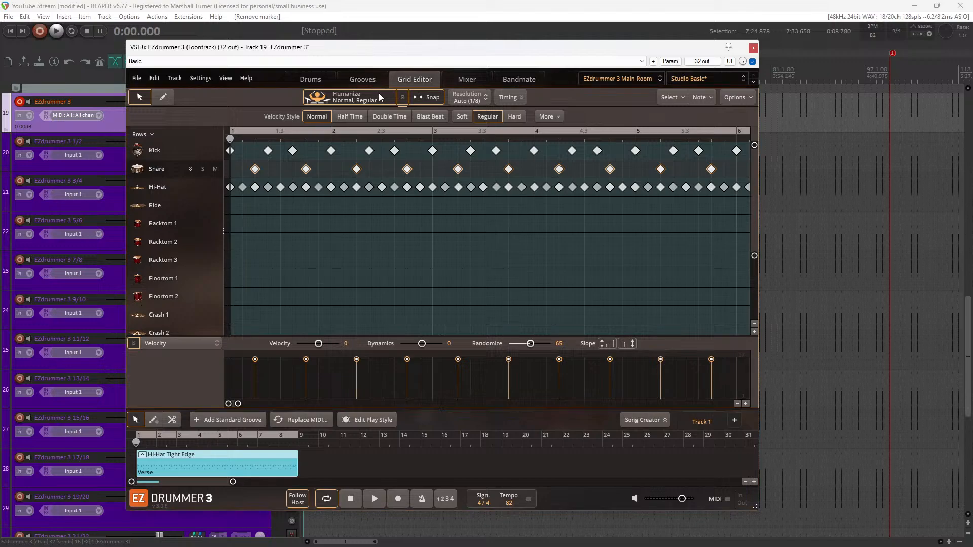
click(401, 99)
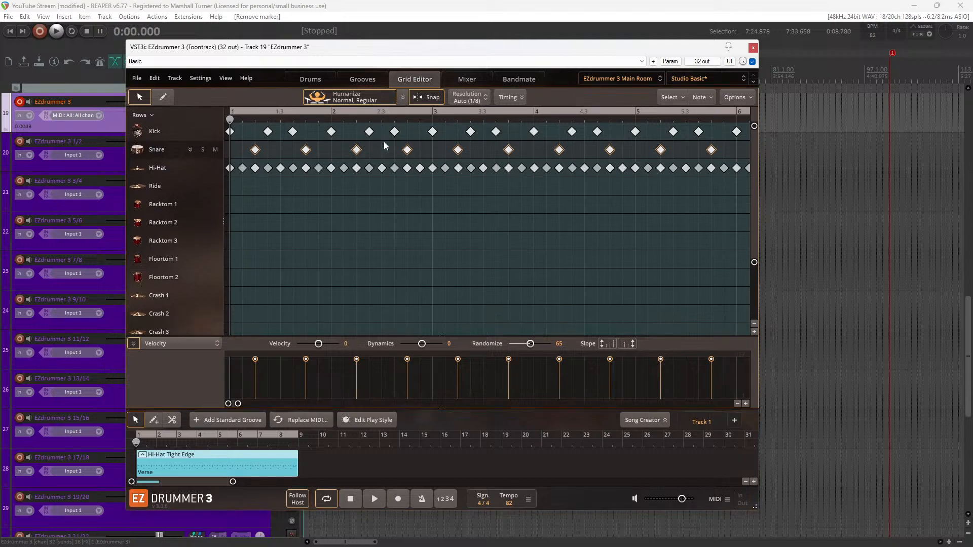
click(365, 103)
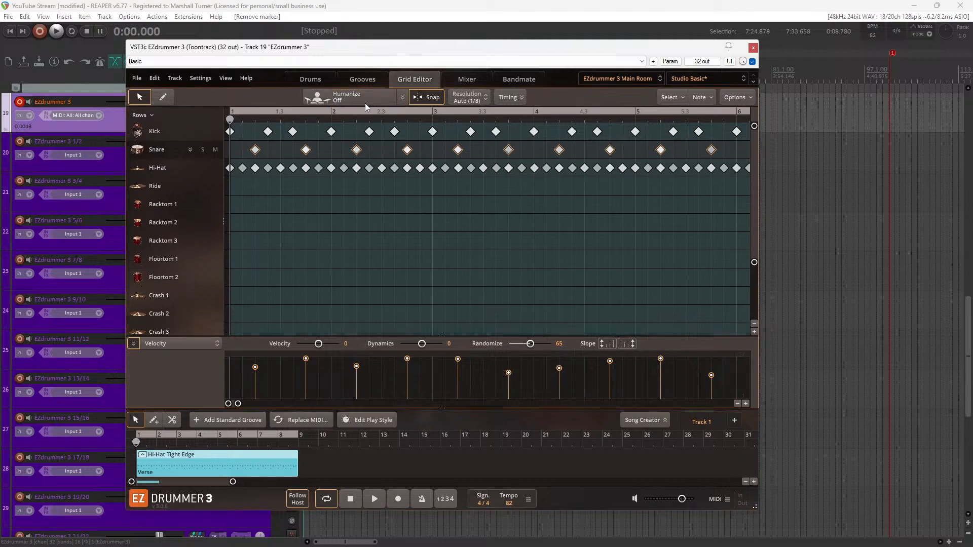
click(375, 500)
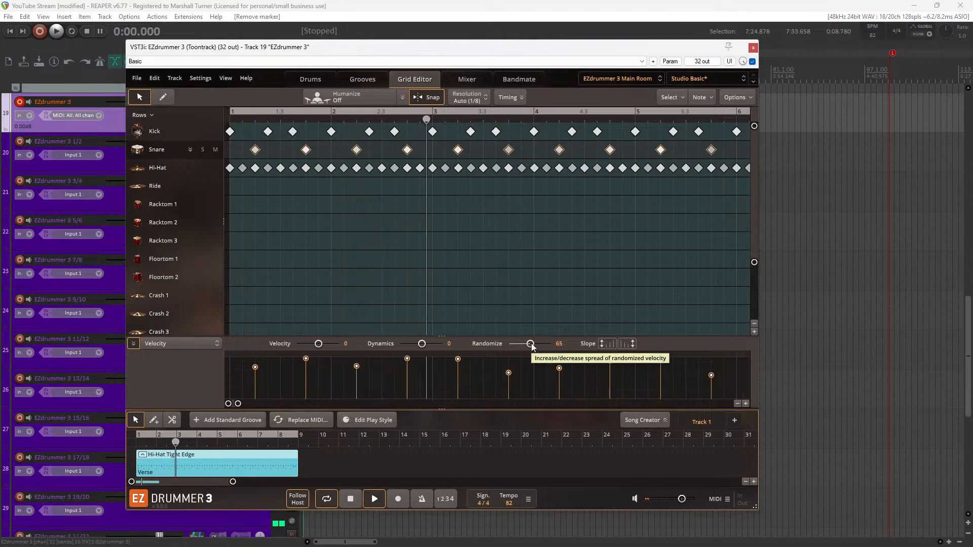
drag(531, 345, 486, 351)
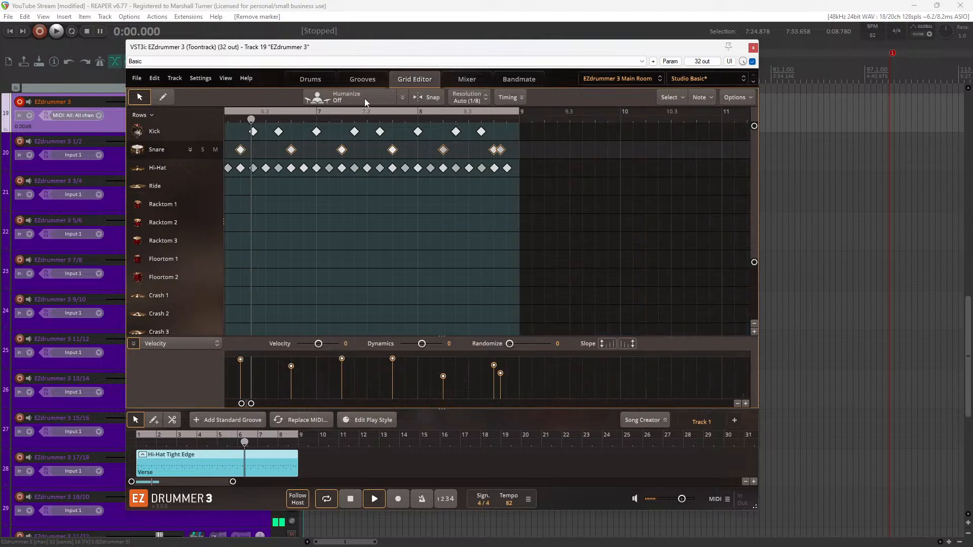
Compare the groove with Humanize on and off during playback, finishing with it off and playback stopped
click(365, 100)
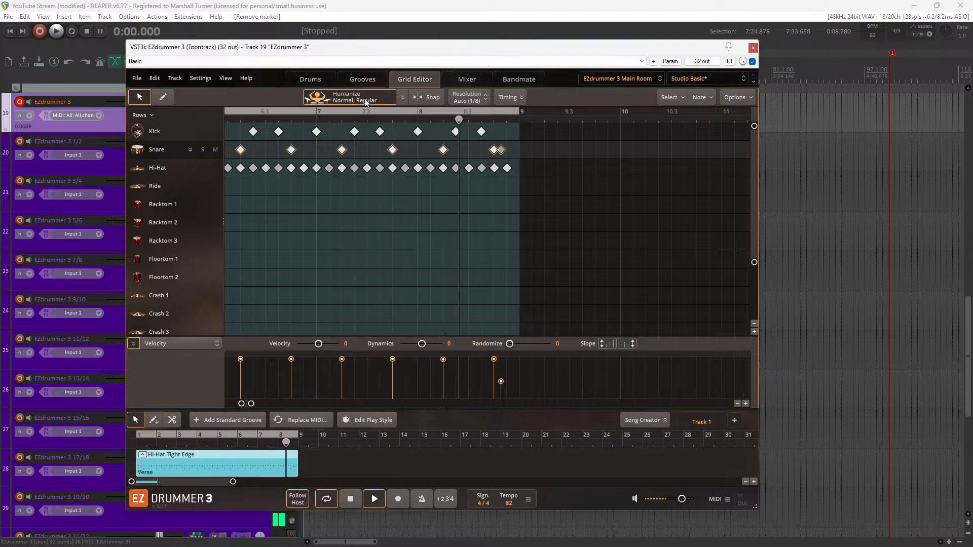
click(365, 100)
key(space)
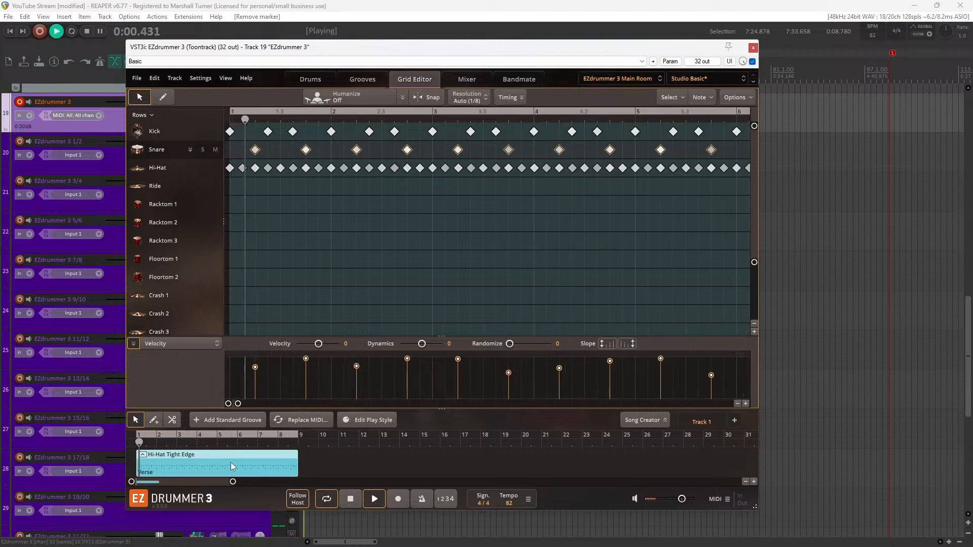
key(space)
Remove the groove from the song track and place Verse 01 of Plow 86 BPM from Alt-Rock Grooves at bar 1
right_click(232, 466)
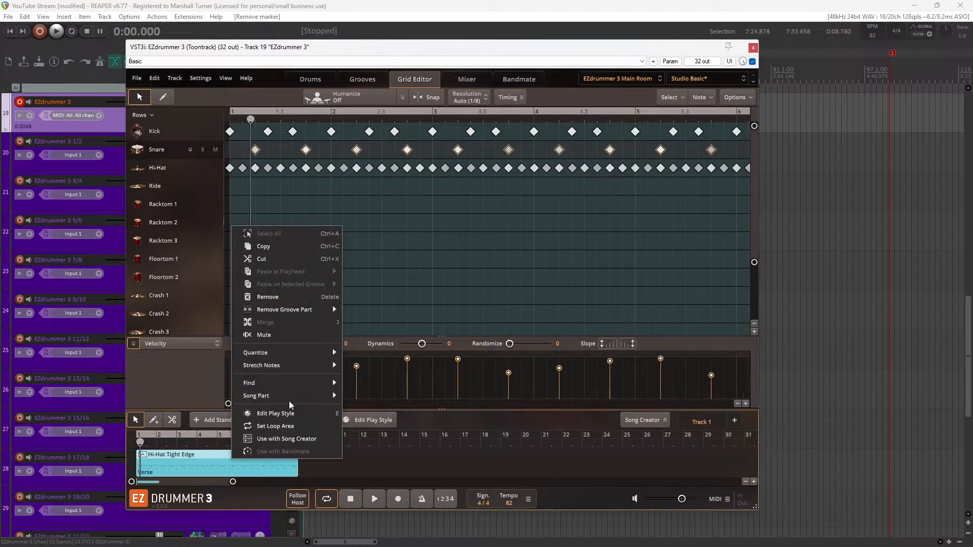
click(285, 299)
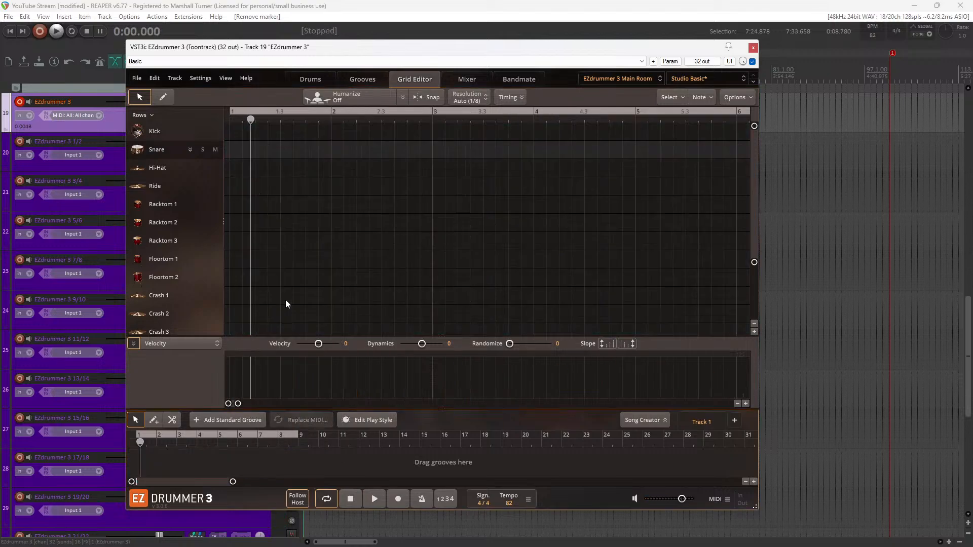
click(364, 81)
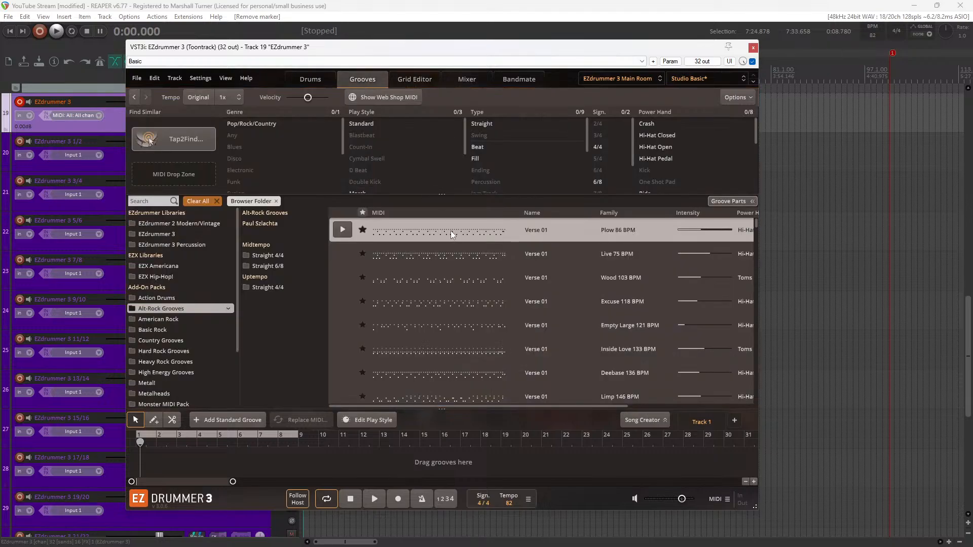
drag(455, 236, 133, 462)
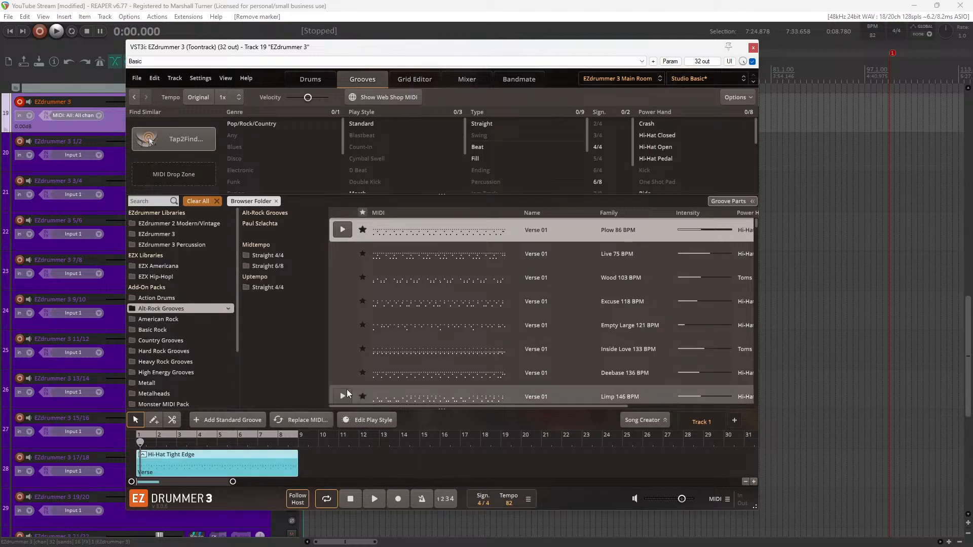
Play the new groove from the start and turn Humanize on in the Grid Editor
click(370, 497)
click(352, 500)
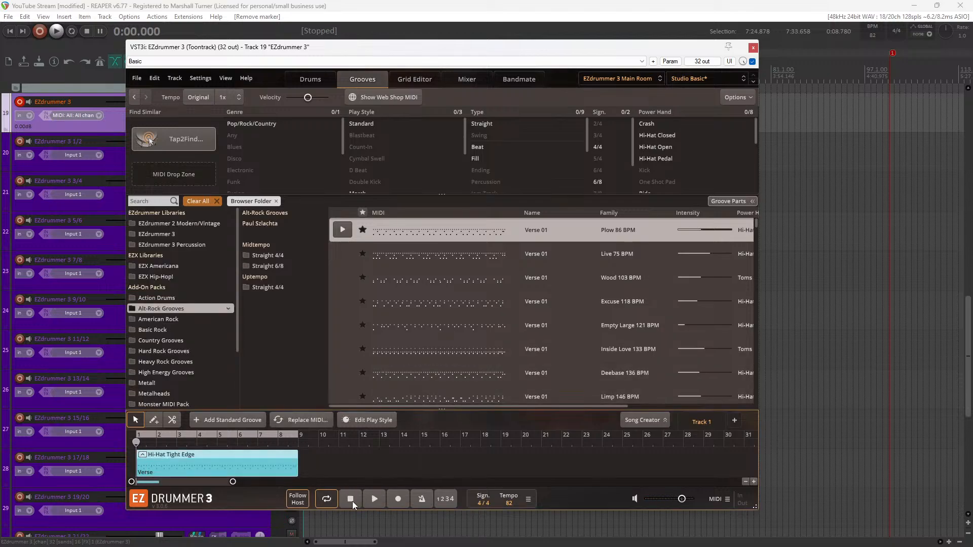
click(381, 499)
click(409, 81)
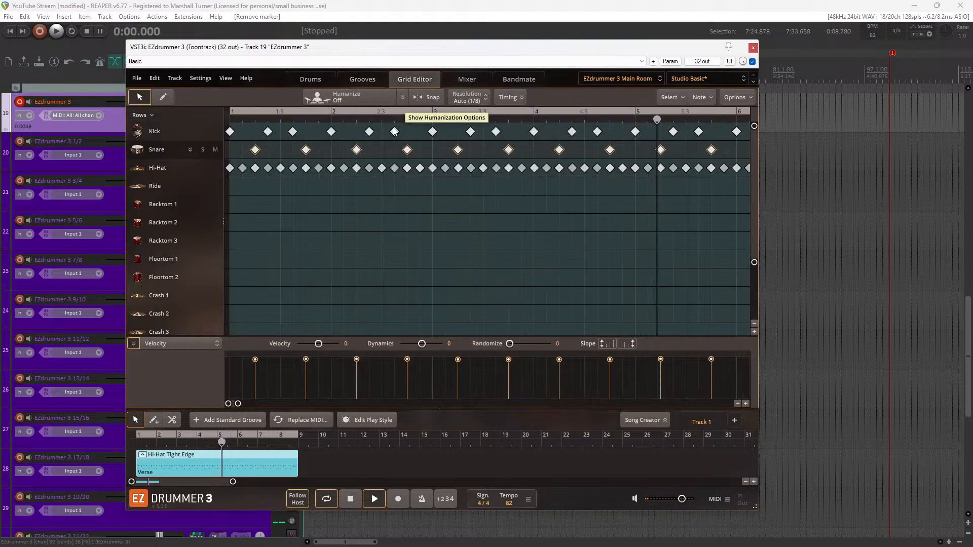
click(373, 100)
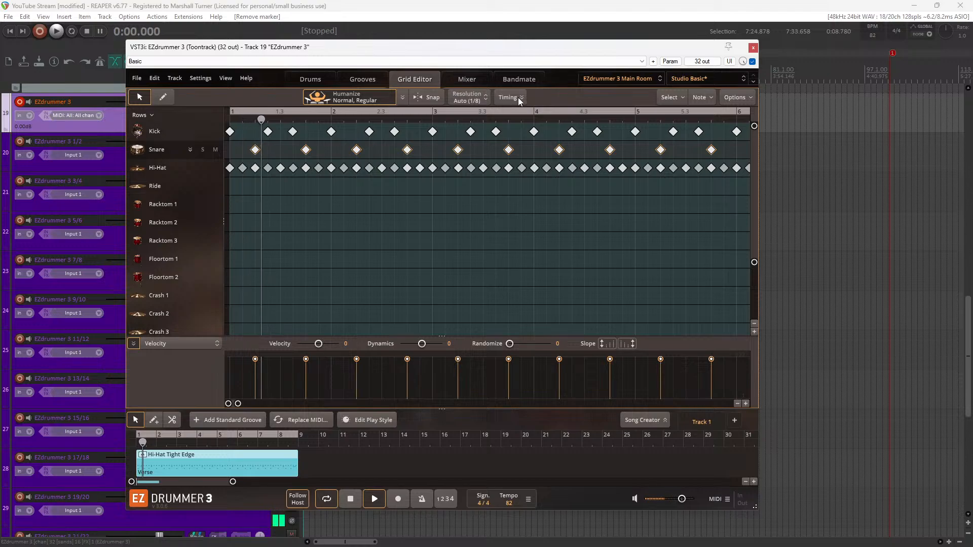
With Humanize off, try a timing swing of 69 on the snare notes during playback and lower it to 4
click(518, 97)
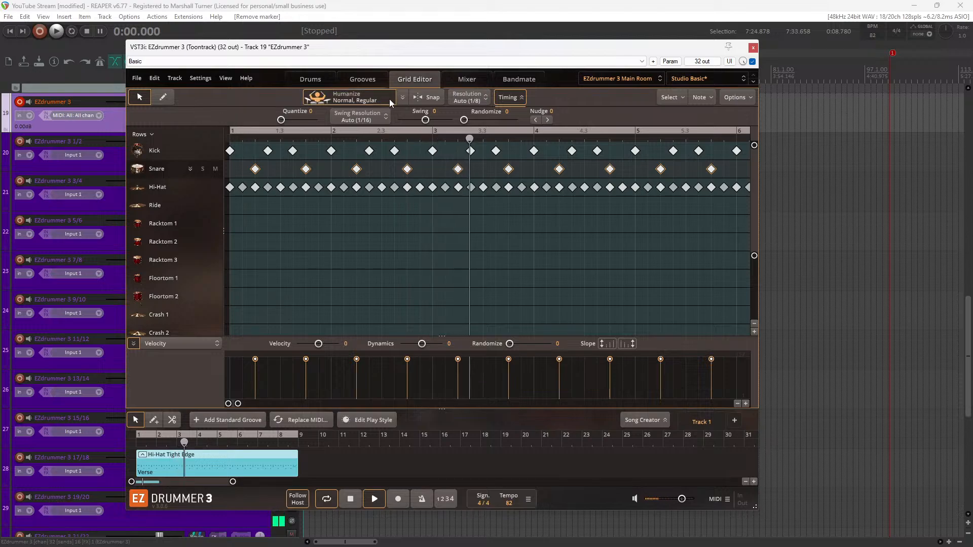
key(space)
key(space)
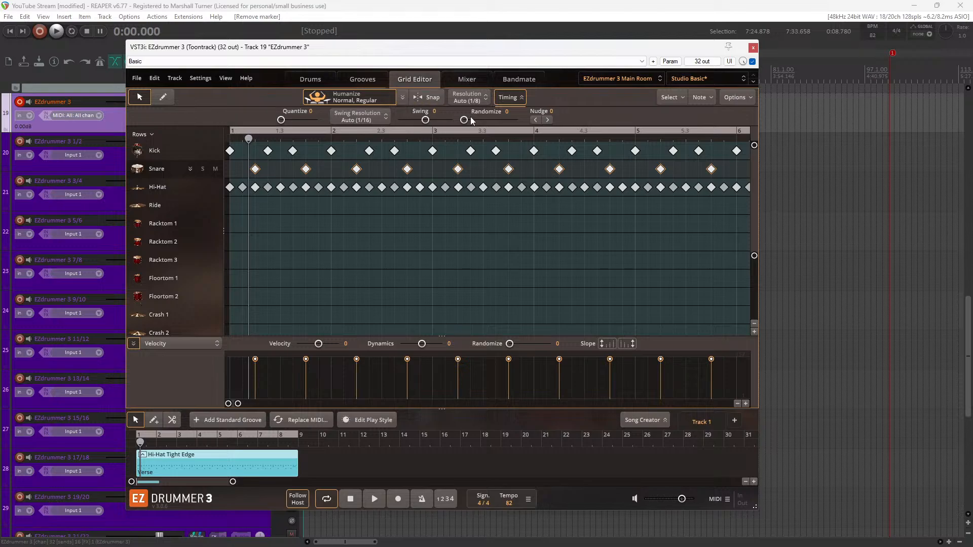
key(space)
drag(427, 123, 446, 130)
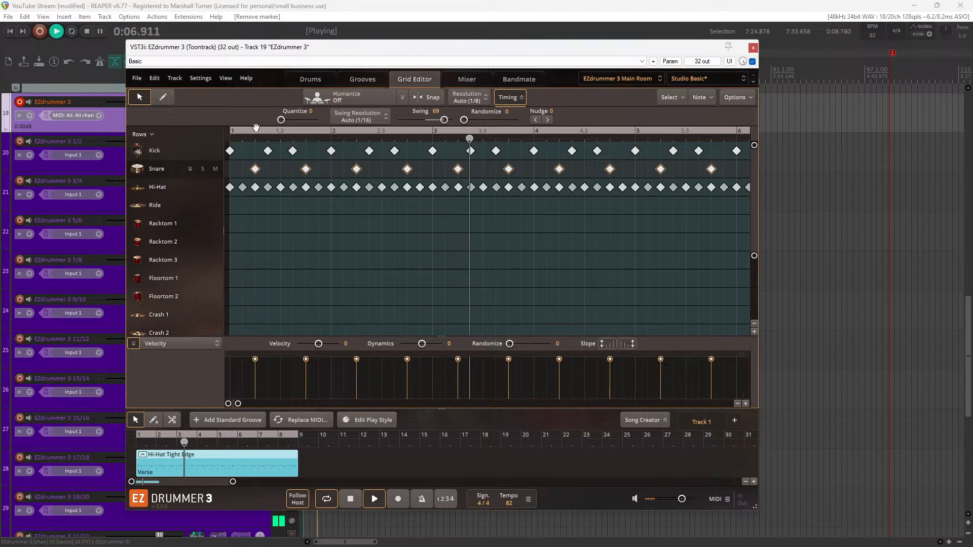
key(space)
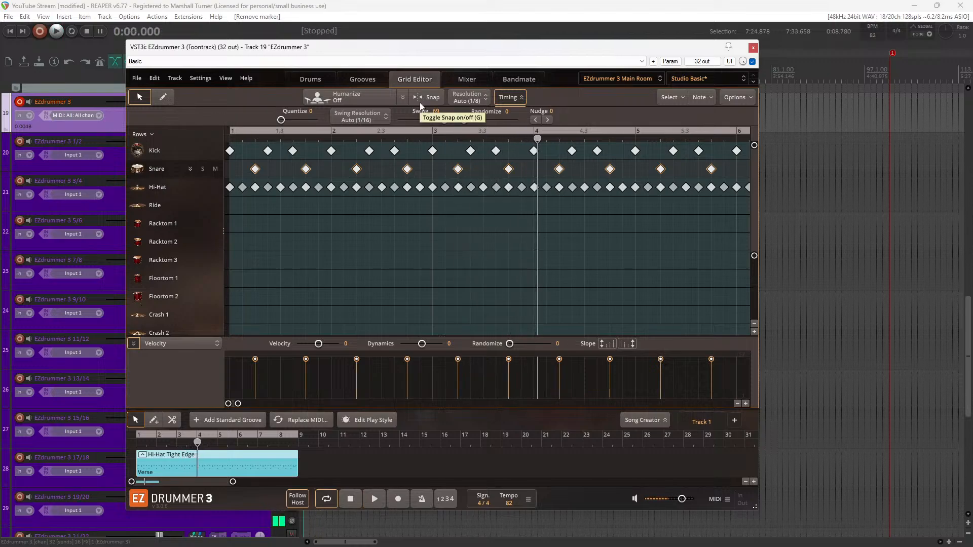
drag(443, 122, 426, 127)
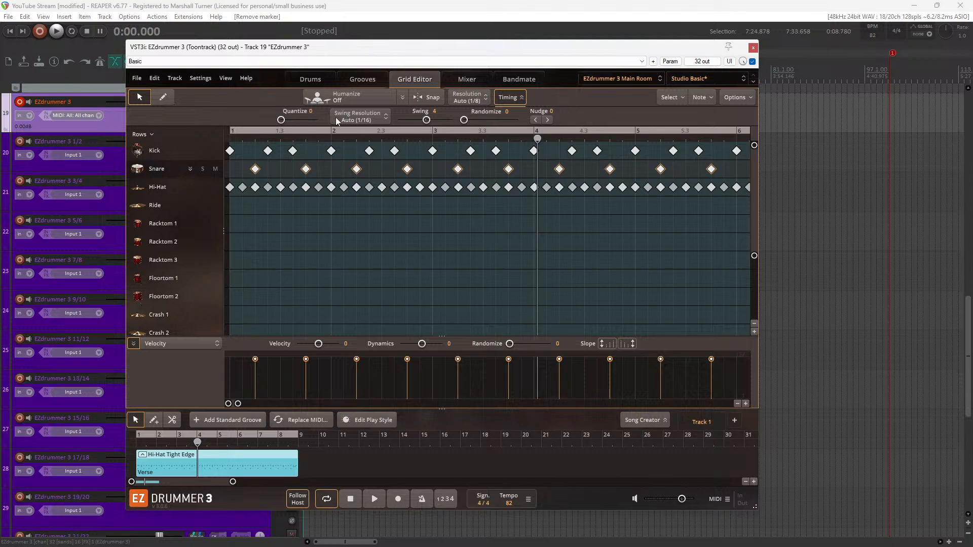
Browse the Hard Rock Grooves and Country Grooves packs, including the ballad Swing 4/4 folder in Country Grooves
click(321, 80)
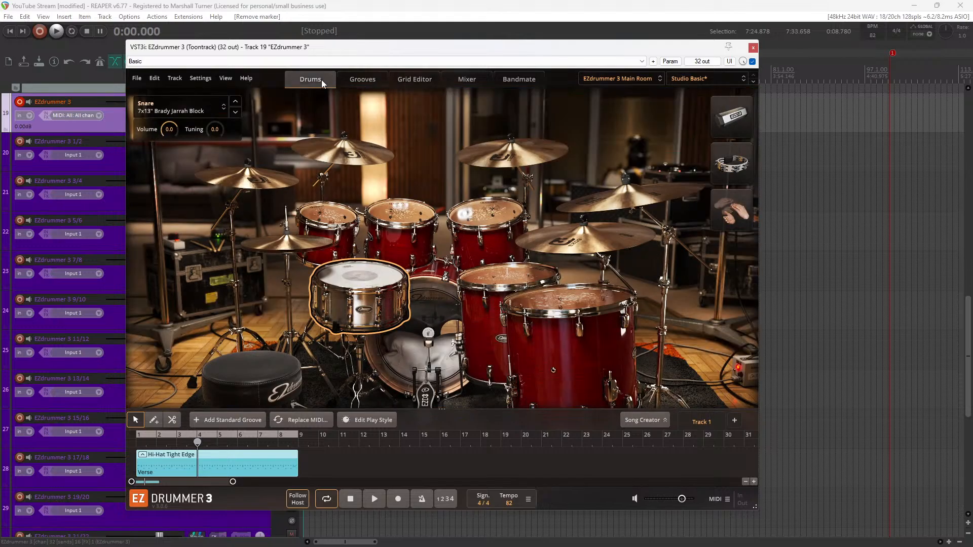
click(363, 80)
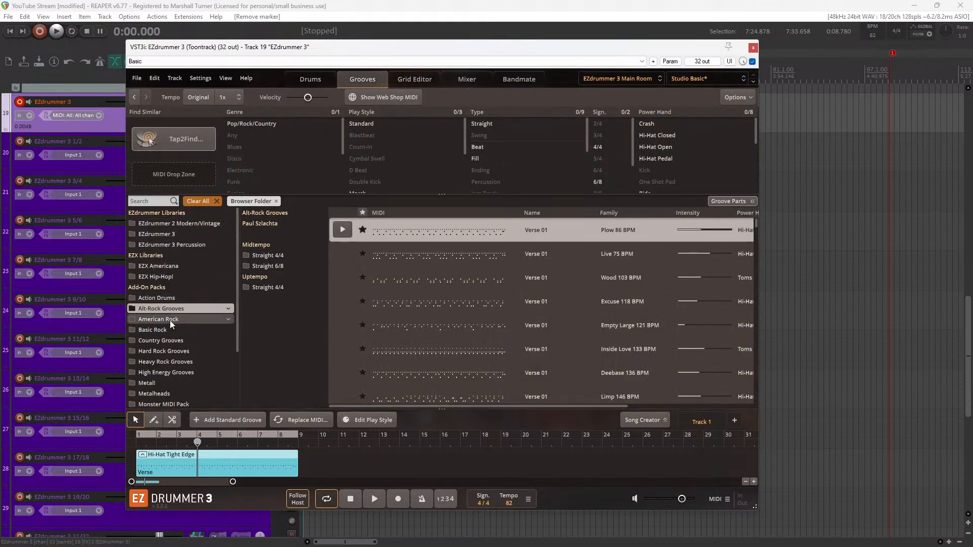
scroll(169, 321, down, 2)
scroll(169, 321, down, 1)
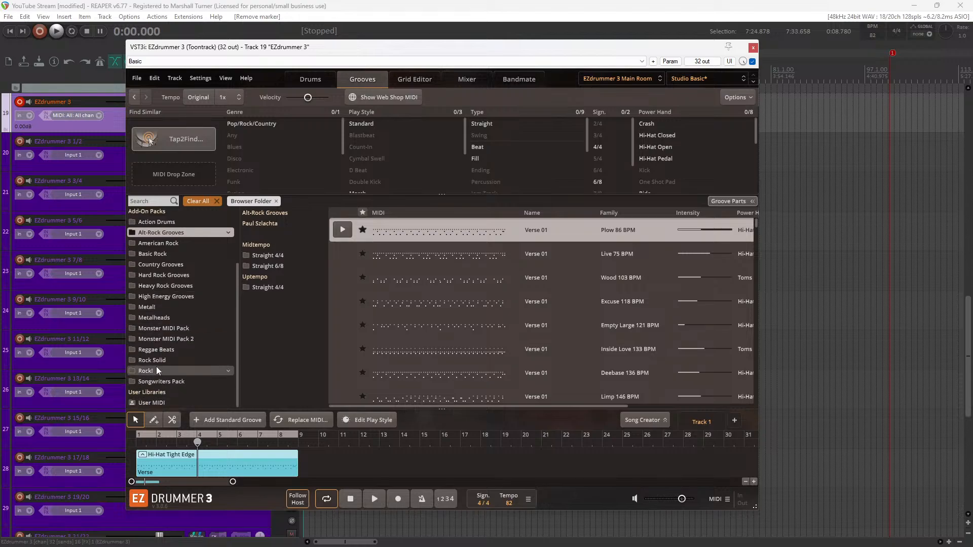
click(161, 276)
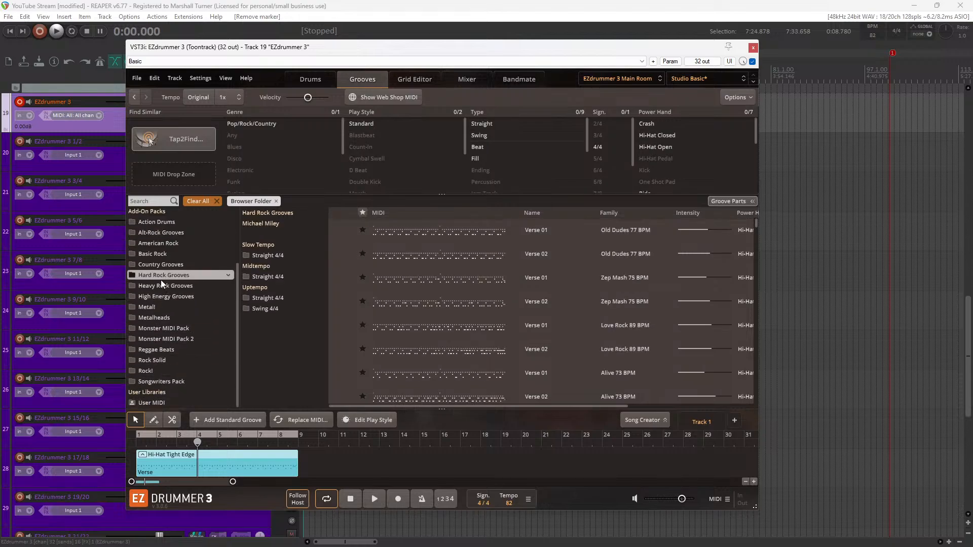
click(163, 268)
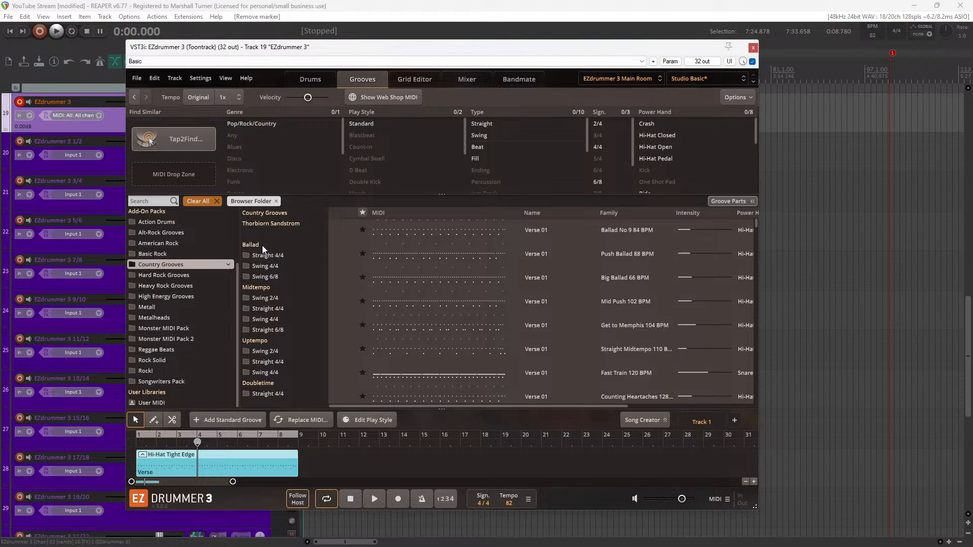
click(265, 267)
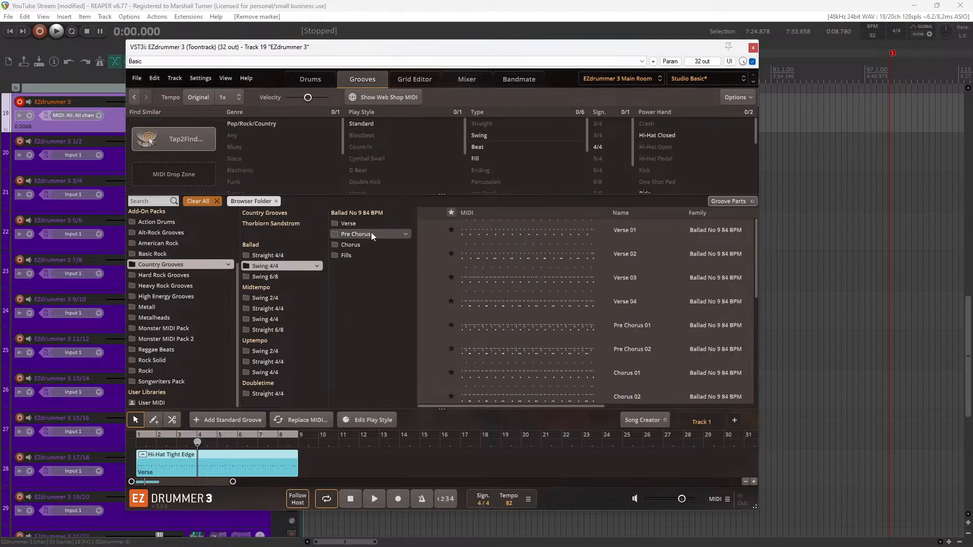
click(164, 269)
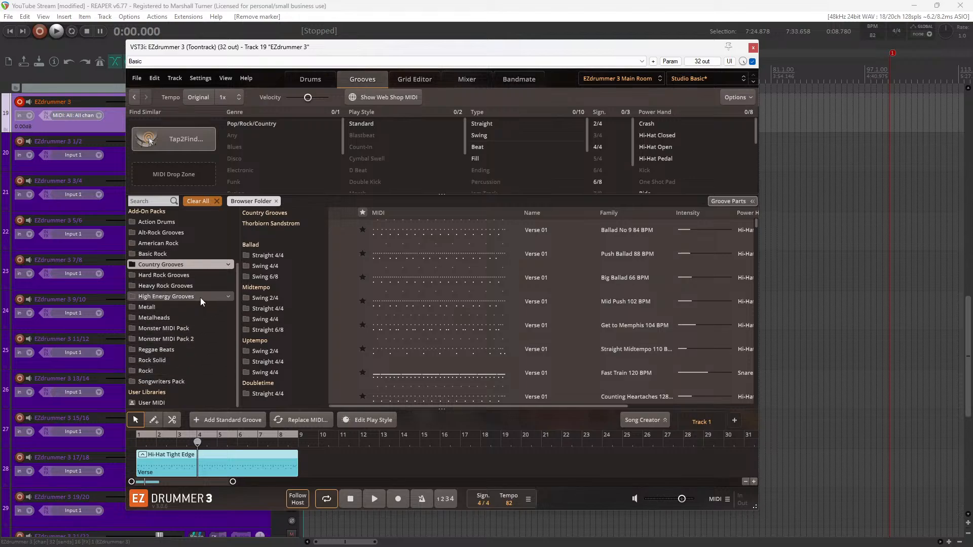
Audition Verse 01 of Moving in 16ths 104 BPM from the EZdrummer 3 library's Pop/Rock/Singer-Songwriter Straight 4/4 folder
scroll(159, 251, up, 1)
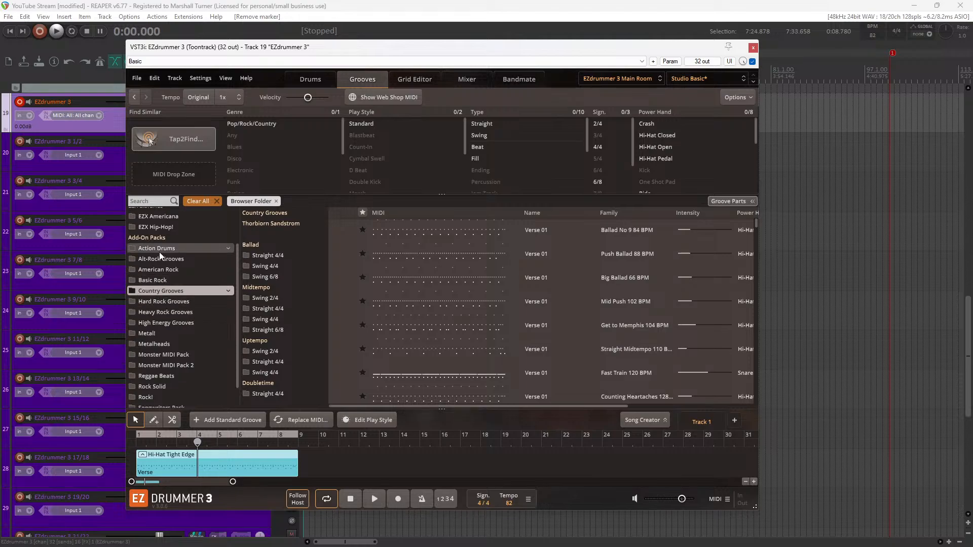
scroll(159, 253, up, 2)
click(170, 234)
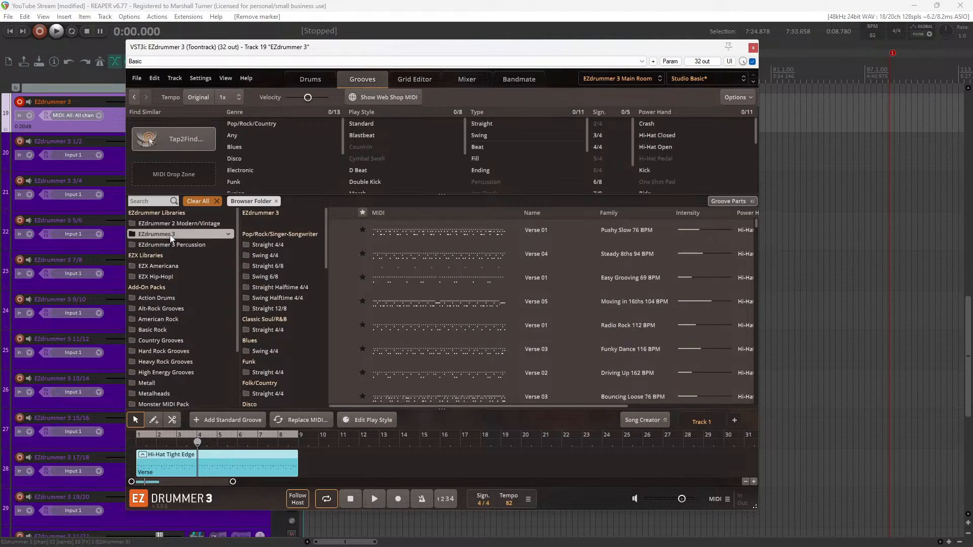
click(284, 247)
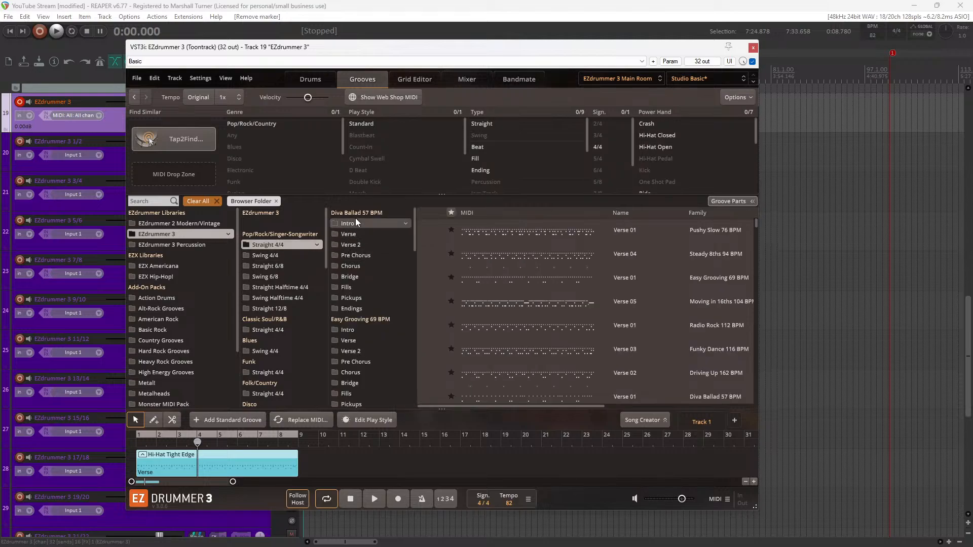
scroll(366, 325, down, 2)
scroll(366, 326, down, 5)
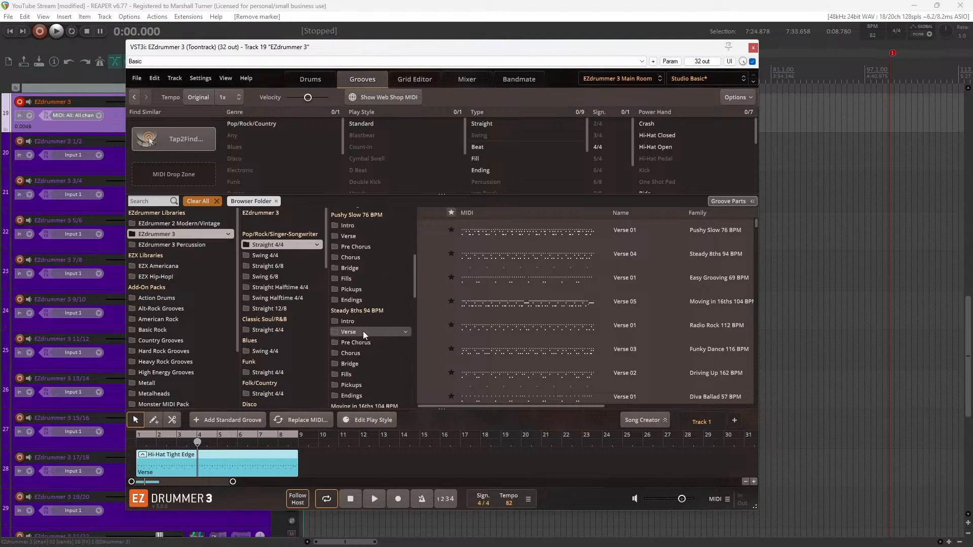
scroll(363, 332, down, 2)
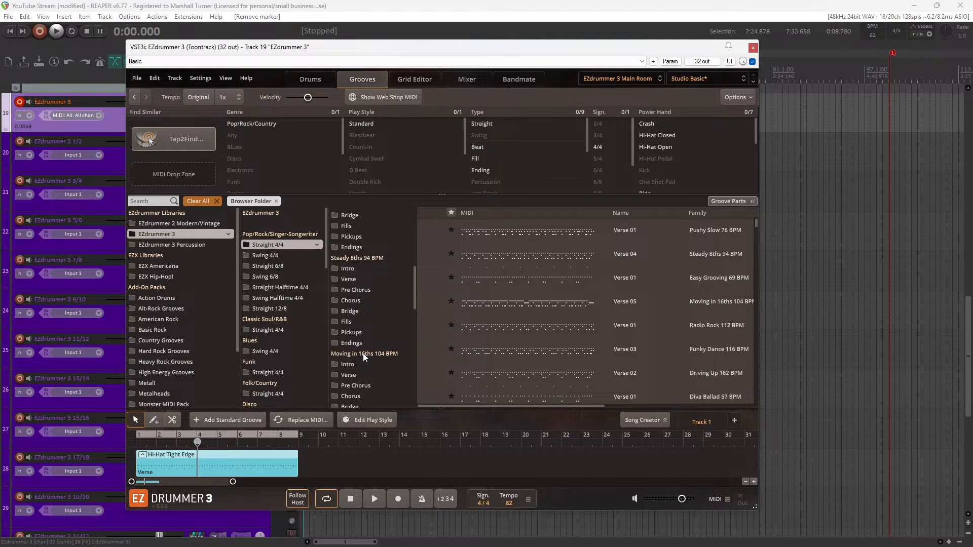
click(360, 374)
click(435, 238)
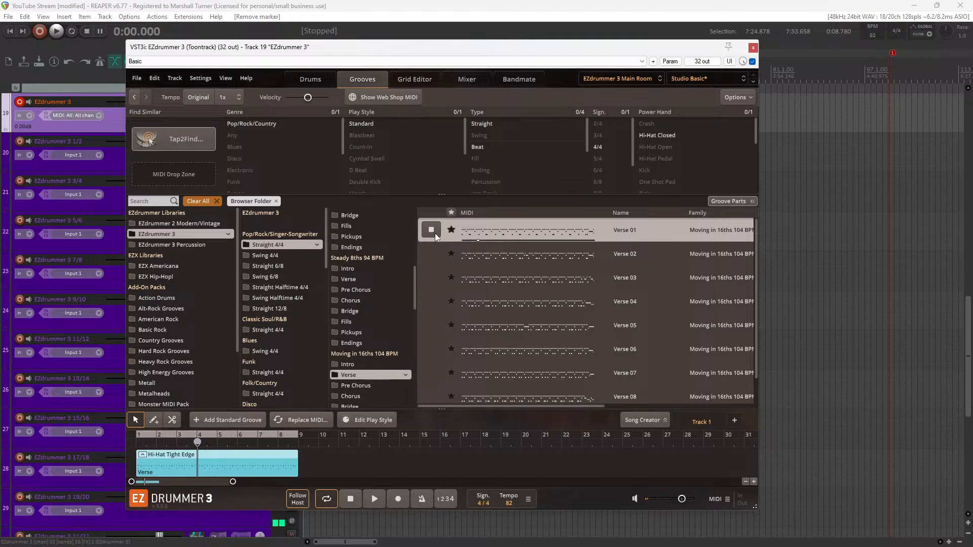
click(435, 233)
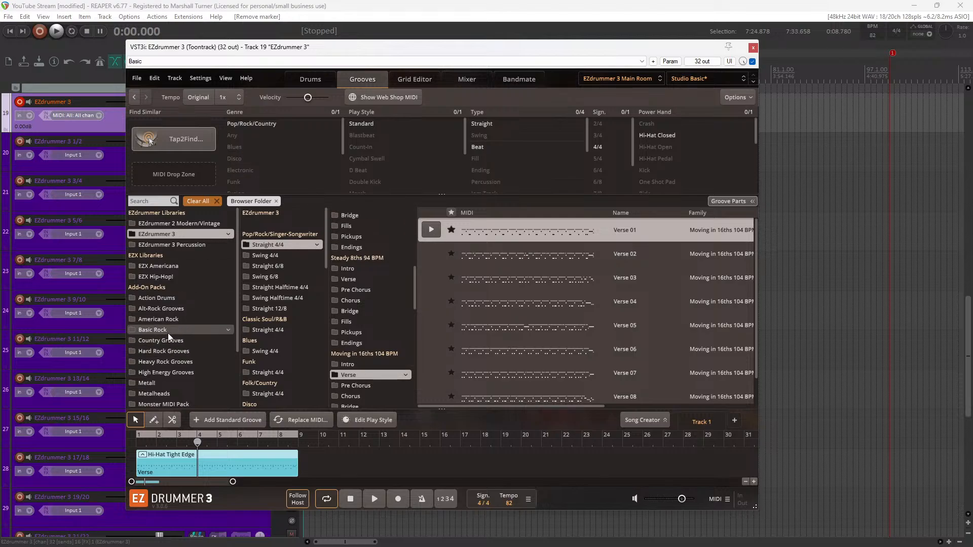
Audition Theme 02 of Rise Above 123 BPM and Theme 02 of Asphyxiation 78 BPM in the Metal! pack
scroll(175, 345, down, 1)
click(173, 356)
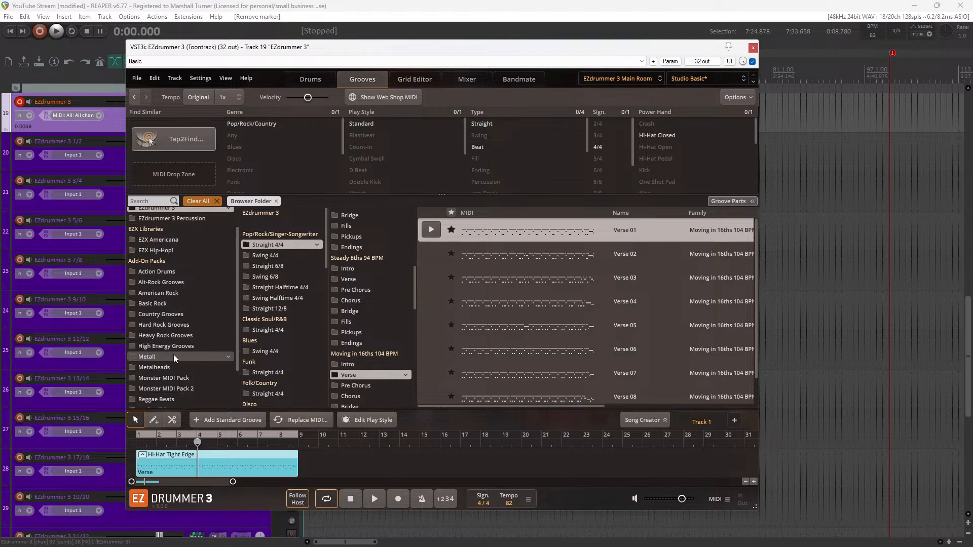
click(347, 255)
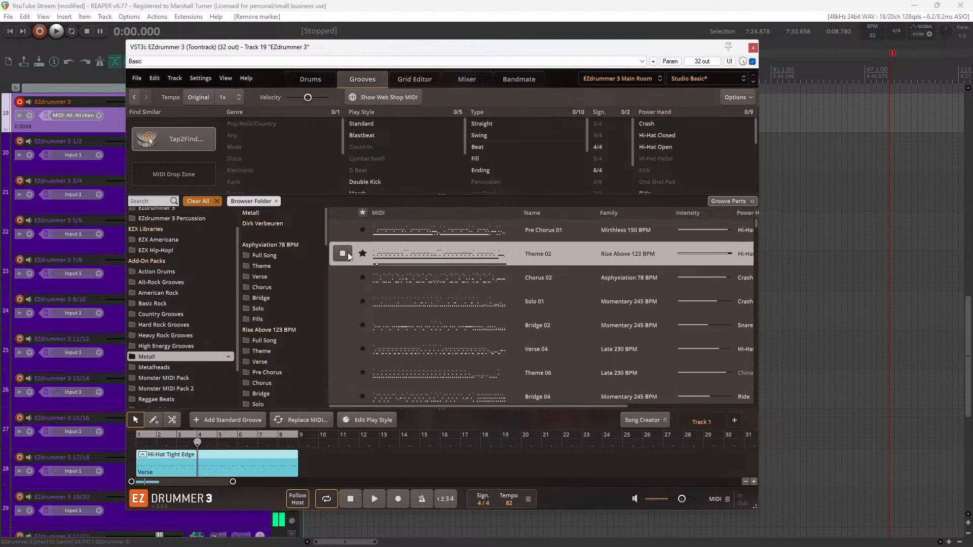
click(303, 260)
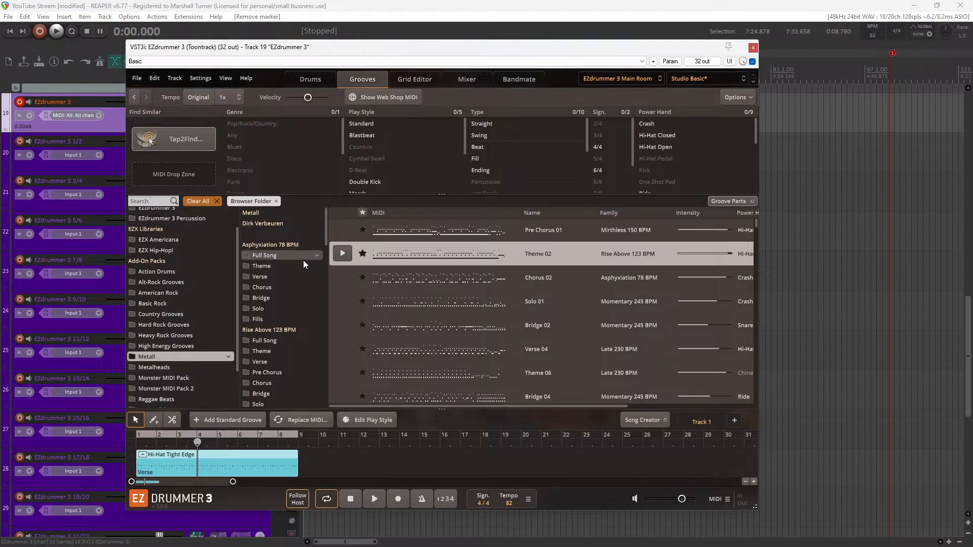
click(339, 257)
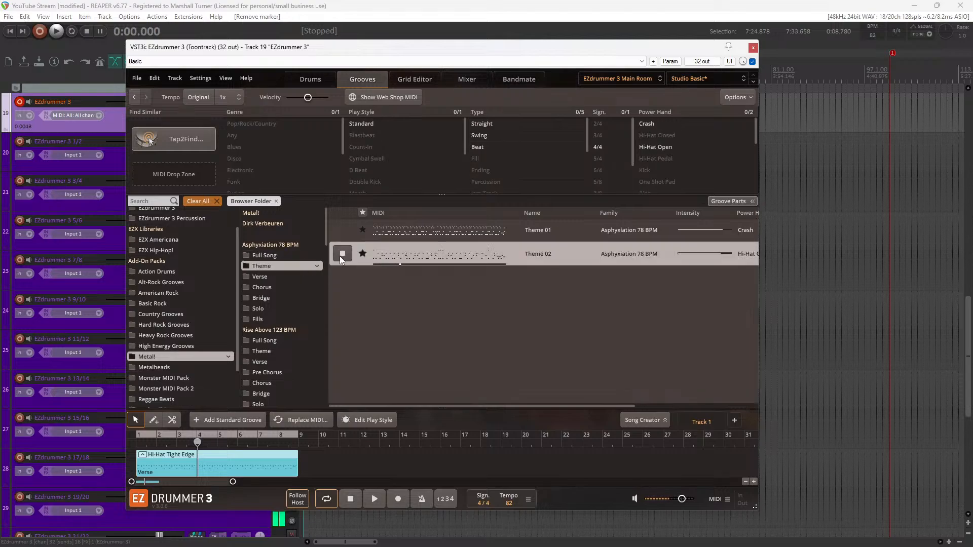
click(340, 257)
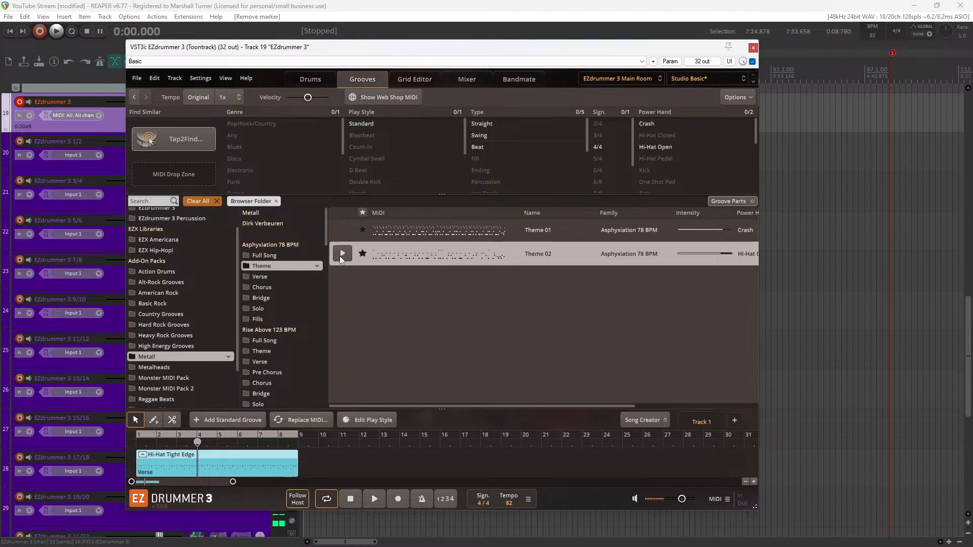
Browse the Heavy Rock Grooves add-on pack
click(180, 334)
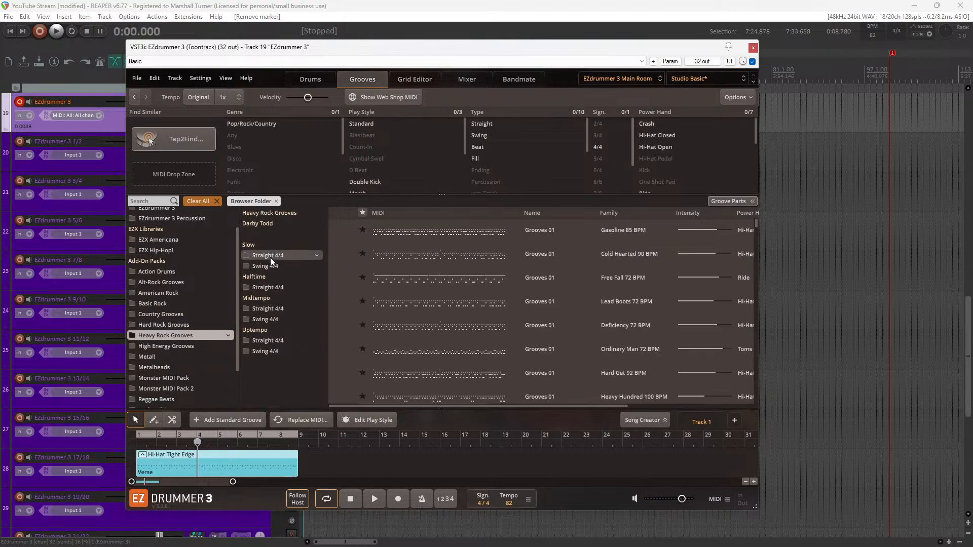
Audition Grooves 01 of All the Way 146 BPM from the Uptempo Straight 4/4 folder of Heavy Rock Grooves
click(269, 341)
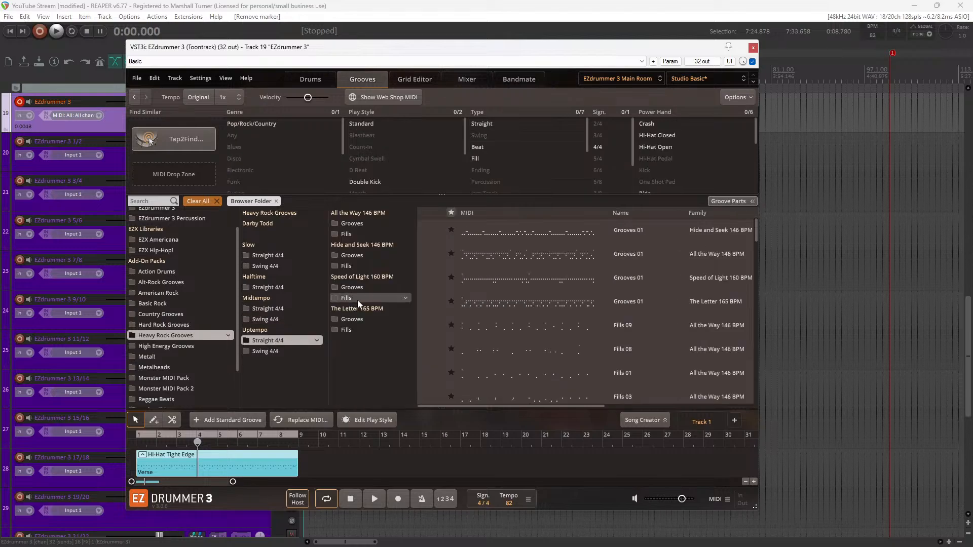
click(361, 227)
click(428, 229)
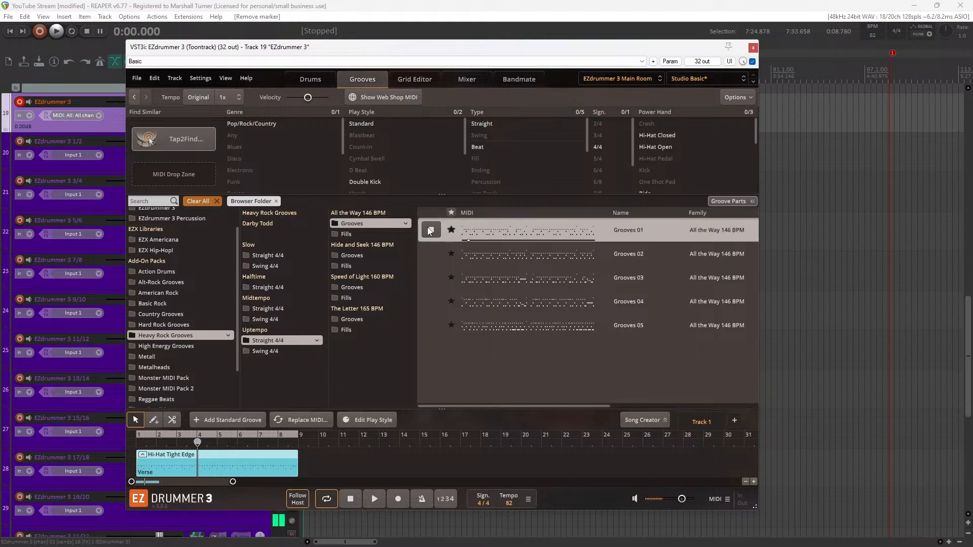
click(429, 231)
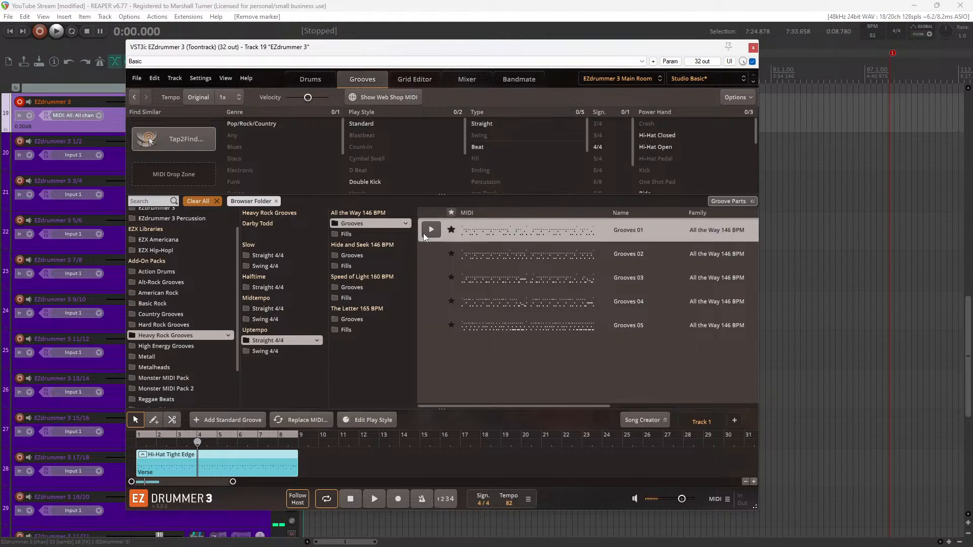
double_click(873, 36)
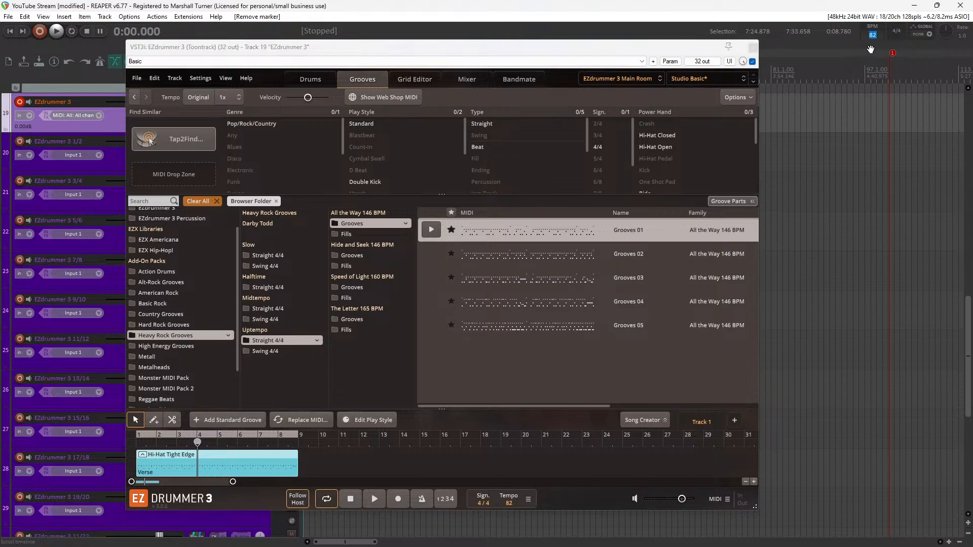
text(960)
key(Return)
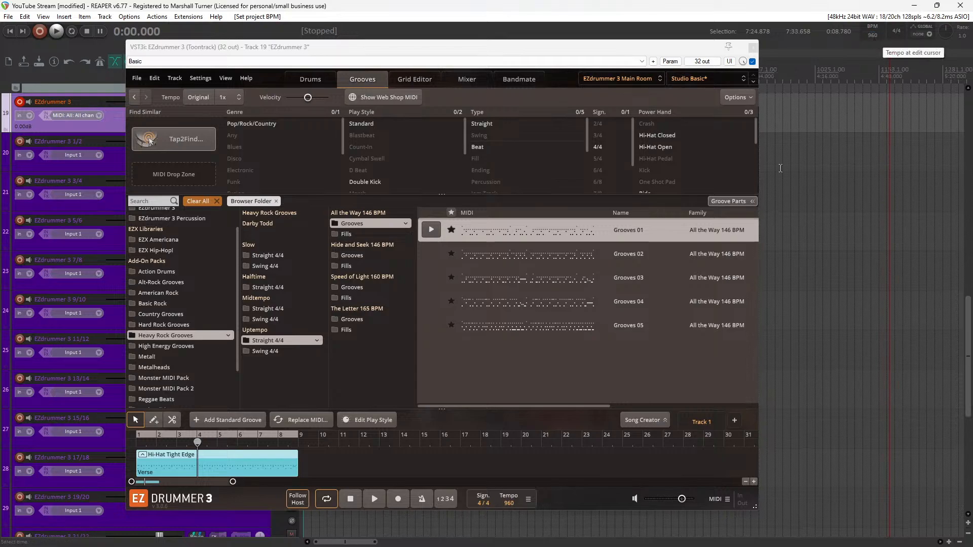
Set the project tempo to 135 BPM and briefly play the drum track at that tempo
click(873, 35)
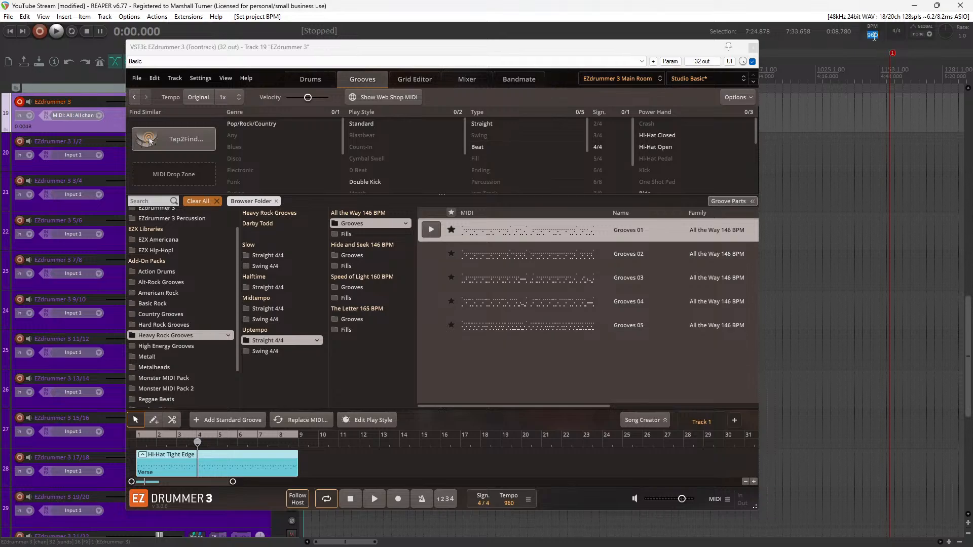
text(135)
key(Return)
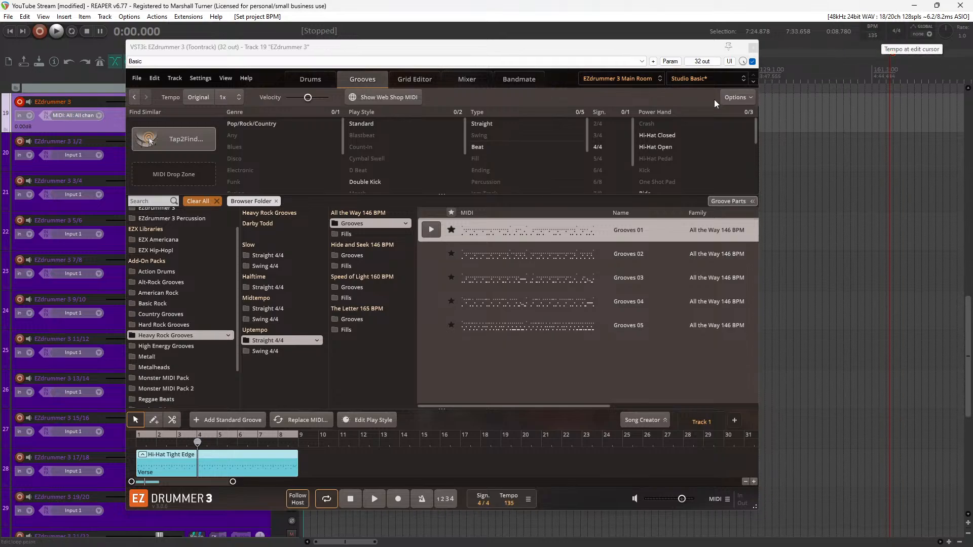
key(space)
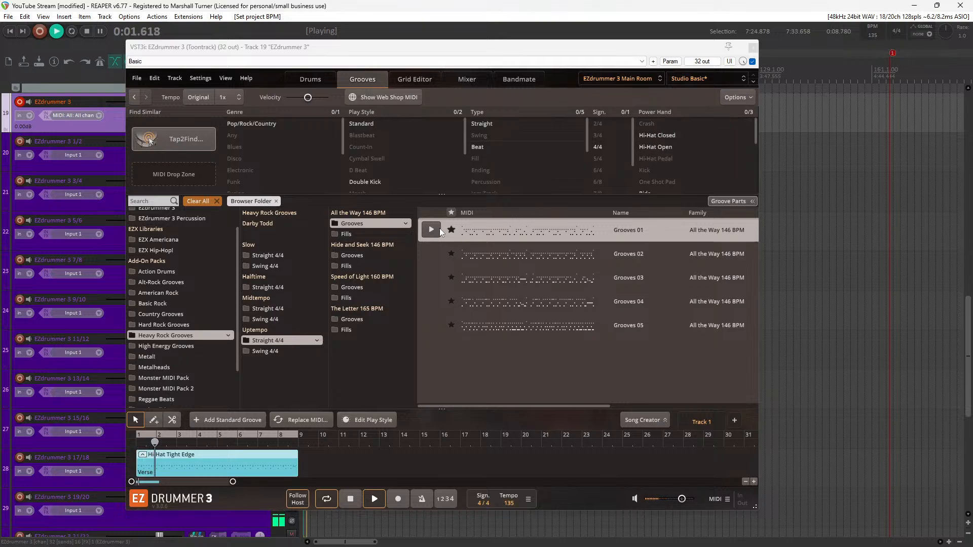
key(space)
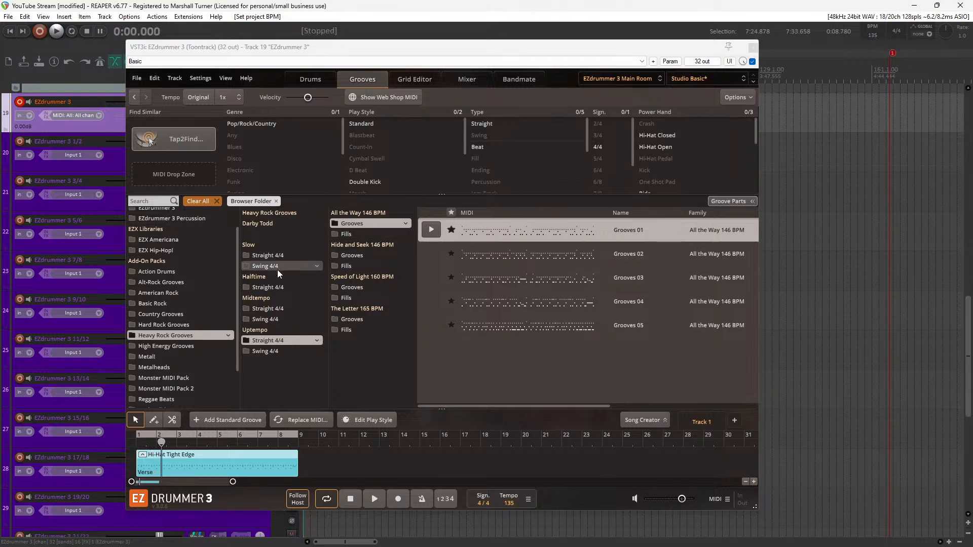
Audition Basic Rock's Pretenders Chorus 03 and Verse 01 of 2/4 You 116 BPM from its Midtempo Swing 4/4 folder
click(175, 304)
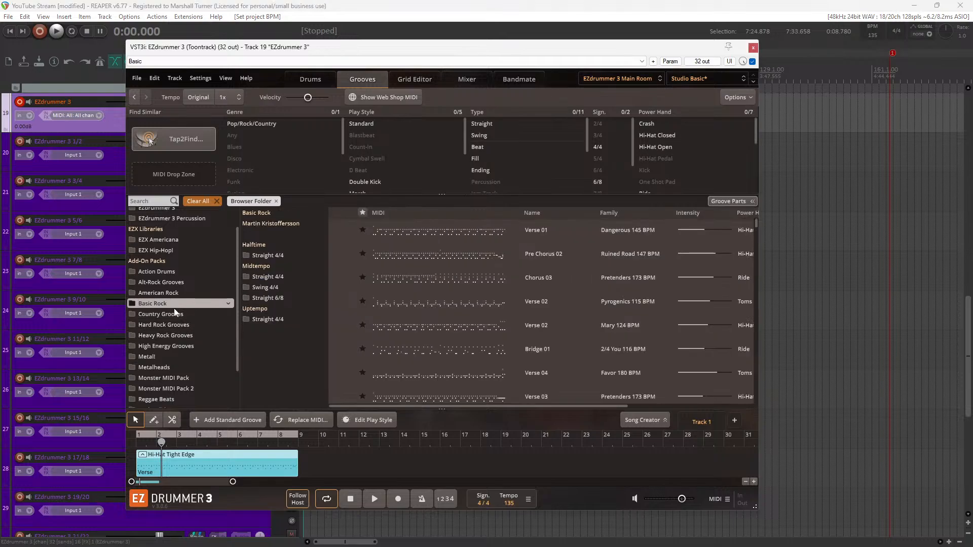
click(344, 281)
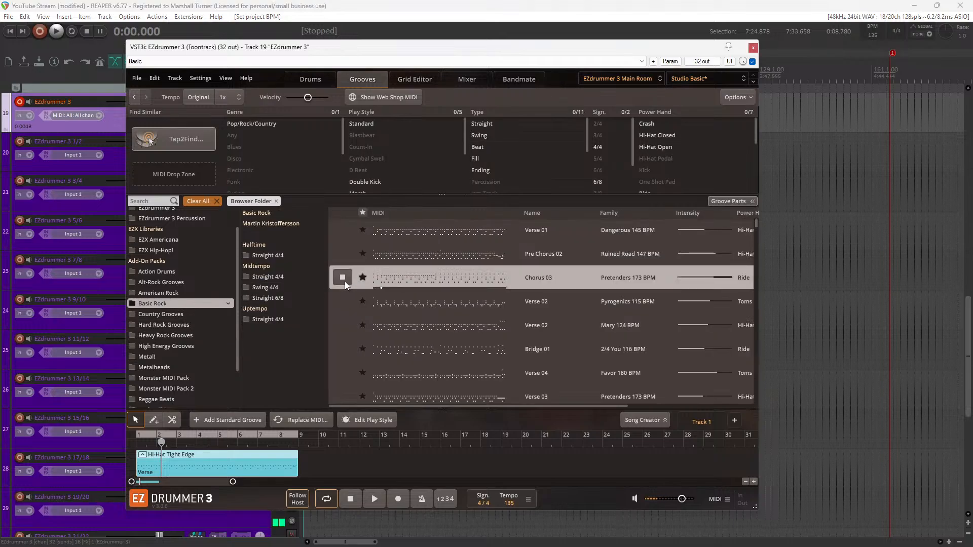
click(302, 288)
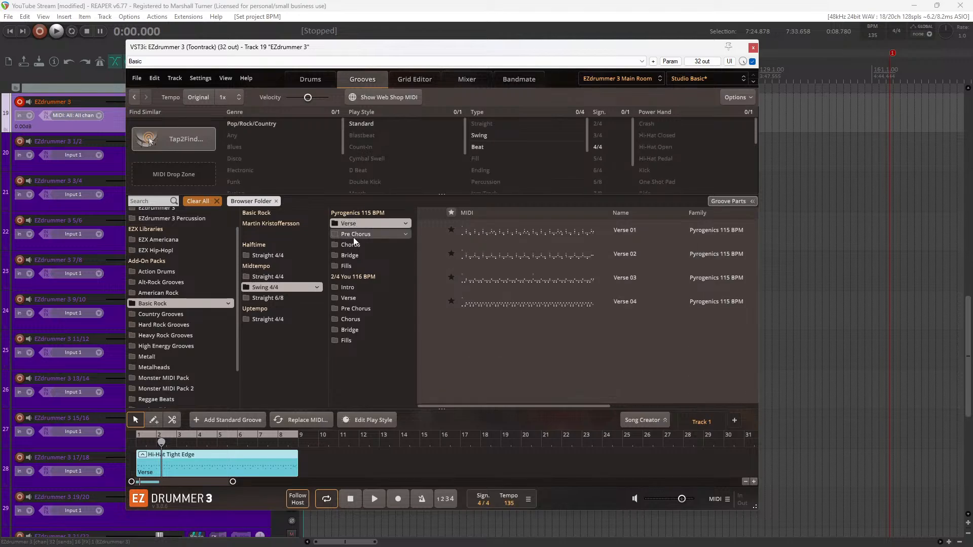
click(354, 287)
click(354, 299)
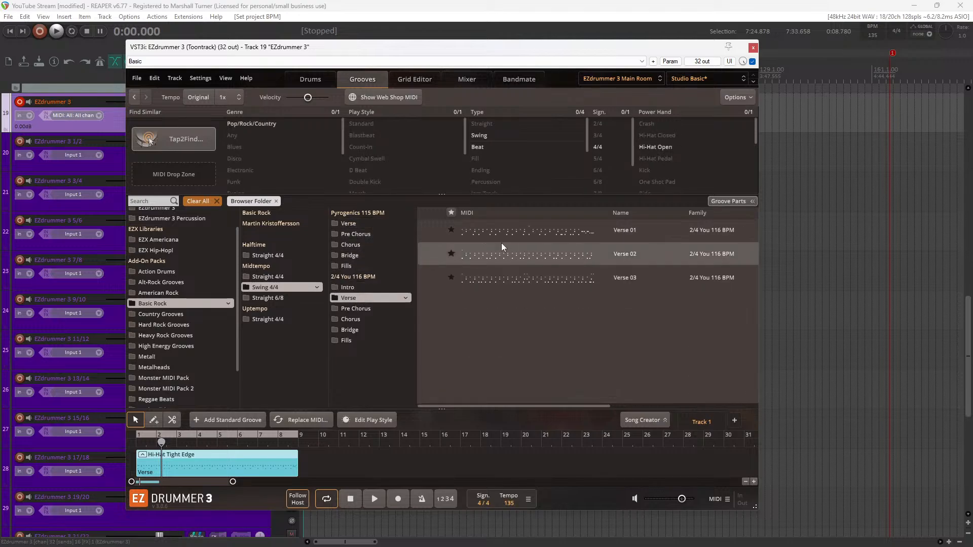
click(436, 228)
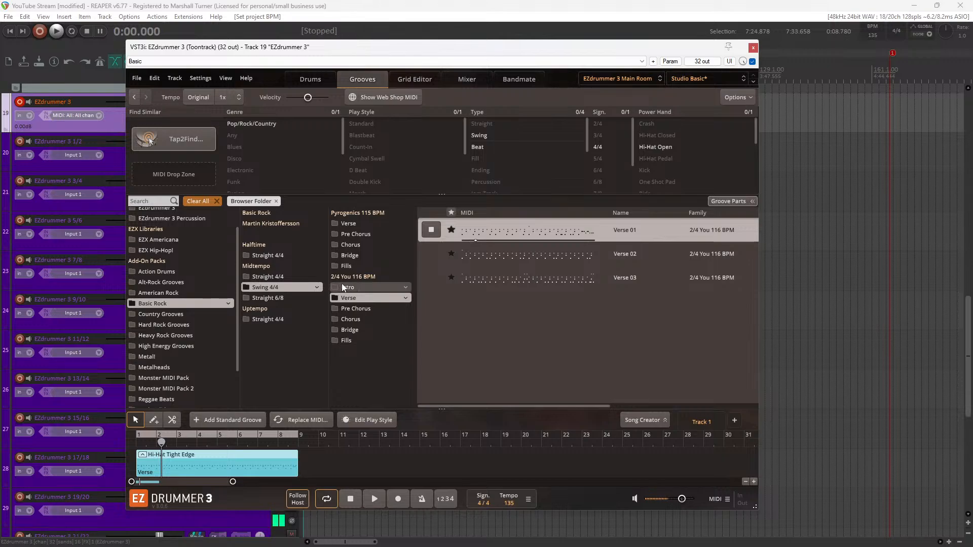
key(space)
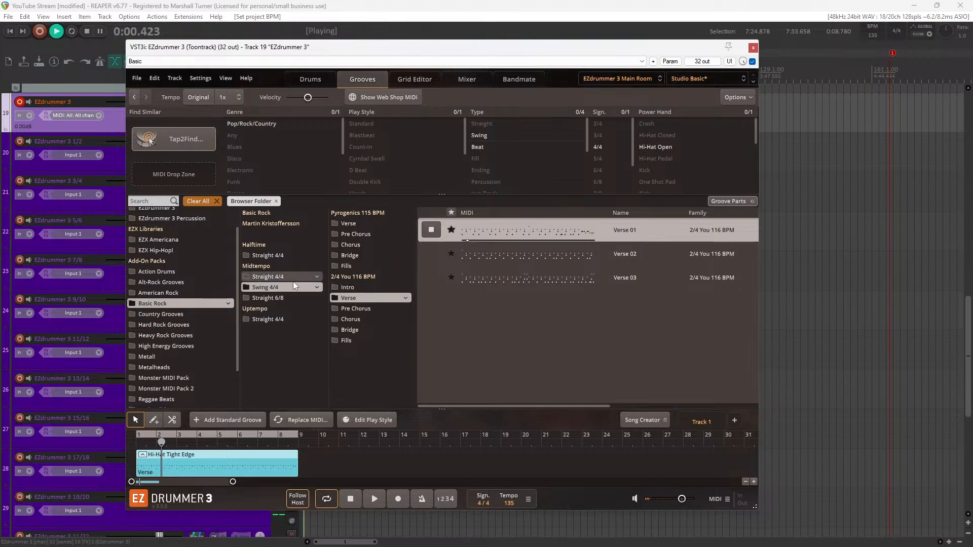
key(space)
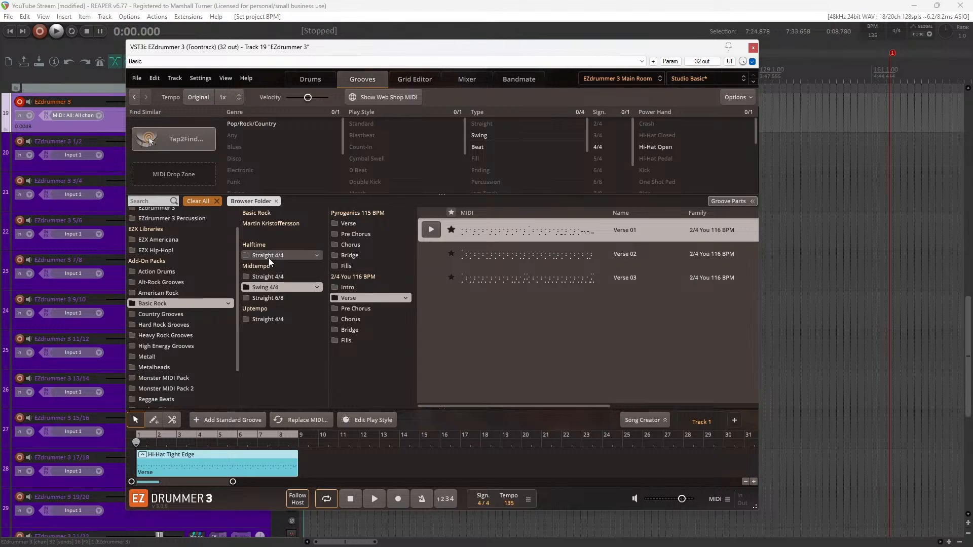
Examine the Pieces 132 BPM grooves in Basic Rock's Halftime Straight 4/4 folder, including its Verse subfolder
right_click(315, 257)
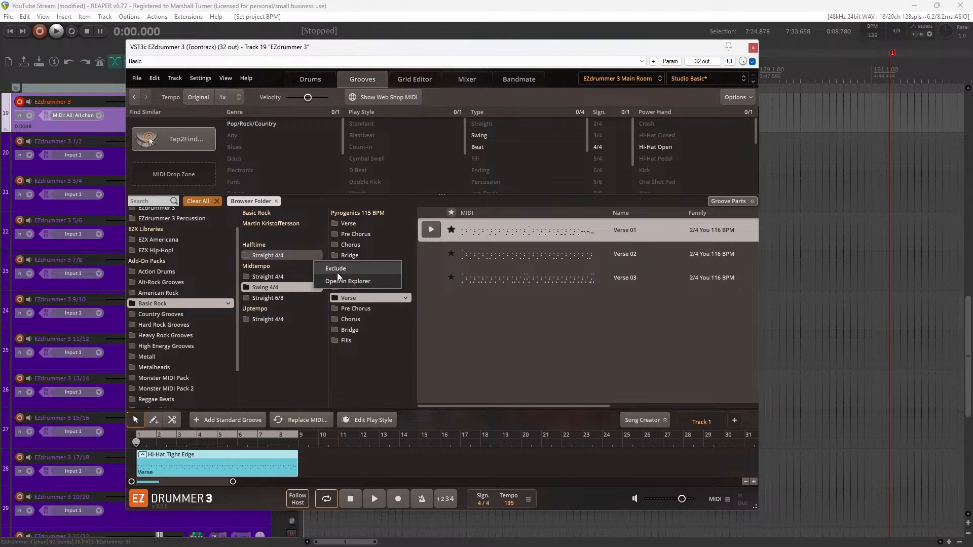
click(271, 253)
click(270, 254)
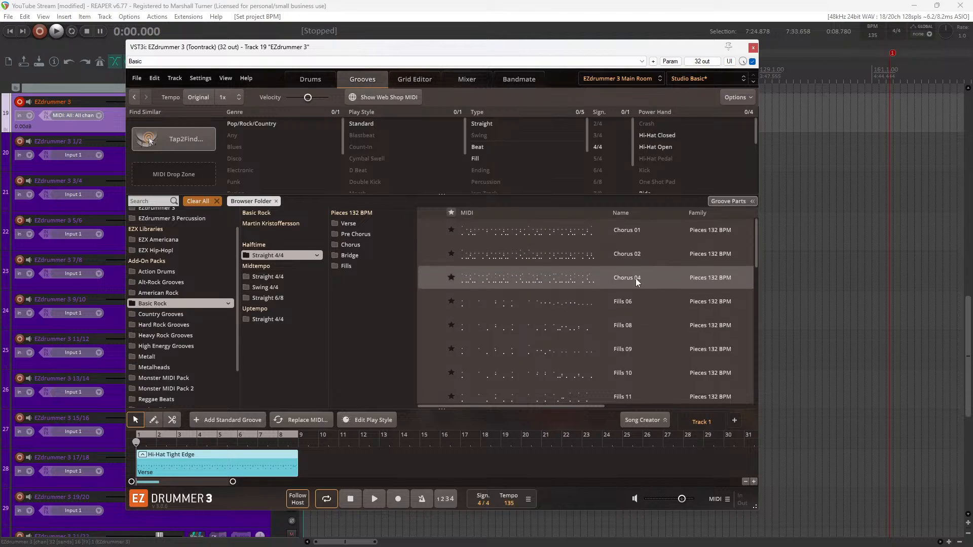
scroll(639, 320, down, 3)
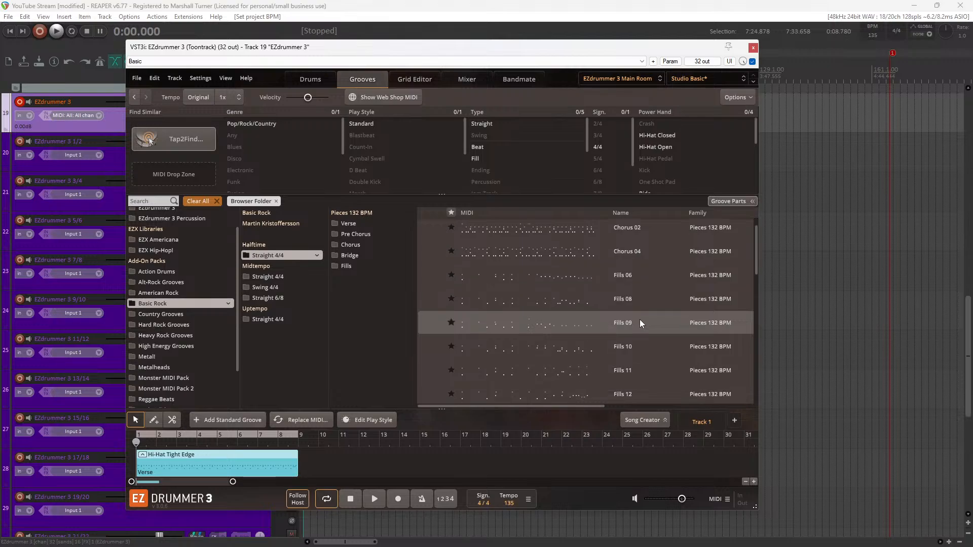
scroll(640, 320, down, 3)
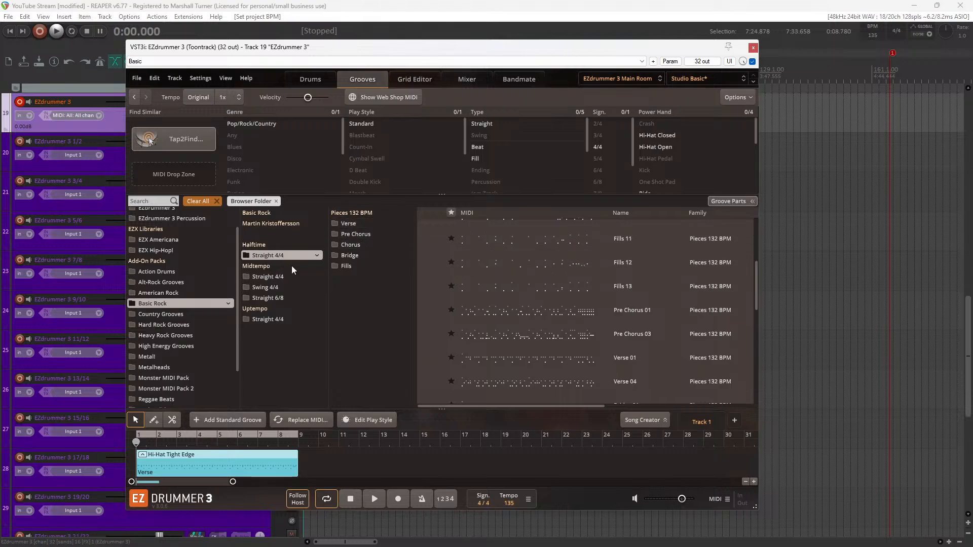
scroll(503, 305, up, 2)
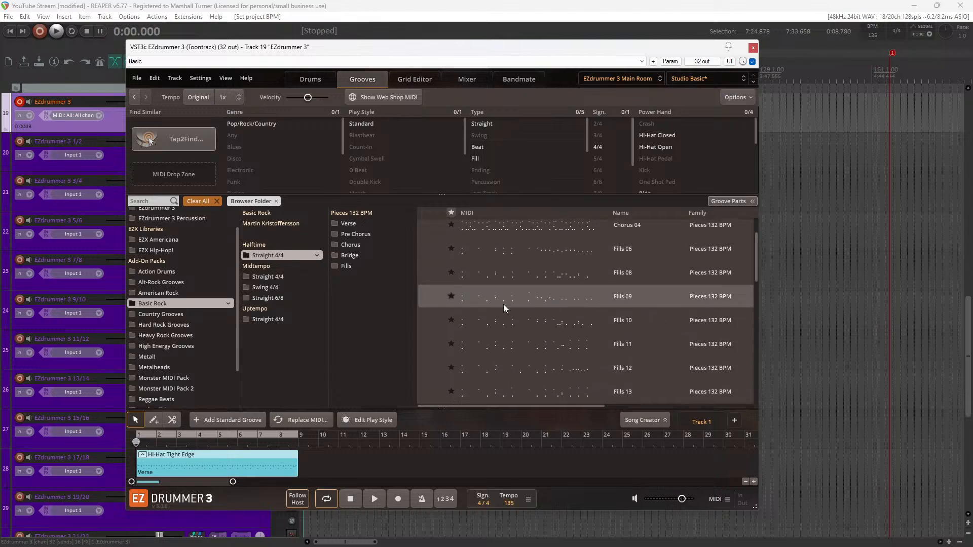
click(356, 224)
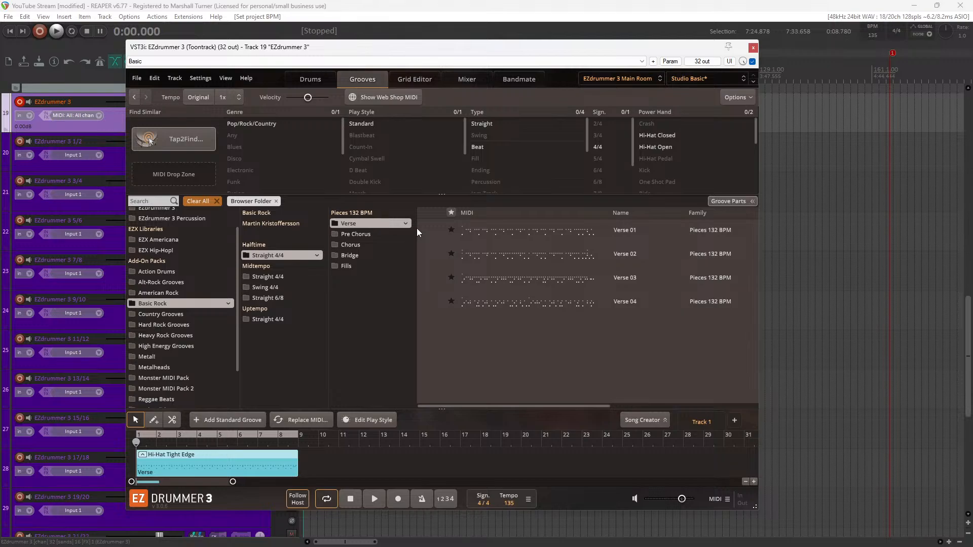
click(304, 256)
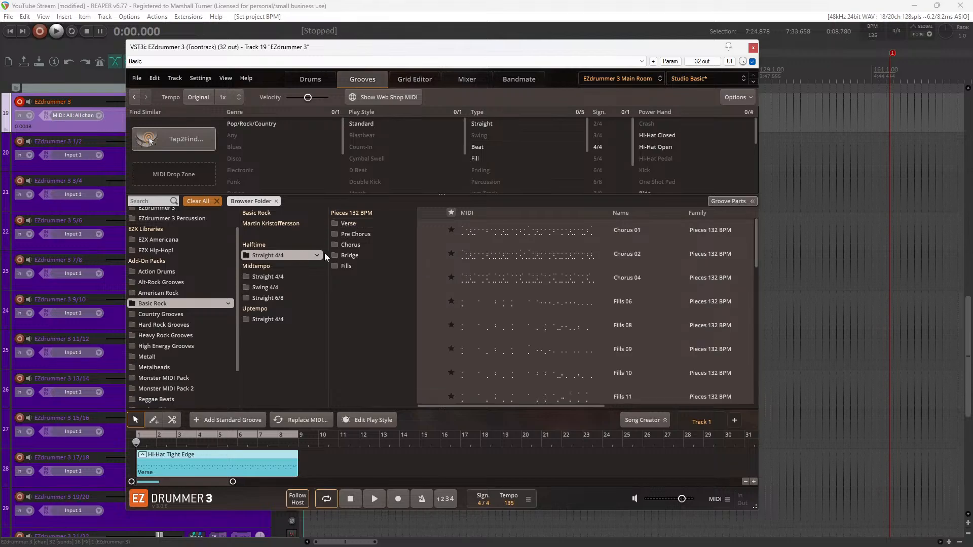
scroll(560, 236, down, 3)
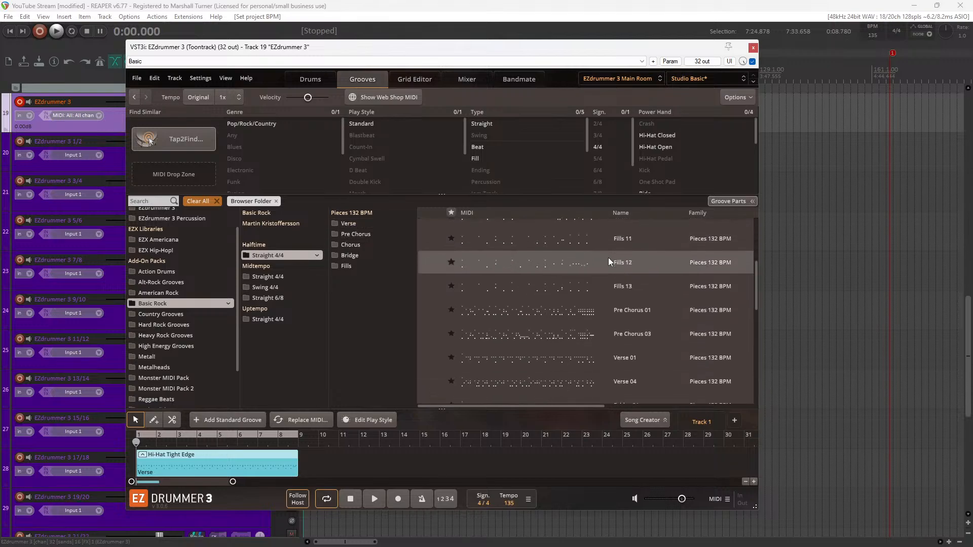
scroll(609, 257, down, 2)
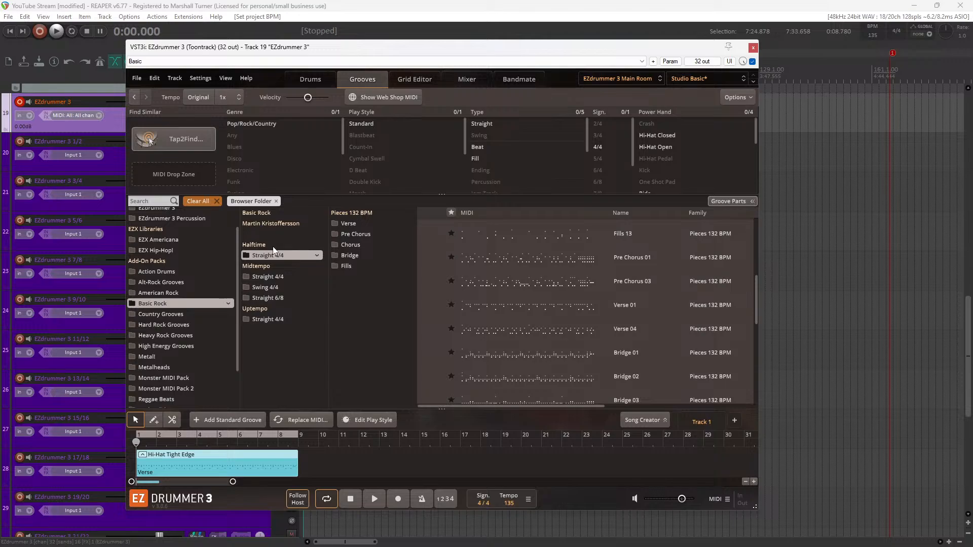
Audition Verse 01 of Alonely 112 BPM from Basic Rock's Midtempo Straight 6/8 folder
click(260, 299)
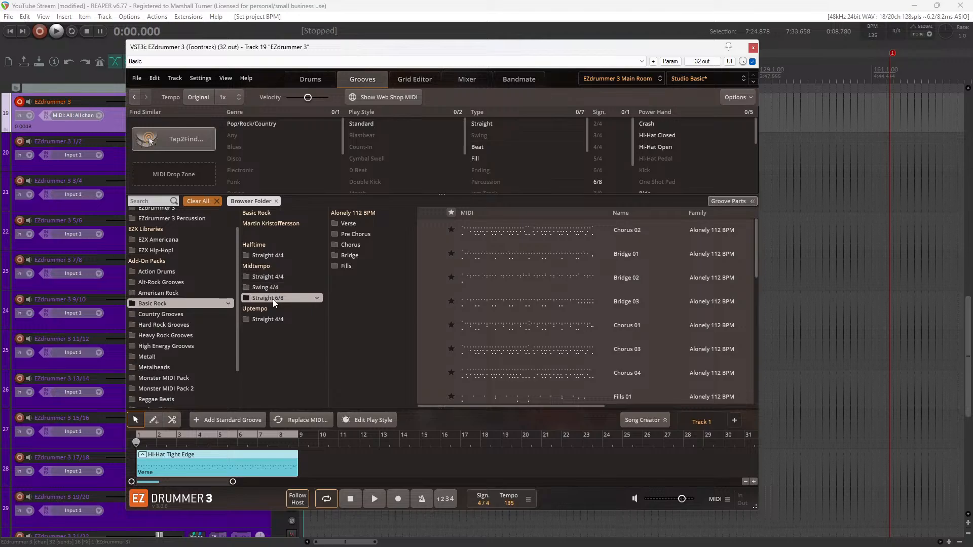
click(350, 224)
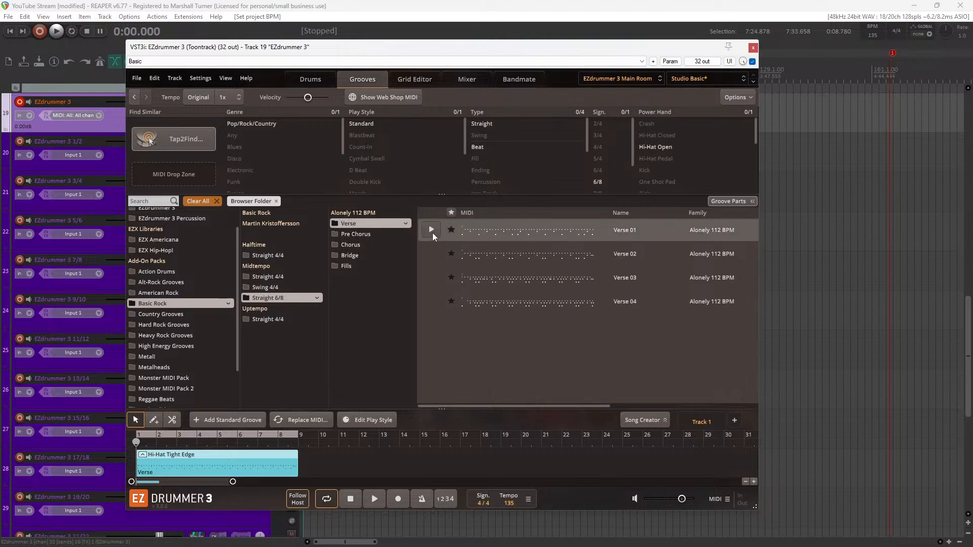
click(433, 232)
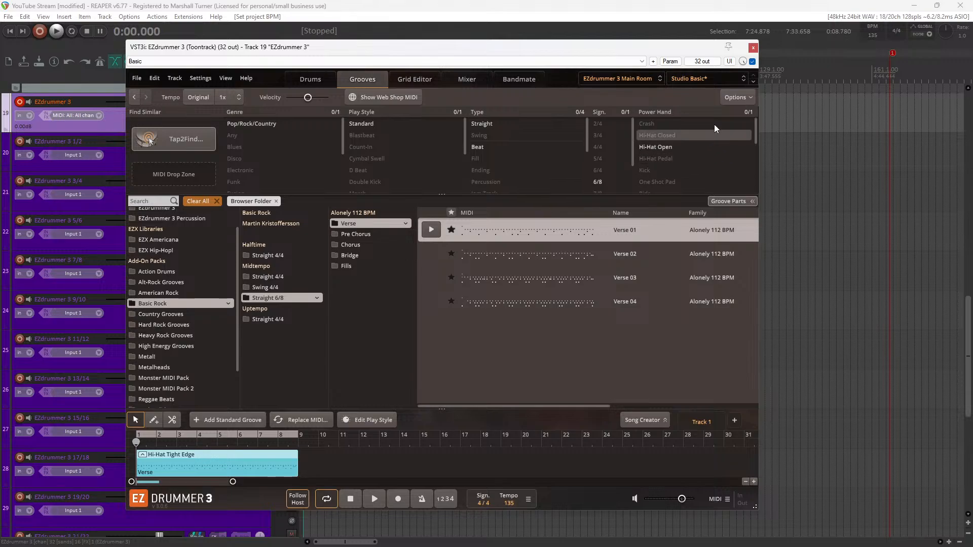
Audition Verse 01 of Exit Sand 122 BPM from the Midtempo Straight 4/4 folder of Hard Rock Grooves
click(175, 325)
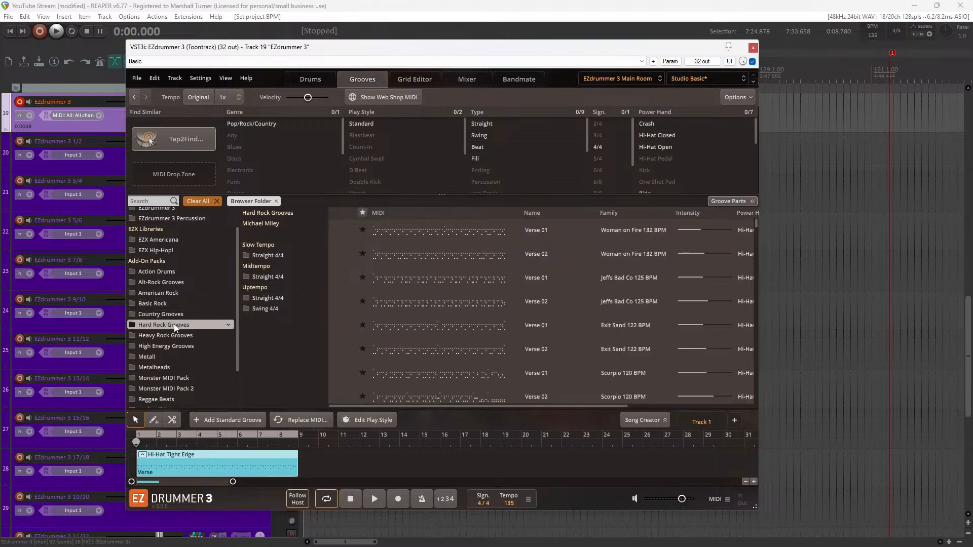
click(275, 278)
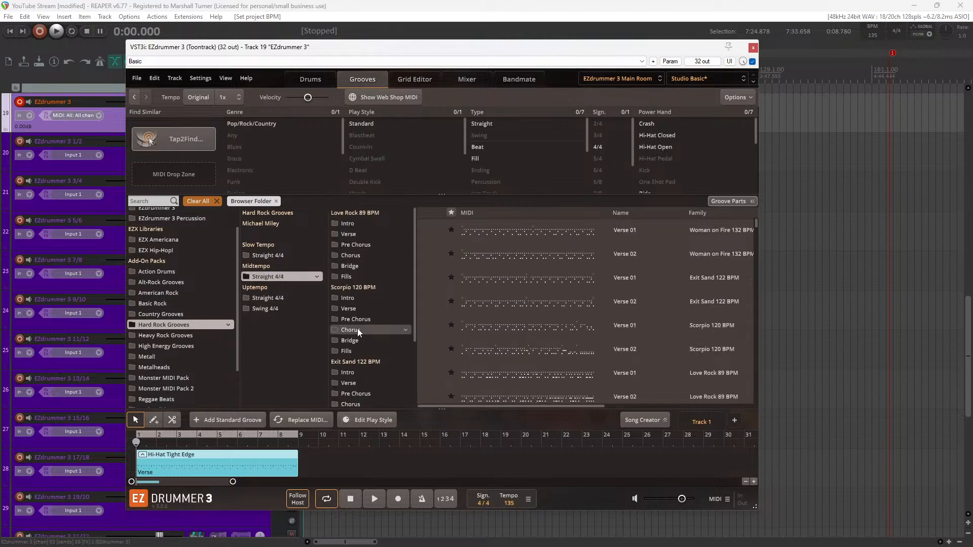
scroll(357, 329, down, 3)
click(359, 305)
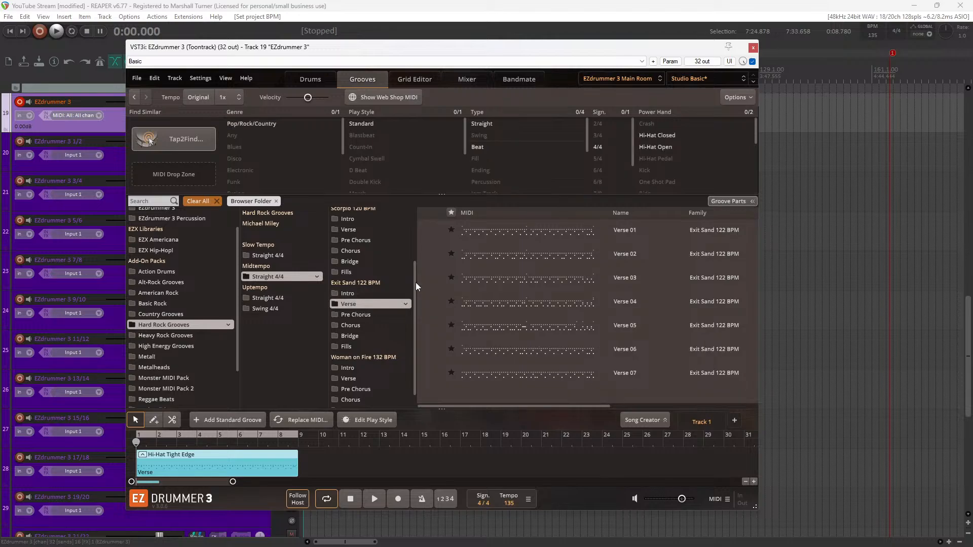
click(432, 232)
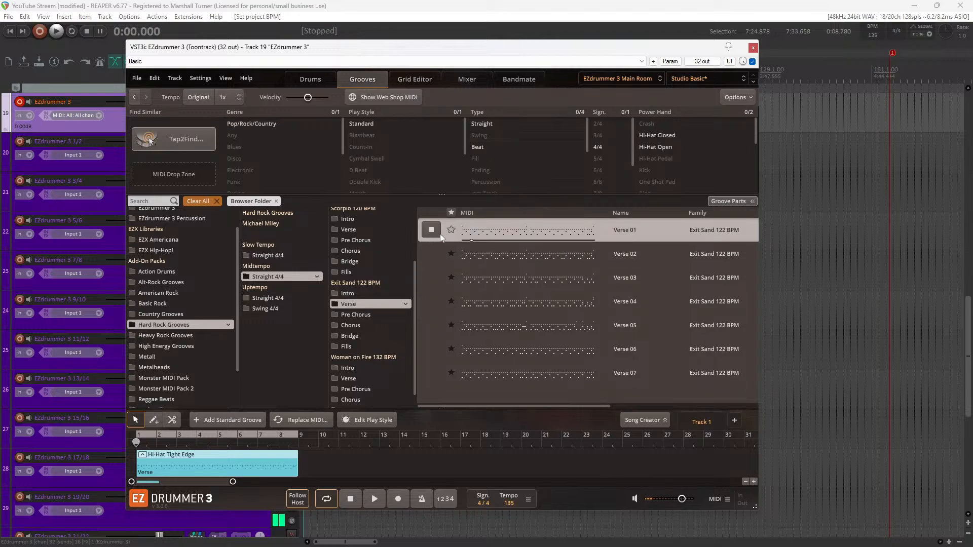
click(431, 230)
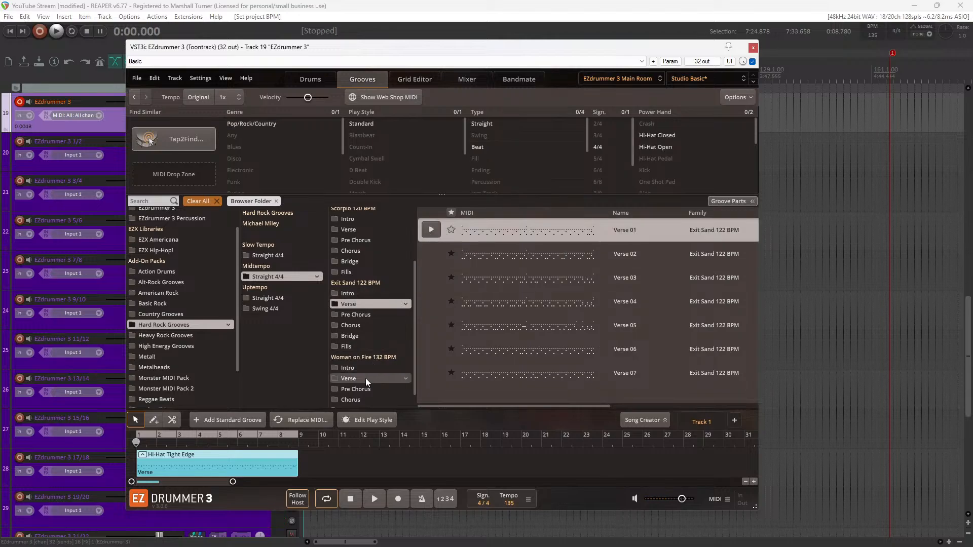
Audition Verse 01 of Woman on Fire 132 BPM in the same Midtempo Straight 4/4 folder
click(366, 378)
click(432, 231)
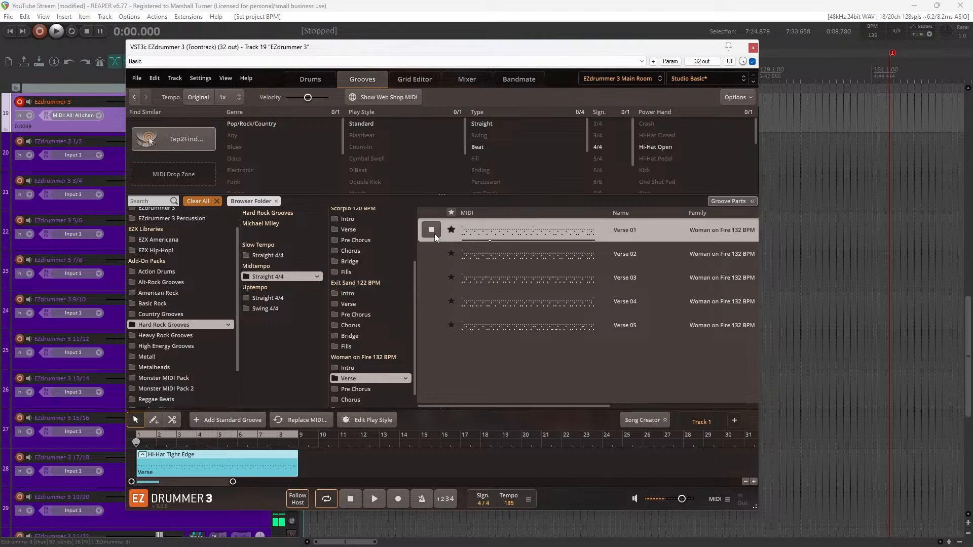
click(432, 231)
scroll(370, 297, down, 1)
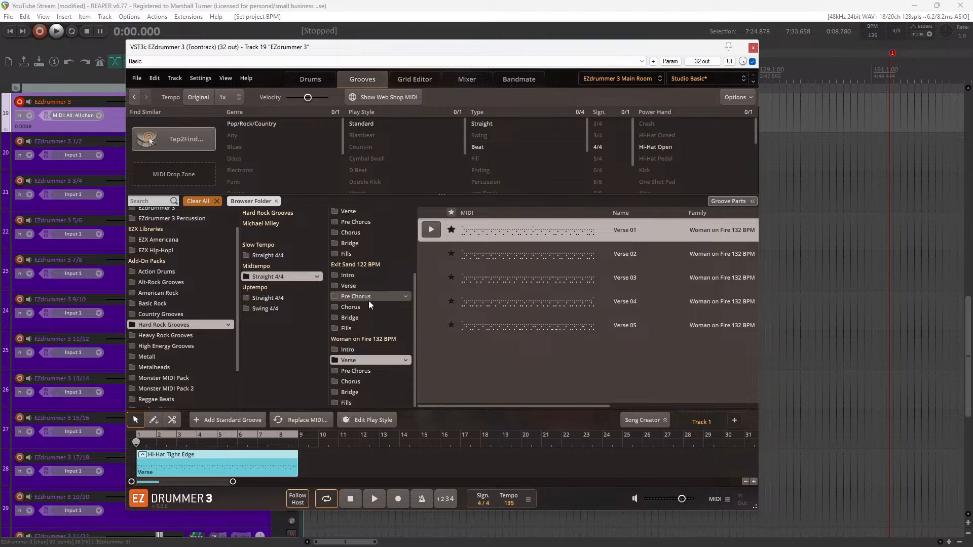
Audition Verse 01 of Scorpio 120 BPM from the Midtempo Straight 4/4 folder of Hard Rock Grooves
scroll(369, 300, up, 3)
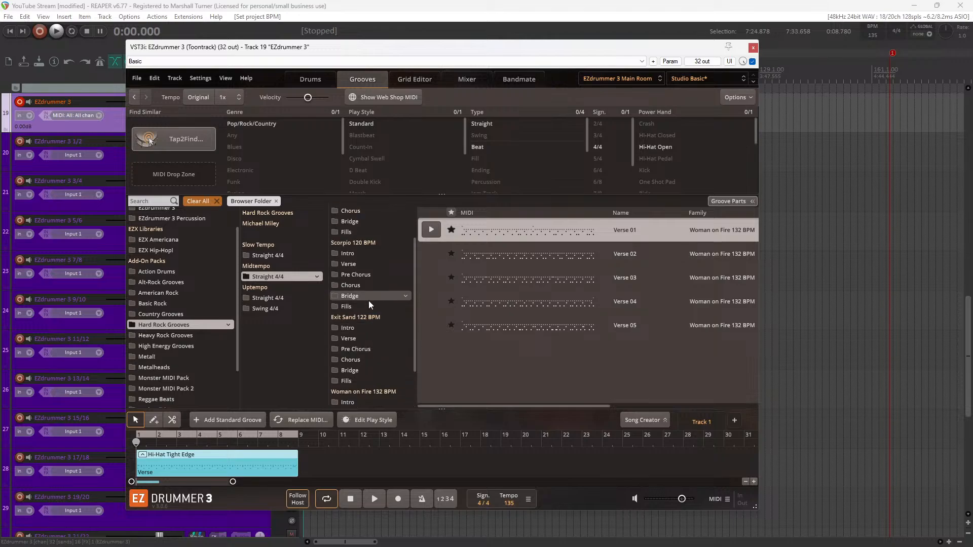
click(367, 263)
click(428, 232)
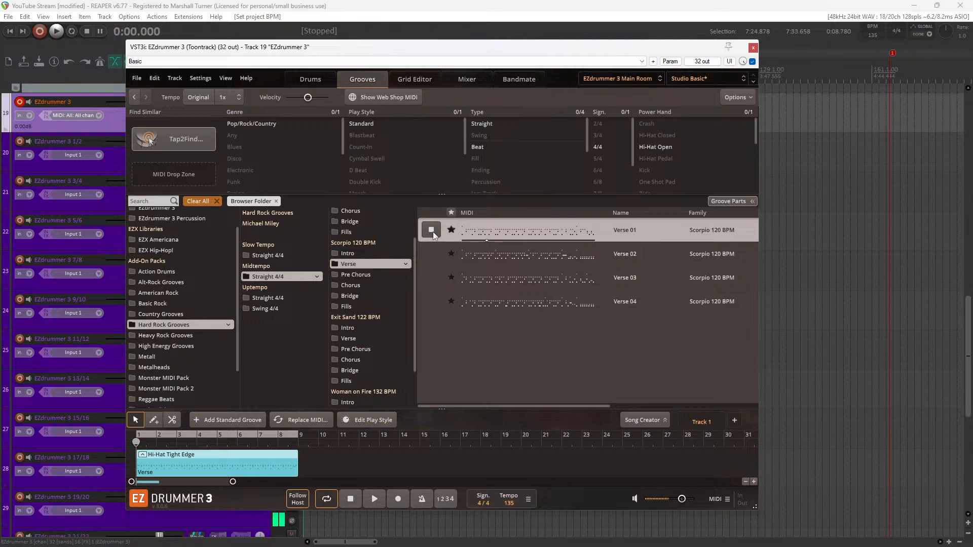
click(433, 233)
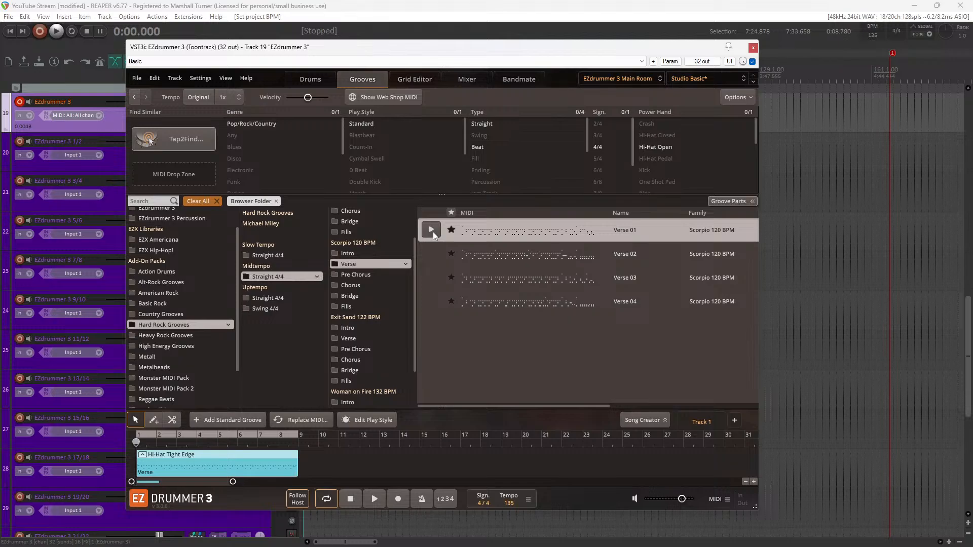
Examine the Toontrack drum and mixer presets and the list of available drum libraries
mouse_move(273, 534)
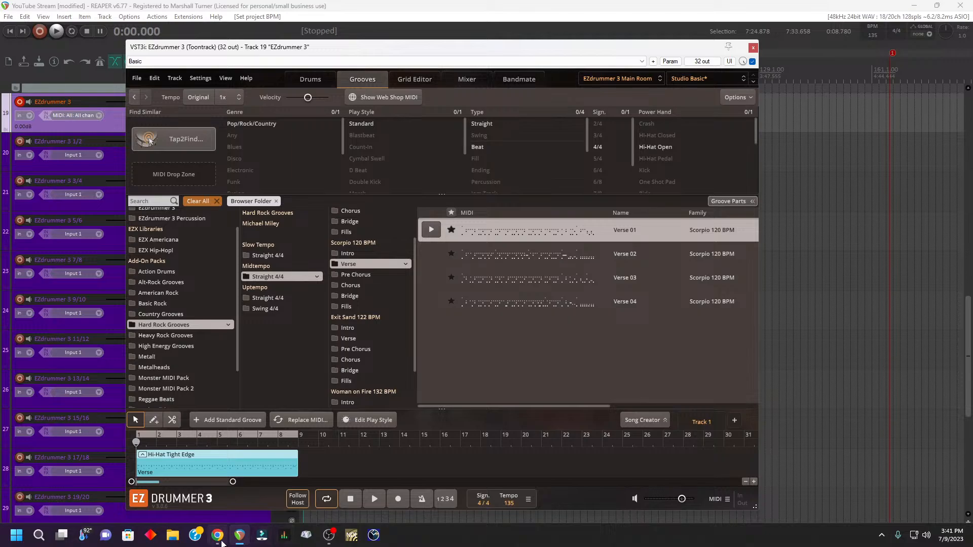
mouse_move(218, 540)
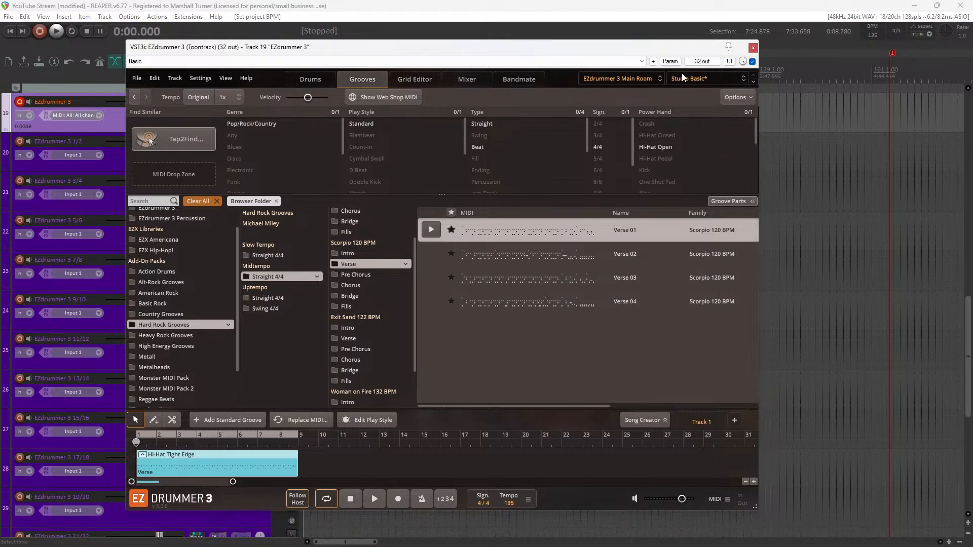
click(722, 78)
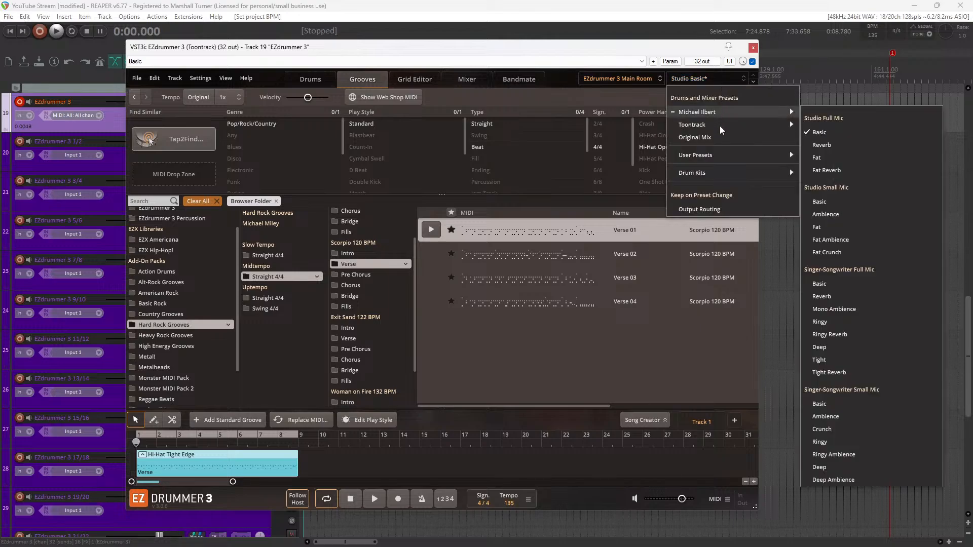
mouse_move(720, 127)
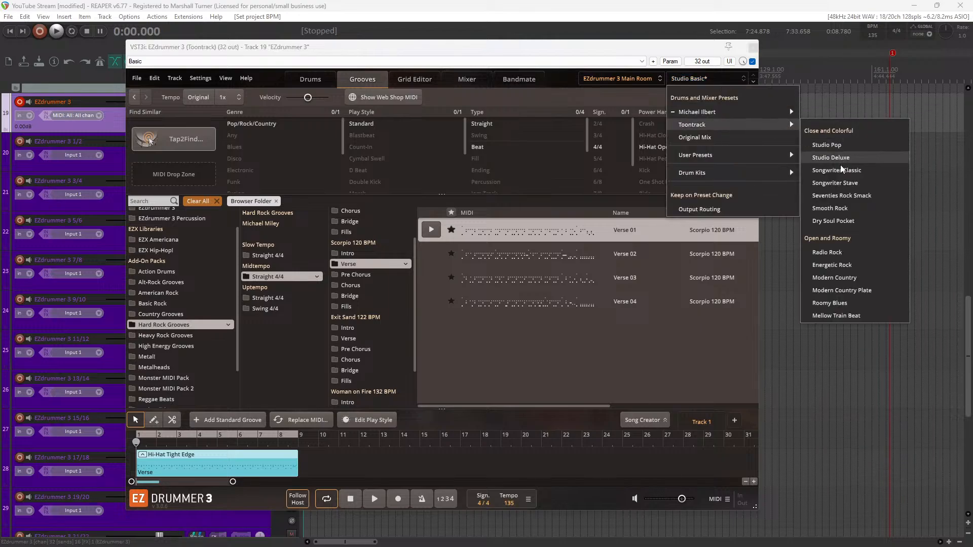
click(647, 83)
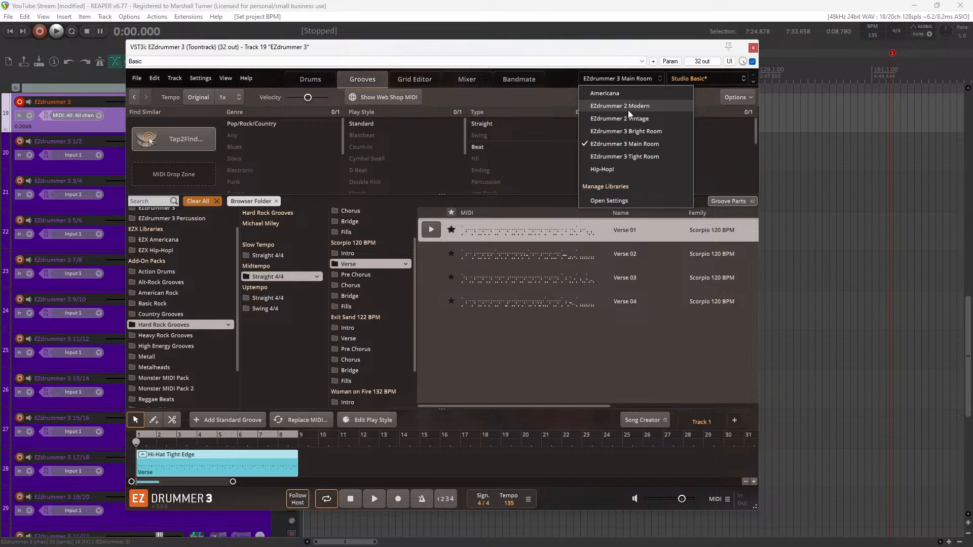
click(269, 359)
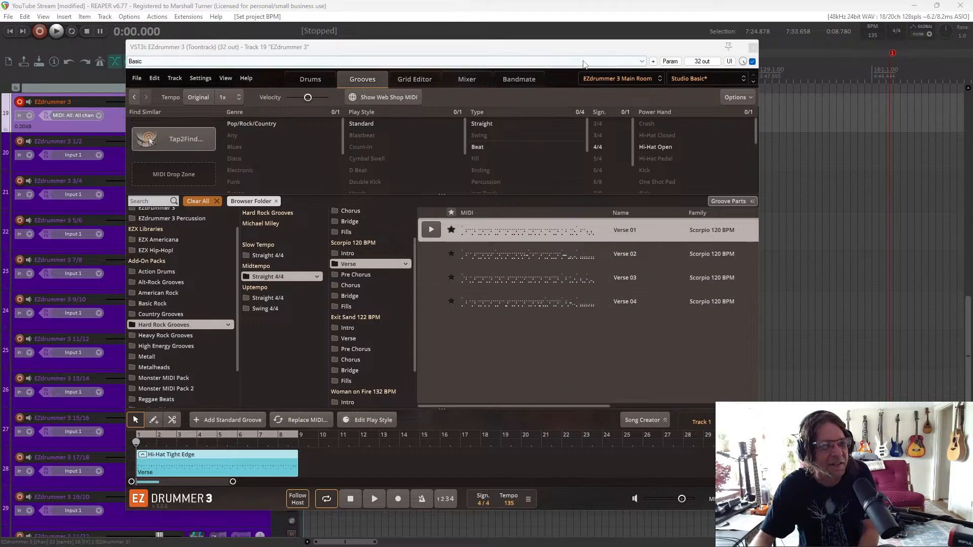
Move the EZdrummer 3 window aside to uncover the track controls and bring the vocal, bass and guitar tracks into view
drag(534, 51, 726, 84)
scroll(167, 222, up, 3)
scroll(166, 223, up, 5)
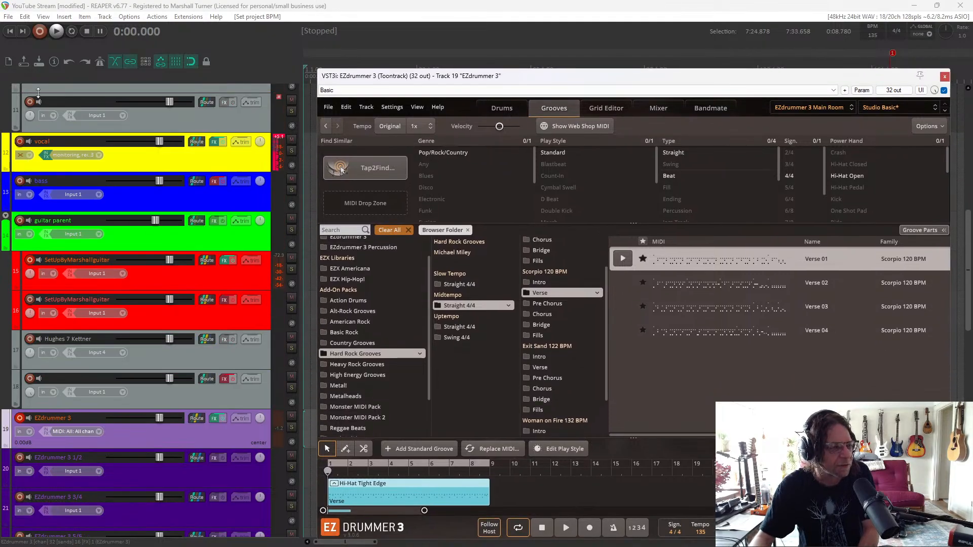
Disarm the EZdrummer 3 track for recording, and play a few seconds of the project from its start
click(8, 35)
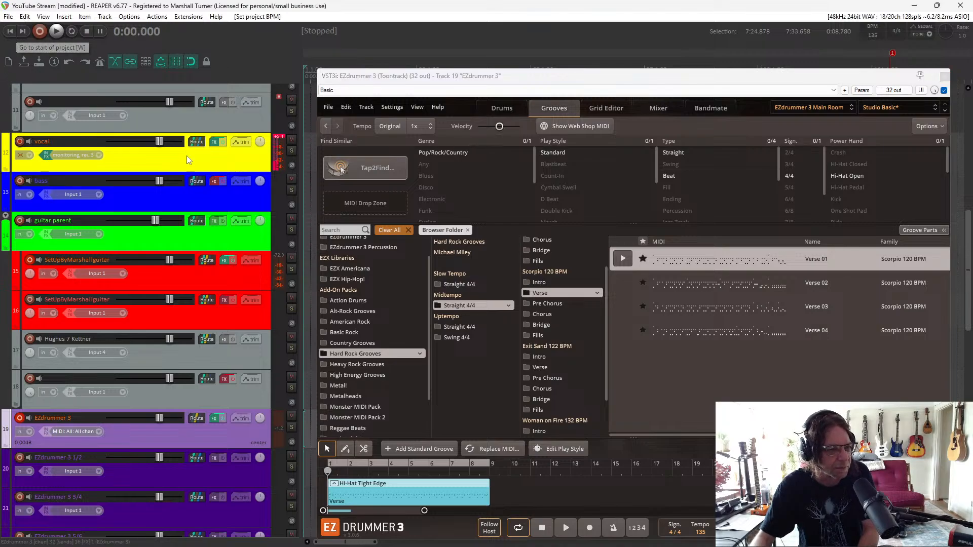
click(20, 419)
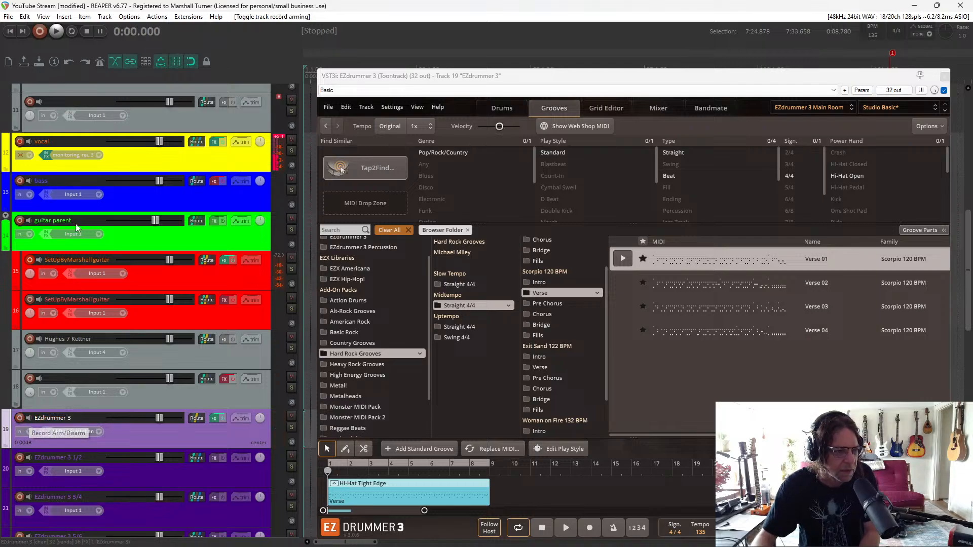
click(59, 34)
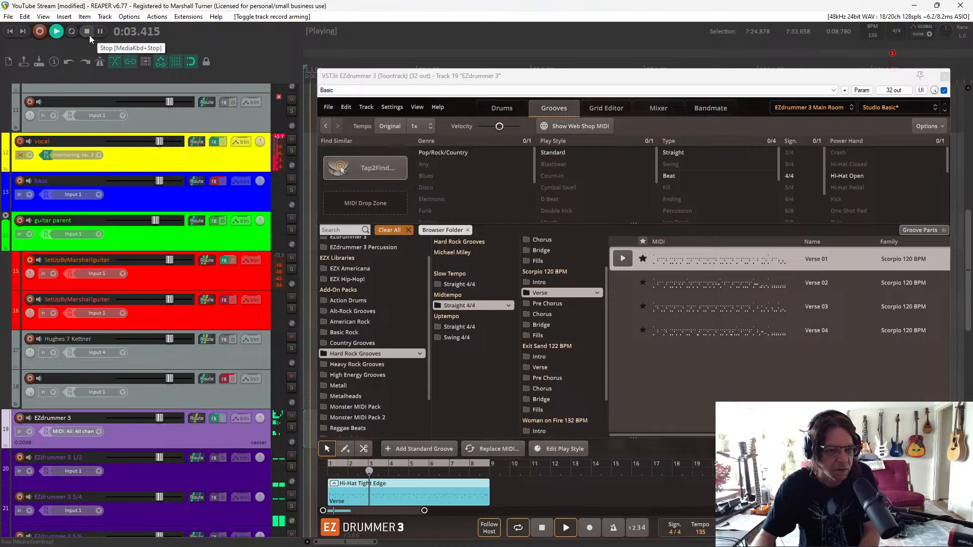
click(89, 35)
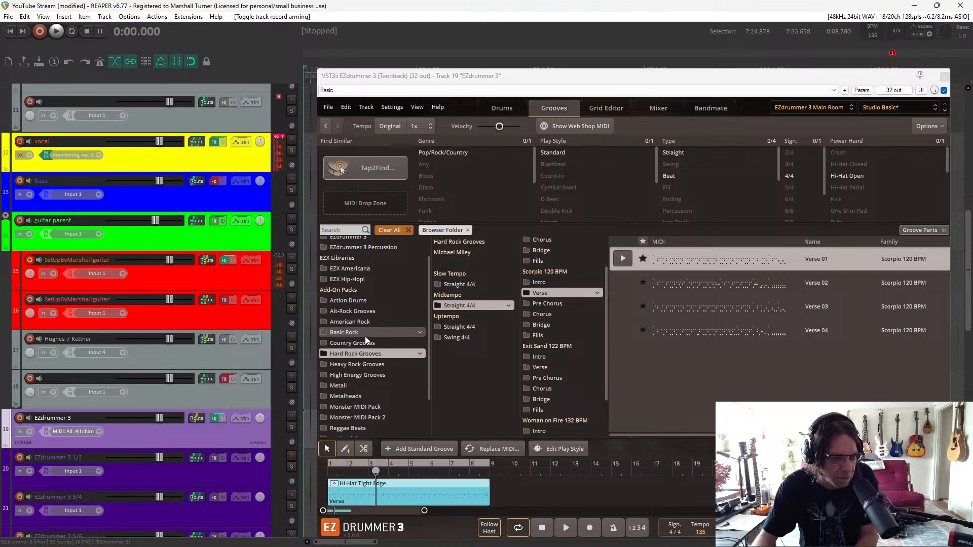
Audition Verse 01 of Crumbling Hurt 126 BPM and Verse 01 of Power Thing 92 BPM from the American Rock pack
click(364, 324)
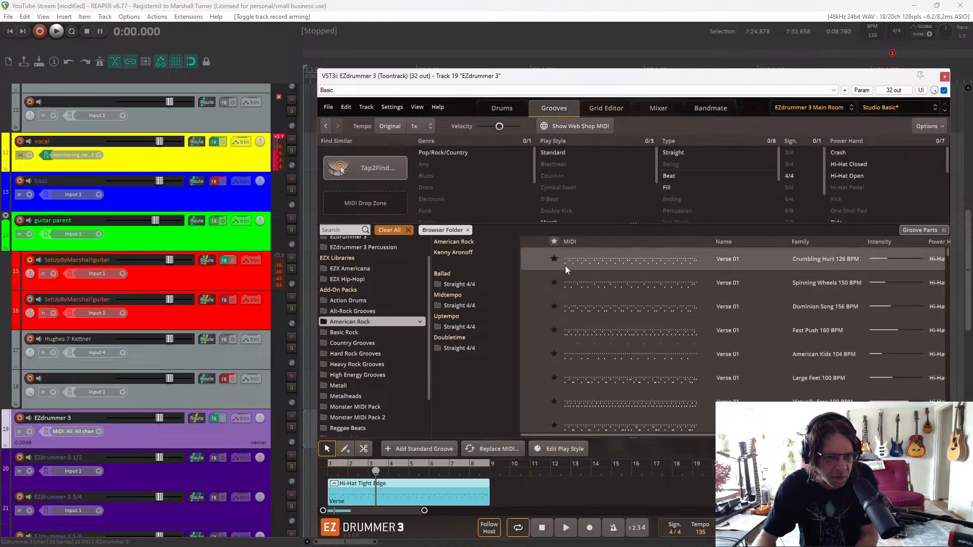
click(534, 260)
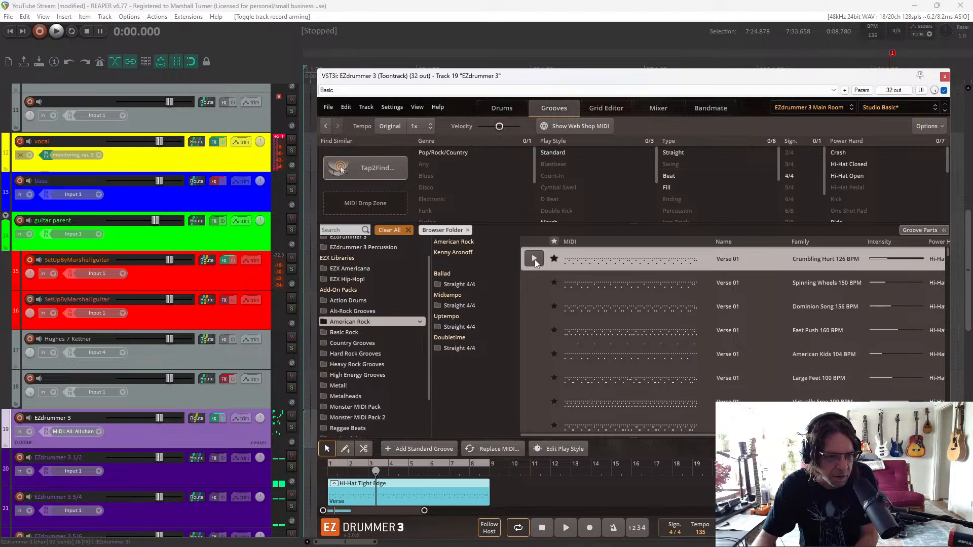
click(474, 307)
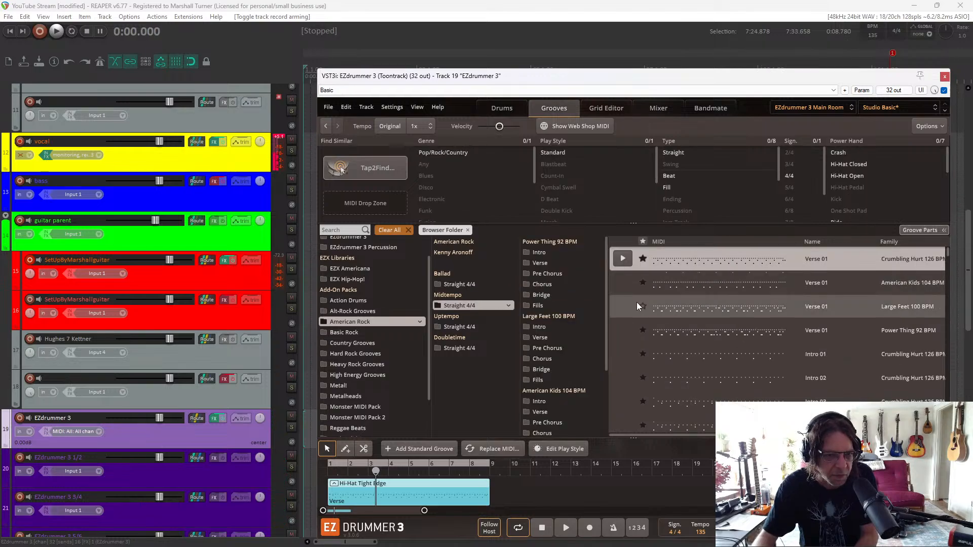
click(561, 264)
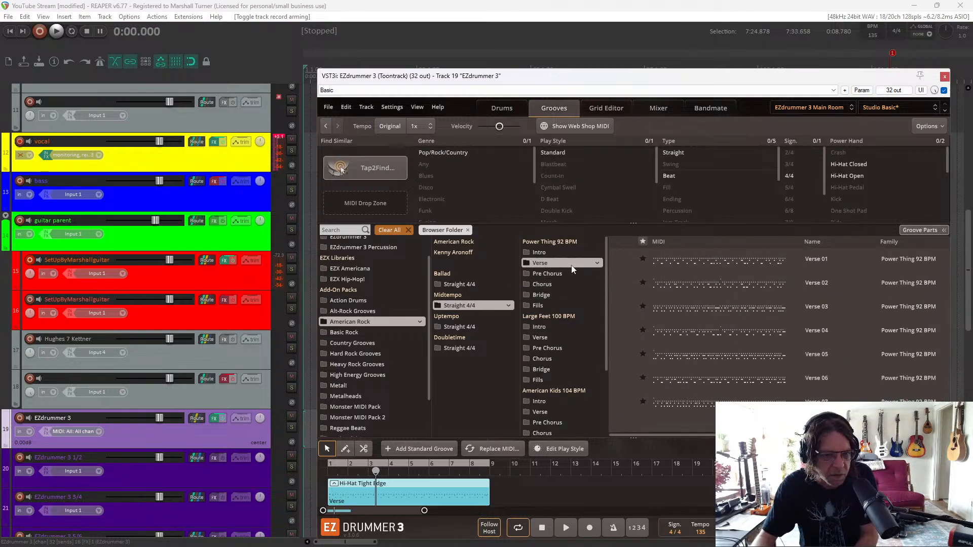
click(628, 261)
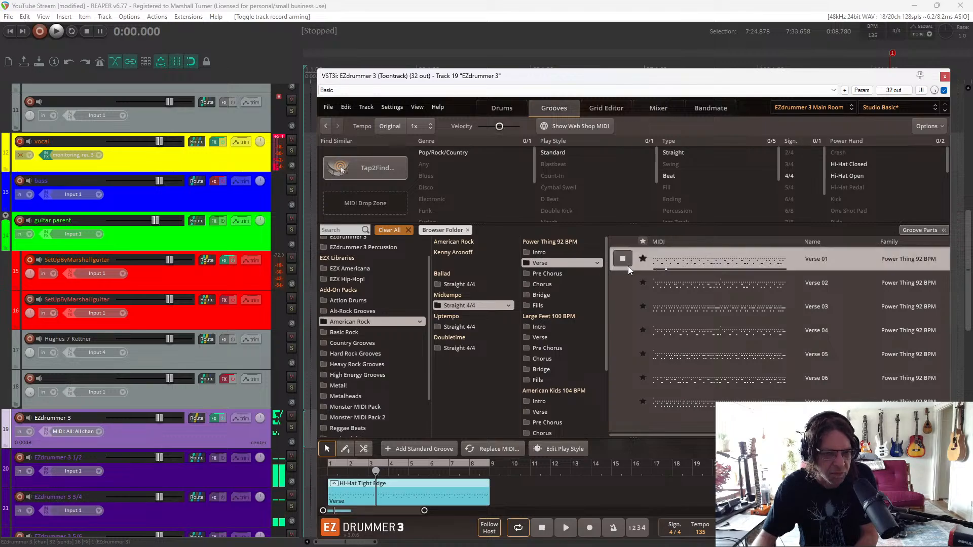
click(628, 261)
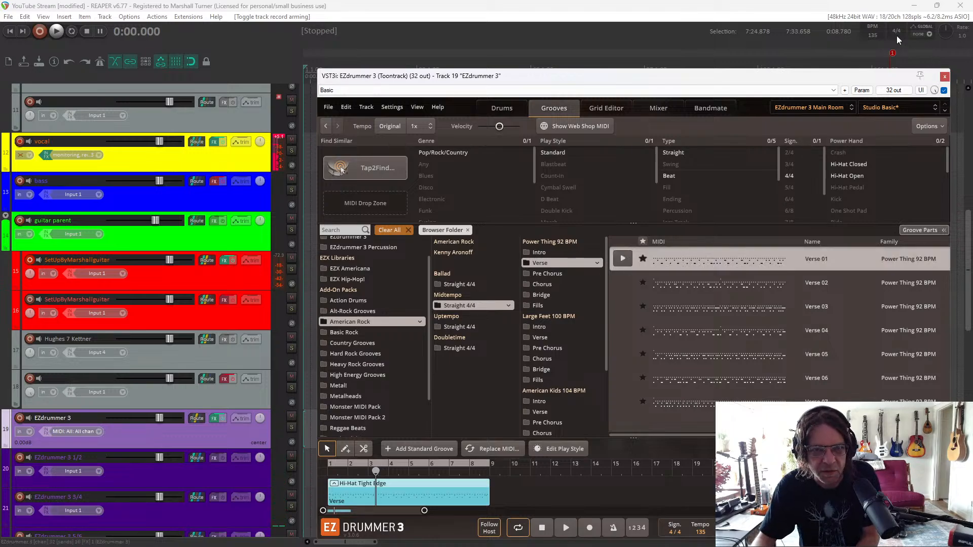
Try project tempos of 110 and 960 BPM, playing the project briefly at the faster one
click(875, 38)
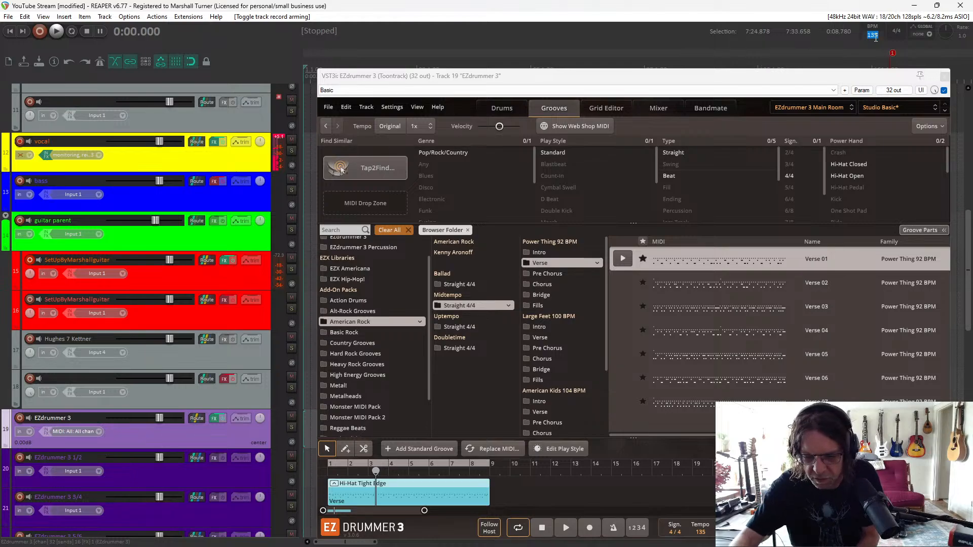
text(110)
key(Return)
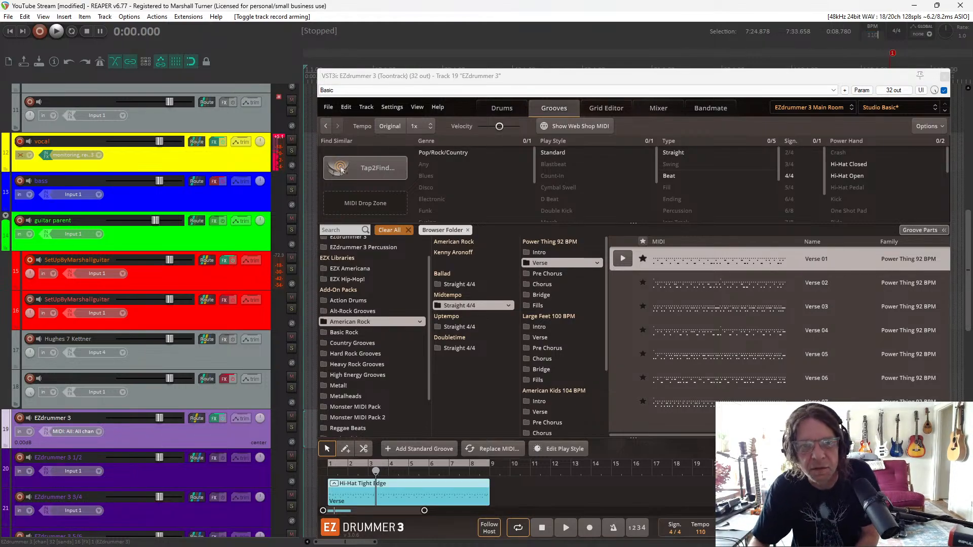
text(0)
key(Return)
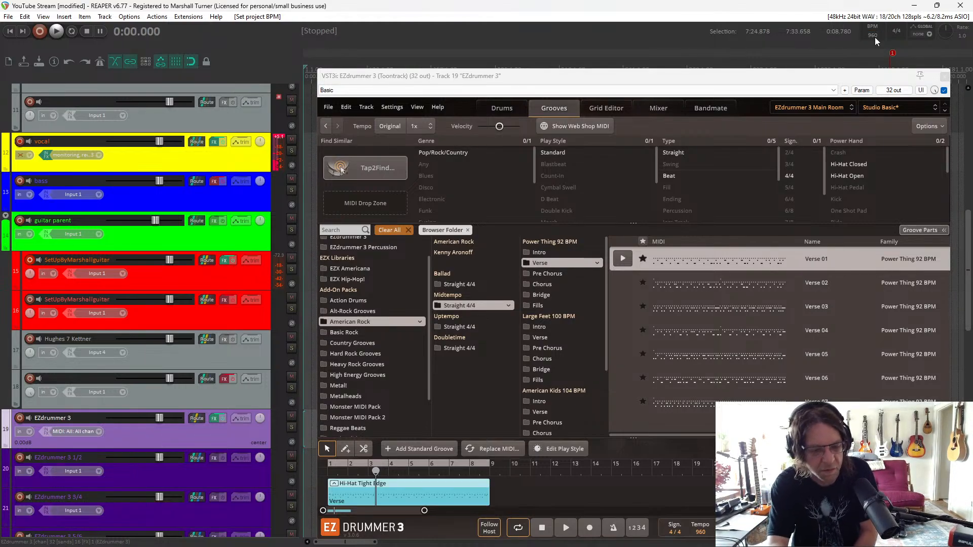
key(space)
key(space)
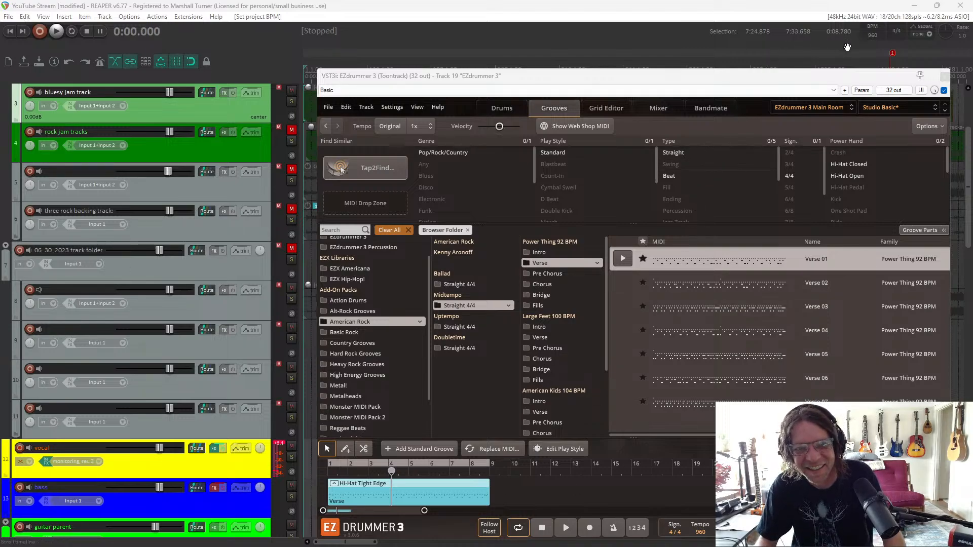
Set the project tempo to 120 BPM and play the project briefly
click(874, 35)
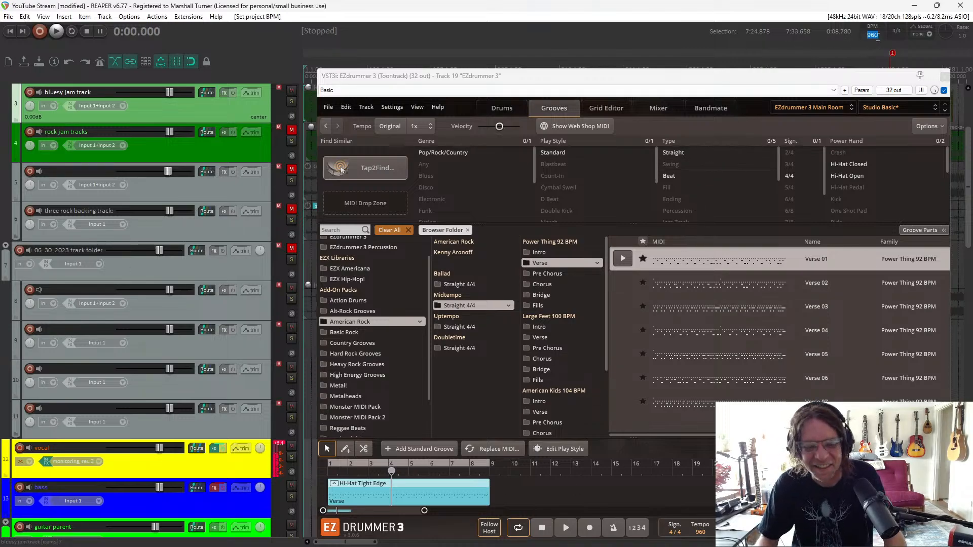
text(120)
key(Return)
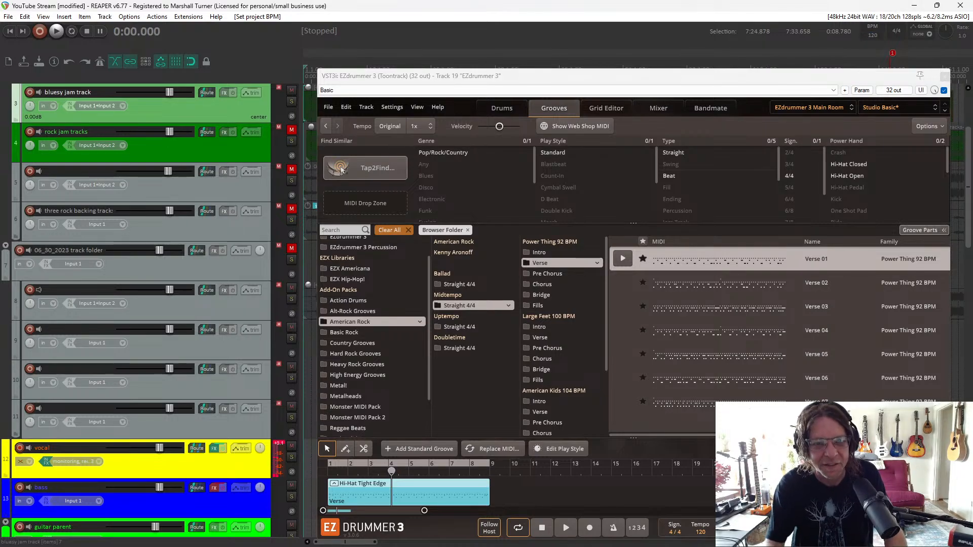
key(space)
key(space)
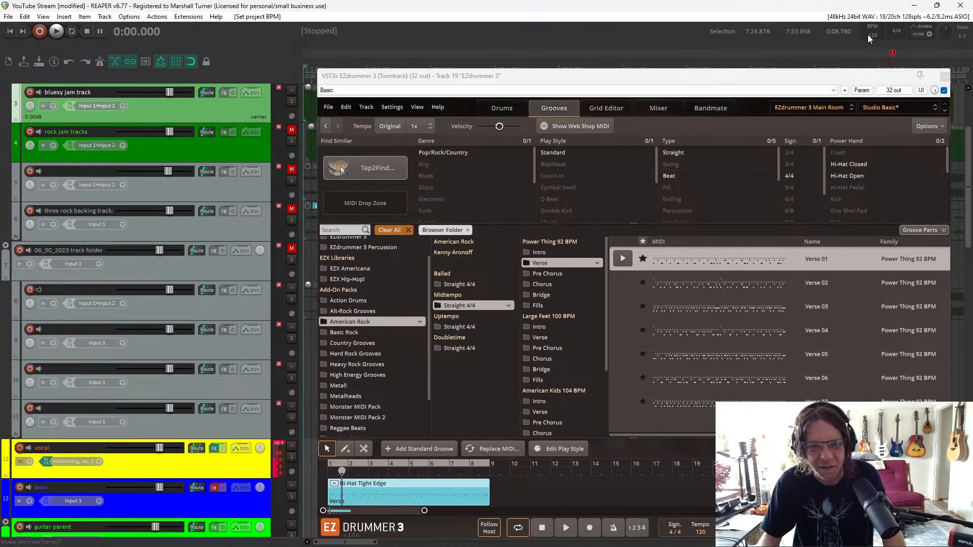
Set the project tempo to 100 BPM and play several bars of the Hi-Hat Tight Edge groove
click(870, 35)
text(100)
key(Return)
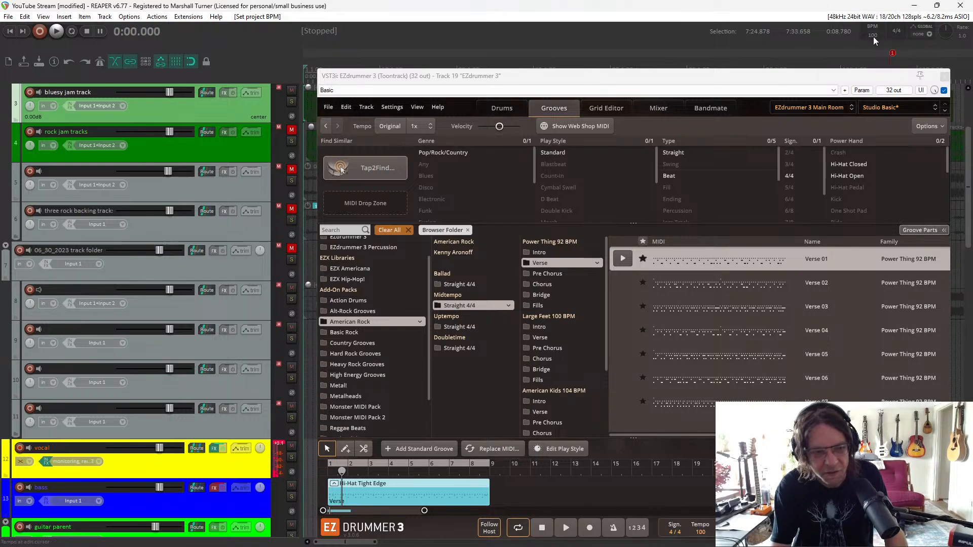
key(space)
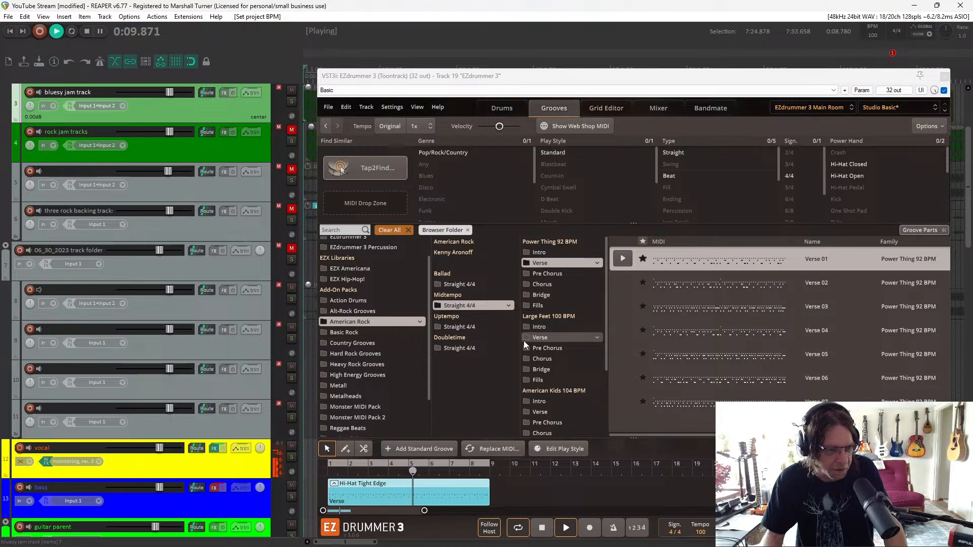
key(space)
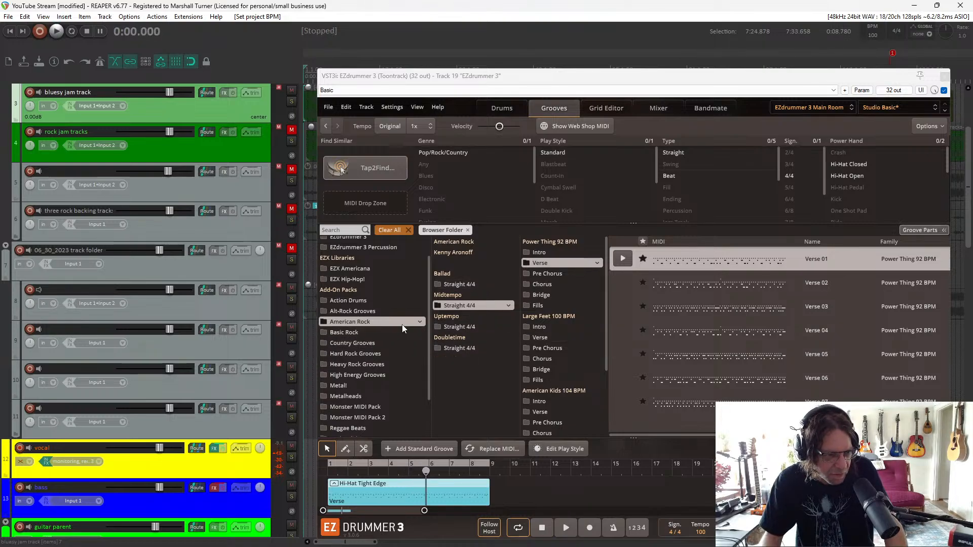
Audition Hats Closed Variations 01 of Song 01 104 BPM and Cymbal Variations 04 of Song 01 93 BPM from Monster MIDI Pack
scroll(370, 355, down, 2)
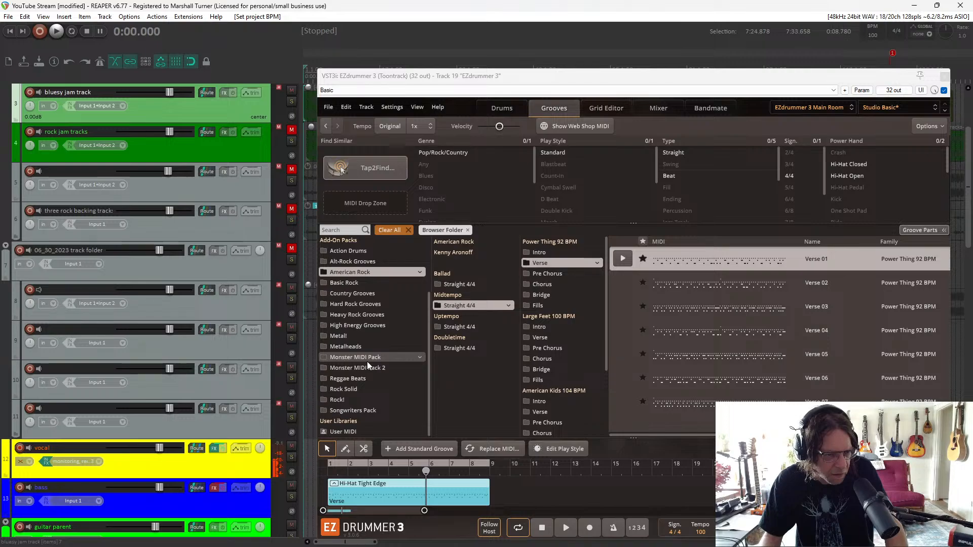
click(367, 361)
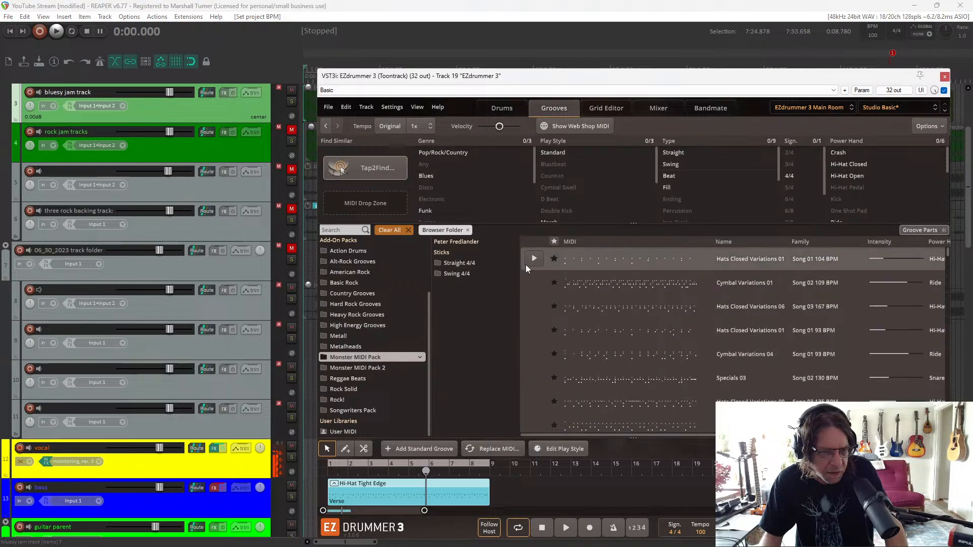
click(539, 260)
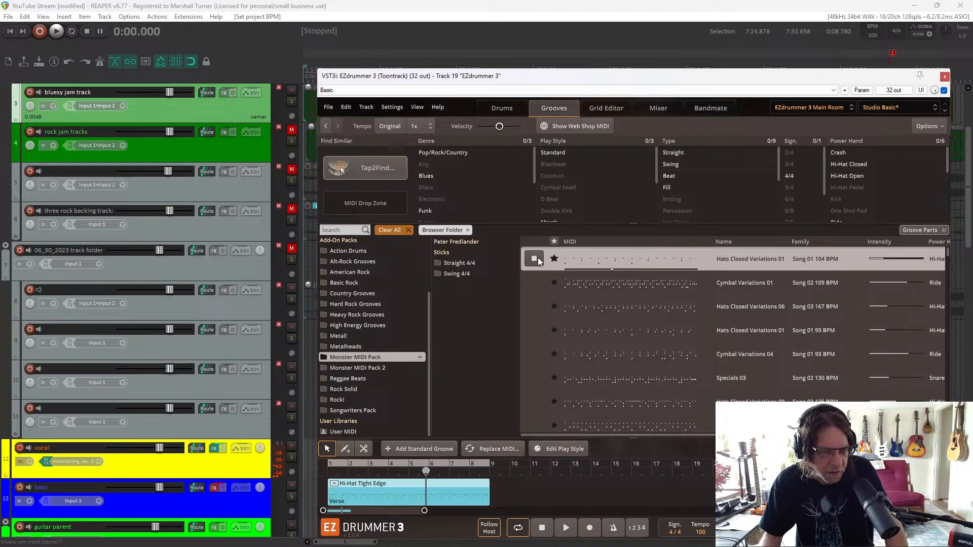
click(536, 356)
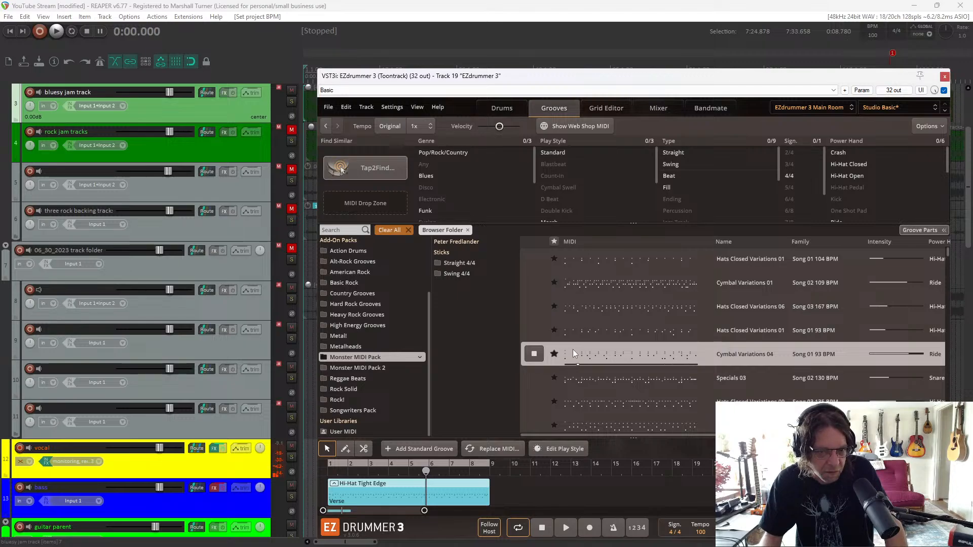
key(space)
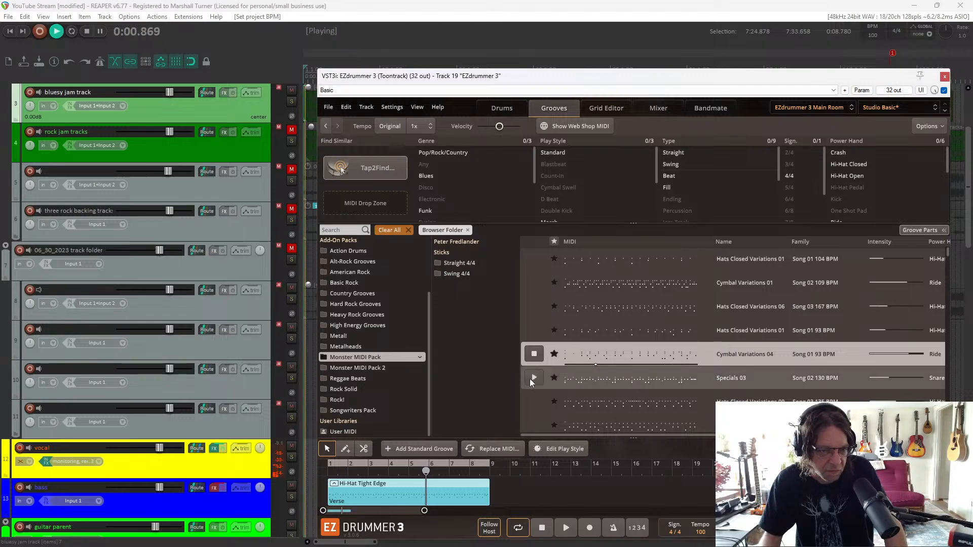
Audition Specials 03 of Song 02 130 BPM from Monster MIDI Pack and move the EZdrummer 3 window aside
click(533, 378)
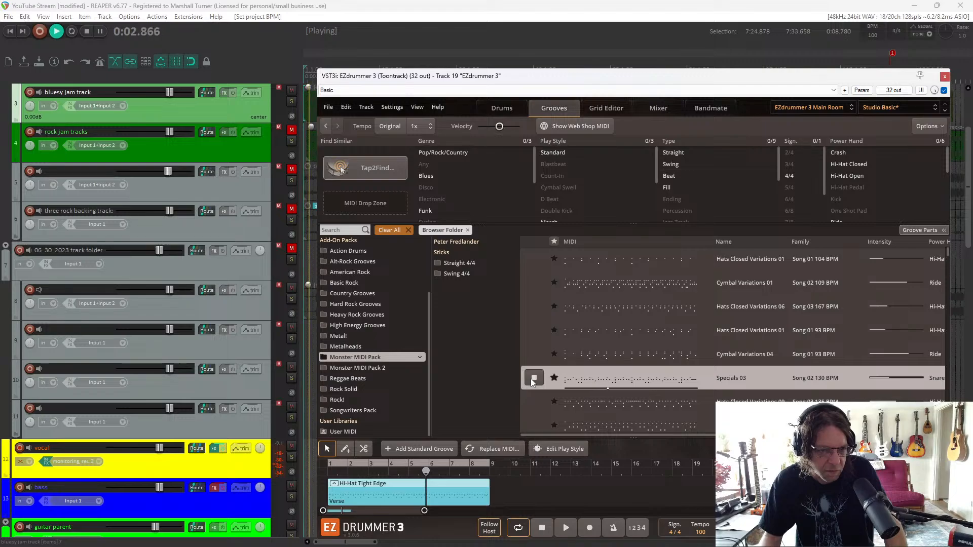
click(533, 379)
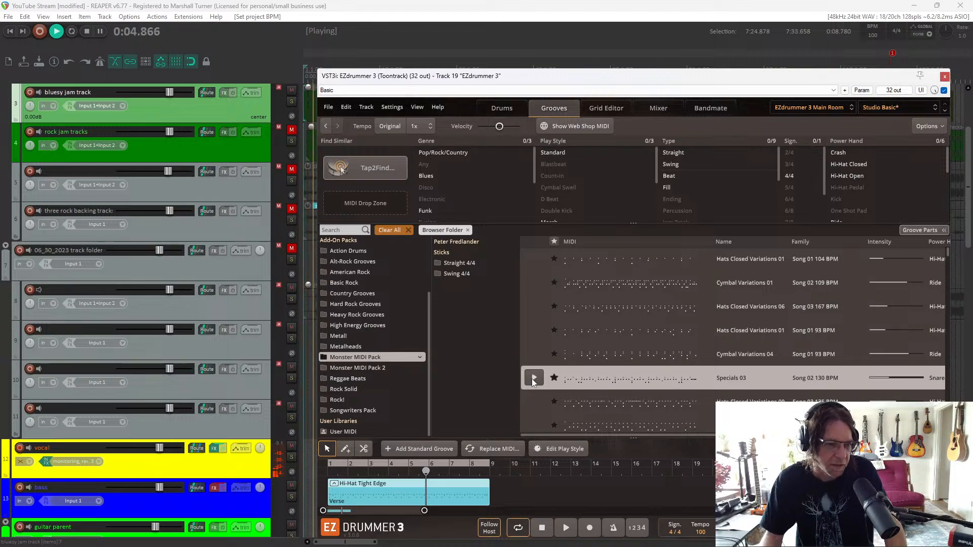
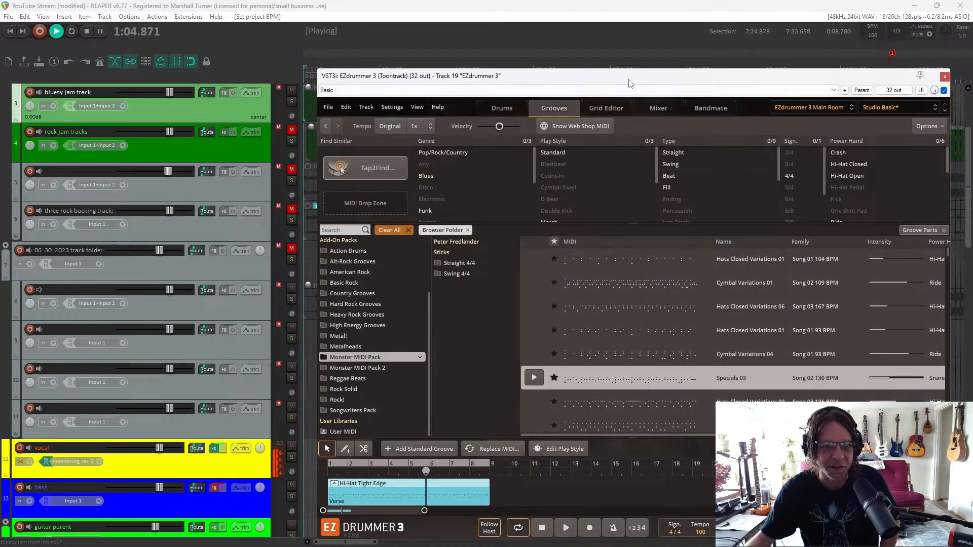
drag(630, 83, 543, 69)
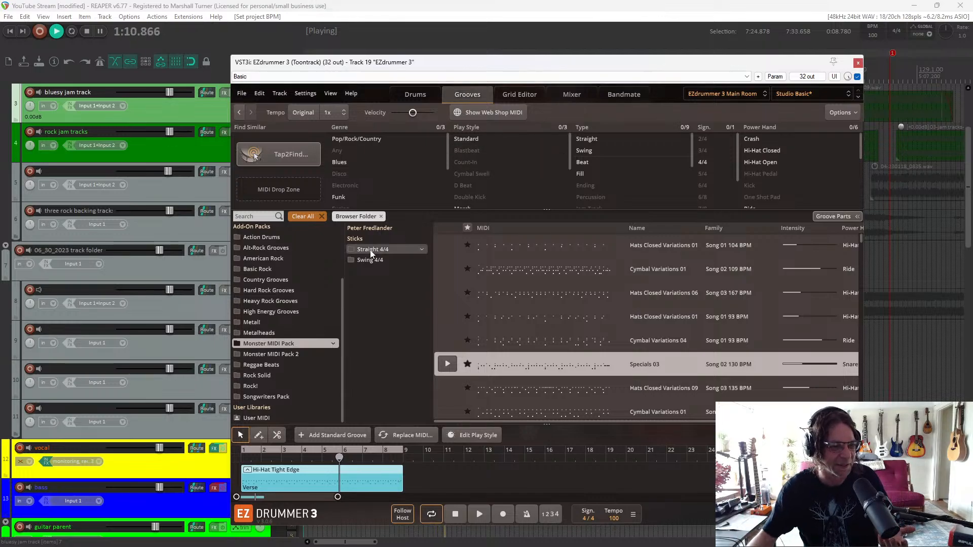
Audition Grooves 01 of Hard Get 92 BPM from the Midtempo Straight 4/4 folder of Heavy Rock Grooves
click(285, 301)
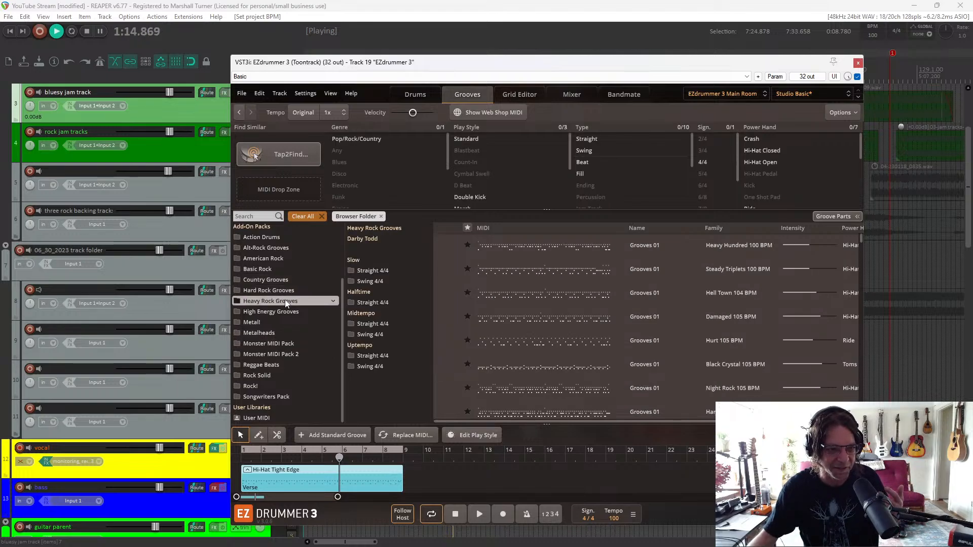
click(377, 321)
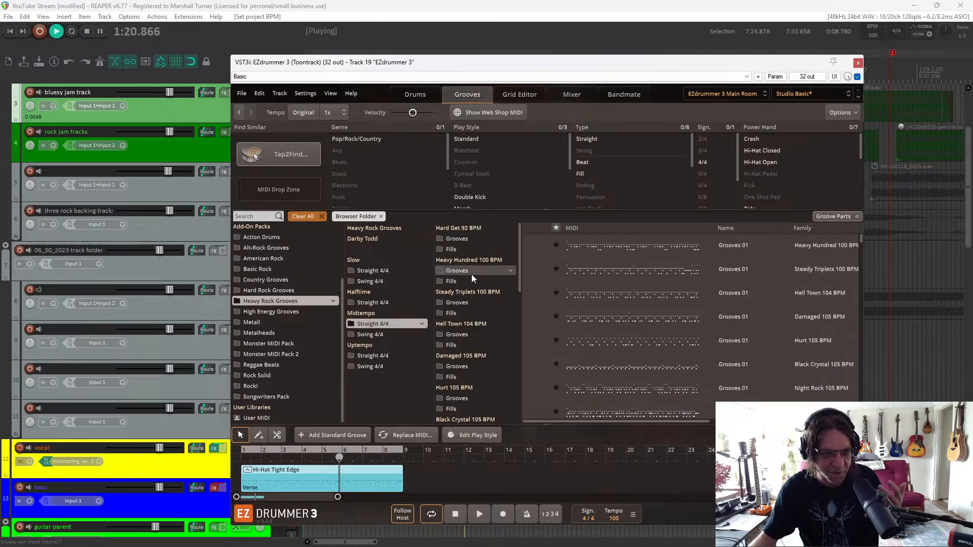
click(462, 239)
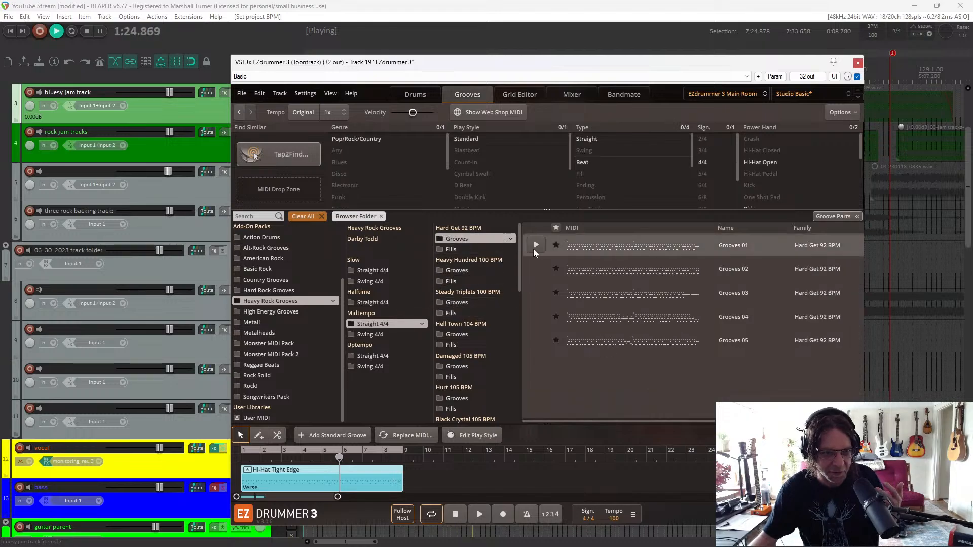
click(534, 249)
click(535, 245)
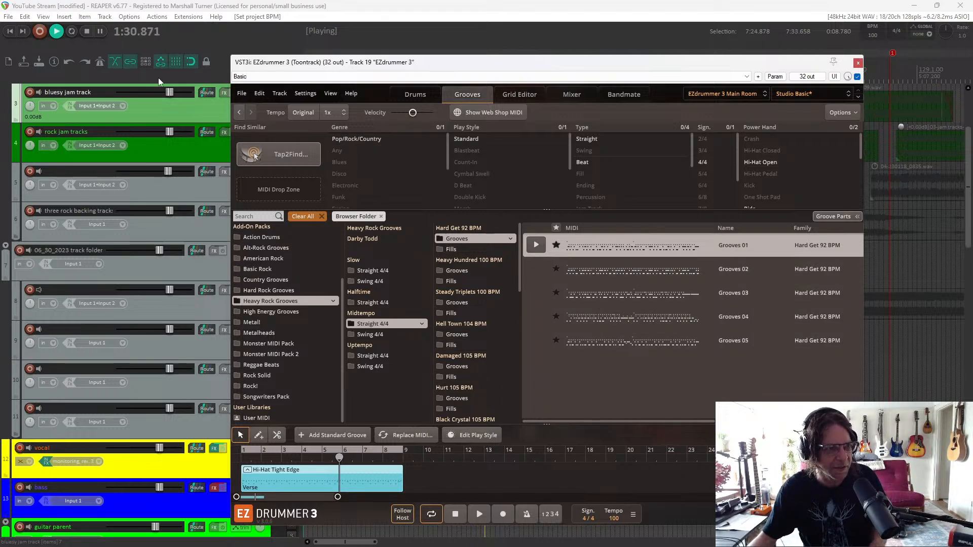
Stop project playback, turn off Follow Host in EZdrummer 3, and audition Hard Get 92 BPM Grooves 01 again
click(87, 32)
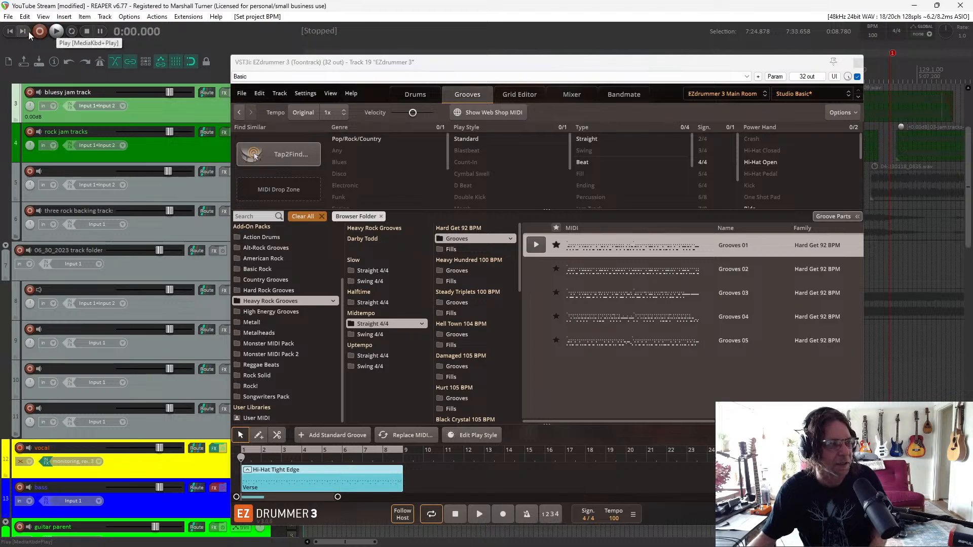
click(404, 522)
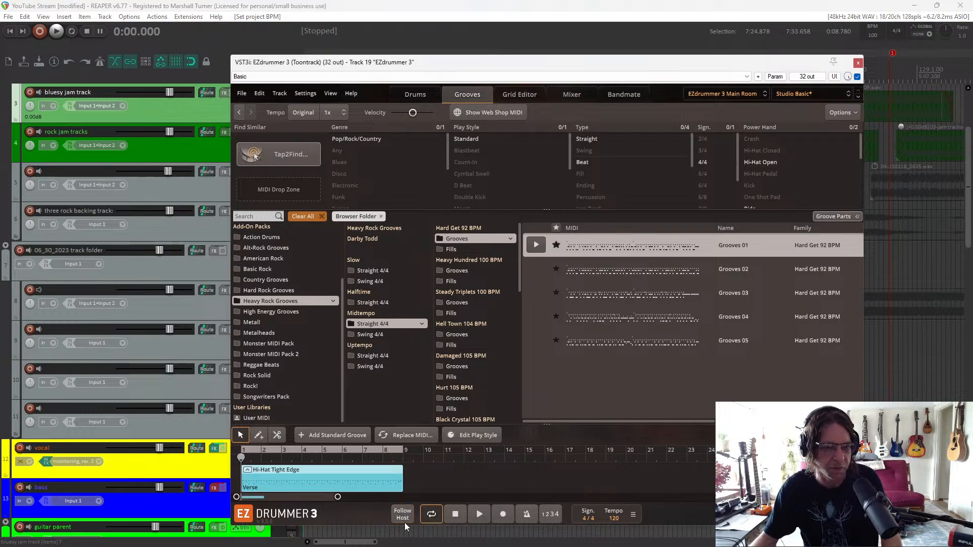
click(538, 247)
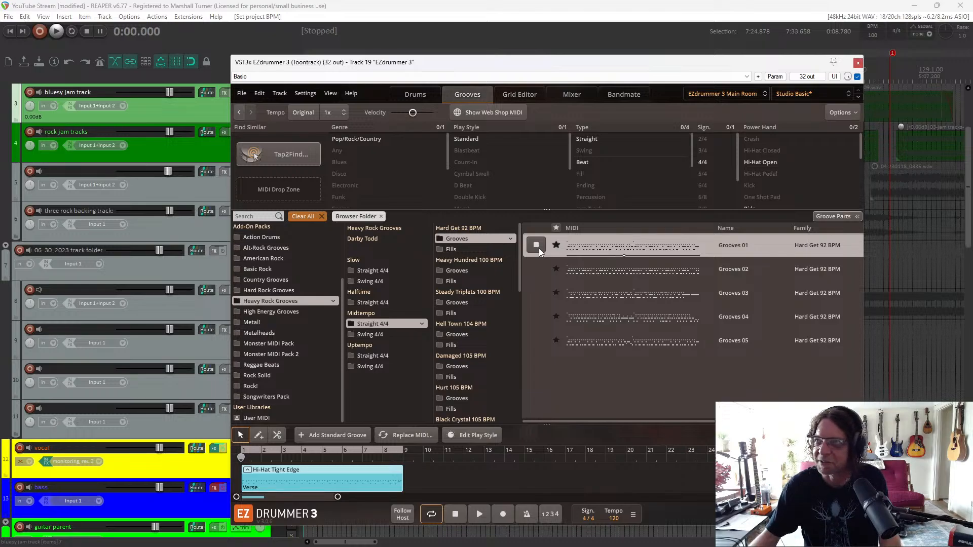
click(539, 248)
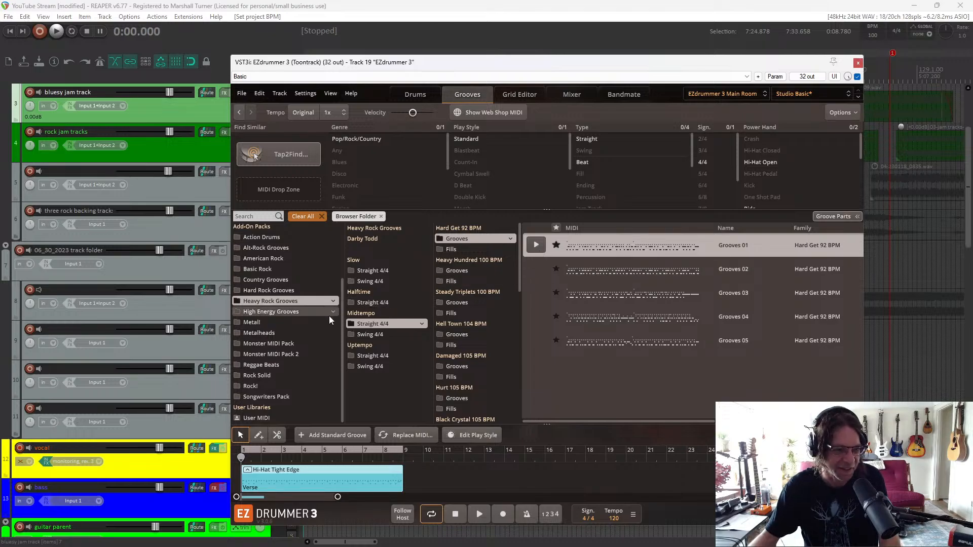
Audition Verse 01 of Heavy Space 92 BPM and Punchy Breaks 101 BPM from High Energy Grooves, Midtempo Straight 4/4
click(282, 313)
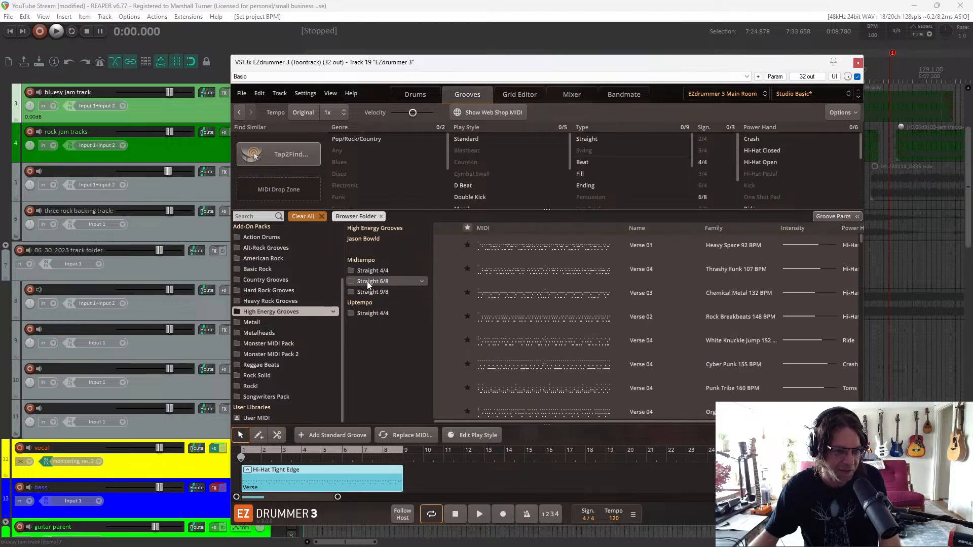
click(373, 271)
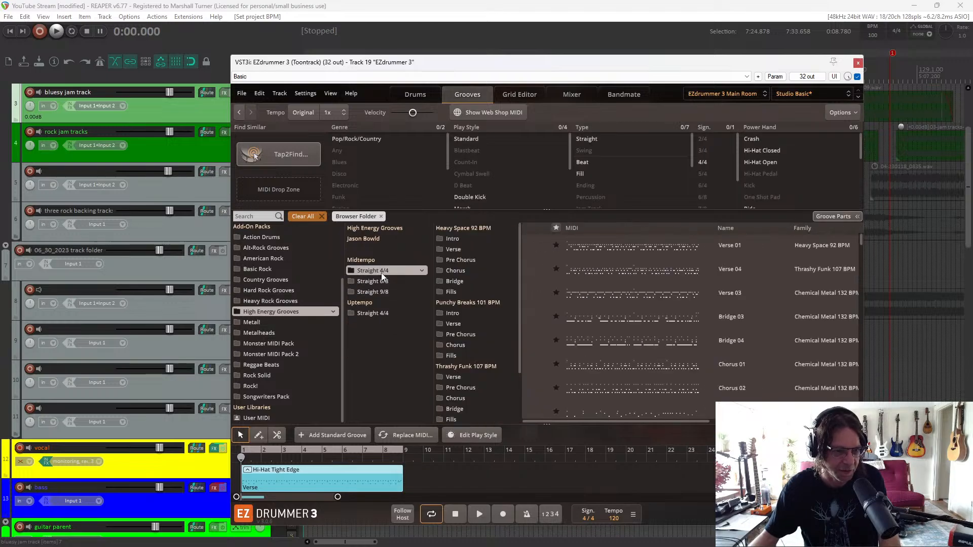
click(453, 248)
click(541, 245)
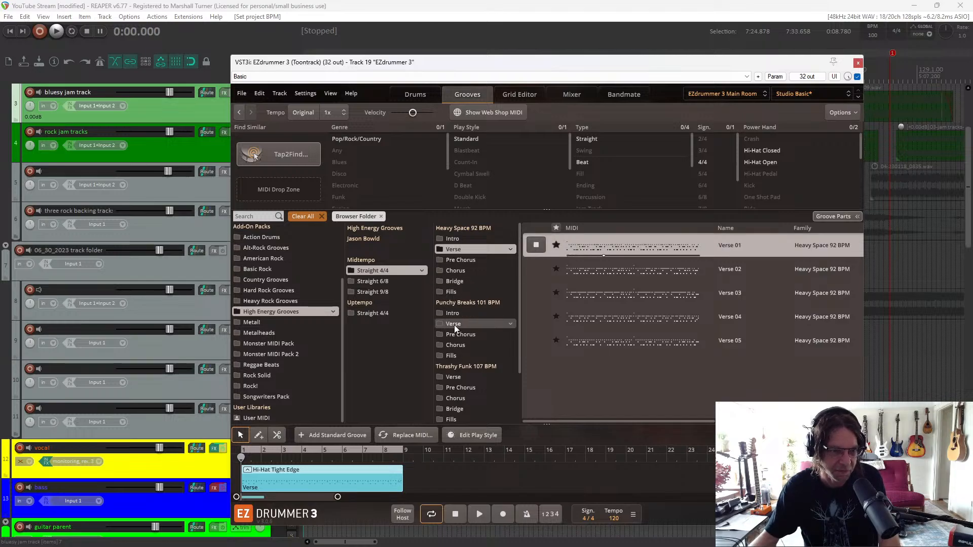
click(454, 325)
click(535, 246)
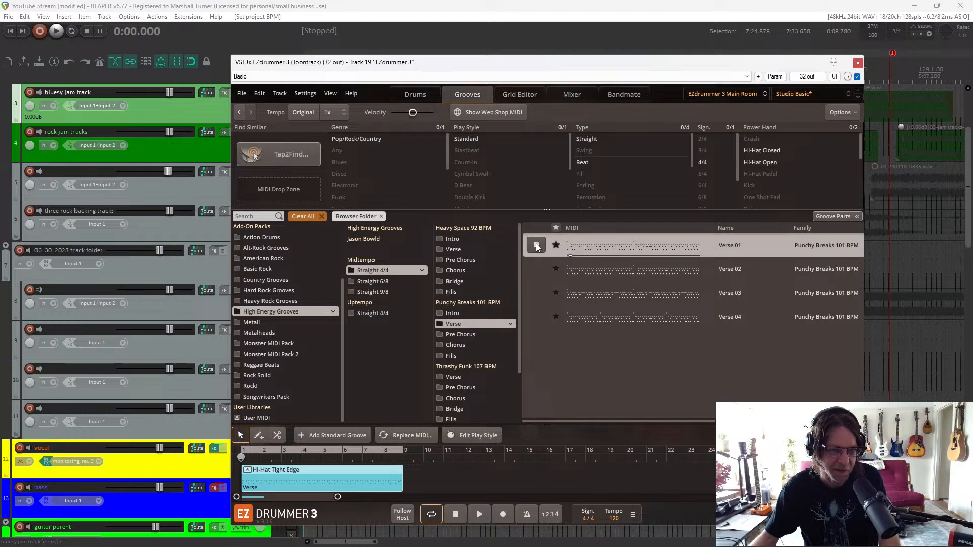
Audition Verse 01, Verse 02 and Verse 03 of Thrashy Funk 107 BPM, stopping the preview after the last one
click(455, 379)
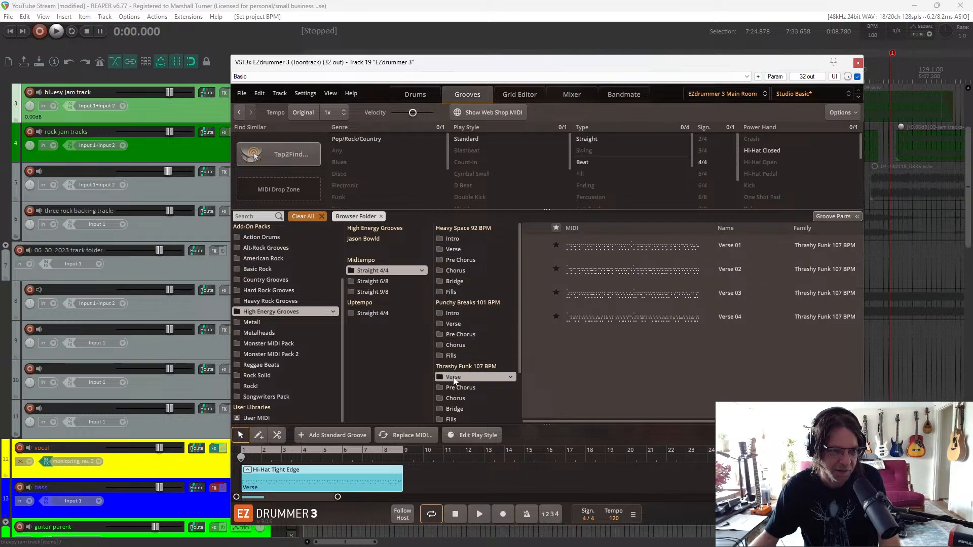
click(536, 244)
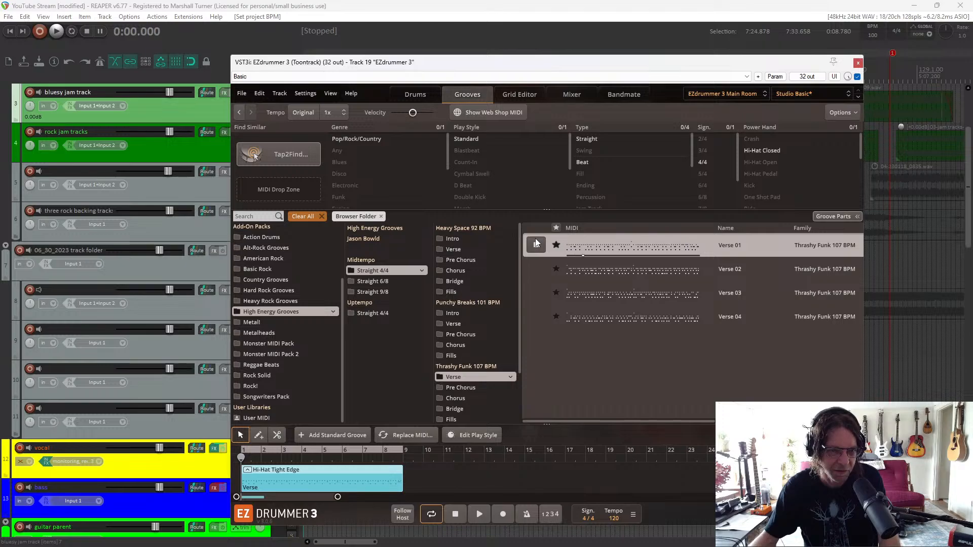
click(538, 269)
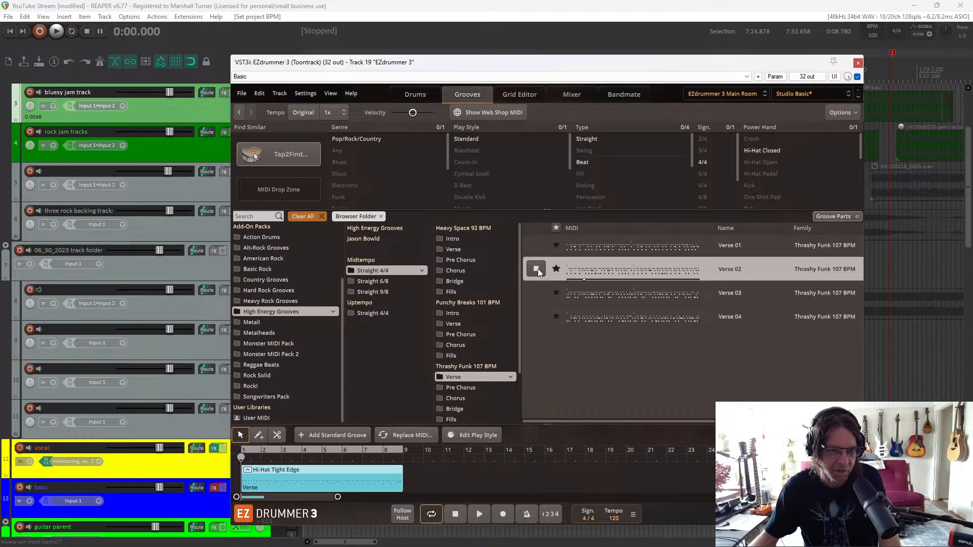
click(539, 297)
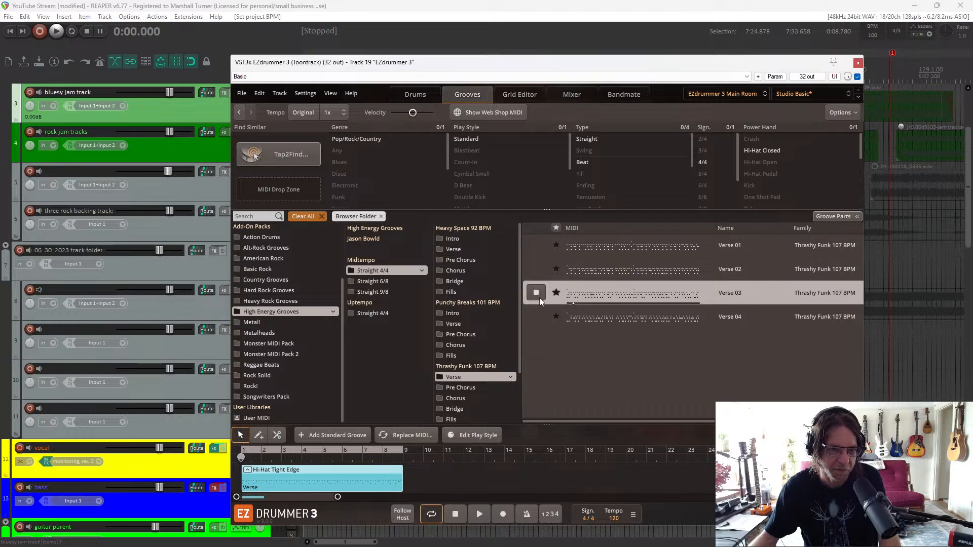
click(539, 297)
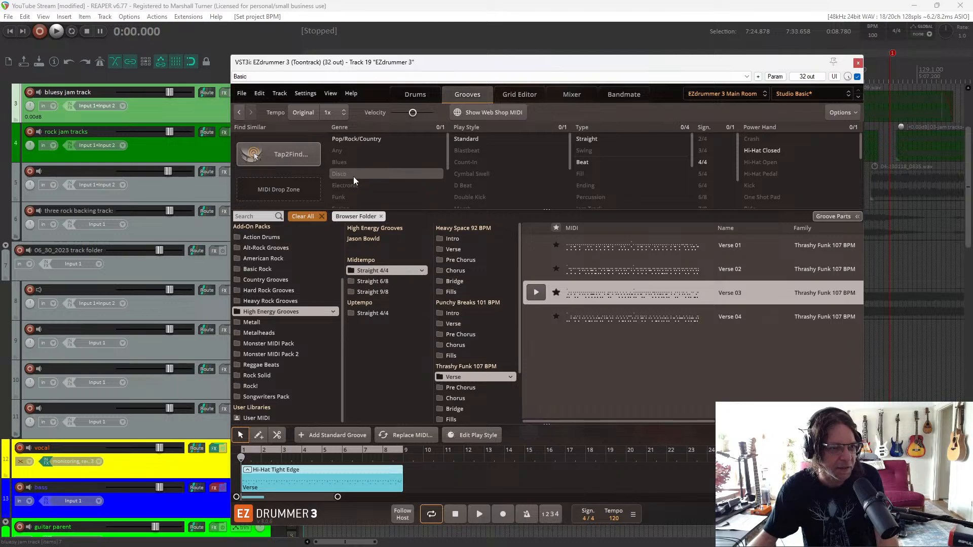
Examine the tempo multiplier choices and the Edit Play Style options for the Hi-Hat Tight Edge groove, closing the play style view
click(330, 114)
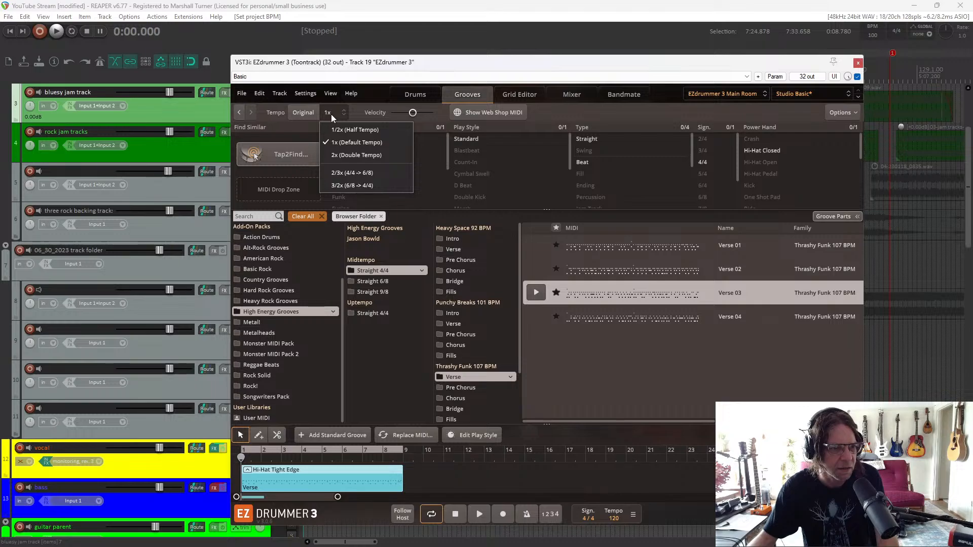
click(331, 114)
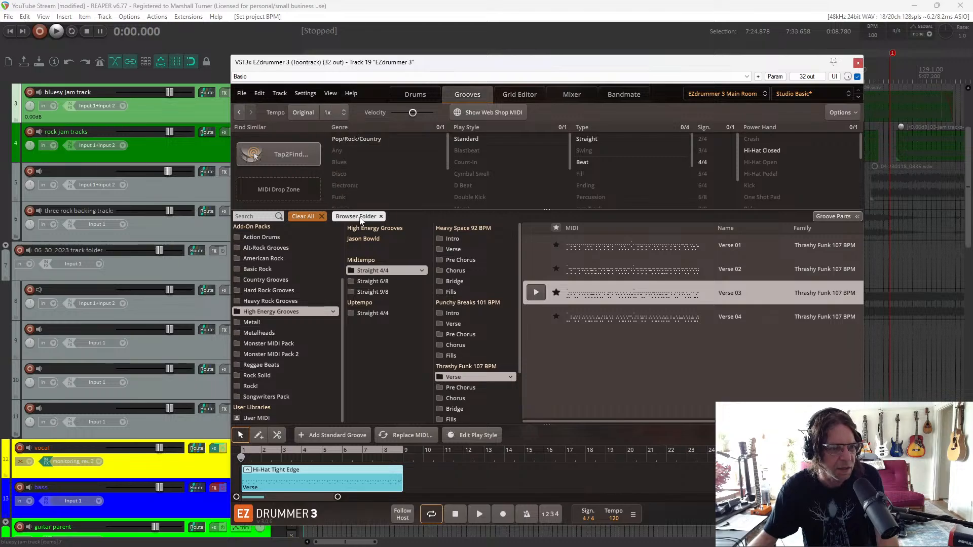
right_click(359, 488)
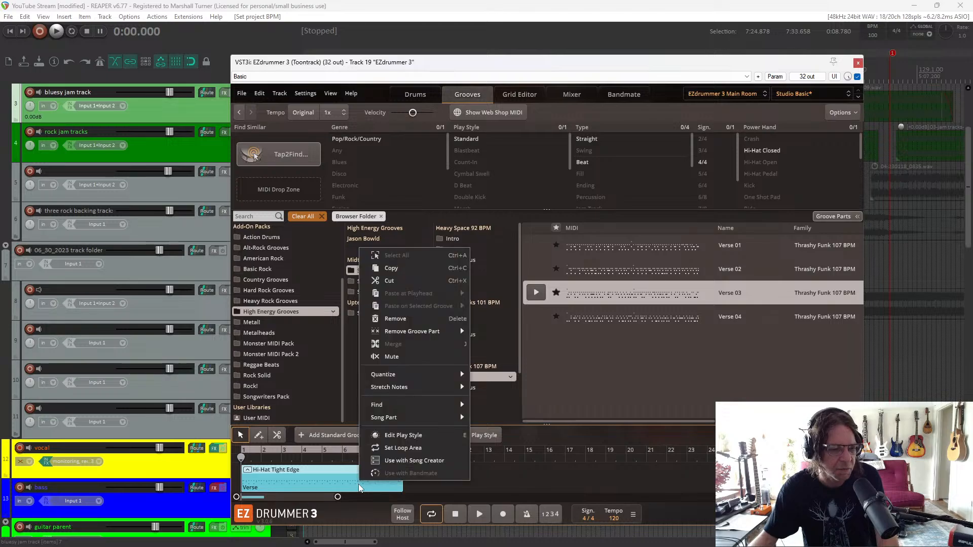
click(416, 437)
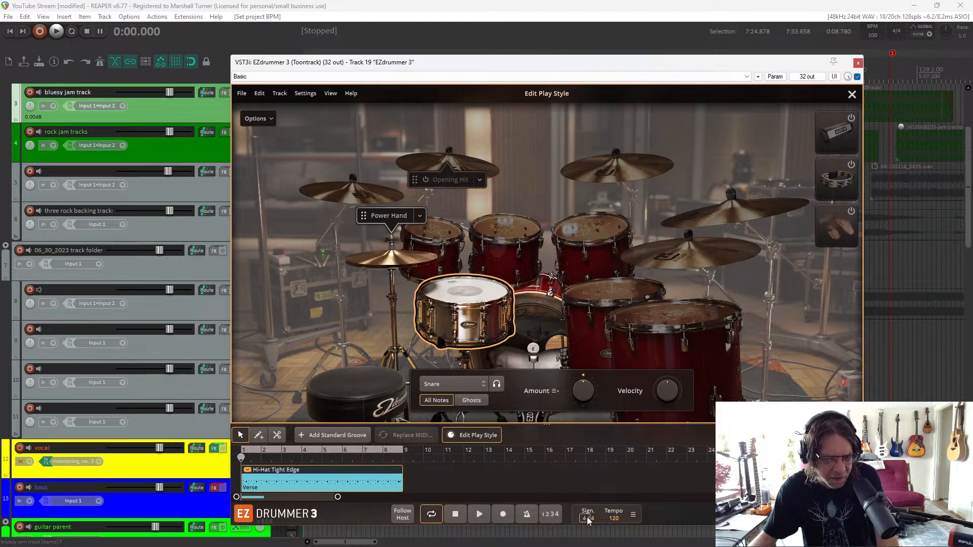
click(631, 517)
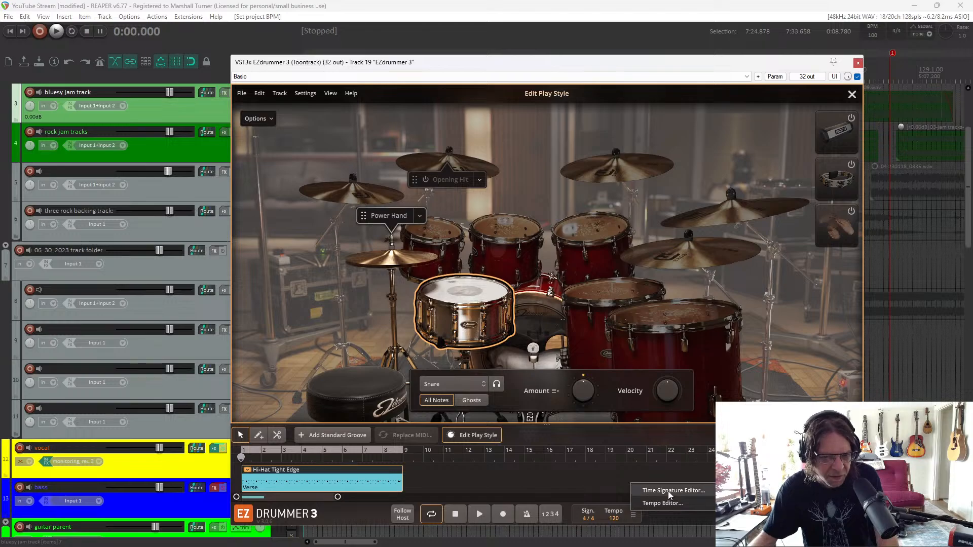
click(267, 121)
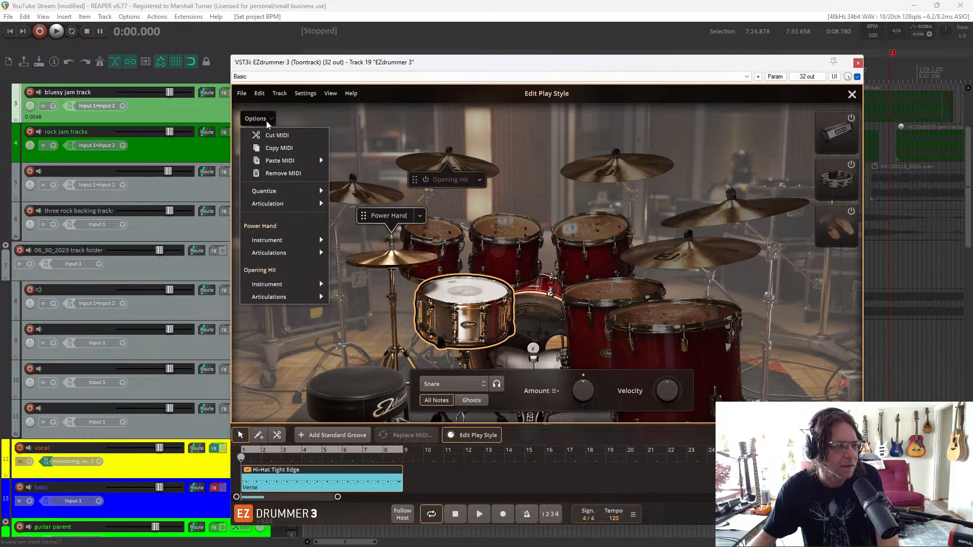
mouse_move(294, 258)
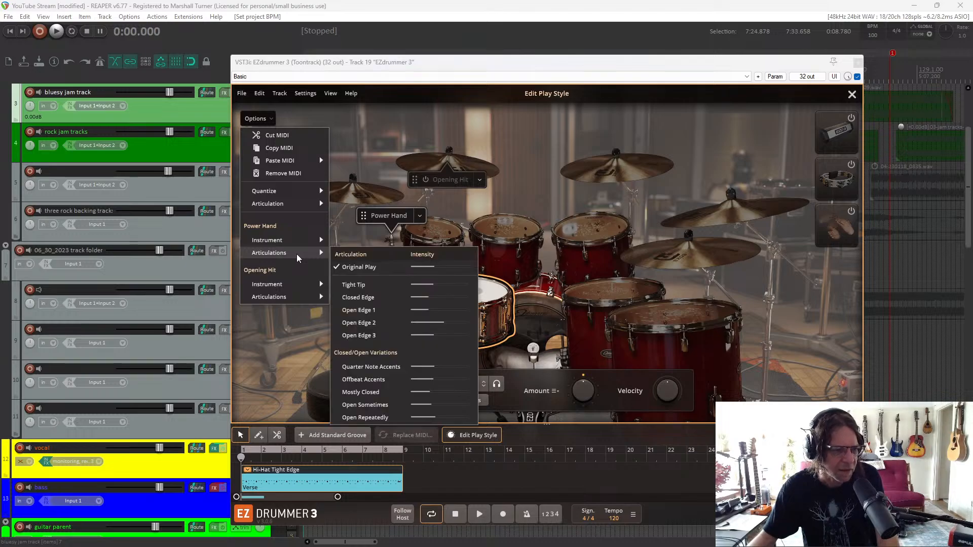
click(455, 74)
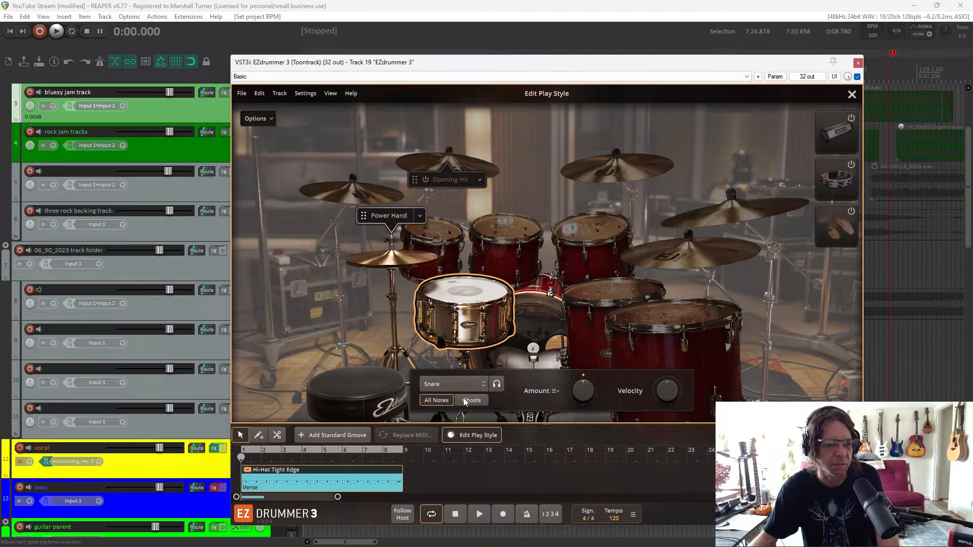
click(473, 515)
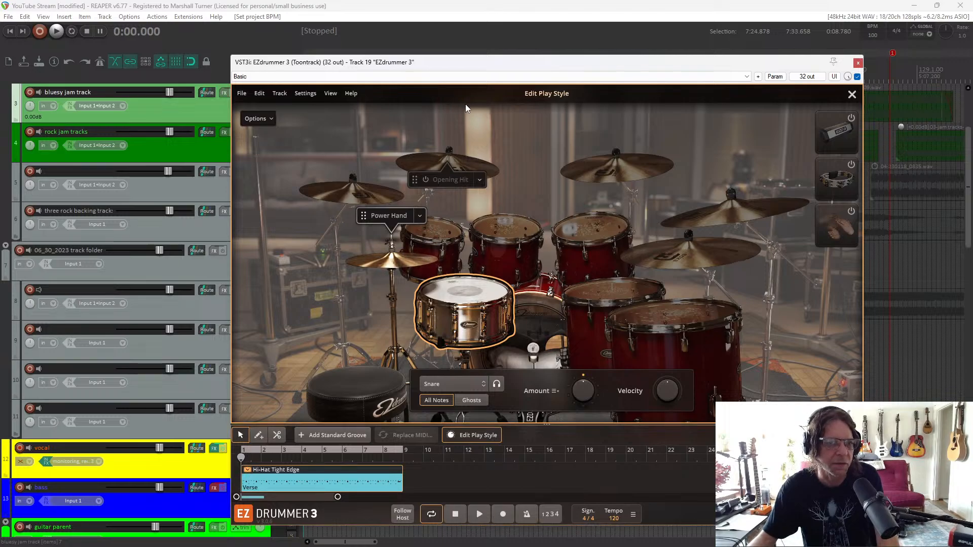
click(851, 96)
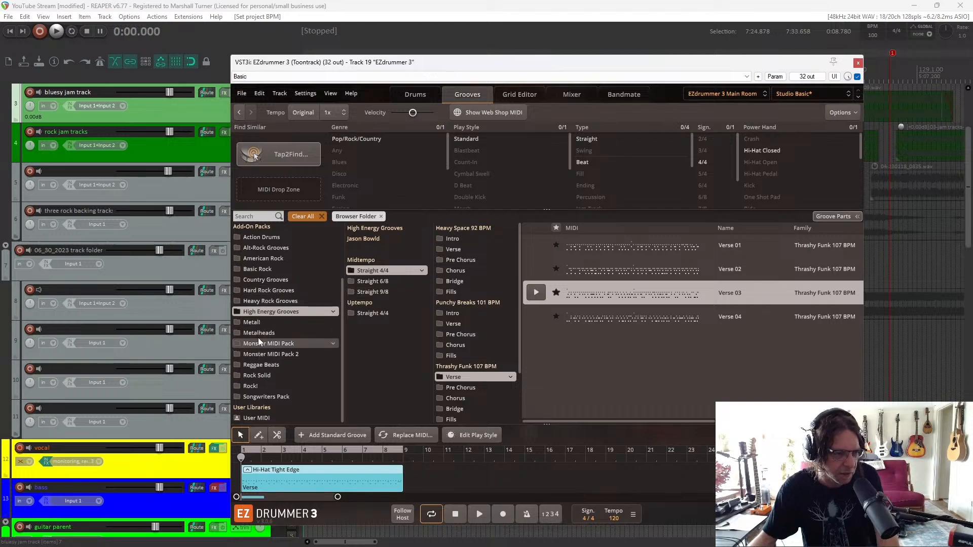
Audition Verse 01 of Escape 120 BPM from the Midtempo Swing 4/4 folder of the Rock! pack
click(262, 386)
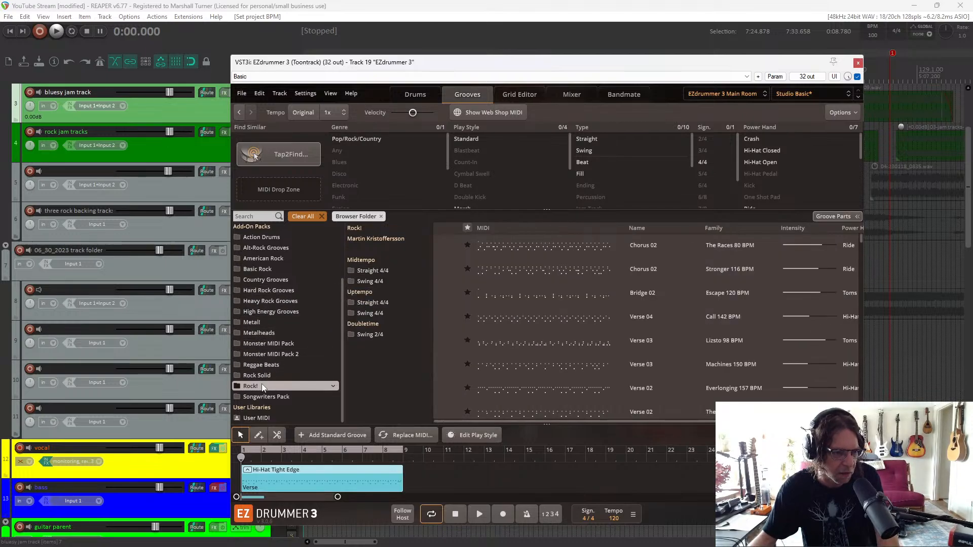
click(382, 280)
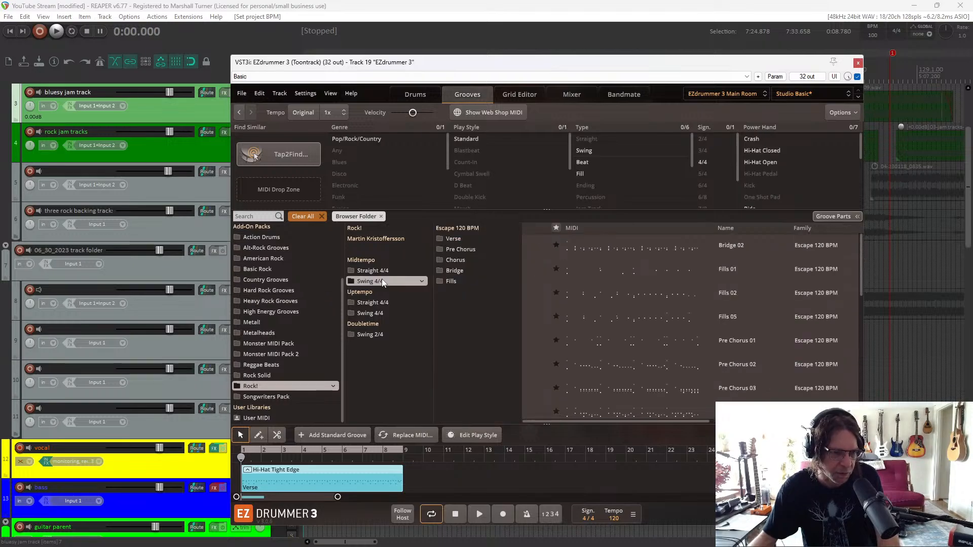
click(468, 240)
click(536, 247)
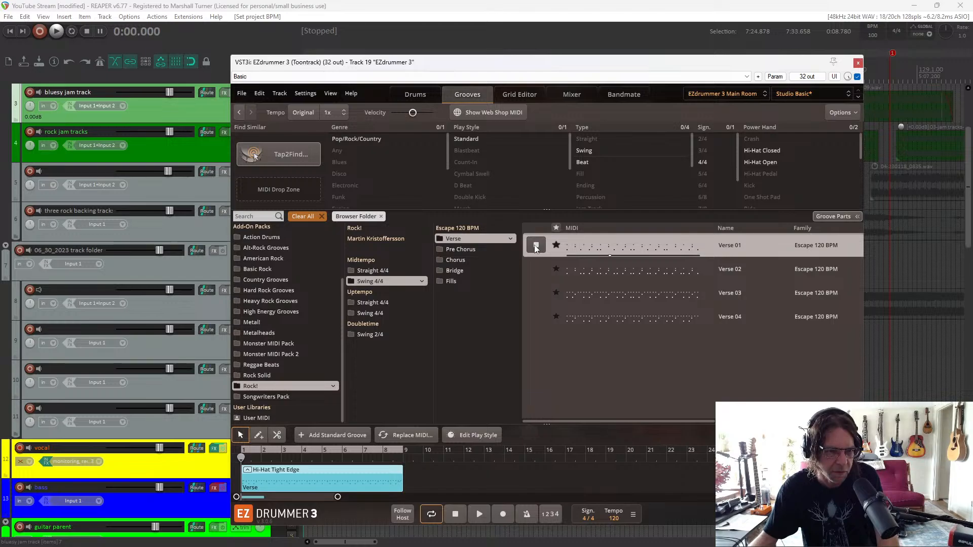
click(535, 246)
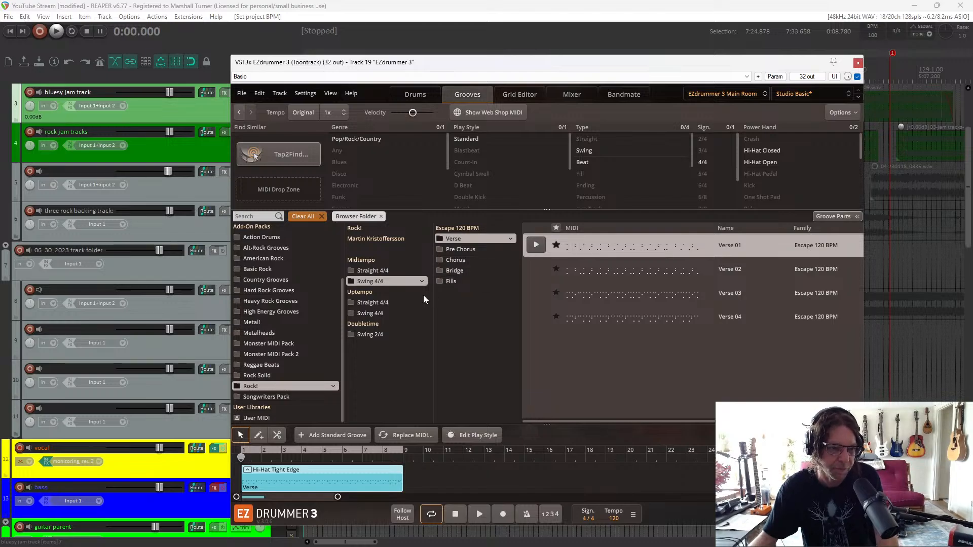
Audition Verse 03 of Machines 150 BPM and Verse 01 to 03 of Vienna 144 BPM from the Uptempo Straight 4/4 folder
click(396, 305)
click(533, 245)
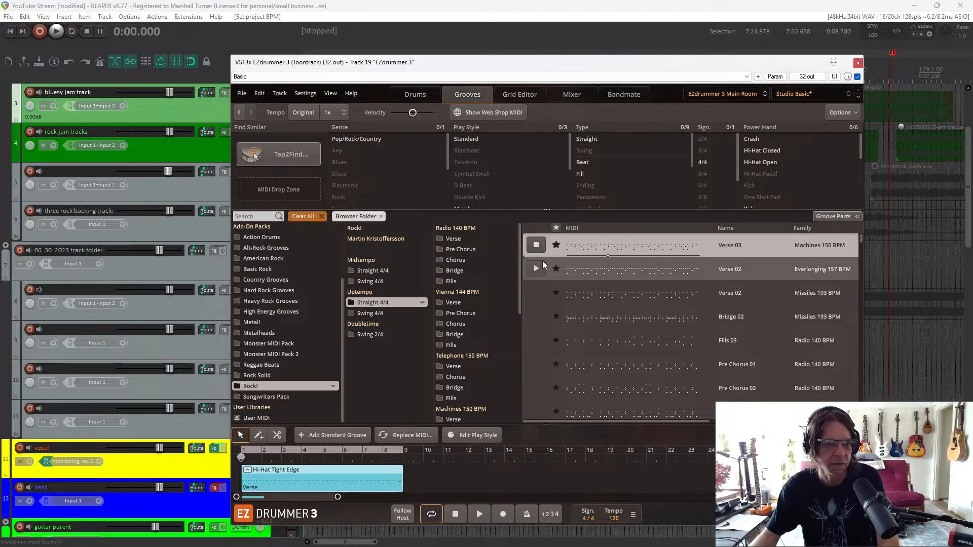
click(458, 302)
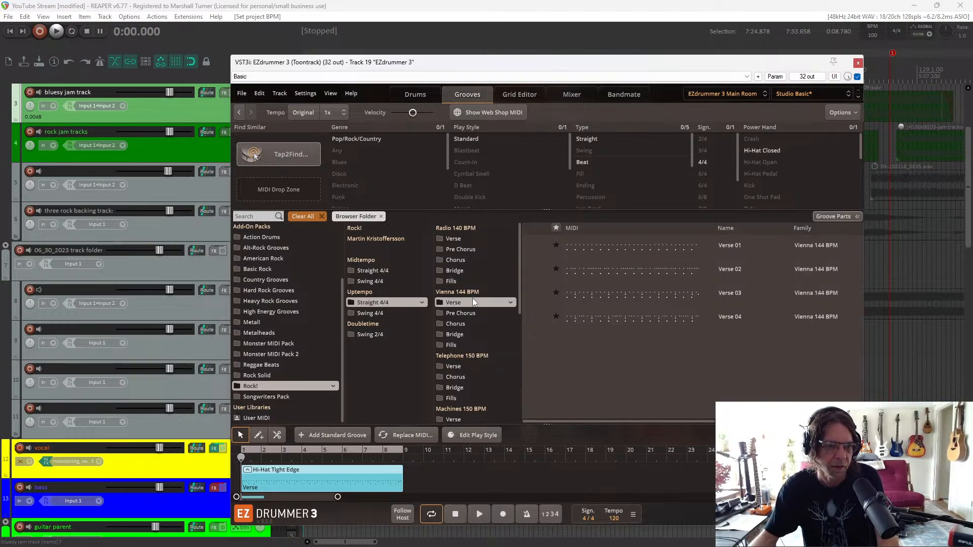
click(537, 246)
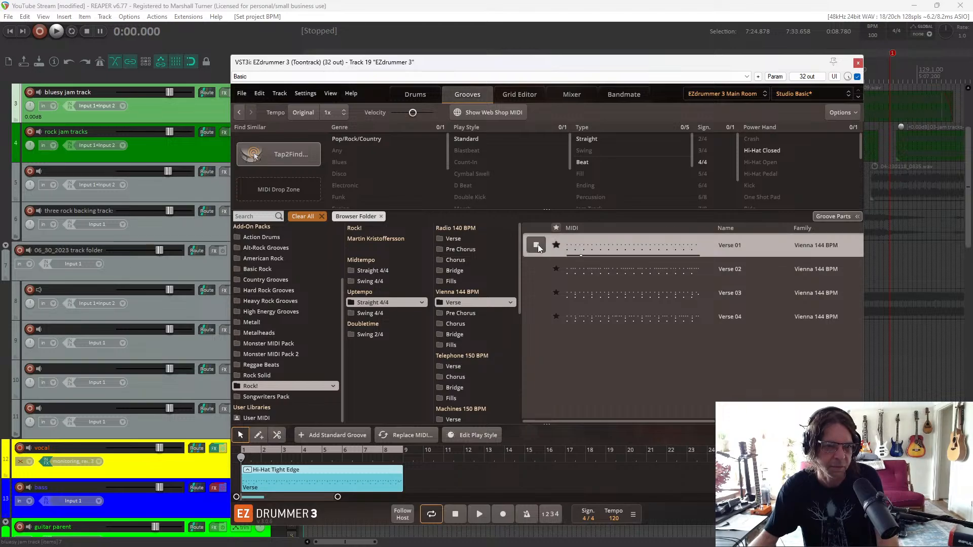
click(540, 274)
click(538, 296)
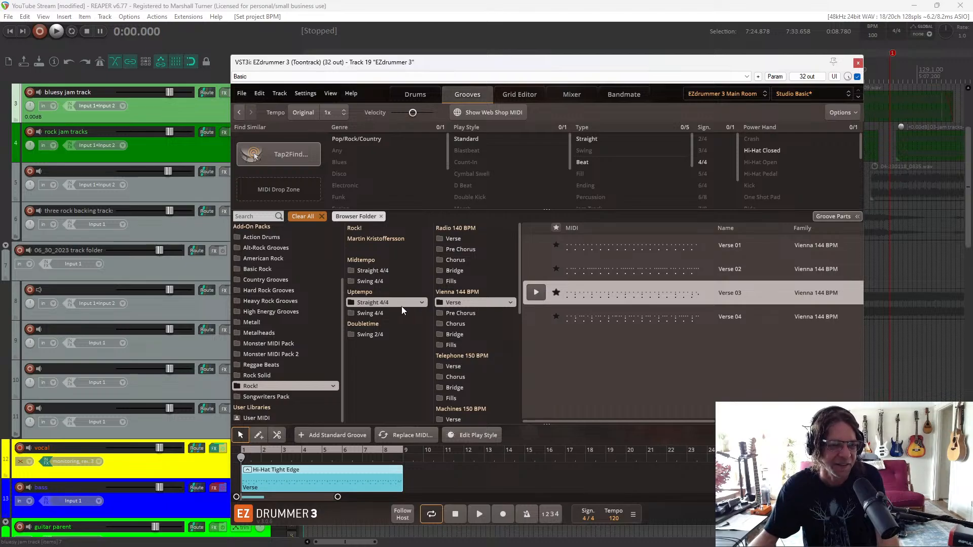
Audition Verse 01 of Call 142 BPM from the Uptempo Swing 4/4 folder, stopping the preview at the end
click(366, 313)
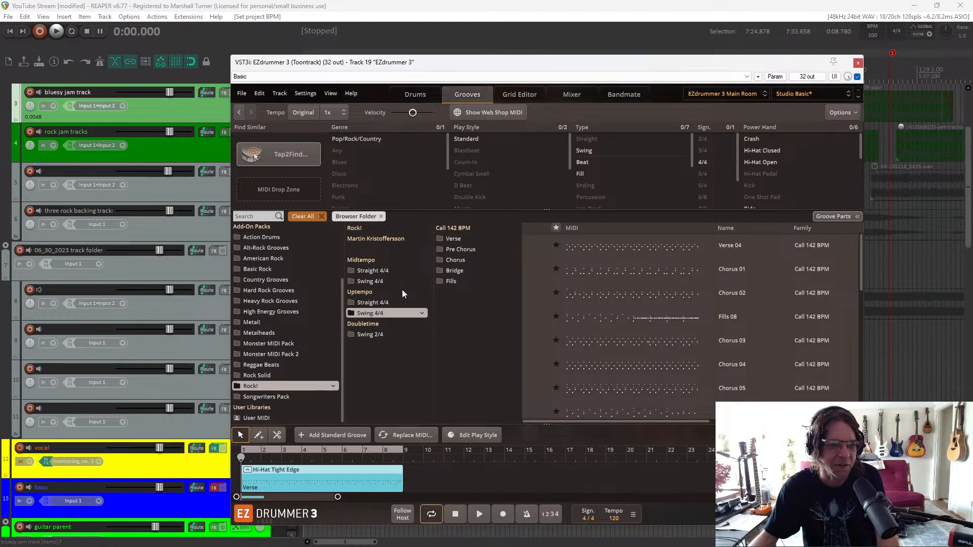
click(456, 241)
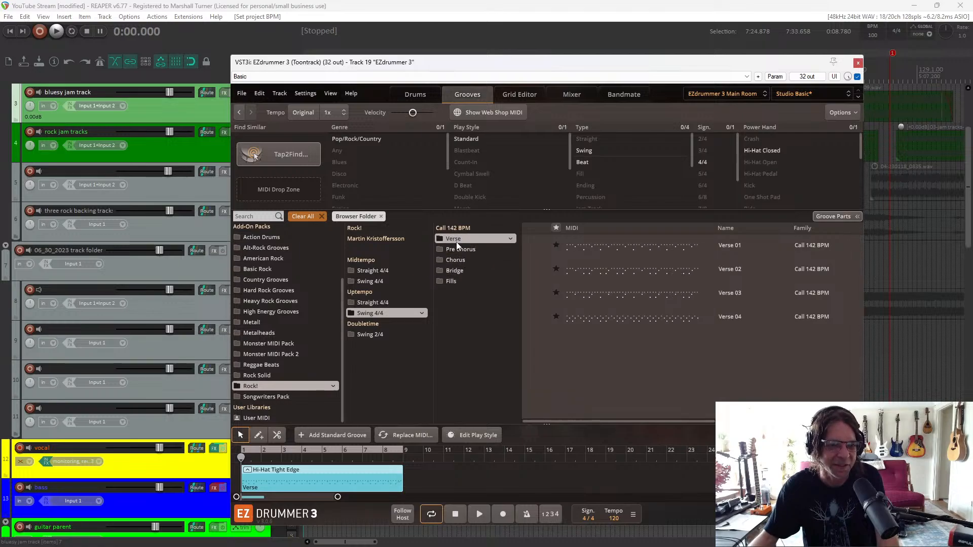
click(540, 250)
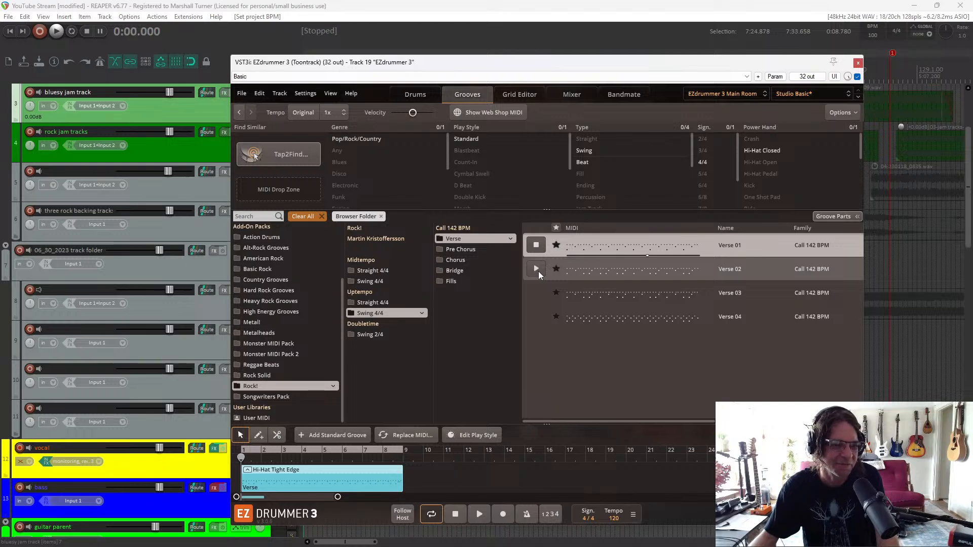
key(space)
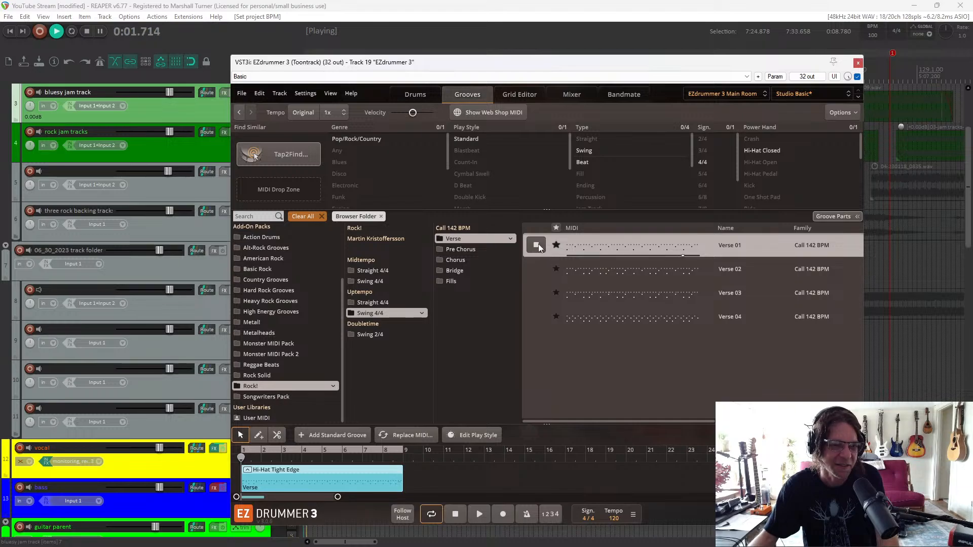
click(538, 246)
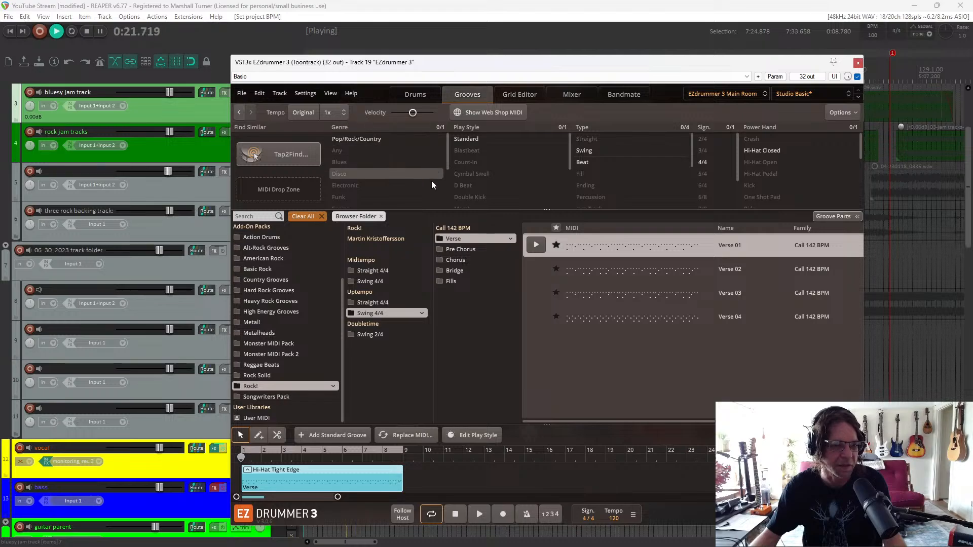
Open the Hi-Hat Tight Edge groove in the Grid Editor and examine its Humanize velocity styles and Timing options
click(380, 273)
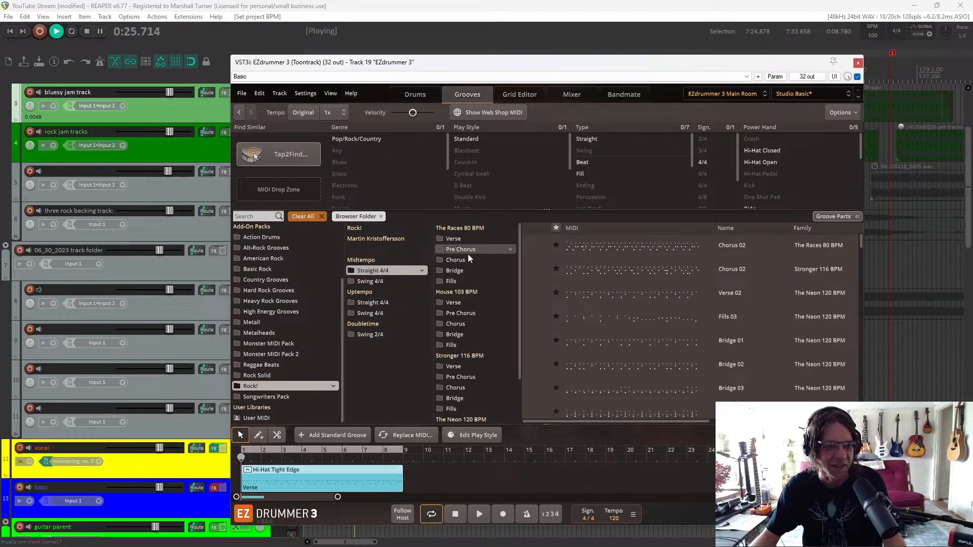
double_click(348, 473)
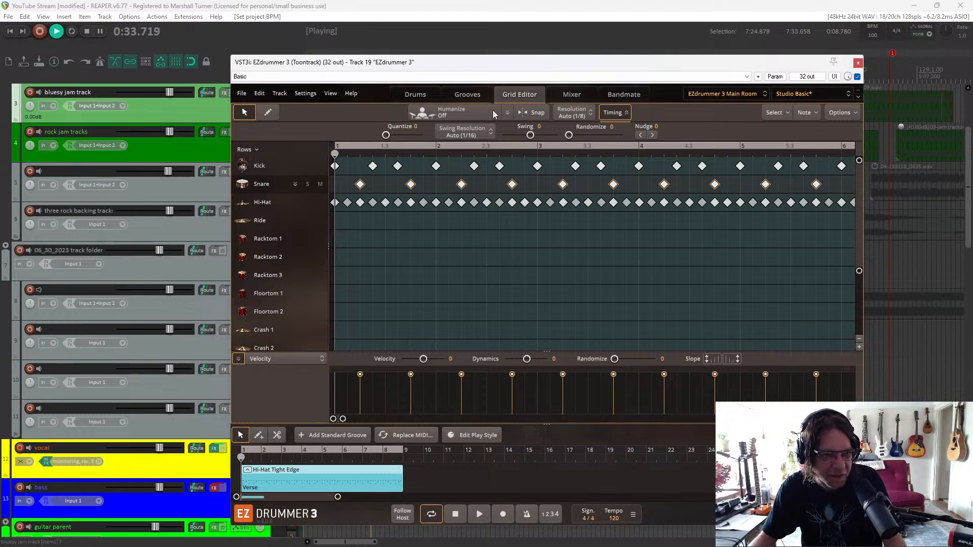
click(510, 112)
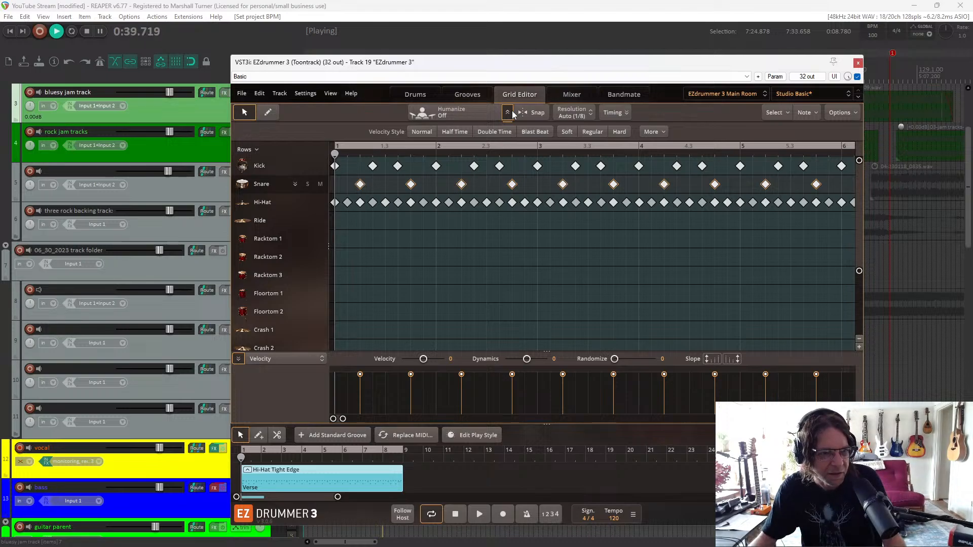
click(510, 112)
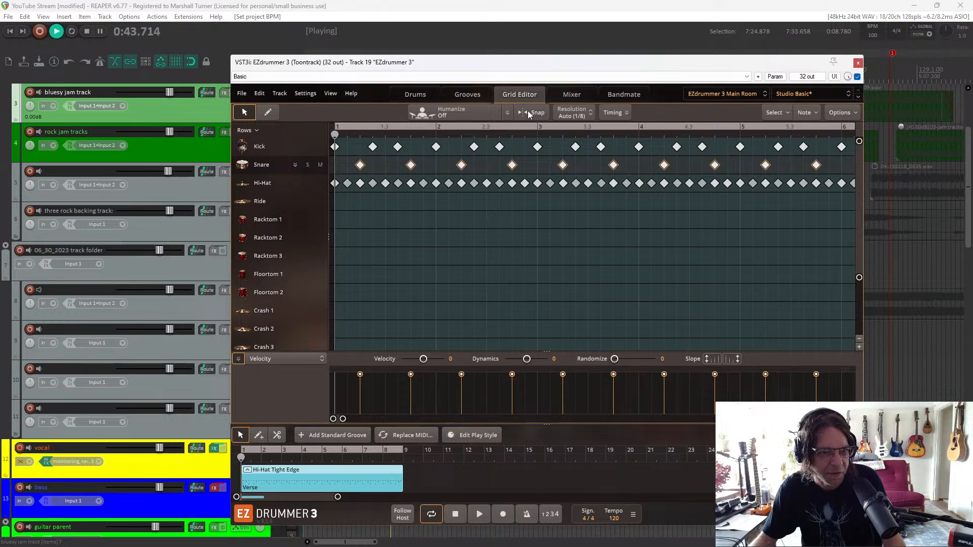
click(625, 112)
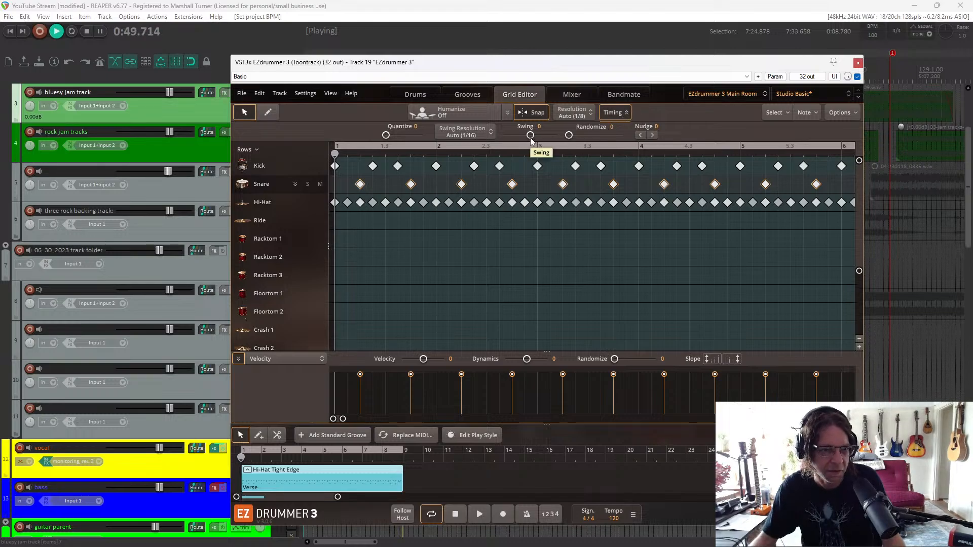
Play the groove in EZdrummer's own transport, raise the snare hits' Swing to 100 and try the Quantize amount
key(space)
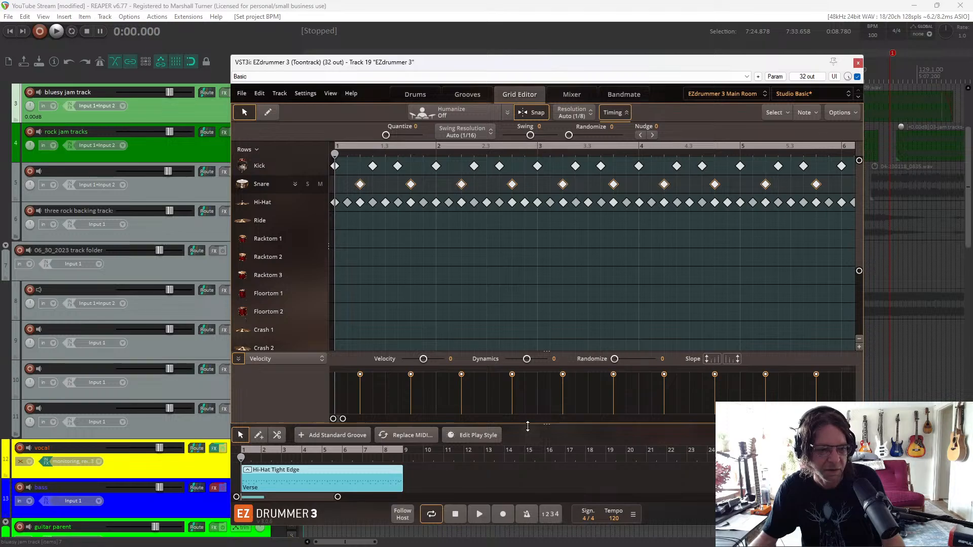
click(479, 514)
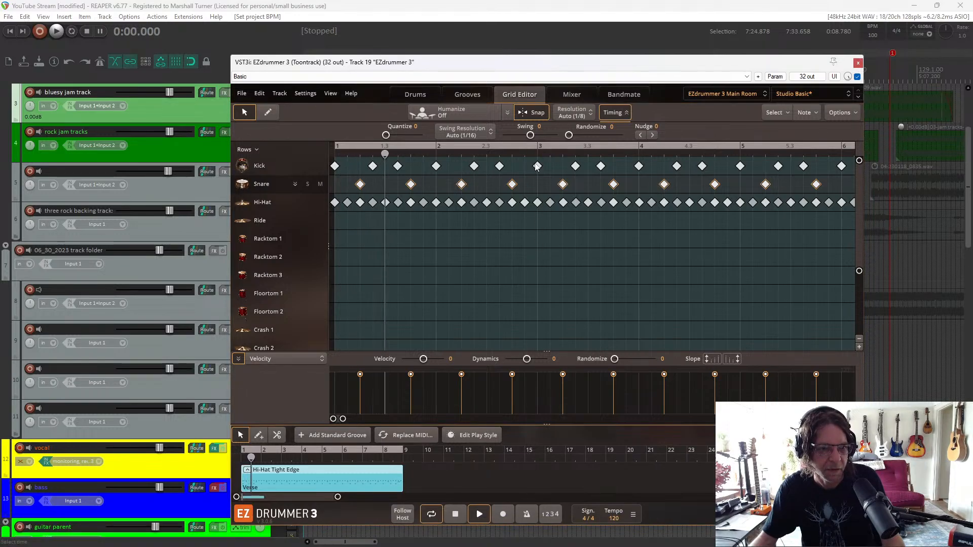
drag(531, 134, 567, 149)
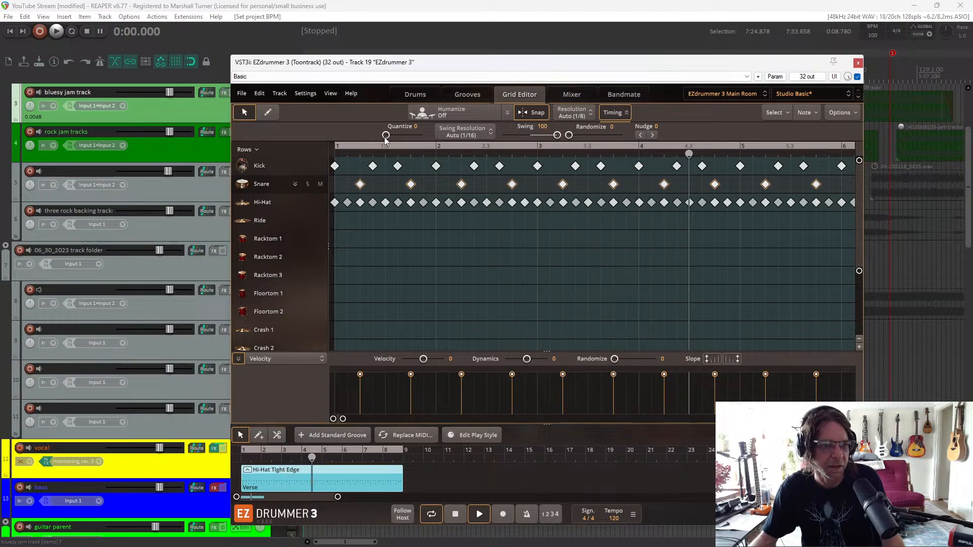
drag(386, 135, 362, 158)
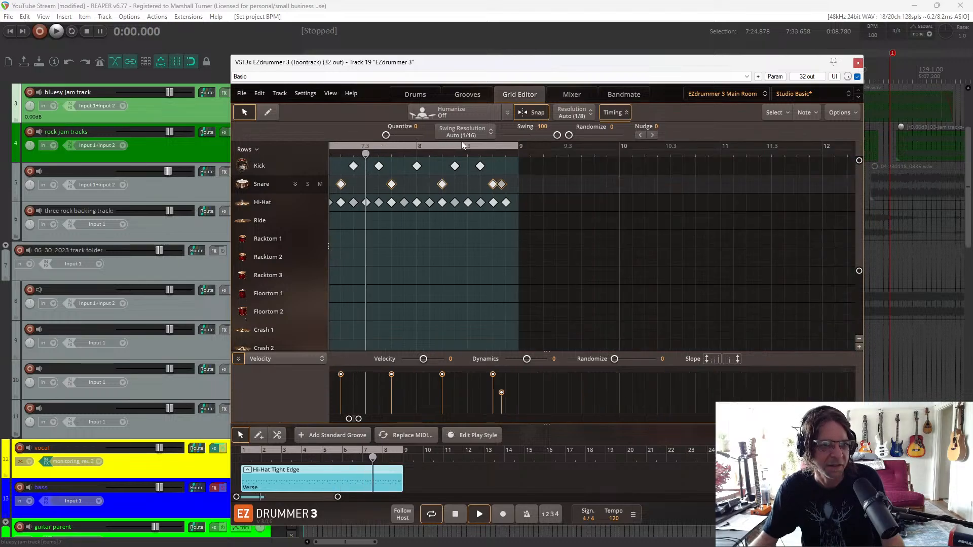
Set the Swing Resolution of the snare hits to 1/4
click(481, 131)
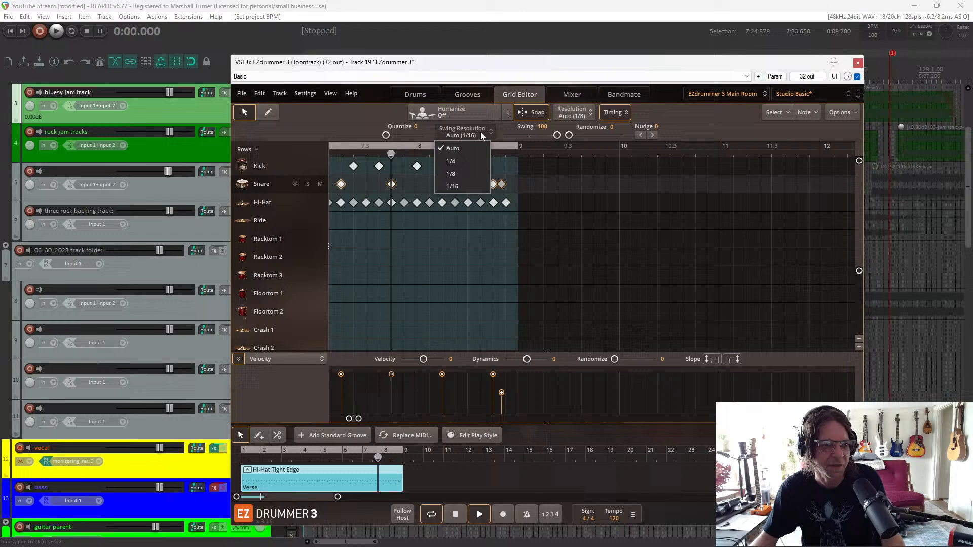
click(466, 166)
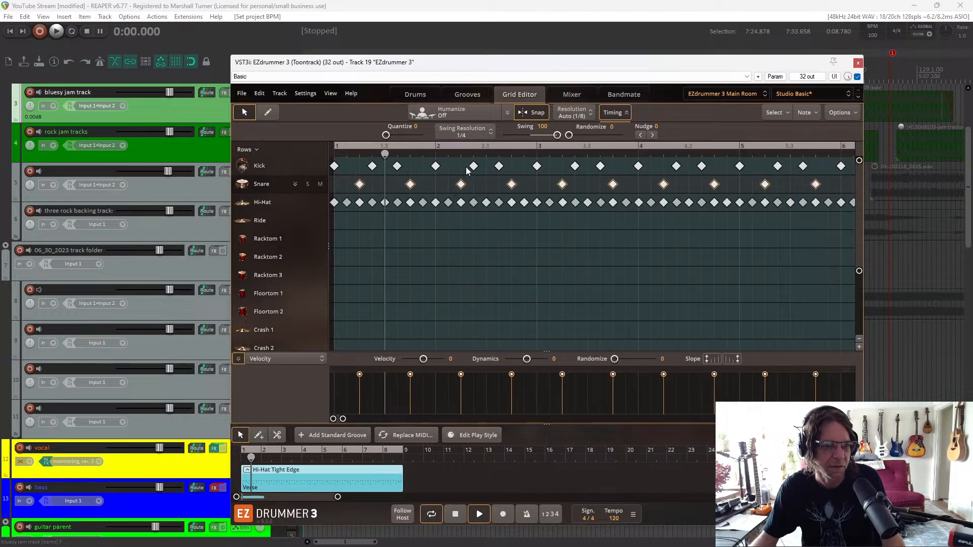
click(475, 131)
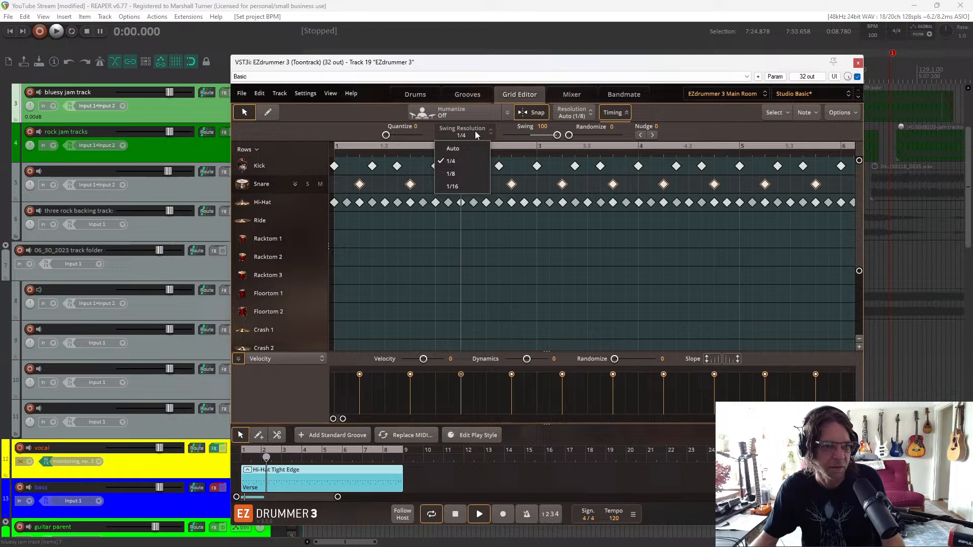
click(465, 161)
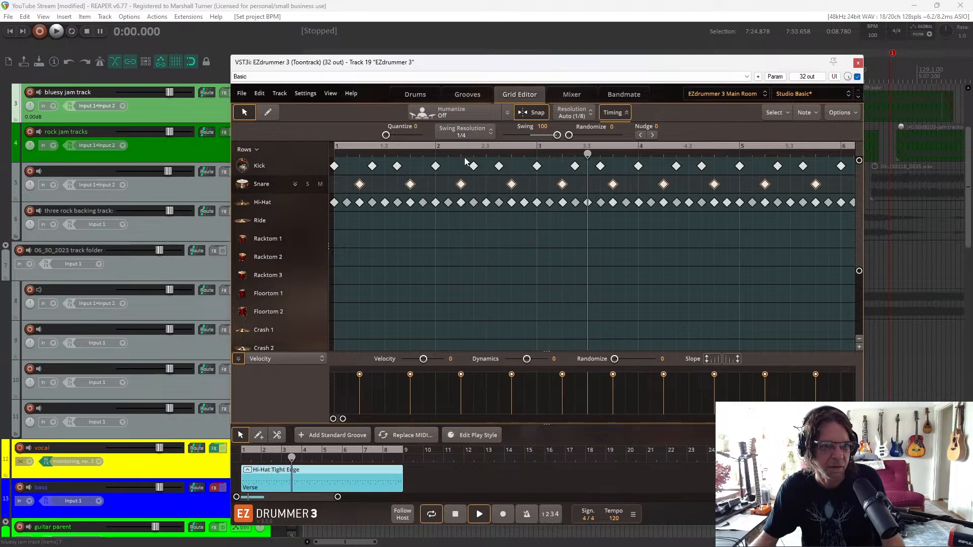
Try Randomize 93 and Swing -100 on the snare hits, returning Randomize to 0 and stopping playback
drag(569, 134, 616, 144)
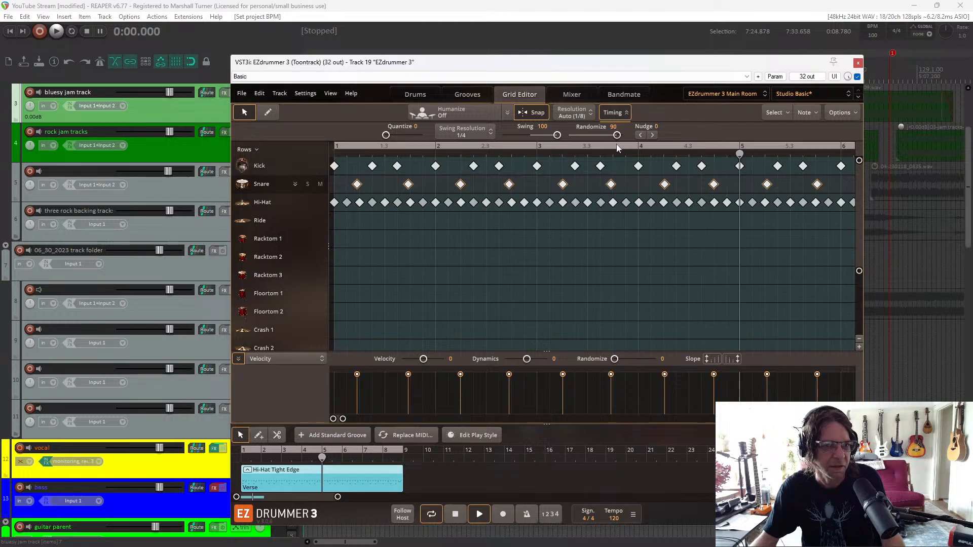
click(626, 114)
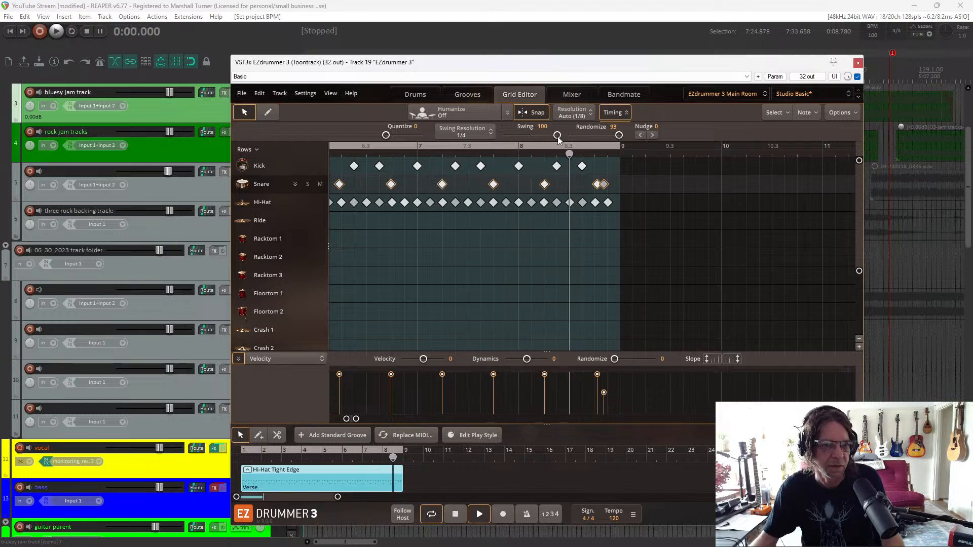
drag(558, 135, 503, 135)
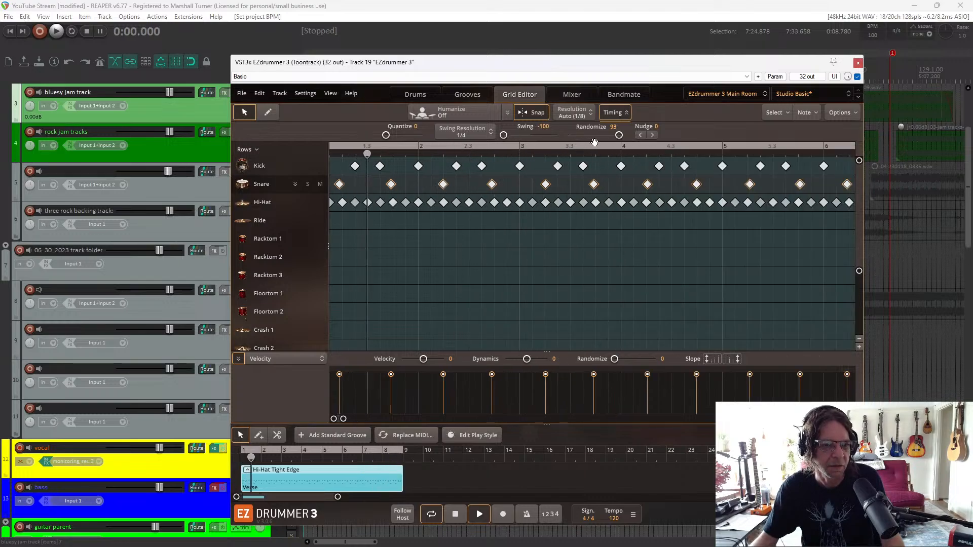
drag(620, 140, 556, 141)
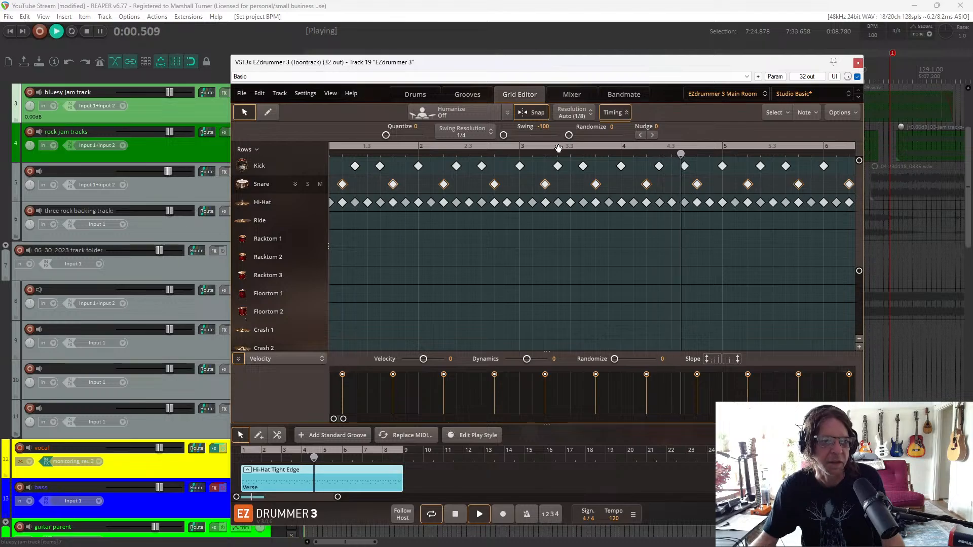
key(space)
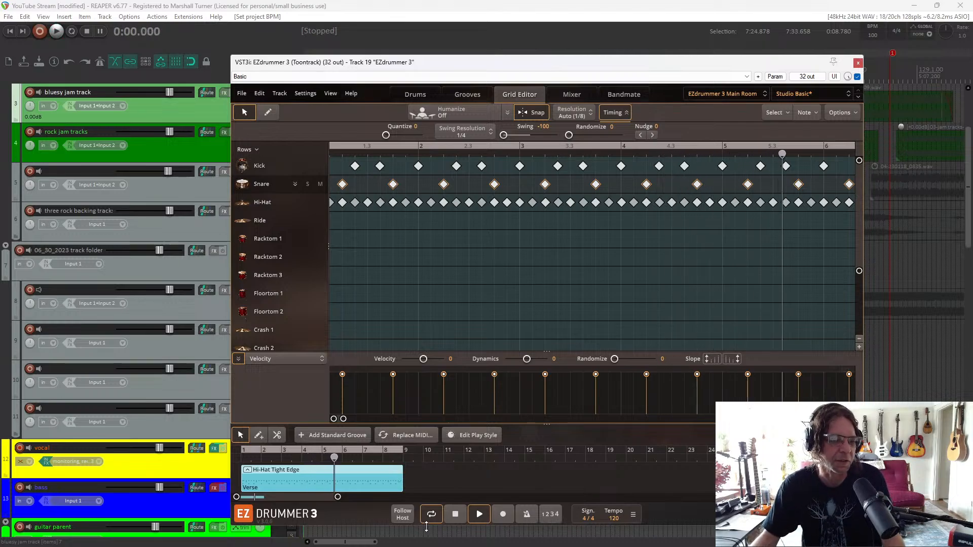
click(458, 515)
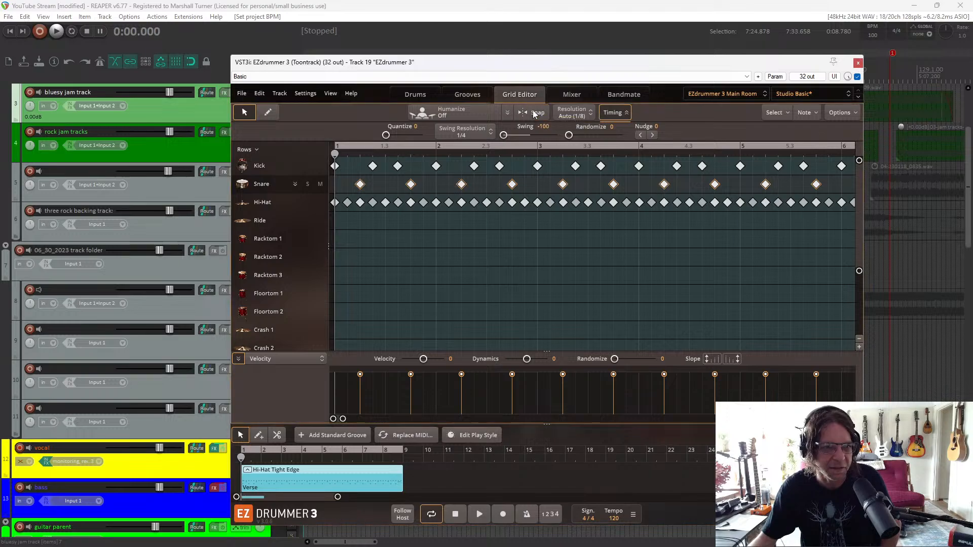
Turn on Humanize with the Normal, Regular style and set the grid resolution to 1/2t triplets
click(480, 114)
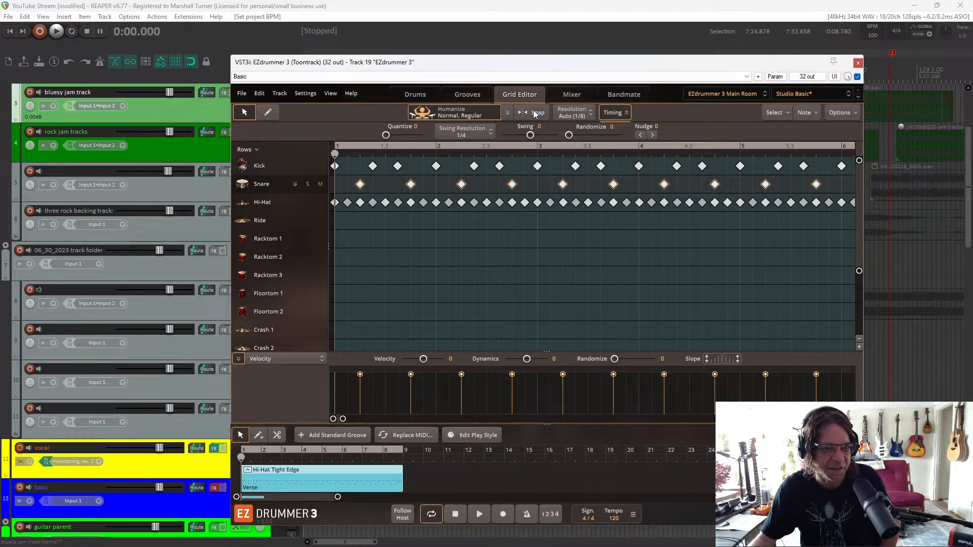
click(592, 112)
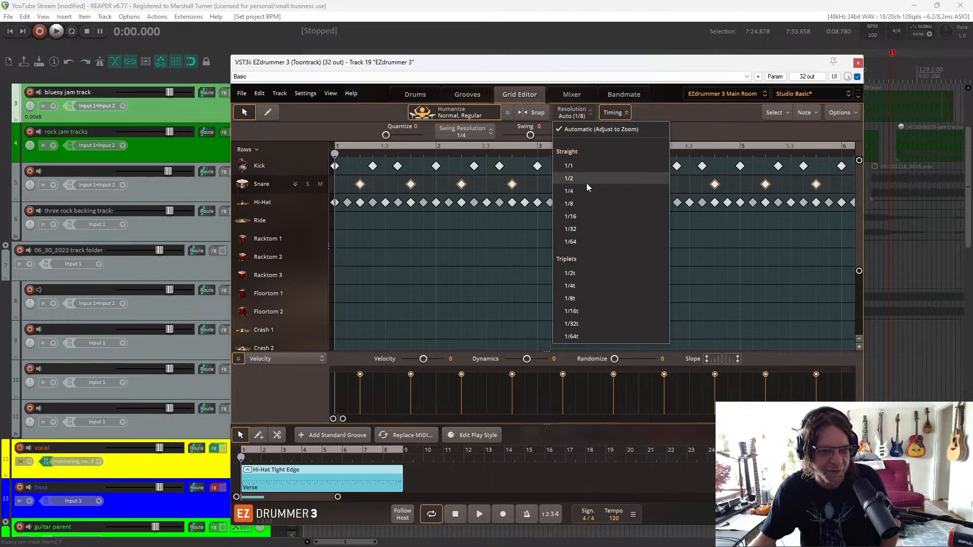
click(594, 275)
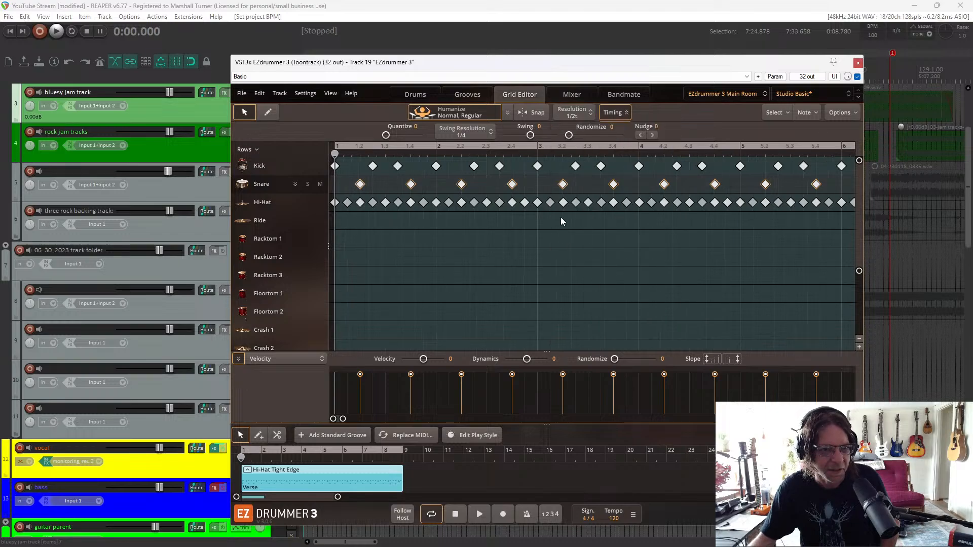
Play the humanized Hi-Hat Tight Edge groove in EZdrummer's own transport and stop it
click(57, 32)
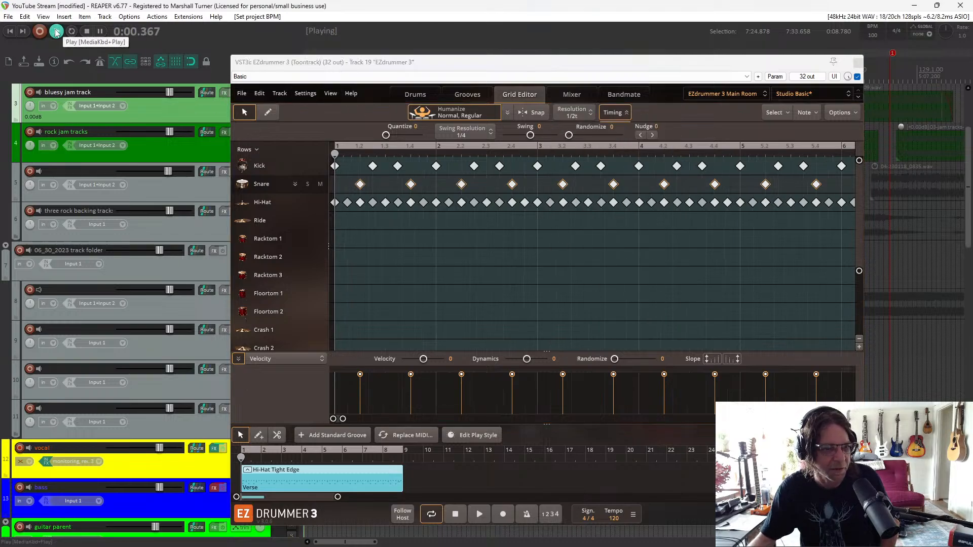
click(86, 32)
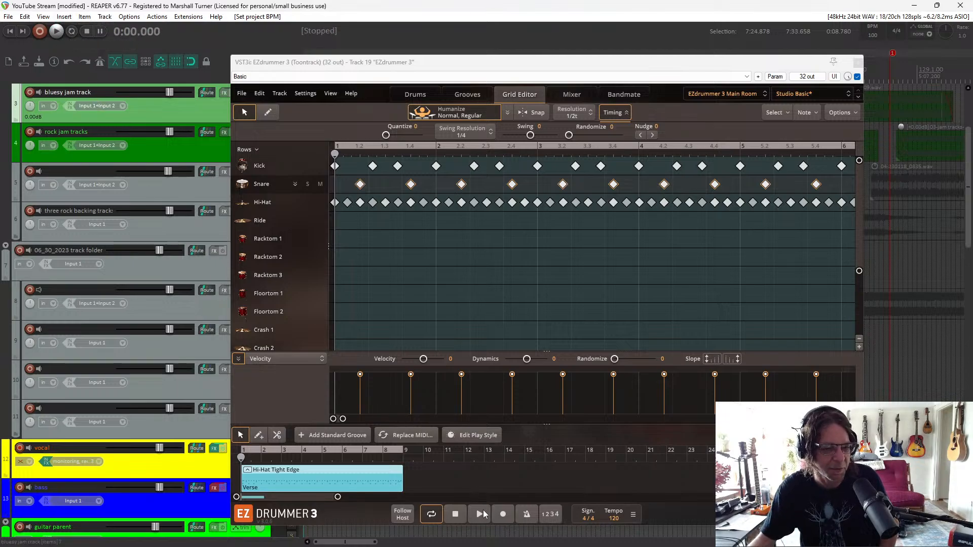
click(483, 510)
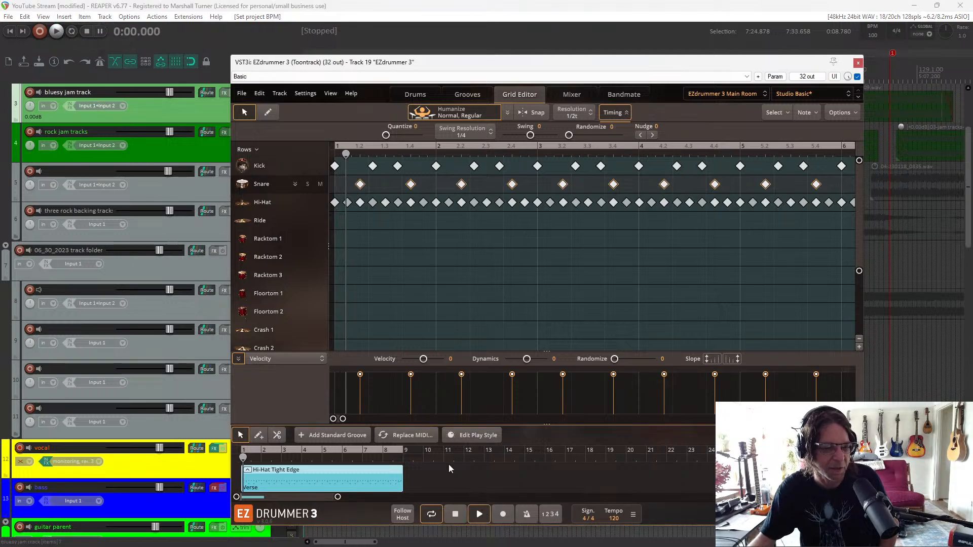
click(465, 515)
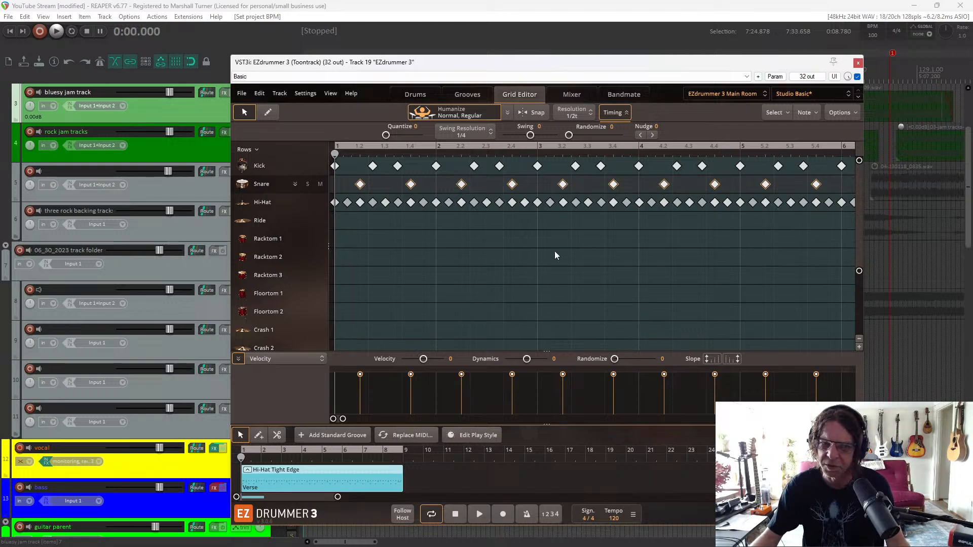
Open the Hi-Hat Tight Edge groove in Edit Play Style and select the kick drum
drag(563, 63, 443, 41)
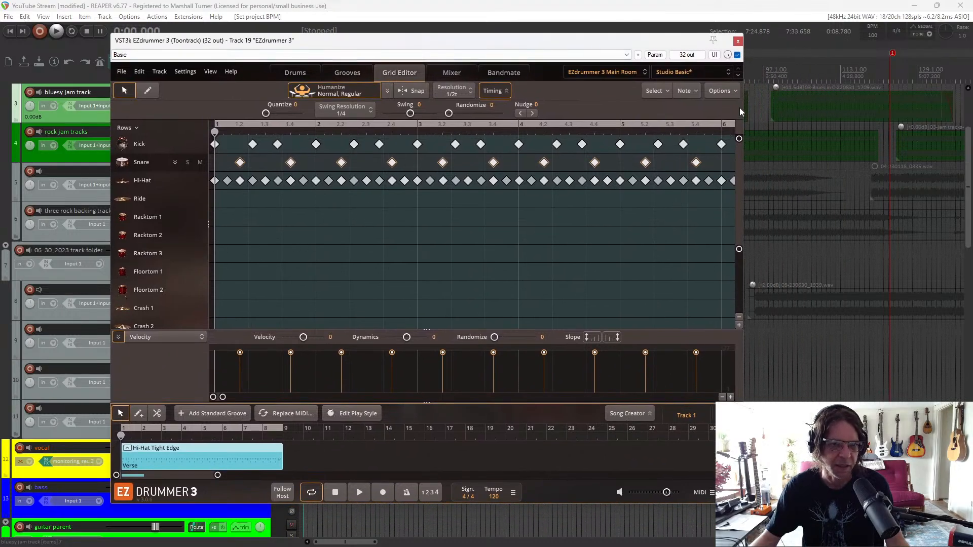
click(347, 73)
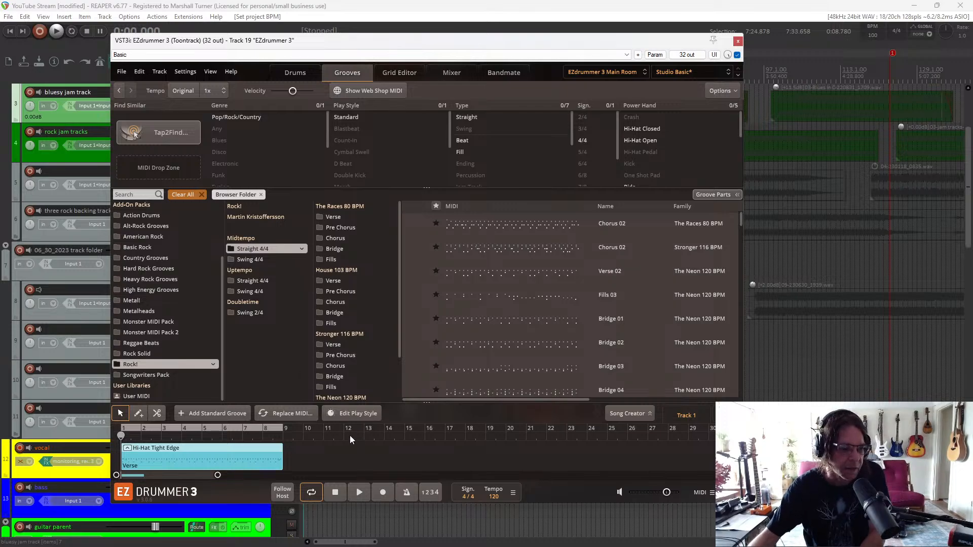
right_click(220, 455)
click(209, 455)
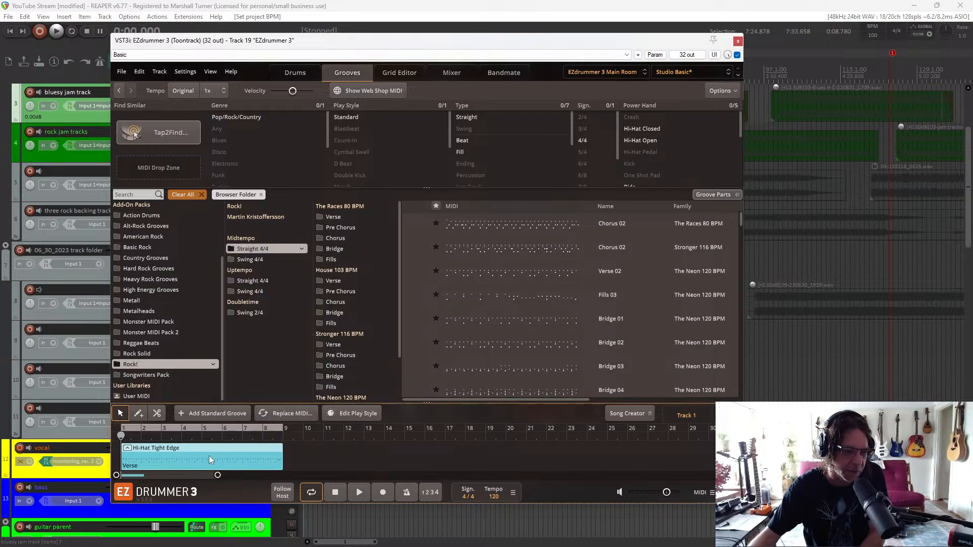
click(351, 413)
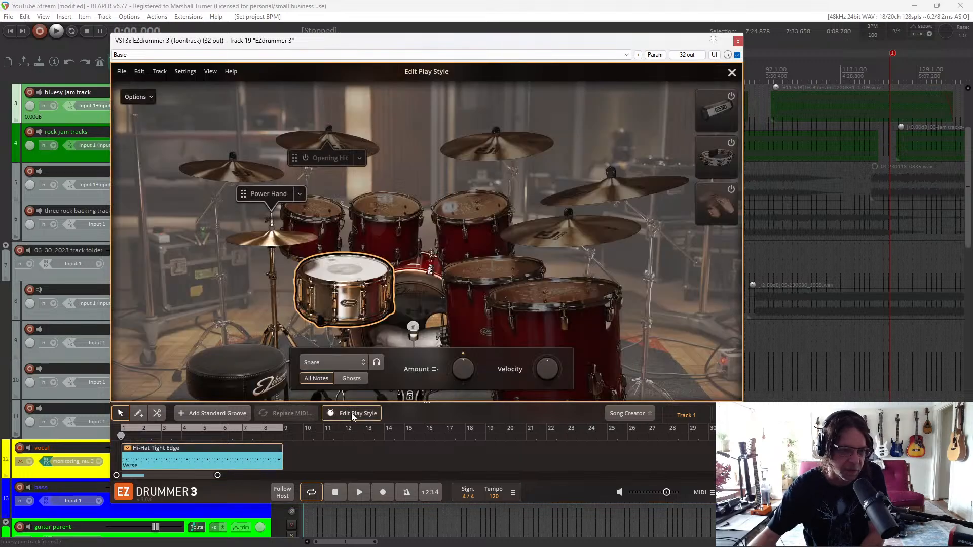
click(422, 318)
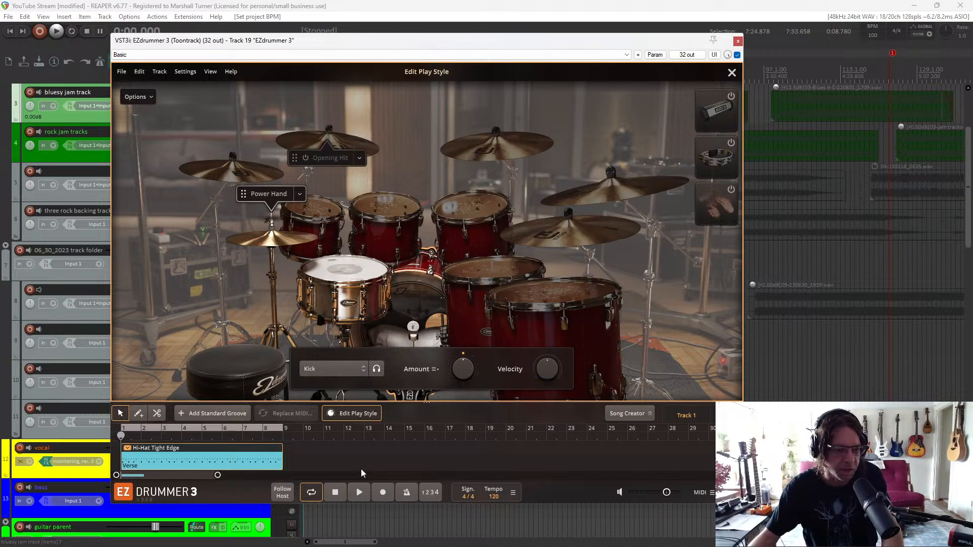
Play the groove while trying kick amounts of 48 and 40 notes, settle on 16 notes, and stop playback
click(362, 494)
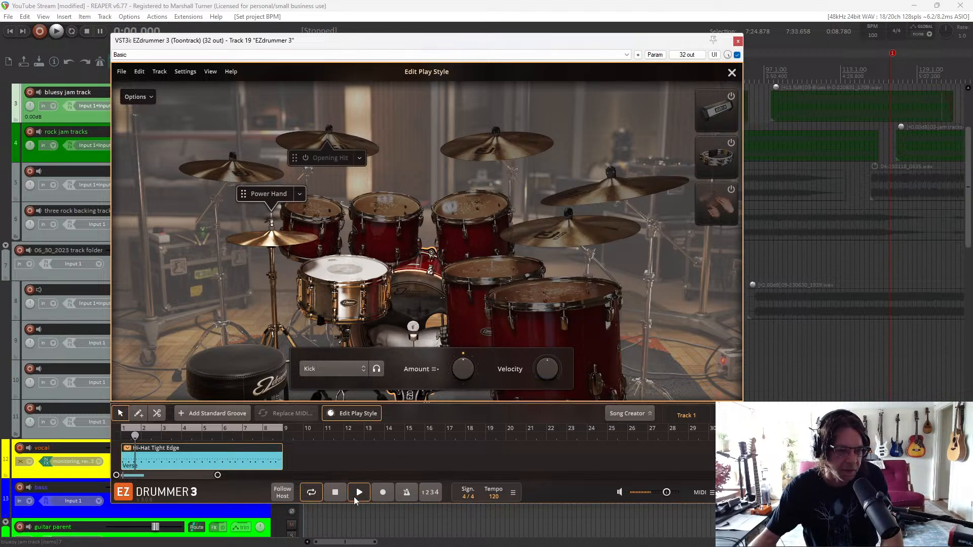
click(368, 413)
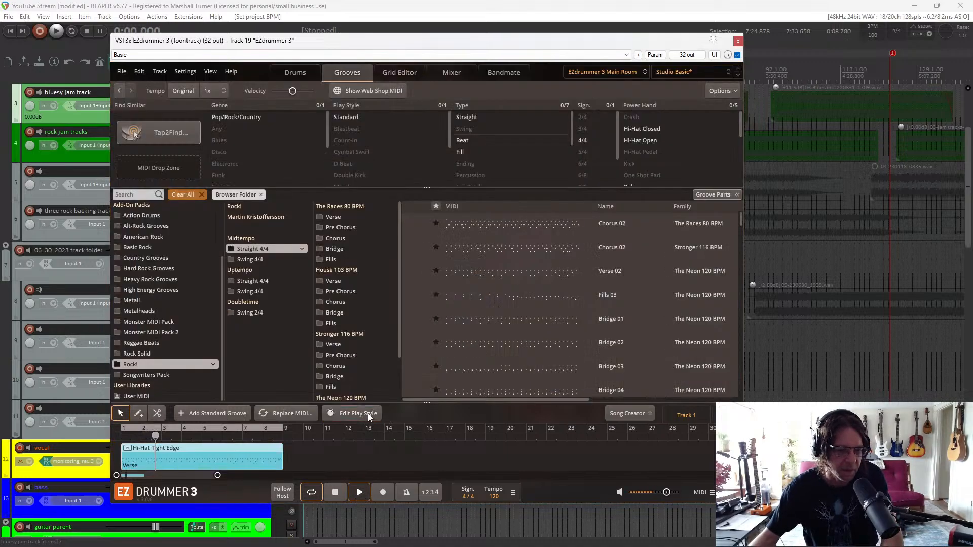
click(368, 414)
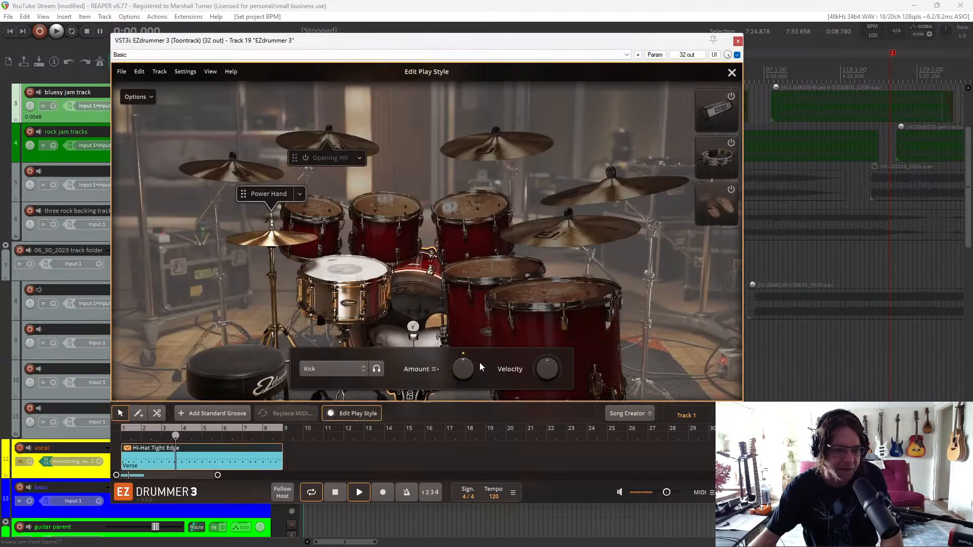
drag(467, 372, 469, 331)
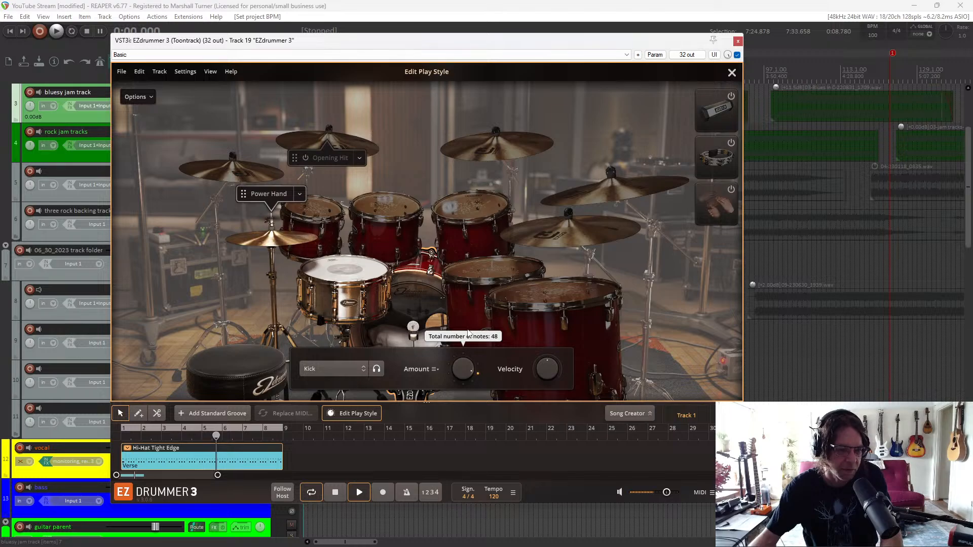
drag(468, 370, 466, 381)
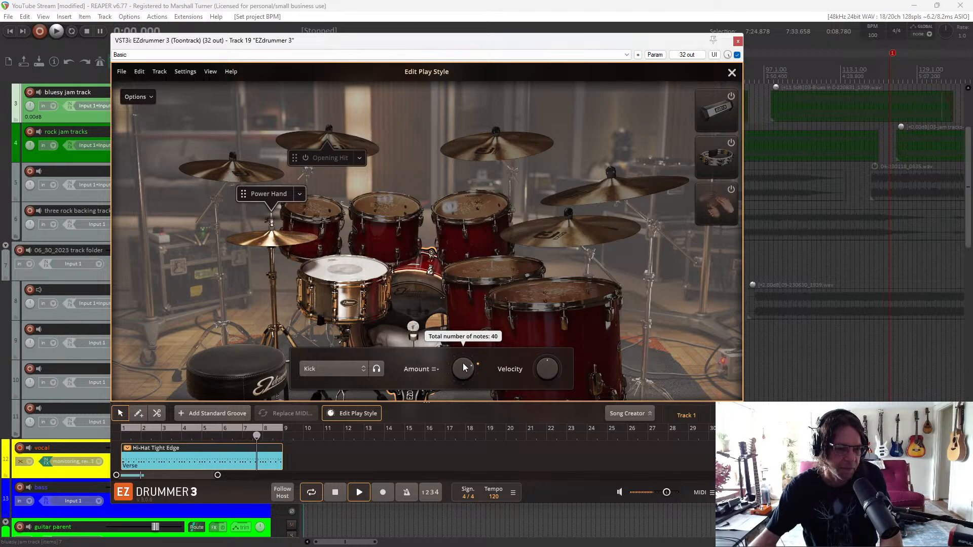
drag(463, 363, 472, 412)
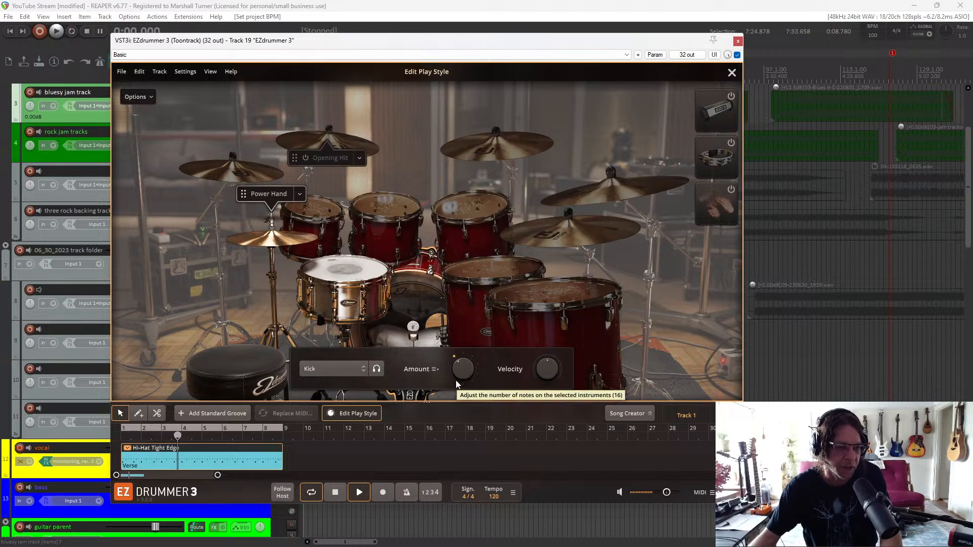
click(336, 494)
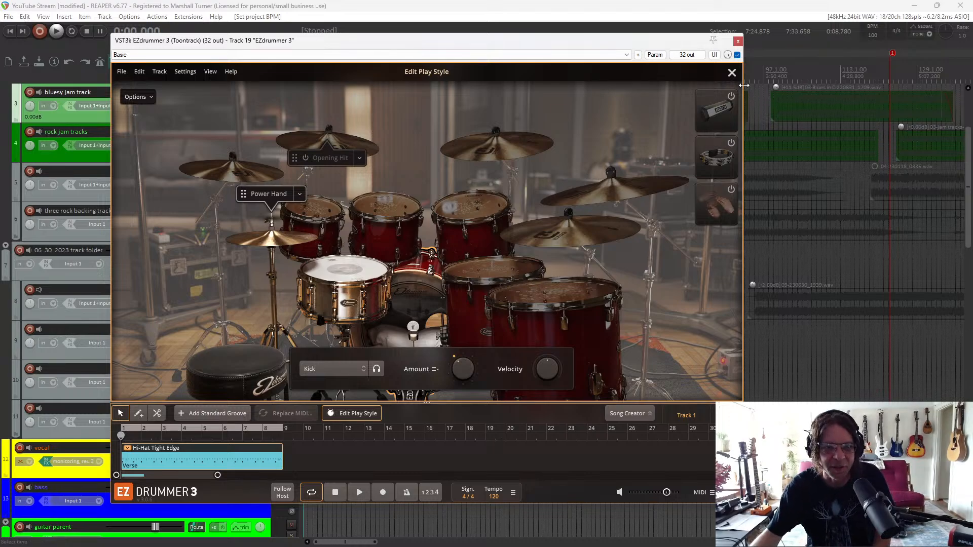
Leave Edit Play Style and select all of the groove's notes in the Grid Editor
click(733, 73)
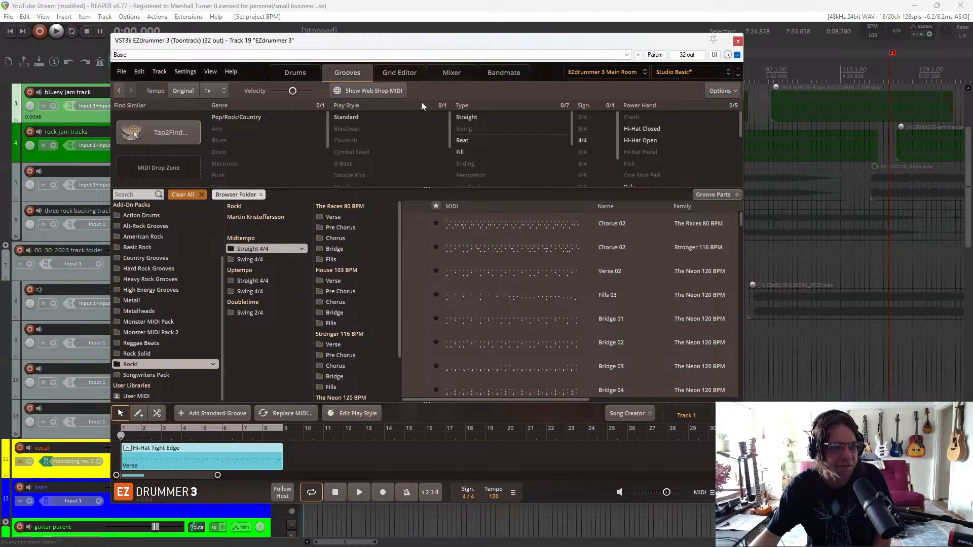
click(406, 72)
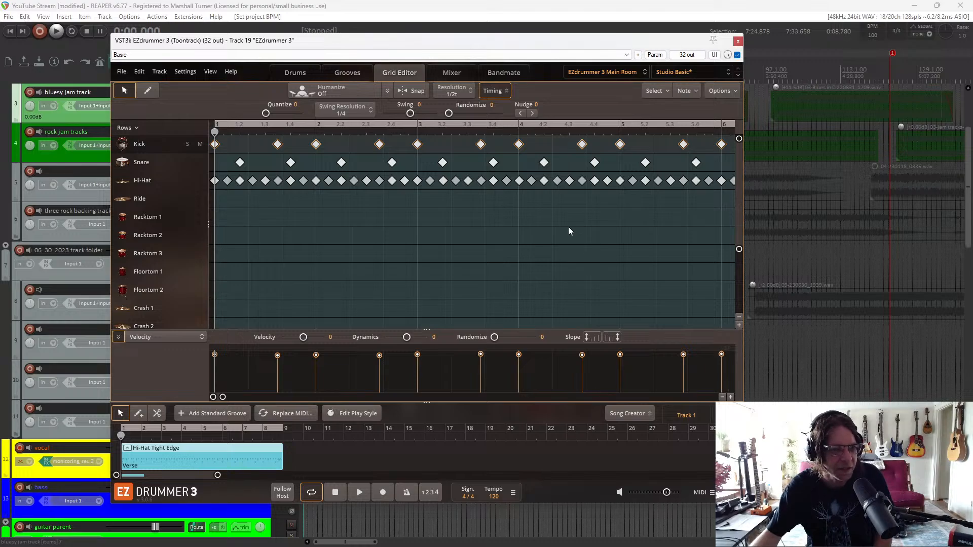
right_click(422, 234)
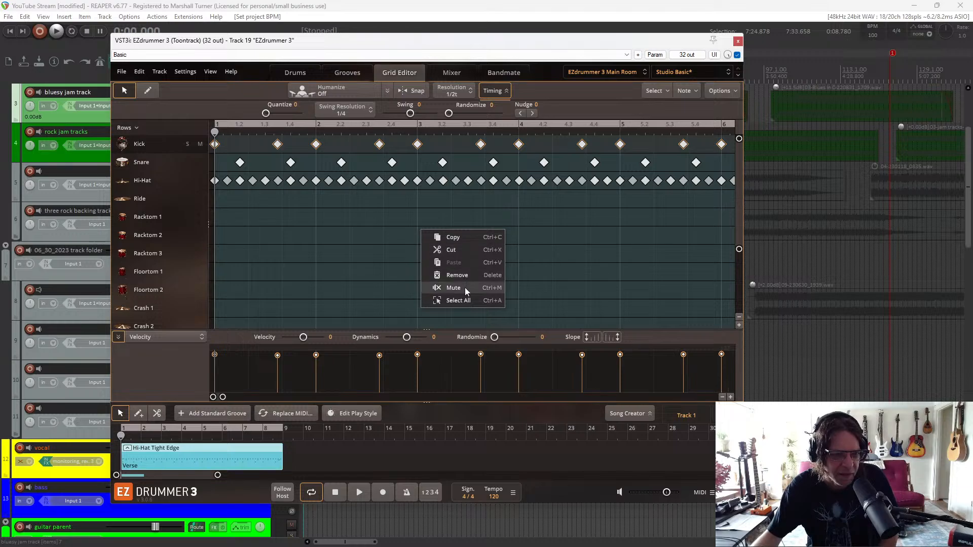
click(463, 301)
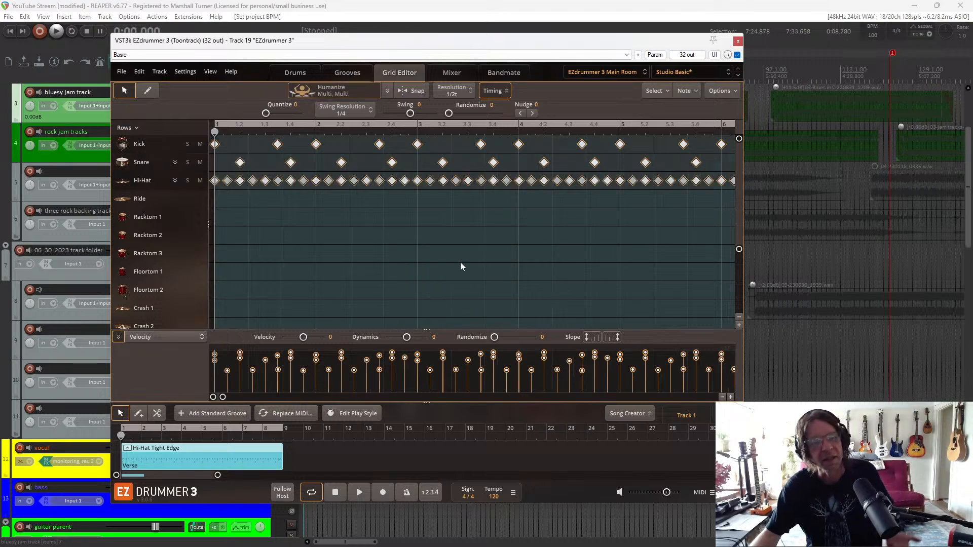
Return to Edit Play Style, select only the snare, and lower its Velocity slightly
click(364, 414)
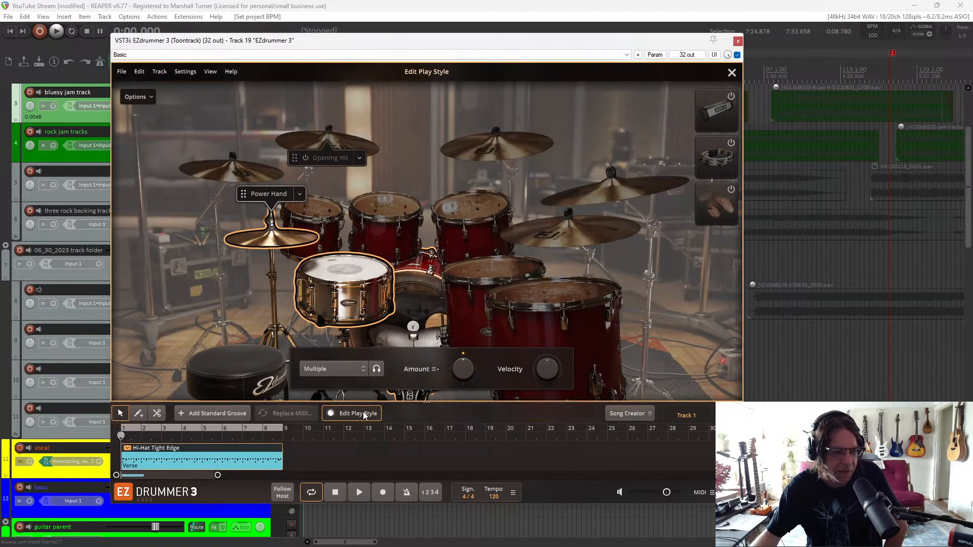
click(353, 282)
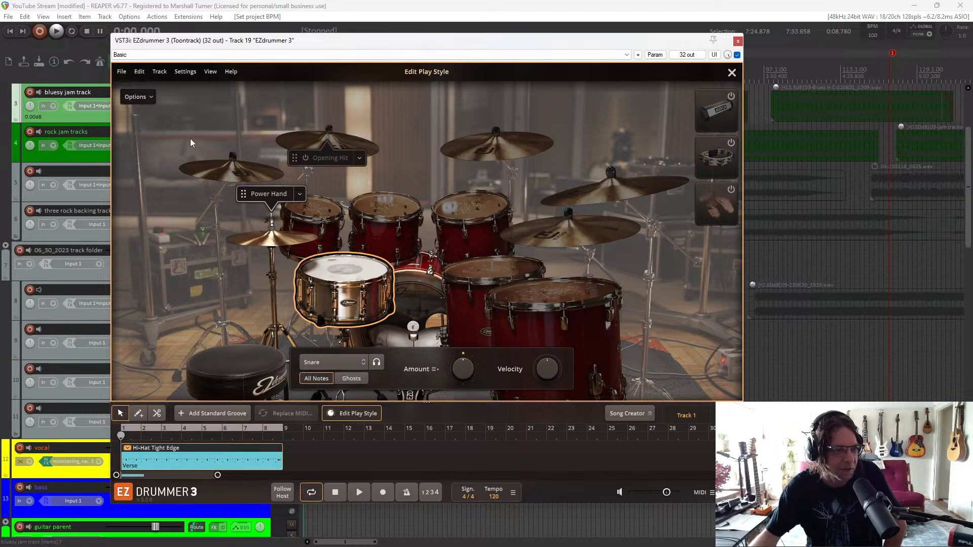
click(153, 98)
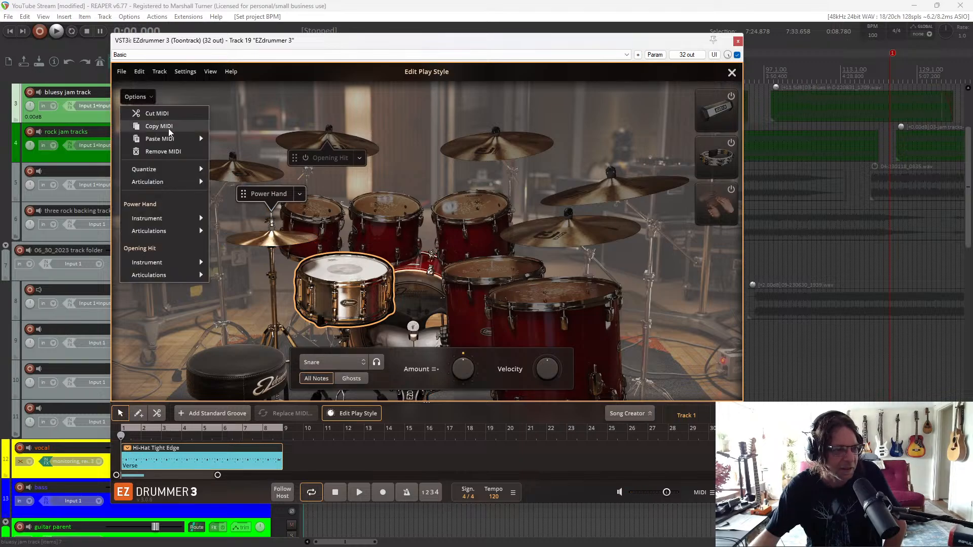
click(332, 104)
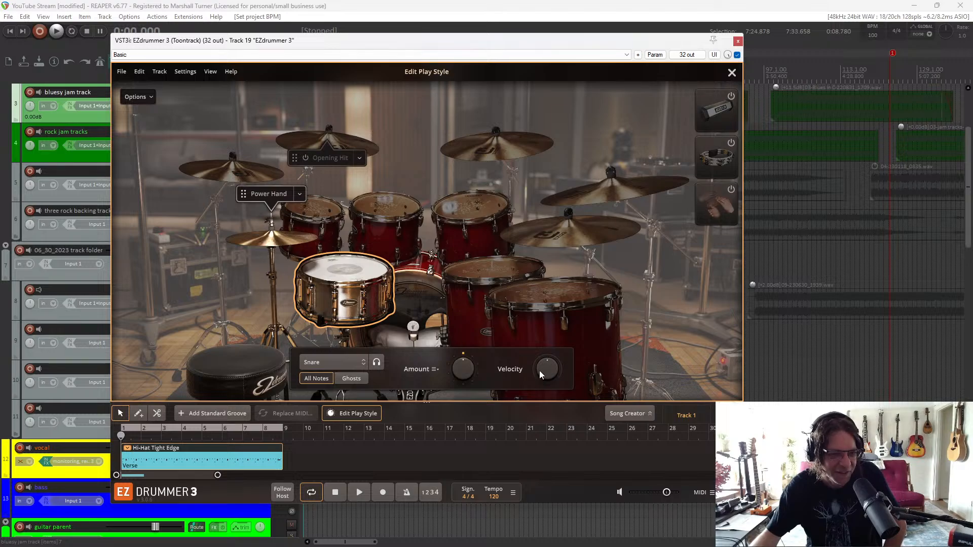
mouse_move(548, 372)
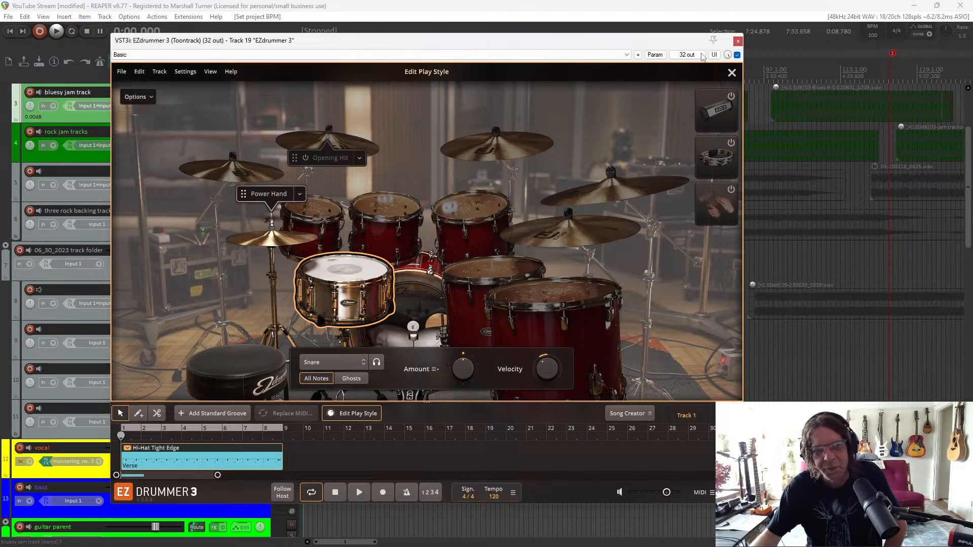
Close the EZdrummer 3 window and reopen the plugin from the FX chain of REAPER track 19
click(738, 41)
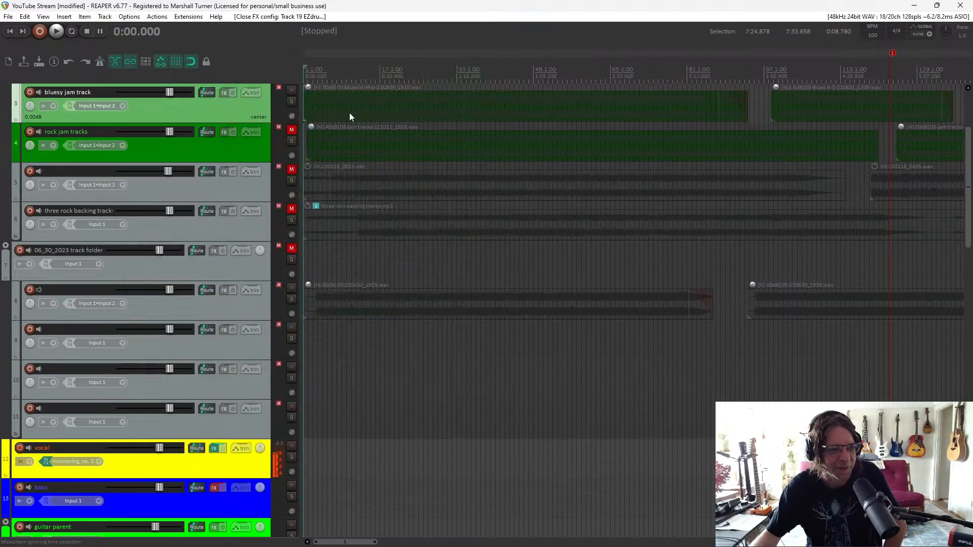
mouse_move(203, 546)
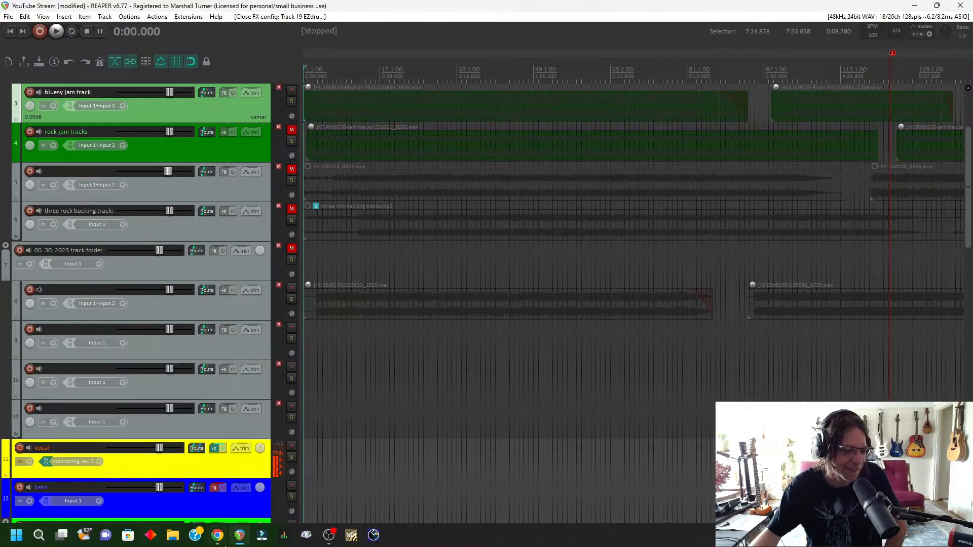
click(239, 536)
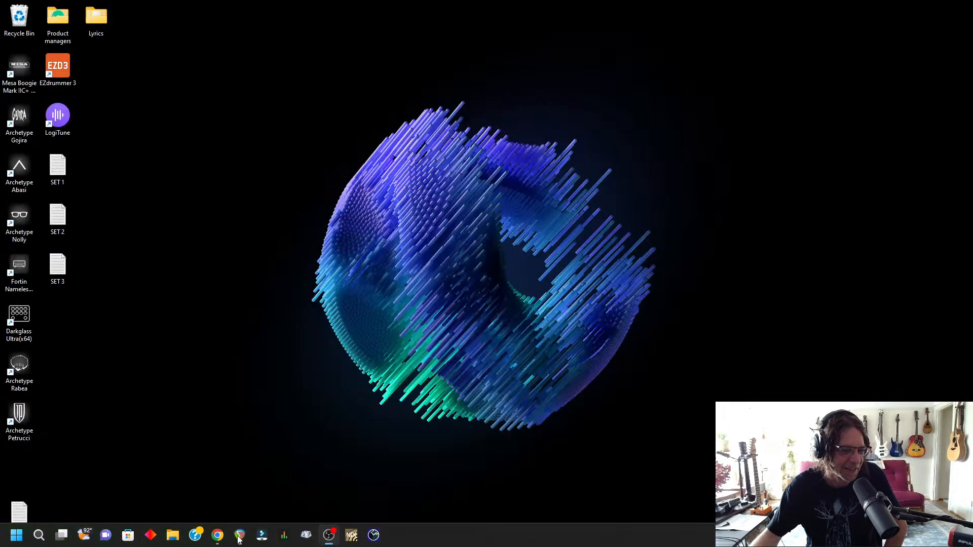
click(239, 536)
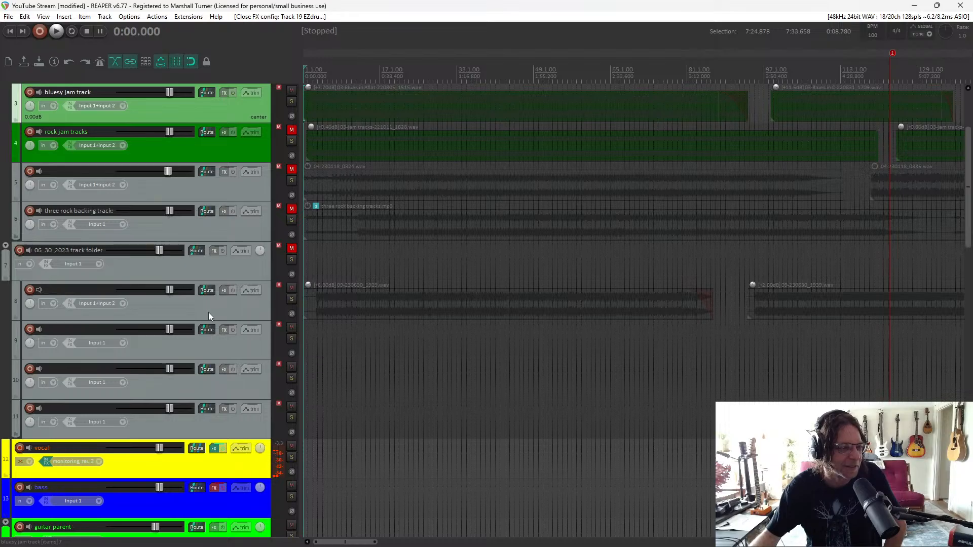
scroll(208, 313, down, 8)
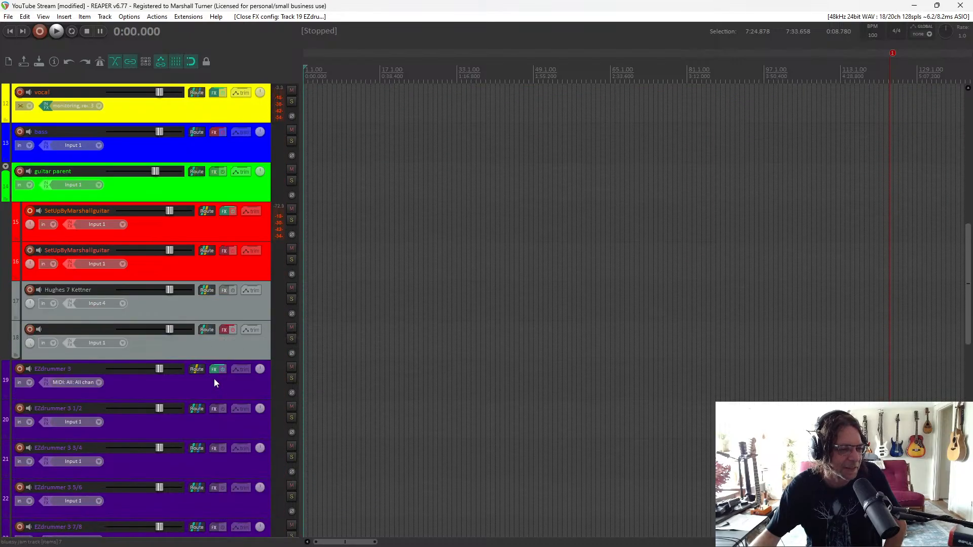
click(215, 369)
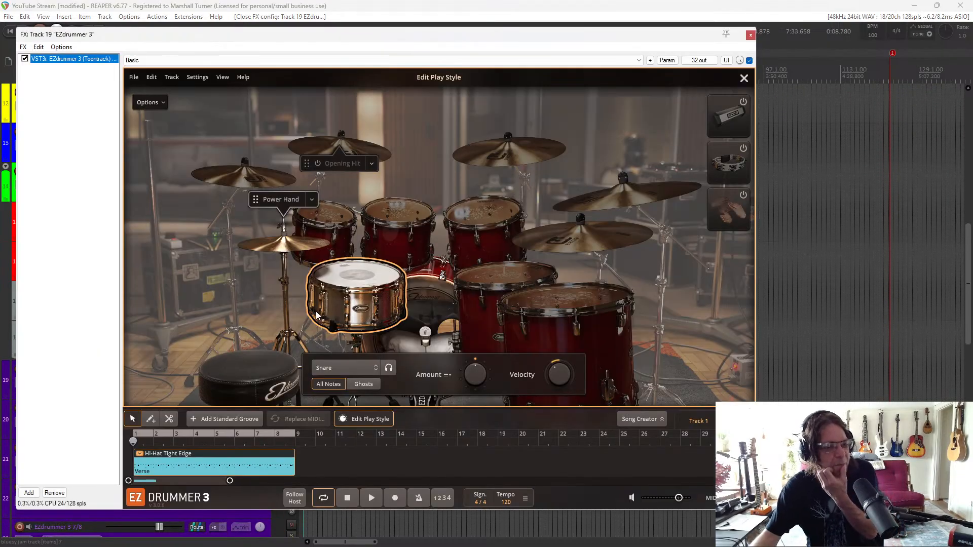
Exit Edit Play Style, select all notes in the Grid Editor, and lower their velocities slightly together
click(366, 425)
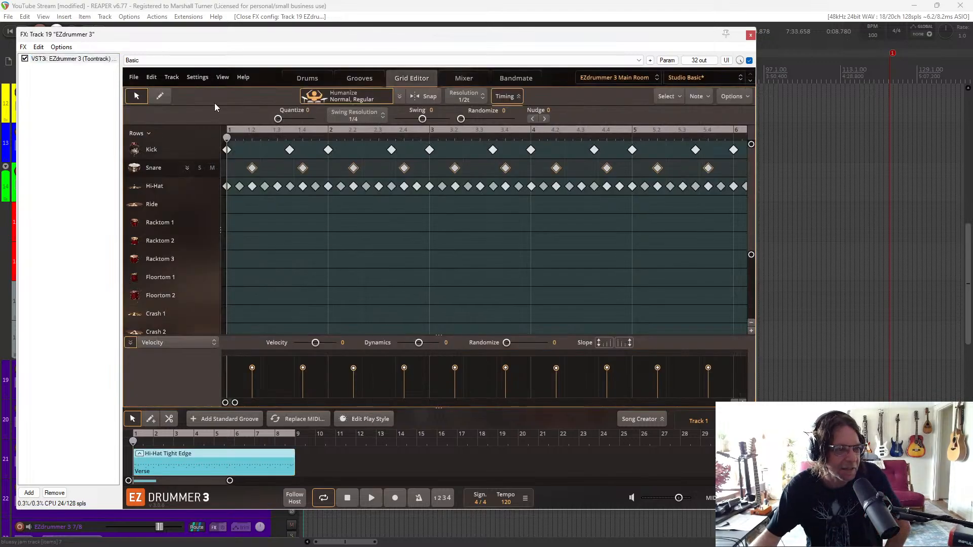
click(151, 77)
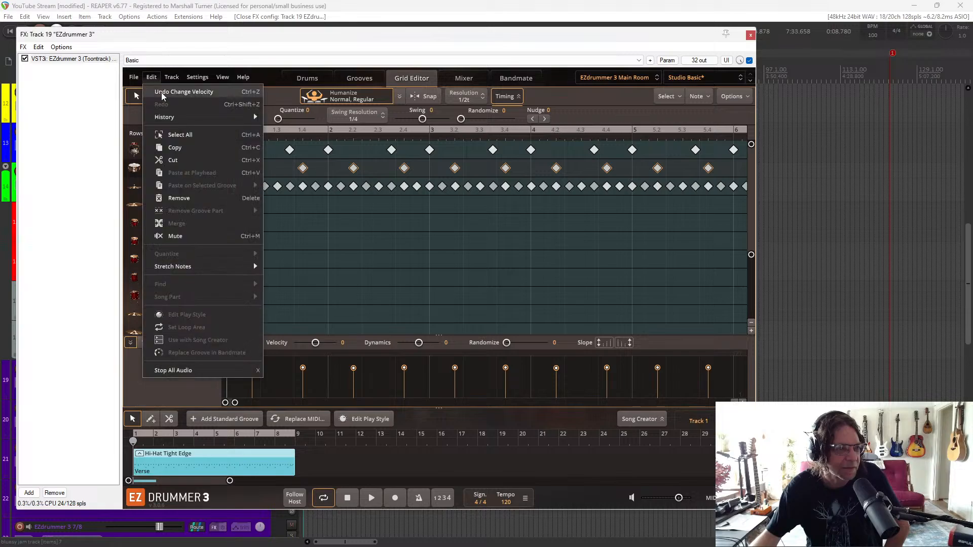
click(177, 136)
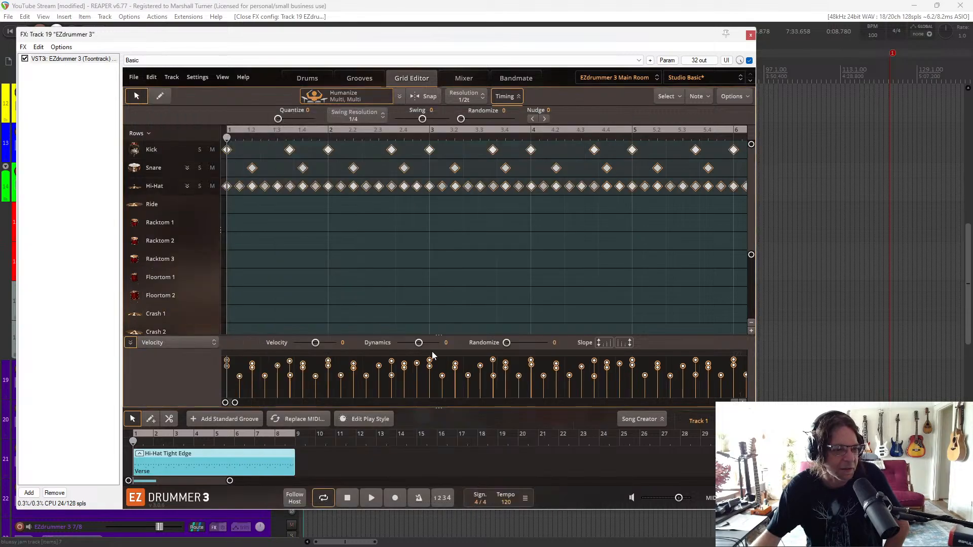
drag(328, 359, 332, 362)
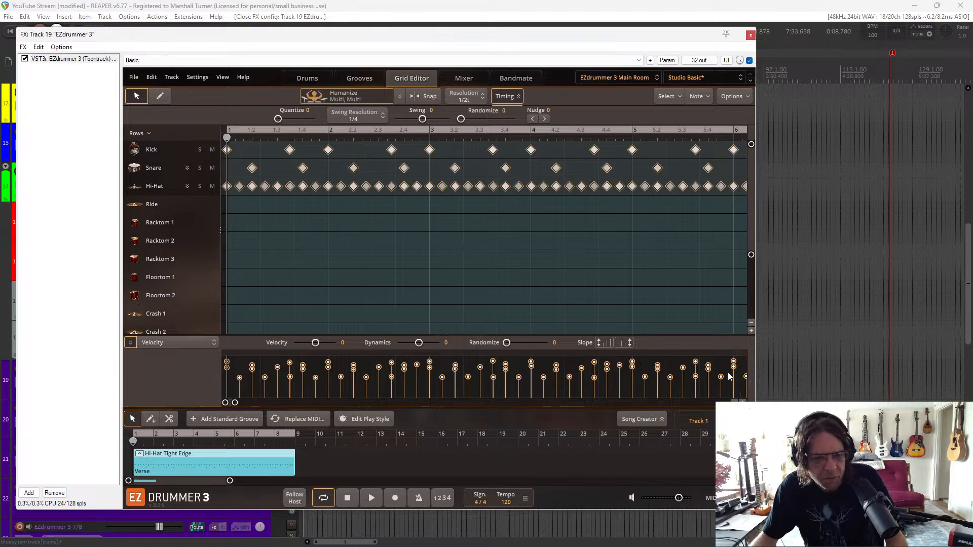
Zoom out the Grid Editor timeline to show all eight bars of the groove
click(734, 402)
click(735, 402)
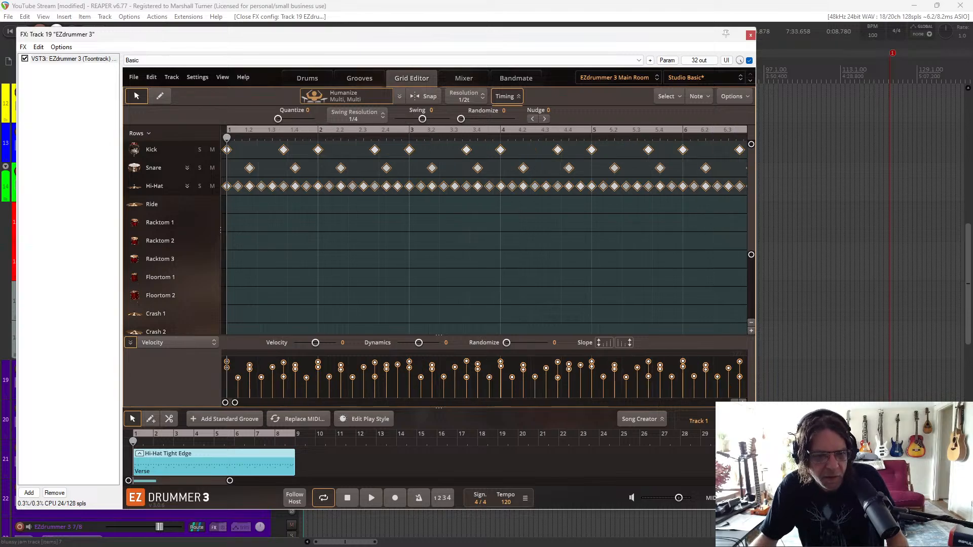
click(734, 402)
click(735, 402)
click(734, 402)
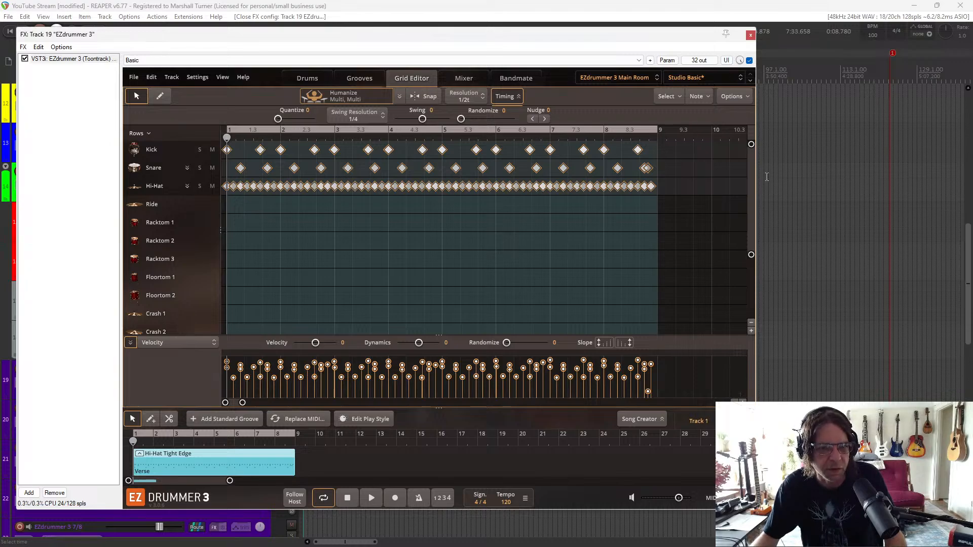
right_click(615, 217)
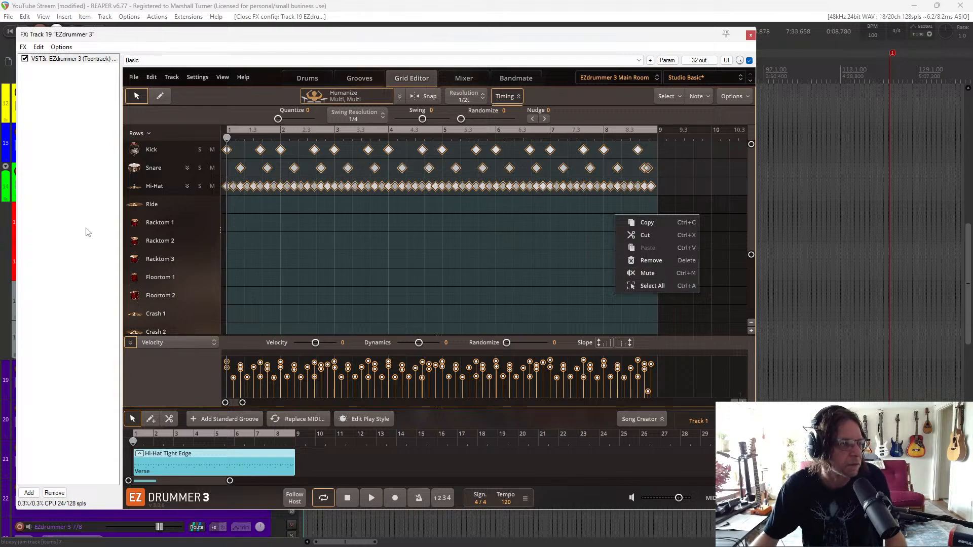
Float EZdrummer 3 in its own window and close the track 19 FX chain window
click(23, 47)
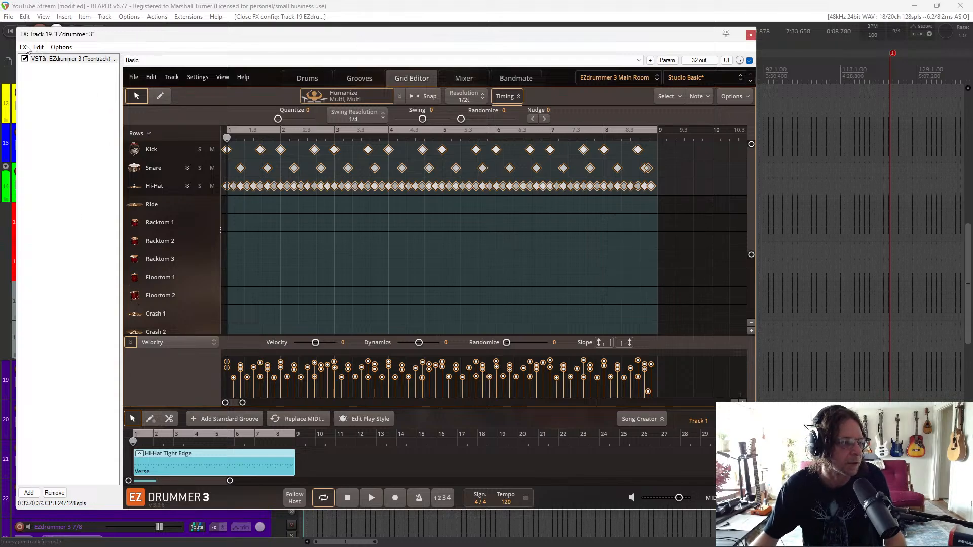
click(23, 47)
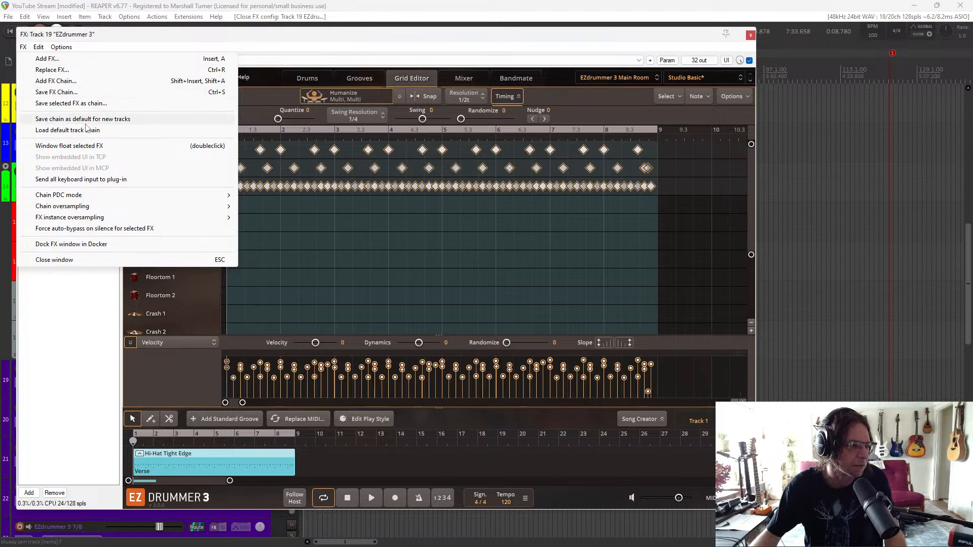
click(105, 146)
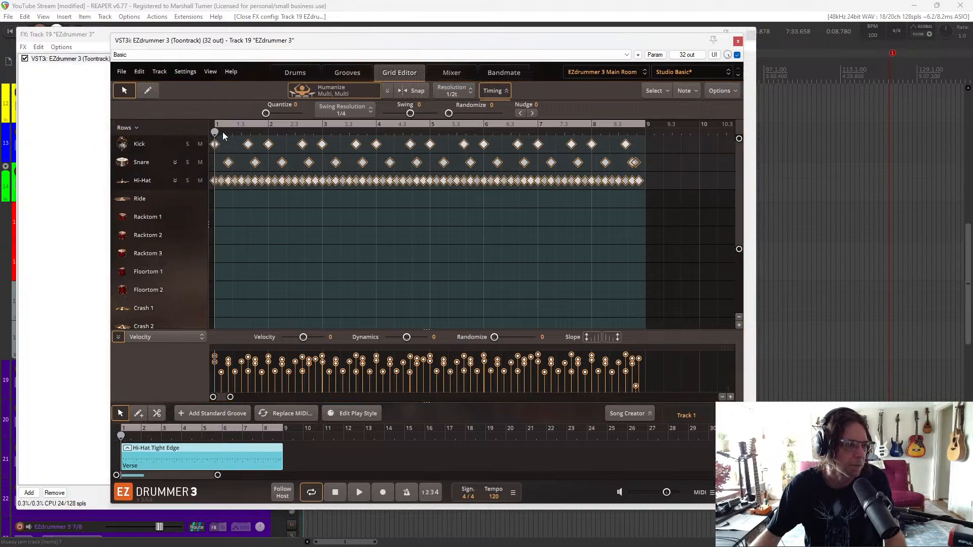
click(751, 35)
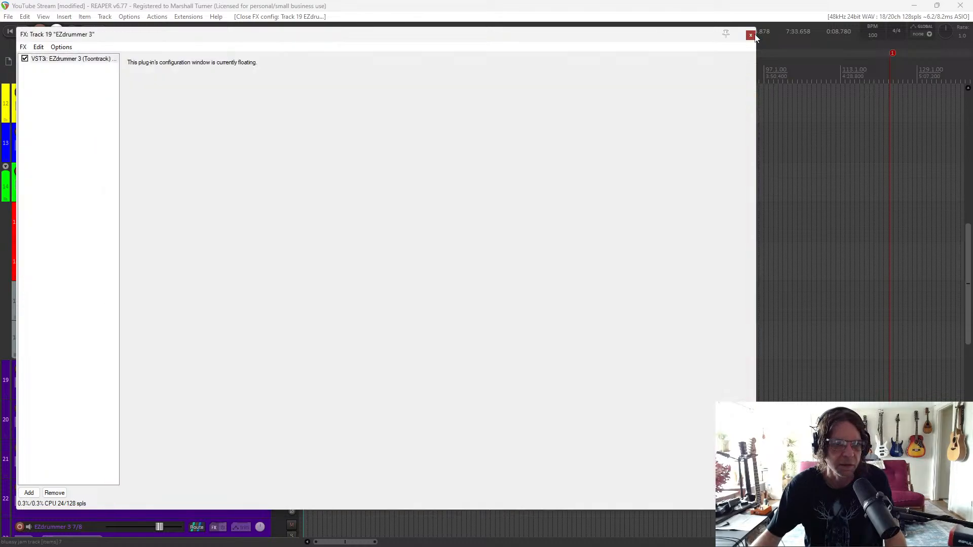
click(611, 42)
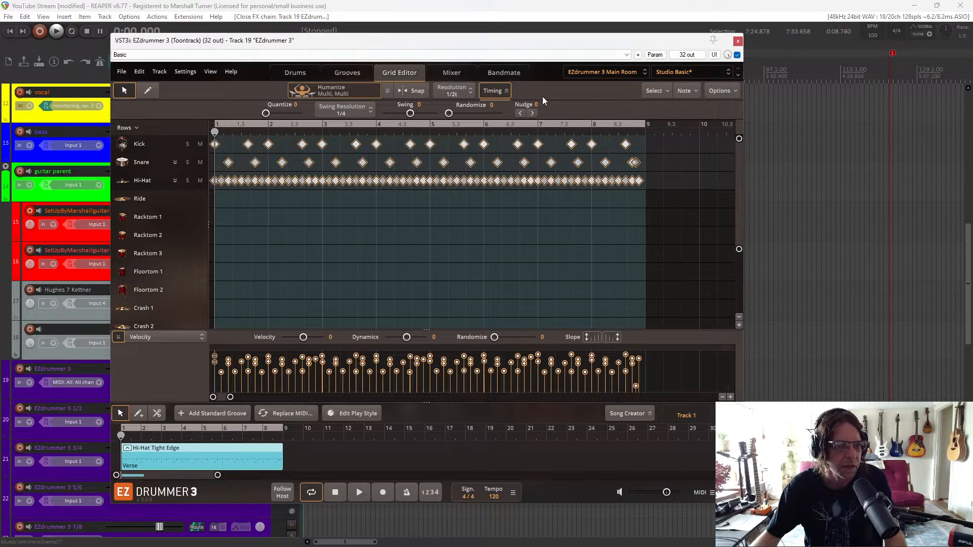
Set the EZdrummer 3 window size to 1080p: 1920x1080
click(214, 74)
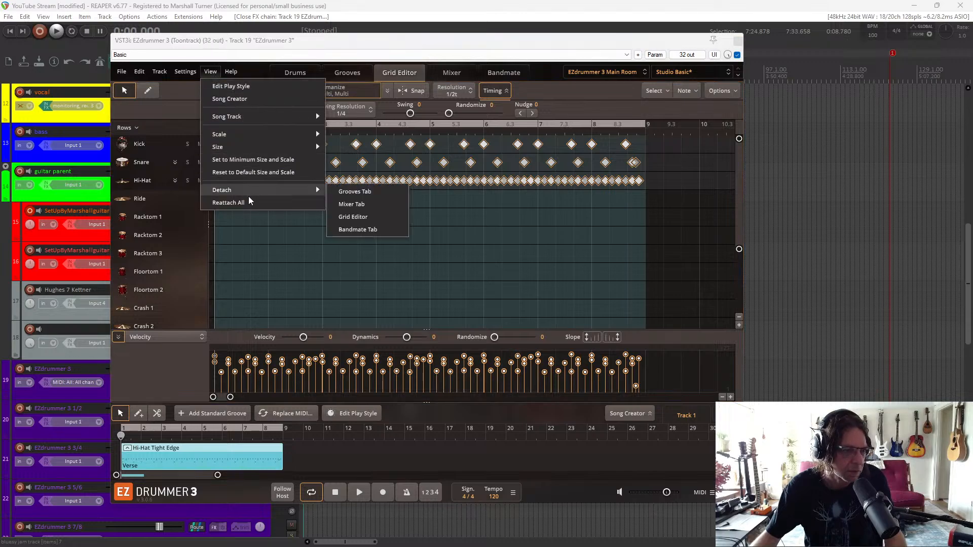
mouse_move(249, 118)
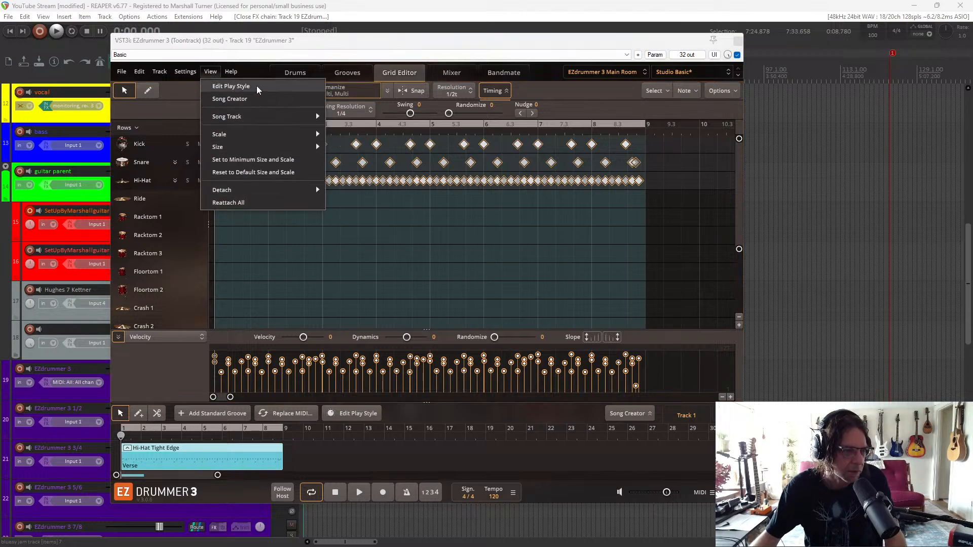
mouse_move(259, 151)
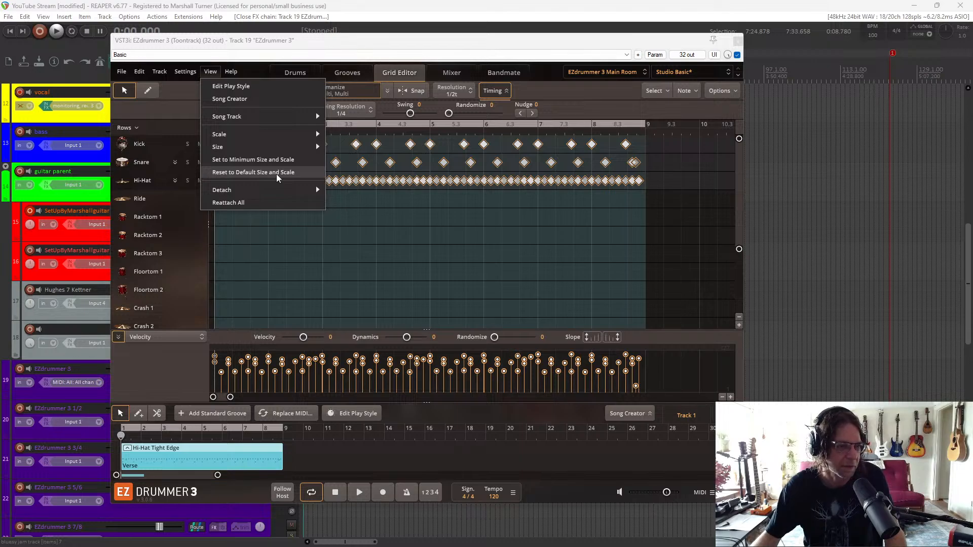
mouse_move(292, 148)
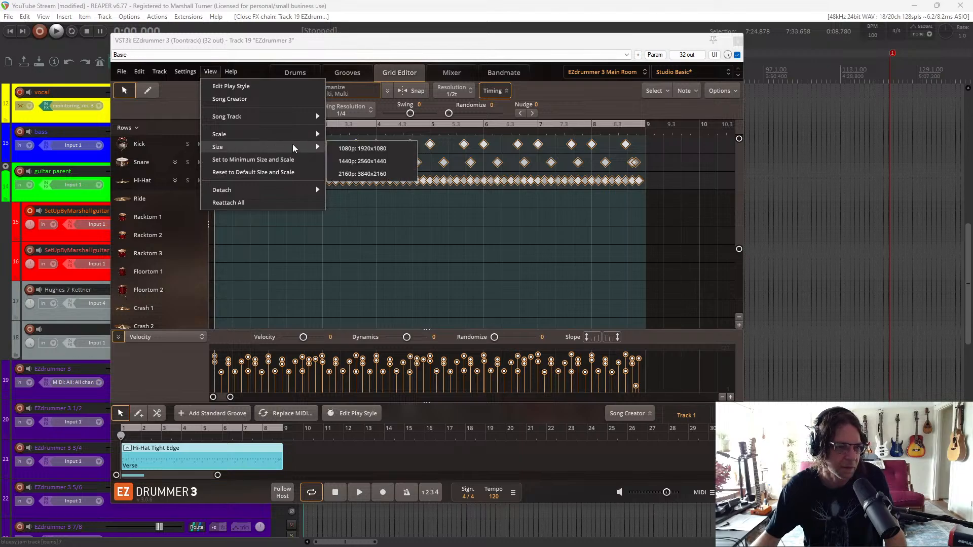
click(362, 149)
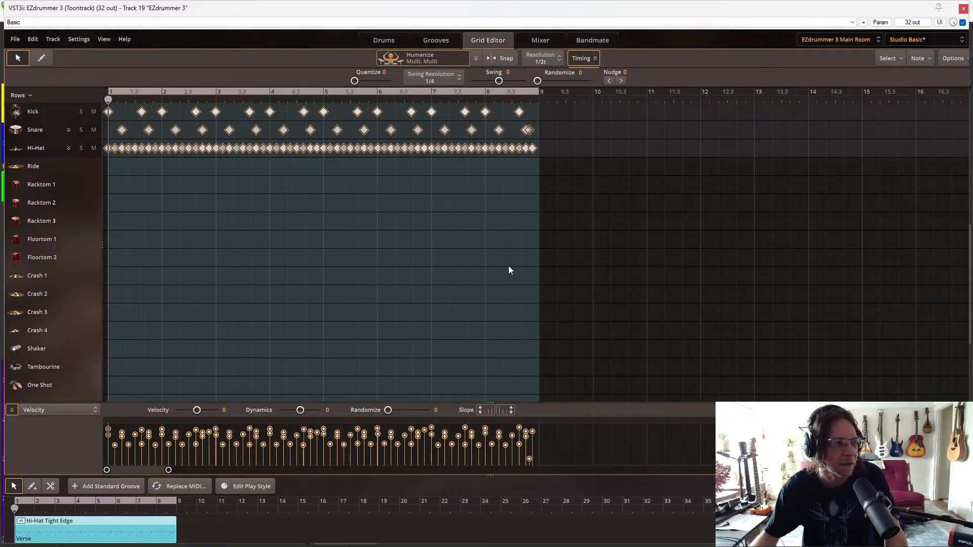
Reposition the enlarged plugin window slightly and zoom the Grid Editor in on the groove's notes
right_click(606, 232)
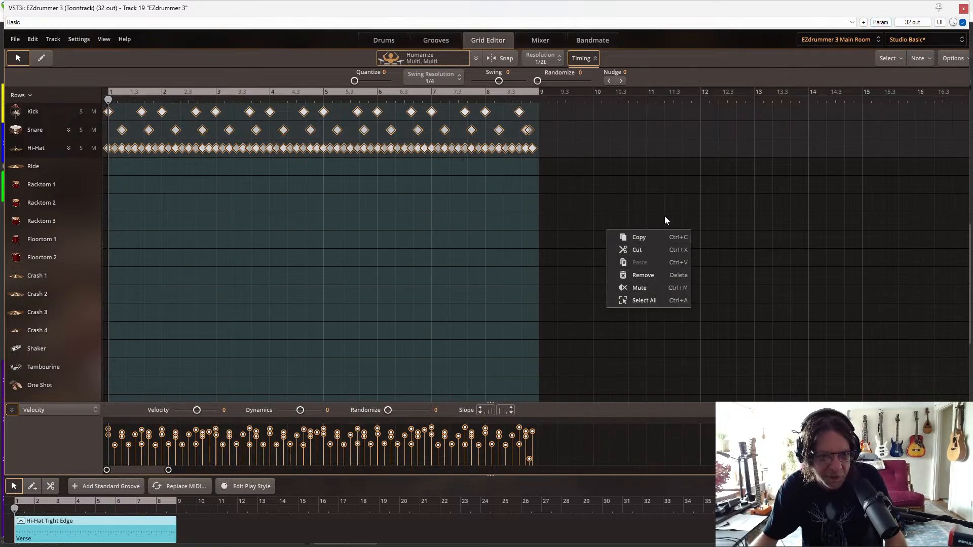
click(743, 9)
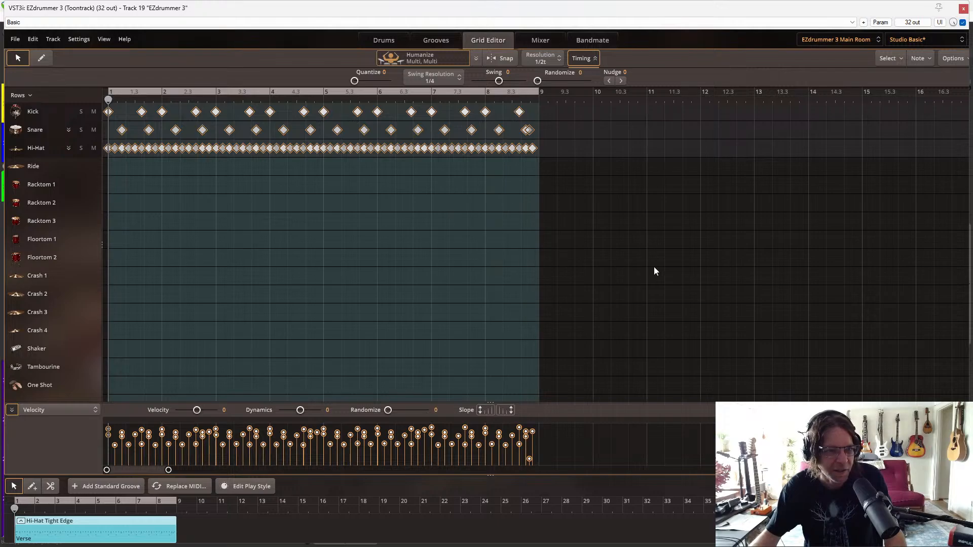
scroll(319, 279, right, 1)
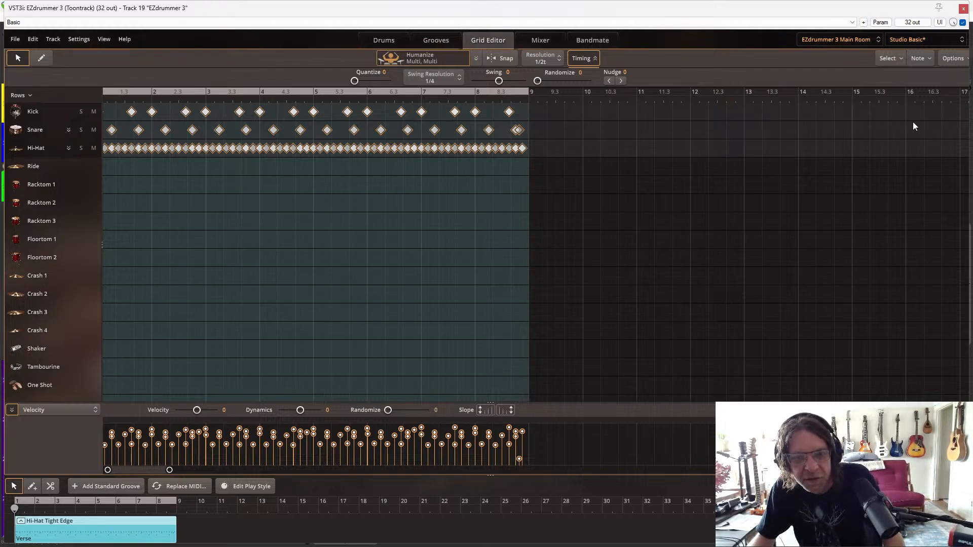
mouse_move(830, 6)
mouse_down()
mouse_move(715, 11)
mouse_move(747, 16)
mouse_move(813, 4)
mouse_up()
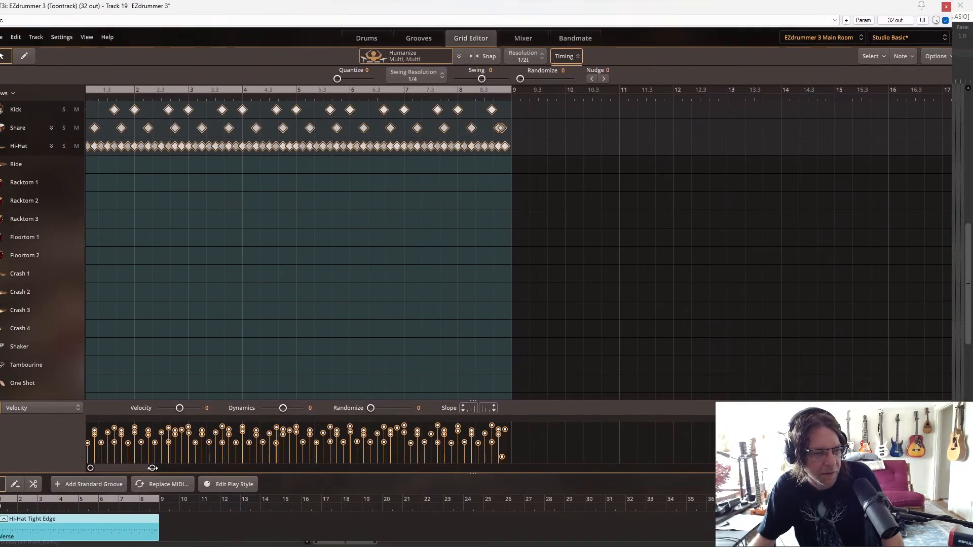
drag(152, 468, 137, 484)
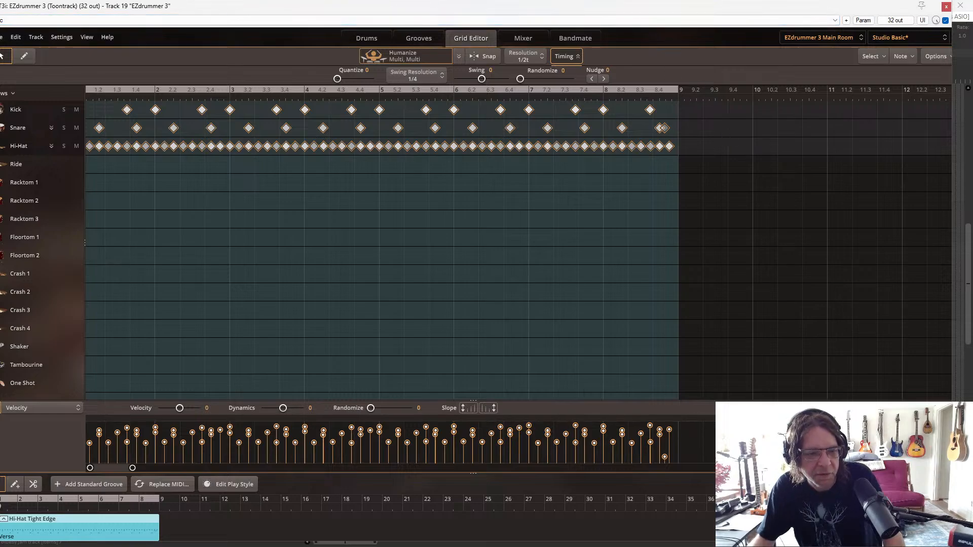
Switch EZdrummer 3 into the FX chain window and back to its own floating window
double_click(626, 12)
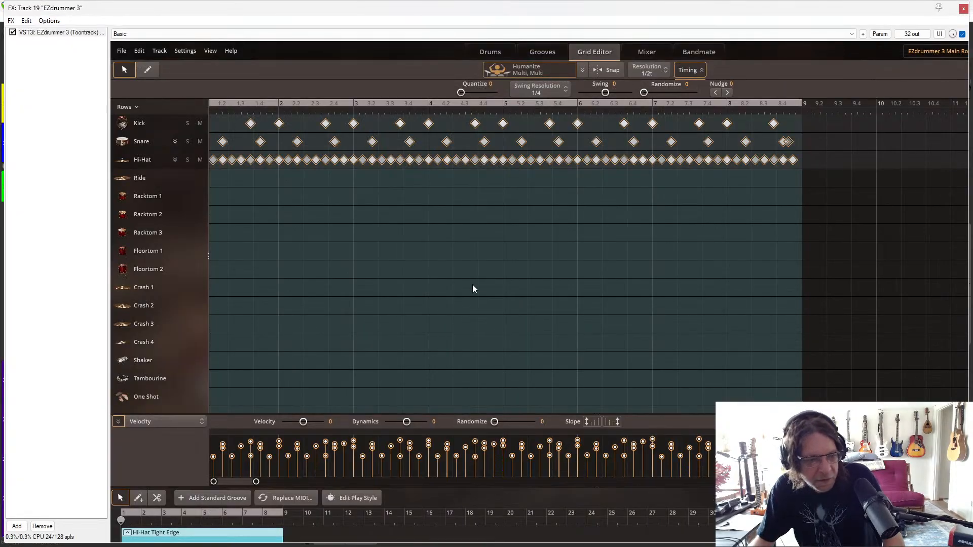
click(12, 21)
click(64, 121)
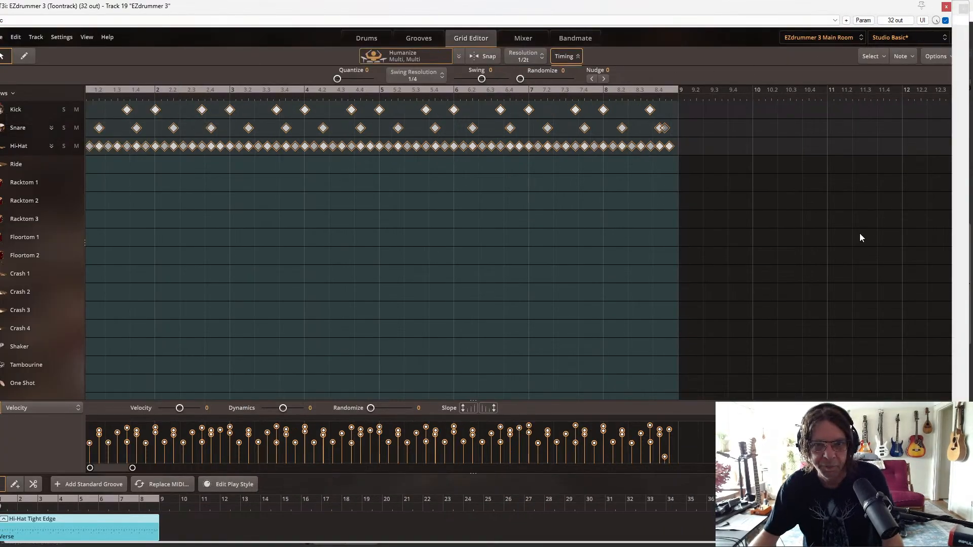
click(965, 9)
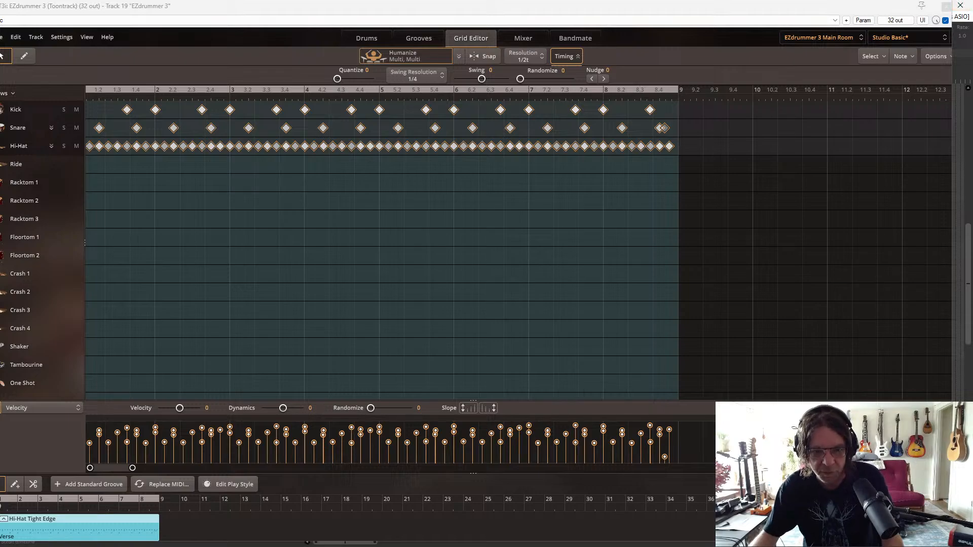
Deselect the groove's notes, enlarge the song track area below the Grid Editor, and fit the groove in view
click(355, 528)
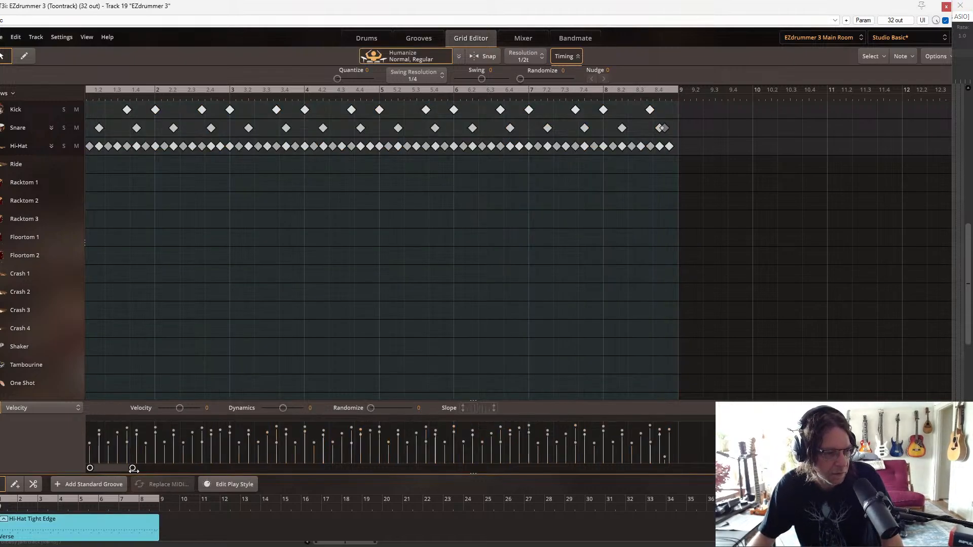
drag(132, 467, 113, 482)
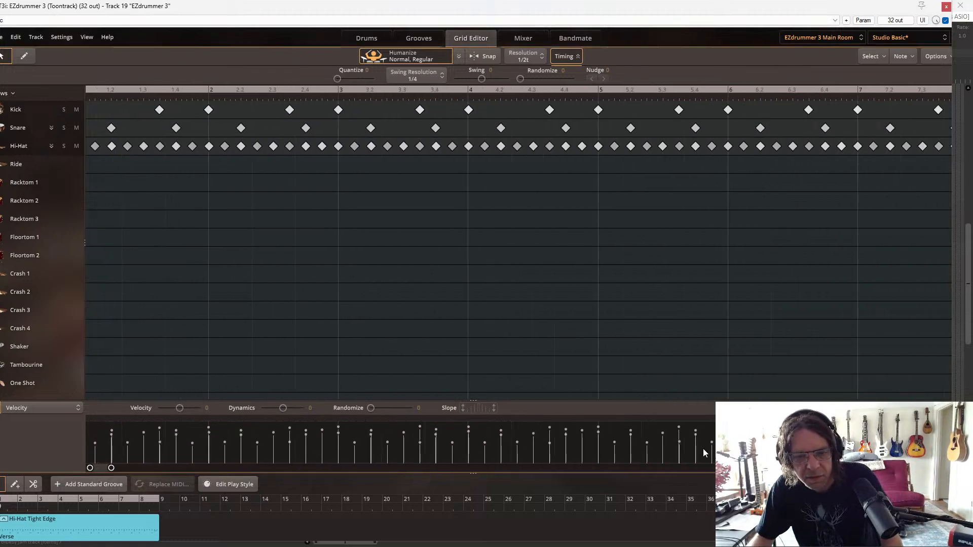
drag(695, 401, 687, 385)
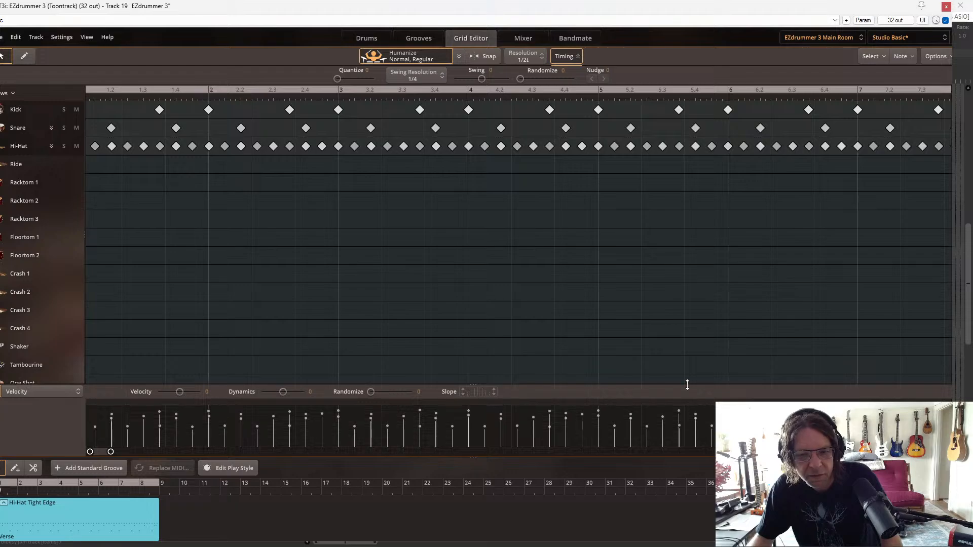
scroll(529, 253, up, 2)
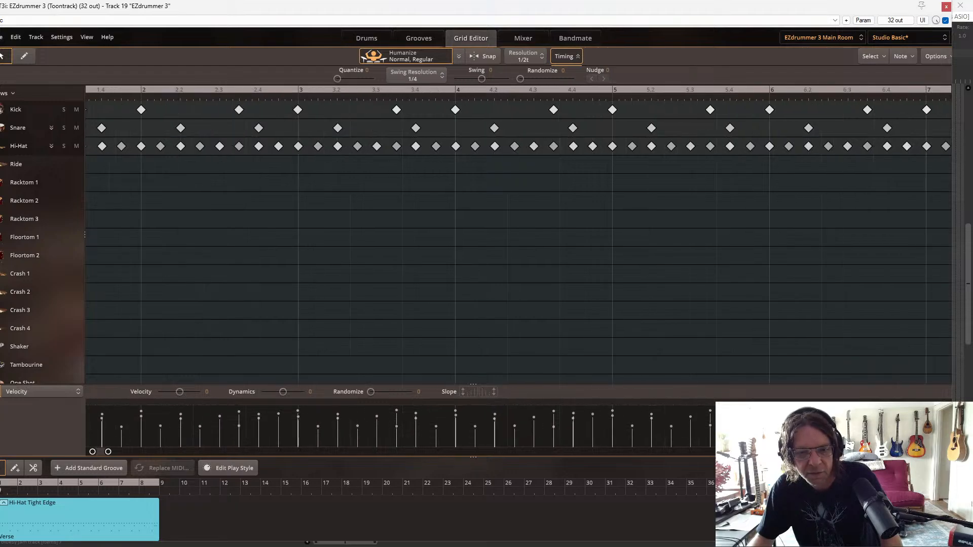
scroll(530, 253, down, 8)
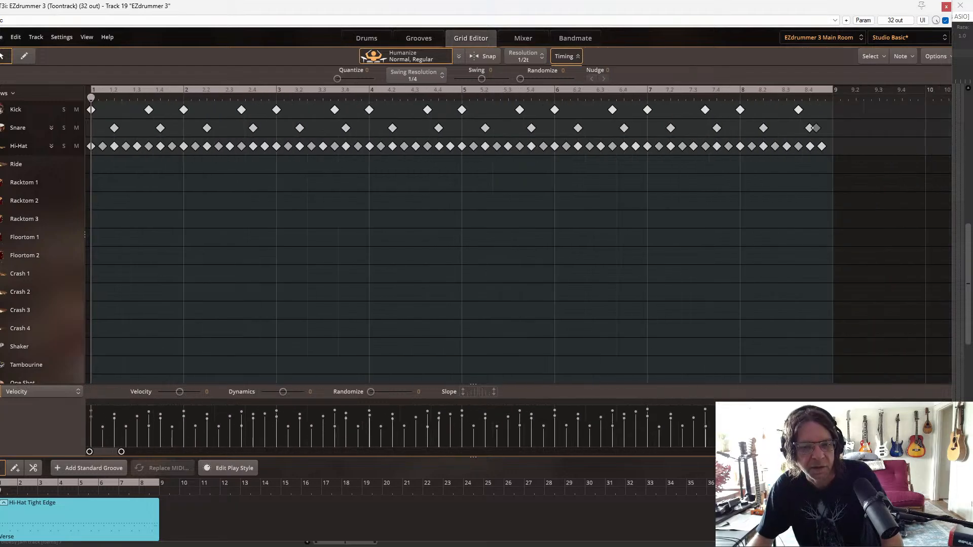
scroll(530, 254, down, 3)
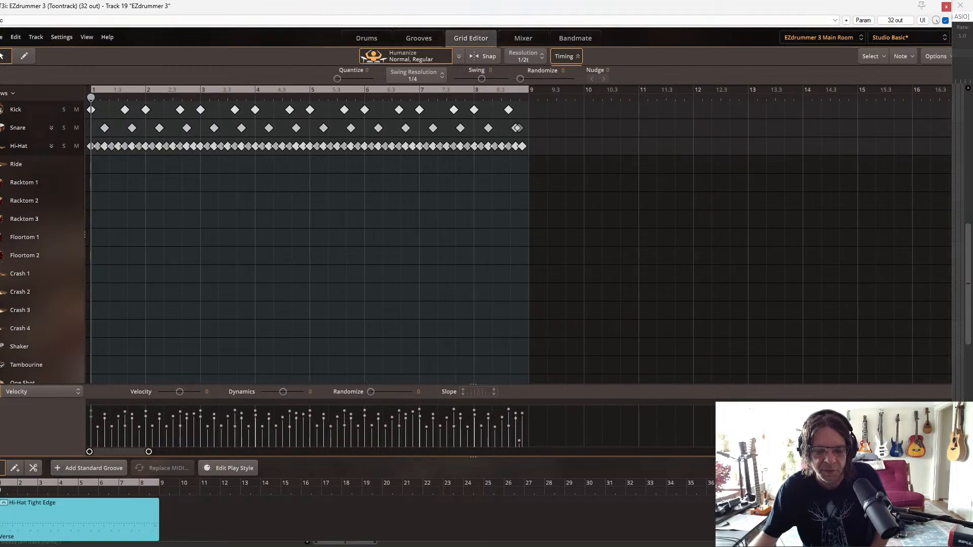
Try a shorter song track area while viewing more of the grid, and restore its taller height
drag(473, 458, 474, 482)
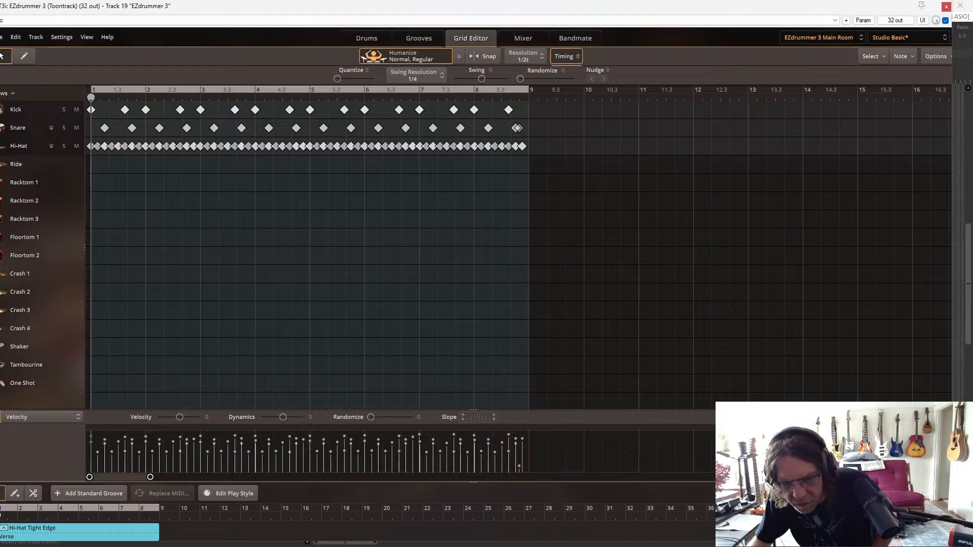
scroll(530, 253, down, 3)
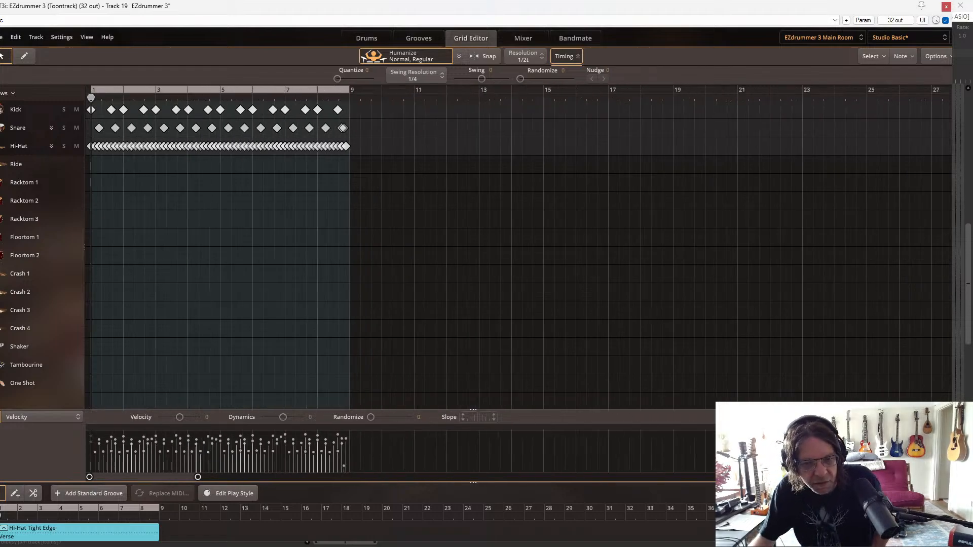
scroll(529, 254, right, 10)
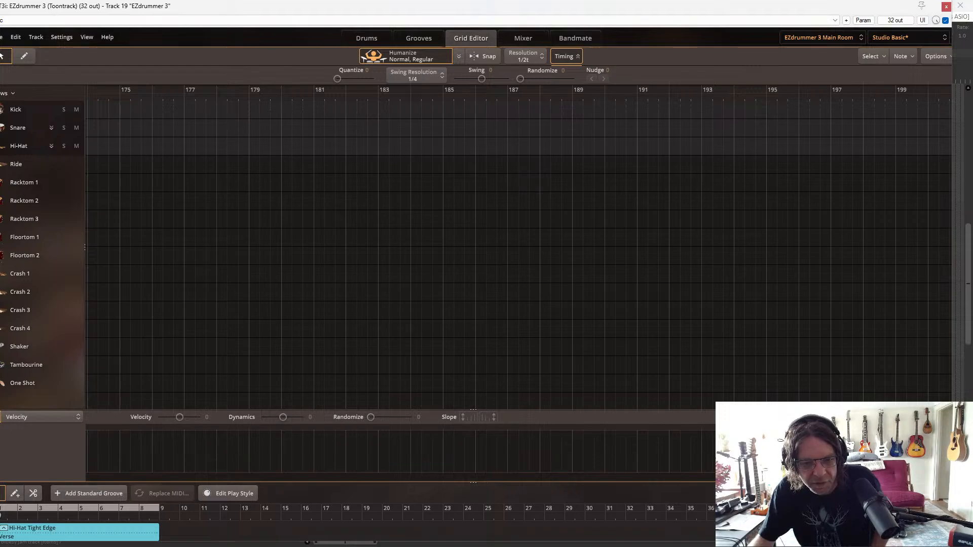
drag(474, 483, 474, 457)
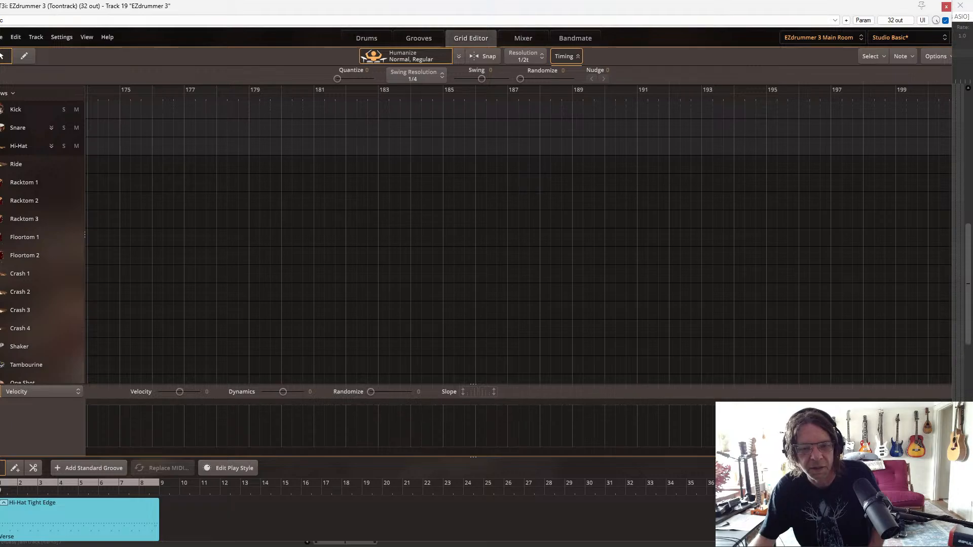
scroll(530, 243, up, 1)
scroll(530, 244, down, 2)
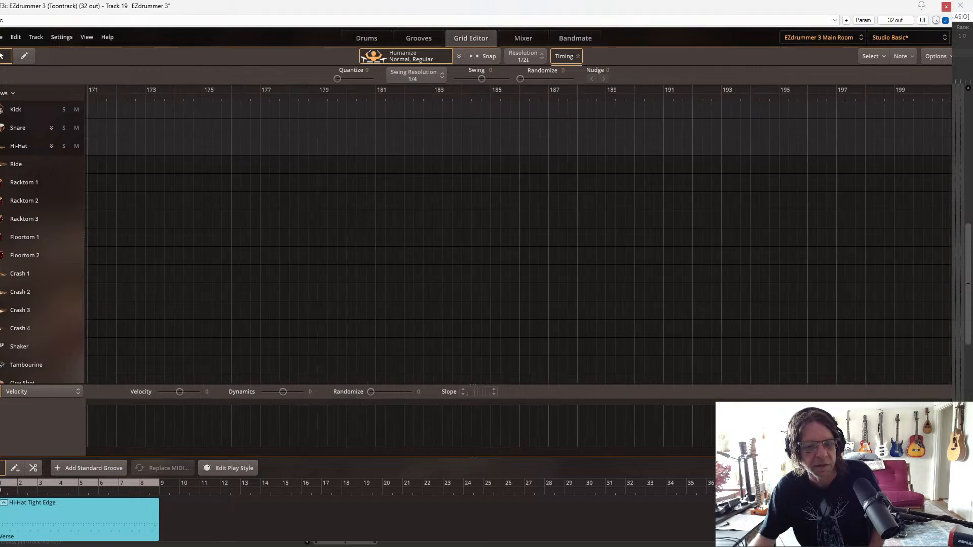
scroll(527, 243, up, 2)
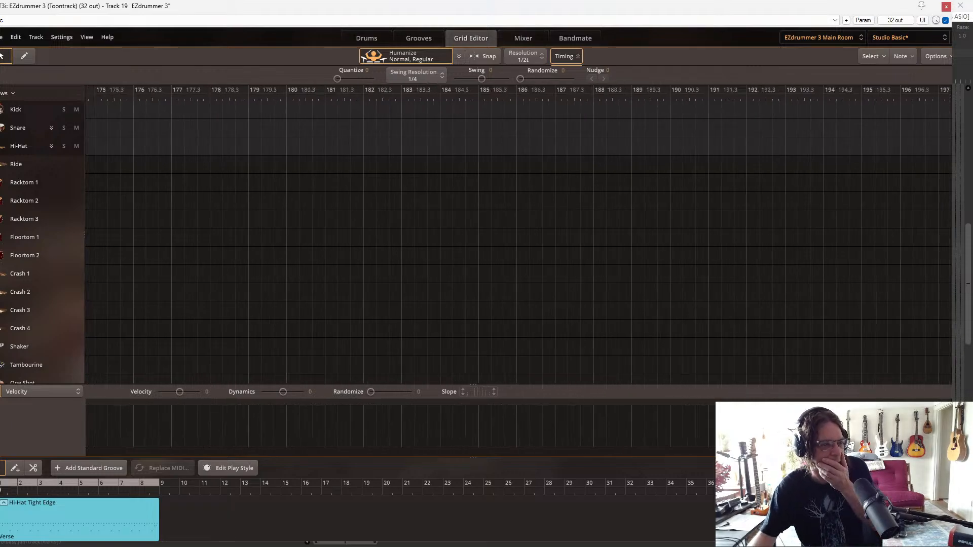
scroll(527, 243, up, 1)
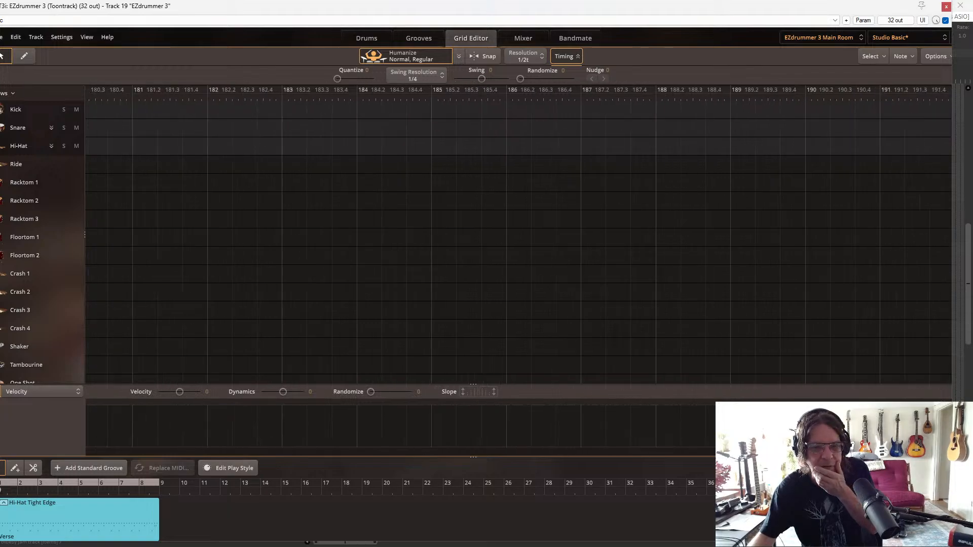
scroll(528, 244, down, 2)
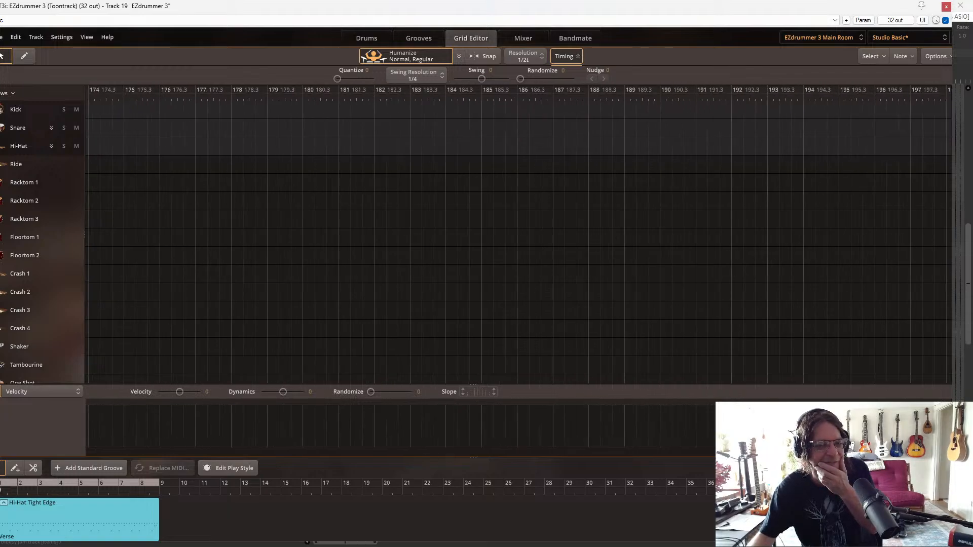
Bring the Grid Editor back to bar 1 and zoom it to frame the eight-bar groove
scroll(517, 233, down, 3)
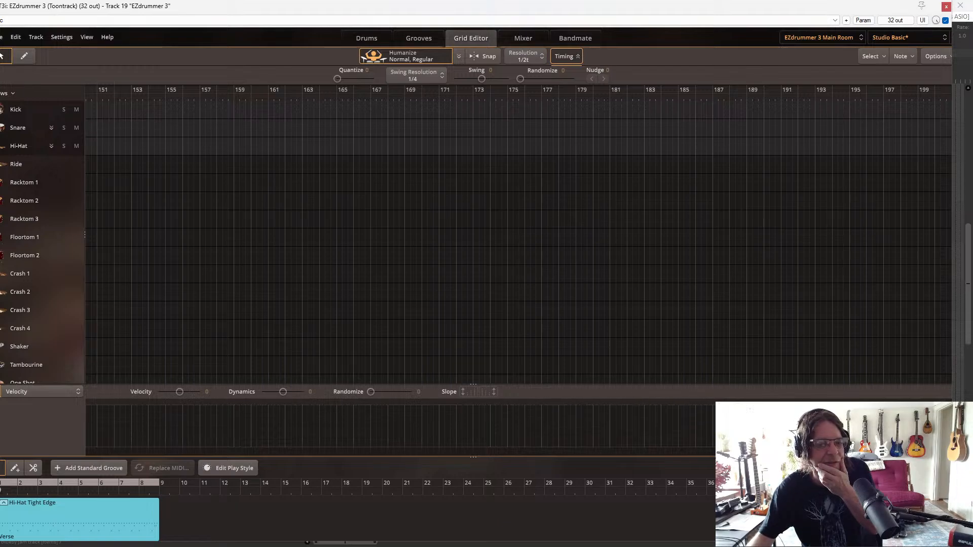
drag(738, 452, 44, 459)
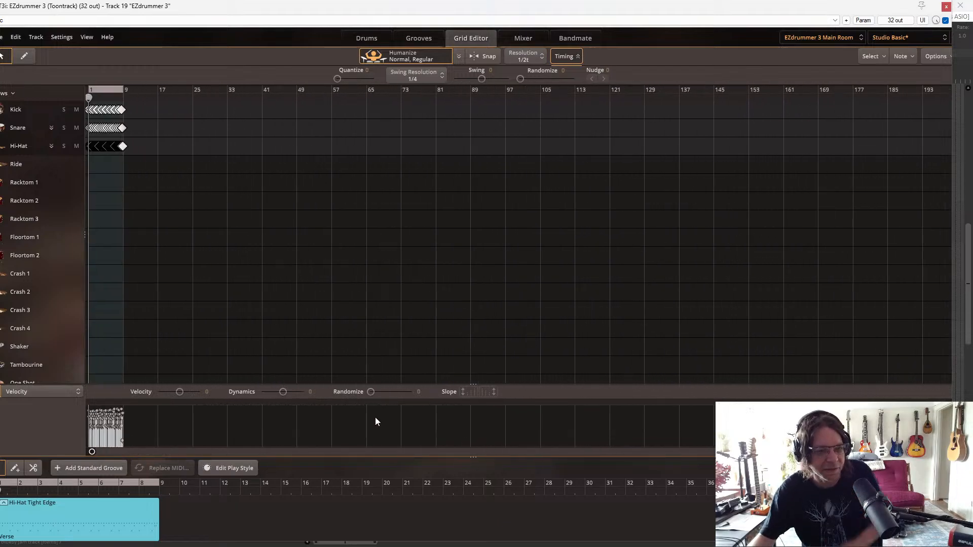
scroll(46, 364, down, 1)
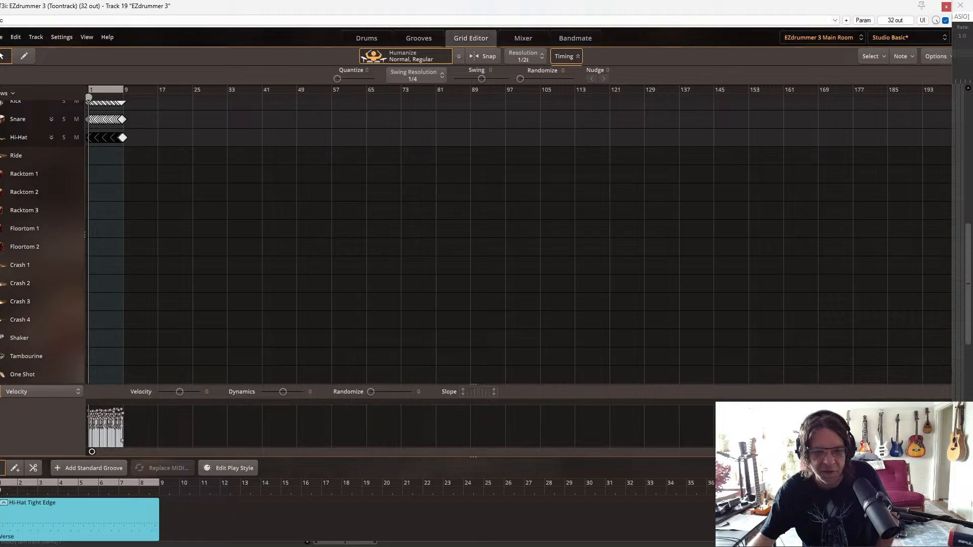
drag(739, 451, 151, 539)
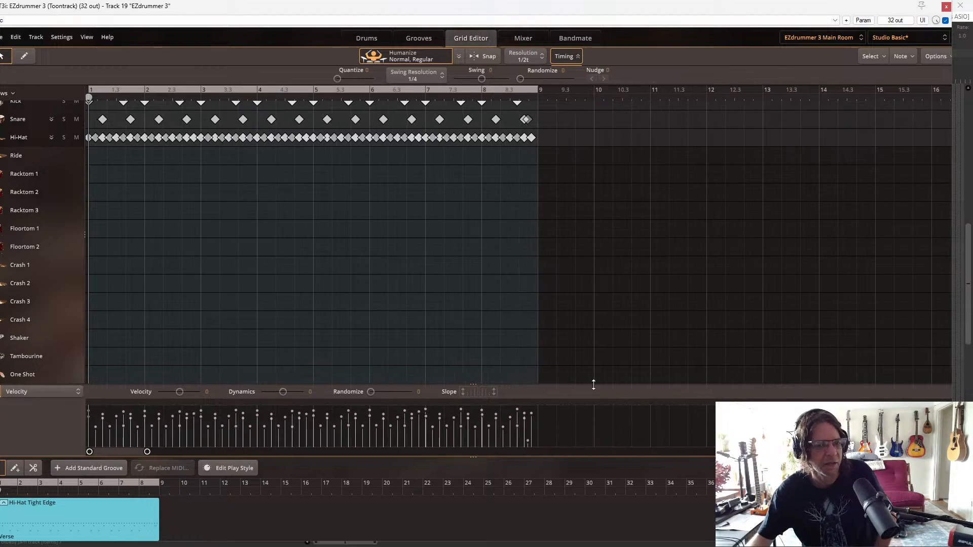
scroll(531, 309, up, 1)
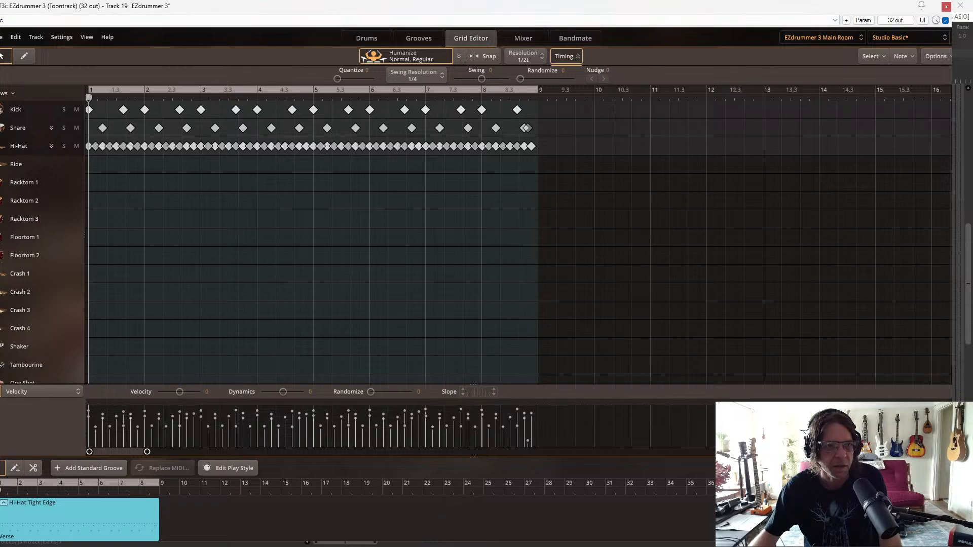
Try the 1080p (1920x1080) window size for the plugin, and set its interface scale to 70%
click(83, 39)
mouse_move(131, 101)
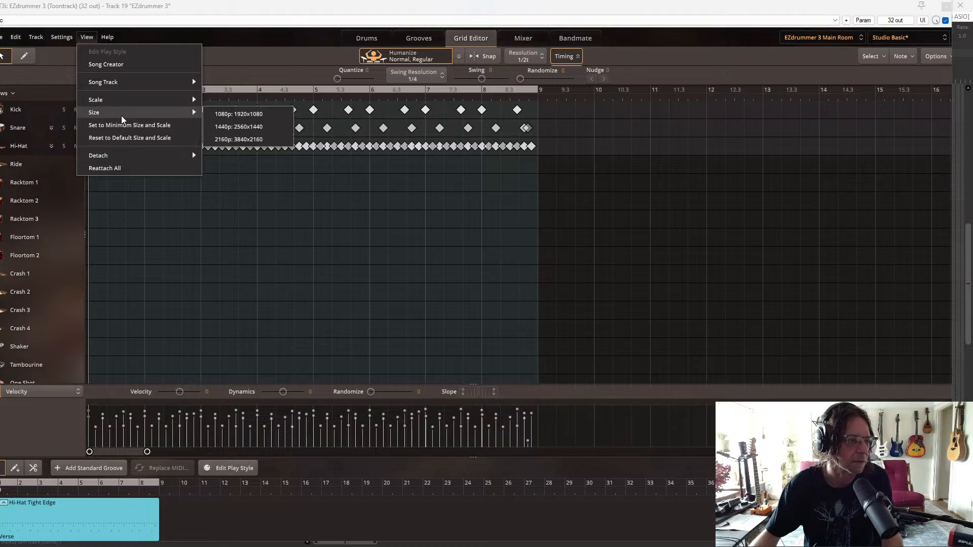
click(245, 113)
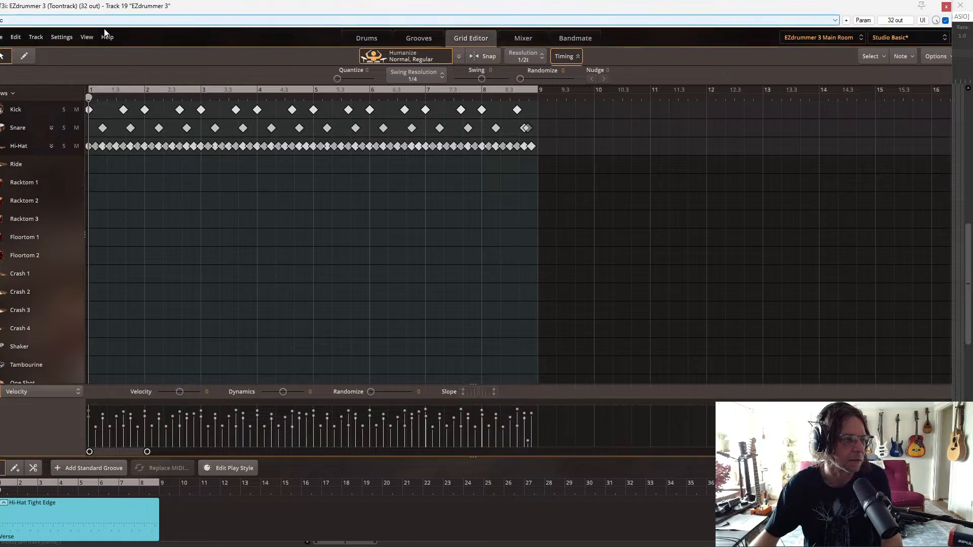
click(84, 38)
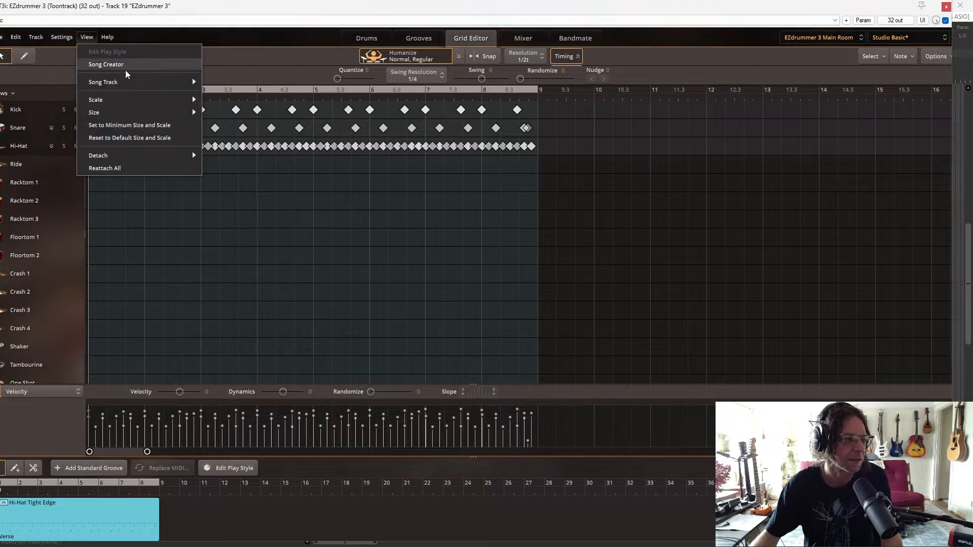
mouse_move(132, 87)
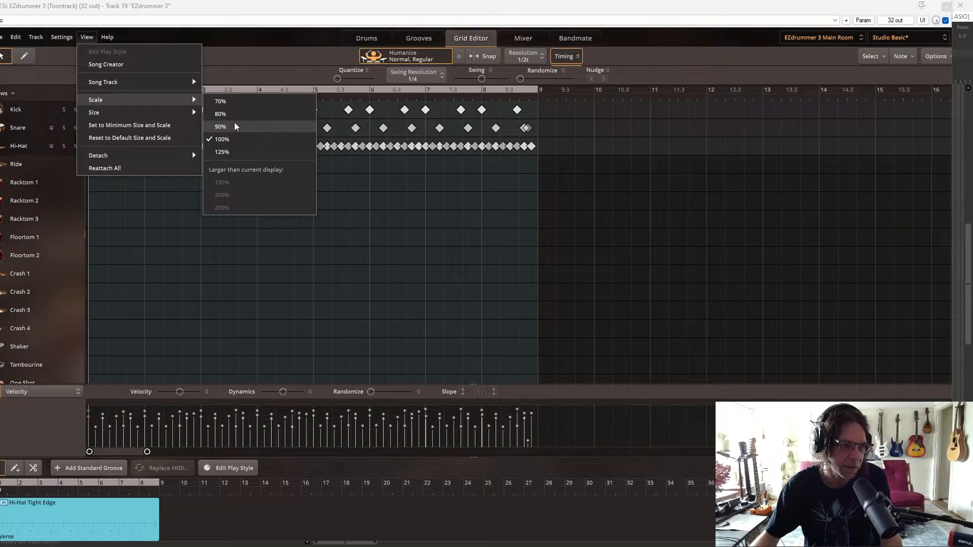
click(239, 102)
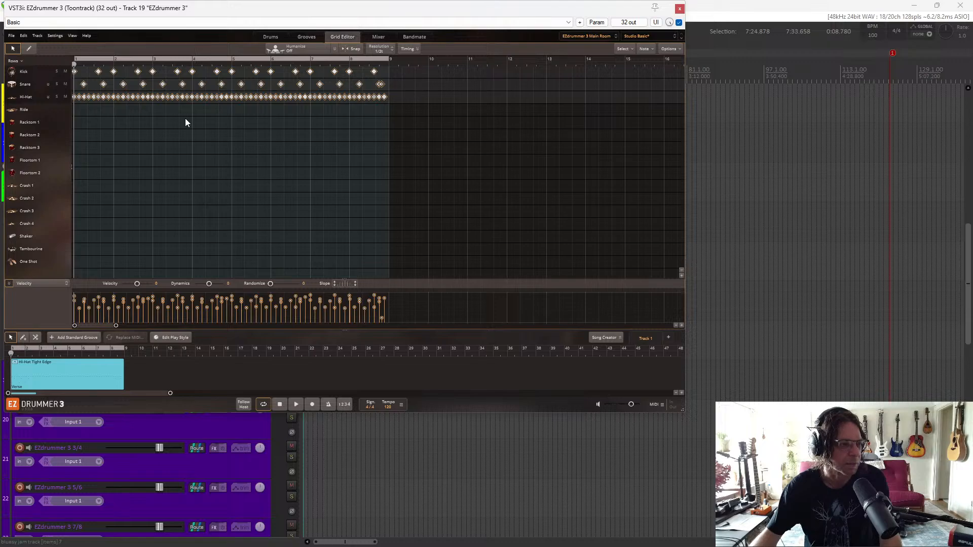
Select the groove's first snare hit and check its context options
click(83, 84)
click(84, 85)
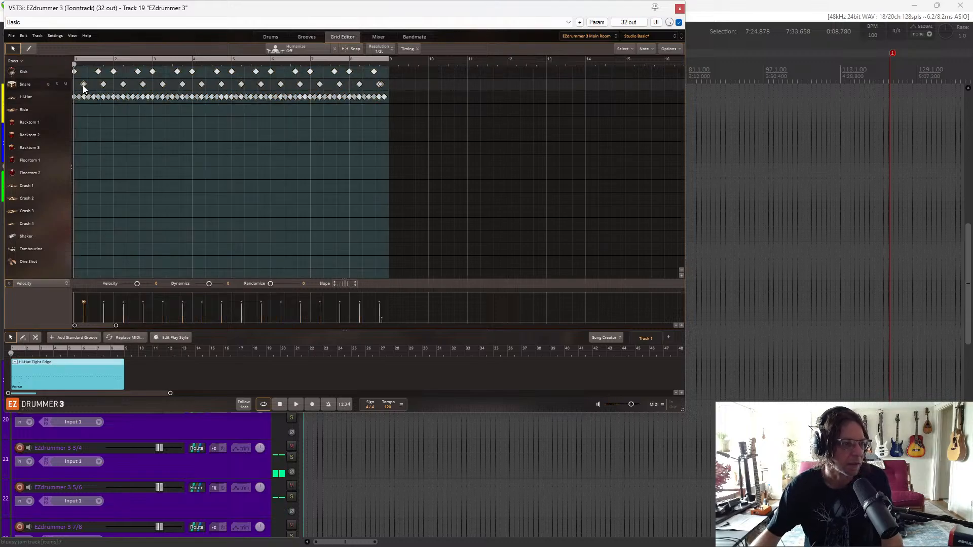
right_click(84, 85)
click(84, 86)
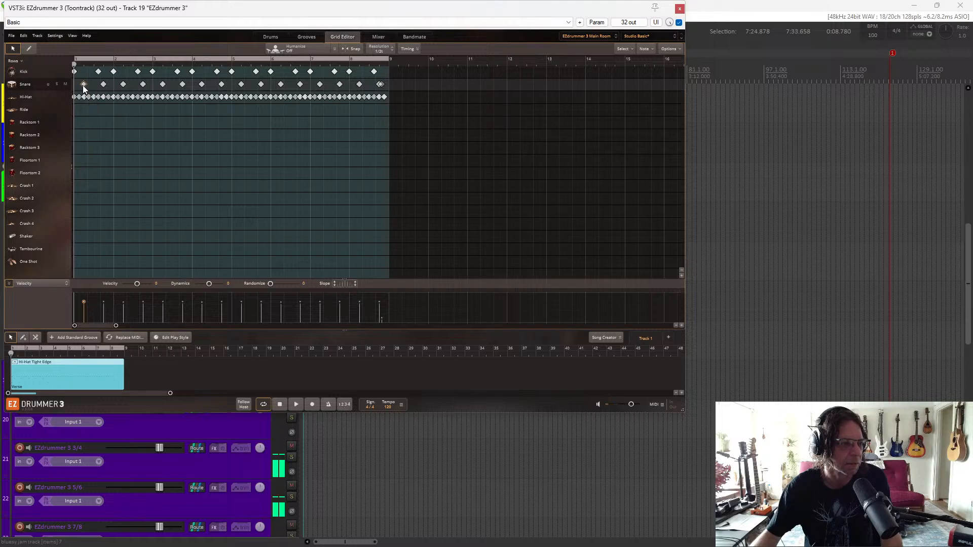
right_click(83, 86)
click(84, 88)
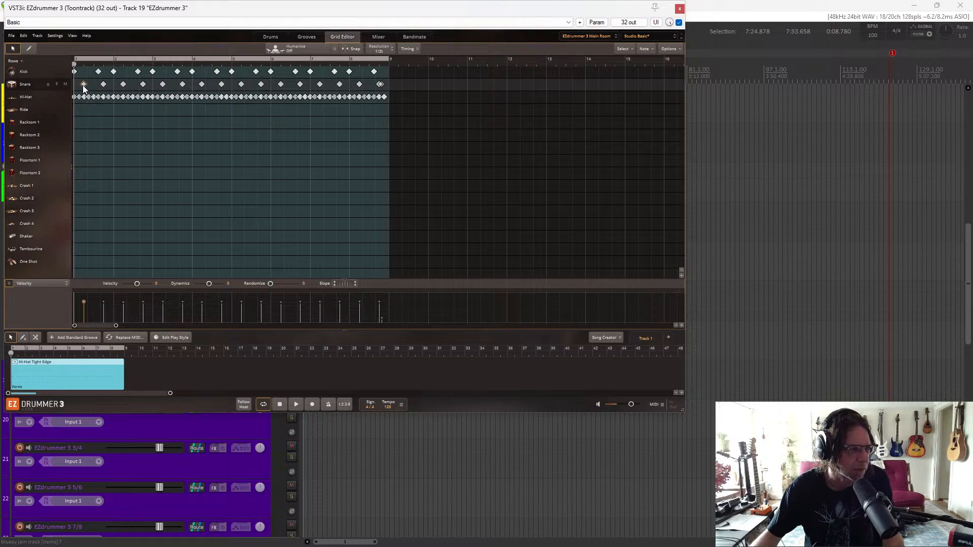
Zoom the Grid Editor in from bar 1 and review the edit options offered for the first snare hit
click(680, 326)
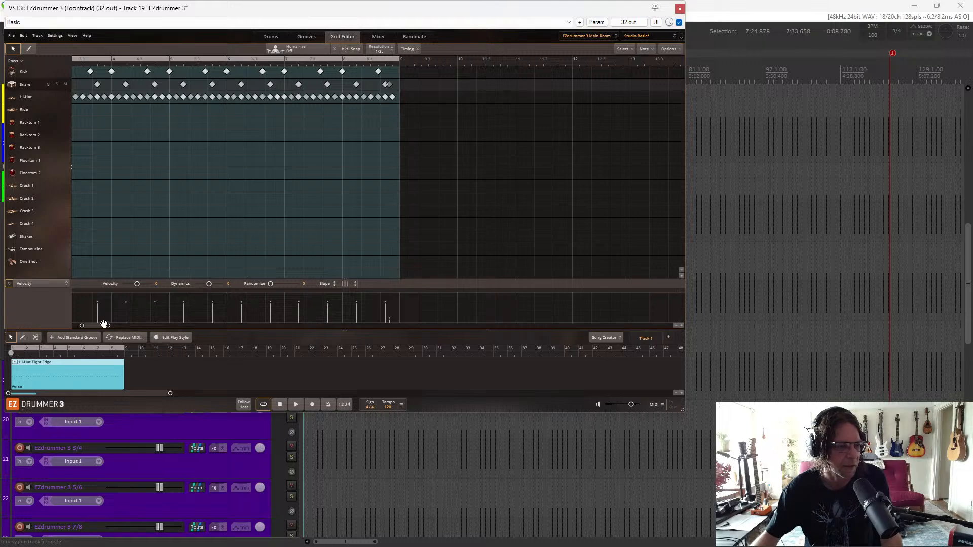
drag(101, 326, 36, 334)
click(89, 84)
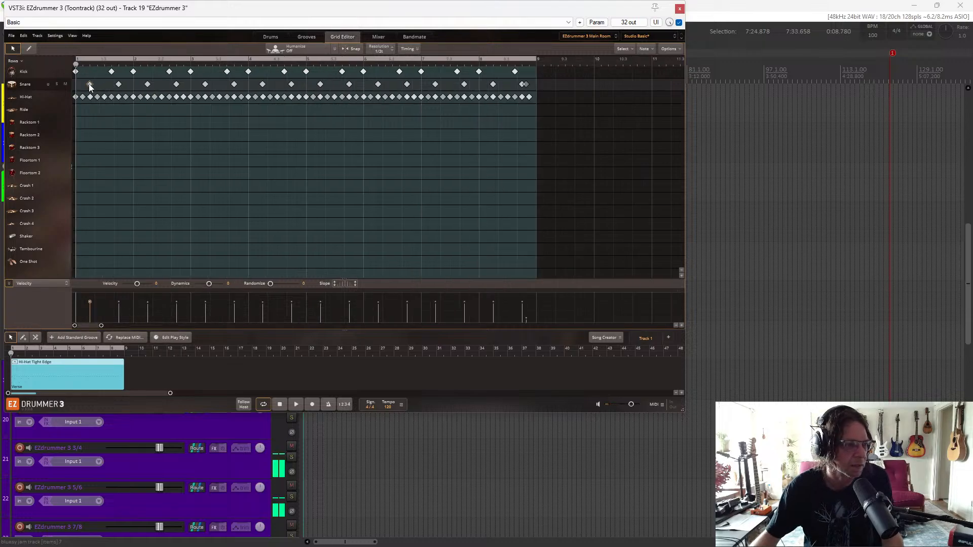
click(89, 84)
right_click(90, 85)
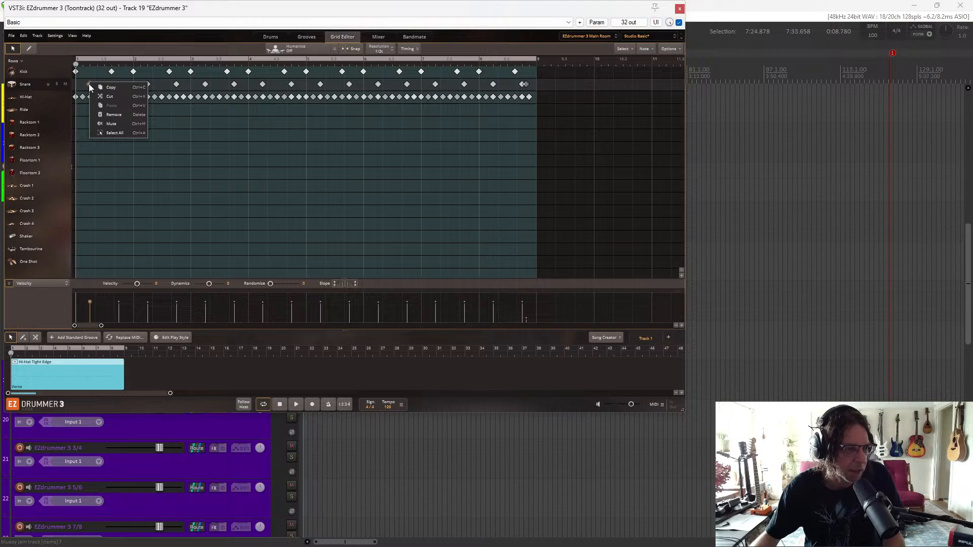
click(87, 84)
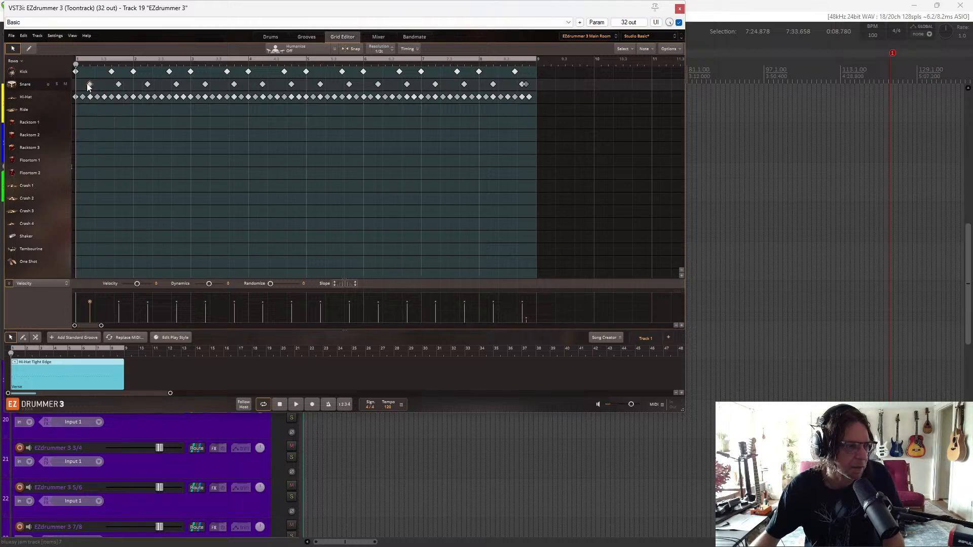
right_click(90, 84)
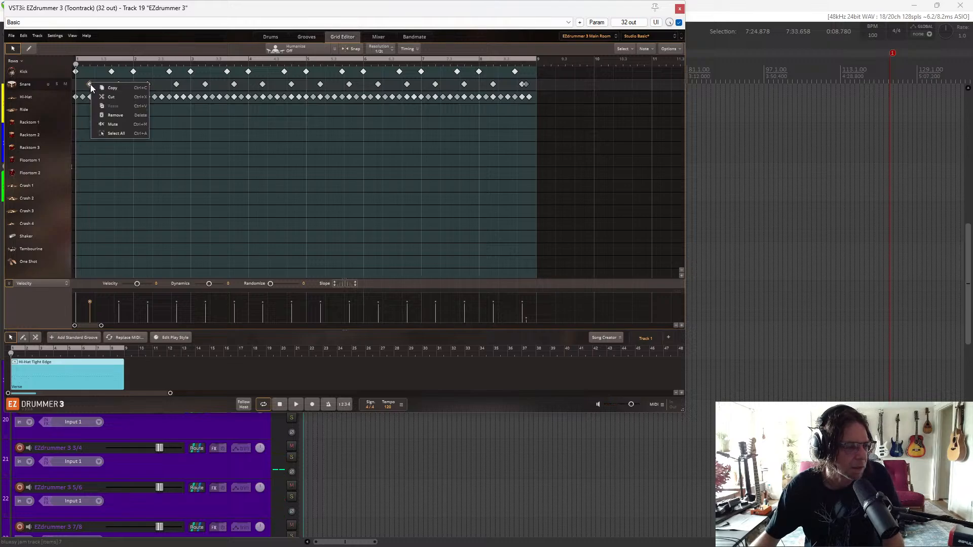
click(90, 84)
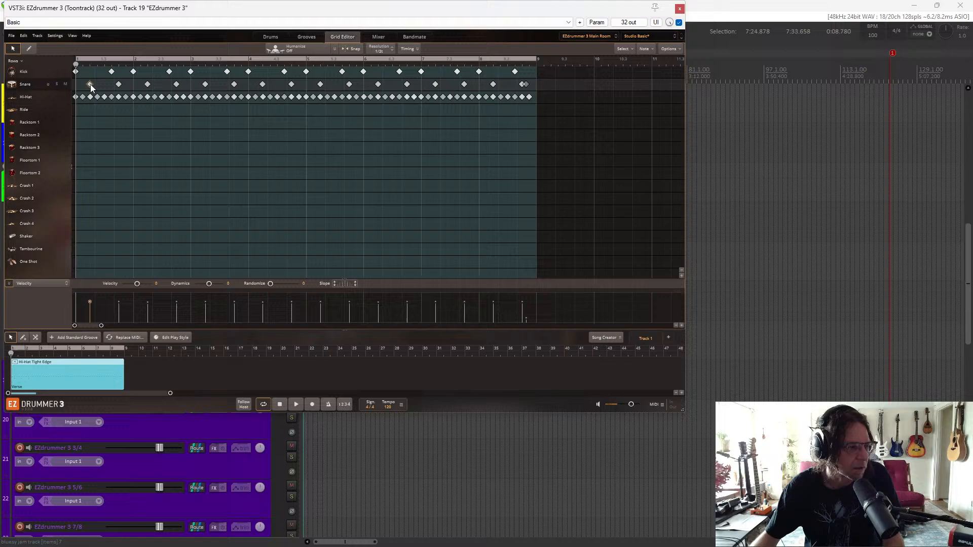
Remove the first snare hit with the Pencil tool and draw a new one in nearly the same place
click(29, 48)
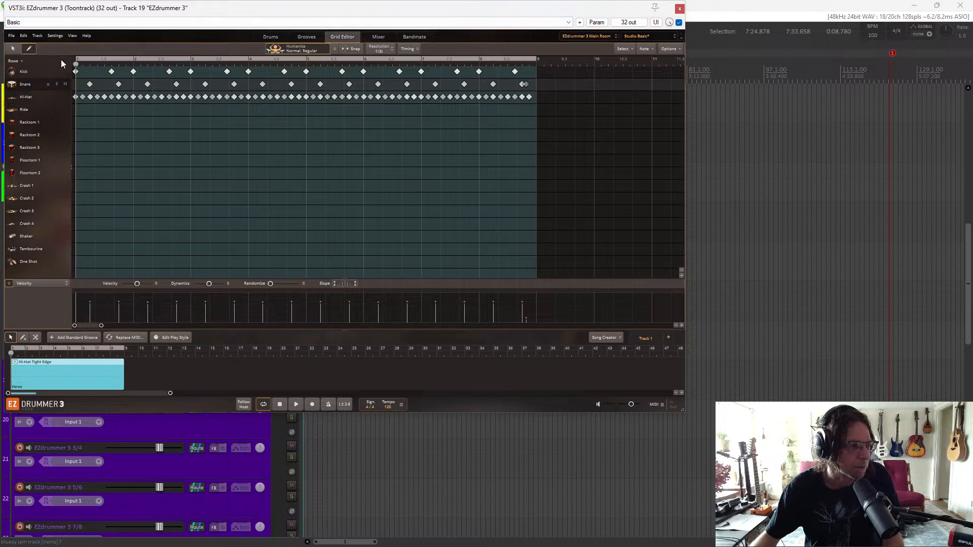
click(91, 86)
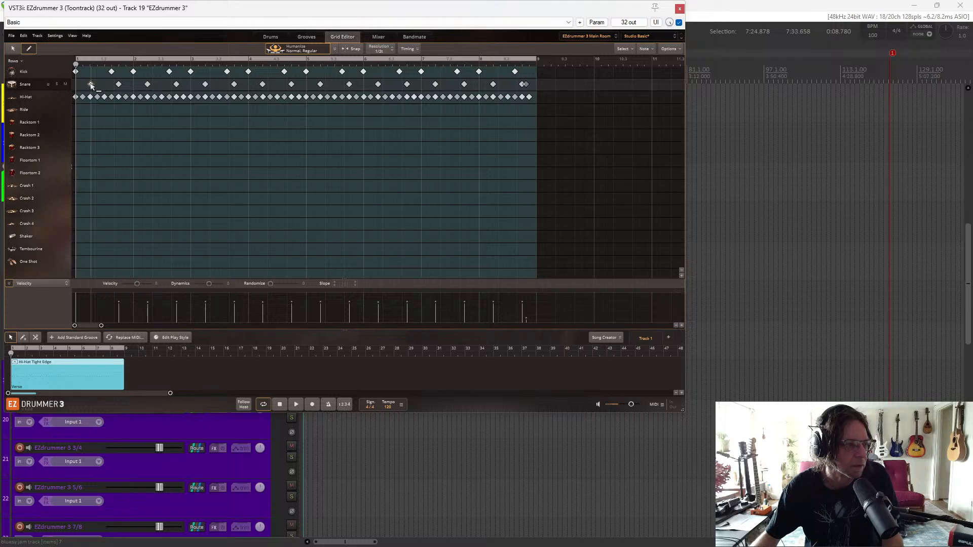
click(91, 85)
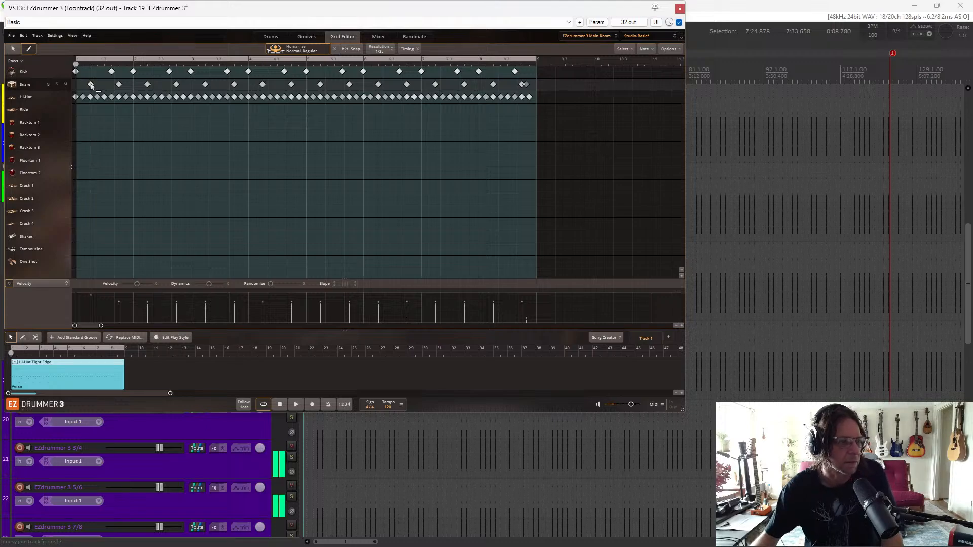
click(13, 49)
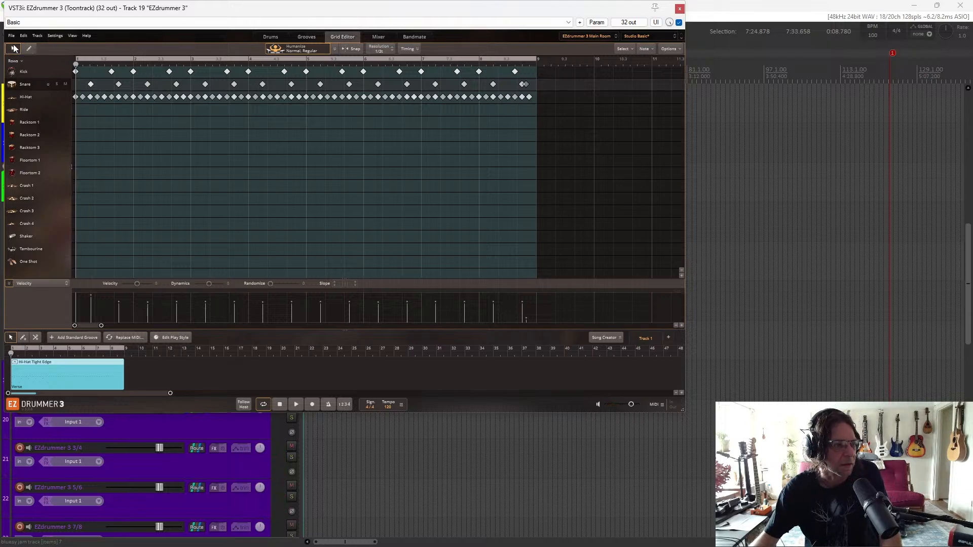
Try extra snare hits in bars 2 and 3 with the Pencil tool and play the groove to hear them
mouse_move(231, 145)
mouse_down()
mouse_move(337, 152)
mouse_move(227, 94)
mouse_move(169, 90)
mouse_up()
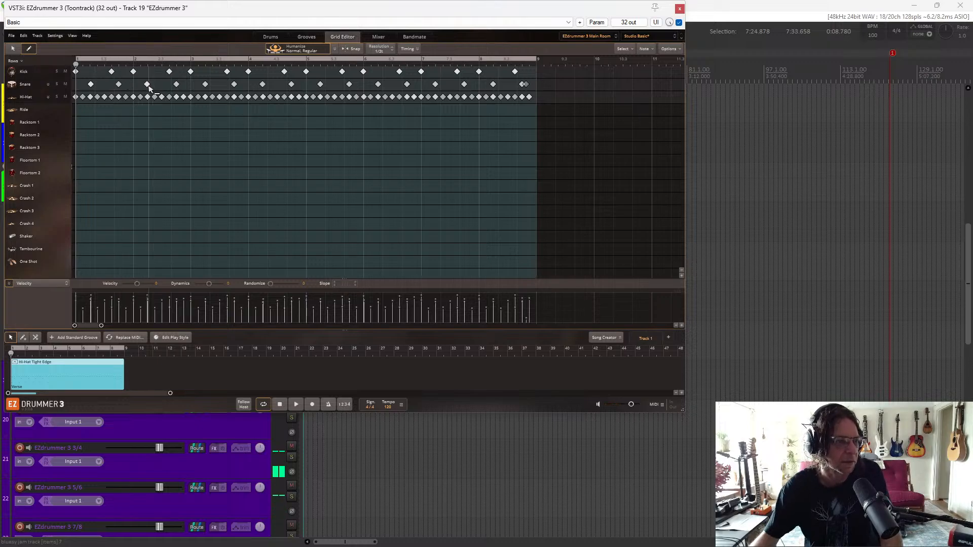
click(159, 84)
click(129, 84)
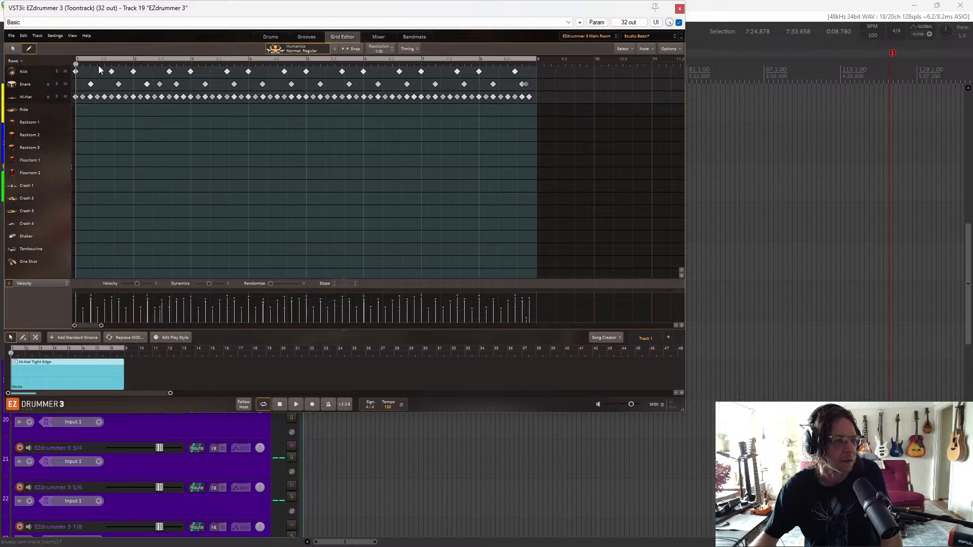
click(300, 404)
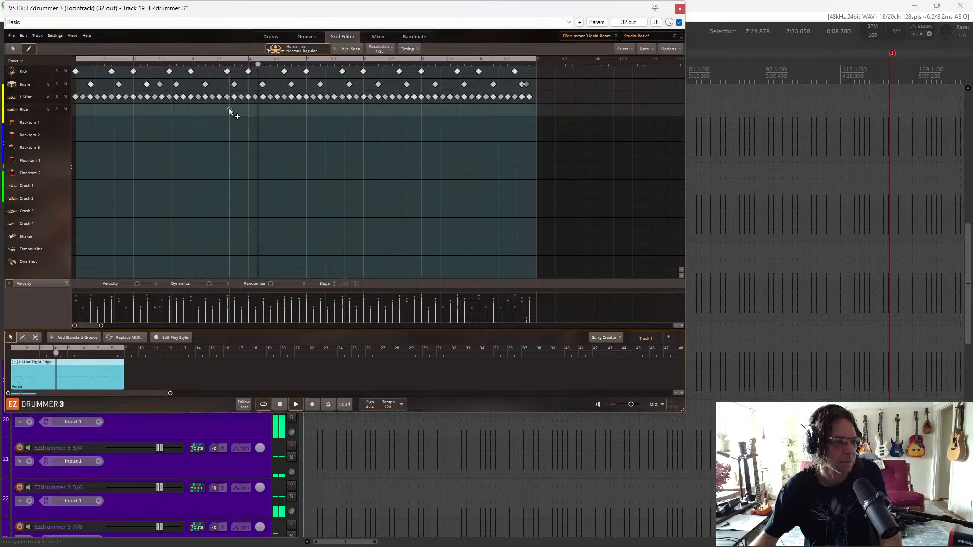
click(280, 404)
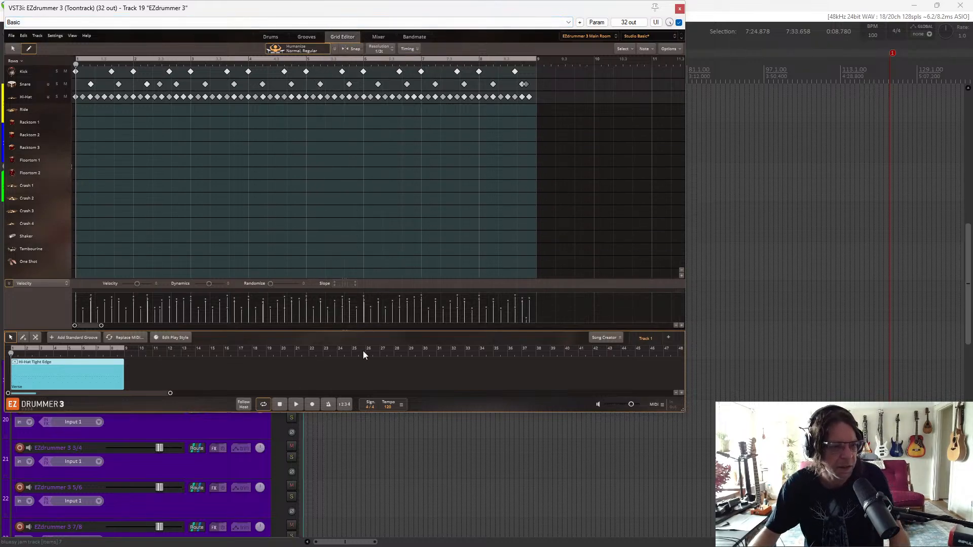
click(297, 404)
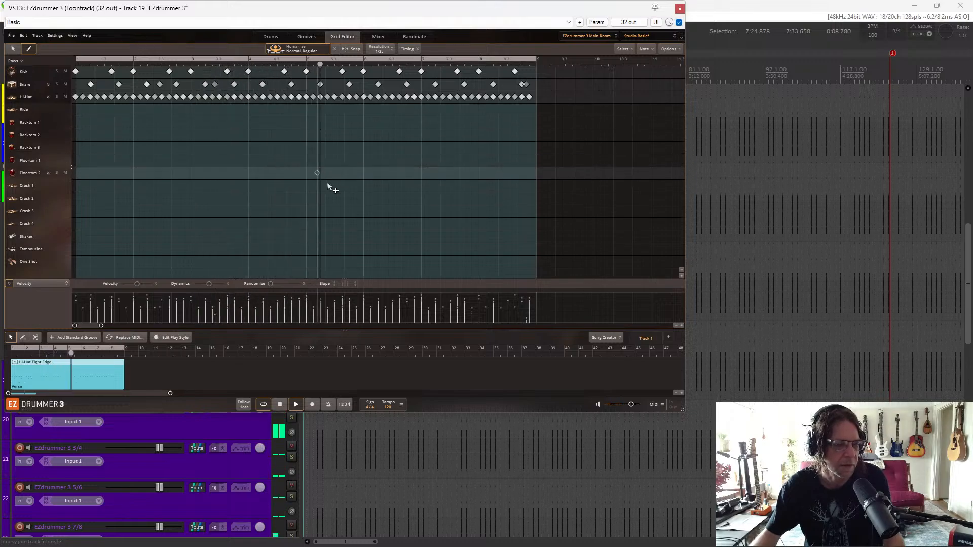
click(279, 405)
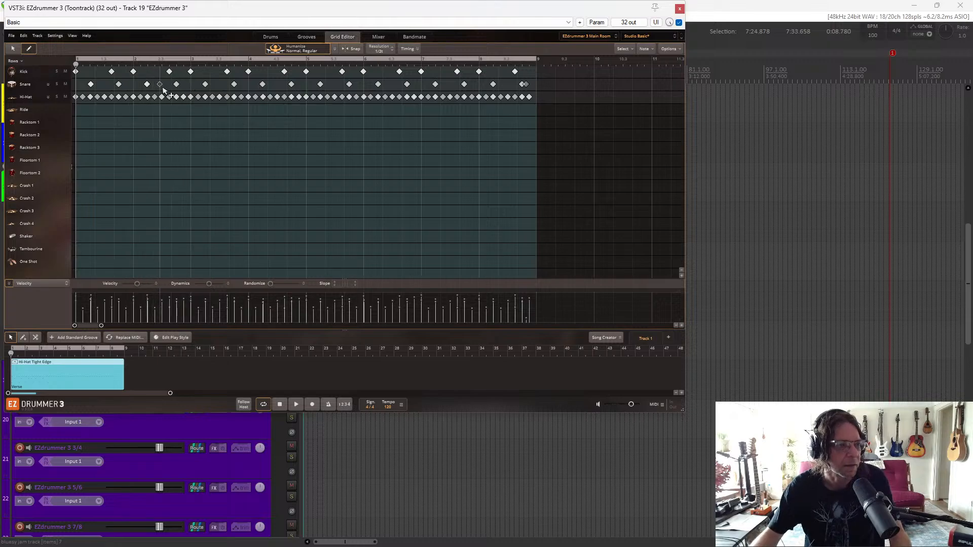
Zoom the grid in slightly and try enlarging the plugin window's frame
click(682, 325)
drag(686, 413, 971, 534)
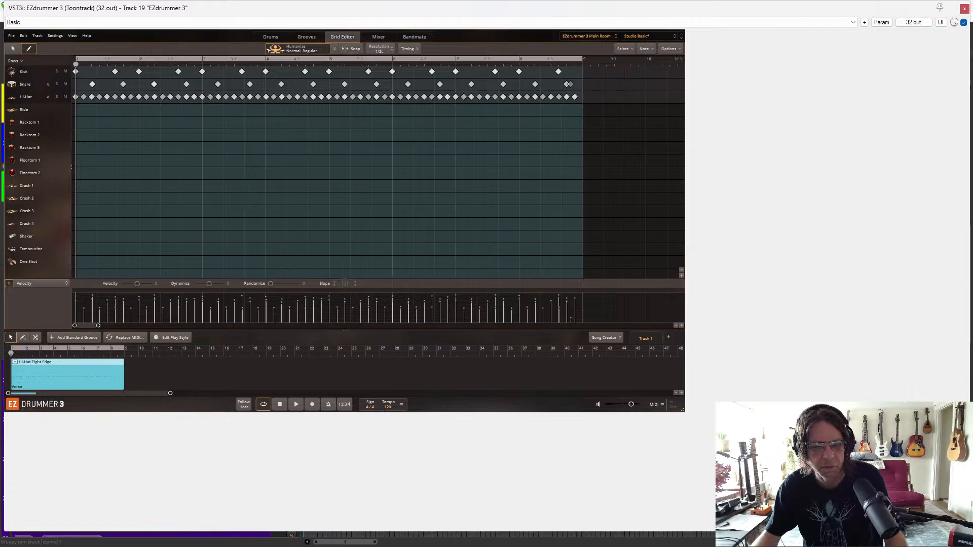
drag(970, 533, 805, 533)
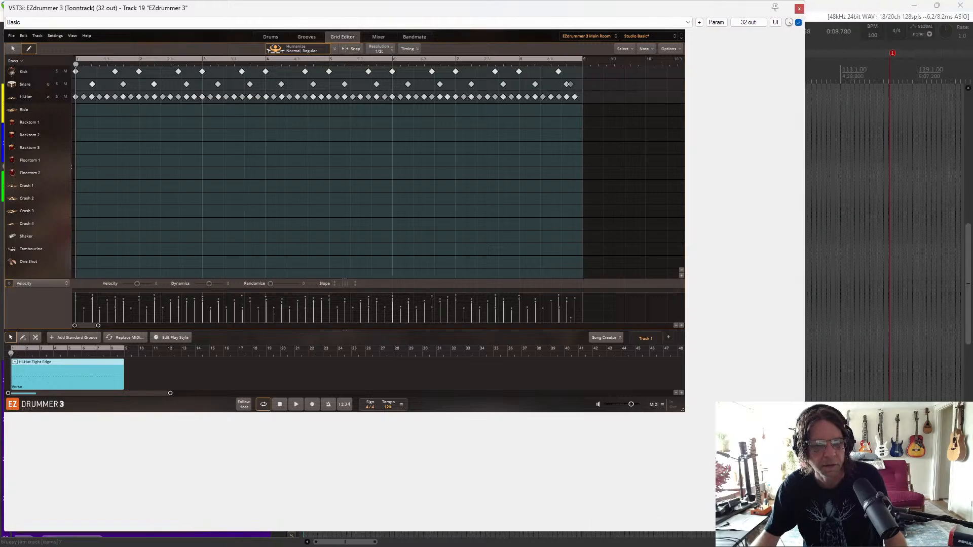
Close the plugin window and reopen EZdrummer 3 from track 19's FX chain in its own floating window
click(801, 10)
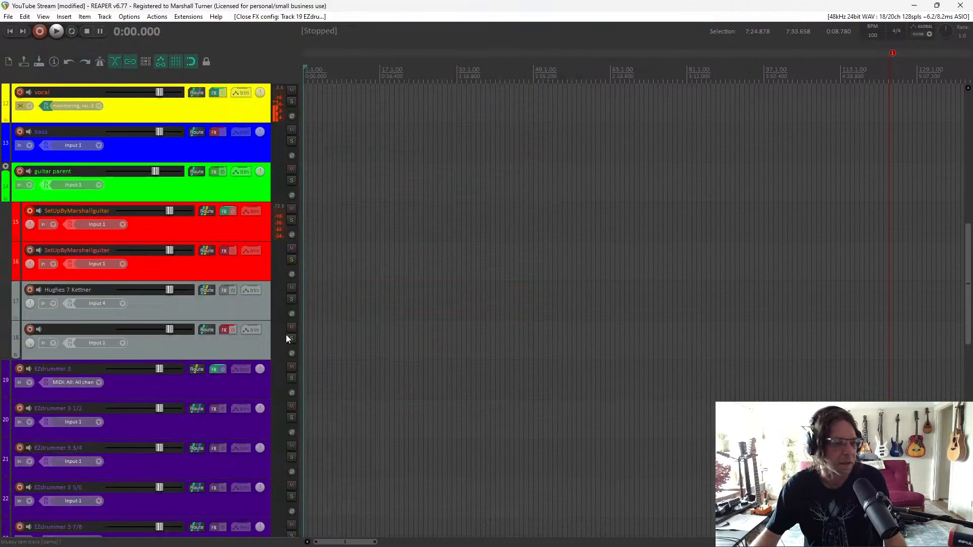
click(214, 369)
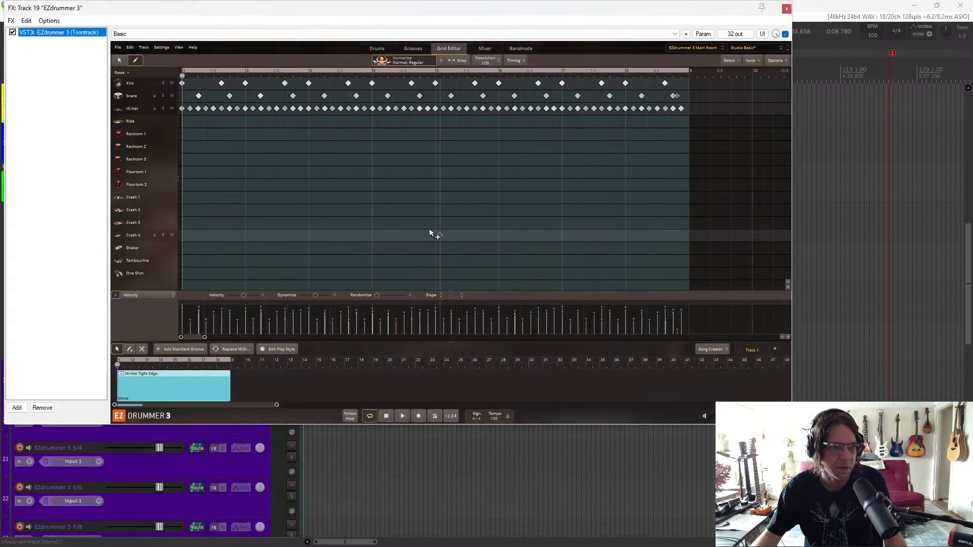
click(10, 20)
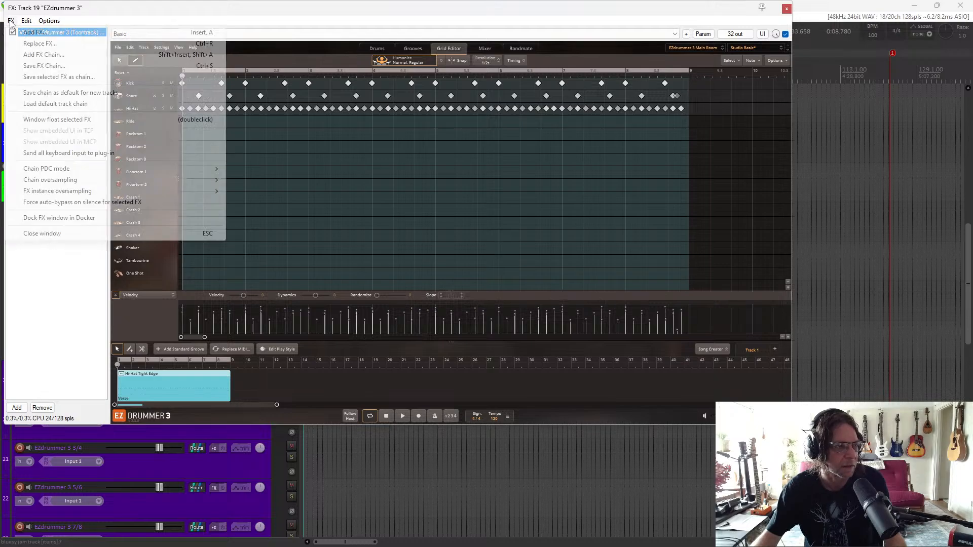
click(50, 120)
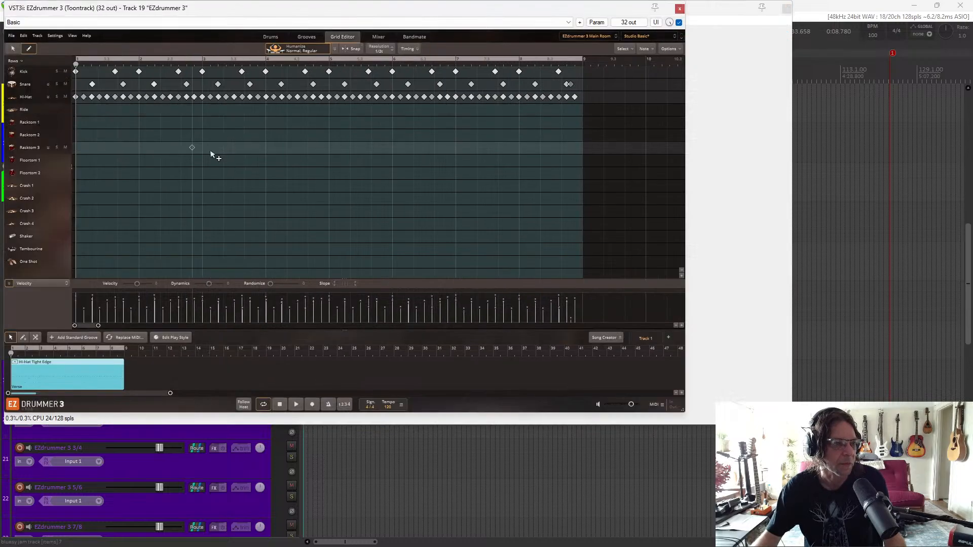
Close the FX chain window behind the plugin and move the floating EZdrummer 3 window toward the middle of the arrangement
click(788, 9)
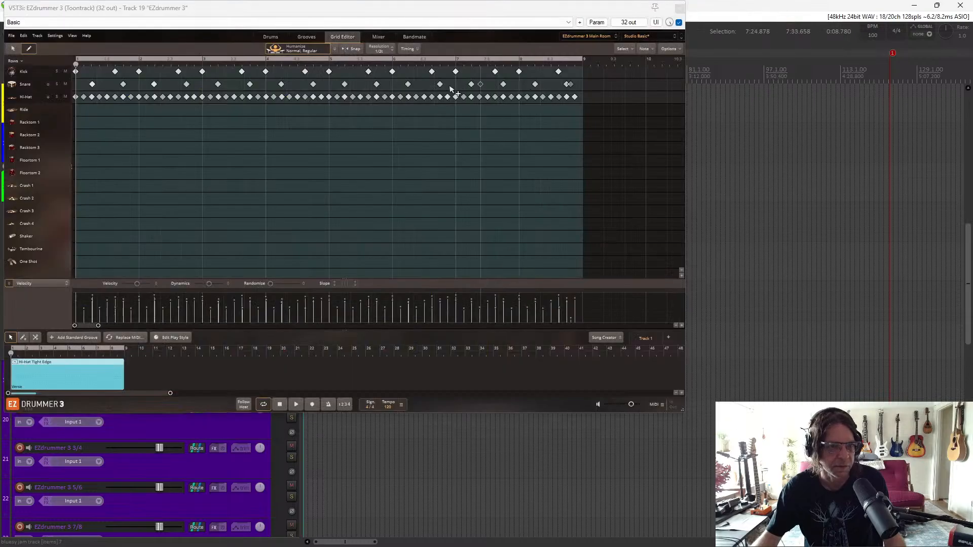
drag(339, 7, 536, 92)
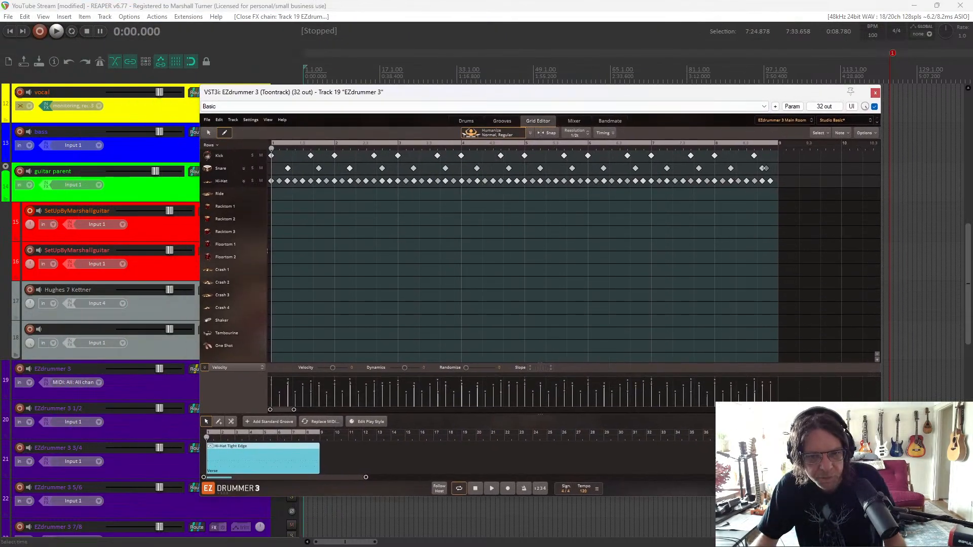
Draw a run of extra hi-hat hits between beats 2 and 3 of bar 1 with the Pencil tool
drag(294, 409, 276, 409)
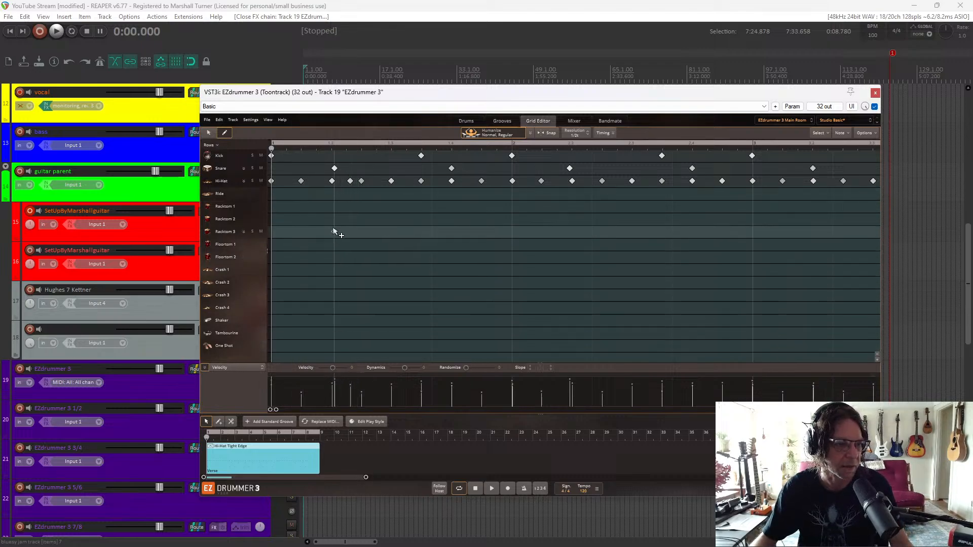
click(378, 185)
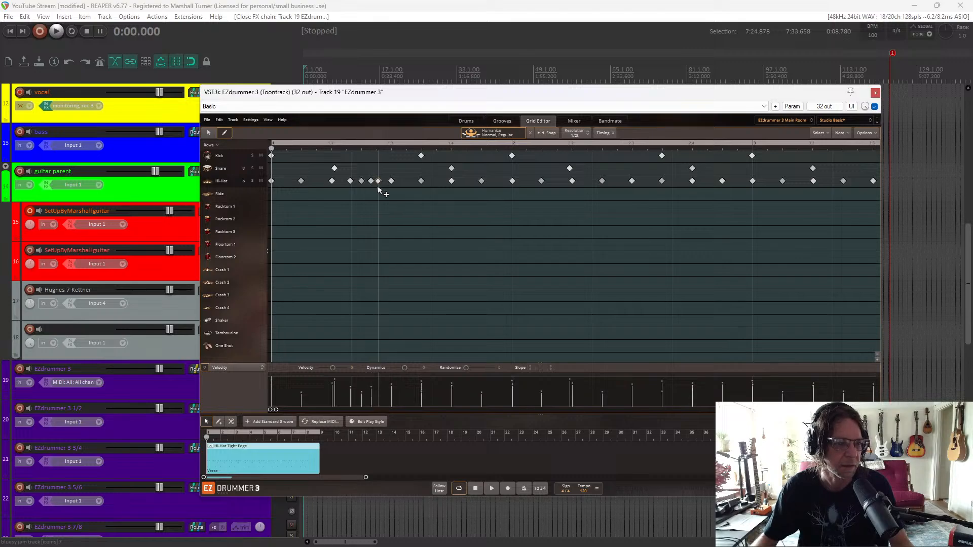
click(383, 187)
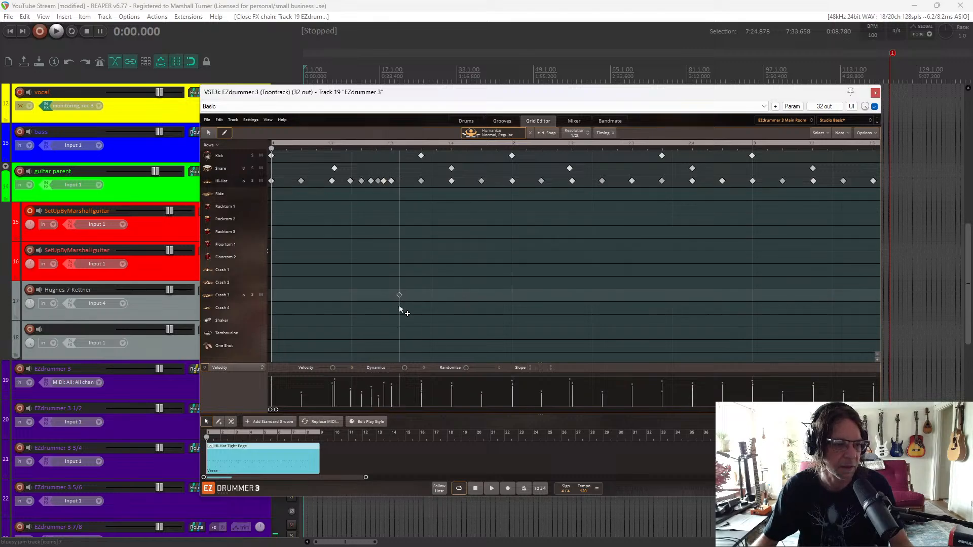
Try the project playback briefly, and play and stop the edited groove with the drum plugin's own transport
click(8, 33)
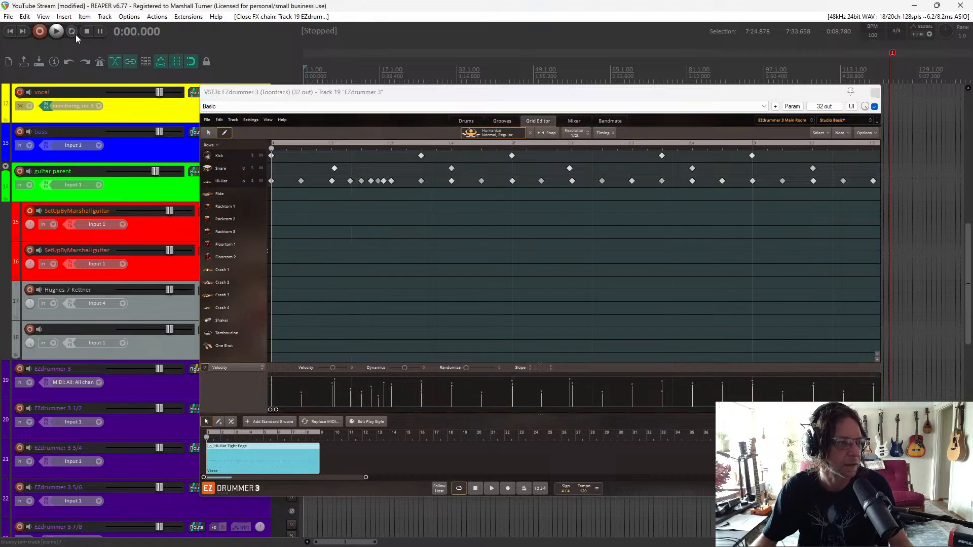
click(56, 32)
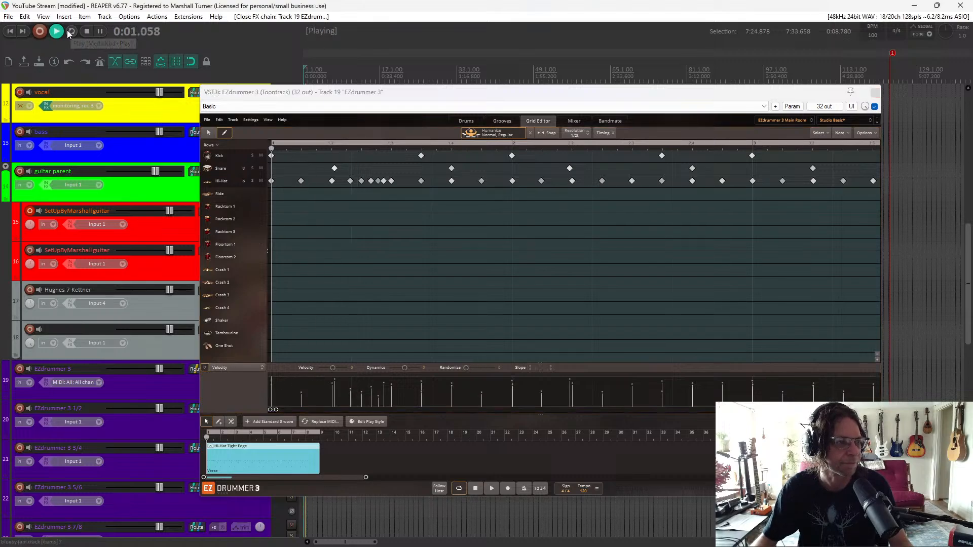
click(87, 32)
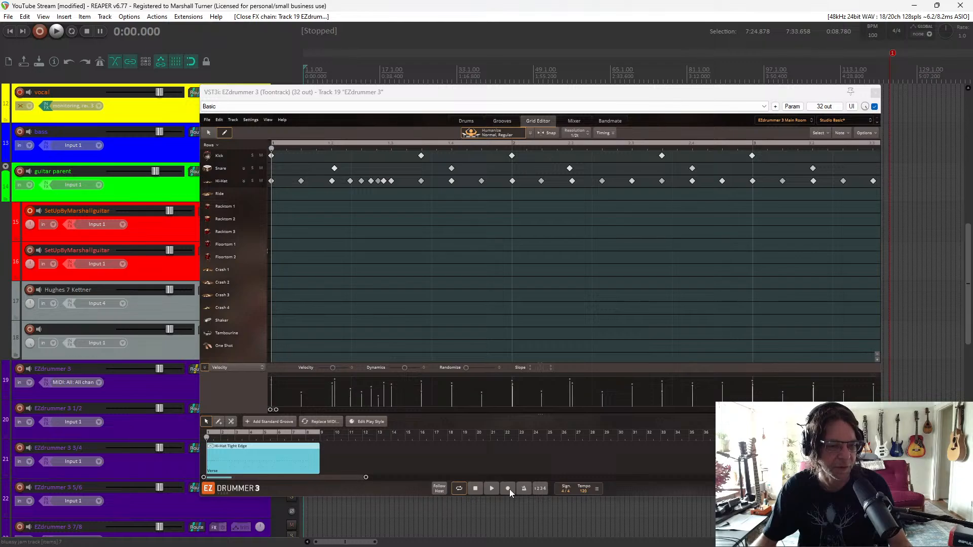
click(475, 491)
click(488, 488)
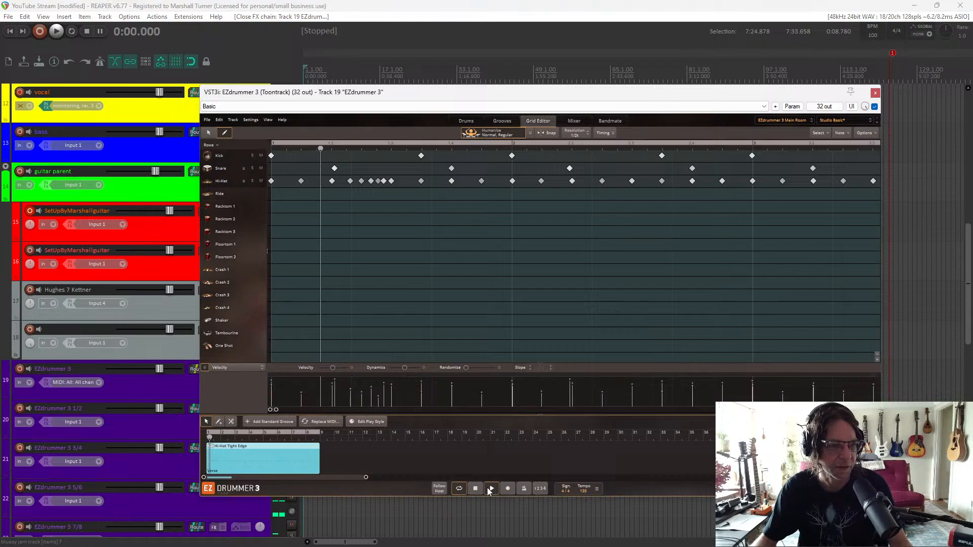
click(472, 491)
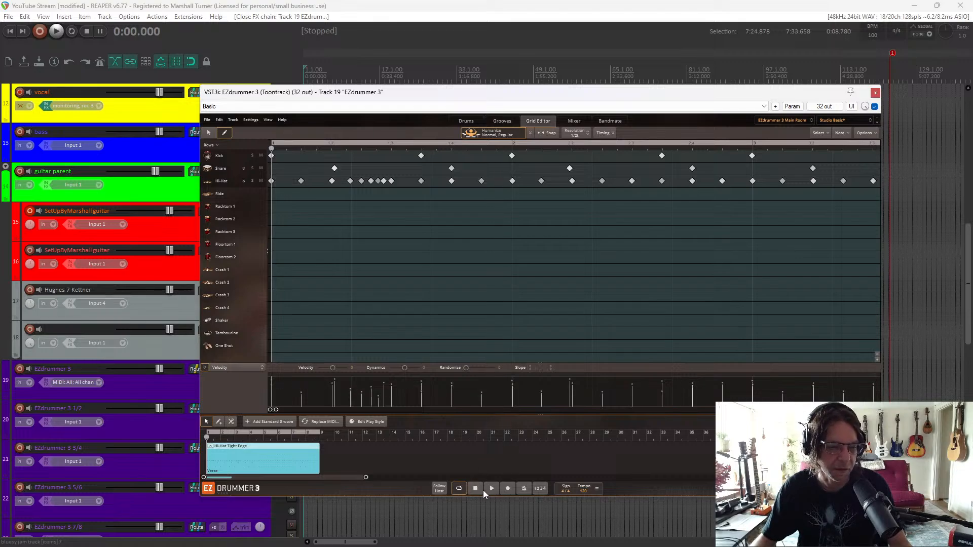
Remove the hi-hat hits at the end of the added run in bar 1, including the hit on beat 3
click(391, 182)
click(384, 183)
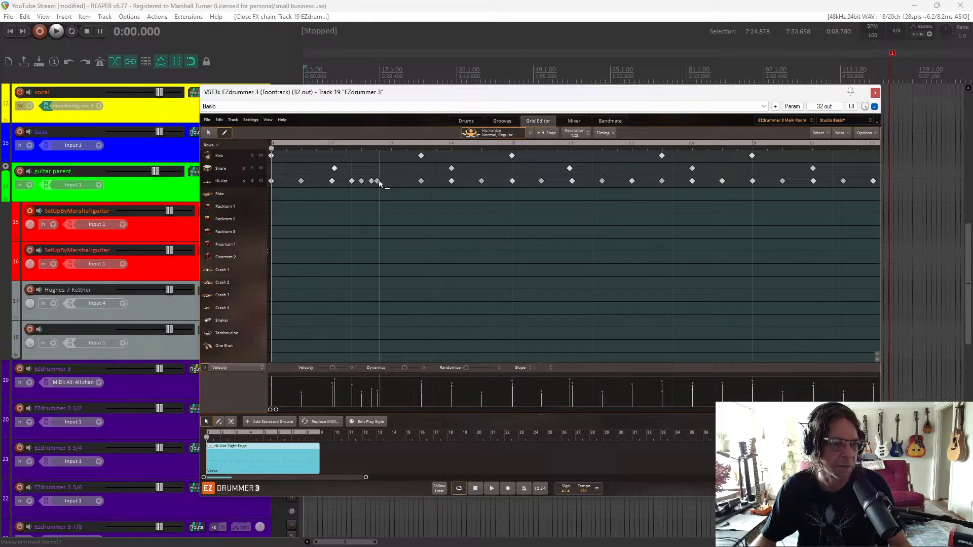
click(378, 182)
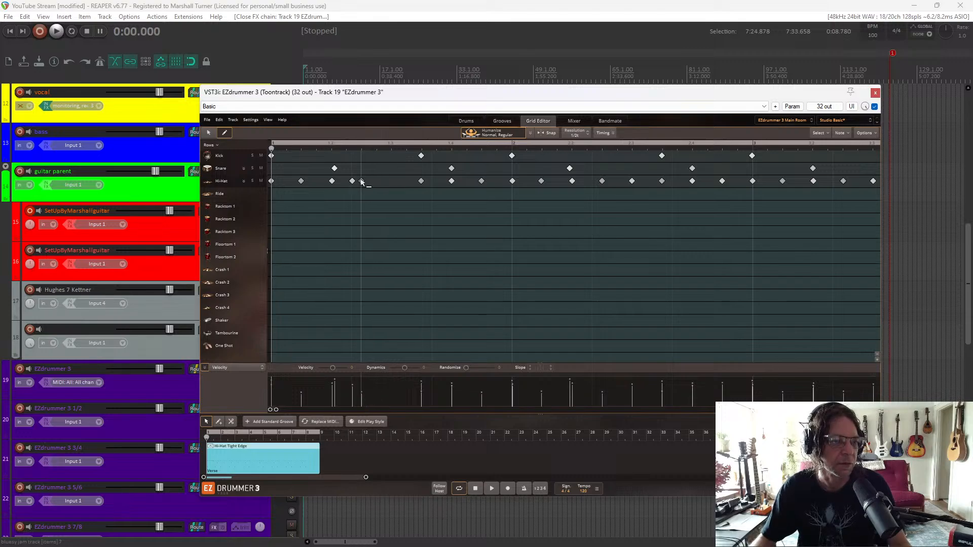
click(362, 182)
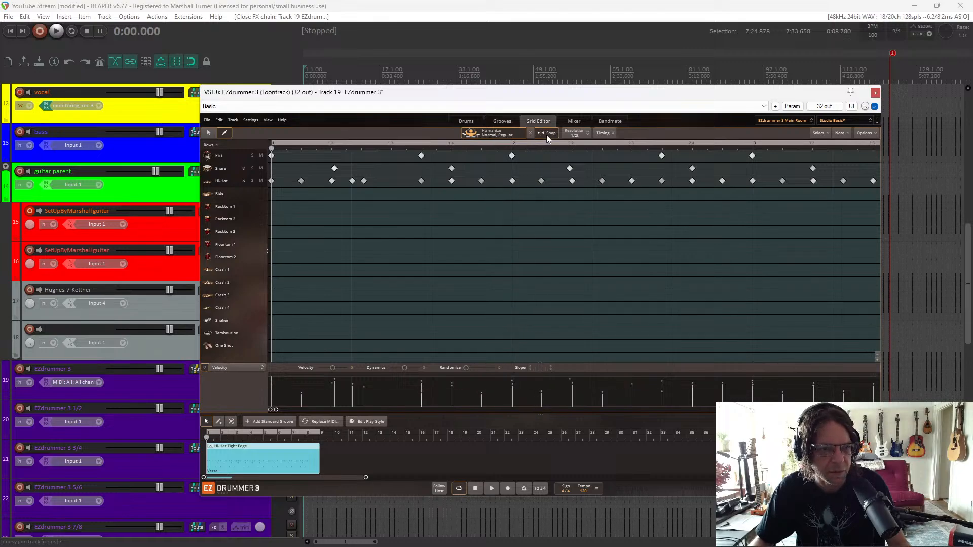
Try the 1/4 grid resolution and set it to straight 1/16
click(583, 134)
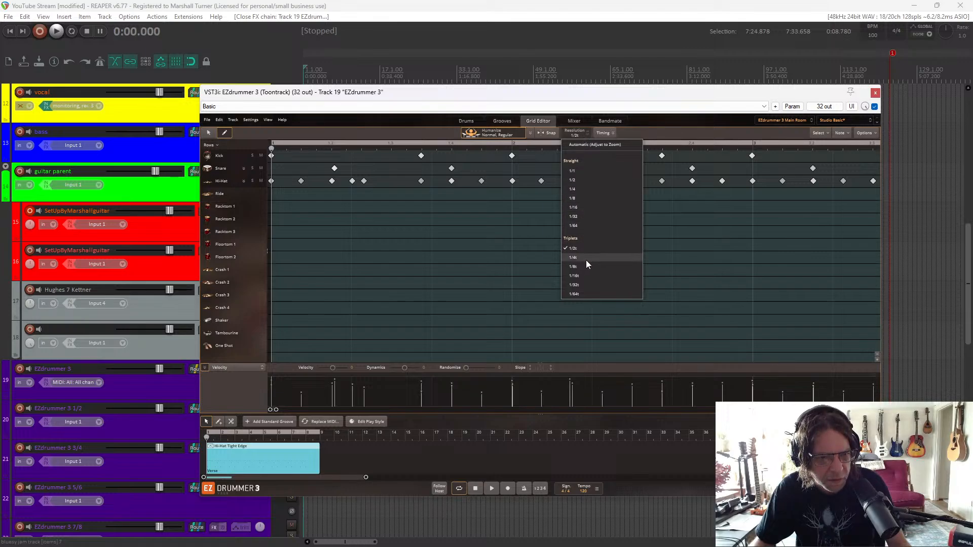
click(583, 188)
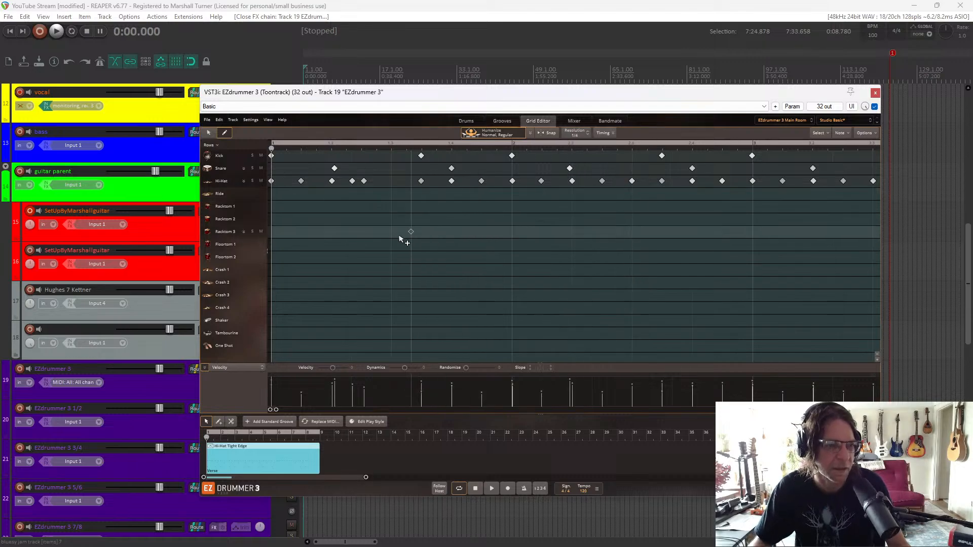
click(601, 133)
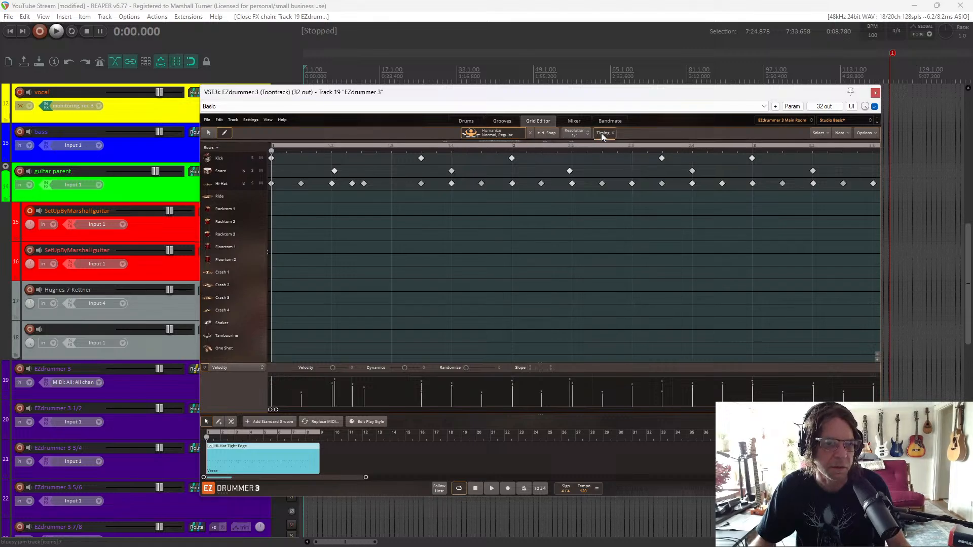
click(601, 135)
click(581, 132)
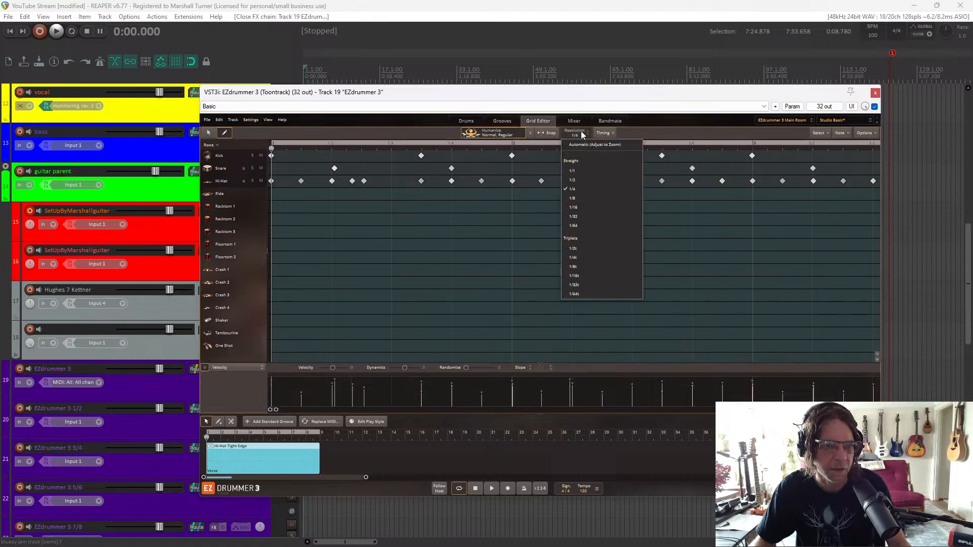
click(586, 208)
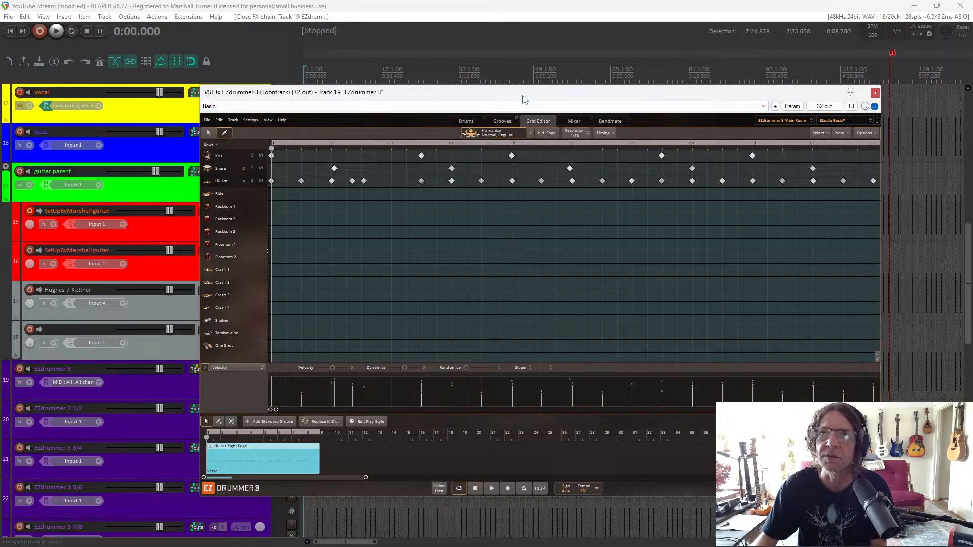
Move the plugin window up toward the track list and try resizing its frame
drag(518, 93, 390, 47)
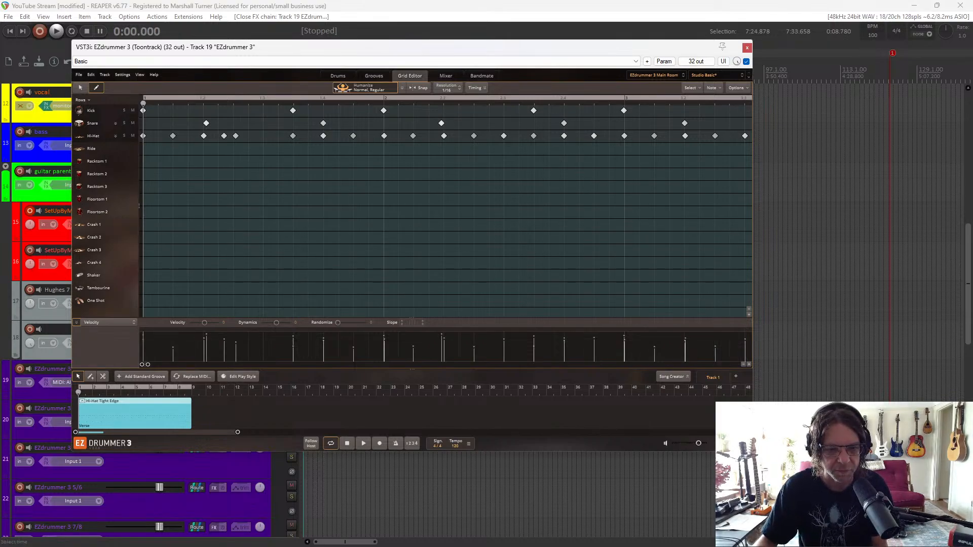
drag(753, 452, 758, 455)
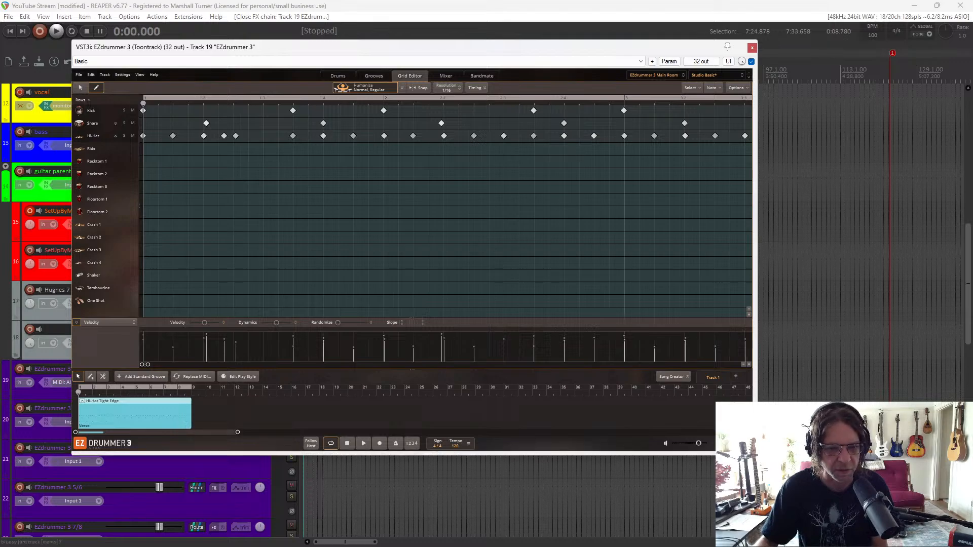
drag(758, 455, 752, 451)
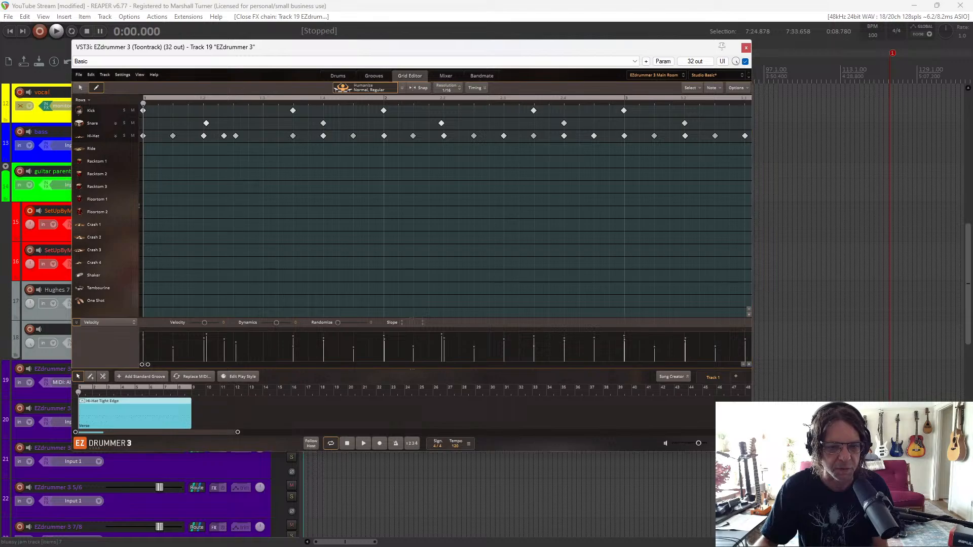
Set the EZdrummer 3 interface scale to 100%
click(140, 75)
mouse_move(158, 130)
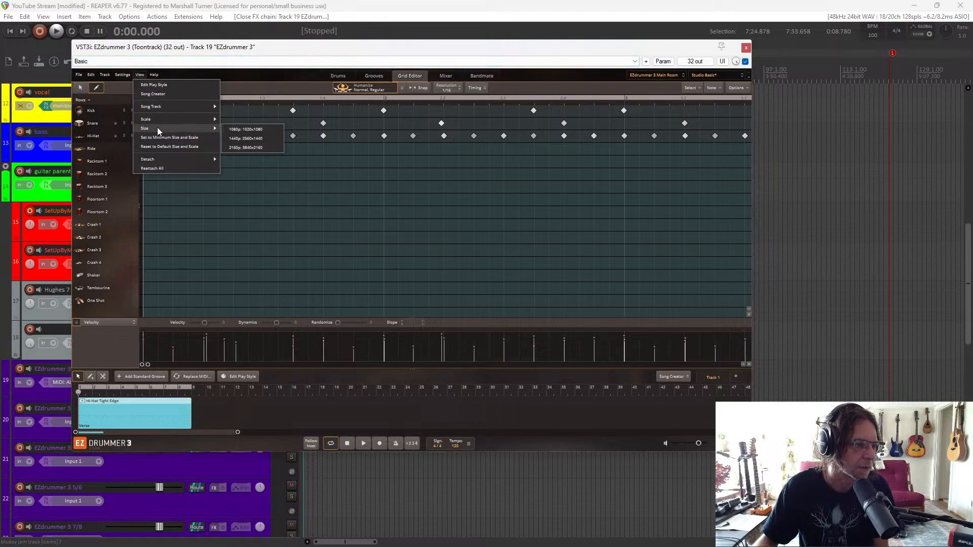
mouse_move(190, 120)
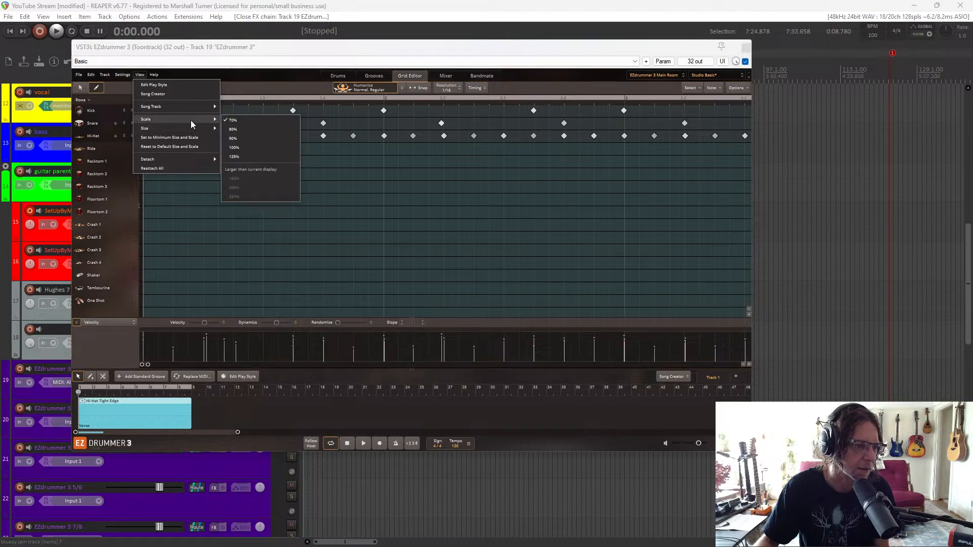
click(238, 155)
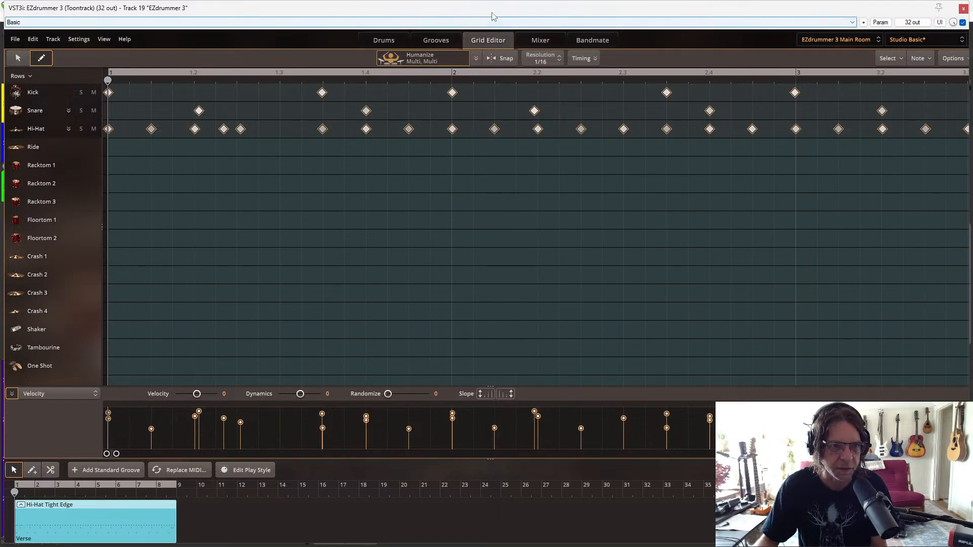
Try repositioning the enlarged plugin window, and close it and reopen EZdrummer 3 in track 19's FX chain
drag(496, 10, 531, 29)
mouse_move(530, 23)
mouse_down()
mouse_move(509, 4)
mouse_move(972, 0)
mouse_move(702, 0)
mouse_move(577, 77)
mouse_move(494, 59)
mouse_move(507, 20)
mouse_move(530, 139)
mouse_move(504, 84)
mouse_move(513, 9)
mouse_move(512, 18)
mouse_up()
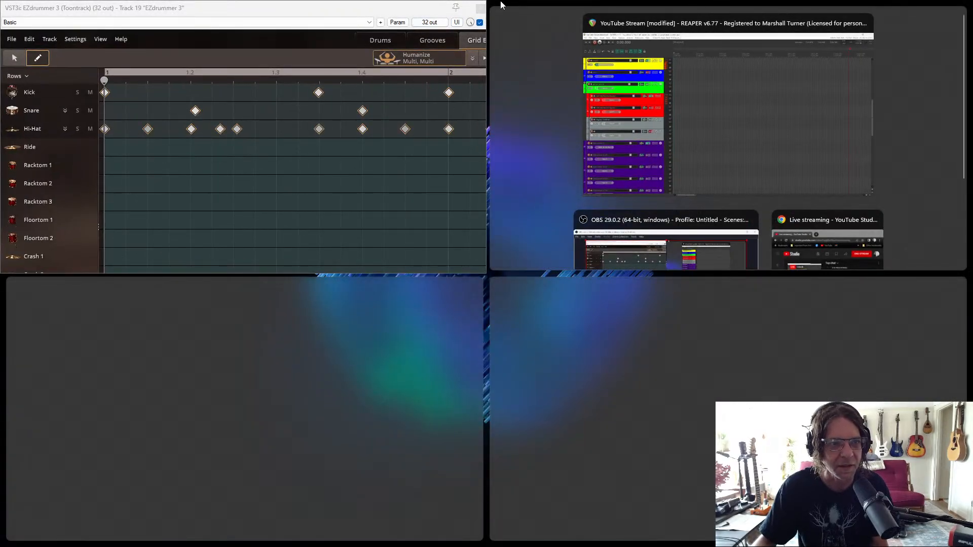
click(480, 8)
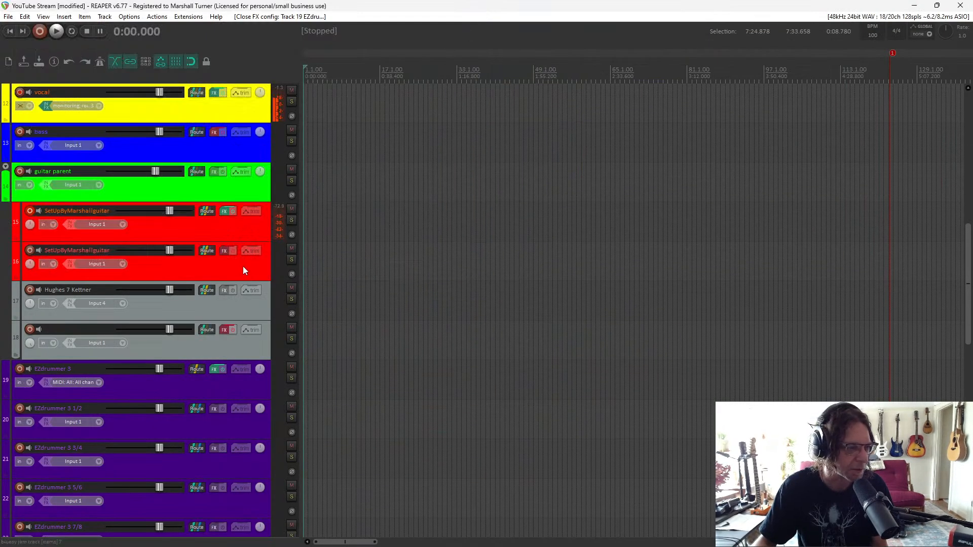
click(214, 369)
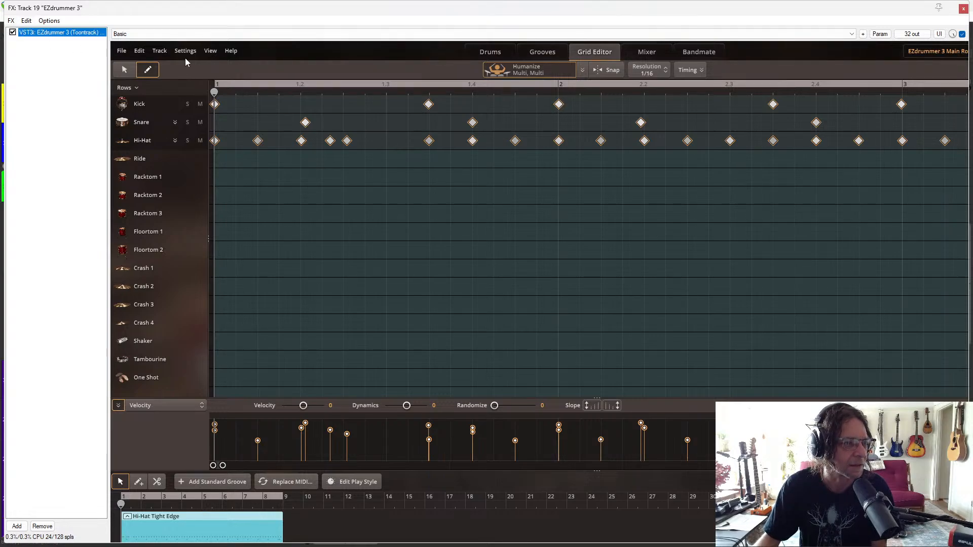
Apply the 1080p: 1920x1080 size and the 100% scale to the EZdrummer 3 interface
click(209, 53)
mouse_move(238, 120)
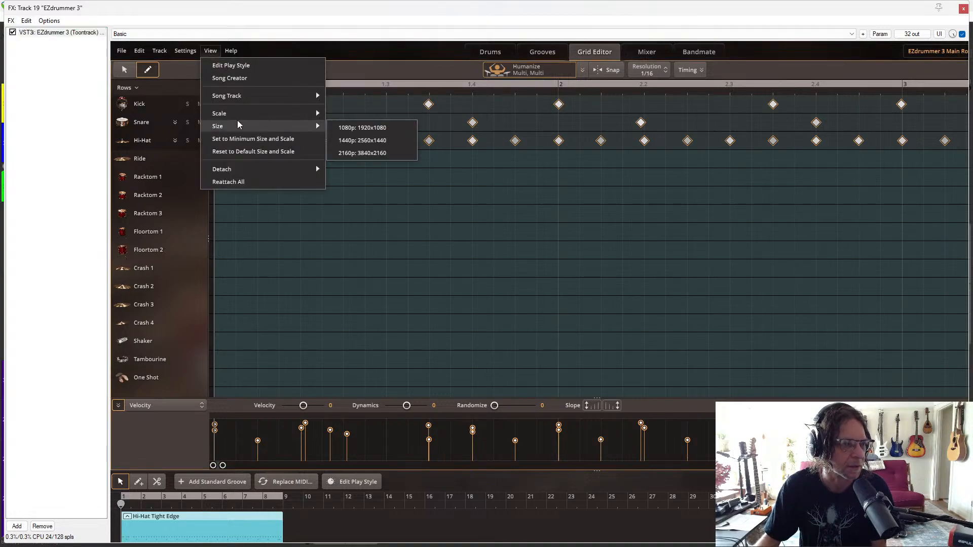
click(368, 128)
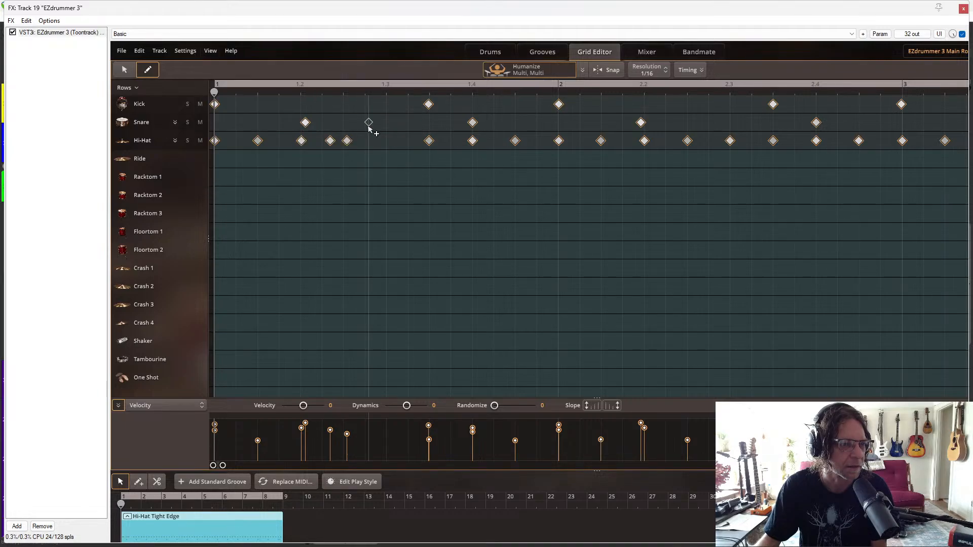
click(205, 51)
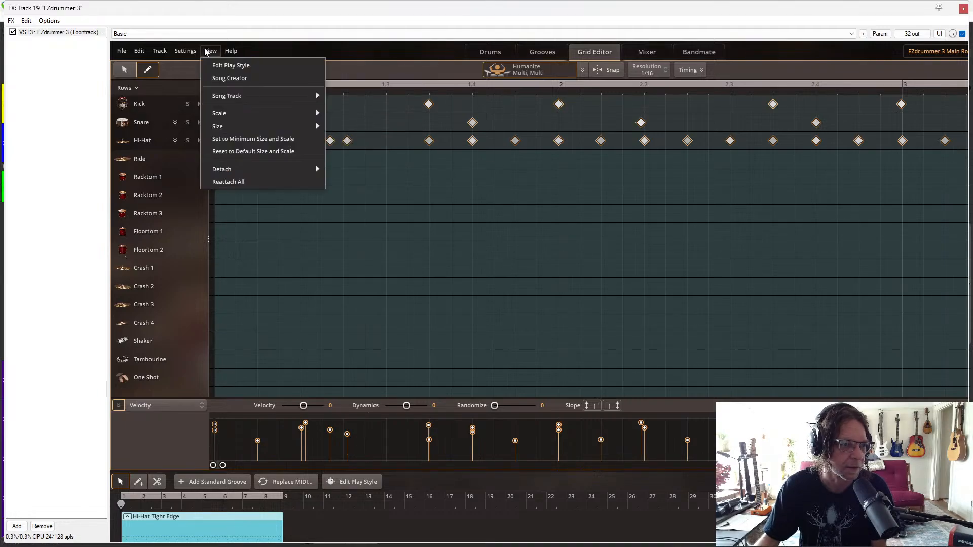
mouse_move(235, 116)
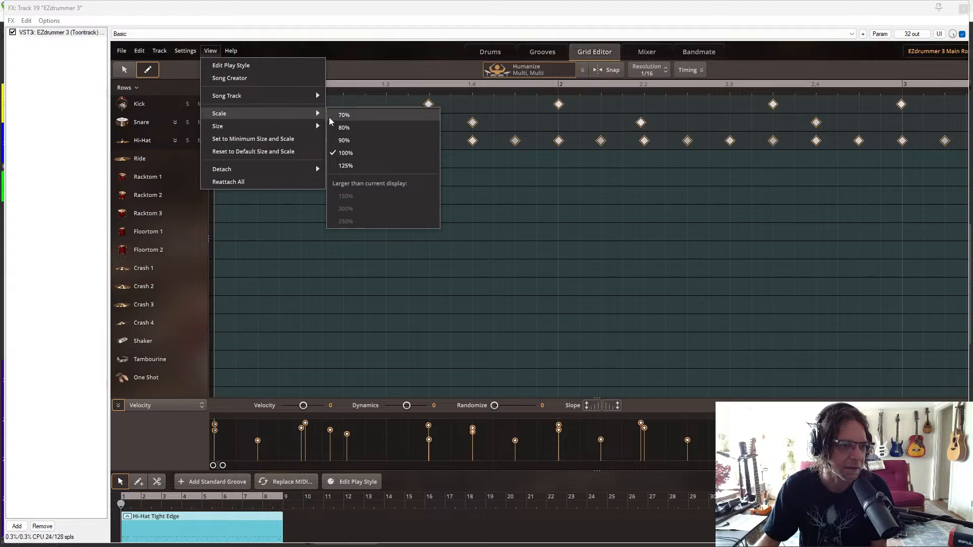
click(345, 153)
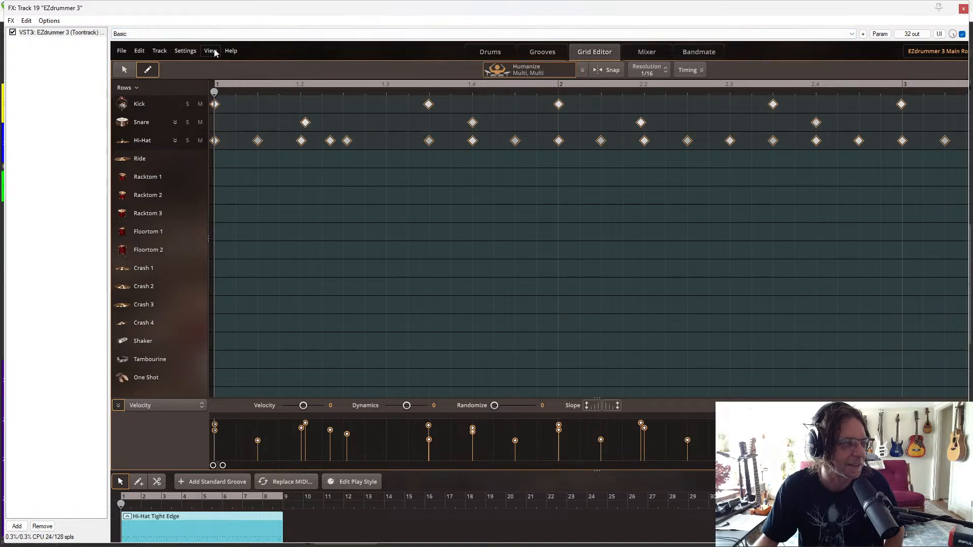
Float the selected EZdrummer 3 effect from the FX chain in its own window
click(57, 22)
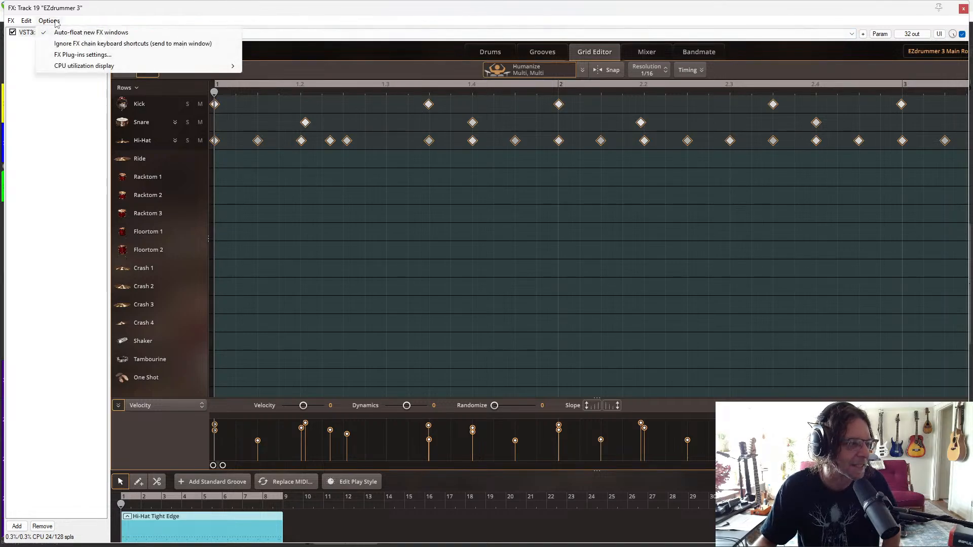
mouse_move(13, 24)
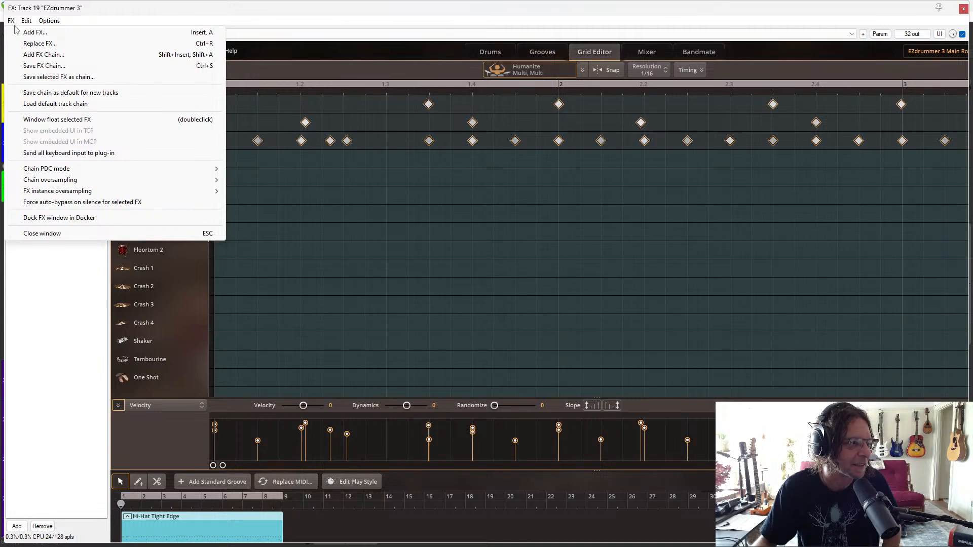
click(57, 120)
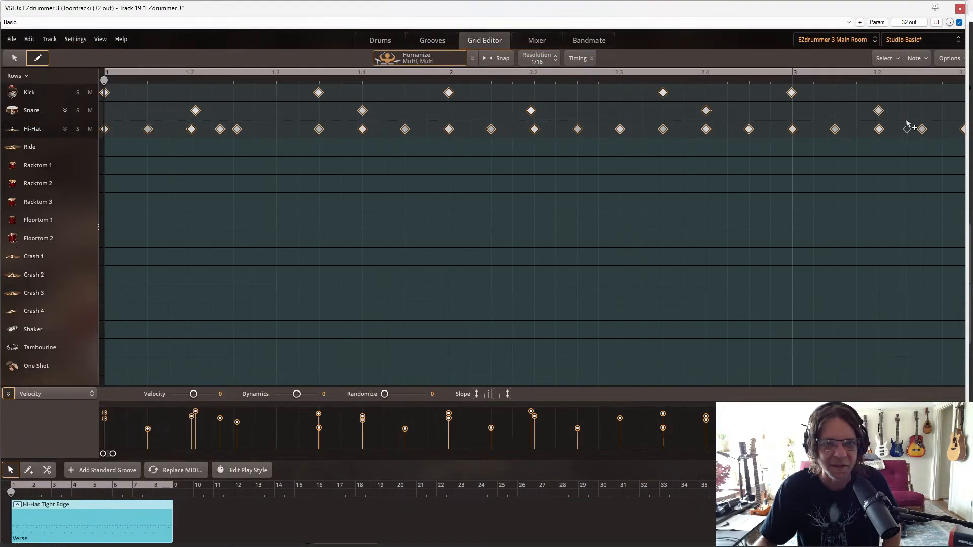
Close the FX chain window behind the floating EZdrummer 3 window and reposition the plugin window over the project
drag(856, 8, 786, 85)
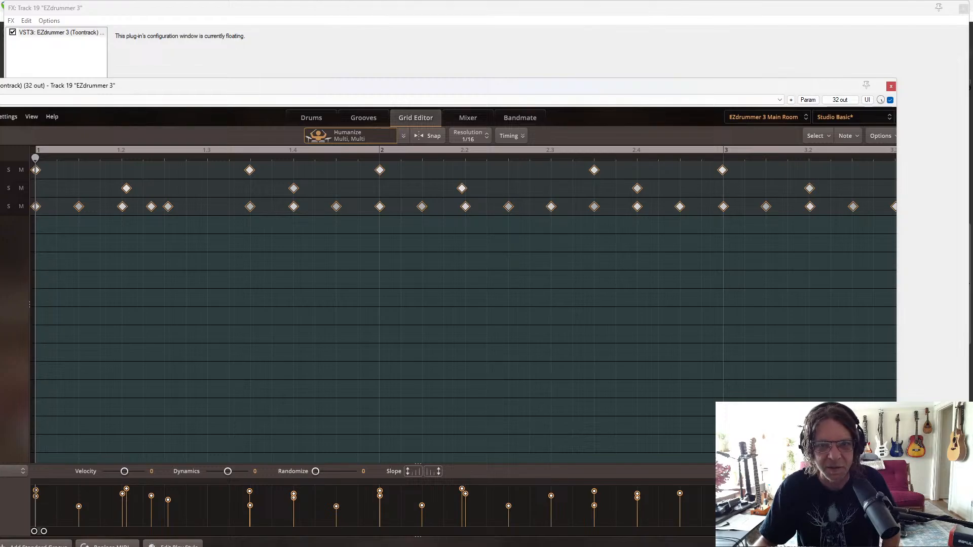
click(963, 10)
drag(696, 95, 816, 46)
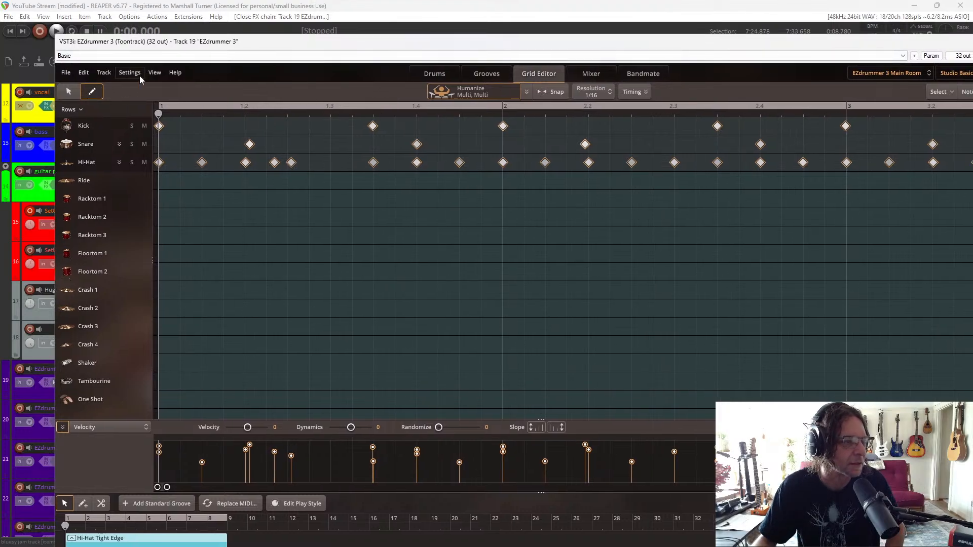
Reset the EZdrummer 3 interface to its default size and scale
click(155, 73)
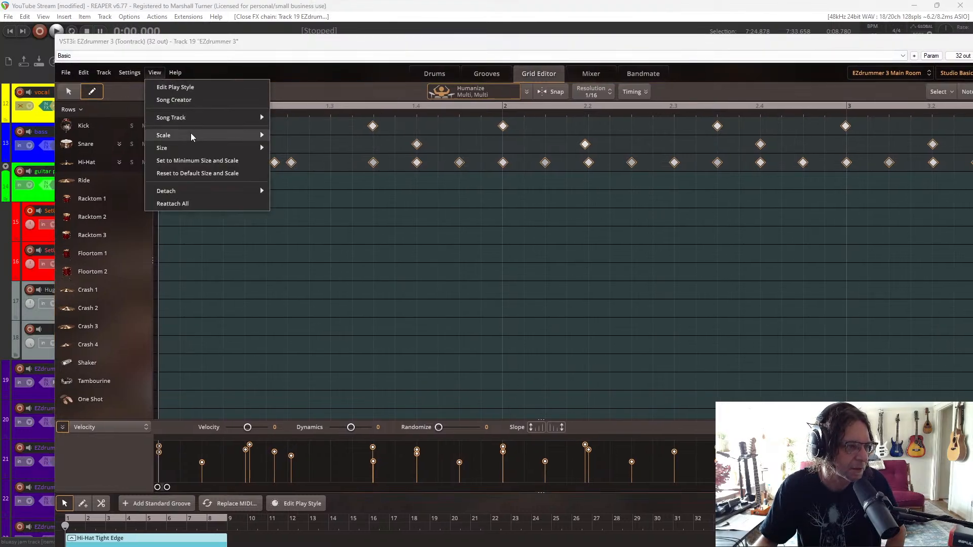
mouse_move(191, 147)
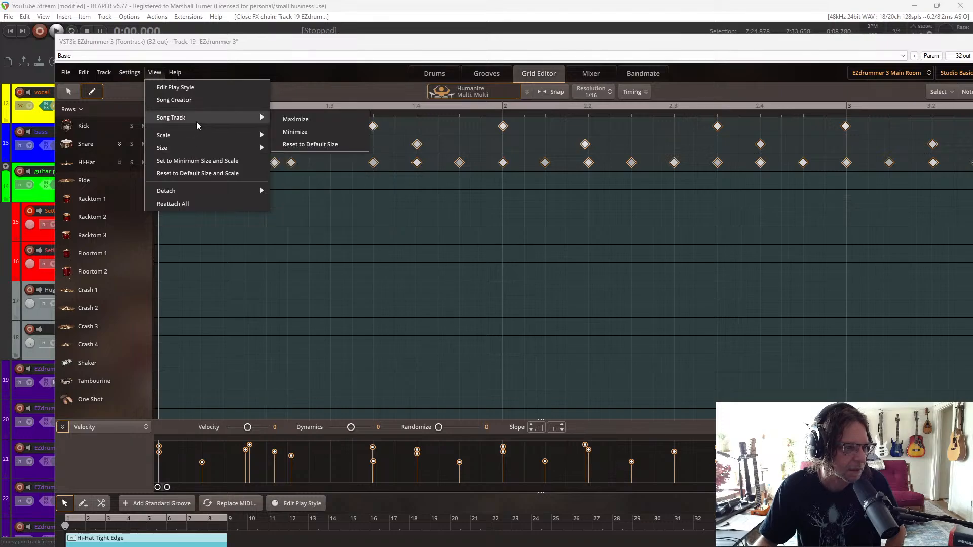
click(202, 174)
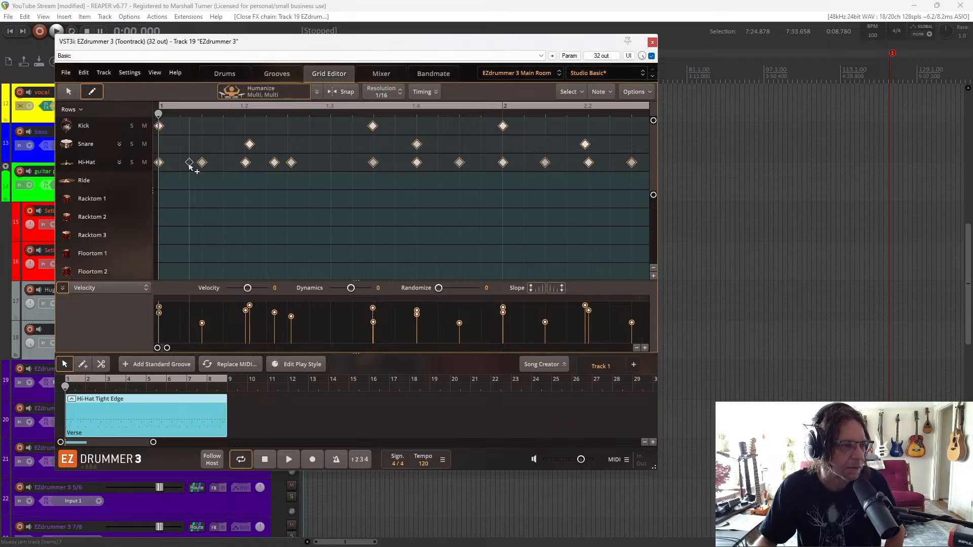
Set the EZdrummer 3 interface to its minimum size and scale, and enlarge the window to fill most of the screen
click(151, 74)
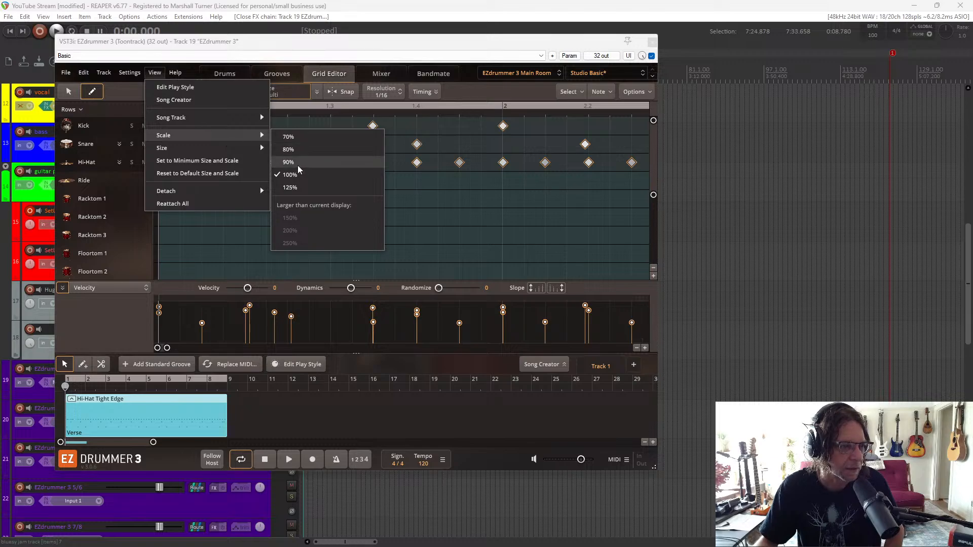
click(231, 161)
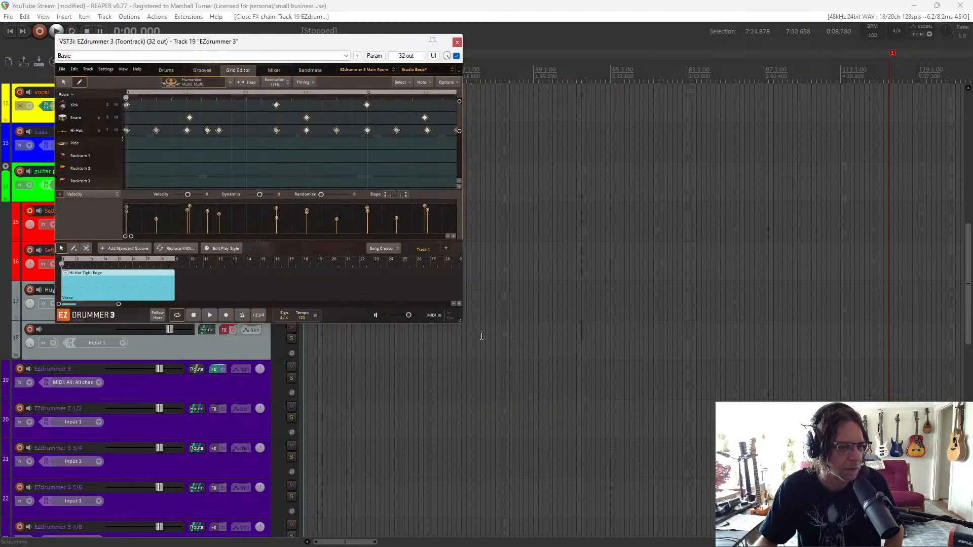
drag(459, 322, 834, 495)
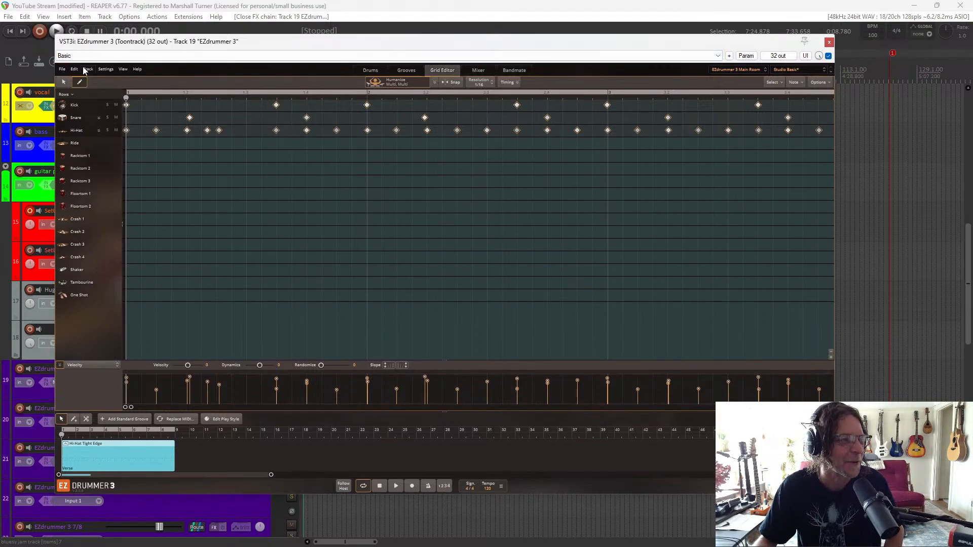
Dismiss the open view options and close the floating EZdrummer 3 window
click(122, 69)
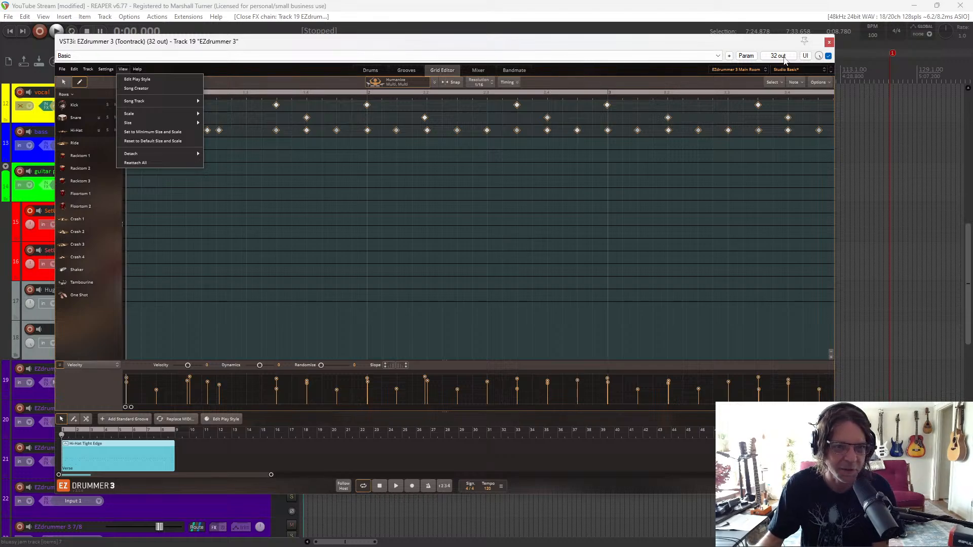
click(830, 44)
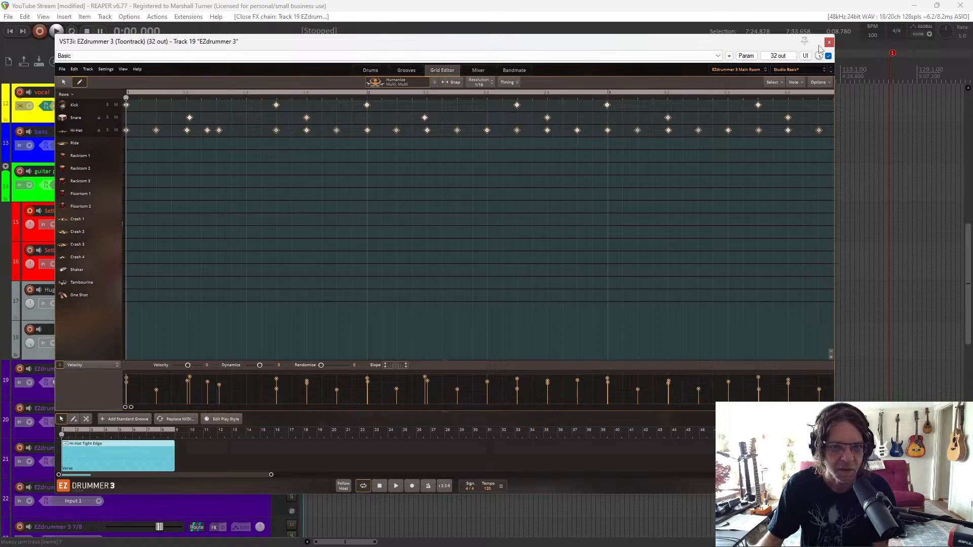
click(830, 43)
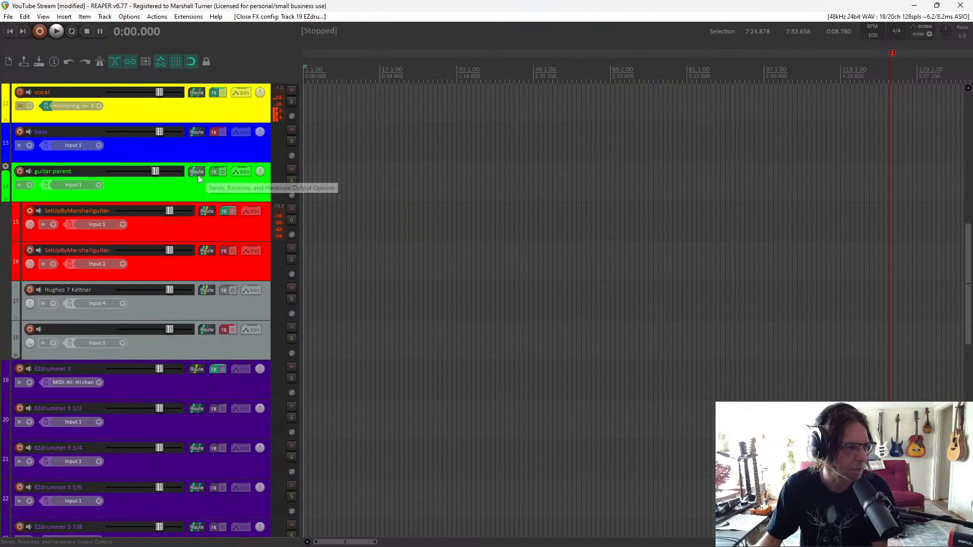
Reopen EZdrummer 3 from track 19's FX and make it follow the host
mouse_move(171, 211)
scroll(171, 213, up, 3)
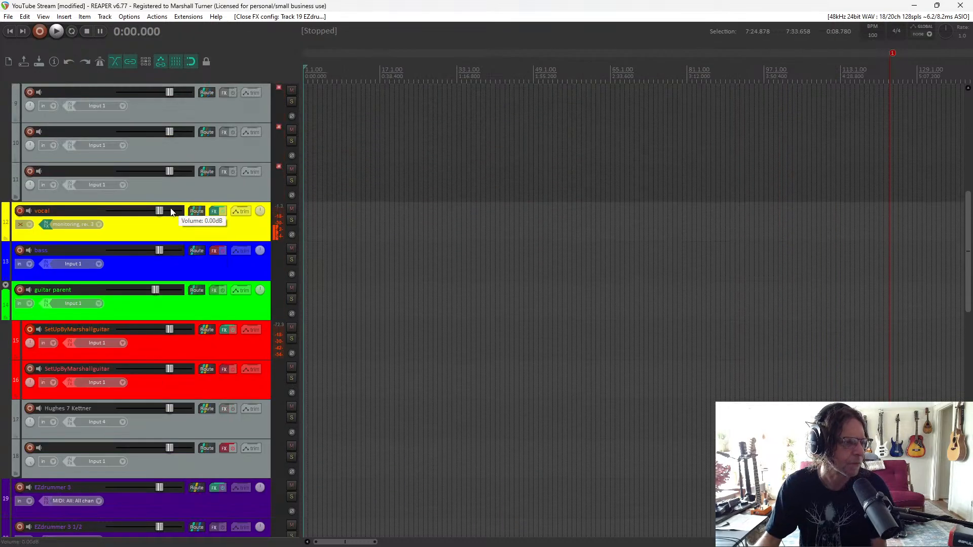
scroll(171, 218, down, 5)
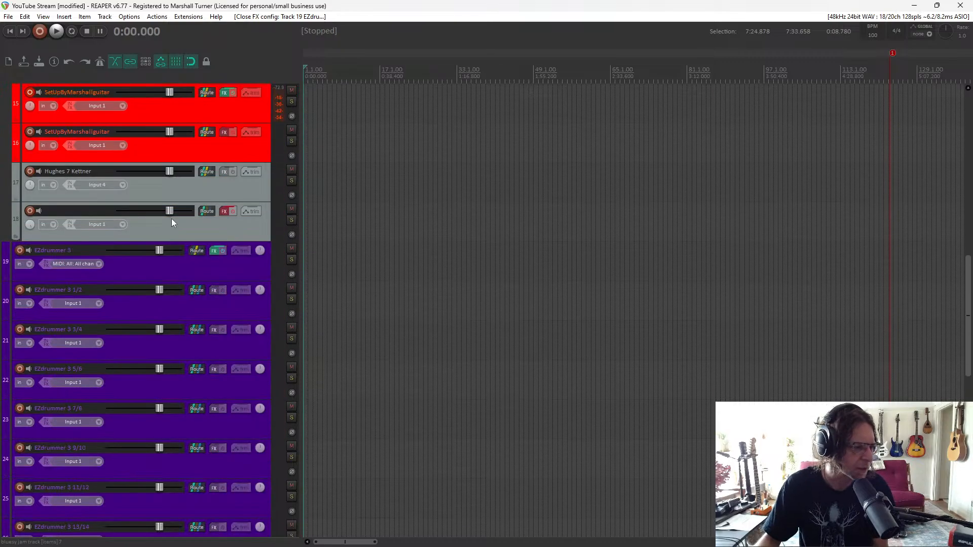
click(212, 251)
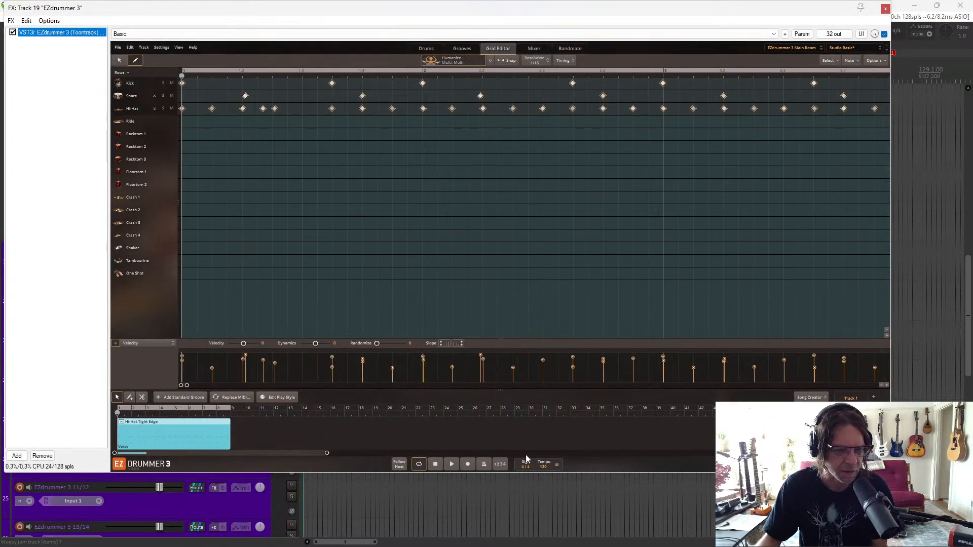
click(400, 467)
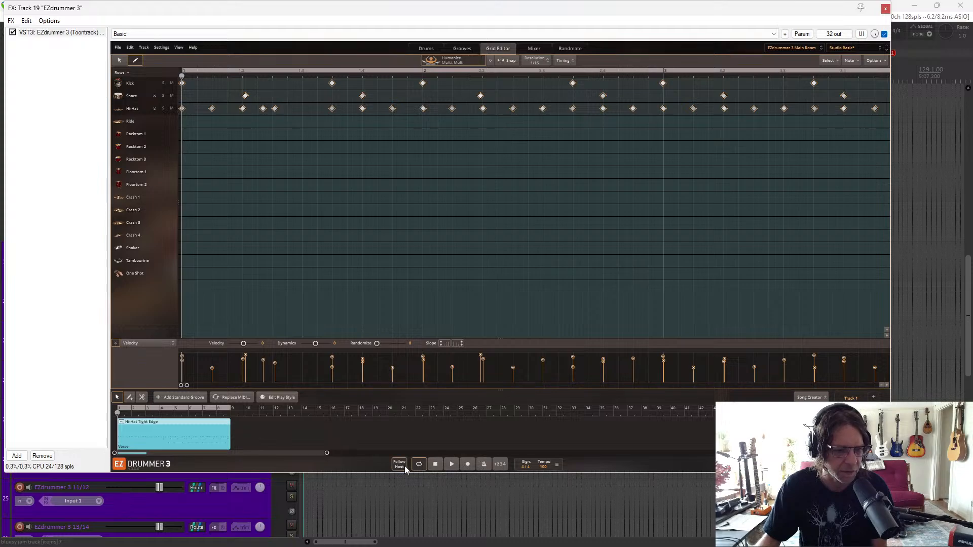
click(437, 466)
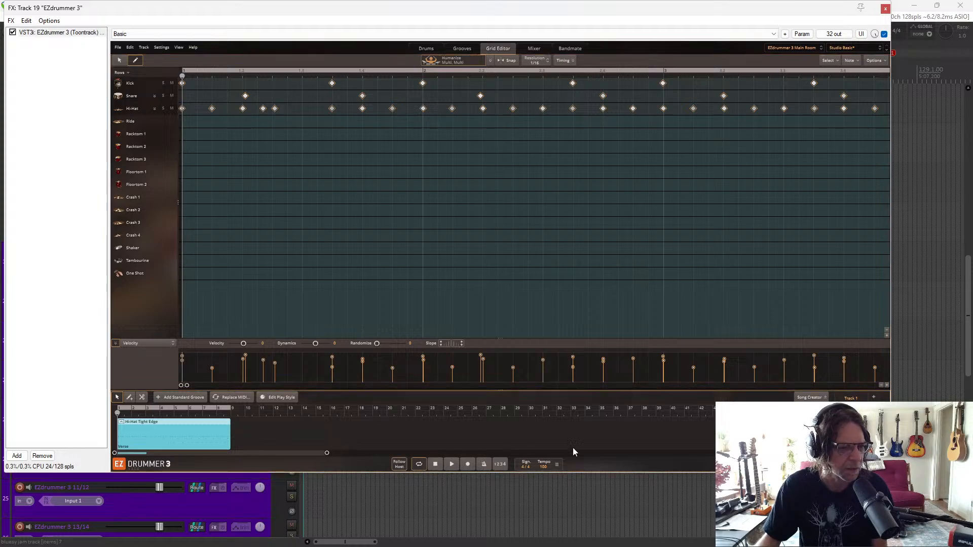
Zoom out the grid editor's timeline to examine the full length of the groove
click(883, 386)
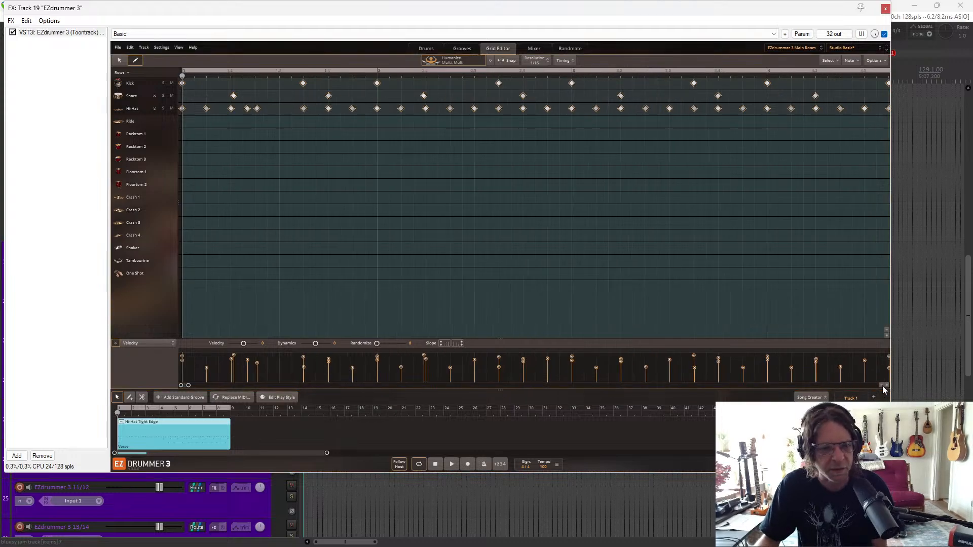
click(882, 387)
click(883, 386)
click(883, 387)
click(883, 387)
click(882, 386)
click(882, 386)
click(883, 386)
click(882, 386)
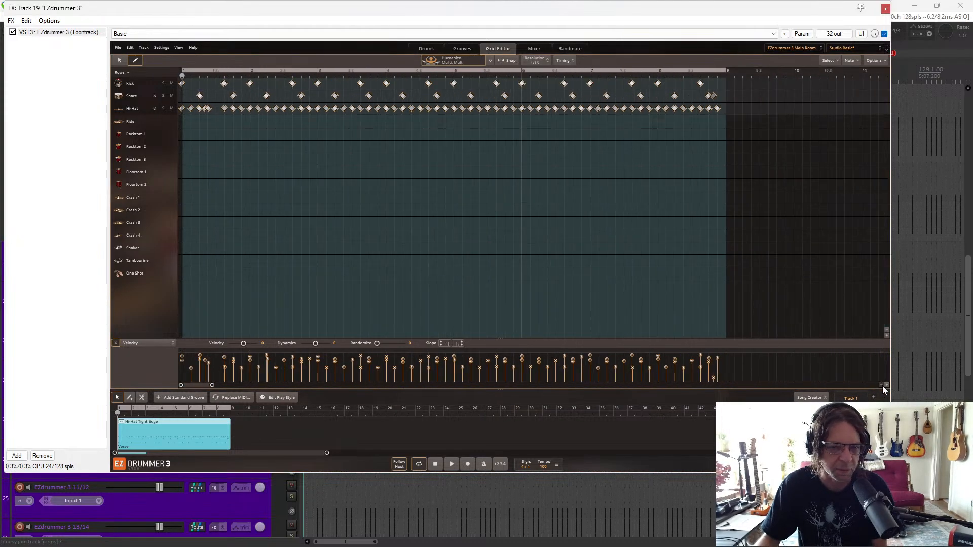
click(882, 386)
click(882, 386)
click(883, 386)
click(882, 387)
click(883, 386)
click(883, 386)
click(883, 386)
click(882, 386)
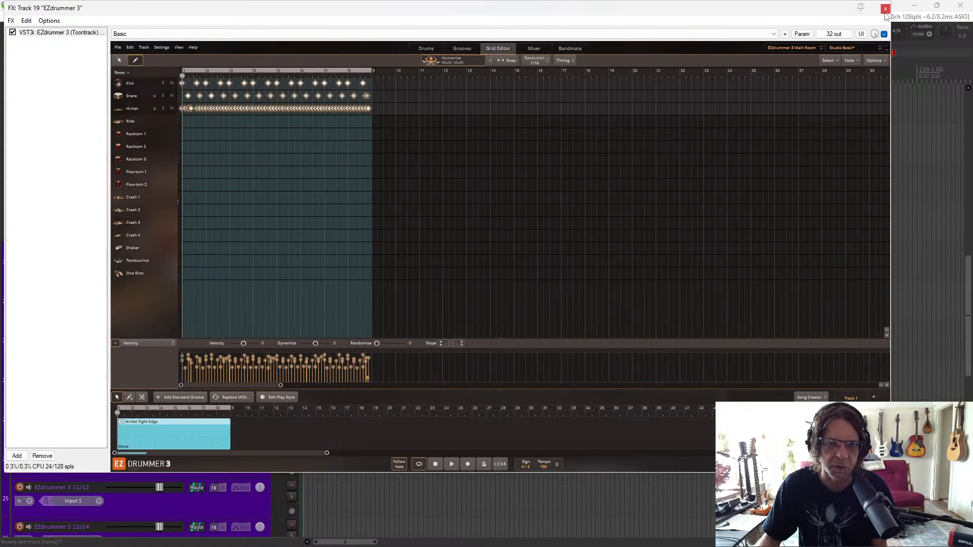
Move the FX window aside and insert a new track between track 18 and the EZdrummer 3 track
drag(611, 15, 879, 154)
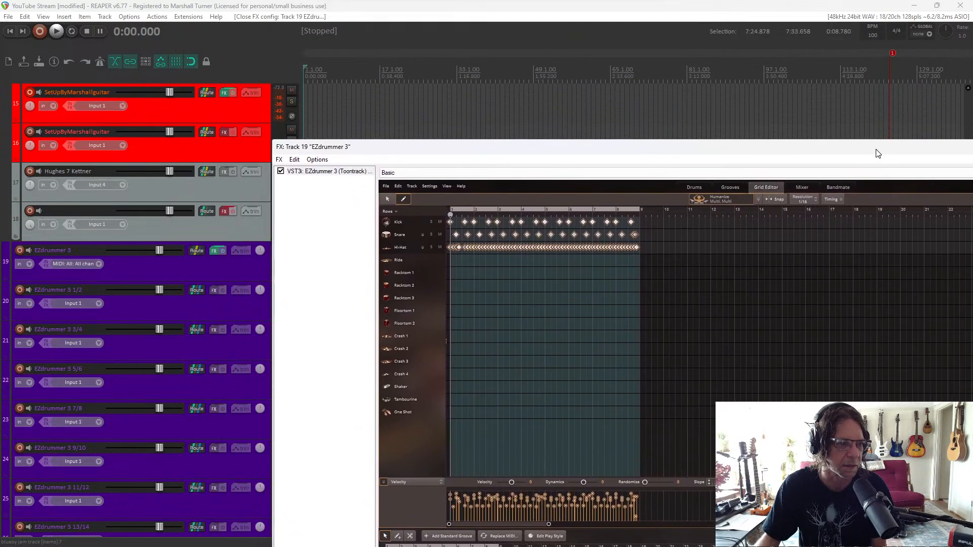
click(179, 240)
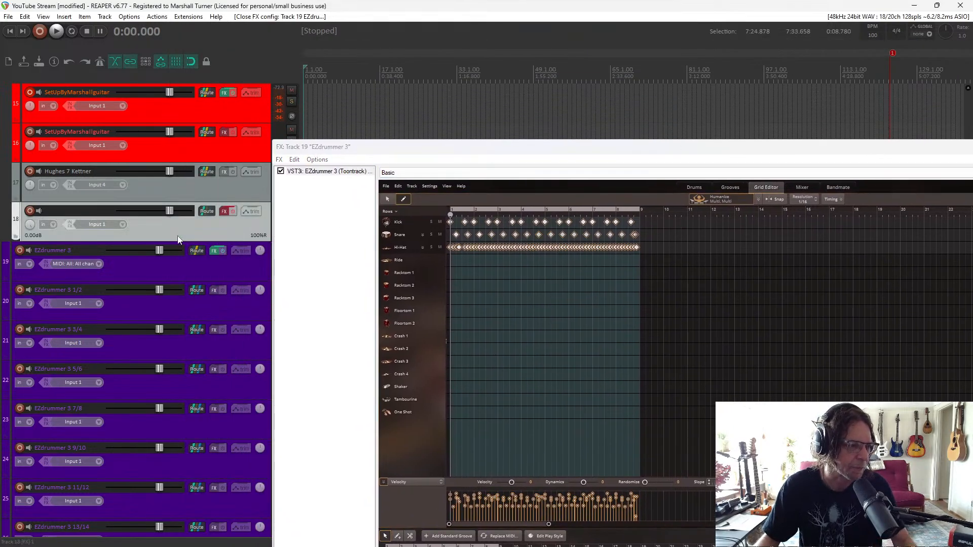
right_click(179, 240)
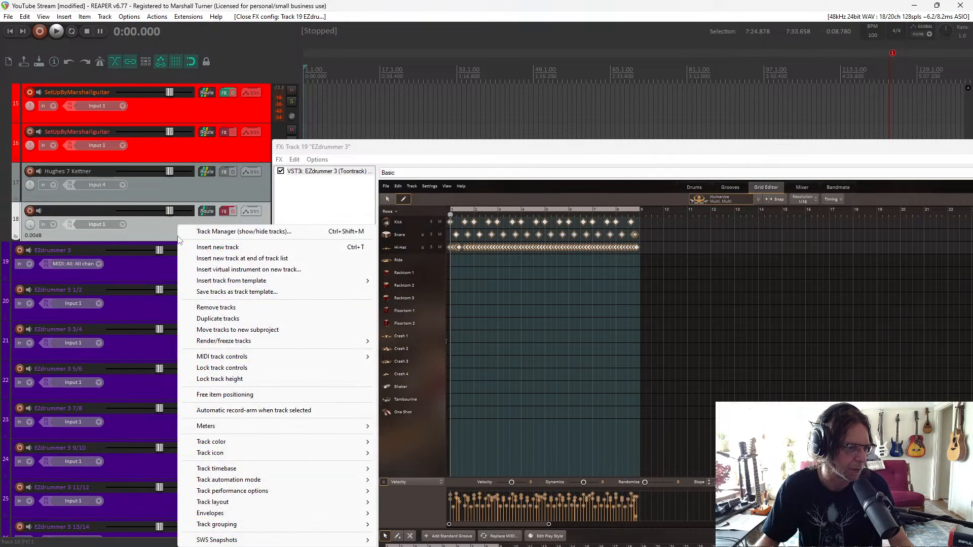
click(203, 247)
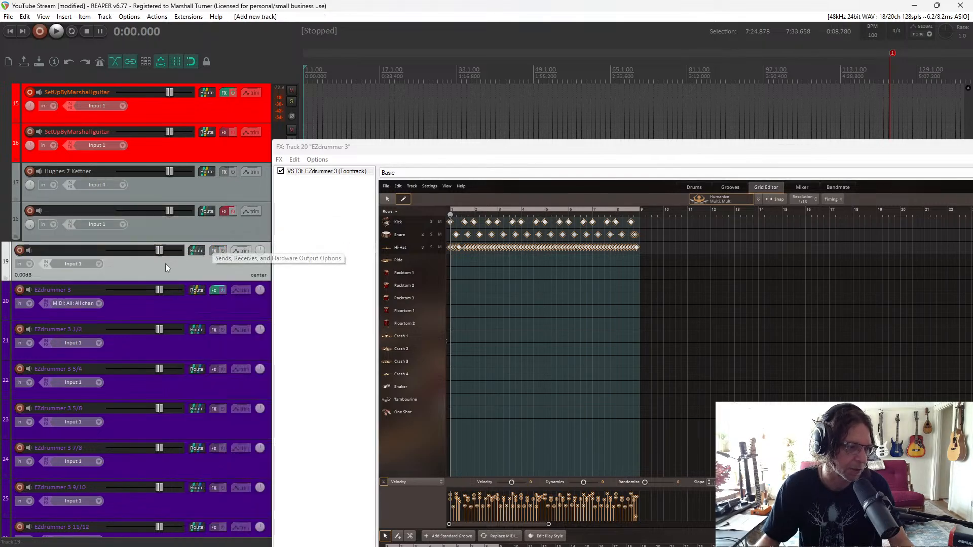
Insert a click source on the new track 19 and extend the item from the project start to past bar 129
click(64, 16)
mouse_move(84, 17)
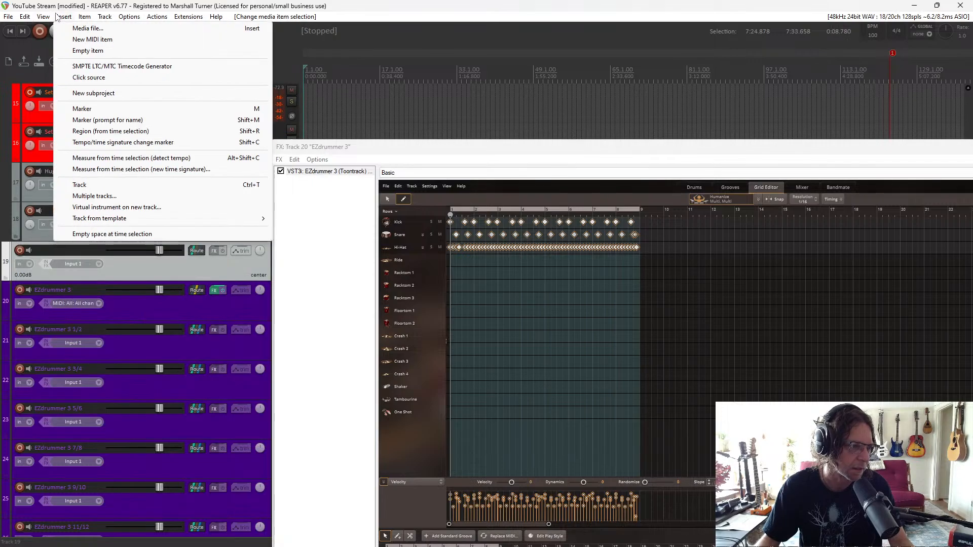
click(88, 79)
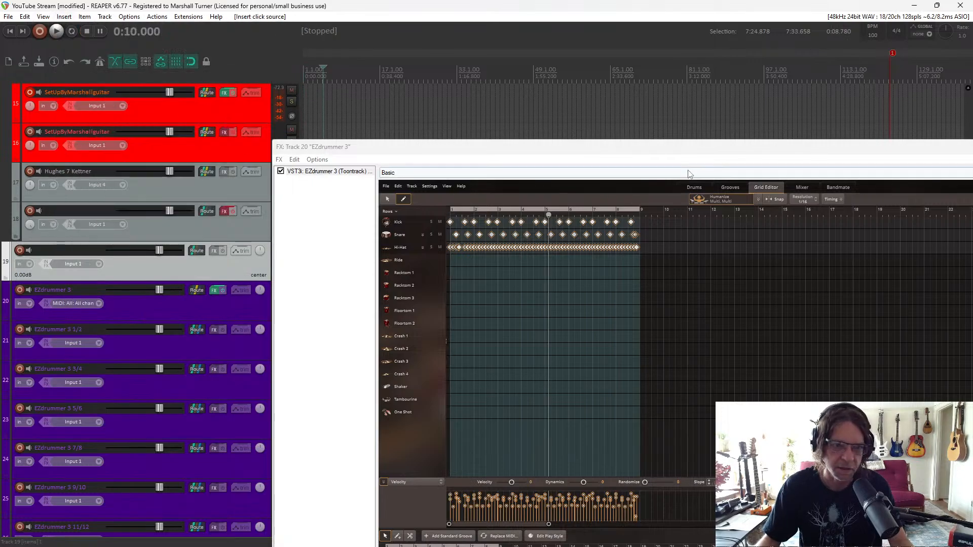
drag(692, 150, 441, 190)
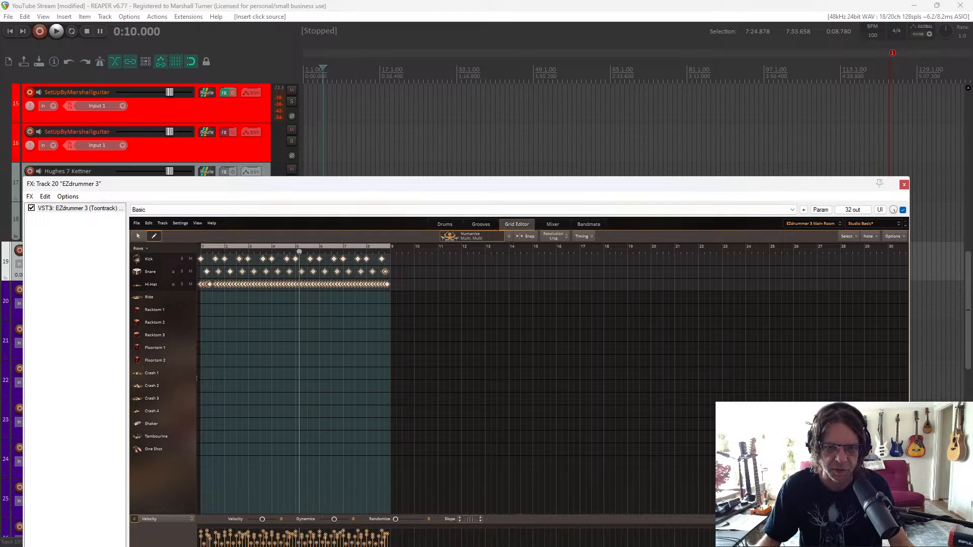
click(904, 186)
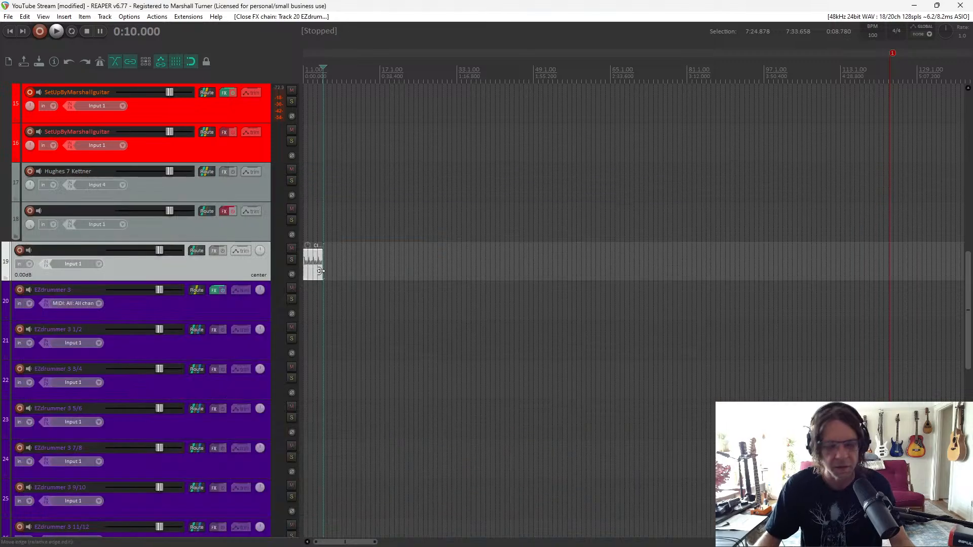
drag(321, 270, 944, 297)
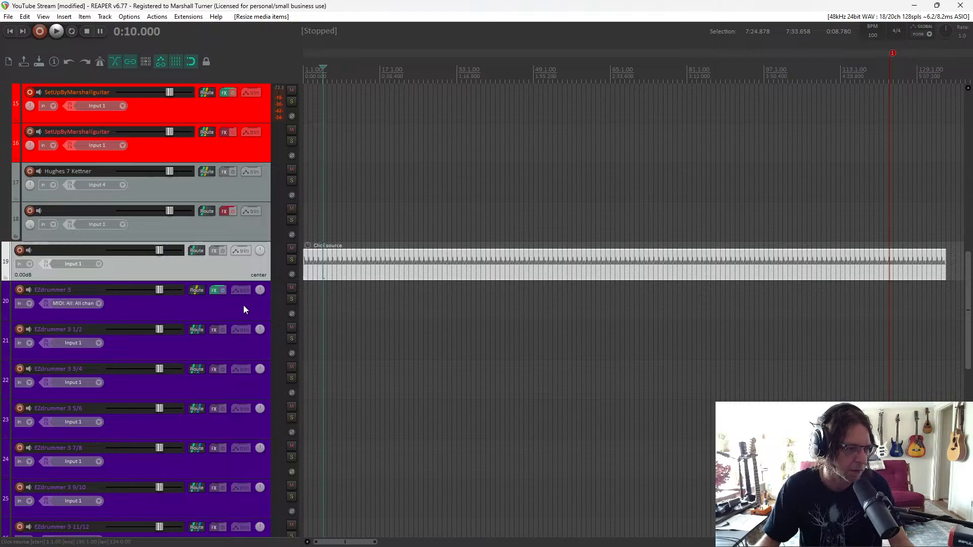
Reopen EZdrummer 3 on track 20 and briefly play the project from the start to check the groove against the click
click(214, 291)
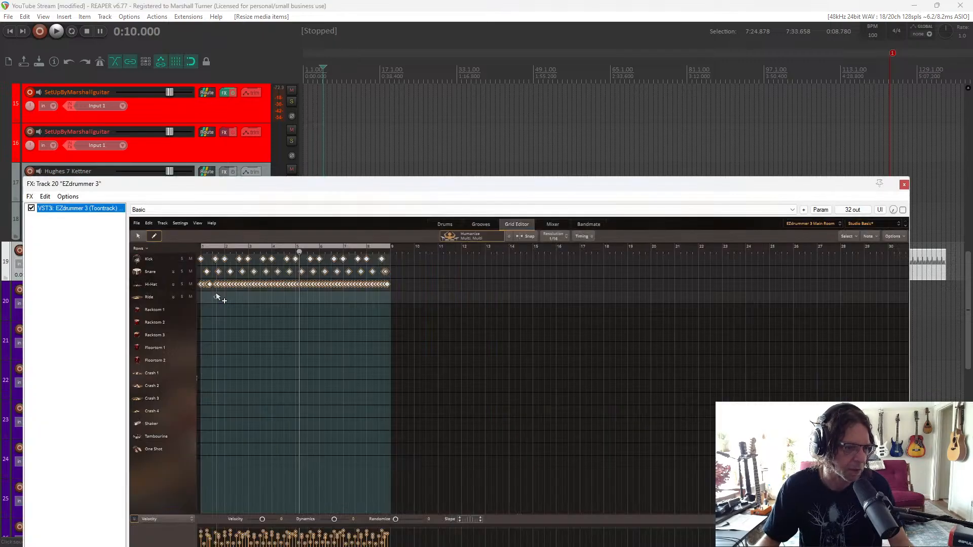
drag(424, 187, 493, 80)
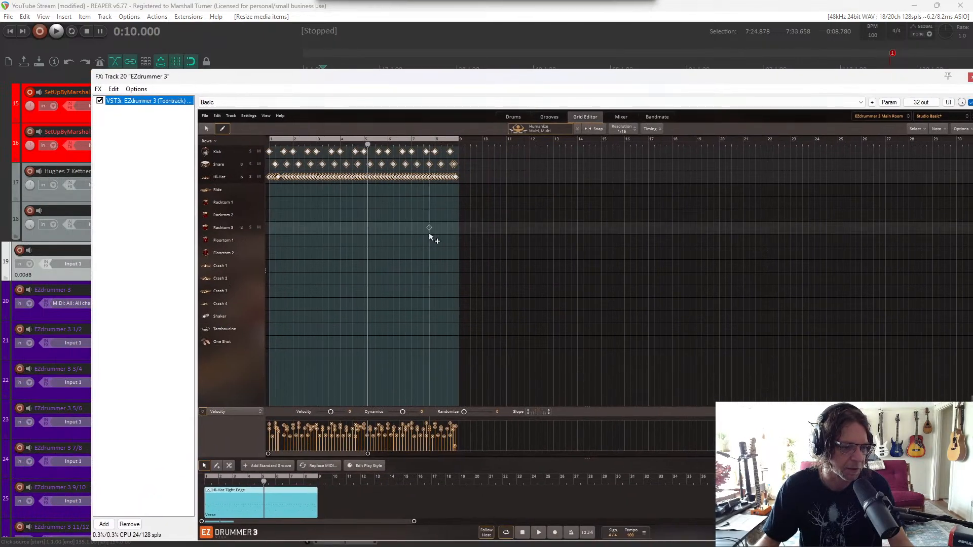
click(13, 31)
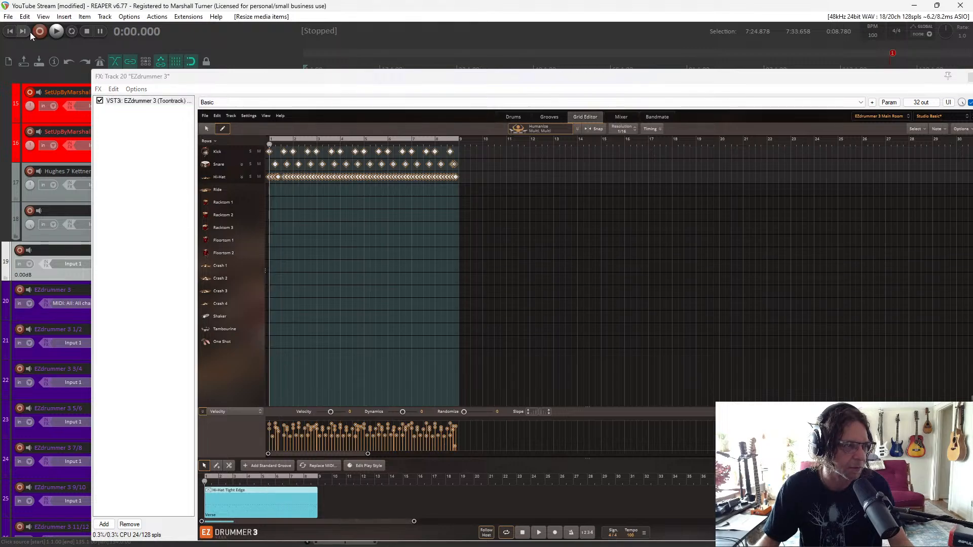
click(58, 35)
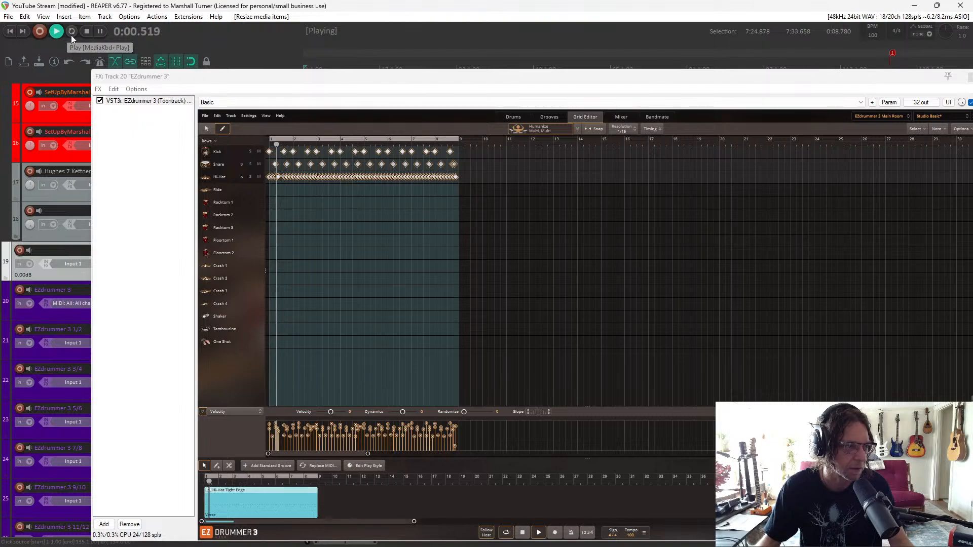
click(87, 31)
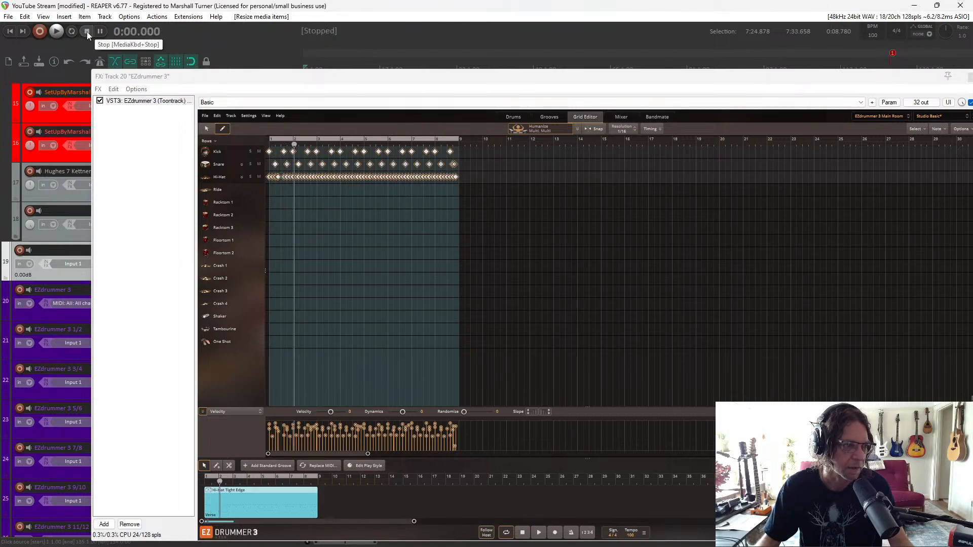
Move the Hi-Hat Tight Edge groove block to start at bar 3 and play the project from the beginning
drag(240, 509, 266, 506)
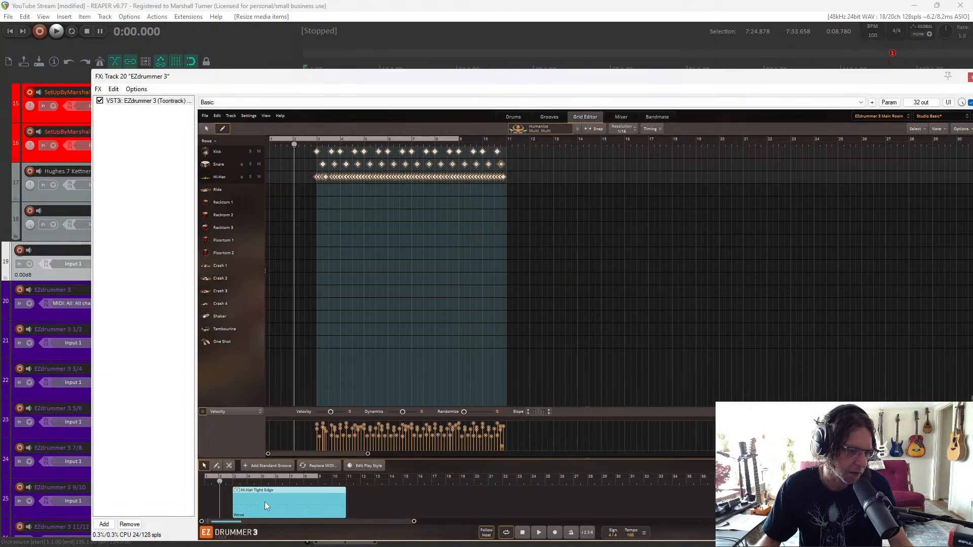
click(11, 33)
click(57, 32)
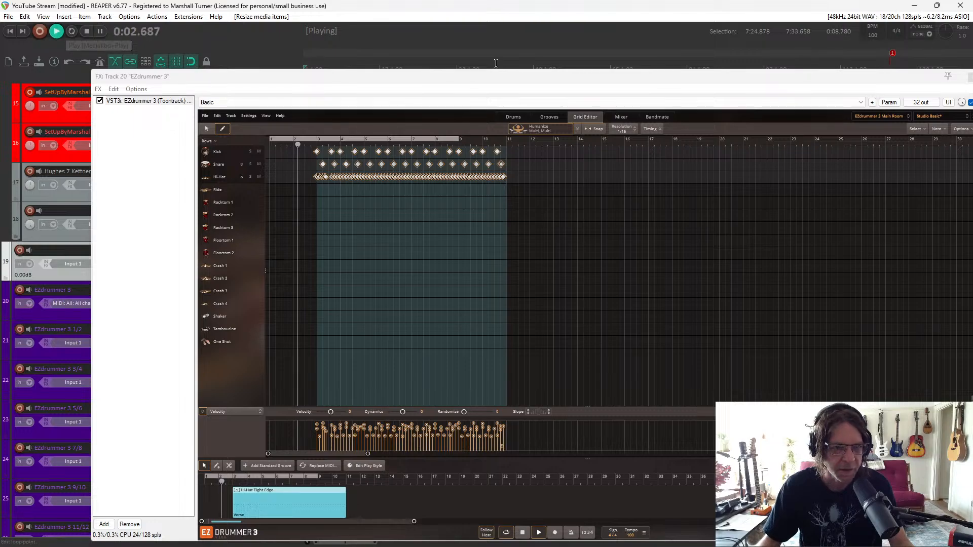
Close the EZdrummer 3 FX window and lower the click track's volume to -23.85 dB while checking its level in playback
drag(593, 81, 489, 97)
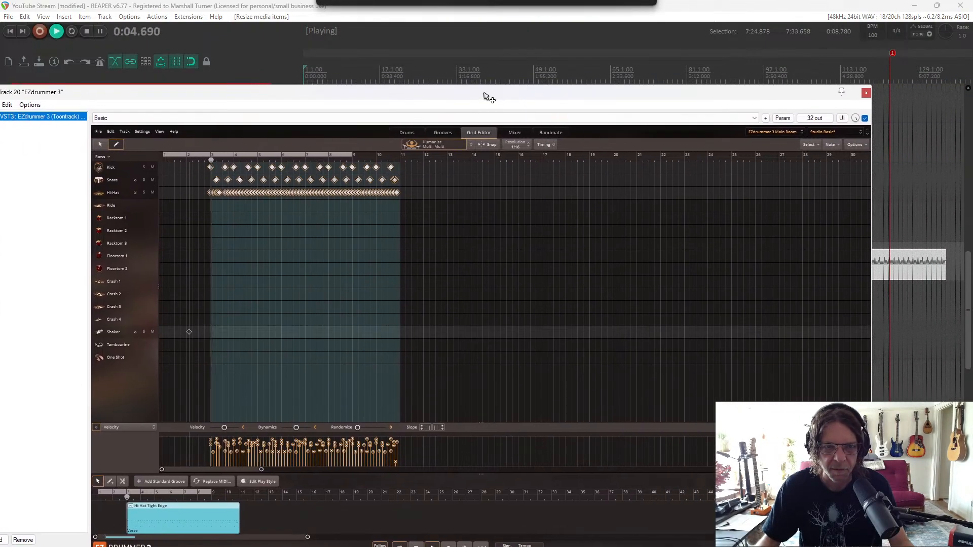
click(867, 93)
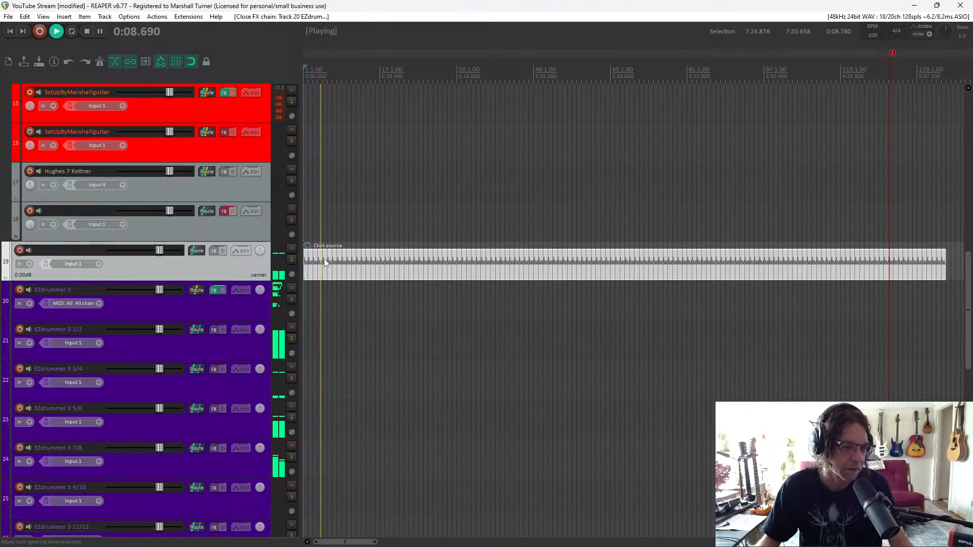
key(space)
drag(149, 253, 141, 252)
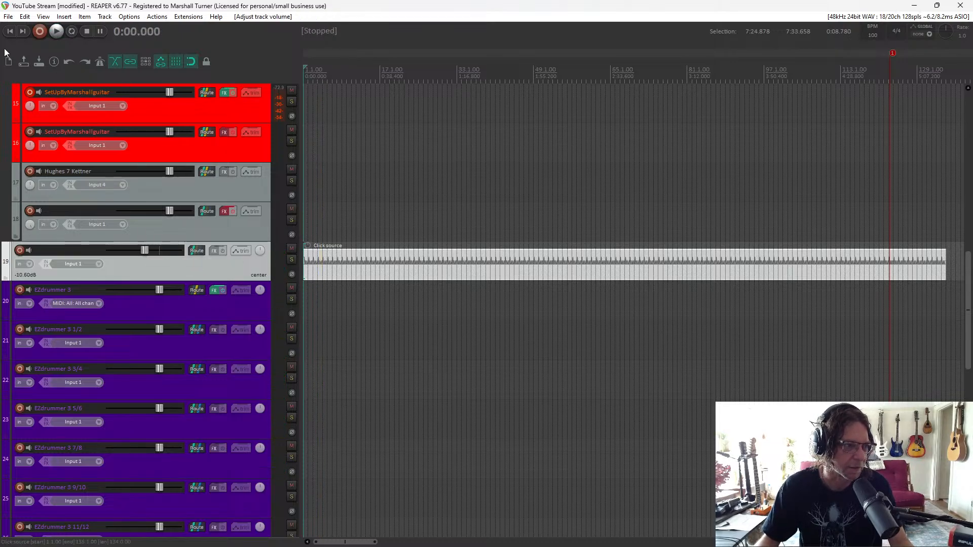
click(51, 32)
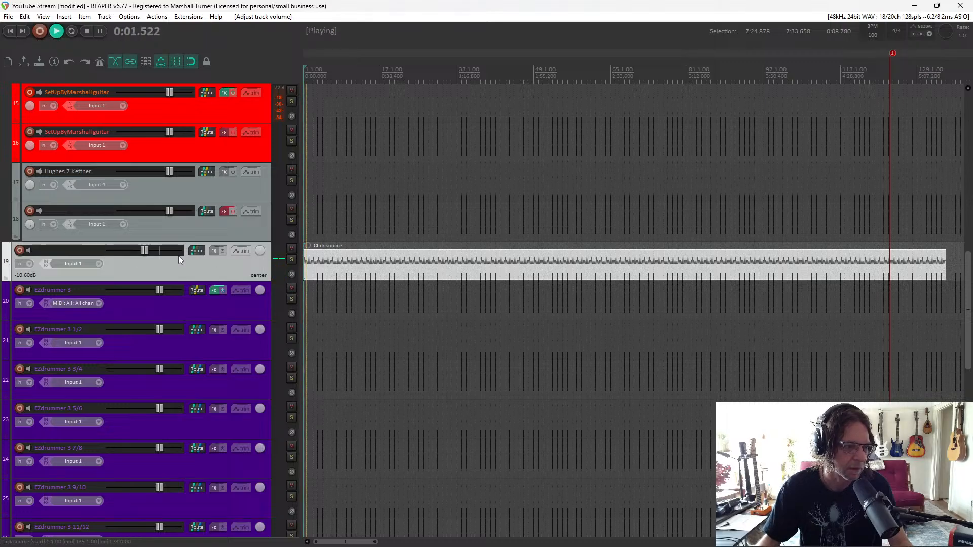
drag(145, 254, 131, 258)
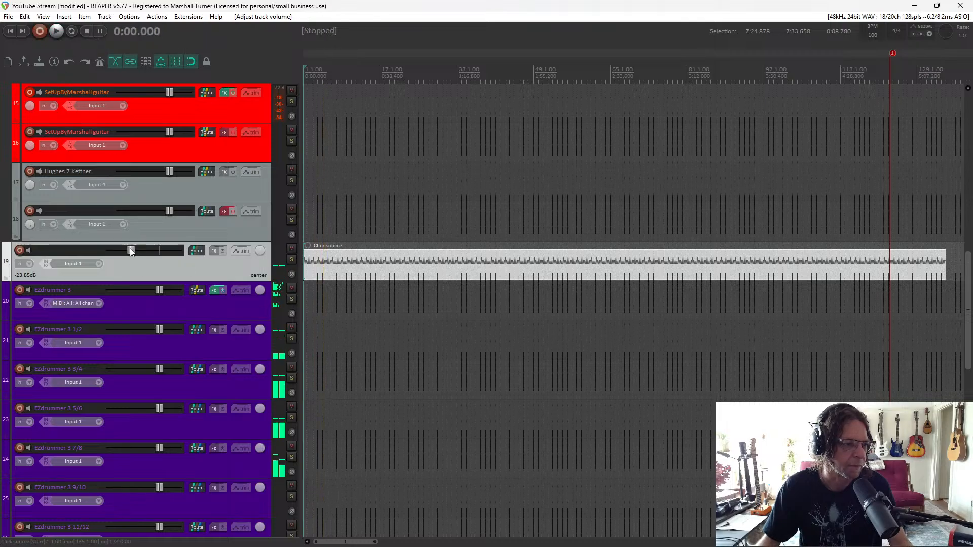
click(86, 31)
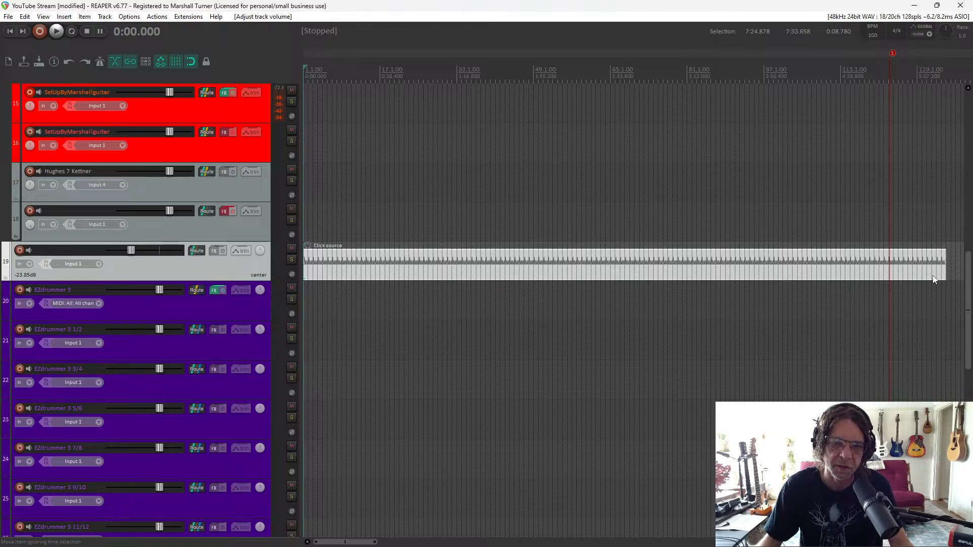
Shorten the click source item on track 19 to the first two bars and play the project from the start
drag(946, 272, 310, 308)
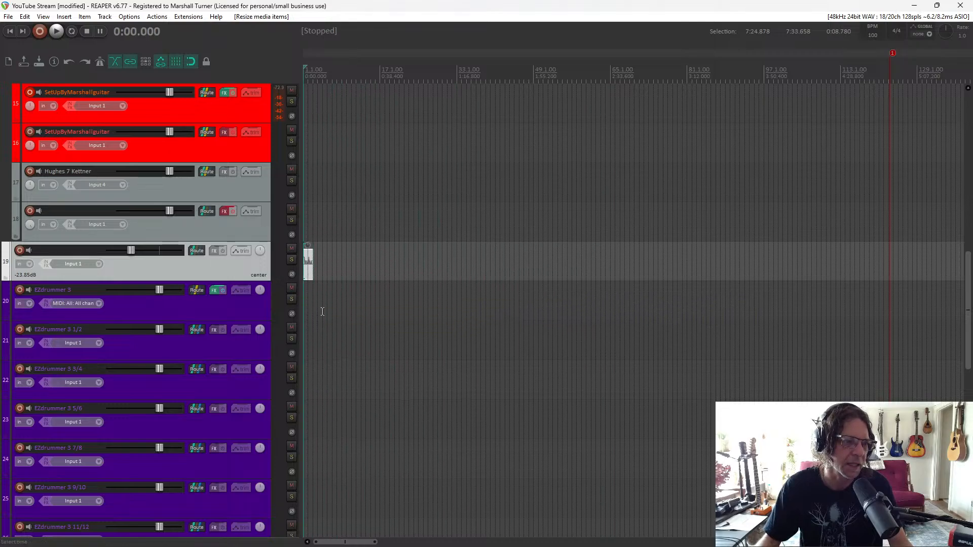
key(space)
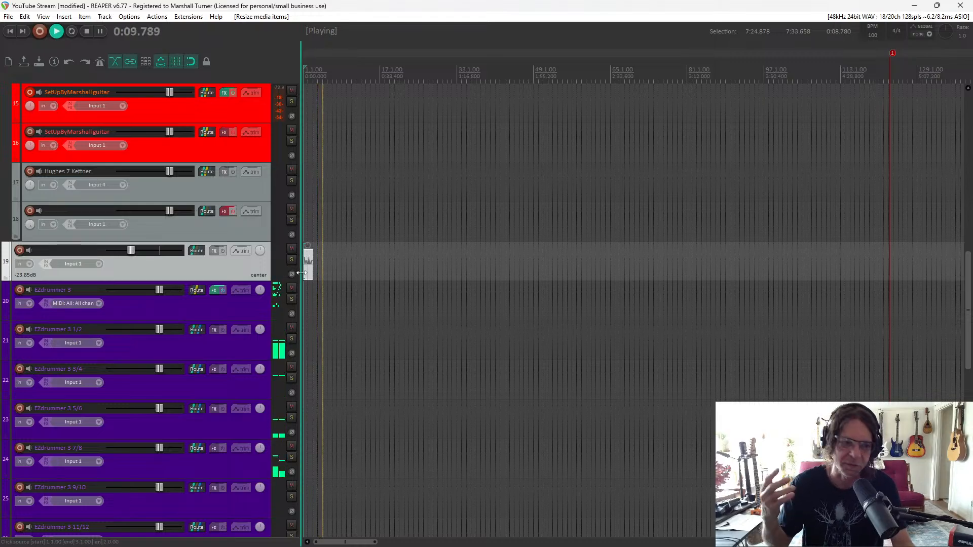
key(space)
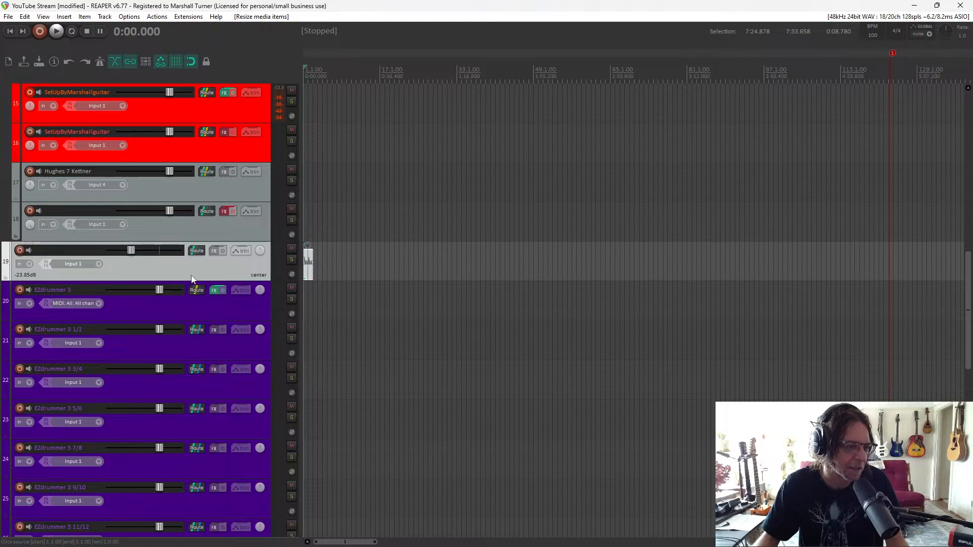
Set the click track's volume to -14.96 dB and enable the metronome, keeping its settings
drag(132, 251, 141, 251)
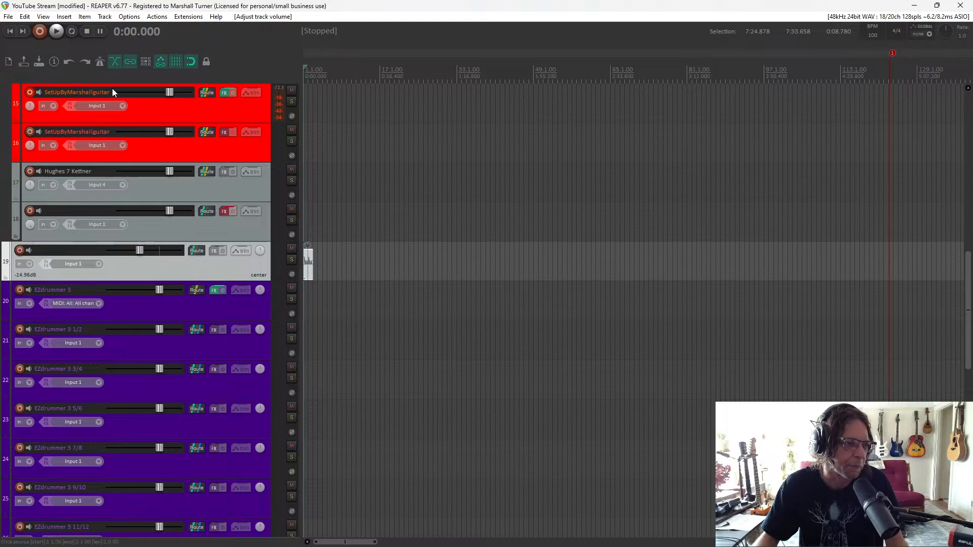
right_click(102, 65)
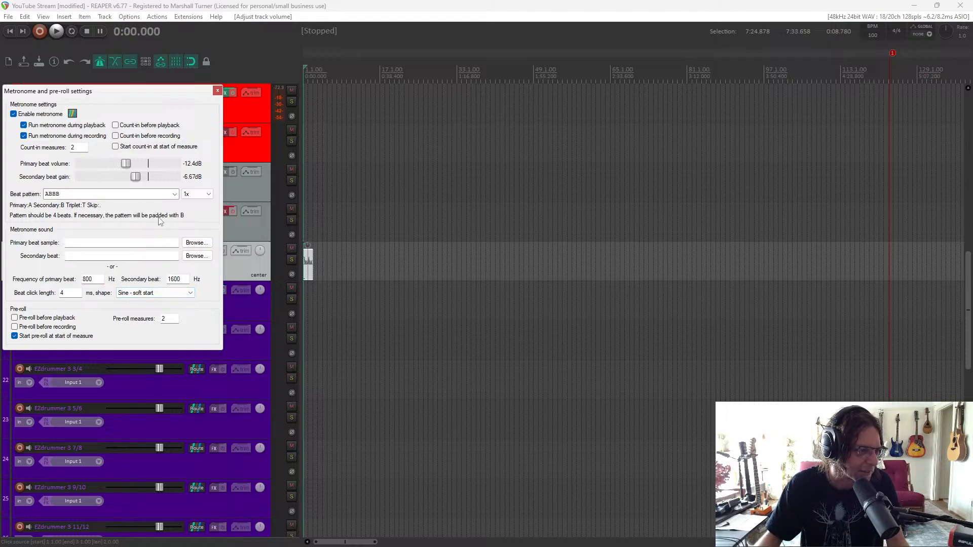
click(217, 91)
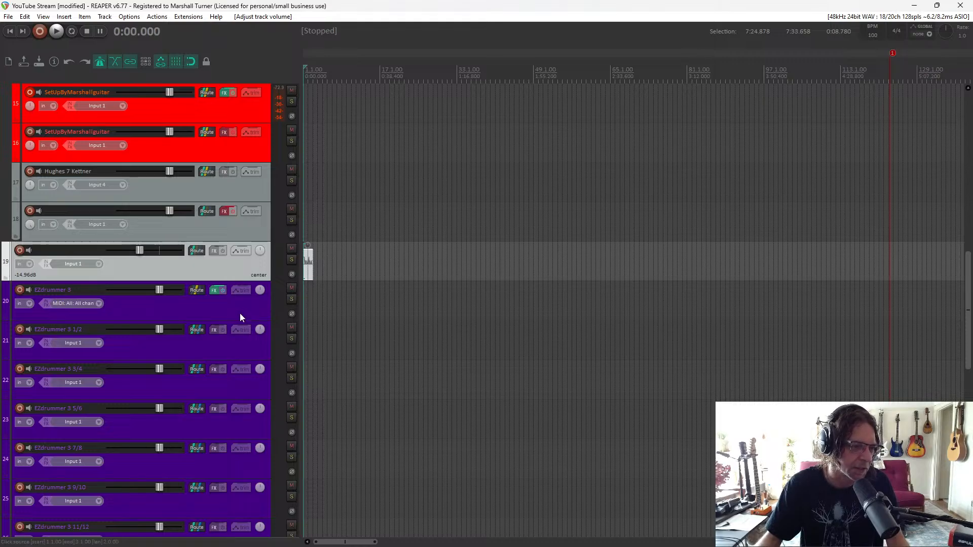
Insert a new track below click track 19, increase its height, and make it a folder containing the EZdrummer 3 tracks
right_click(156, 281)
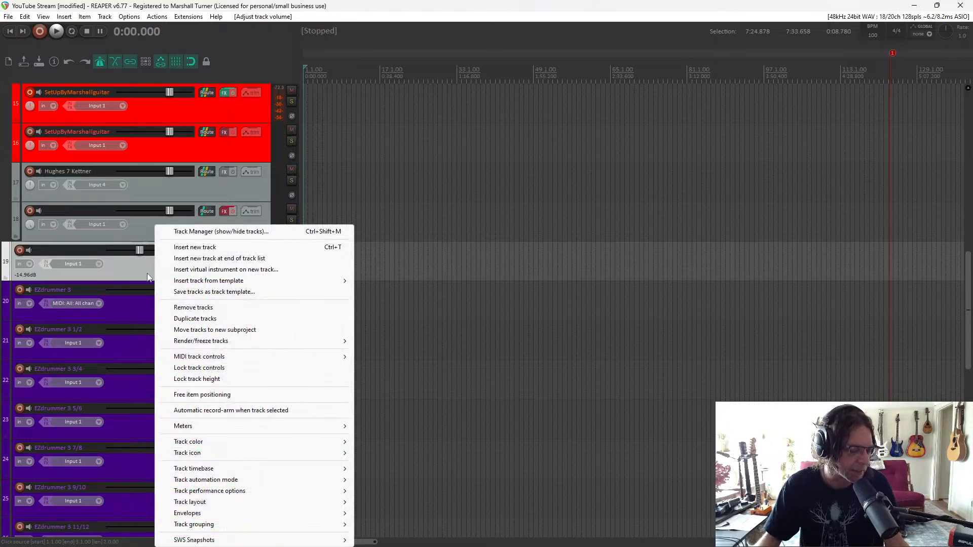
click(234, 248)
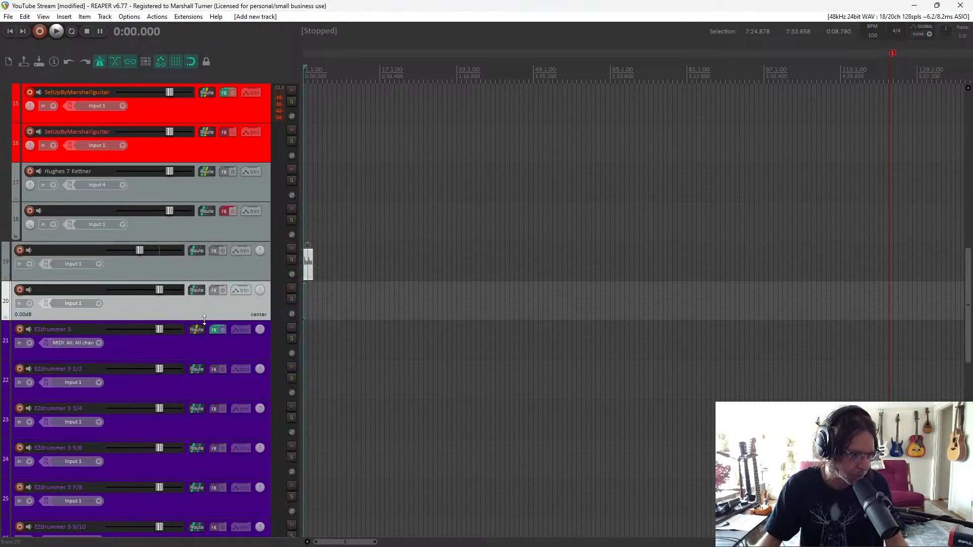
drag(204, 319, 205, 355)
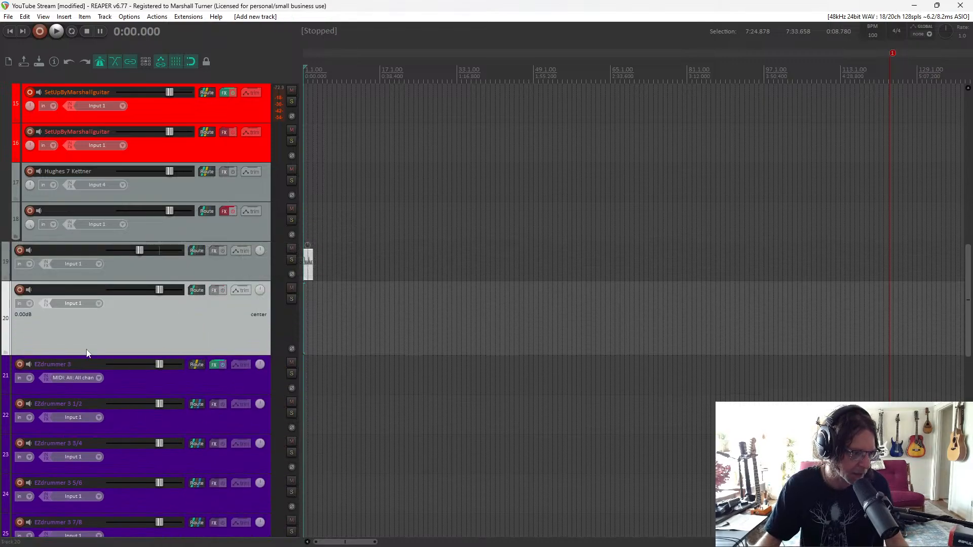
click(6, 352)
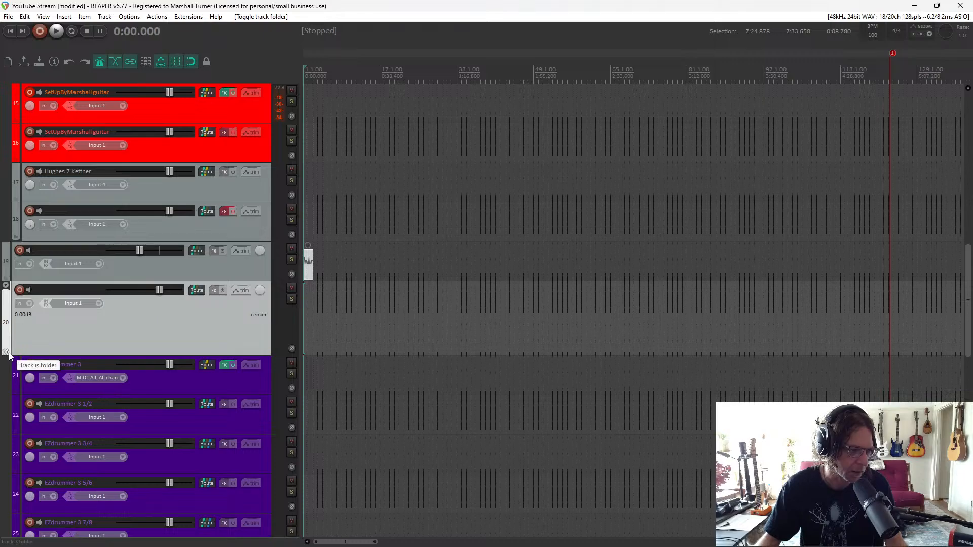
click(7, 353)
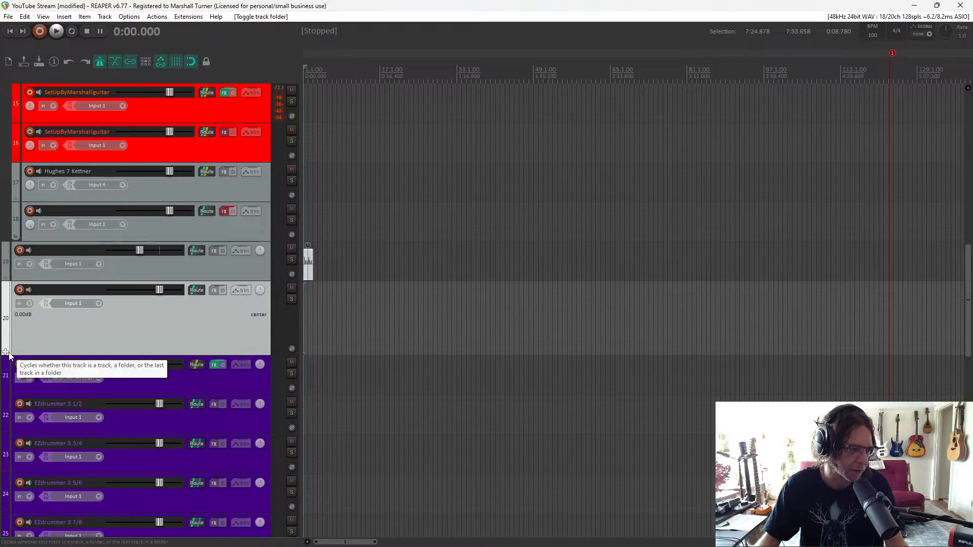
click(6, 354)
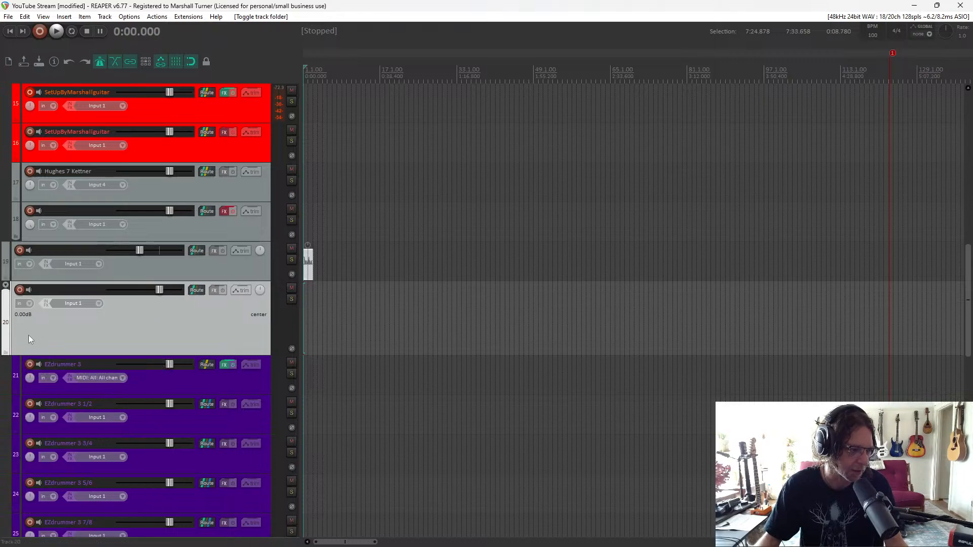
Name the new folder track "drum parent"
double_click(48, 290)
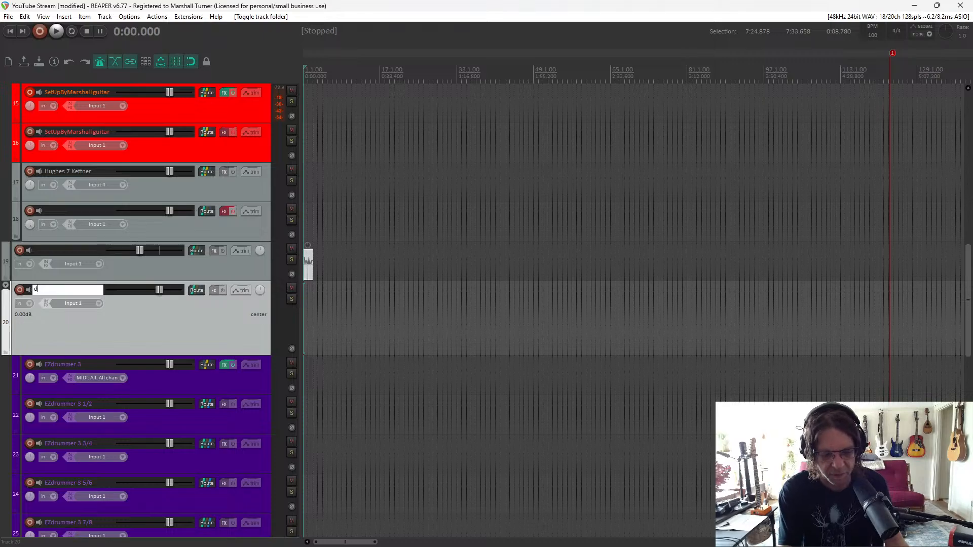
text(drum parent)
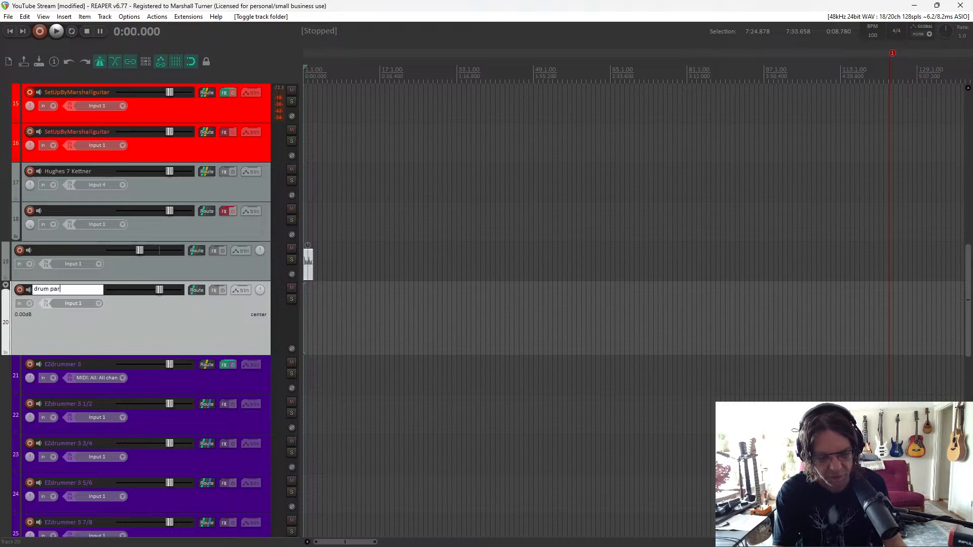
key(Return)
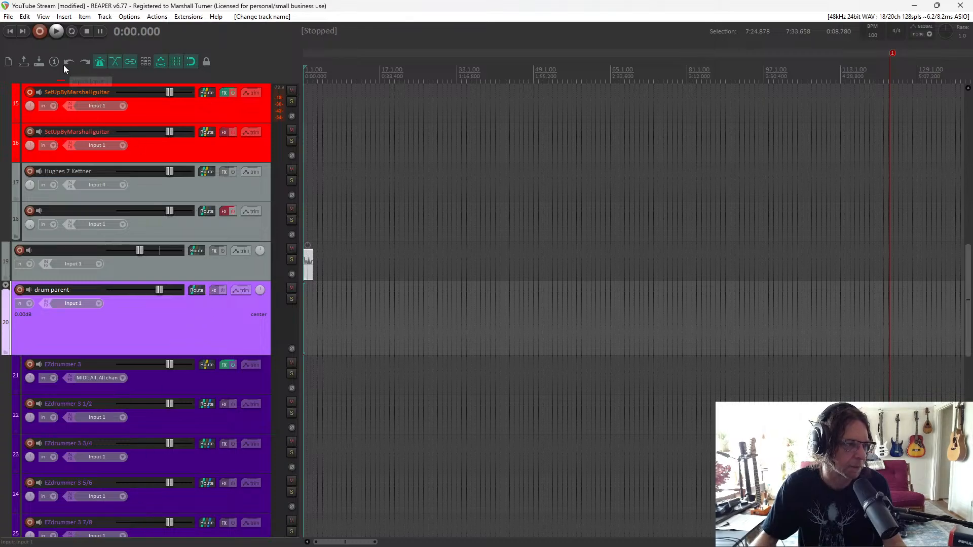
Play the project while muting and unmuting the drum parent and the EZdrummer 3 track to compare their effect on the drums
click(56, 31)
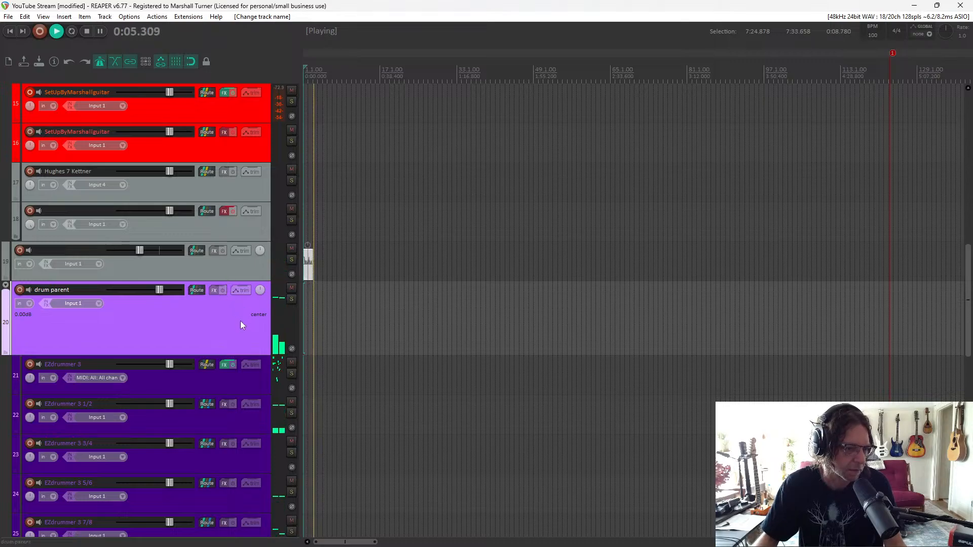
click(293, 291)
click(293, 291)
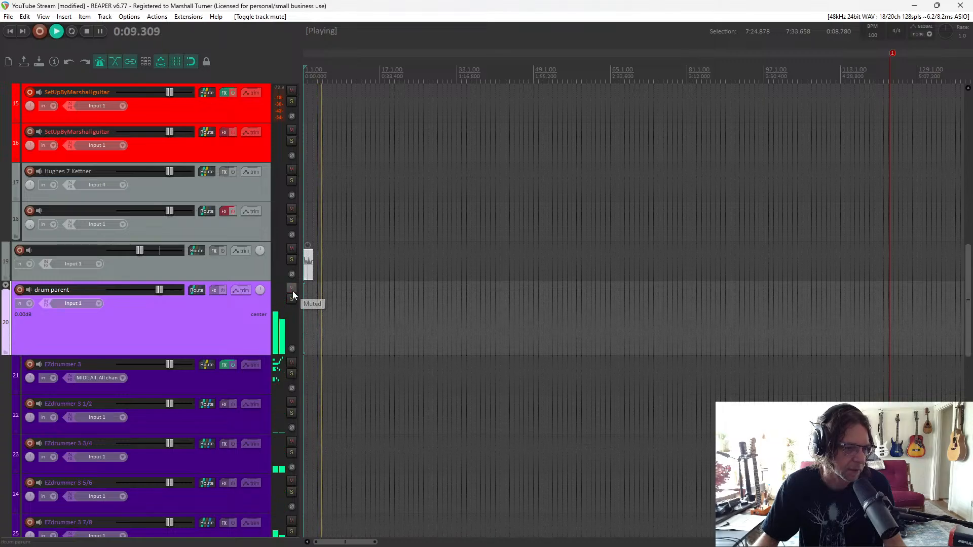
click(292, 364)
click(292, 363)
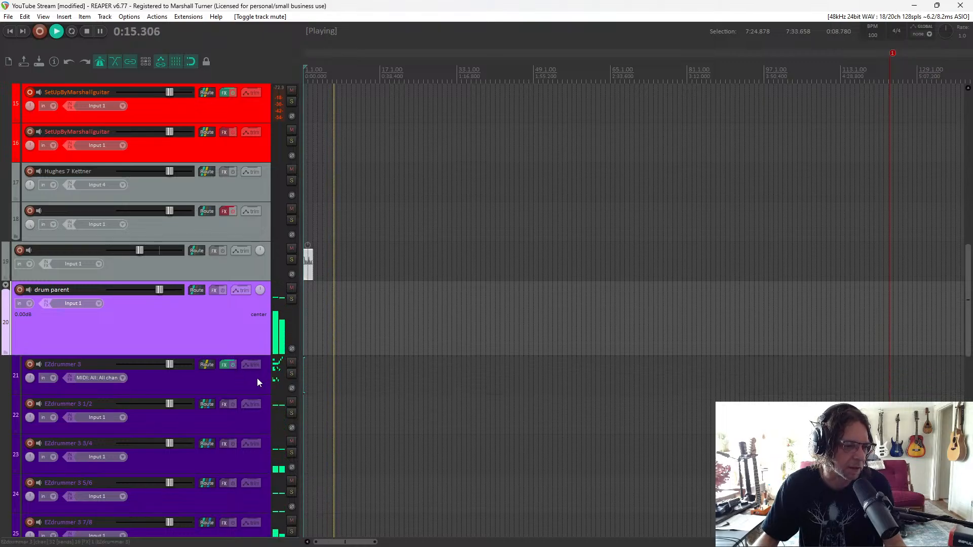
click(292, 364)
click(292, 363)
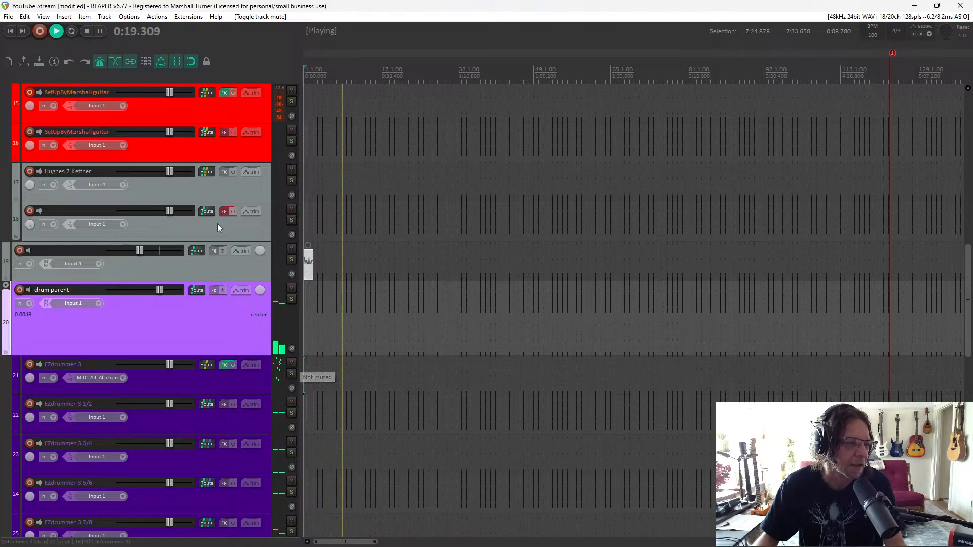
click(87, 32)
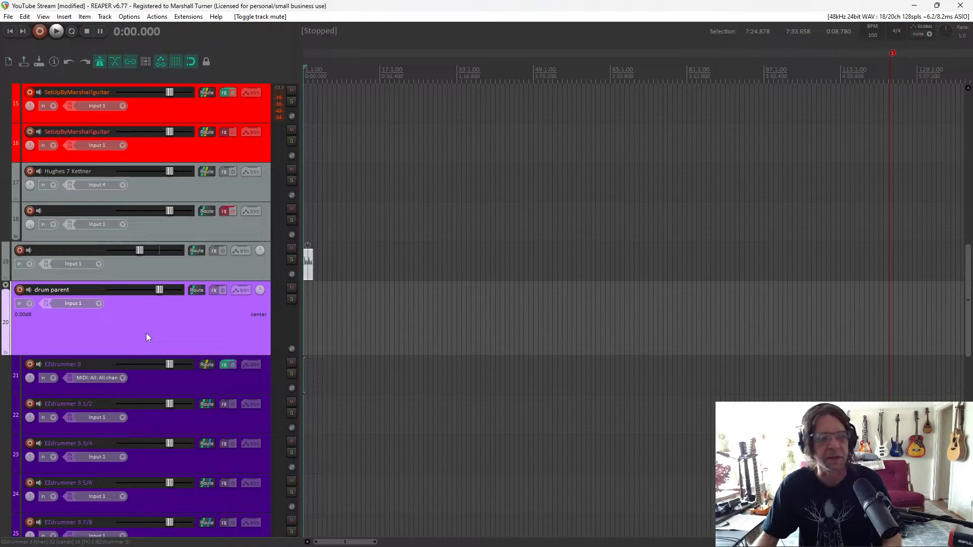
Lower the drum parent's volume to -7.03 dB and reset the EZdrummer 3 track's volume to 0.00 dB after a trial change
drag(163, 287, 152, 291)
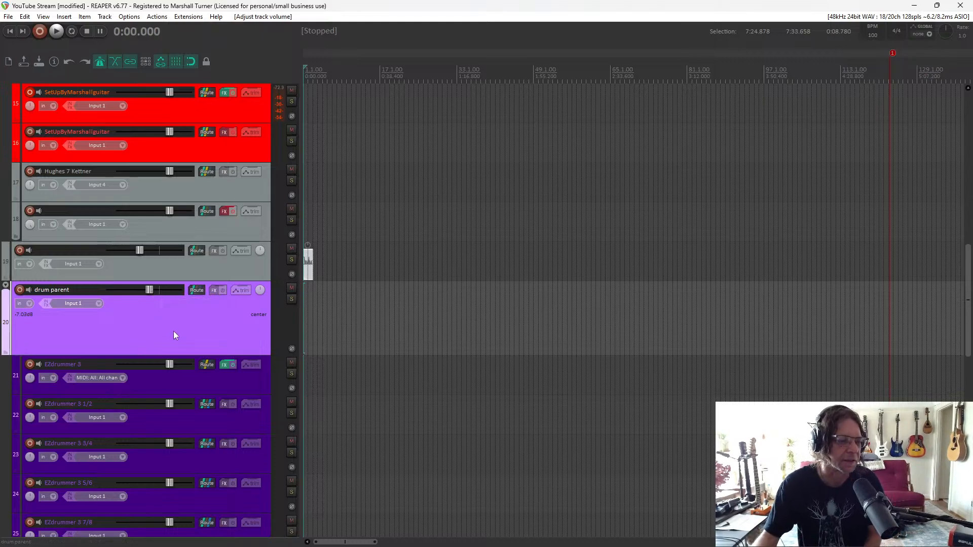
drag(169, 366, 159, 367)
double_click(160, 366)
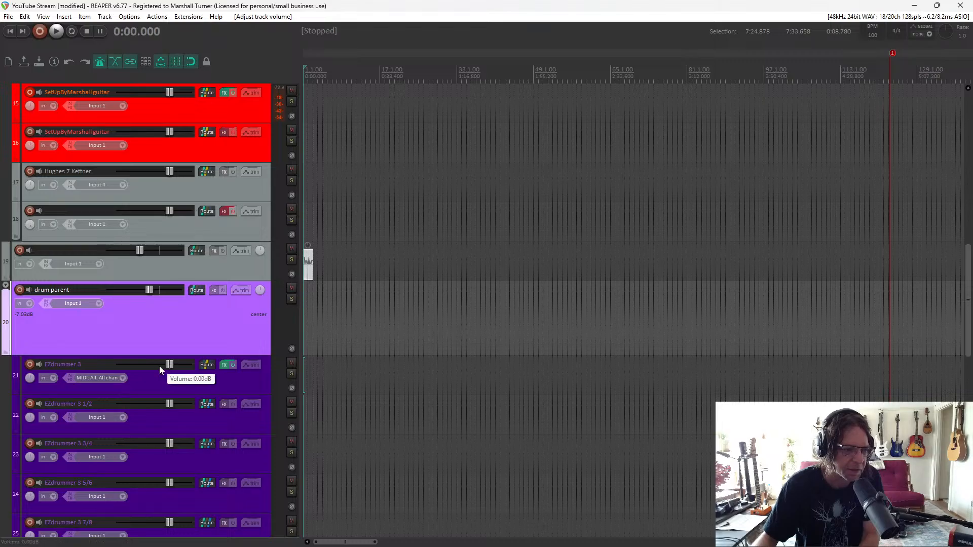
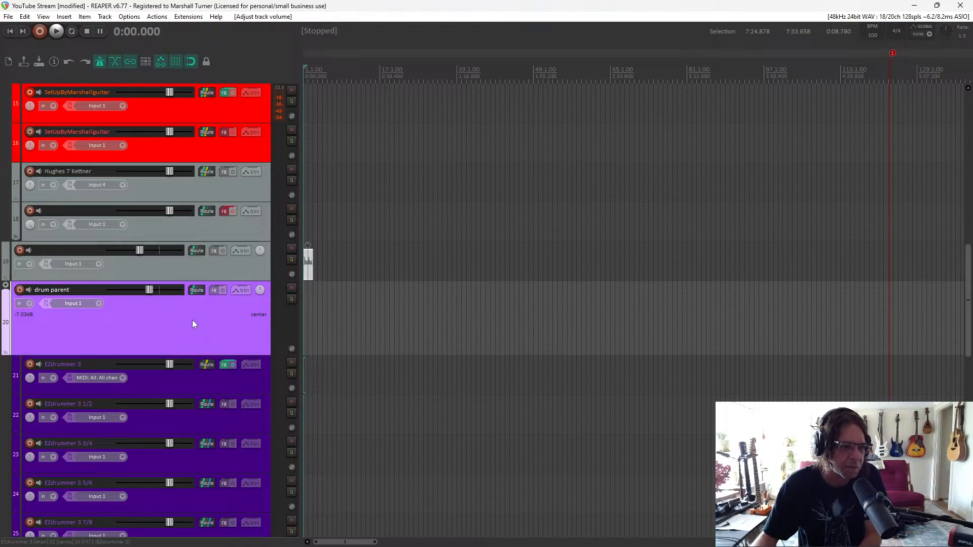
Insert a new track below EZdrummer 3 31/32 and make the 31/32 track the last one in the drum parent folder
scroll(192, 320, down, 3)
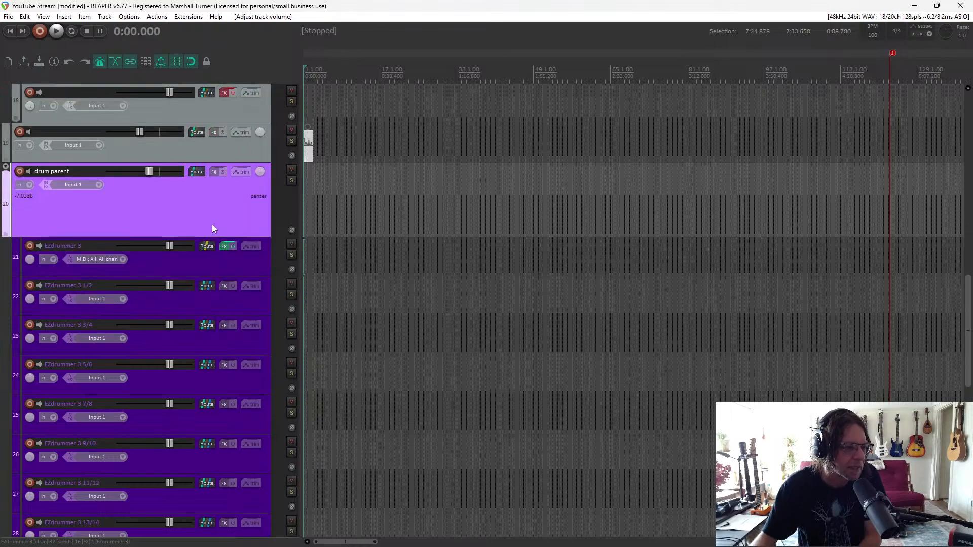
scroll(212, 229, down, 9)
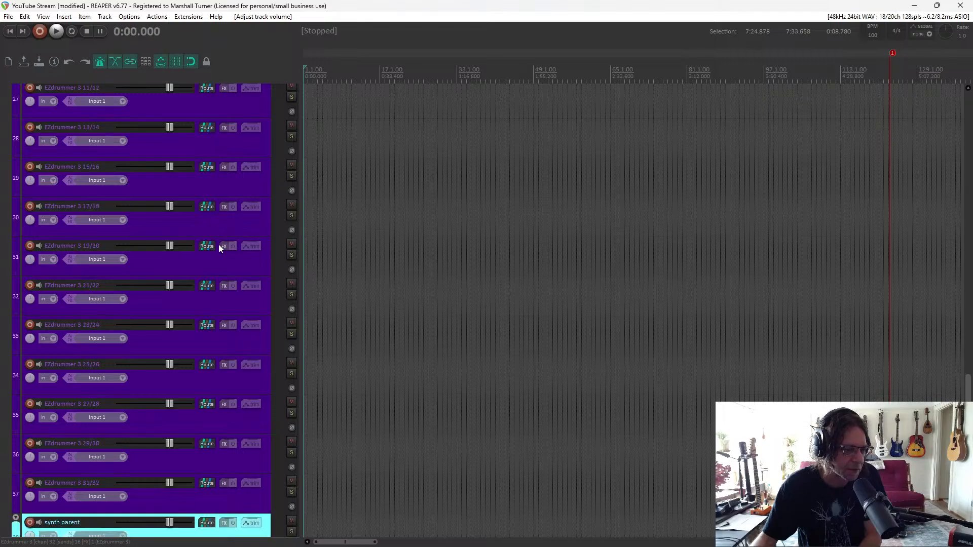
scroll(219, 248, down, 2)
click(197, 423)
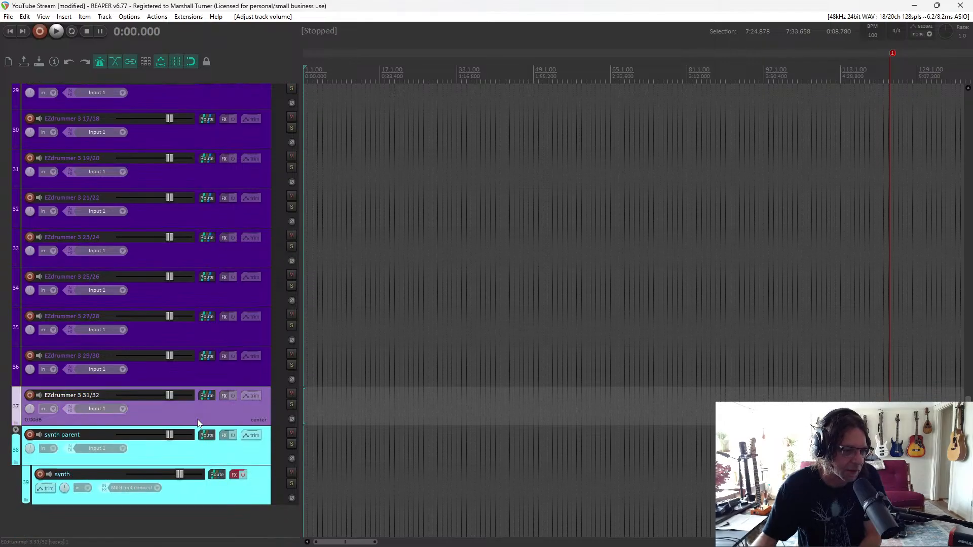
right_click(198, 423)
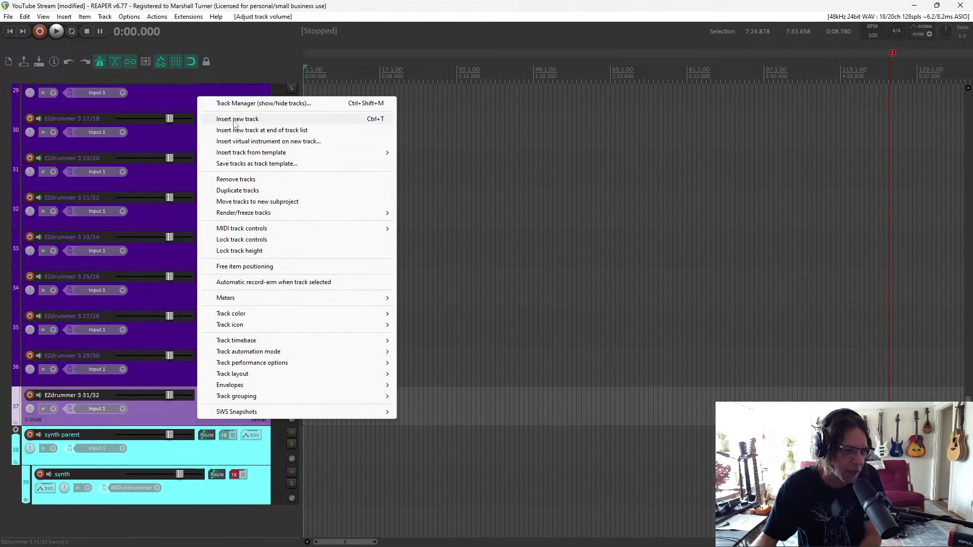
click(236, 120)
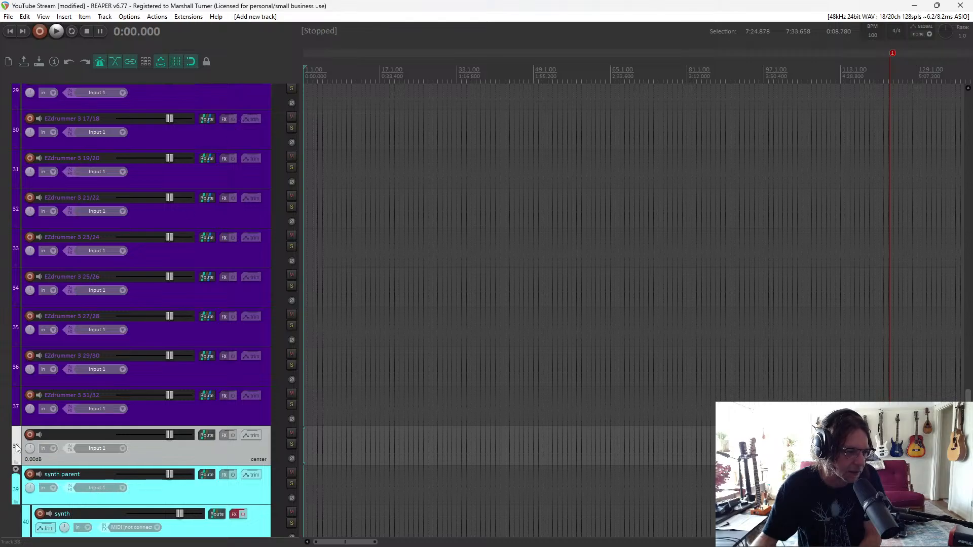
click(15, 423)
click(14, 424)
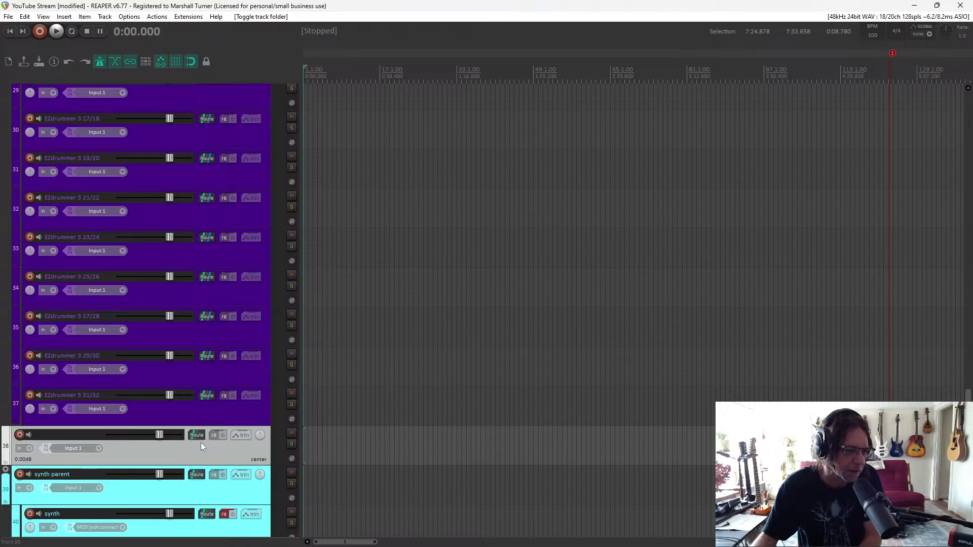
Examine the receive routing of the EZdrummer 3 31/32 track
click(202, 397)
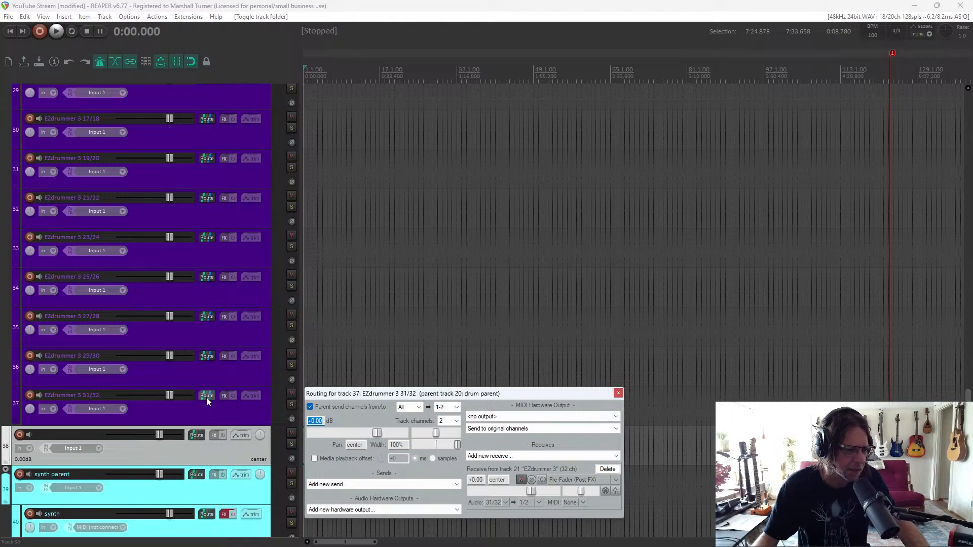
scroll(215, 349, up, 10)
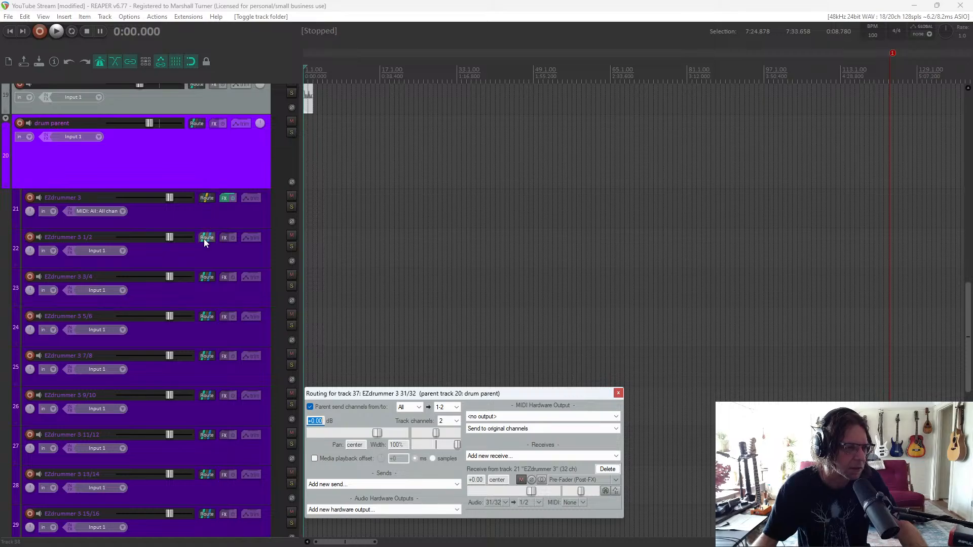
mouse_move(211, 227)
mouse_down()
mouse_move(211, 273)
mouse_move(205, 224)
mouse_up()
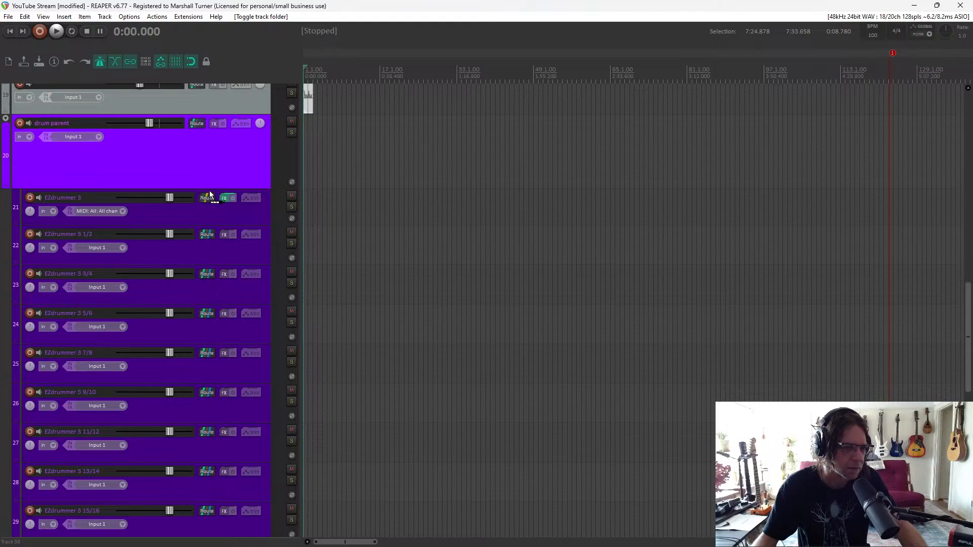
drag(206, 204, 205, 203)
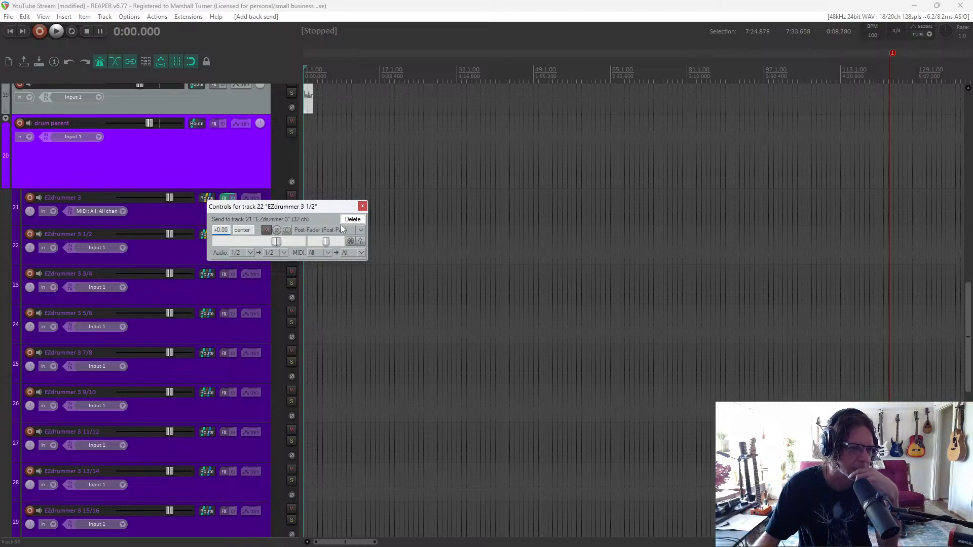
click(352, 219)
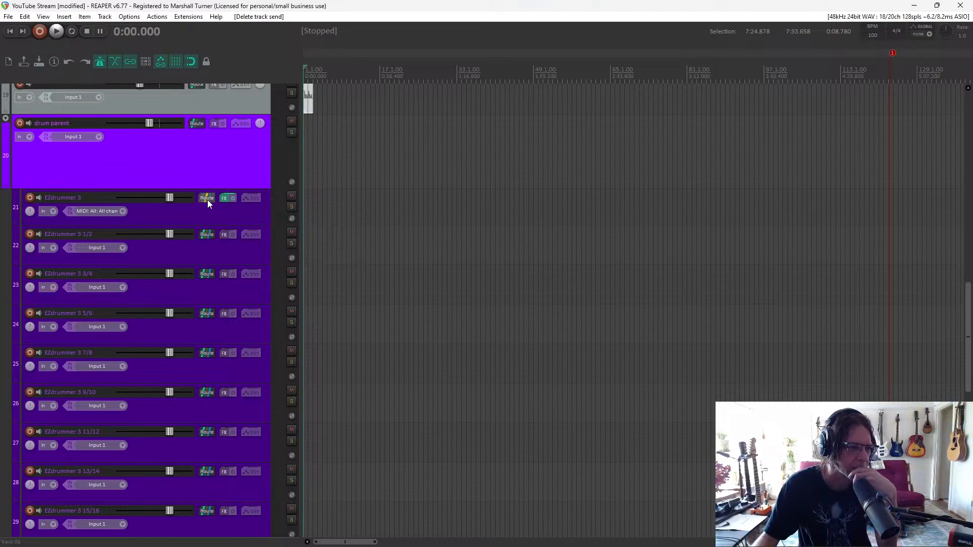
Examine the receive routing of the EZdrummer 3 1/2 track and look over the remaining drum output tracks
click(205, 238)
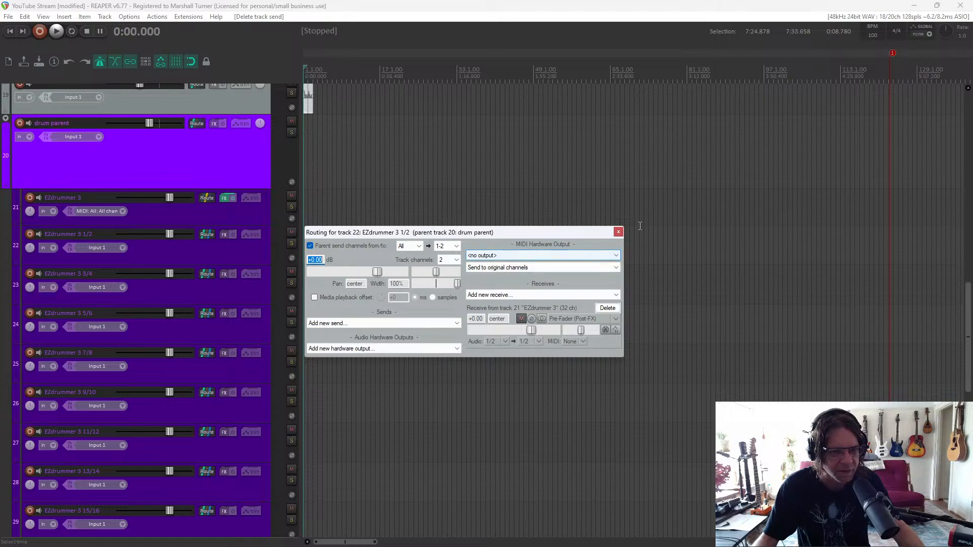
click(618, 232)
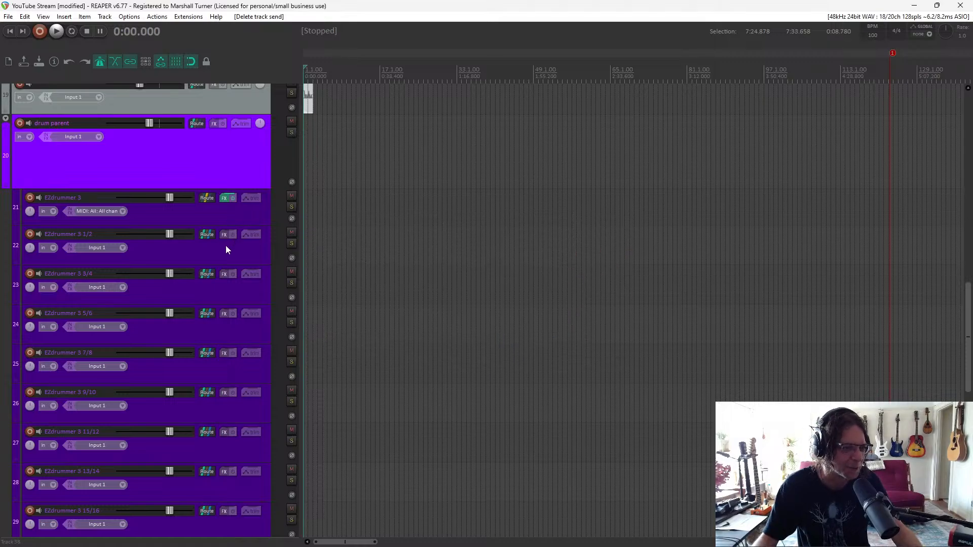
scroll(226, 247, down, 5)
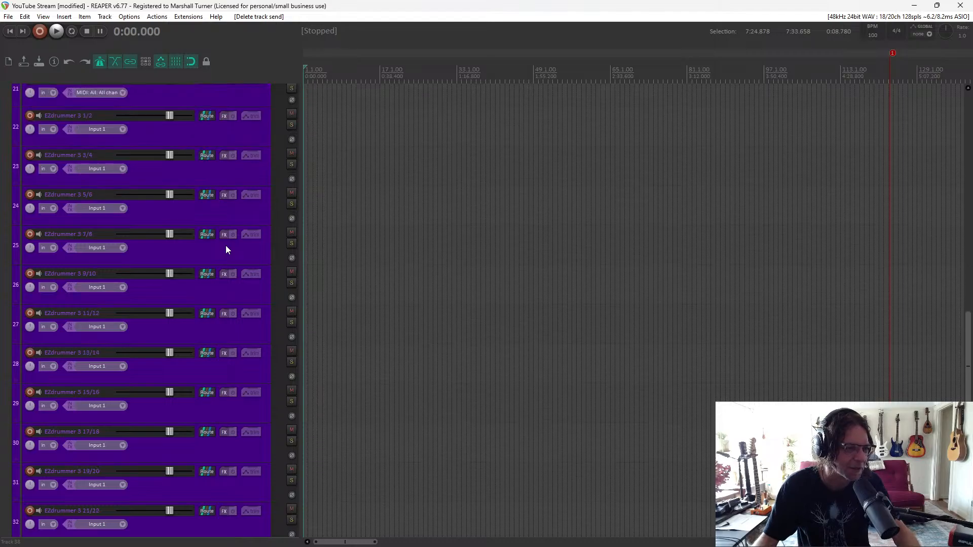
scroll(226, 246, down, 7)
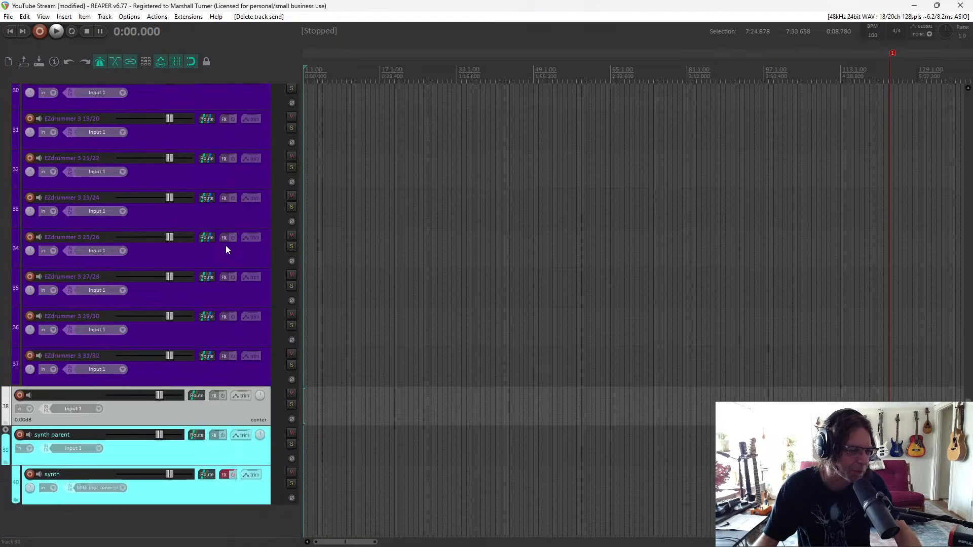
scroll(226, 247, up, 6)
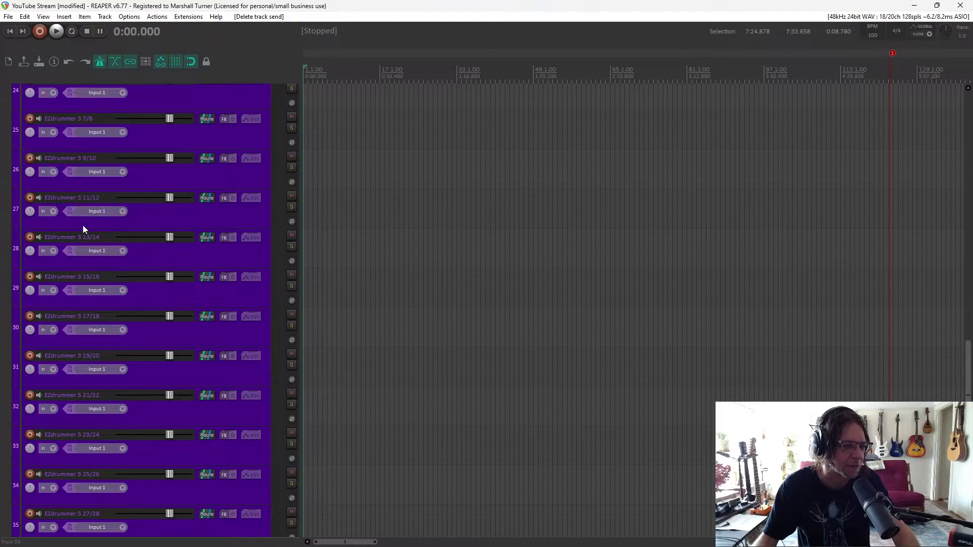
scroll(78, 235, down, 5)
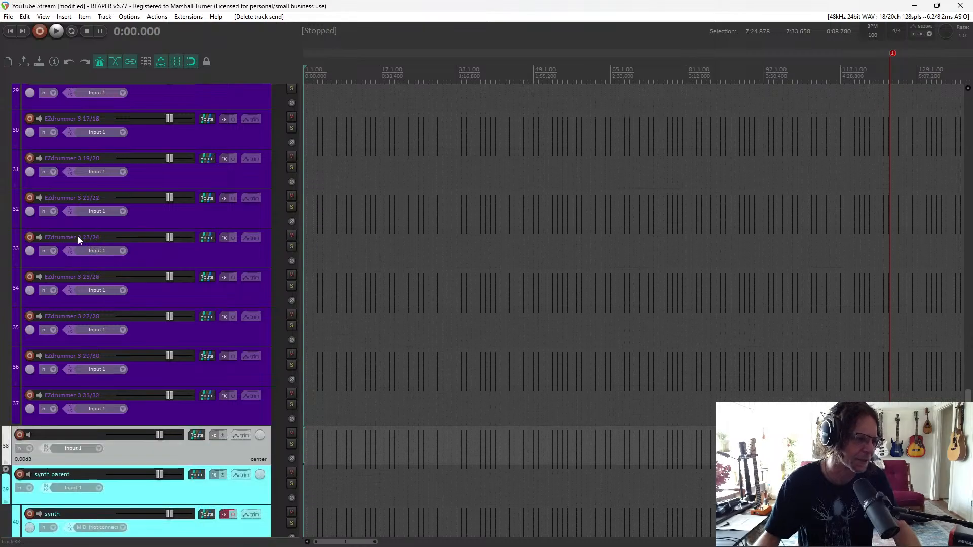
scroll(78, 235, down, 1)
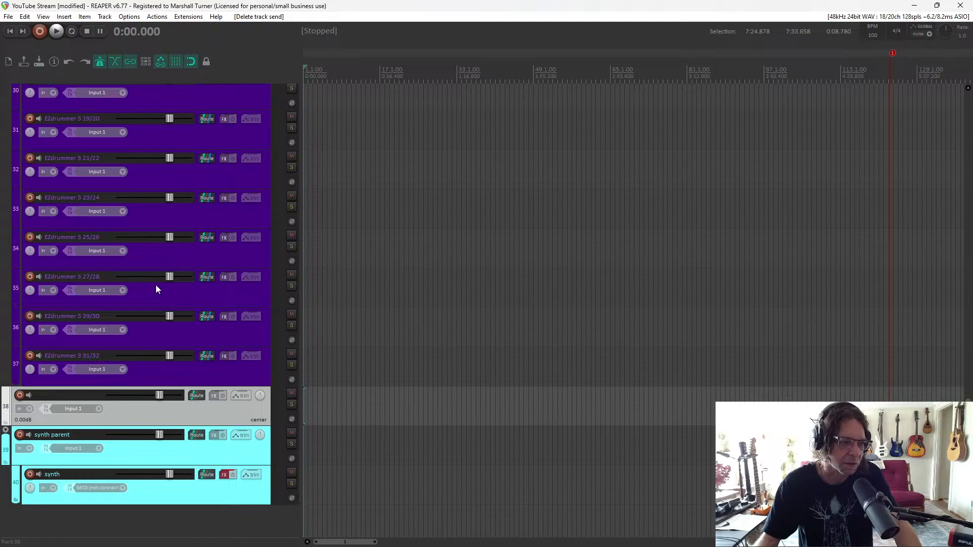
Add the VST ReaComp compressor to the unnamed track below EZdrummer 3 31/32 and check that track's routing
click(215, 396)
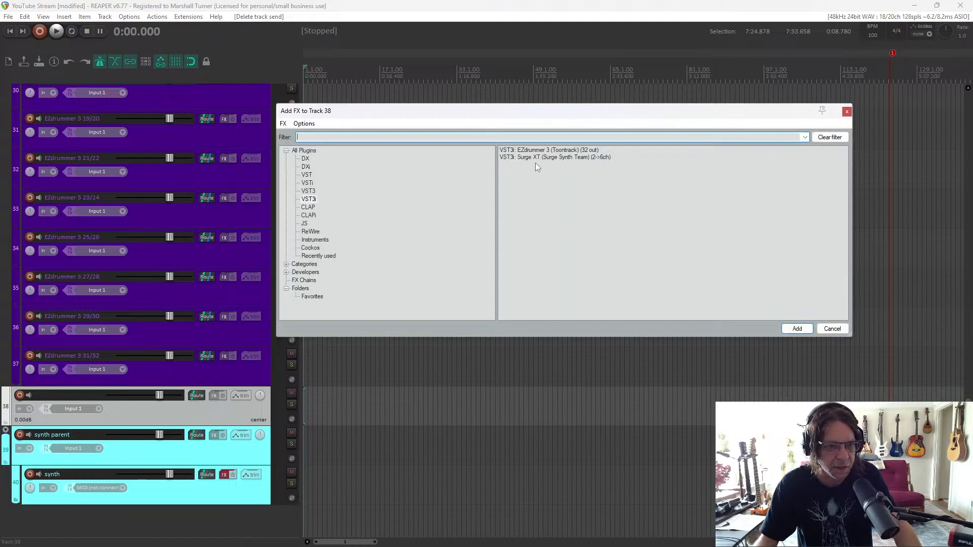
click(308, 174)
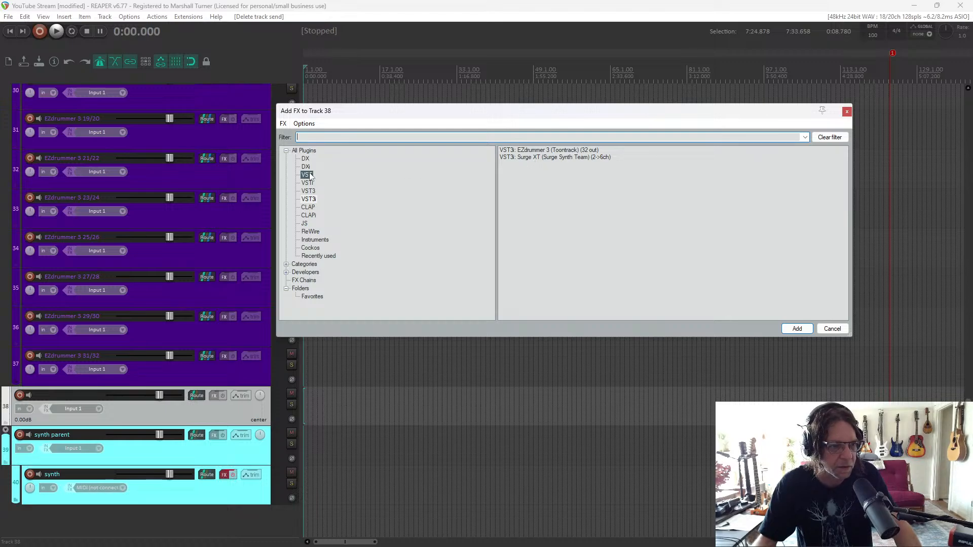
double_click(533, 178)
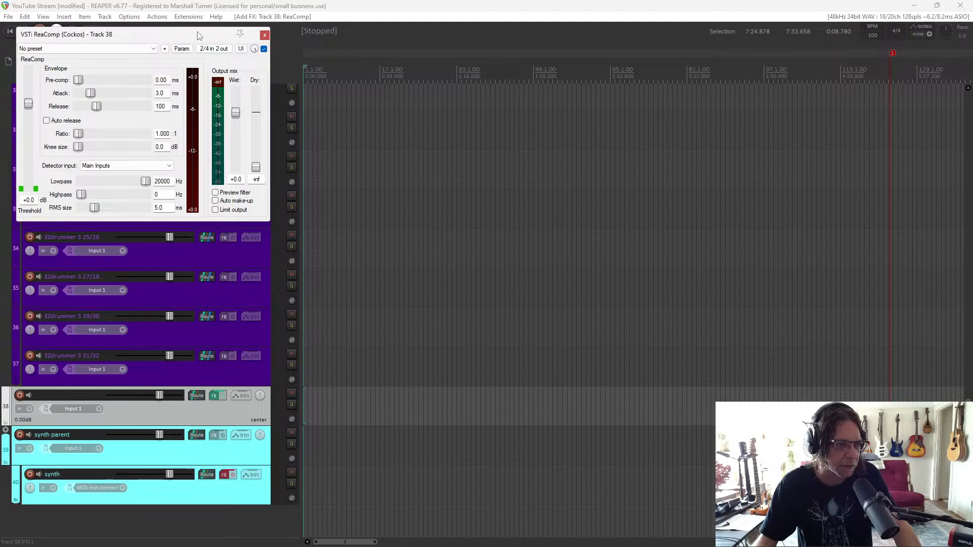
click(196, 397)
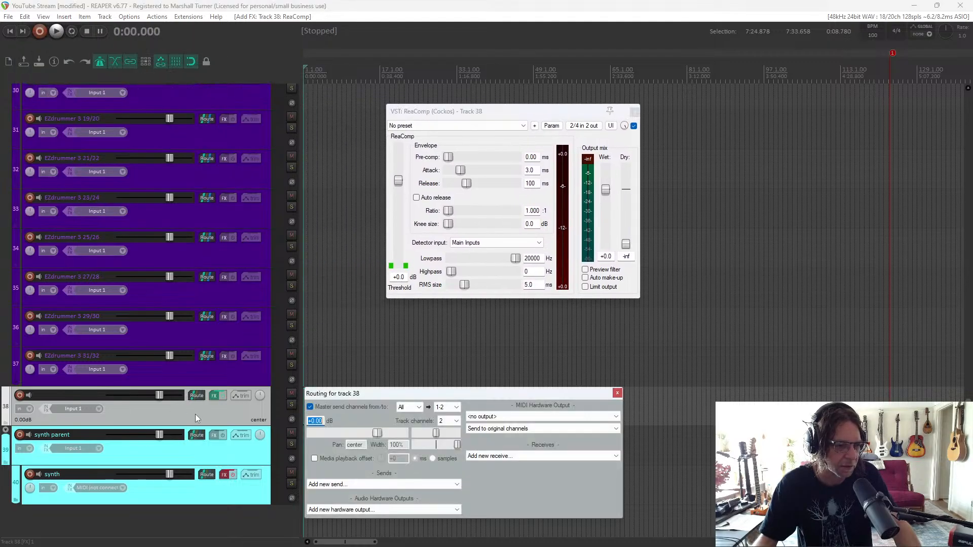
click(617, 393)
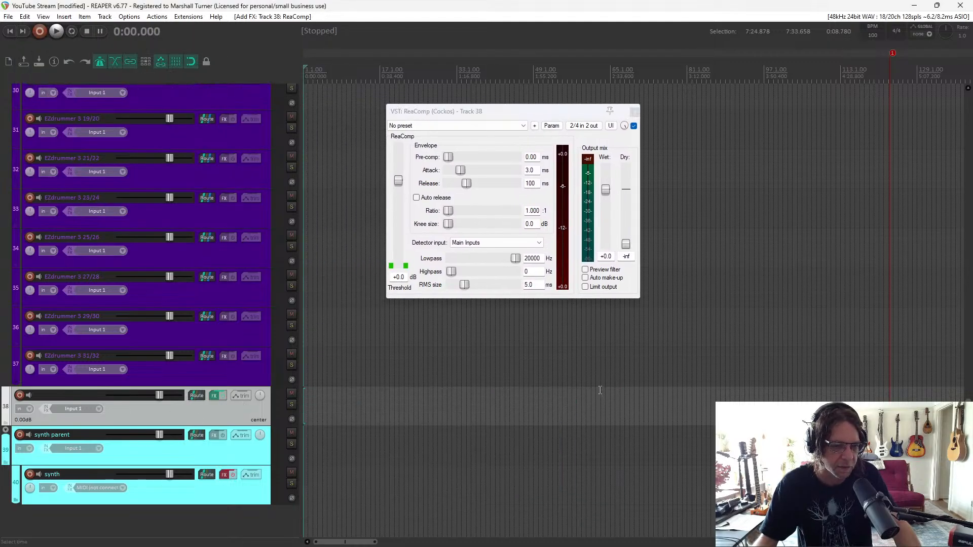
Name the ReaComp track "compressor"
double_click(69, 391)
text(compr)
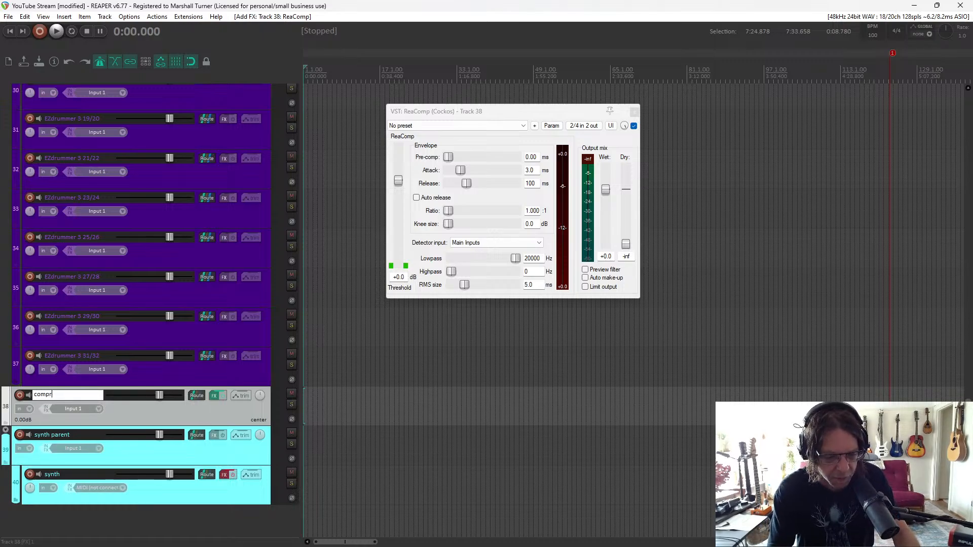
text(essor)
key(Return)
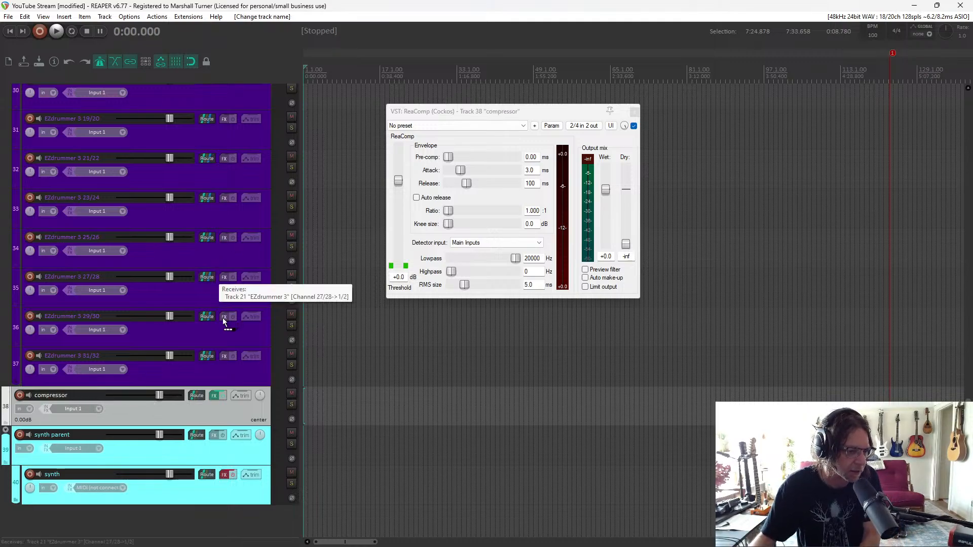
Create a send from EZdrummer 3 27/28 to the compressor track's channels 3/4 and make it Pre-Fader (Post-FX)
drag(481, 249, 484, 249)
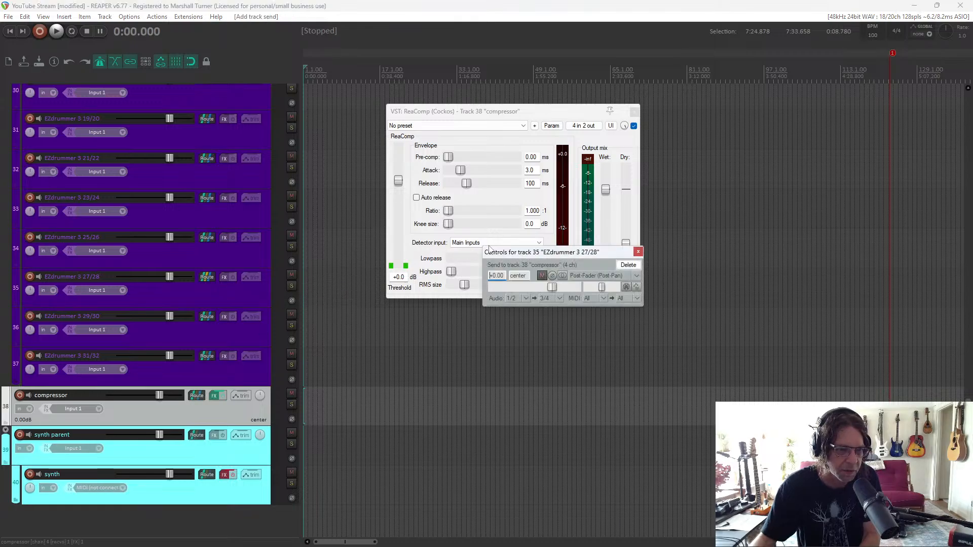
click(626, 275)
click(624, 300)
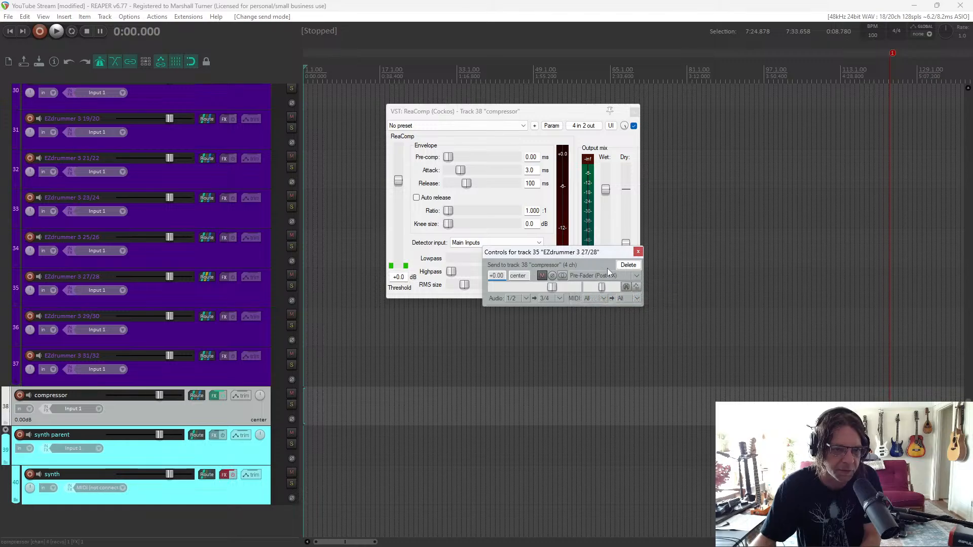
Set ReaComp's ratio to 48:1 and its threshold to -24.2 dB
click(467, 214)
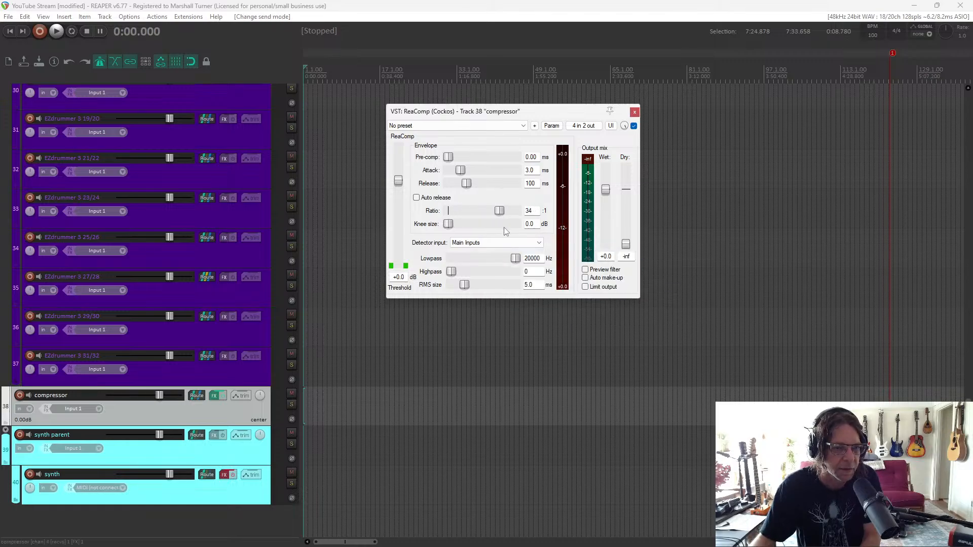
drag(504, 227, 508, 231)
drag(401, 179, 405, 228)
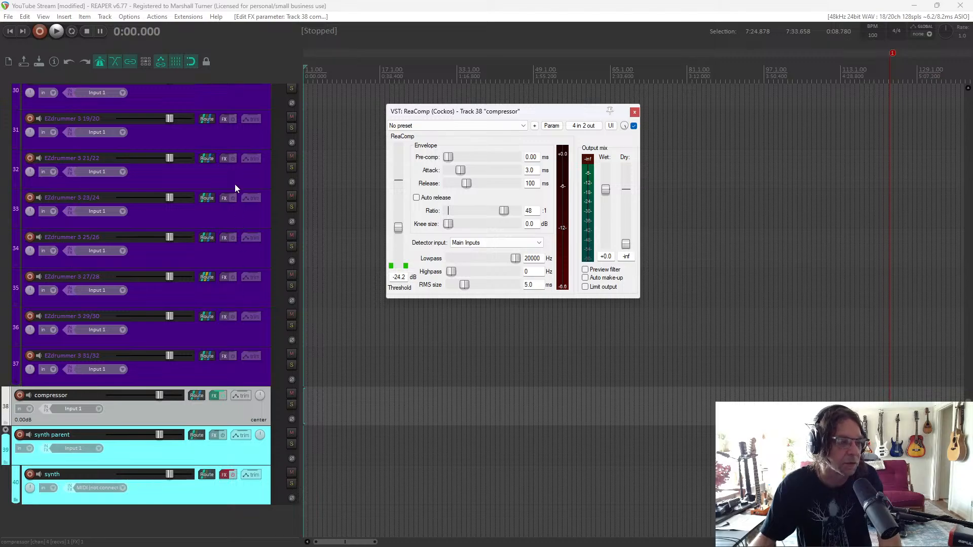
Create a send from EZdrummer 3 3/4 to the compressor track's channels 3/4 and make it Pre-Fader (Post-FX)
scroll(233, 184, up, 5)
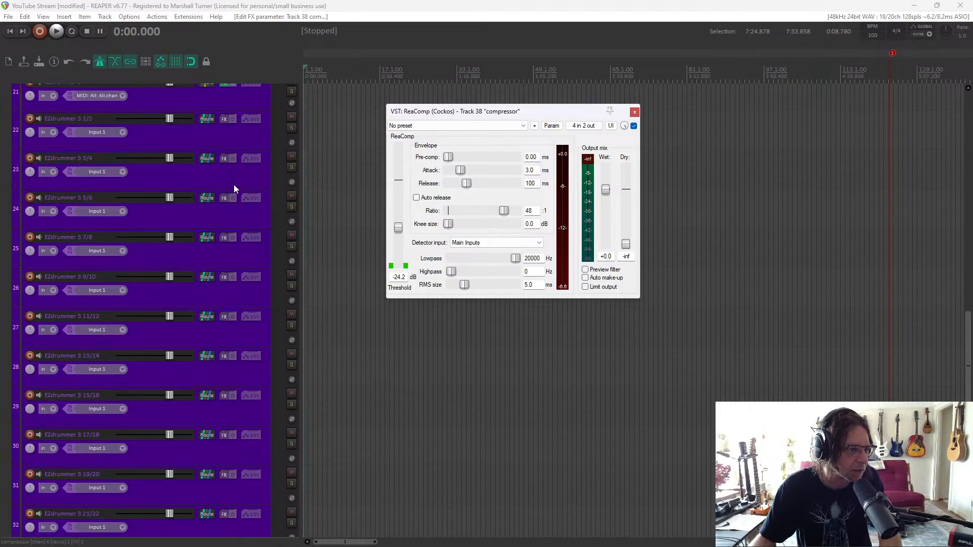
scroll(233, 185, up, 1)
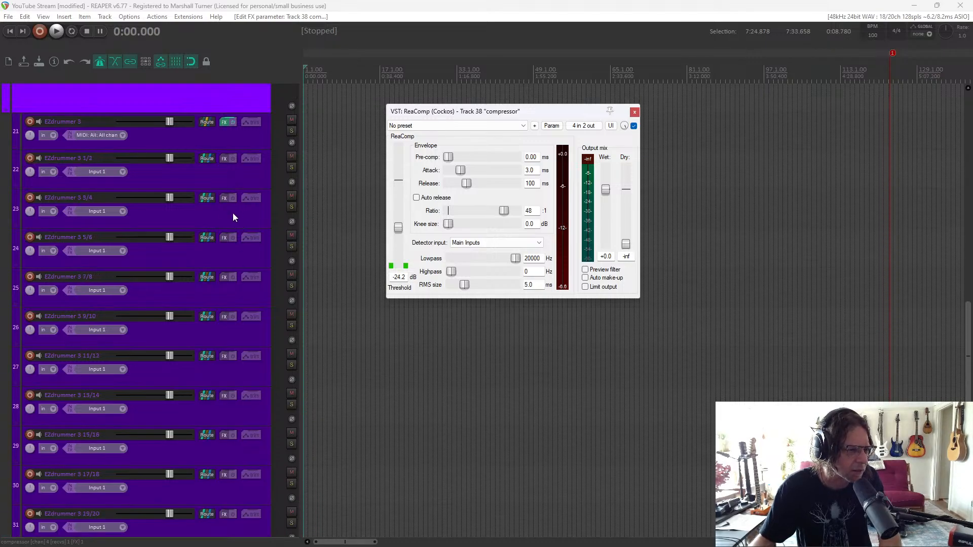
click(212, 197)
drag(212, 196, 480, 234)
click(612, 259)
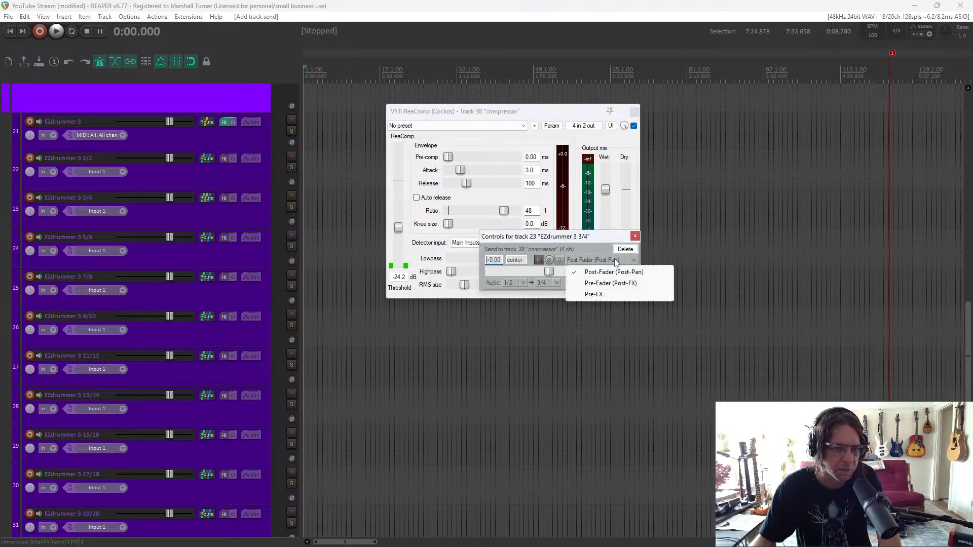
click(604, 282)
click(601, 257)
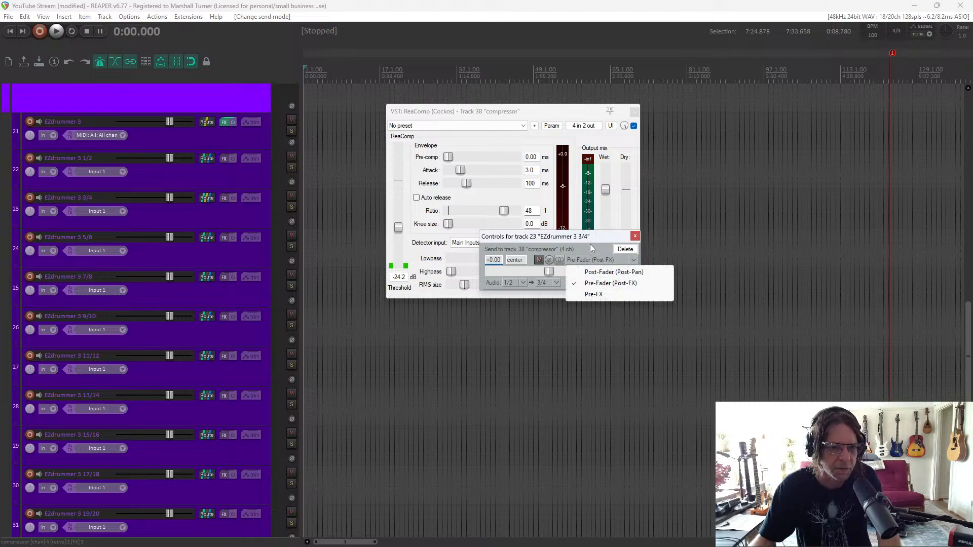
click(590, 237)
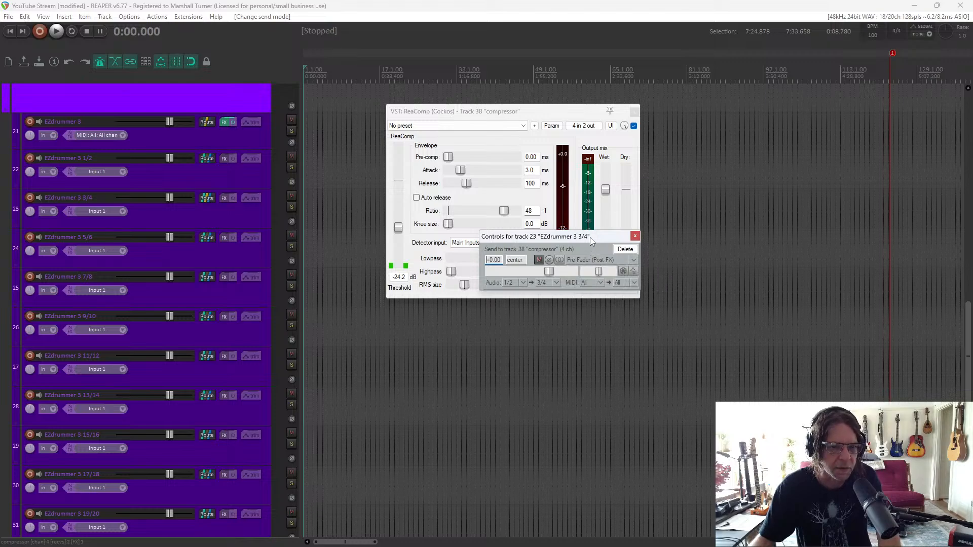
click(635, 236)
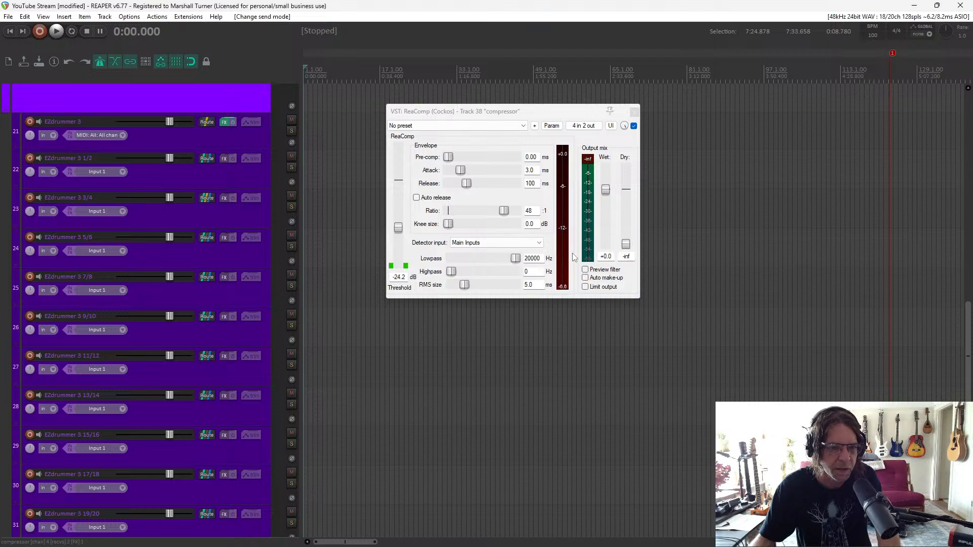
Set ReaComp's detector input to Auxiliary Inputs and lower its threshold to about -43.1 dB while playing the drums
click(497, 244)
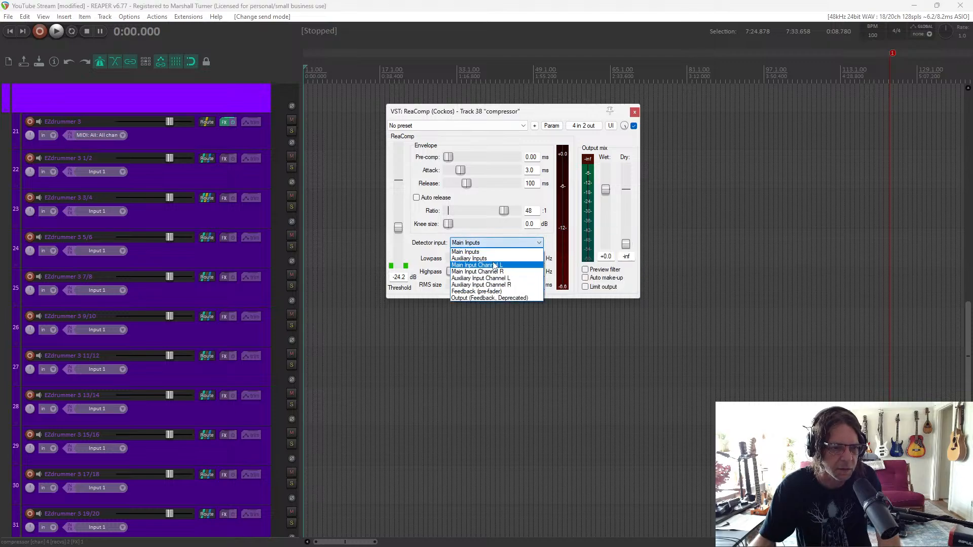
click(493, 260)
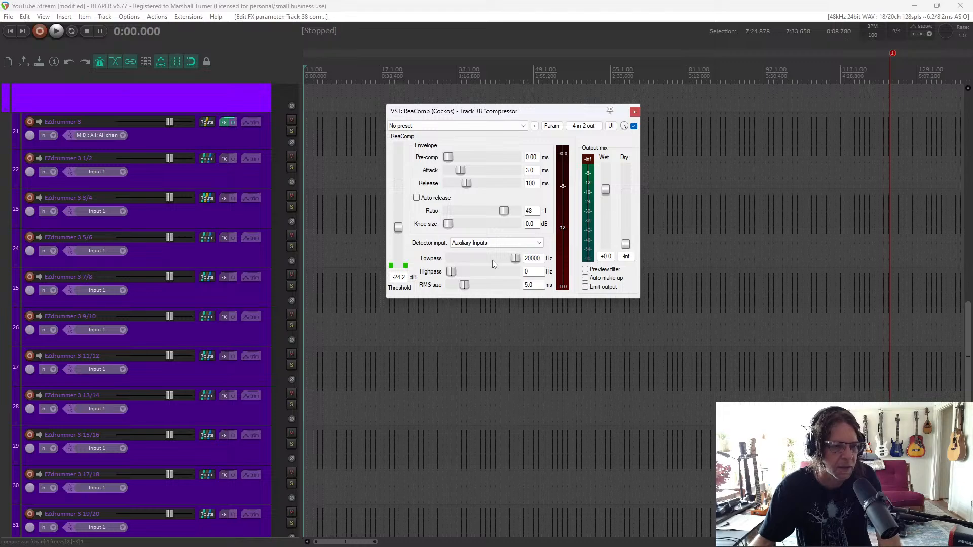
key(space)
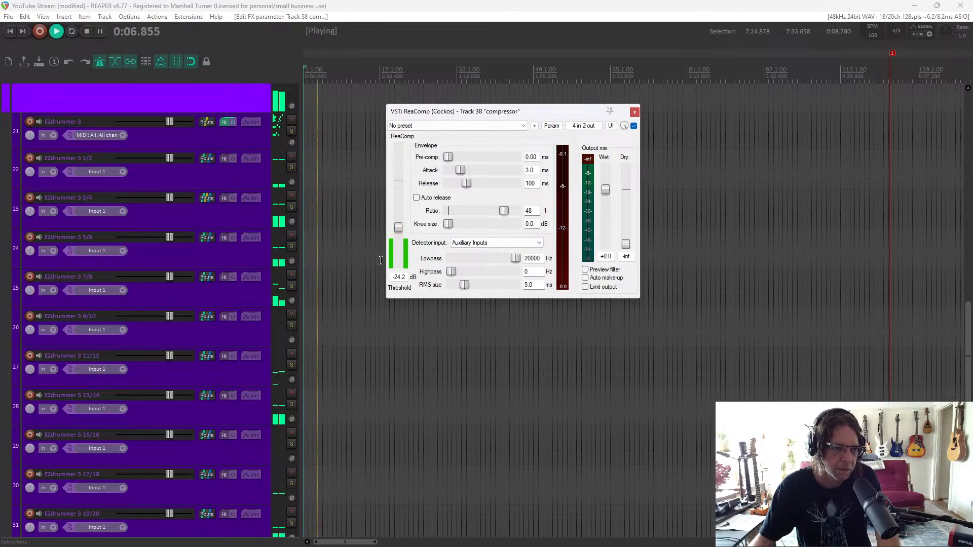
drag(398, 227, 398, 252)
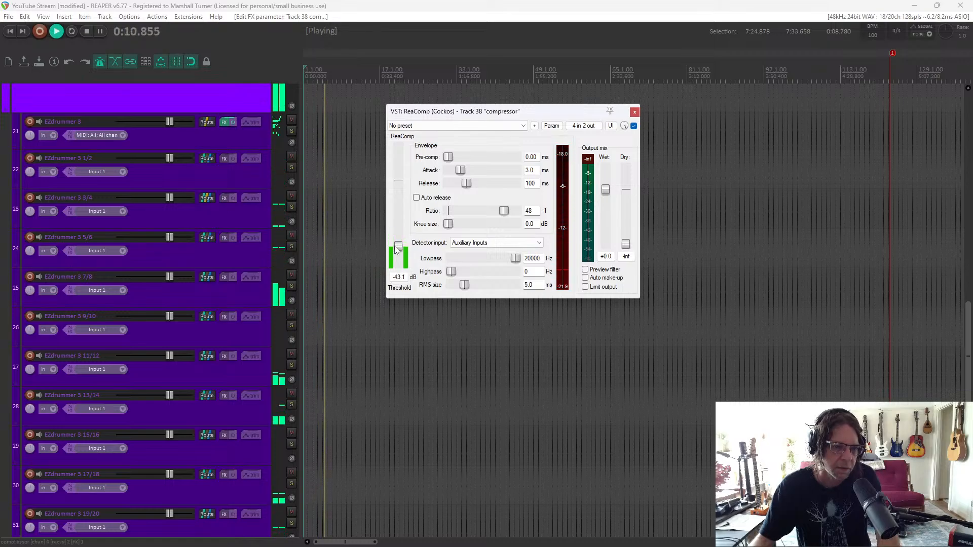
click(635, 111)
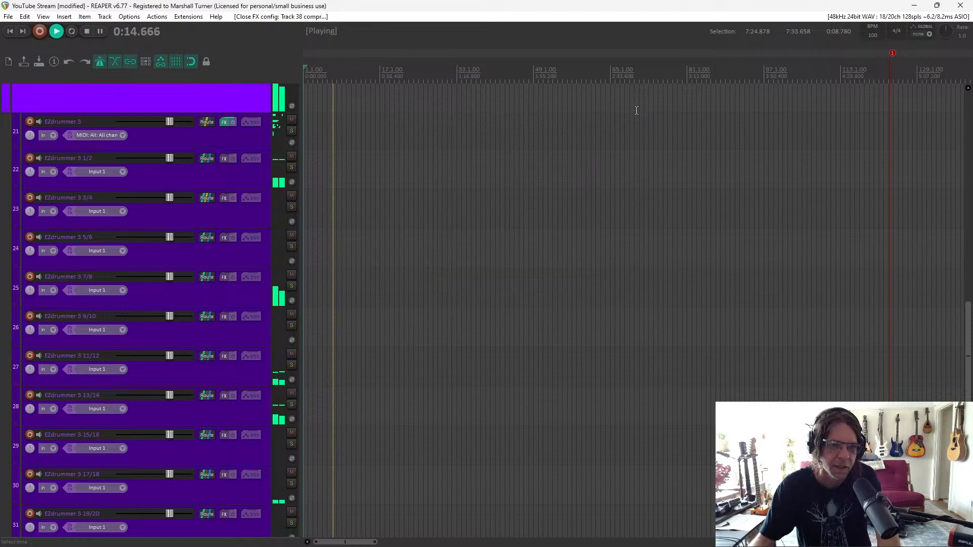
key(space)
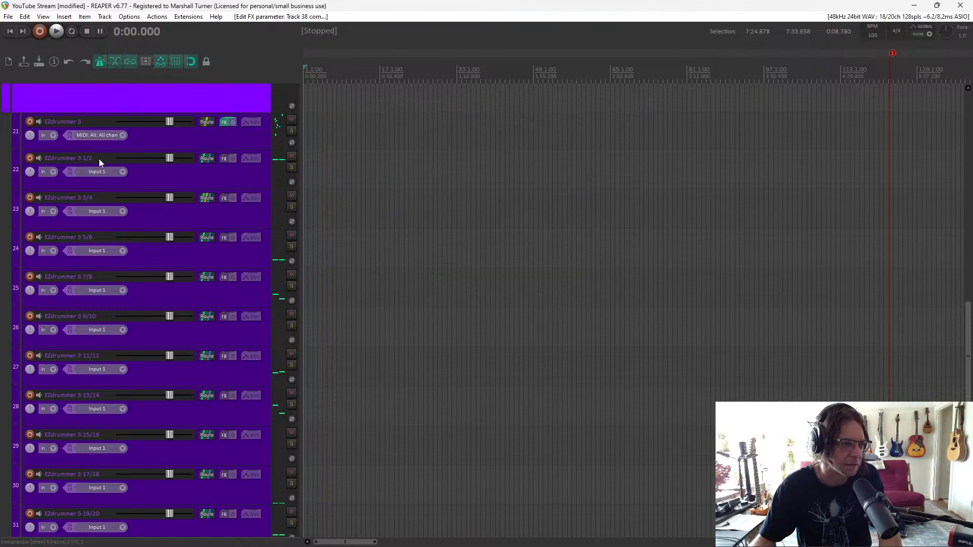
Review the drum folder's tracks from the drum parent through EZdrummer 3 31/32, along with the neighbouring compressor track
scroll(102, 160, up, 3)
click(106, 197)
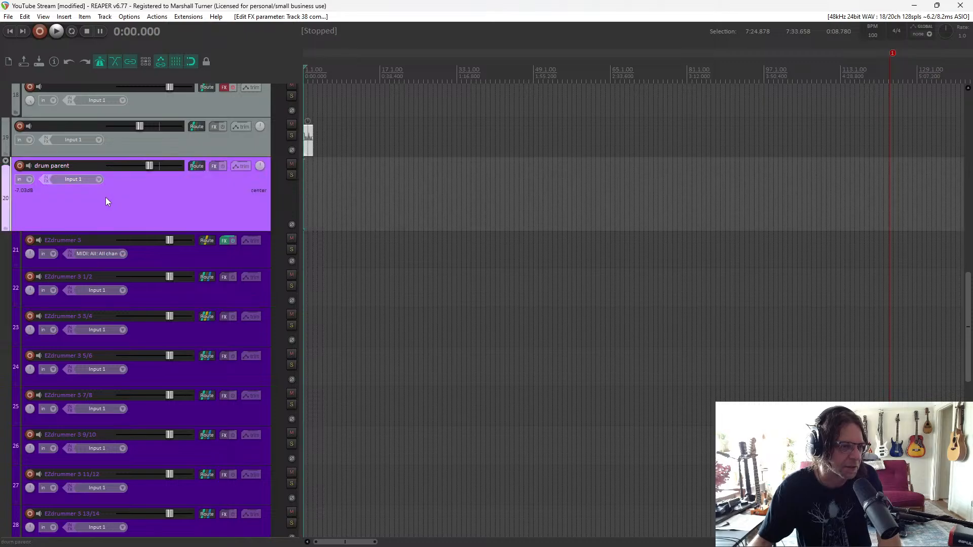
scroll(152, 368, down, 8)
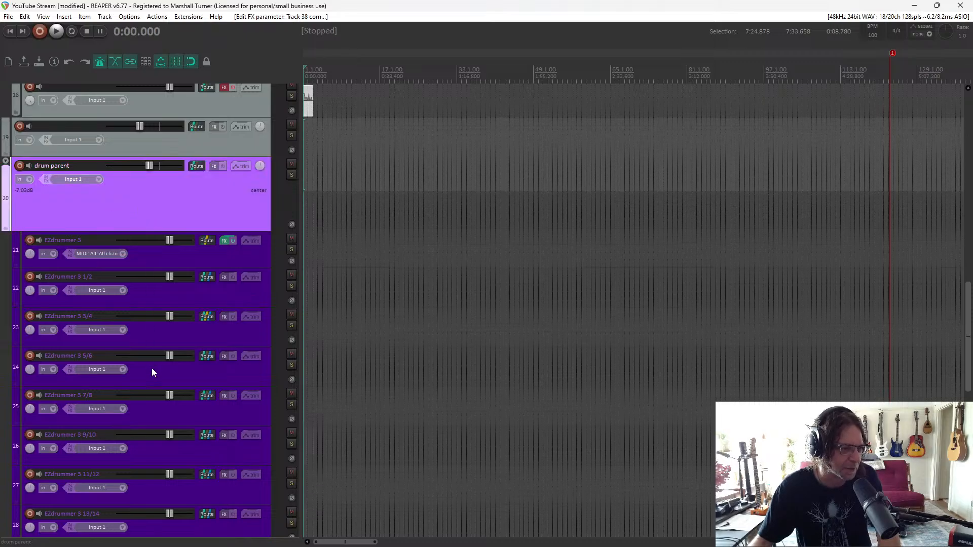
scroll(148, 386, down, 5)
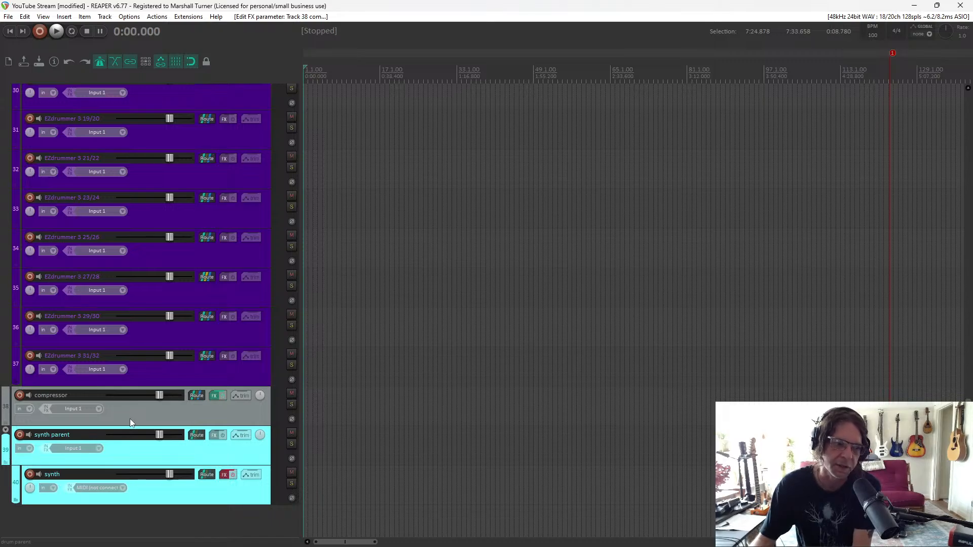
click(161, 374)
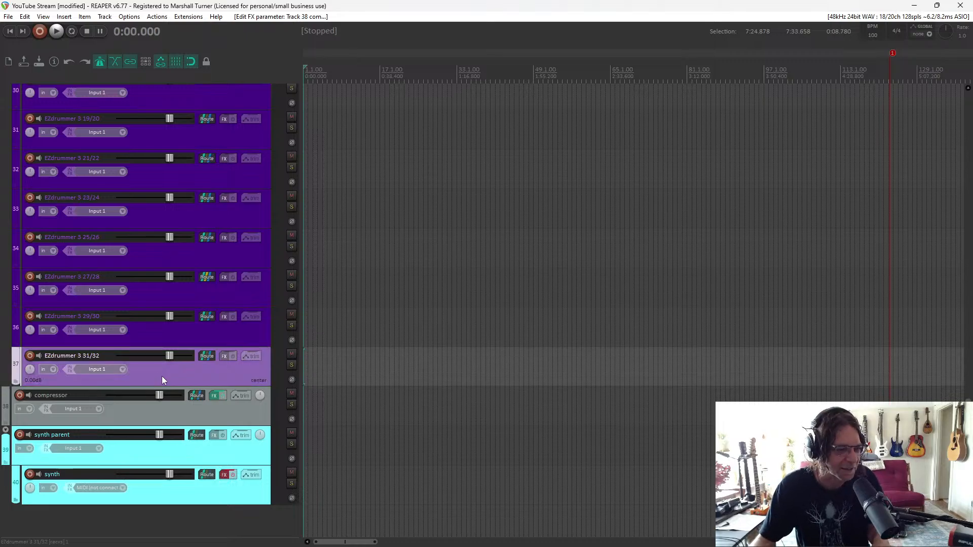
scroll(162, 376, up, 6)
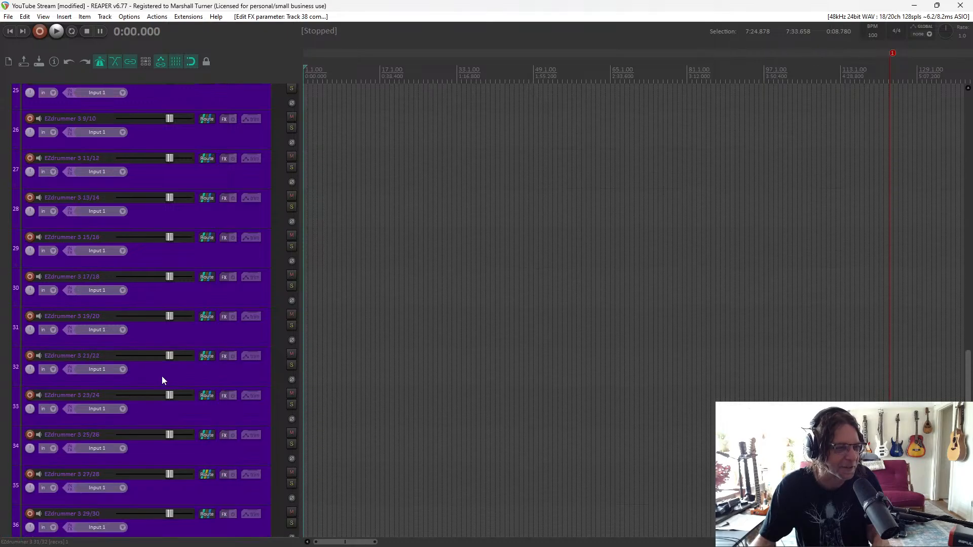
scroll(162, 377, up, 2)
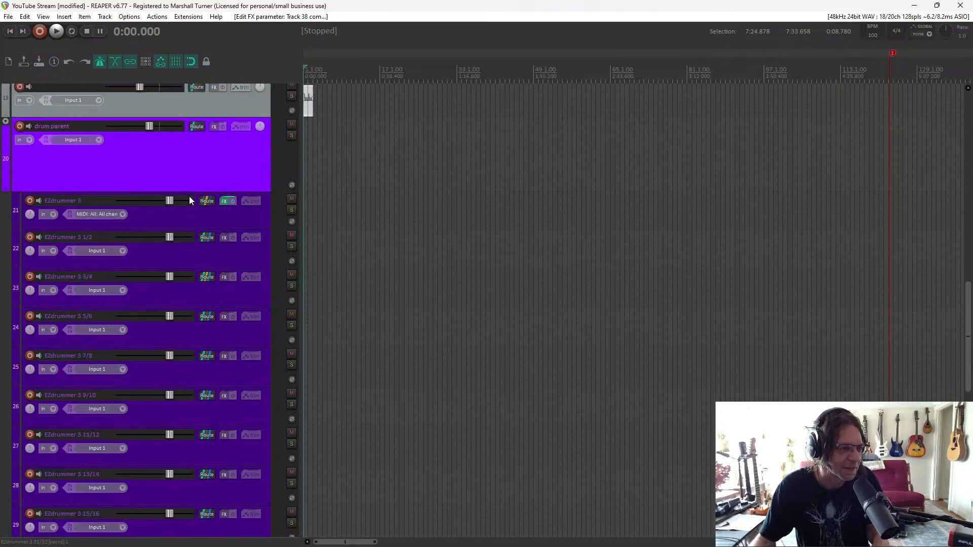
scroll(222, 187, up, 2)
click(214, 261)
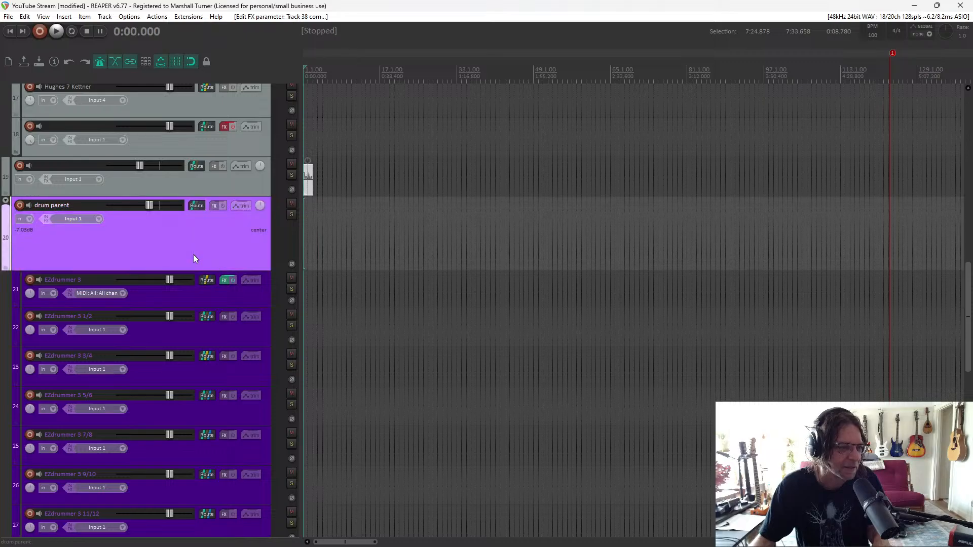
scroll(193, 255, down, 9)
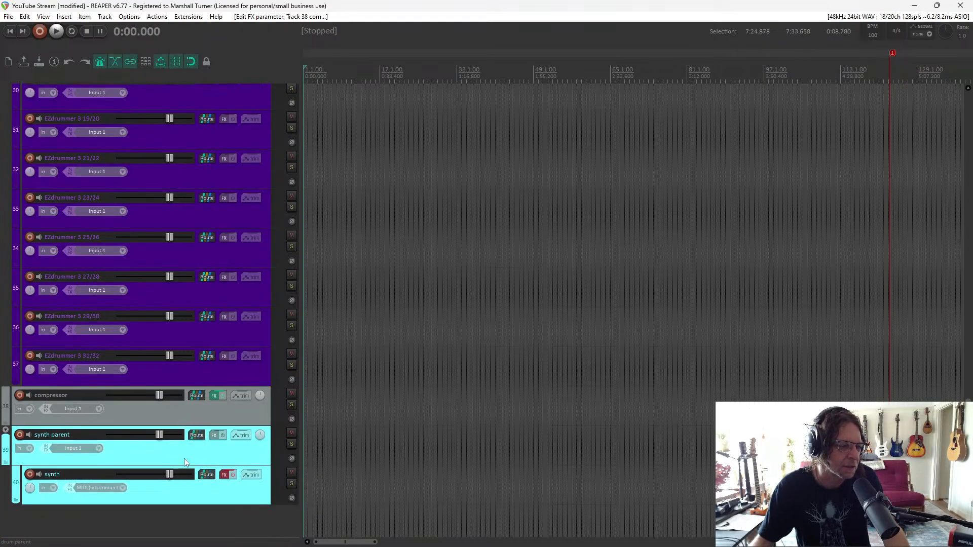
right_click(171, 528)
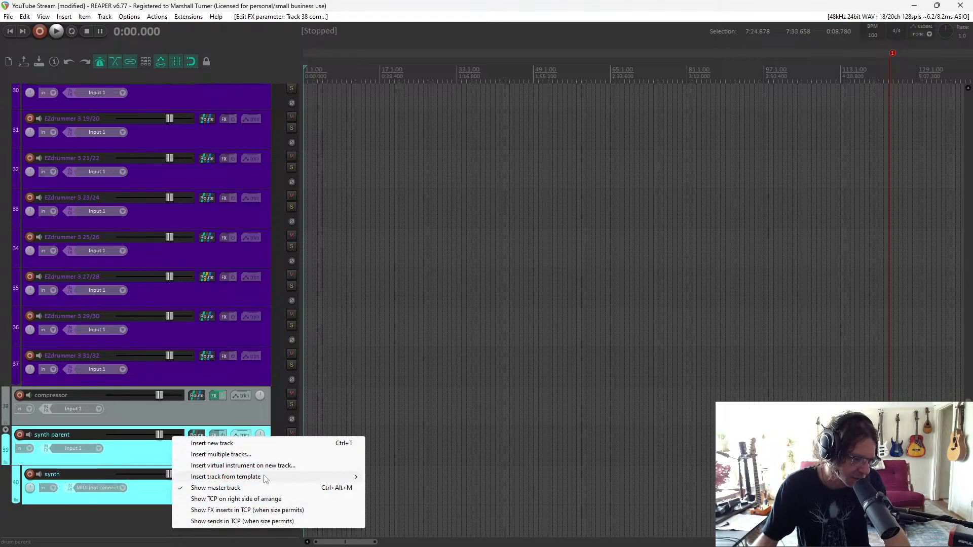
mouse_move(267, 476)
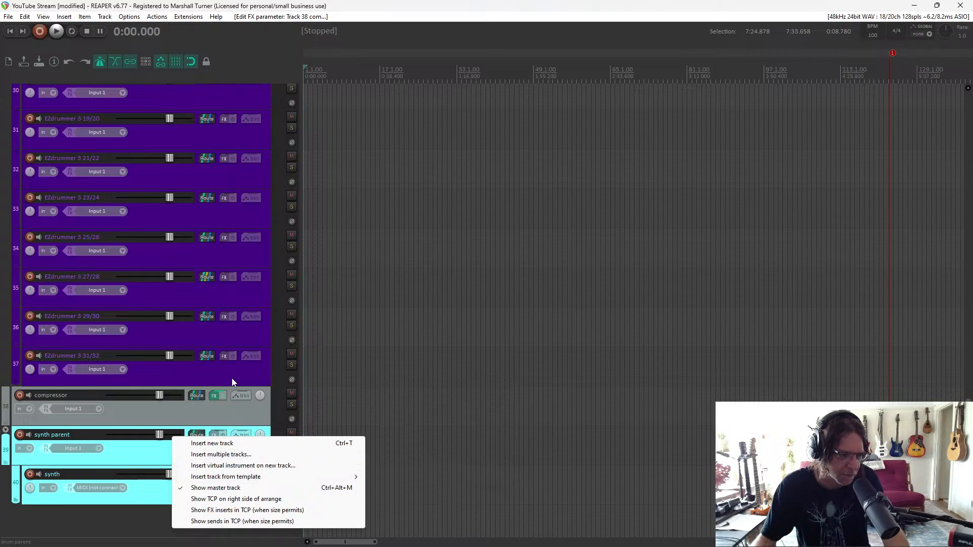
Remove ReaComp from the compressor track's FX chain and add the ReaVerbate plug-in in its place
click(235, 410)
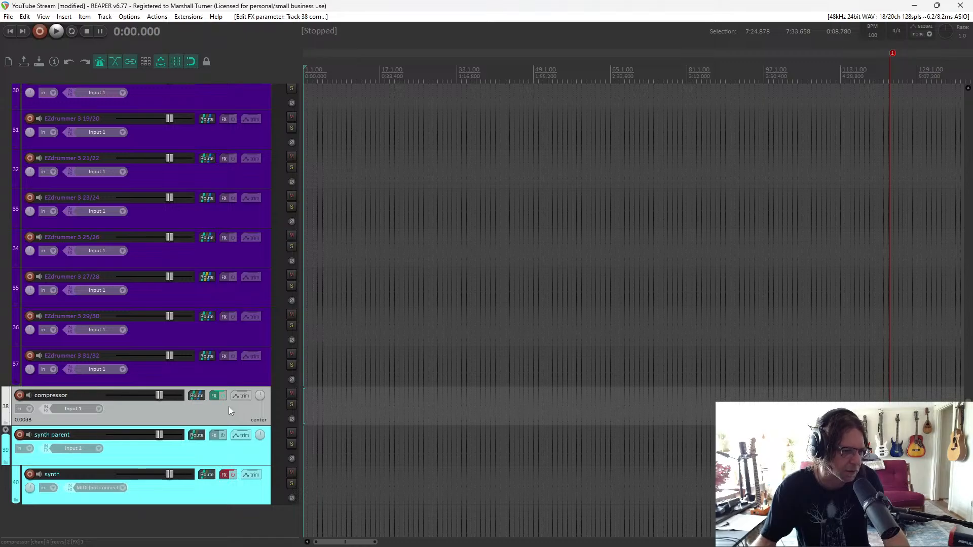
click(216, 396)
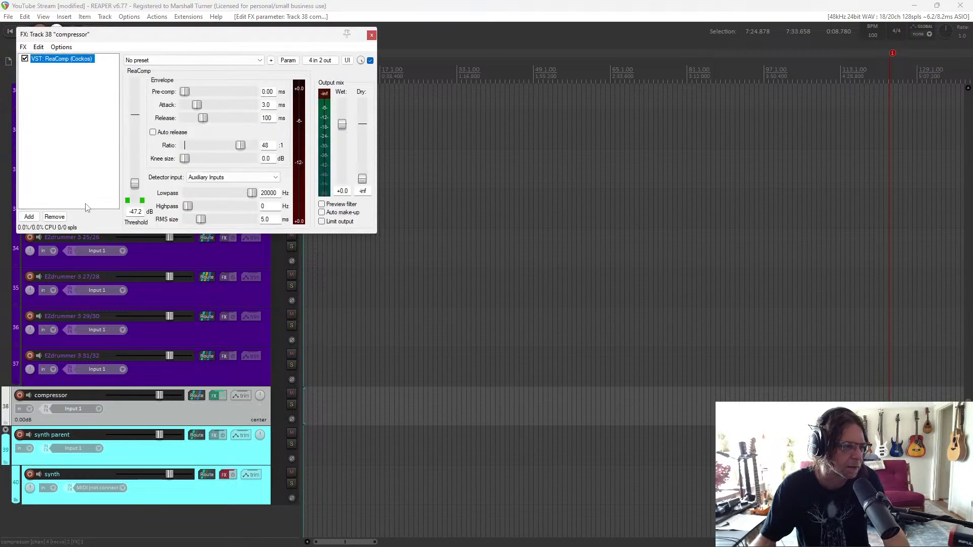
click(54, 217)
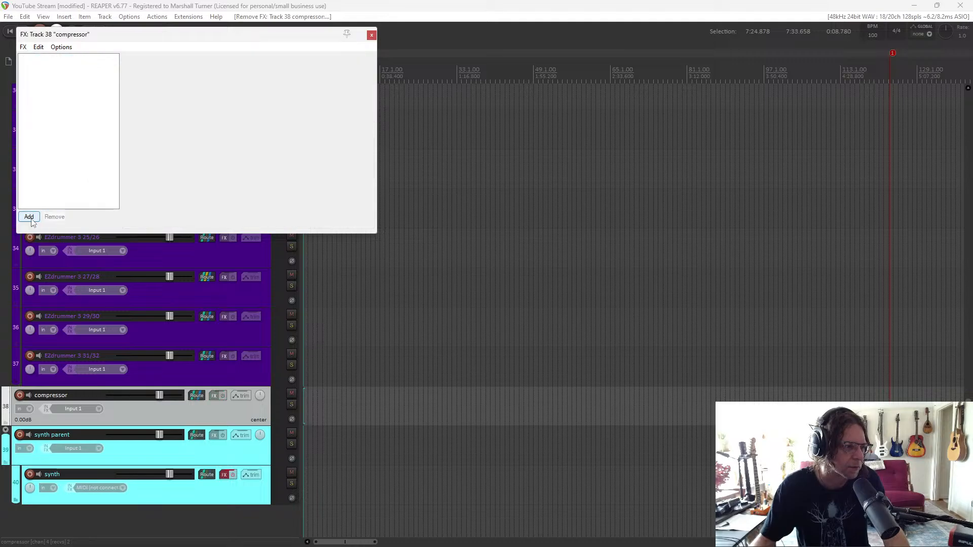
click(29, 217)
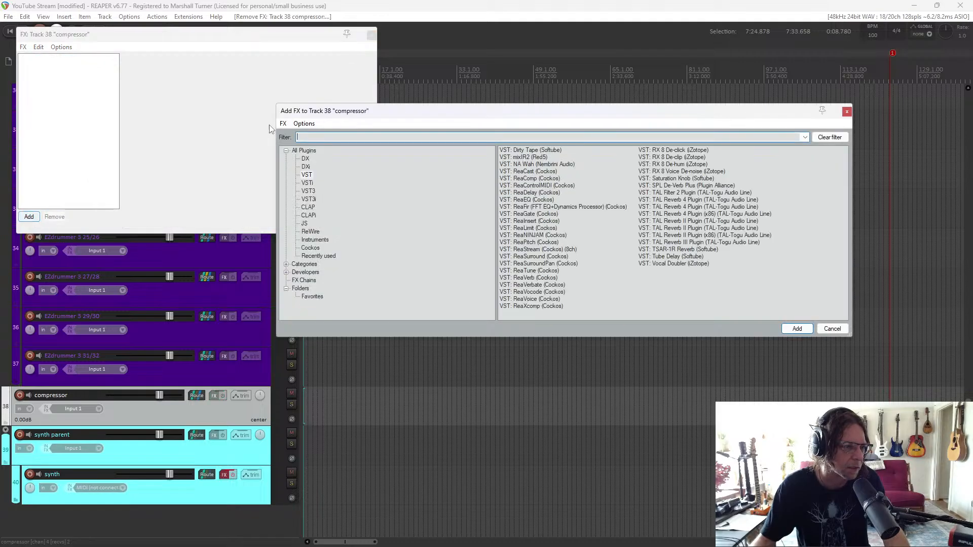
double_click(543, 285)
drag(182, 51, 524, 116)
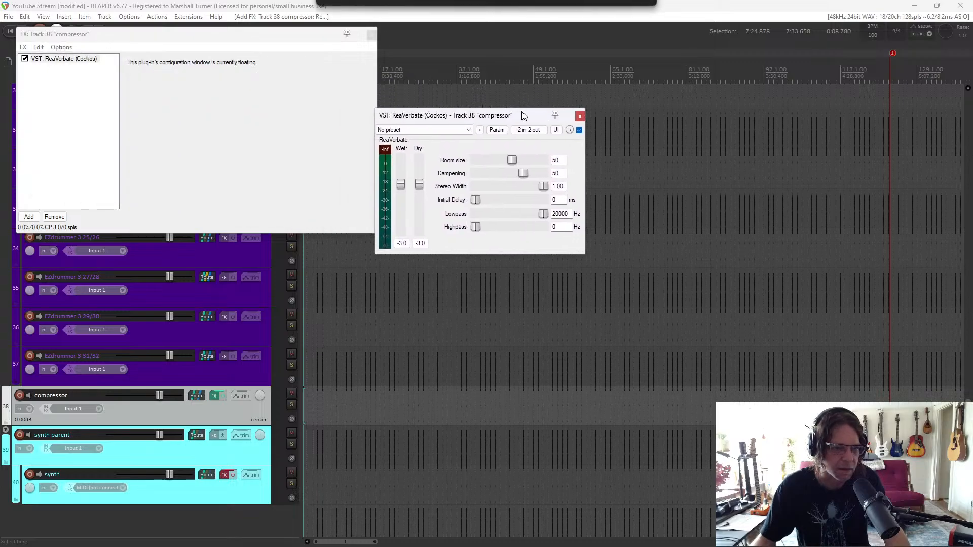
Lower ReaVerbate's dry level to -inf and close the compressor track's FX chain window
drag(423, 197, 423, 234)
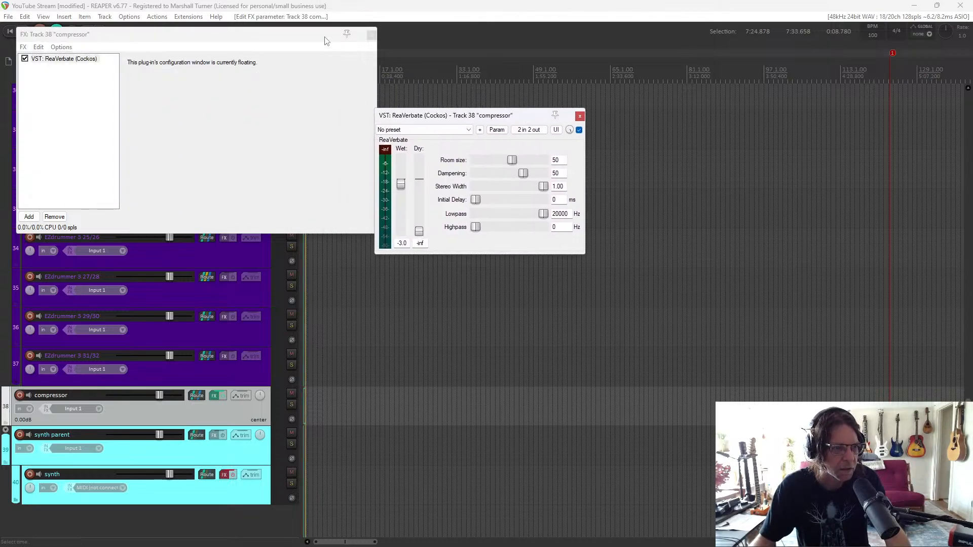
drag(294, 38, 230, 103)
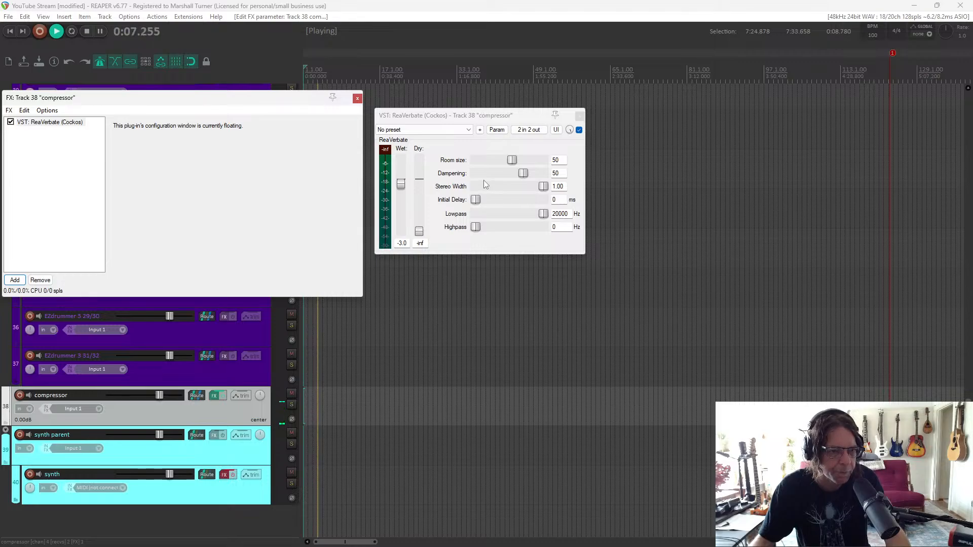
key(space)
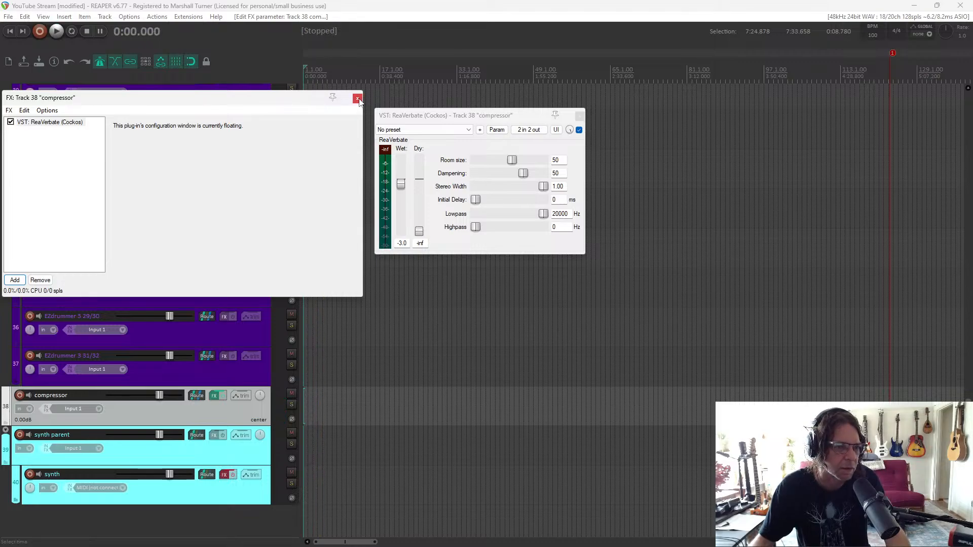
click(357, 98)
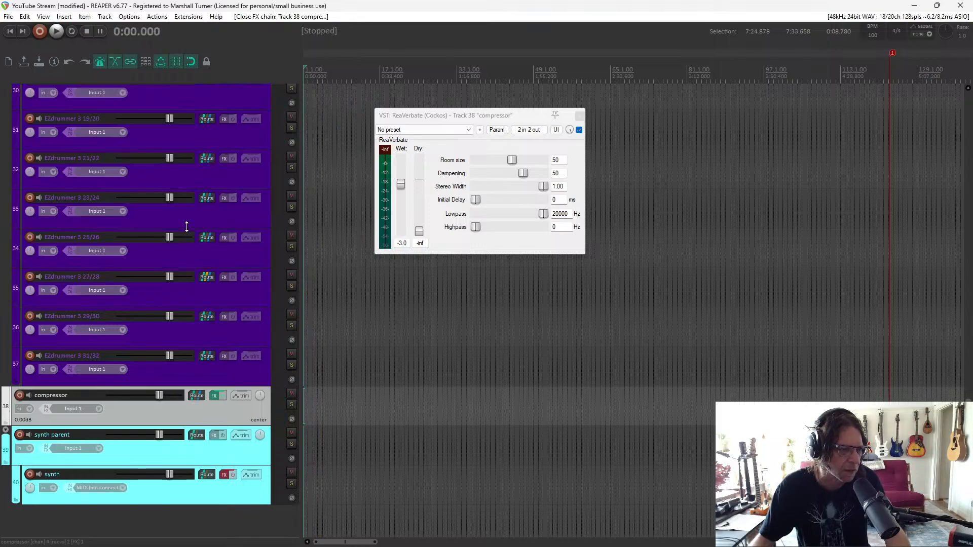
Delete the send to the compressor track from the routing of track EZdrummer 3 3/4
scroll(186, 227, up, 6)
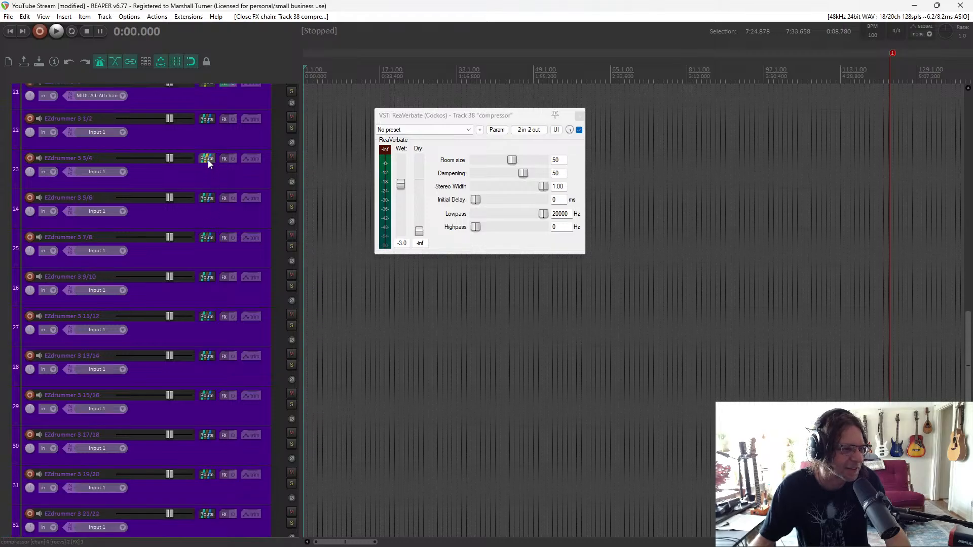
mouse_move(208, 160)
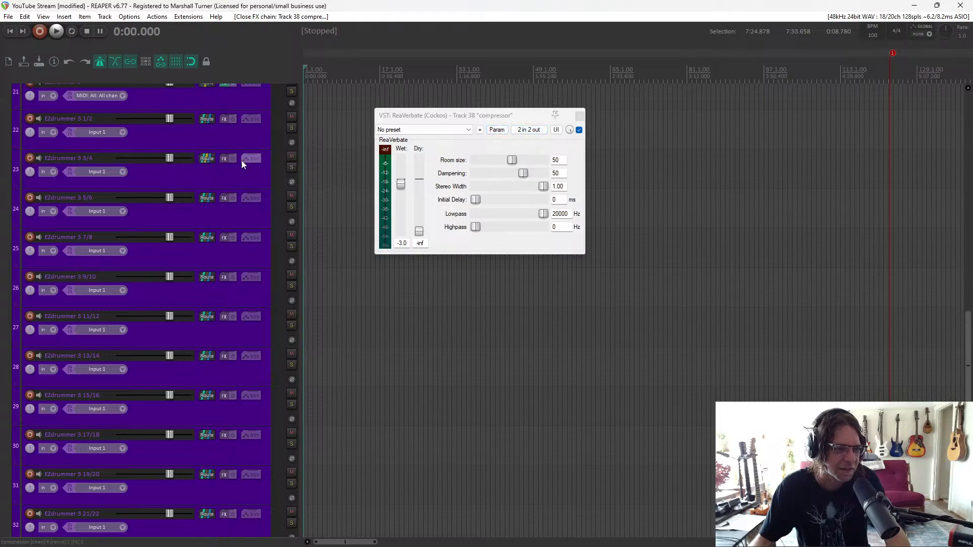
click(207, 158)
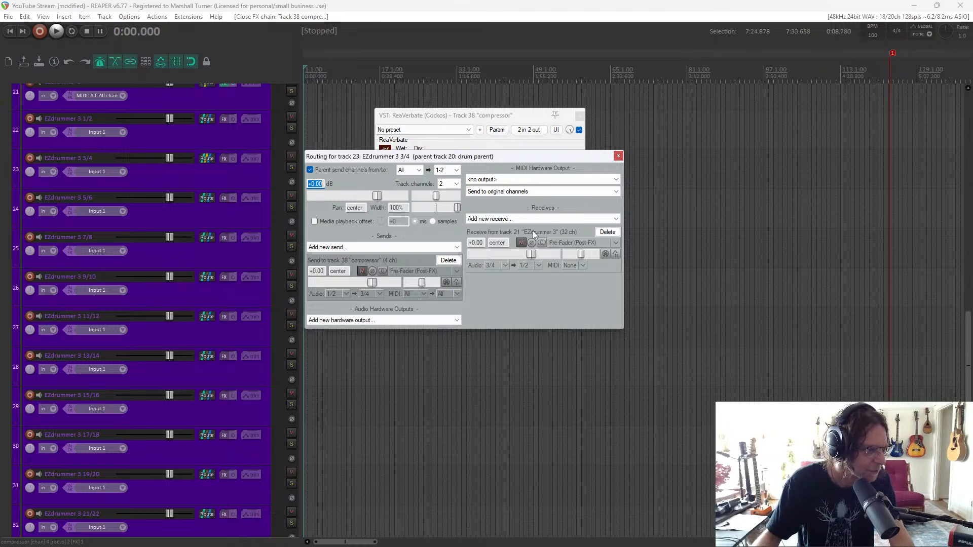
scroll(211, 233, up, 2)
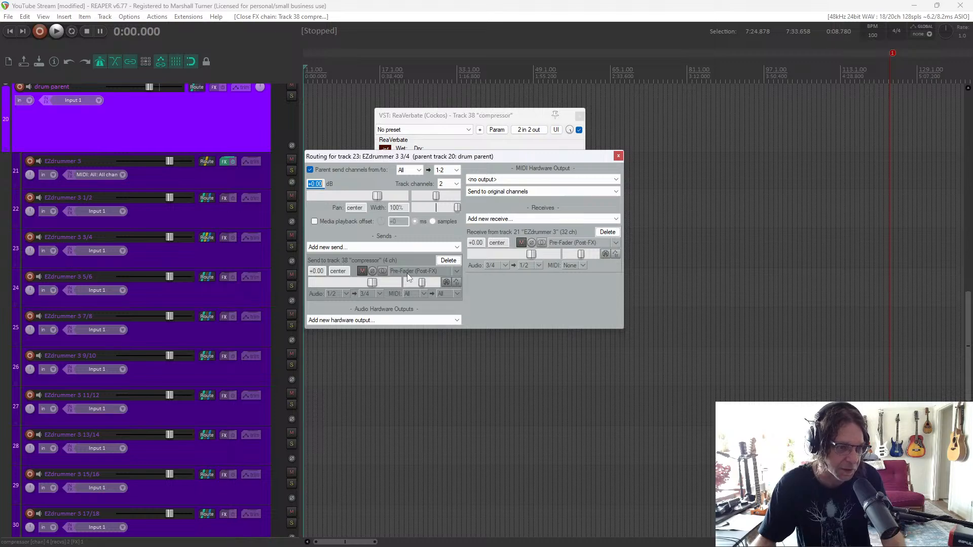
click(438, 261)
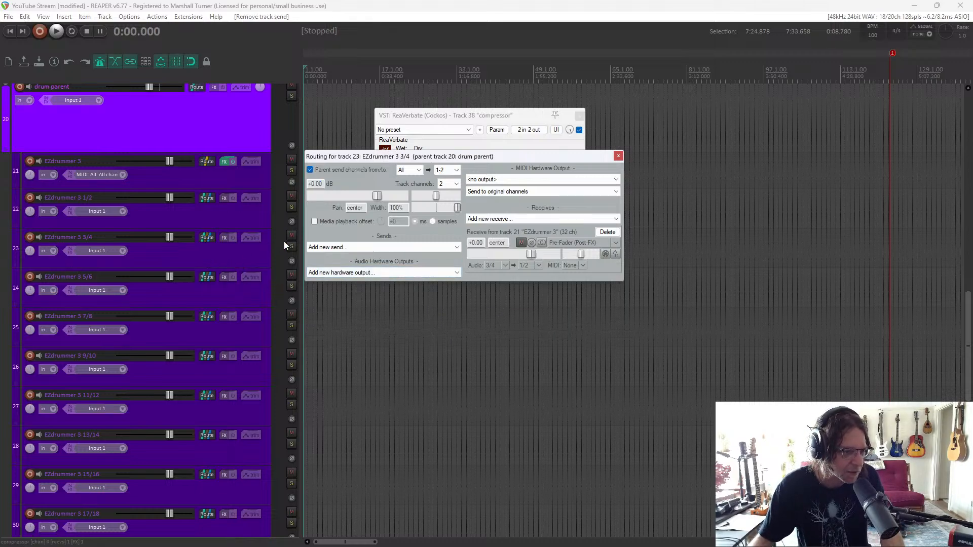
Clear the time selection and mark a new one from 0:02.400 to 0:09.600
click(315, 83)
double_click(322, 81)
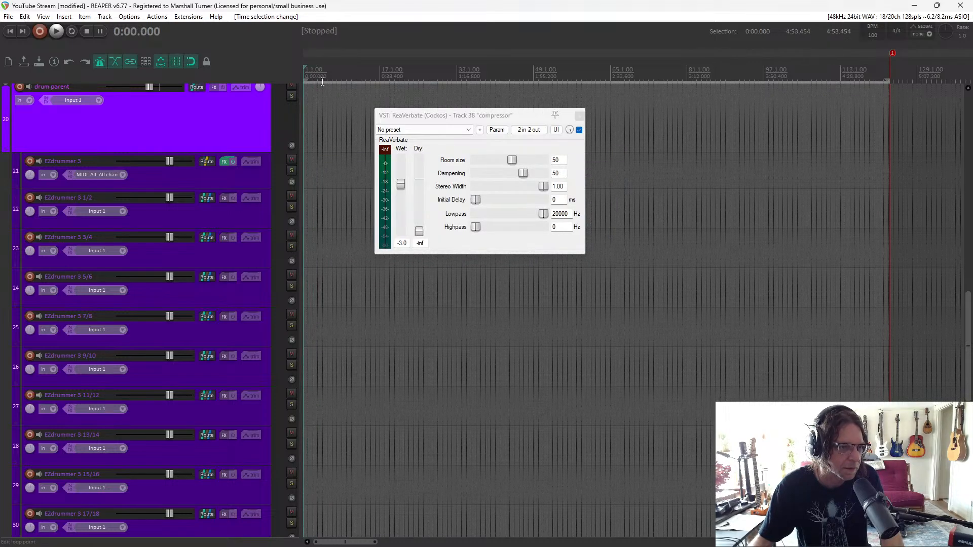
click(309, 79)
right_click(307, 78)
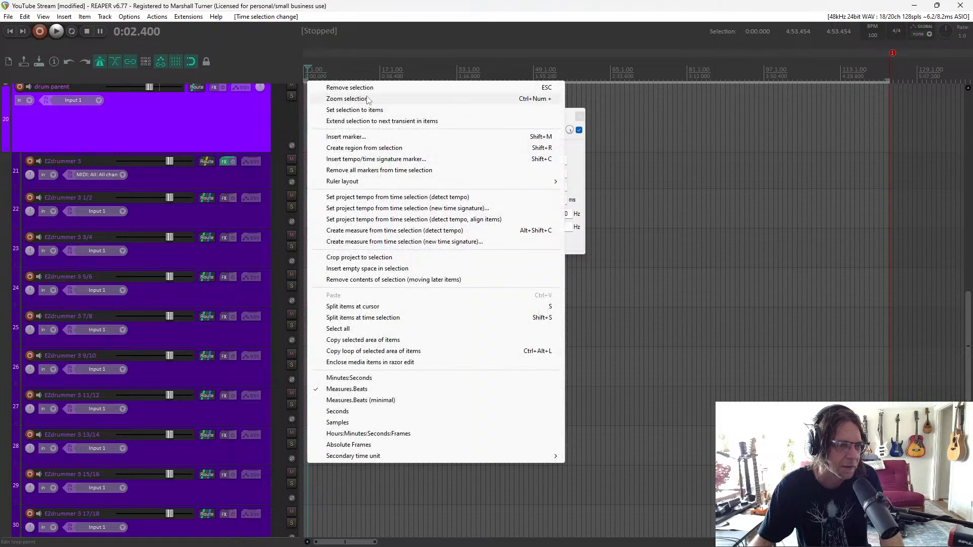
click(324, 87)
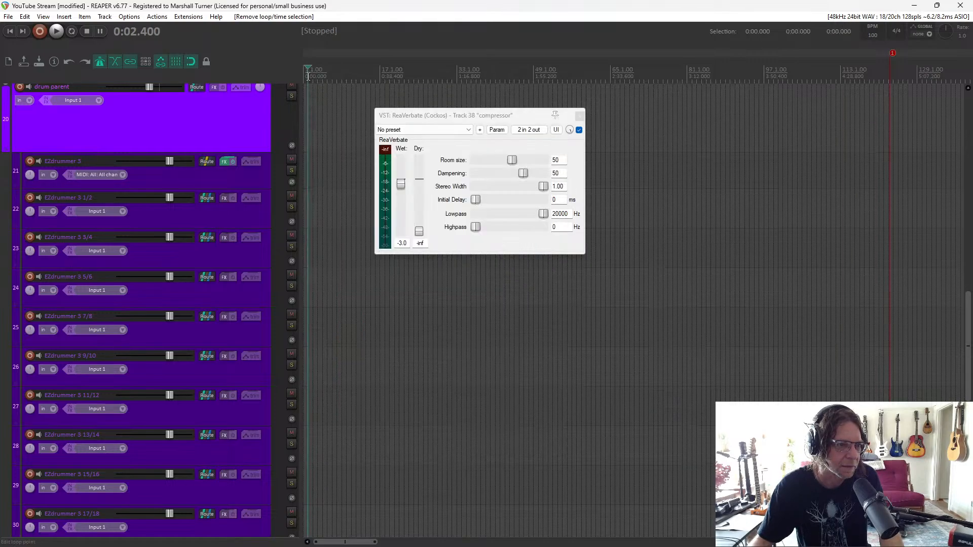
drag(308, 77, 321, 81)
Record a short pass, leave playback looping, and shorten the time selection to start at 0:04.800
click(42, 31)
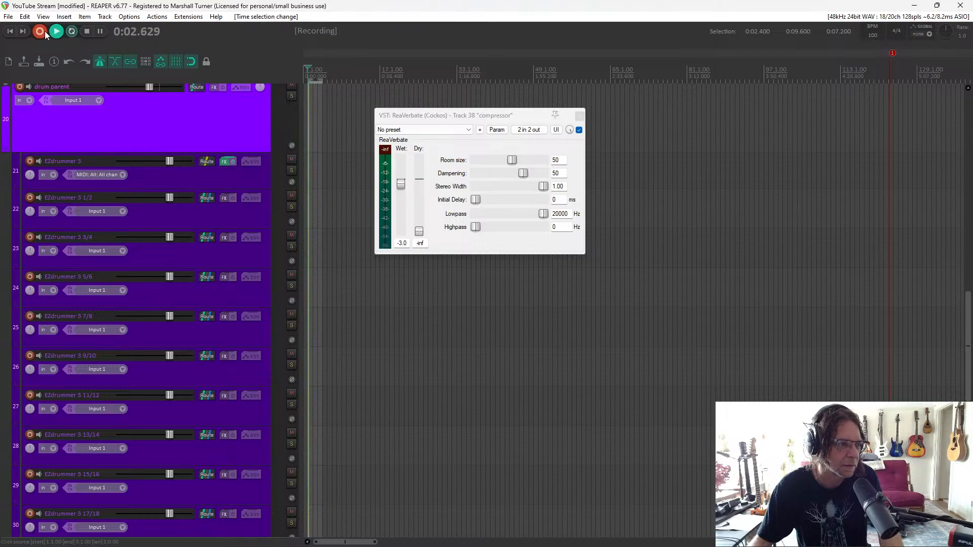
click(41, 32)
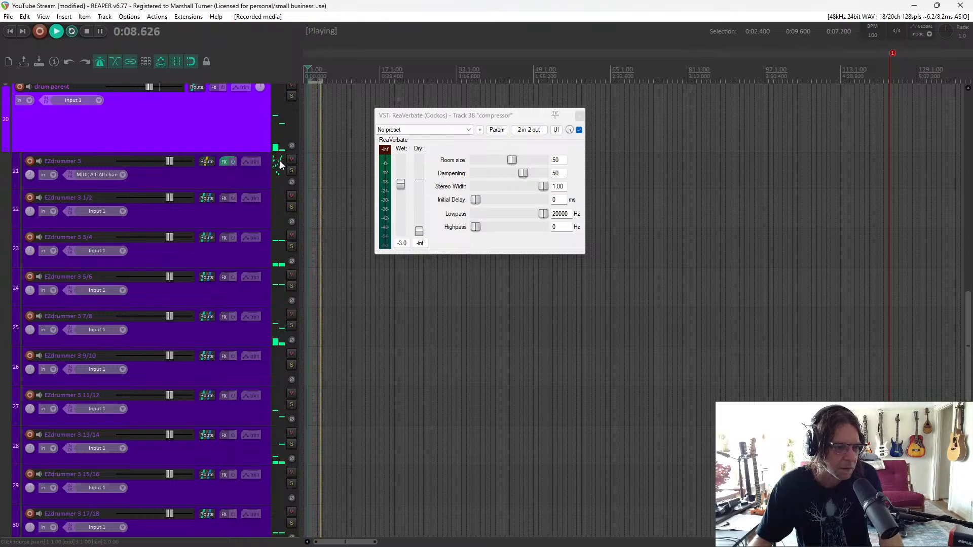
scroll(200, 291, down, 3)
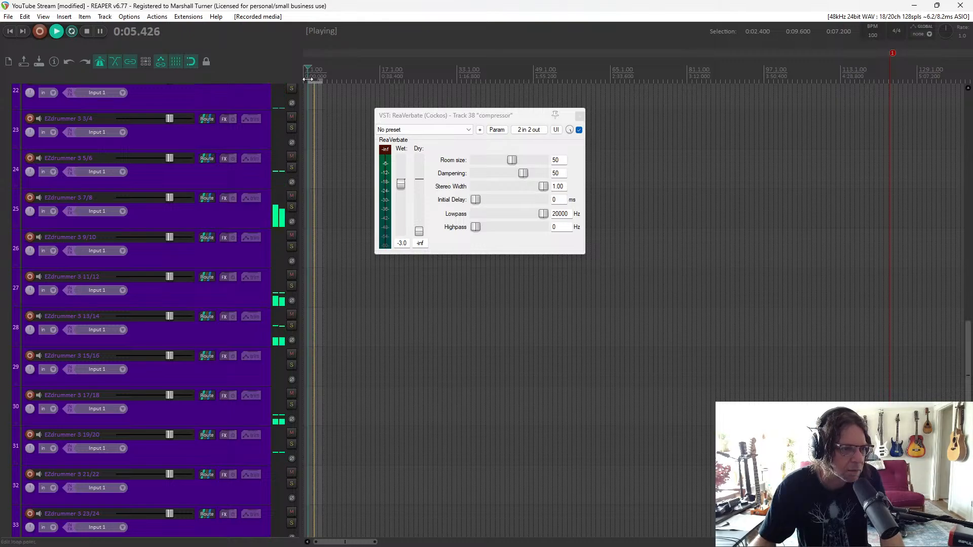
drag(318, 76, 311, 80)
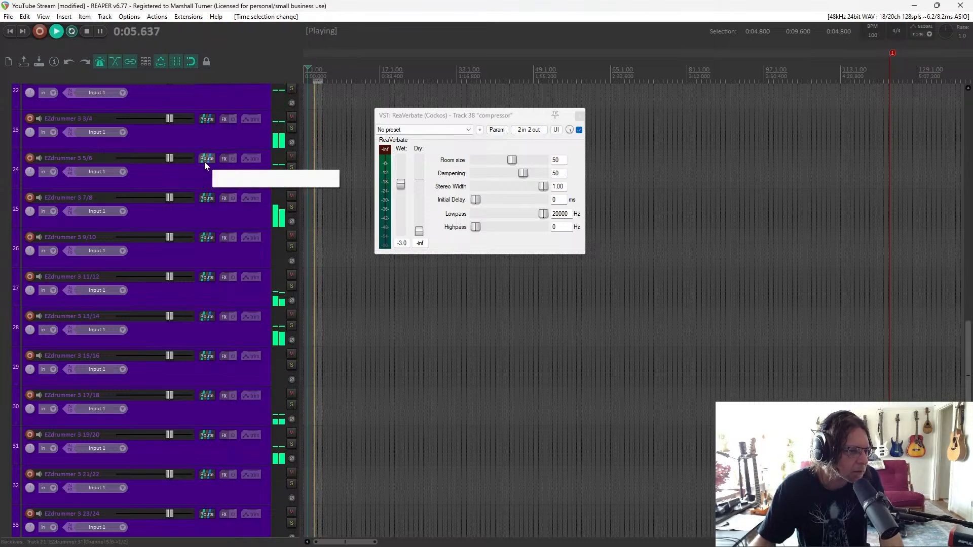
Add a send from EZdrummer 3 5/6 to the compressor track in Pre-Fader (Post-FX) mode and stop playback
scroll(220, 448, down, 3)
drag(224, 543, 197, 411)
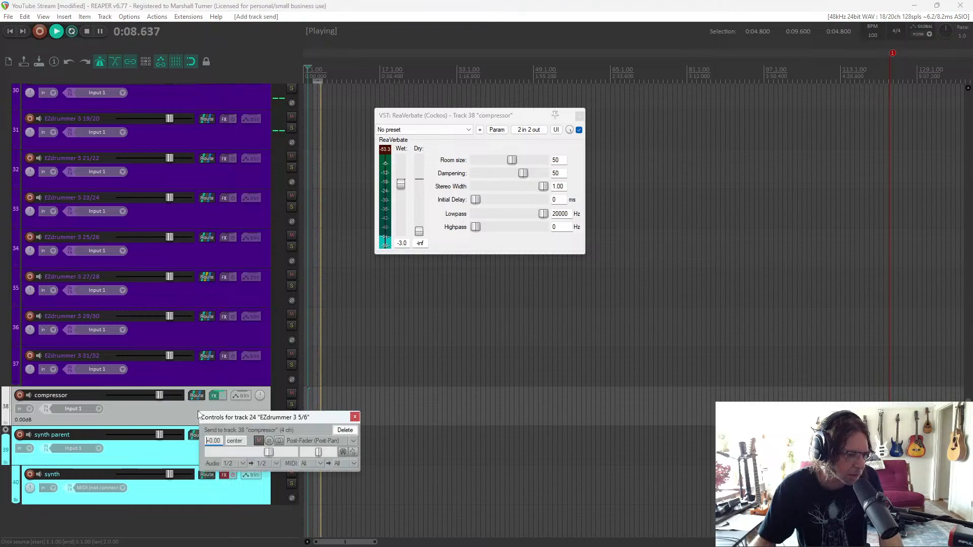
click(328, 443)
click(331, 464)
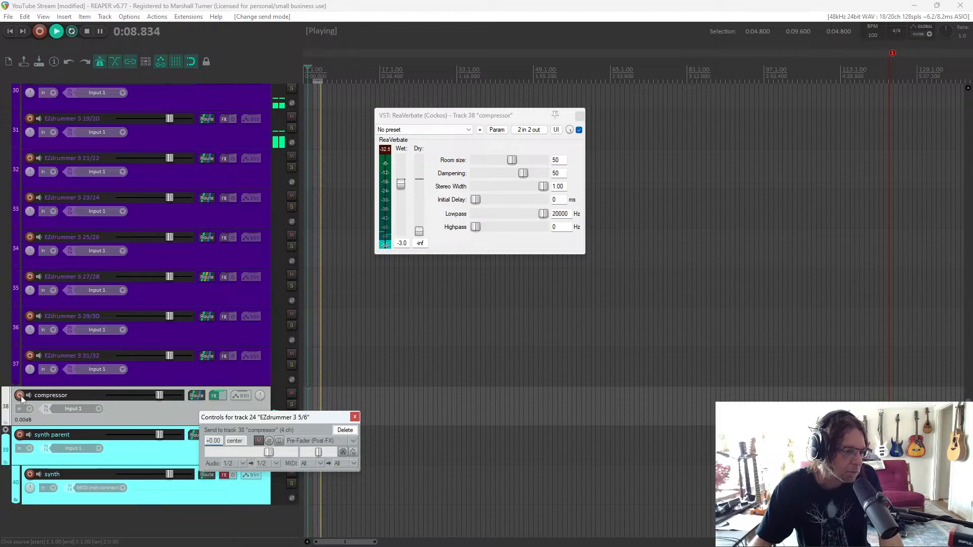
key(space)
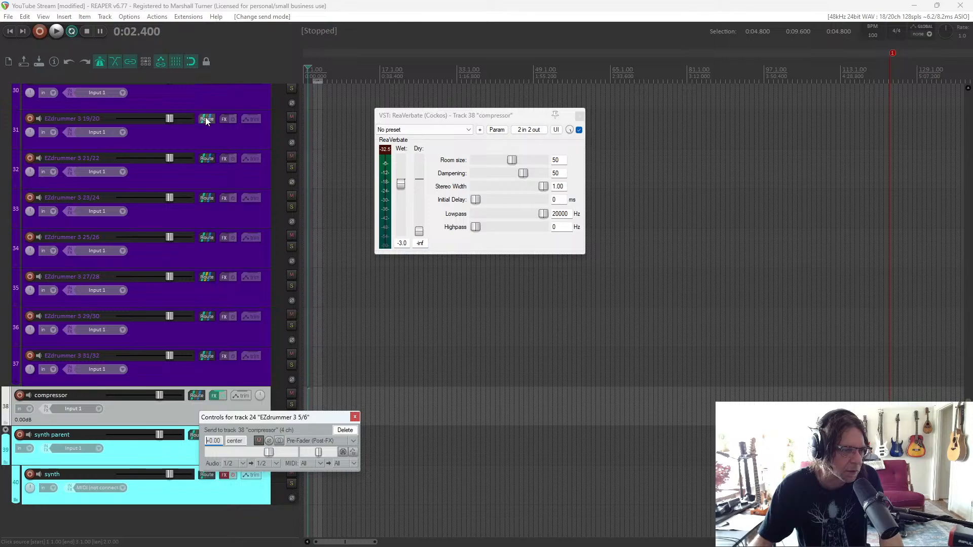
Add a send from EZdrummer 3 19/20 to the compressor track and set it to Pre-Fader (Post-FX)
drag(207, 120, 207, 133)
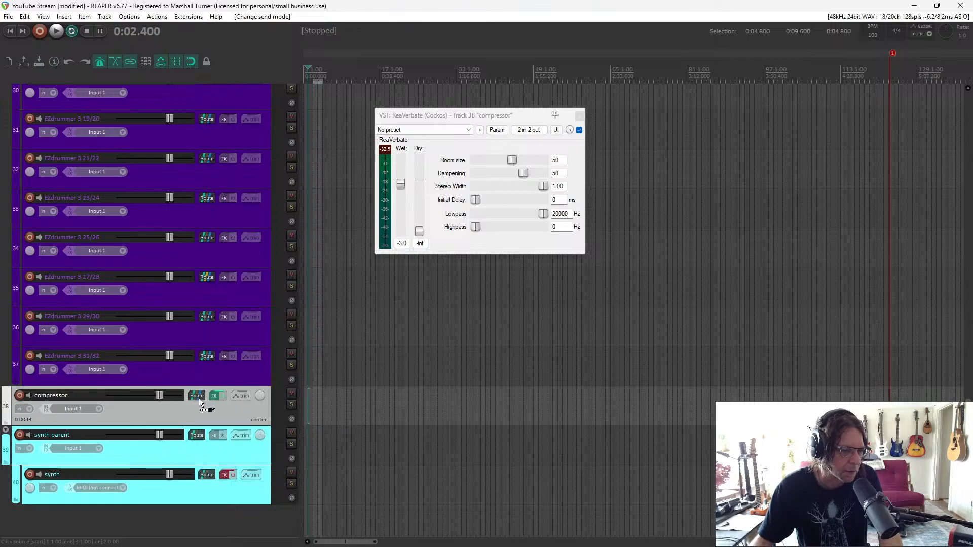
drag(199, 402, 201, 402)
click(334, 429)
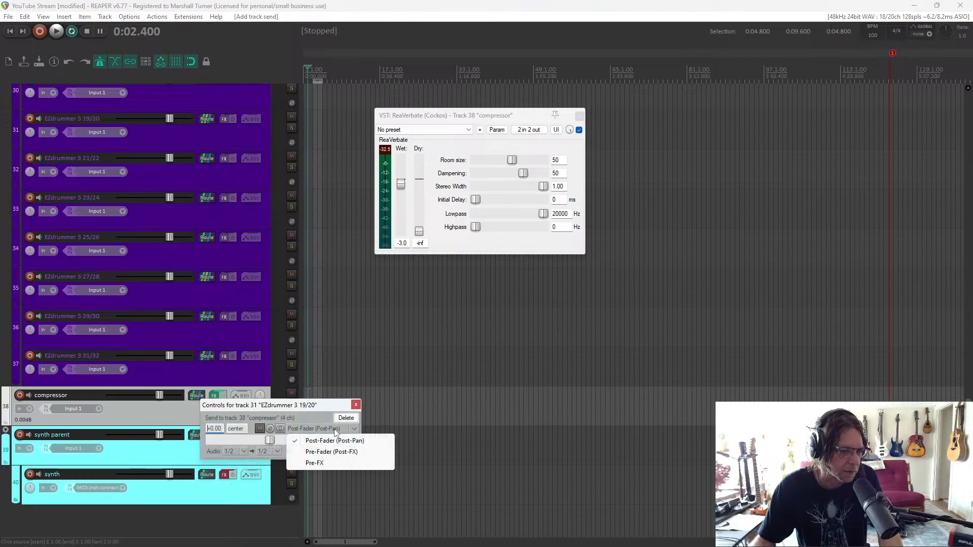
click(341, 449)
click(356, 405)
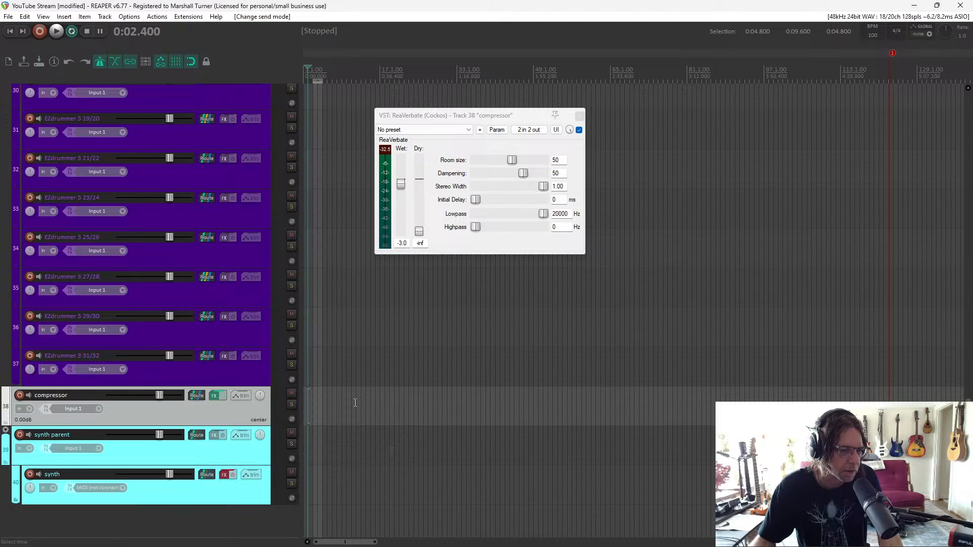
Play the loop to hear the drum sends through the reverb, and close the compressor track's FX windows
key(space)
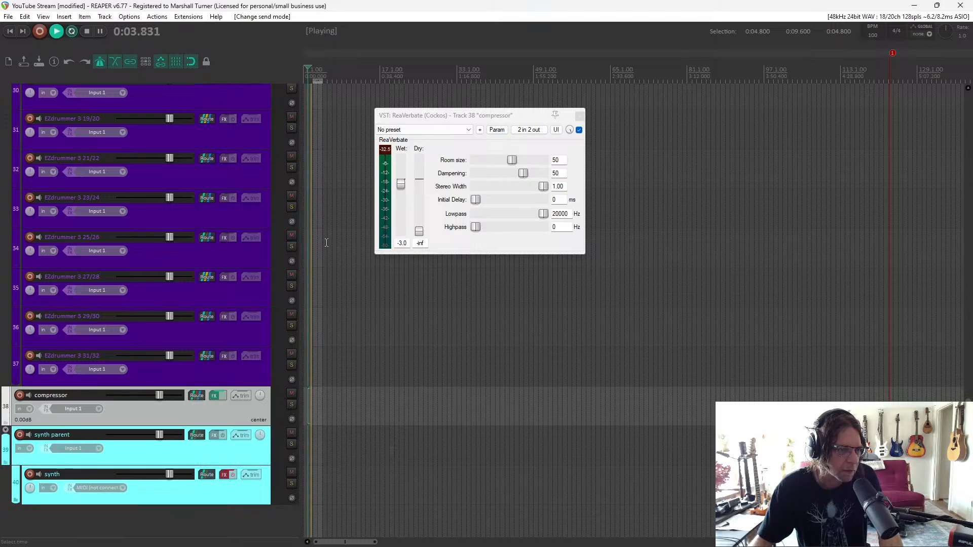
click(214, 396)
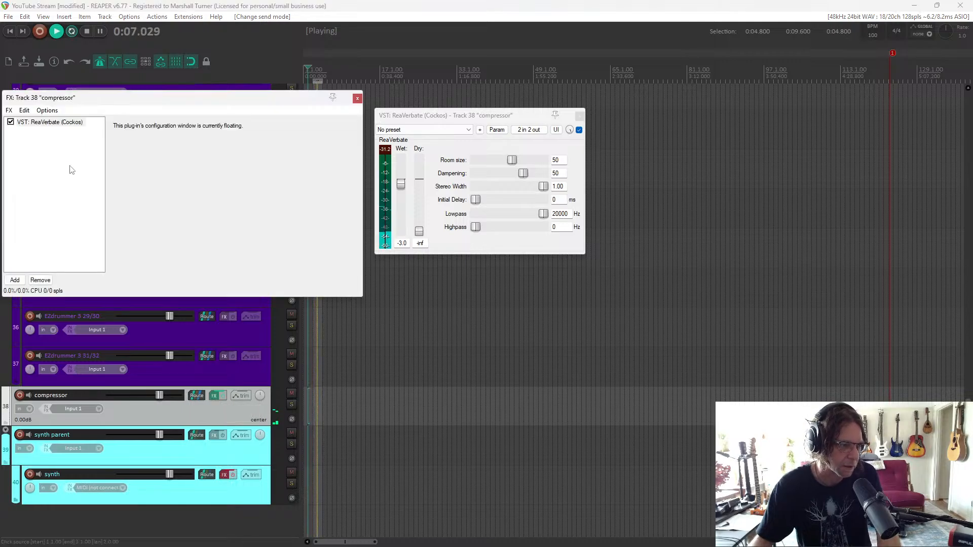
click(357, 100)
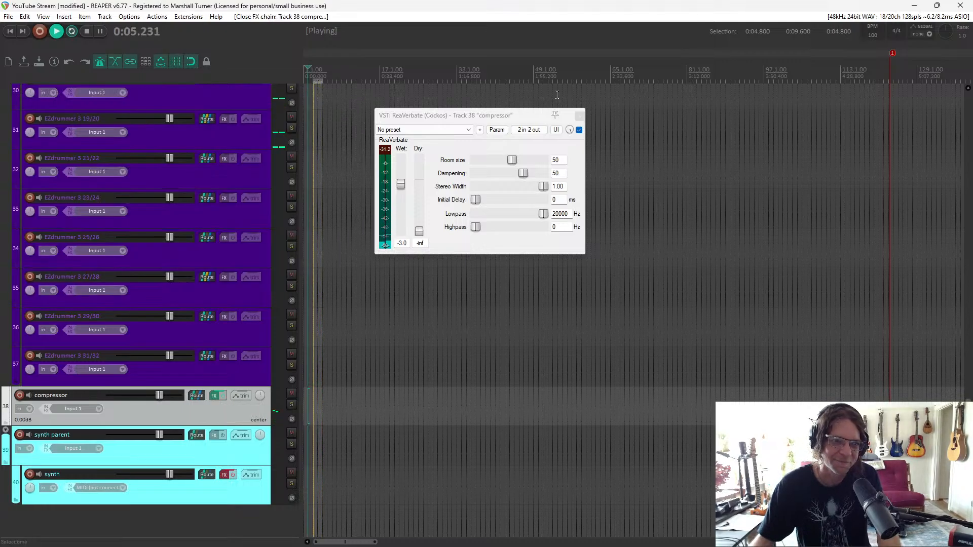
click(580, 117)
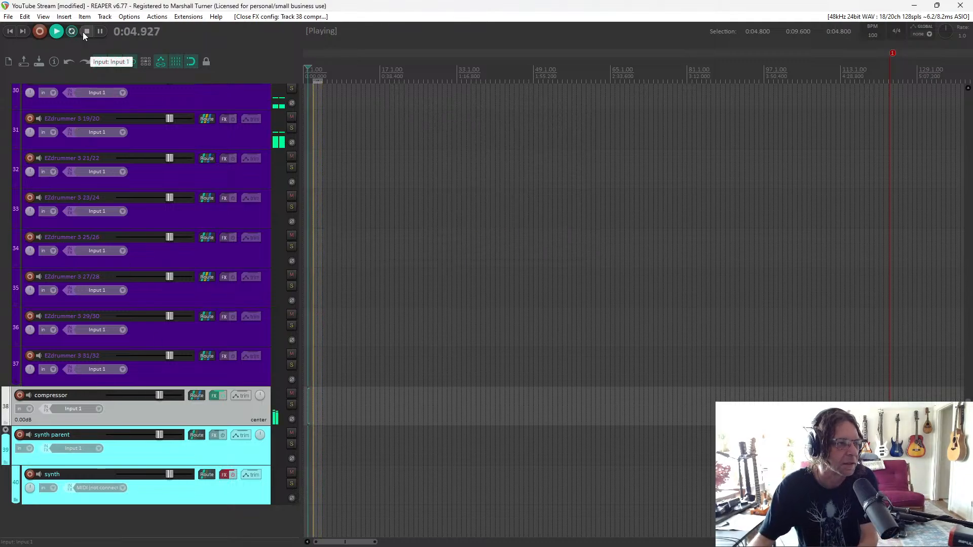
Stop playback and check the context options of the master track at the head of the track list
click(84, 31)
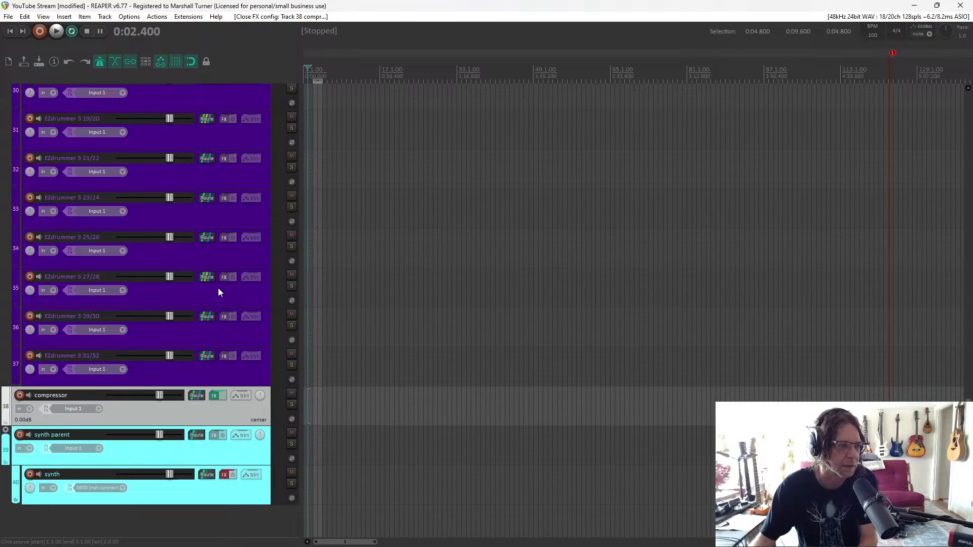
scroll(218, 288, up, 5)
scroll(218, 288, up, 20)
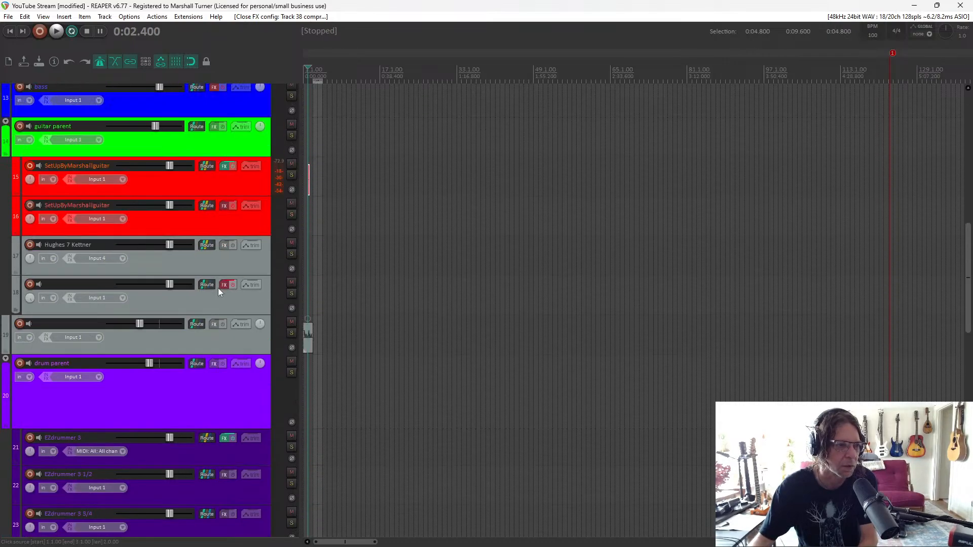
scroll(218, 292, up, 5)
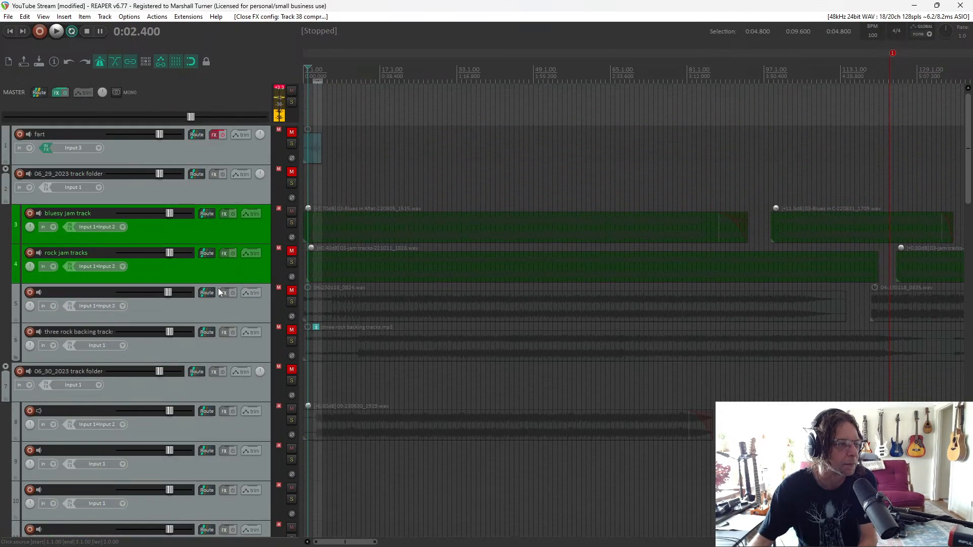
click(180, 100)
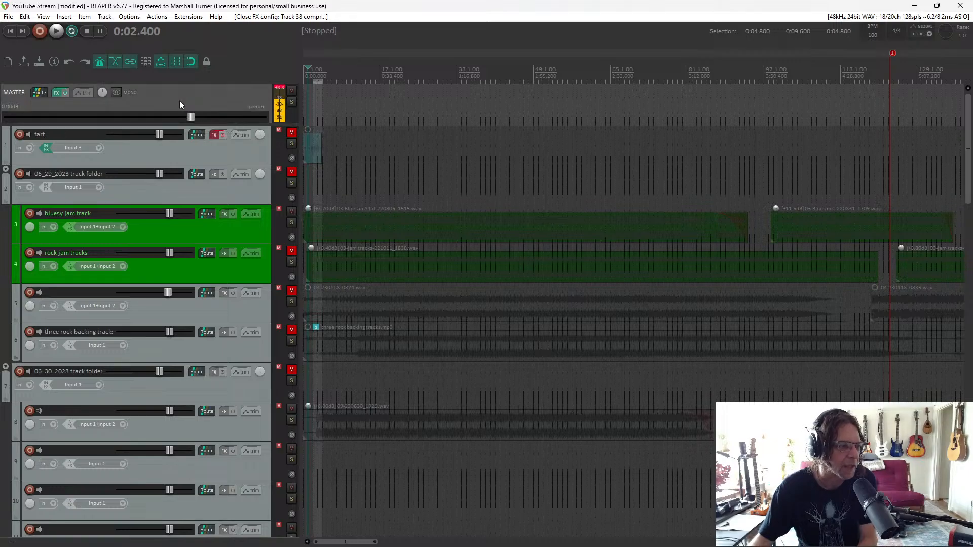
right_click(180, 100)
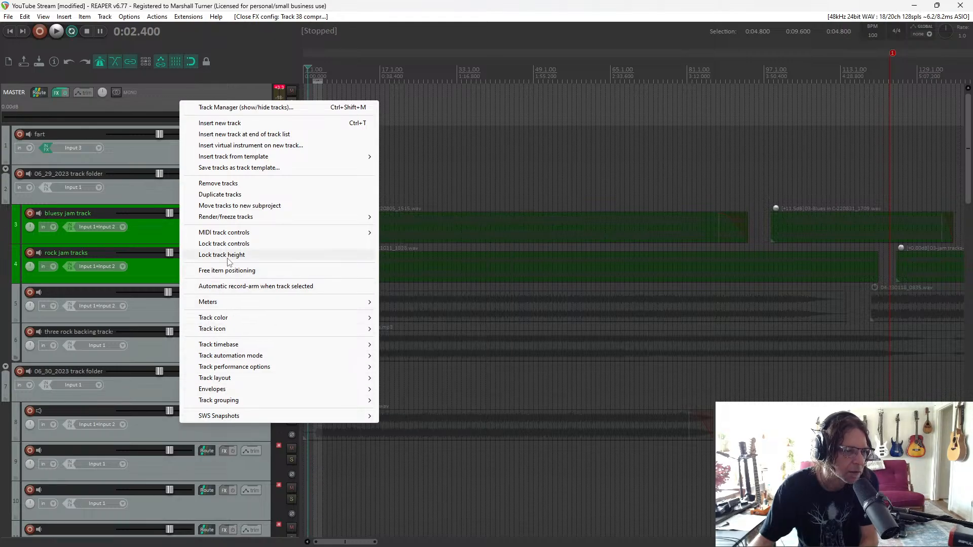
click(187, 33)
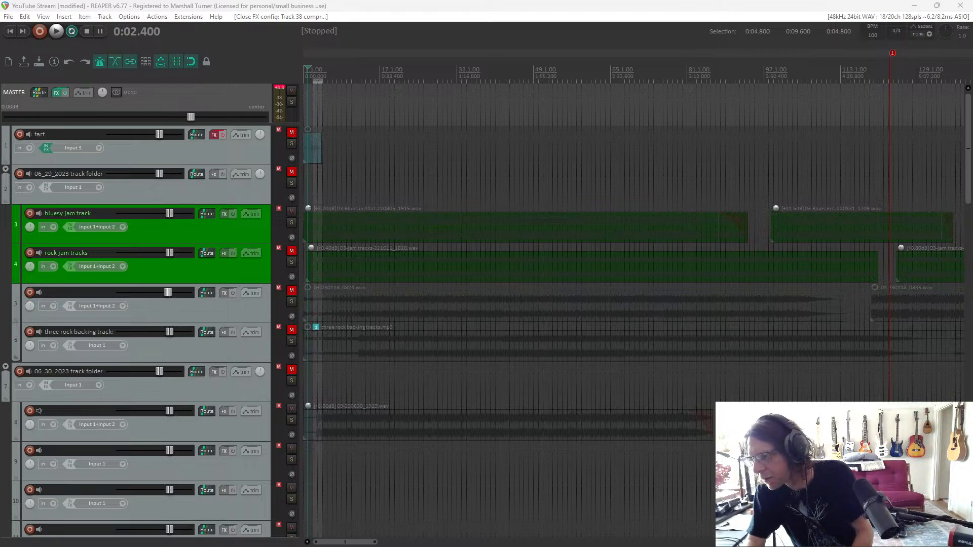
key(ctrl+m)
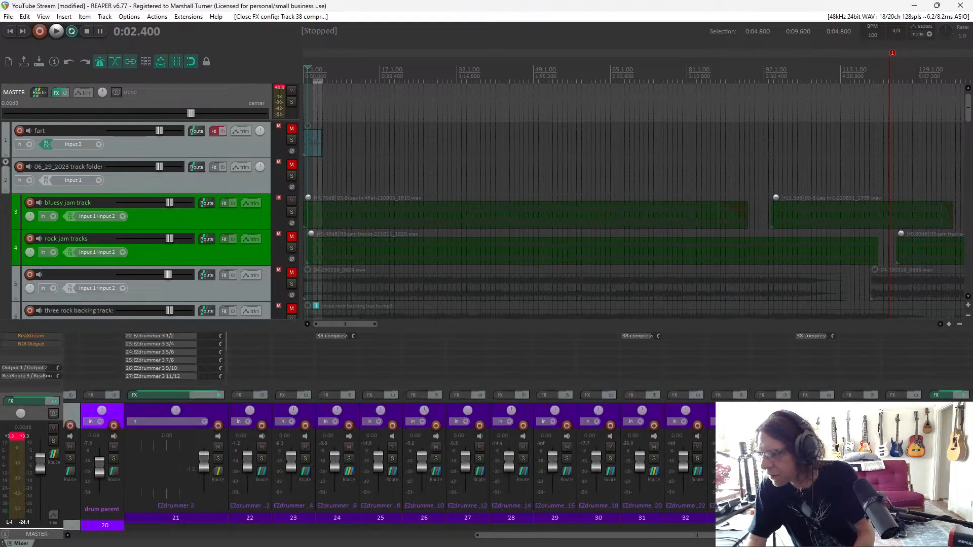
click(43, 17)
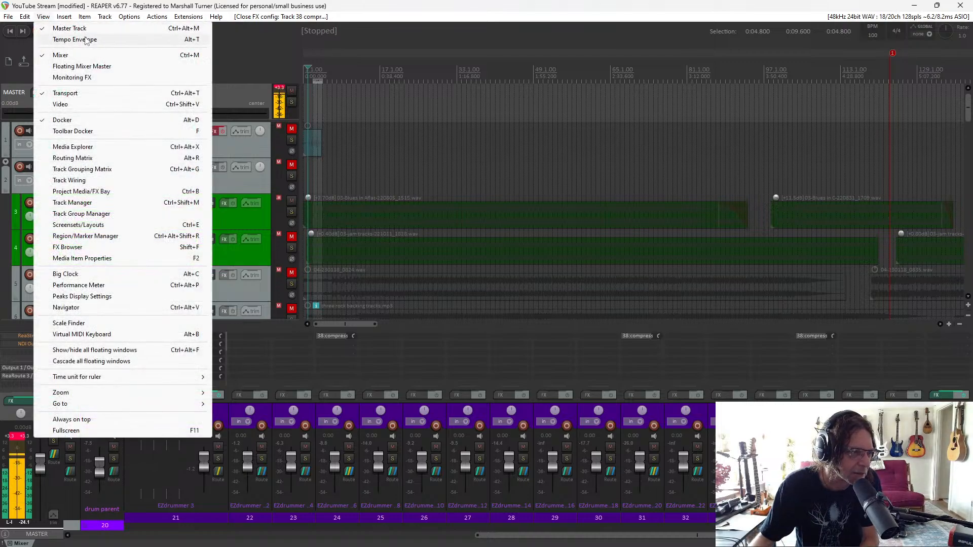
click(69, 55)
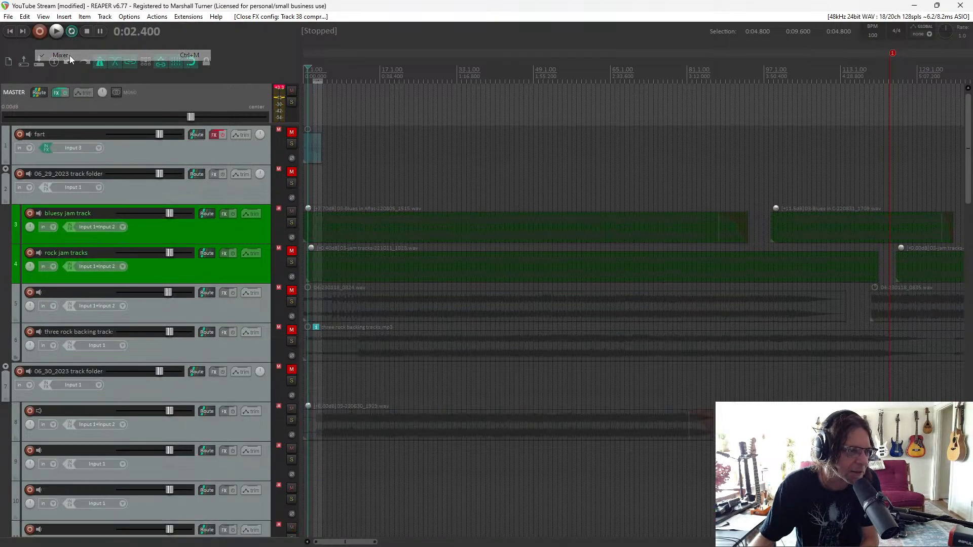
Hide the master track from the track list and show the mixer
click(43, 17)
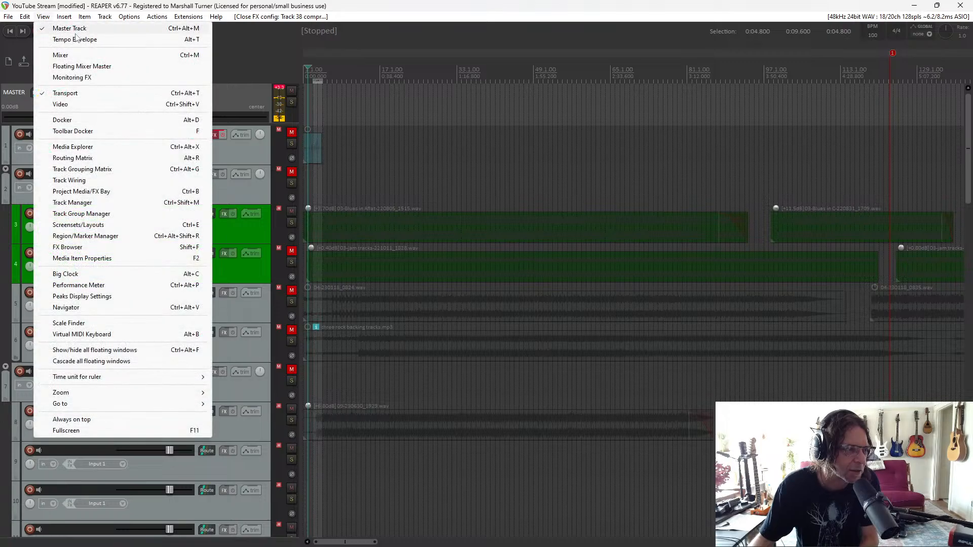
click(75, 30)
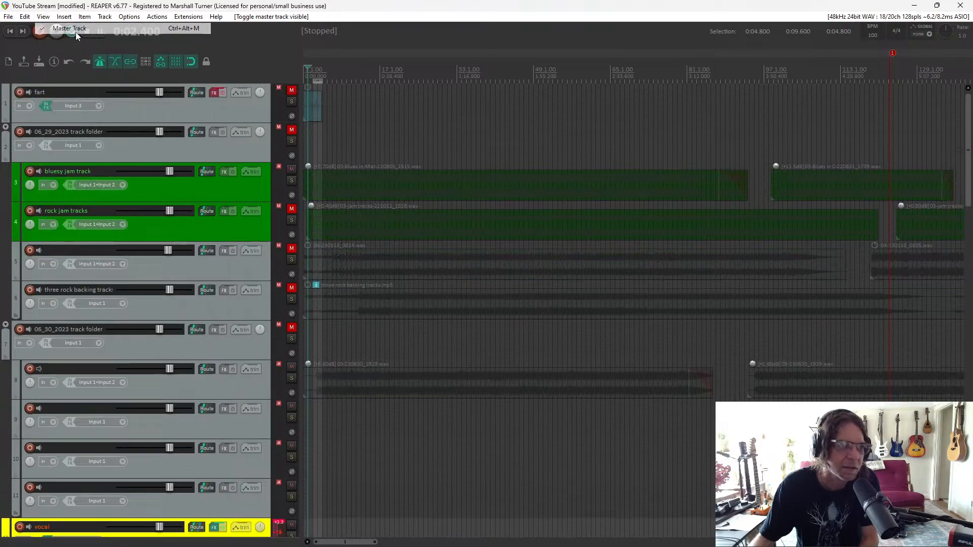
click(43, 17)
click(61, 55)
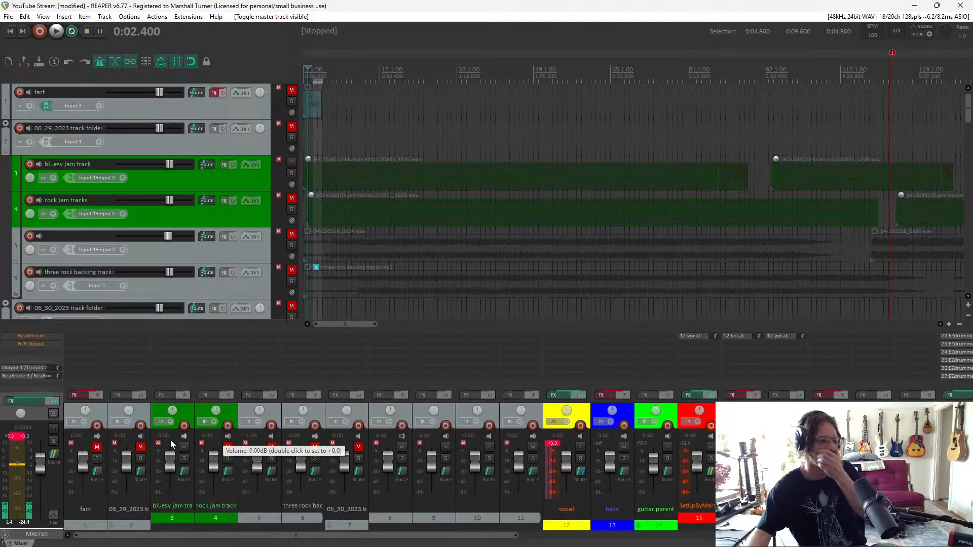
Reset the master channel's peak indicator and enlarge the docked mixer to show its FX inserts and sends
click(25, 437)
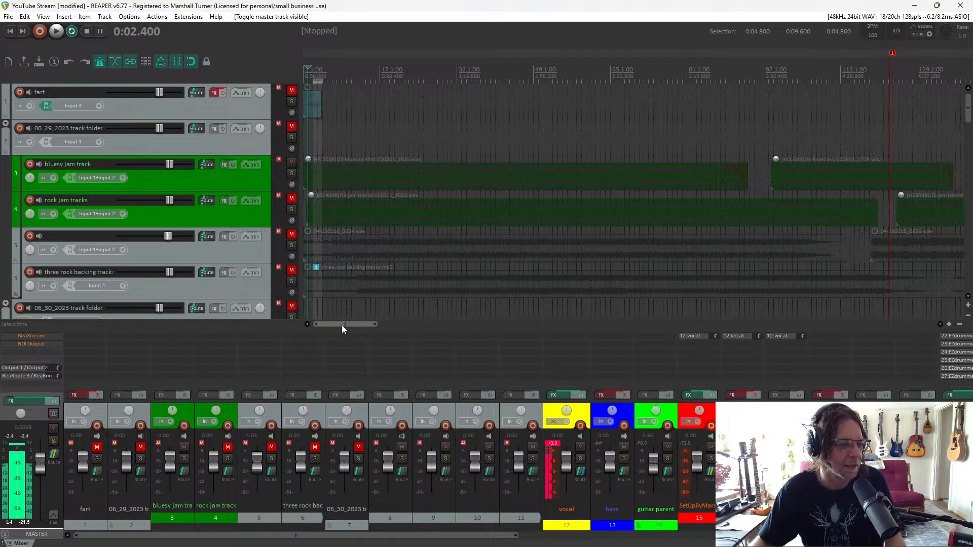
drag(292, 330, 271, 152)
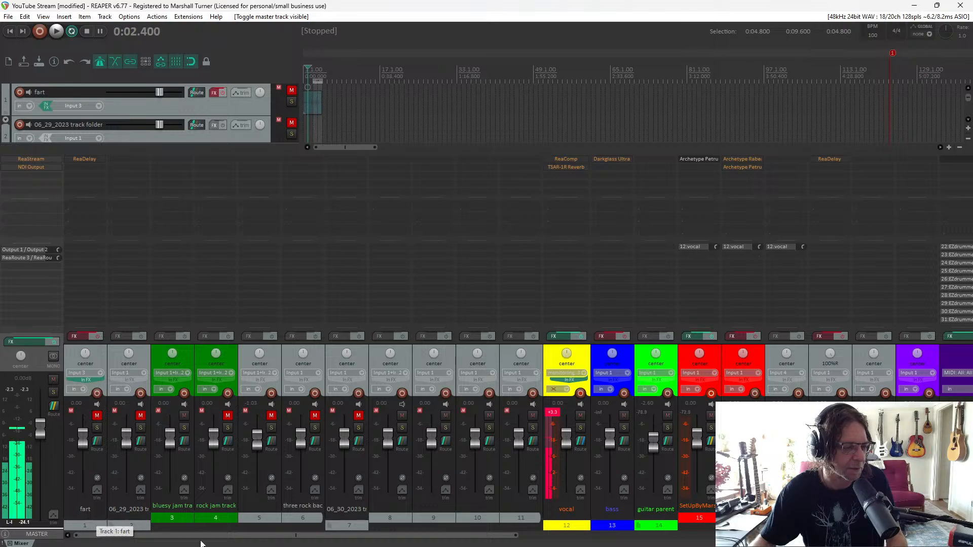
Undock the mixer from the docker
right_click(38, 365)
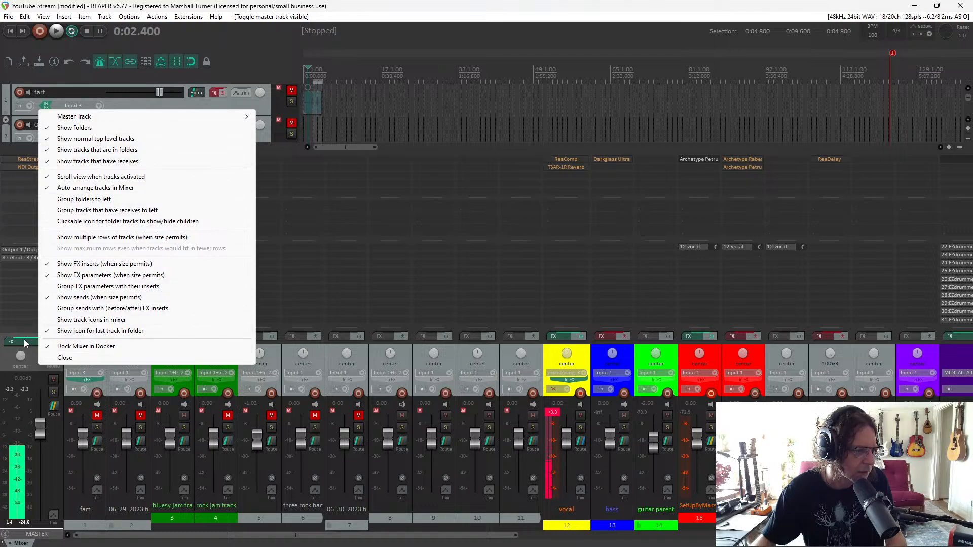
click(7, 363)
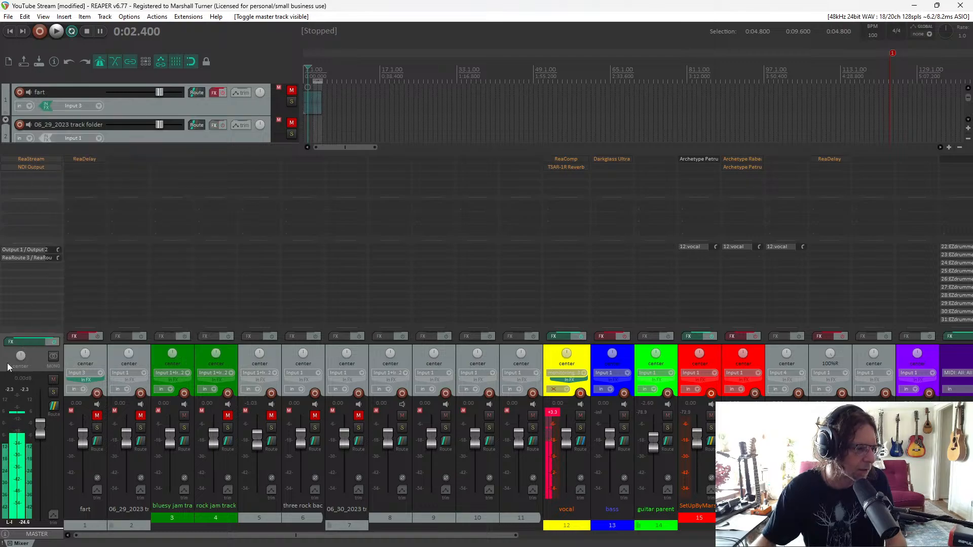
right_click(38, 360)
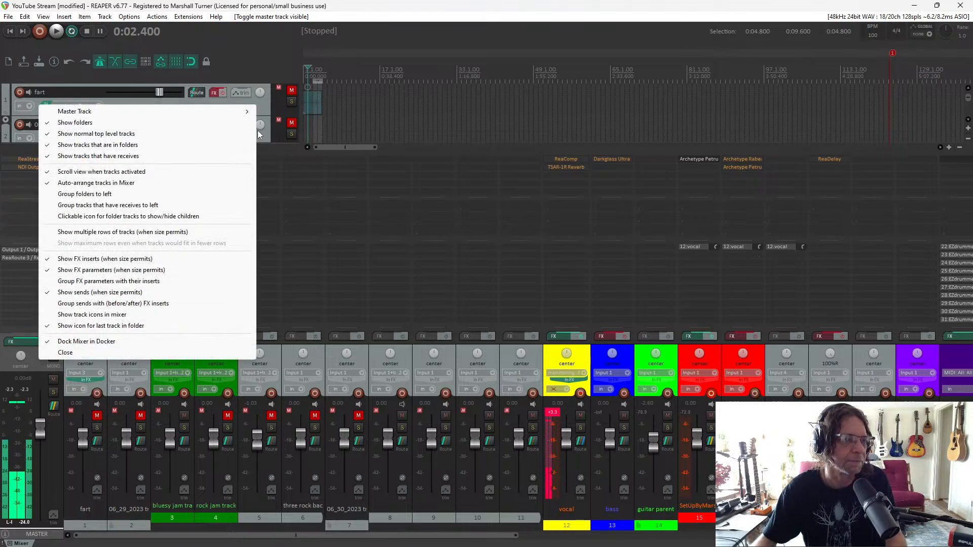
click(649, 11)
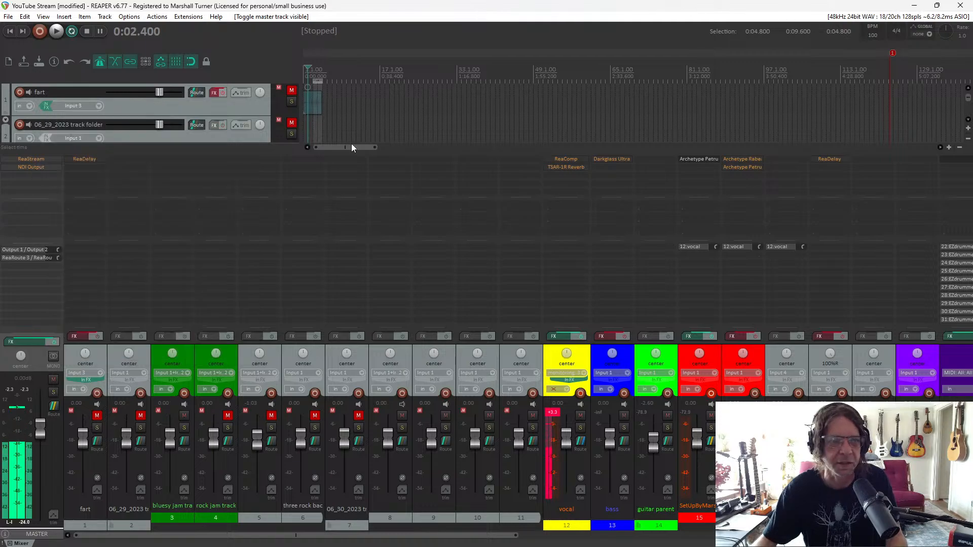
right_click(51, 534)
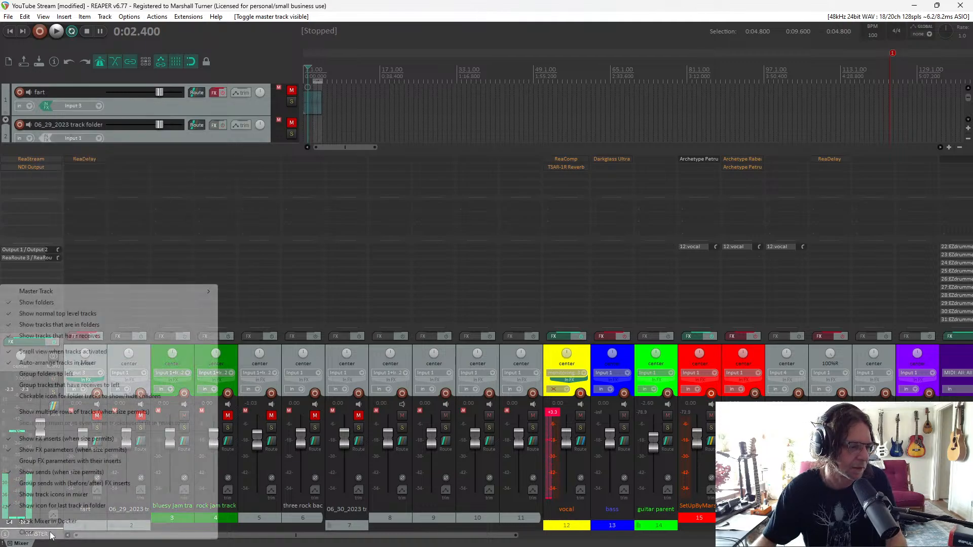
click(40, 522)
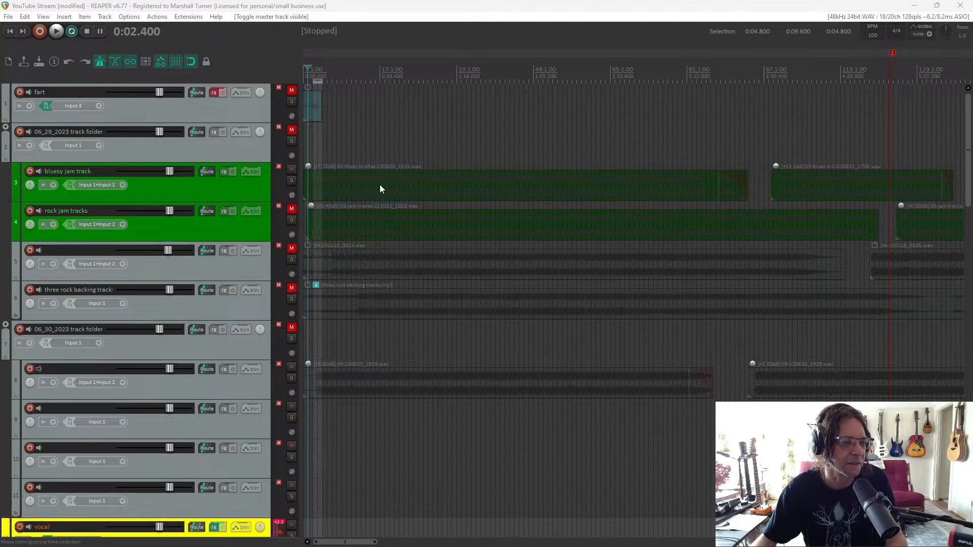
Select the drum parent track and start loop playback to check which drum outputs carry signal
mouse_move(237, 541)
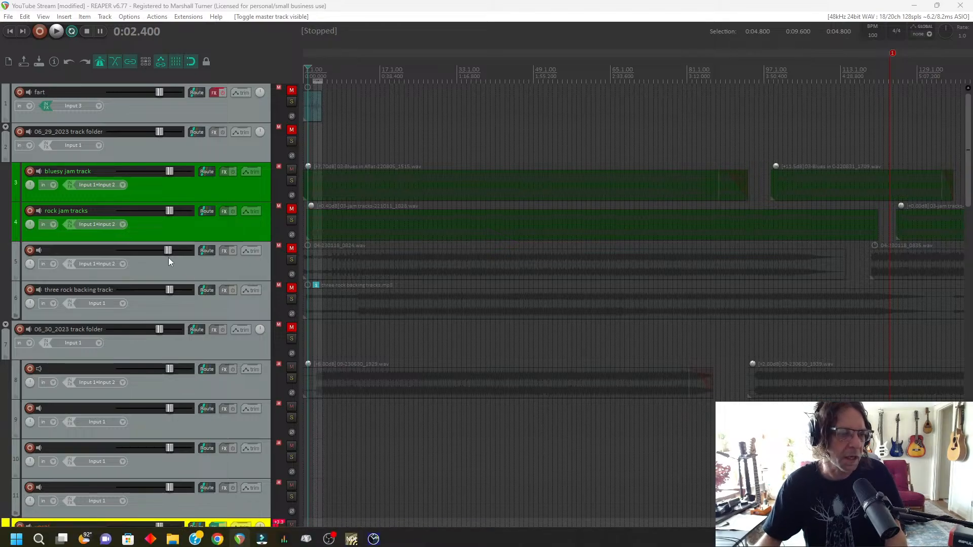
scroll(181, 273, down, 8)
scroll(183, 278, down, 6)
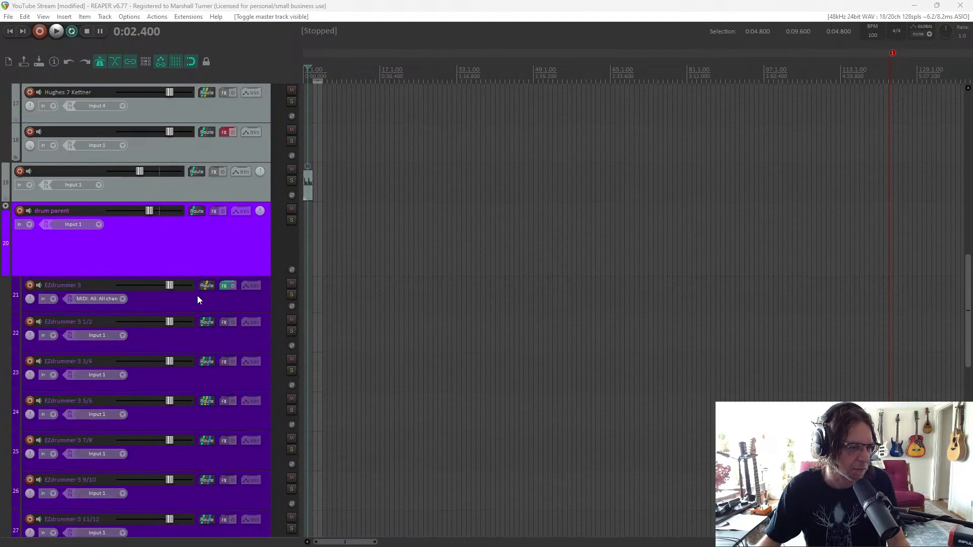
click(174, 250)
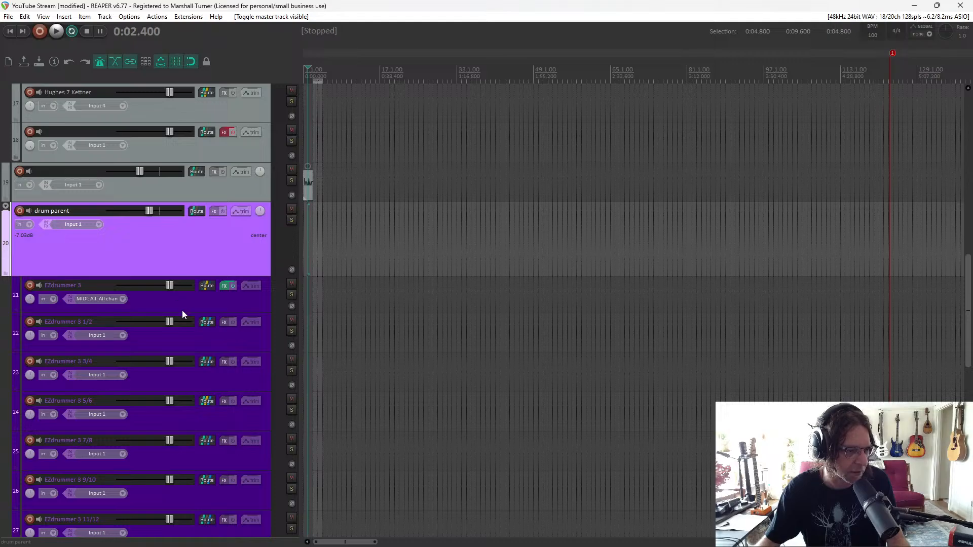
scroll(181, 304, down, 10)
scroll(183, 302, down, 2)
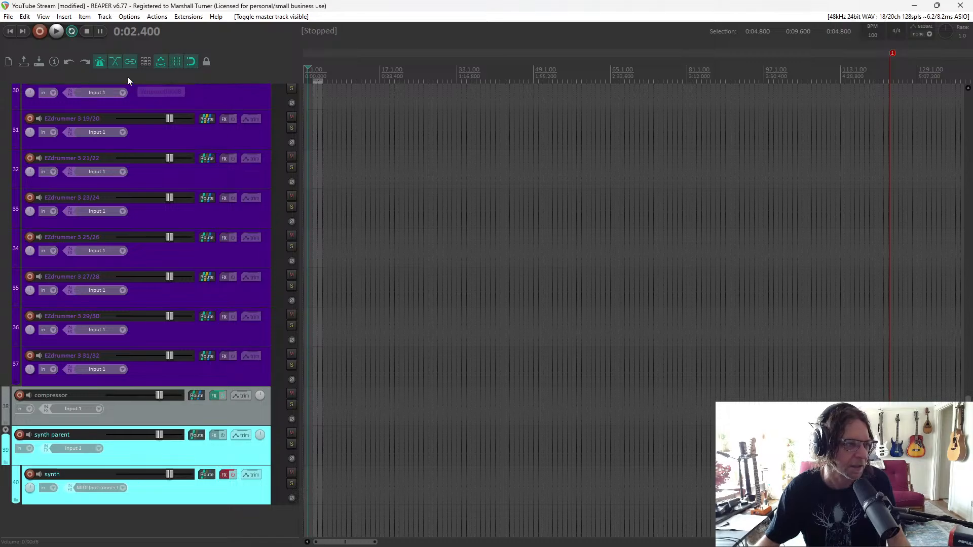
click(54, 34)
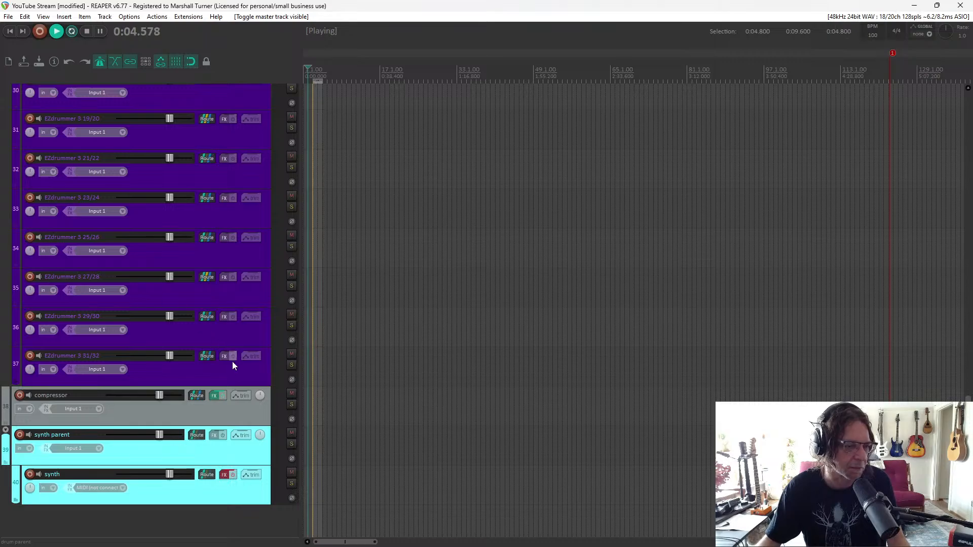
Remove the six tracks EZdrummer 3 21/22 through EZdrummer 3 31/32
click(248, 374)
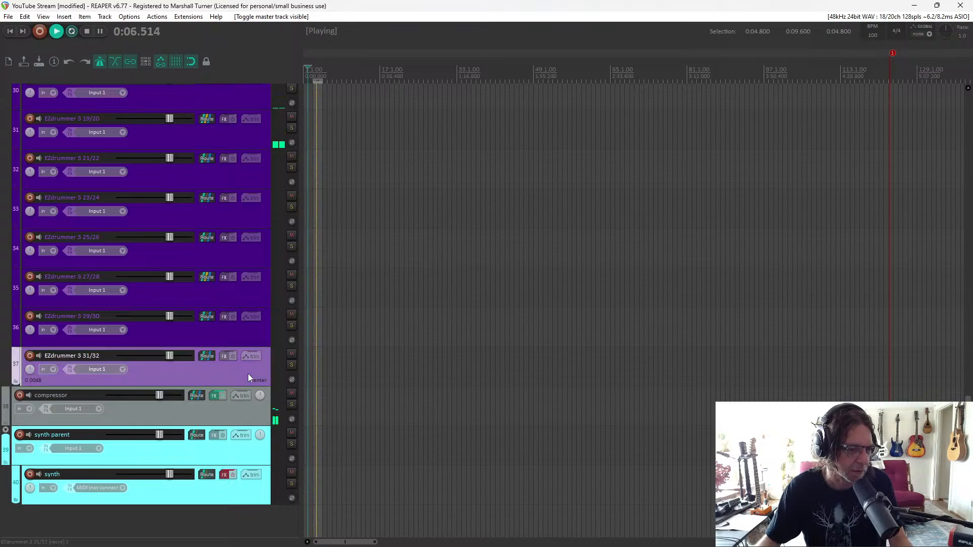
shift+click(233, 177)
right_click(234, 176)
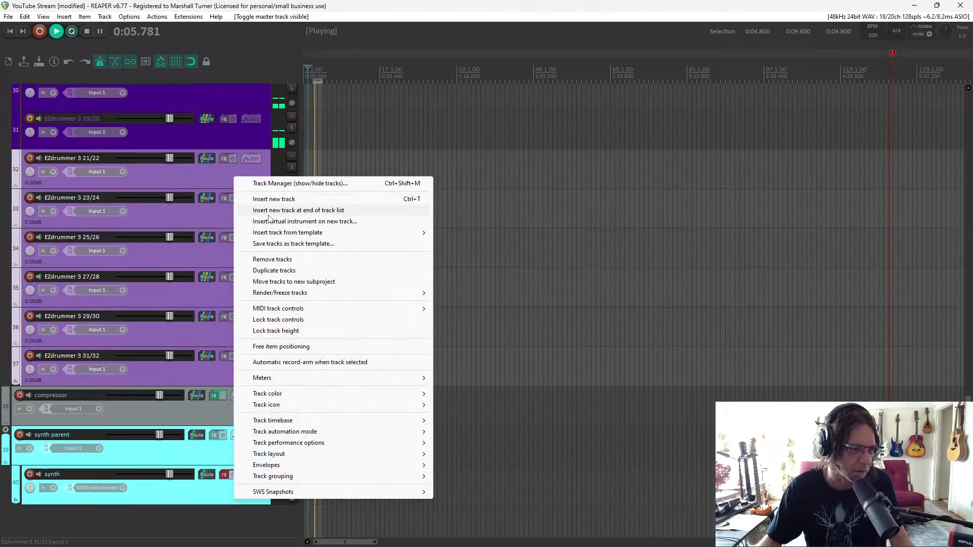
click(280, 263)
Remove the EZdrummer 3 9/10 and EZdrummer 3 15/16 tracks
scroll(200, 243, up, 3)
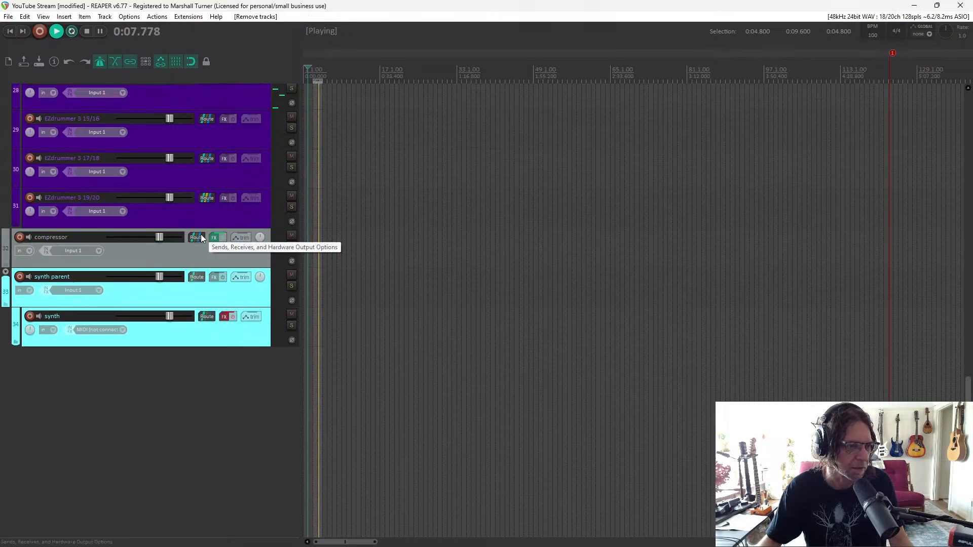
scroll(215, 220, up, 1)
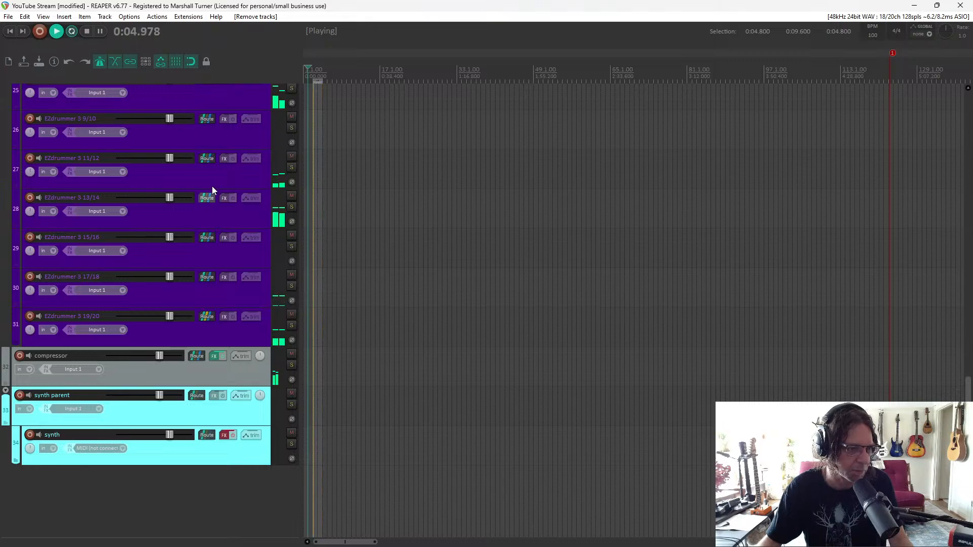
click(230, 140)
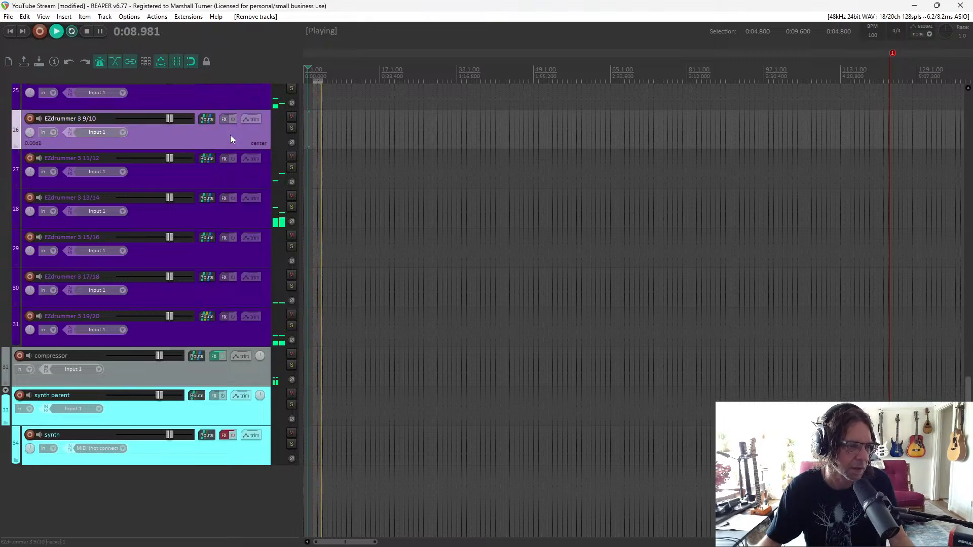
right_click(230, 135)
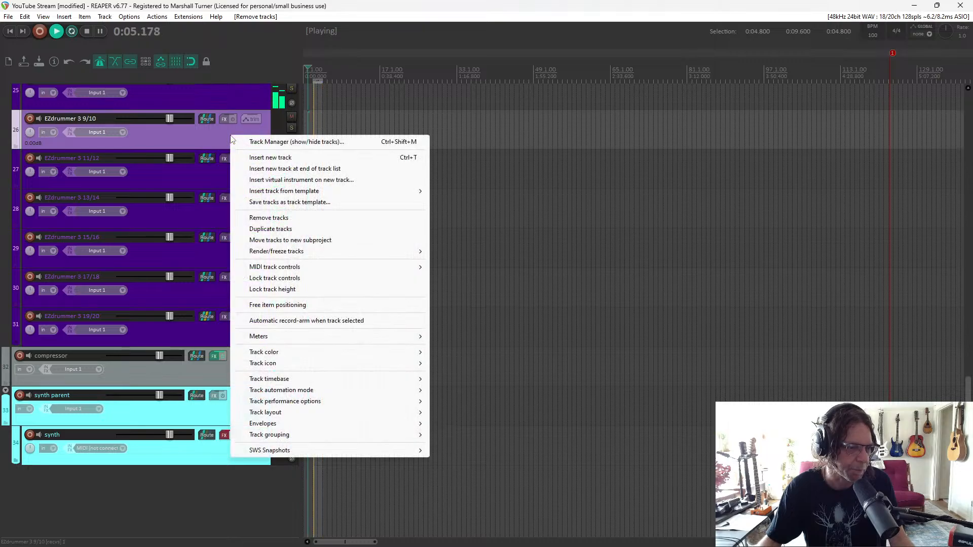
click(272, 217)
click(248, 225)
right_click(248, 225)
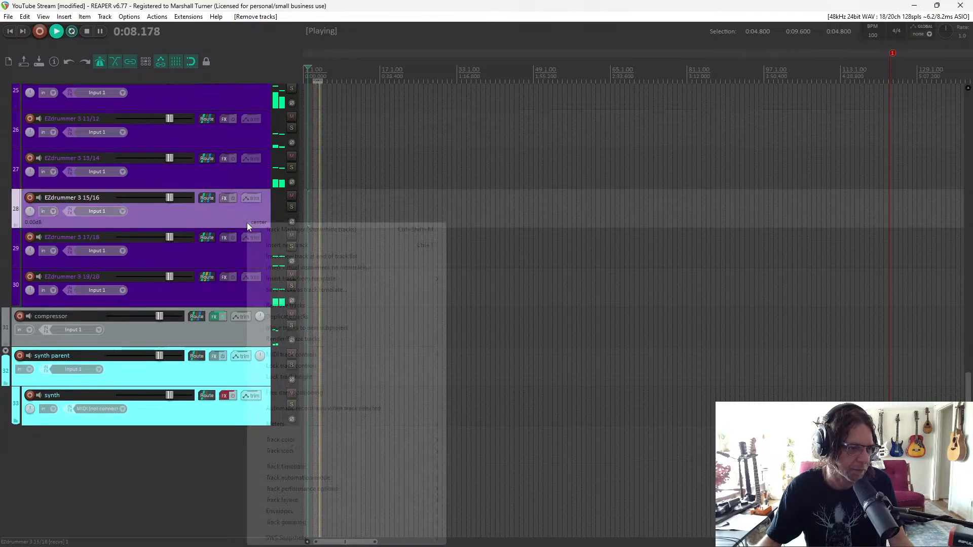
click(293, 306)
Save the tracks from drum parent through compressor as a track template named "cool drum kit"
scroll(240, 260, up, 5)
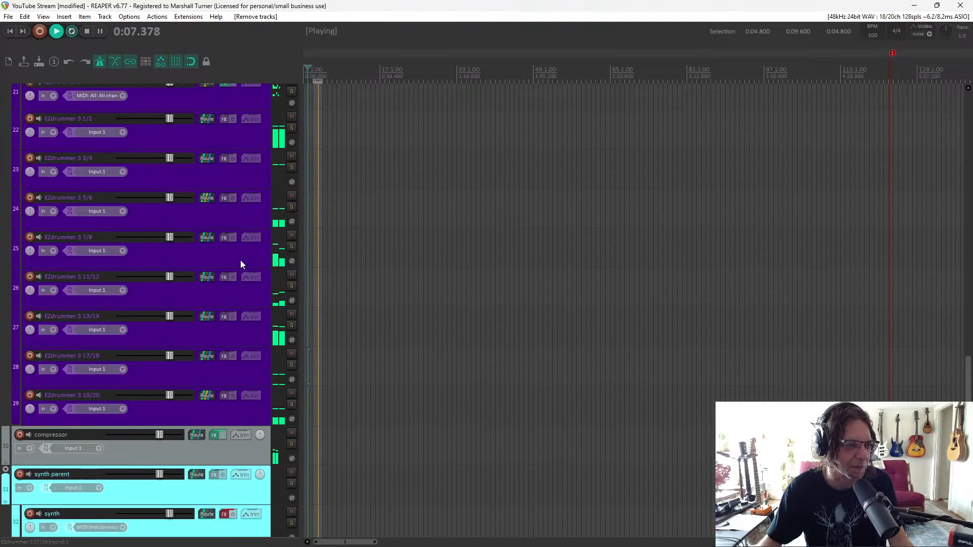
scroll(240, 260, down, 3)
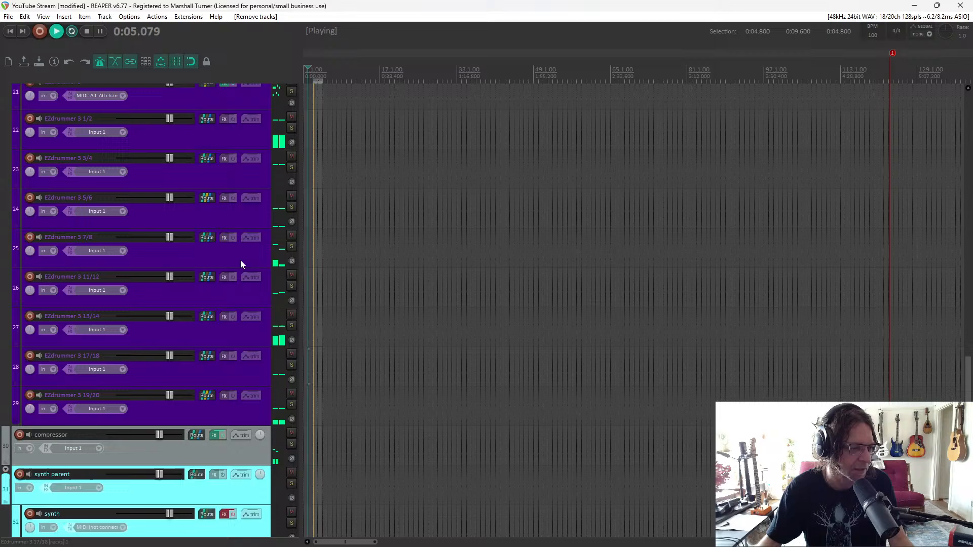
click(211, 453)
scroll(209, 449, up, 4)
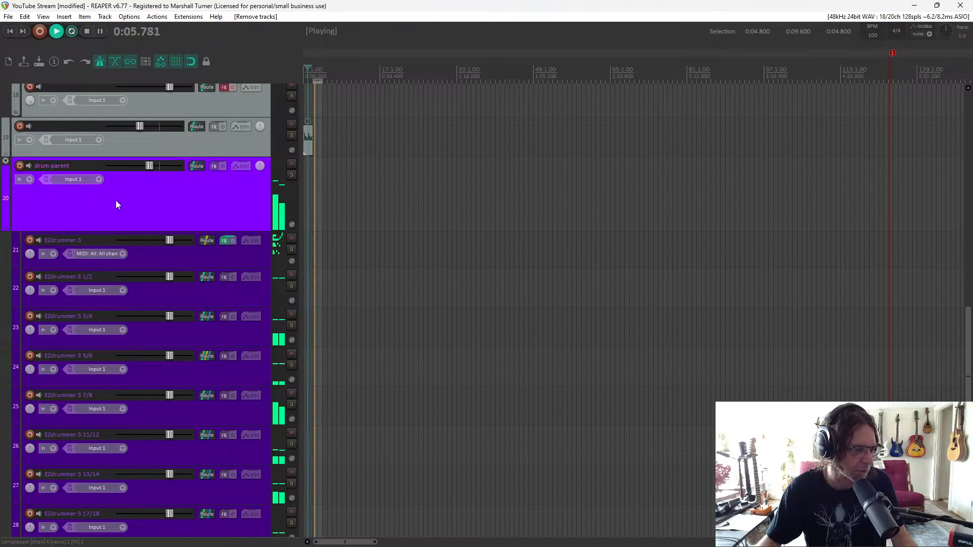
click(118, 202)
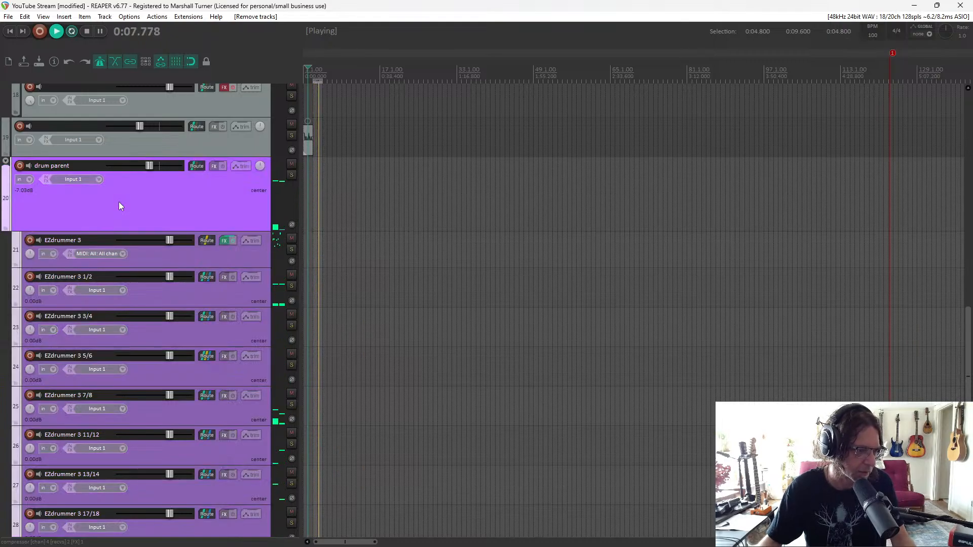
right_click(135, 208)
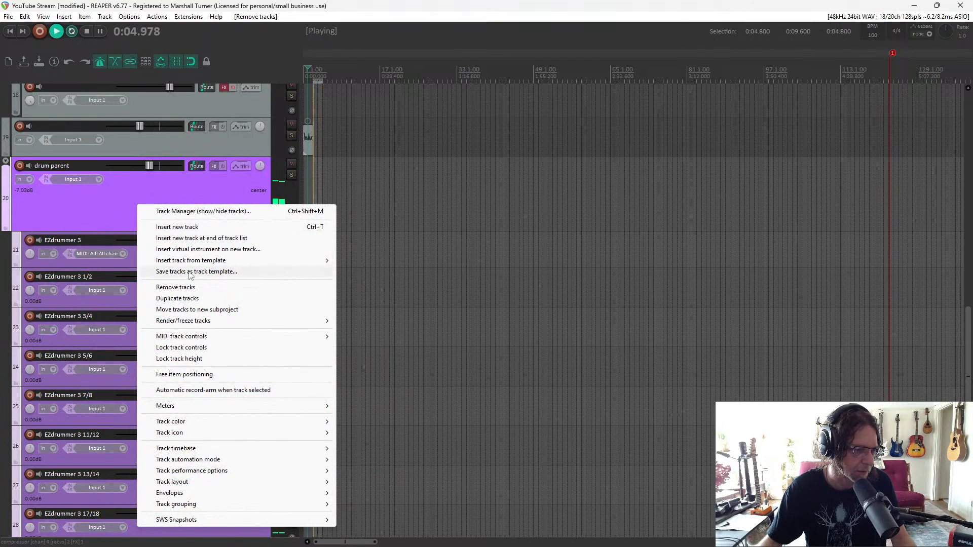
click(191, 272)
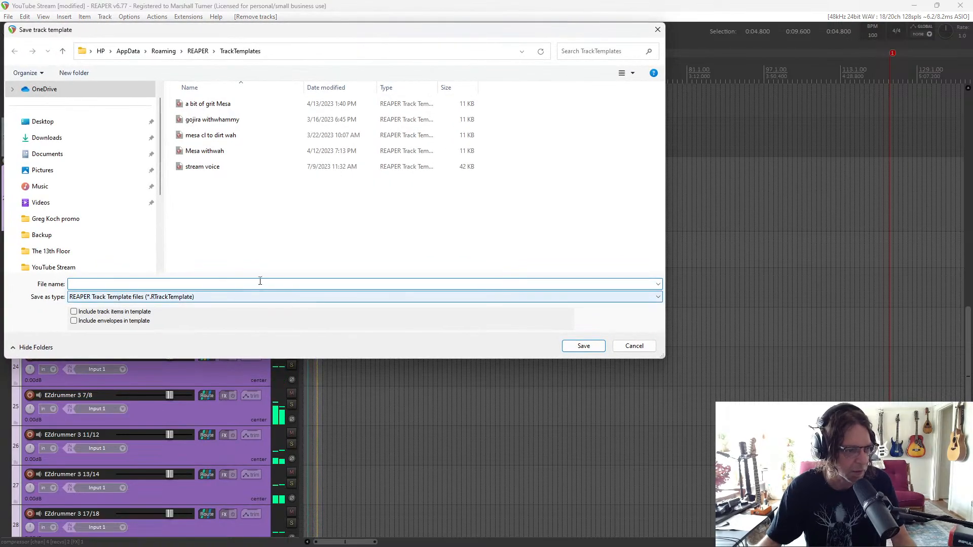
text(c)
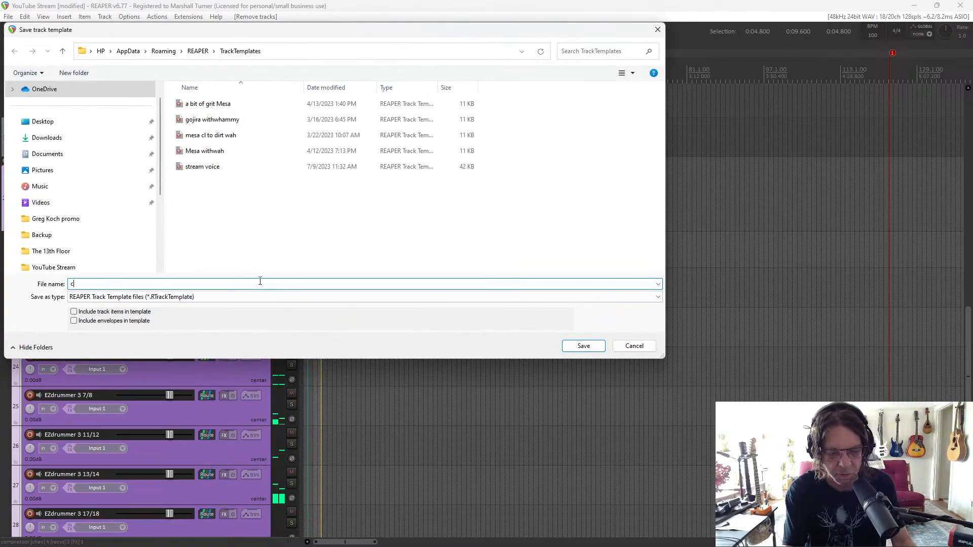
text(ool drum kit)
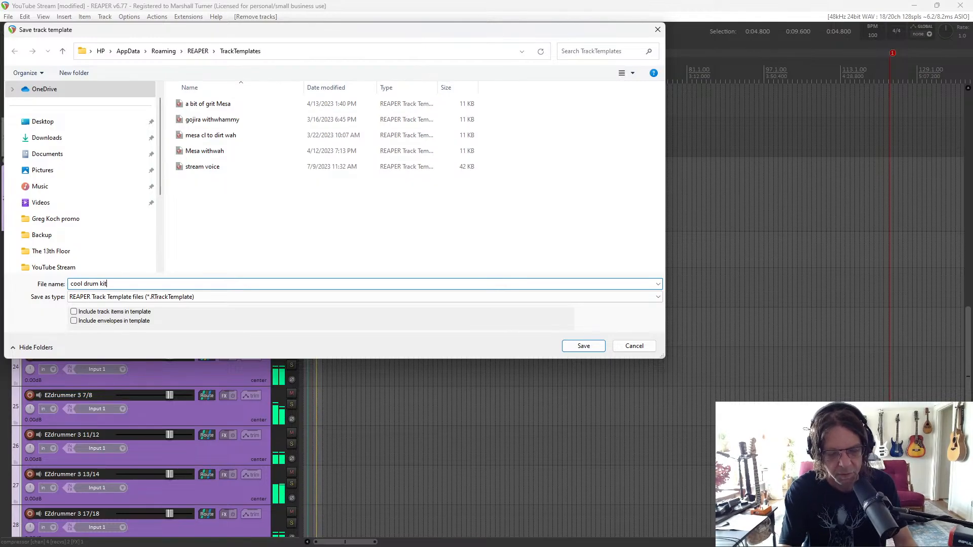
key(Return)
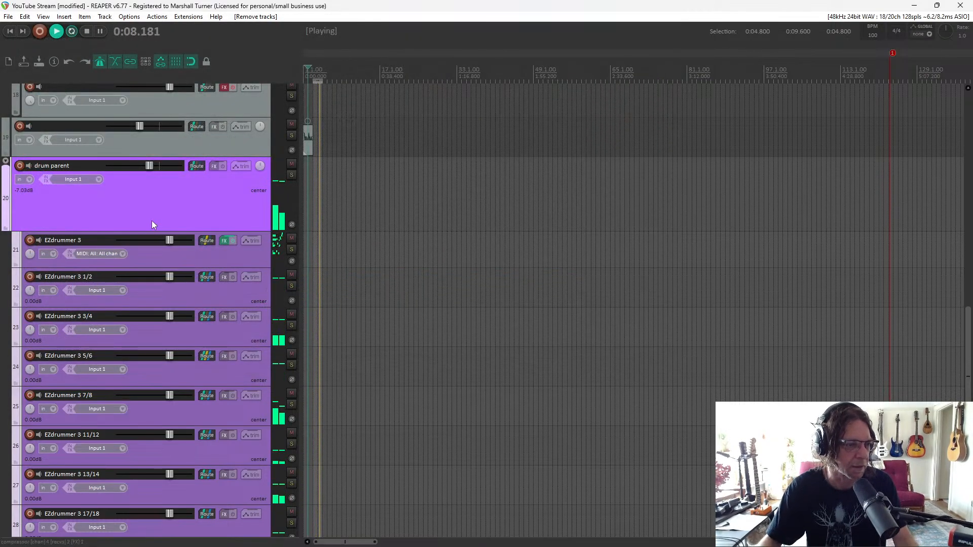
Stop playback and insert the "cool drum kit" track template after the compressor track
click(87, 32)
scroll(172, 264, down, 5)
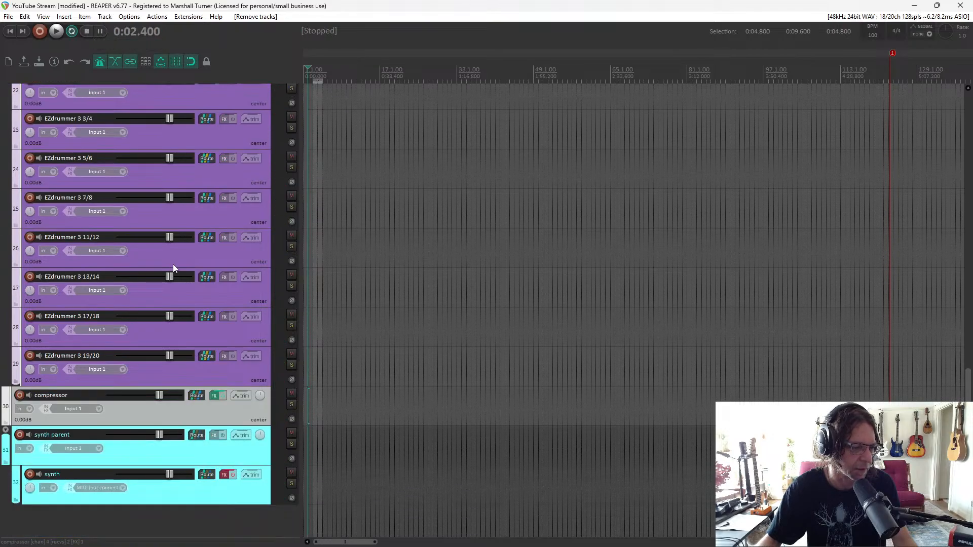
right_click(139, 508)
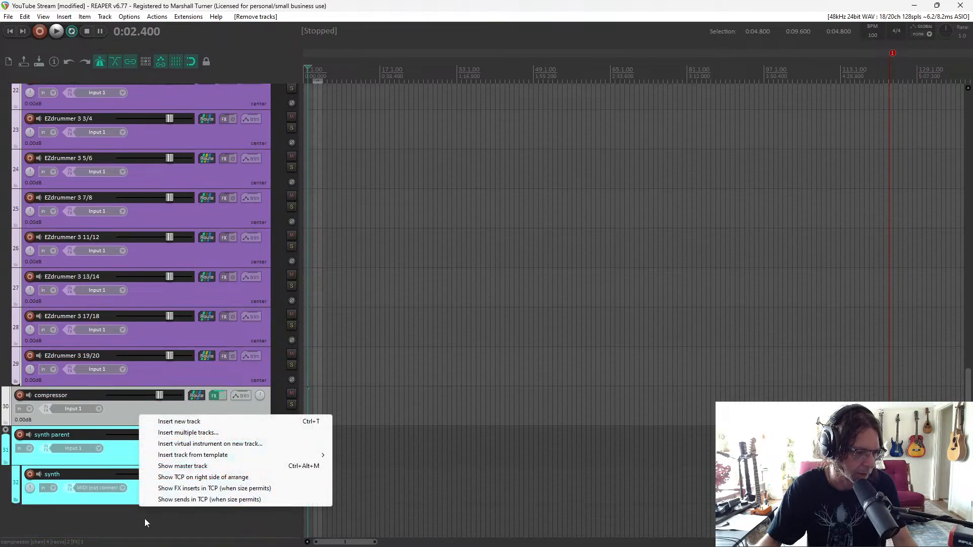
right_click(145, 518)
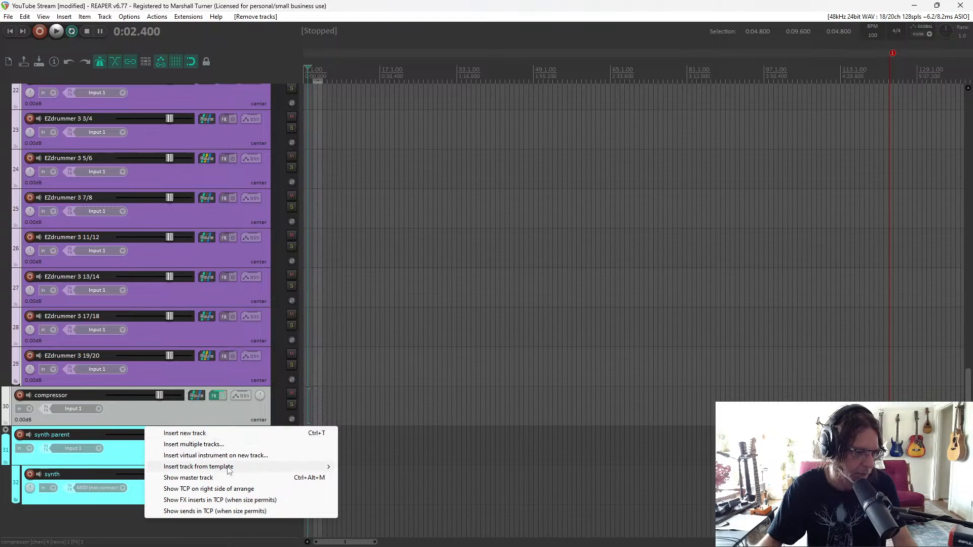
mouse_move(284, 467)
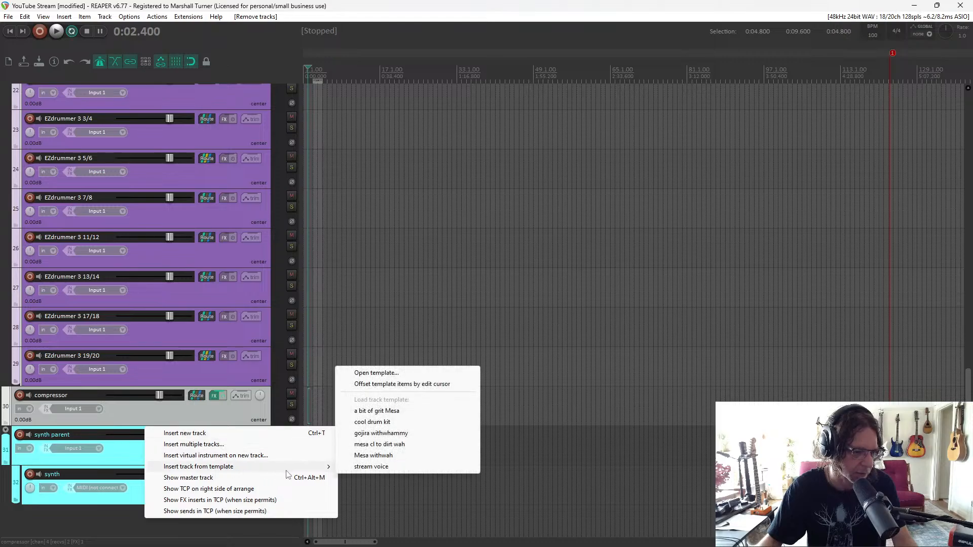
click(382, 422)
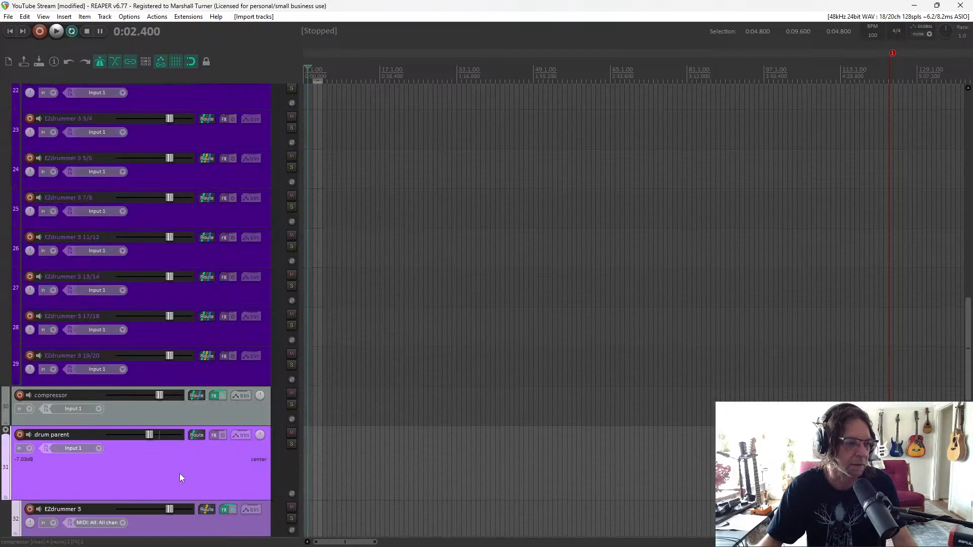
scroll(208, 401, down, 5)
scroll(206, 400, down, 3)
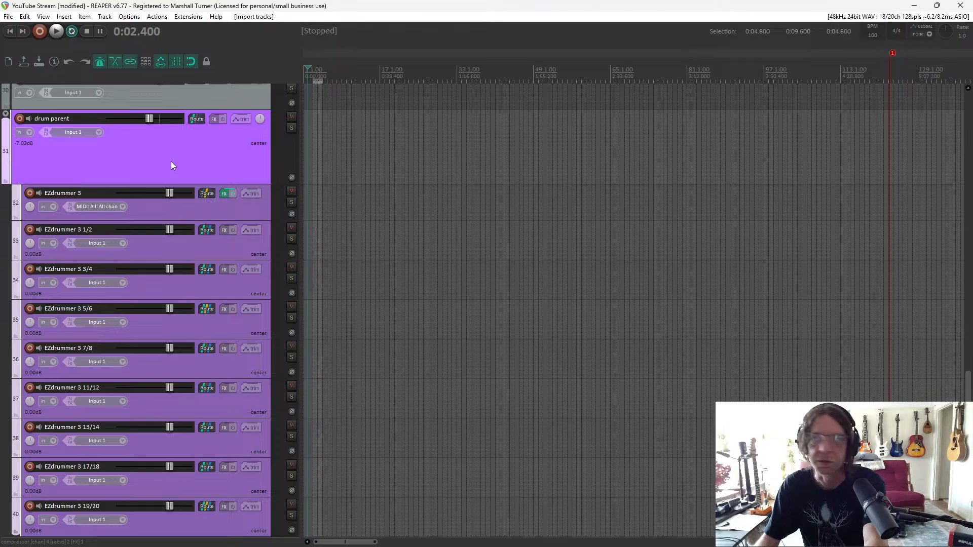
Delete the 11 tracks inserted from the "cool drum kit" template
key(Delete)
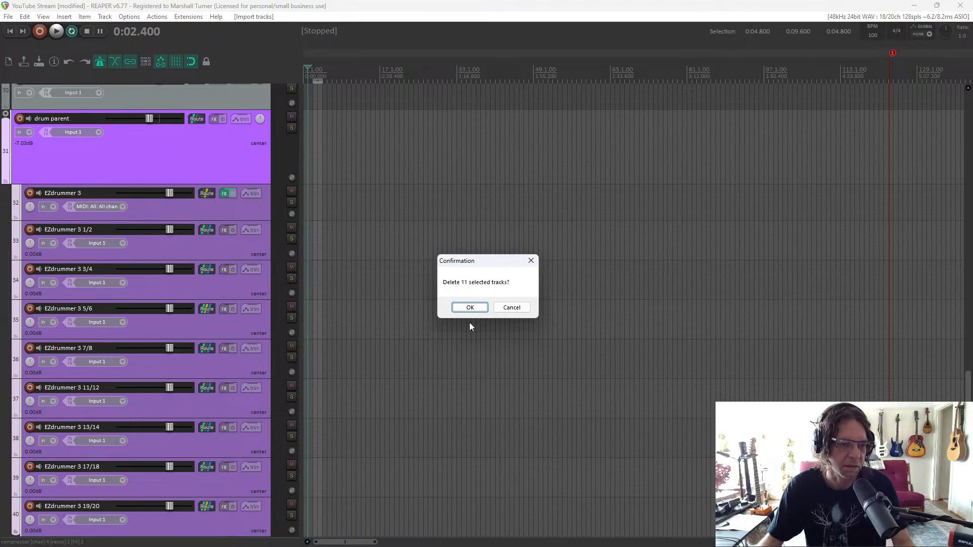
click(482, 310)
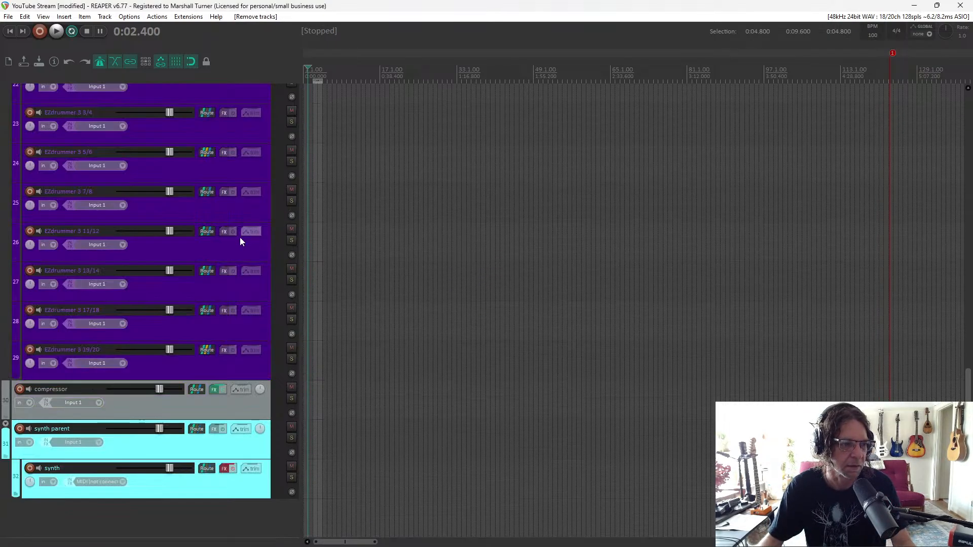
Open the plugin on the EZdrummer 3 track in its own floating window and show its Drums view
scroll(145, 323, up, 3)
scroll(145, 323, up, 1)
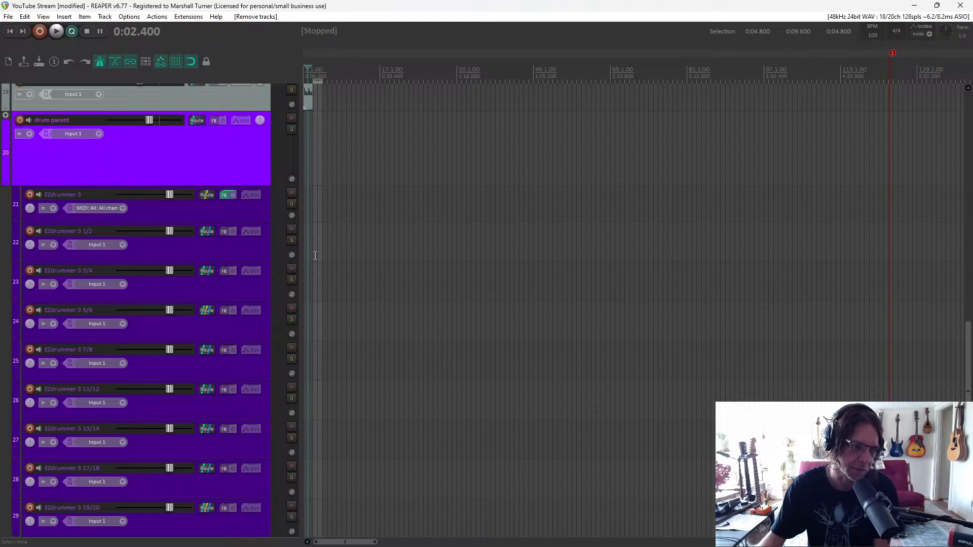
click(225, 196)
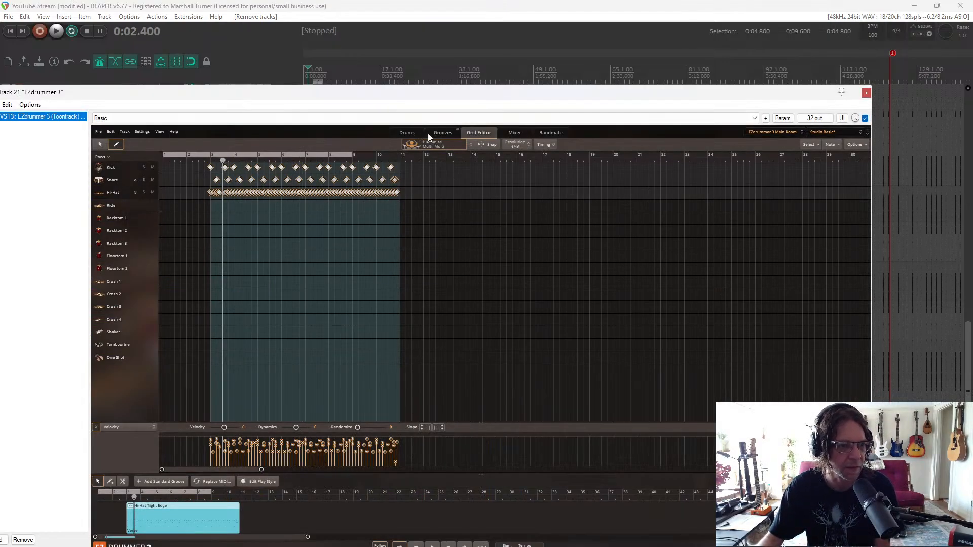
drag(211, 92, 242, 35)
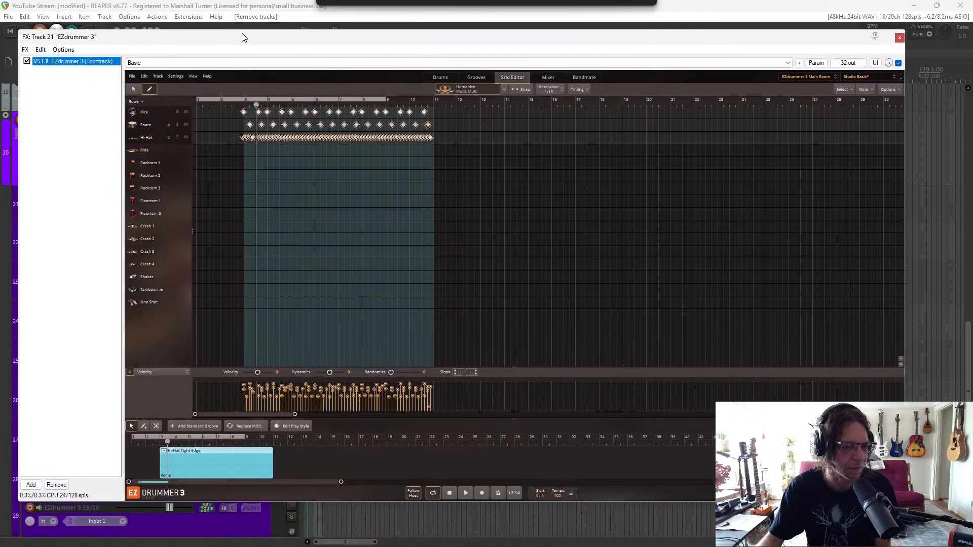
click(25, 50)
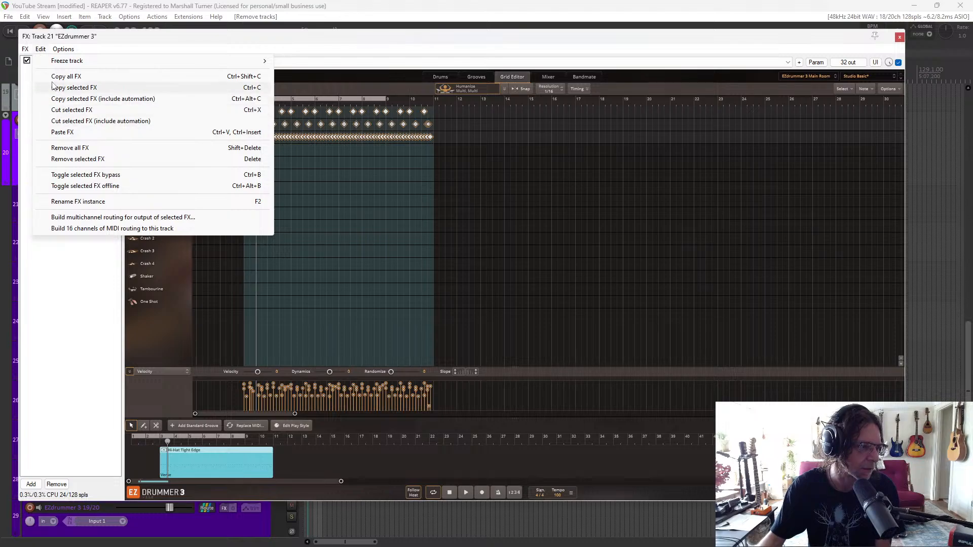
click(71, 147)
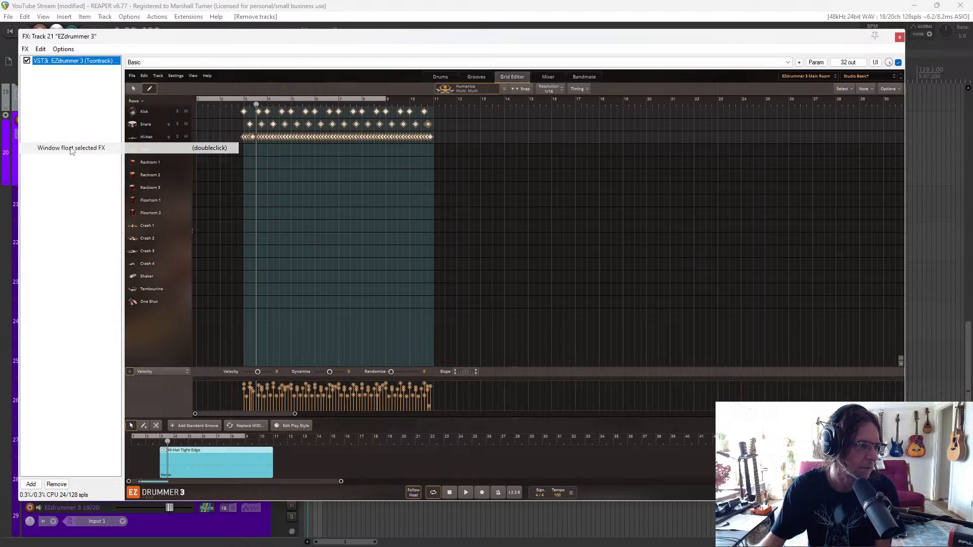
click(898, 38)
click(368, 71)
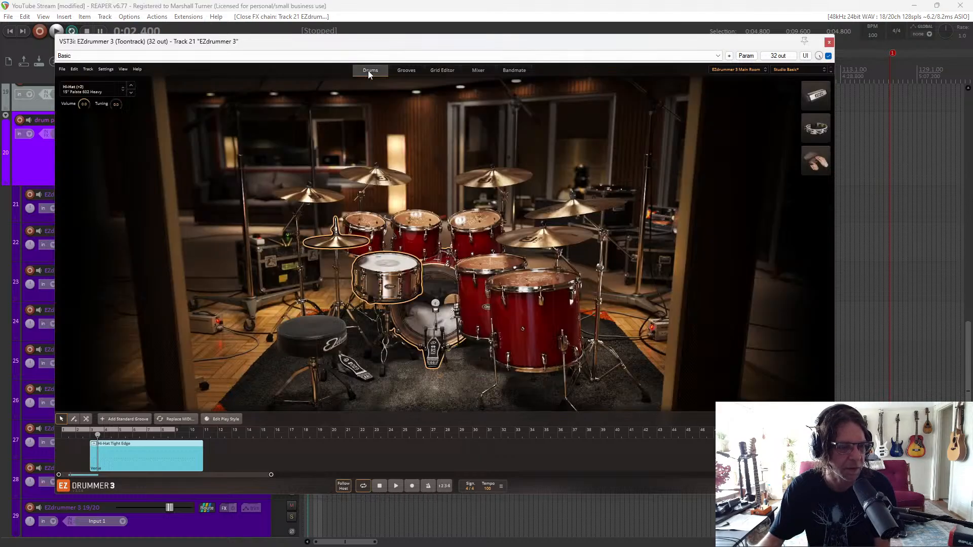
Load the EZdrummer 2 Modern library with the Modern Vintage preset
click(756, 71)
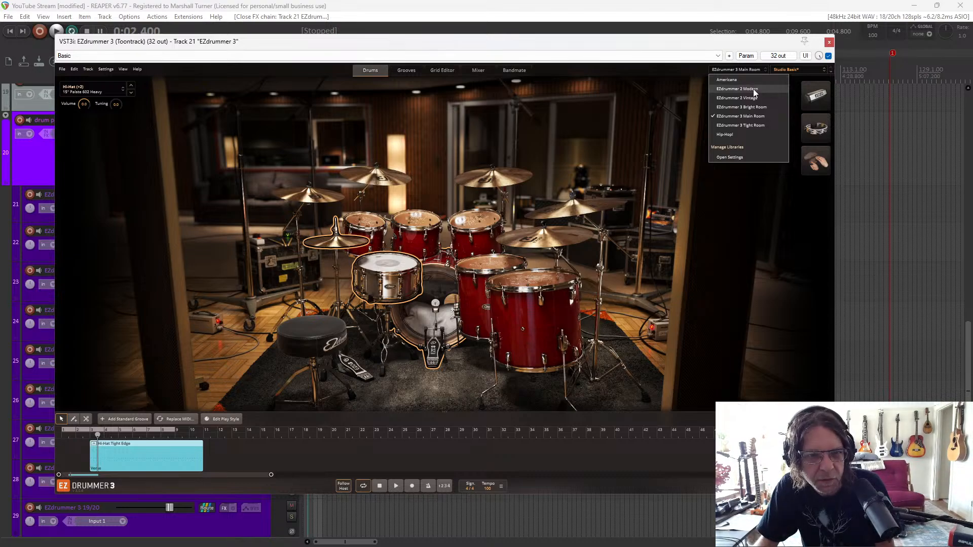
click(754, 89)
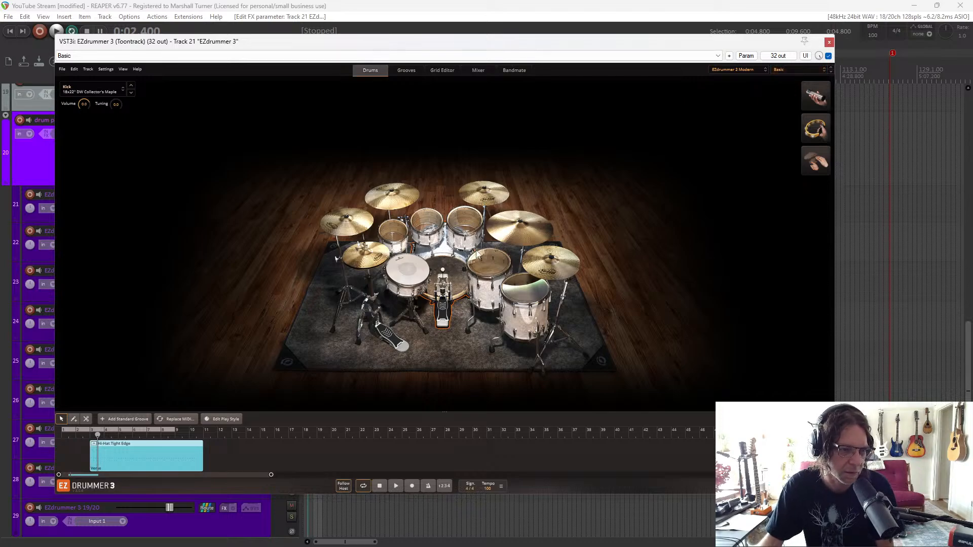
click(802, 71)
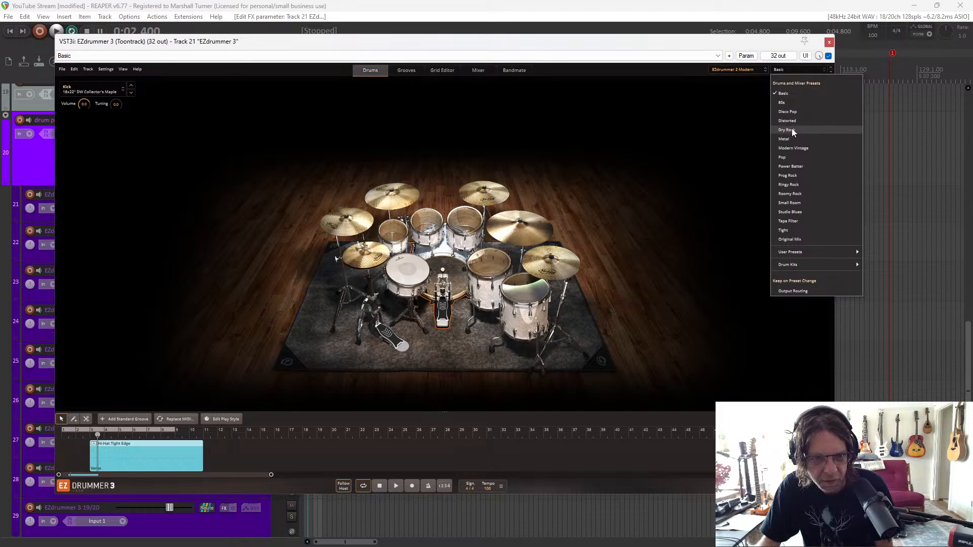
click(792, 149)
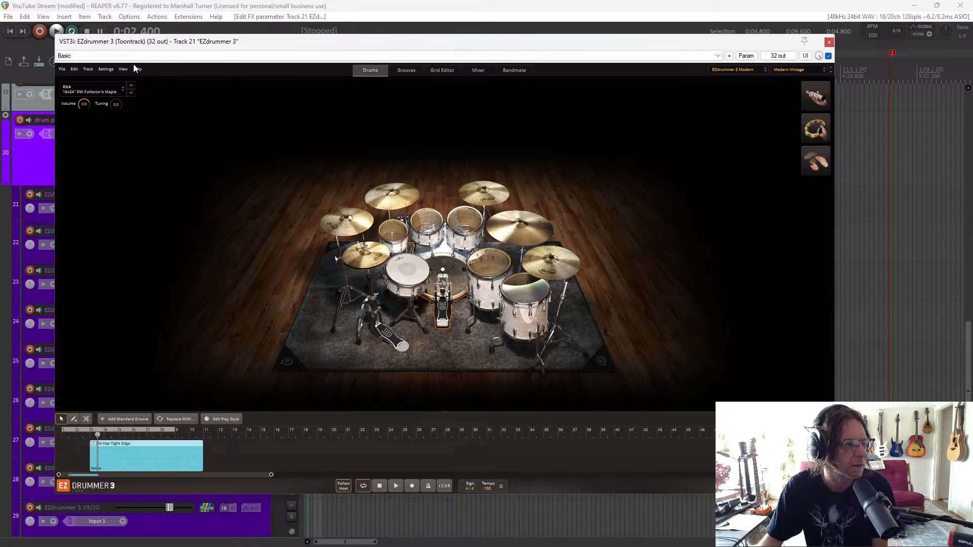
Set the EZdrummer 3 interface scale to 100%
click(122, 71)
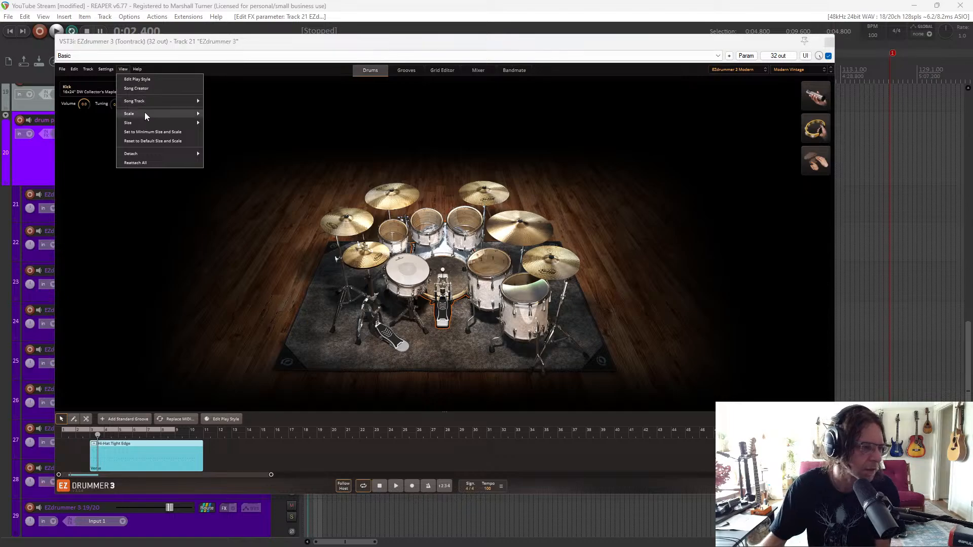
mouse_move(144, 112)
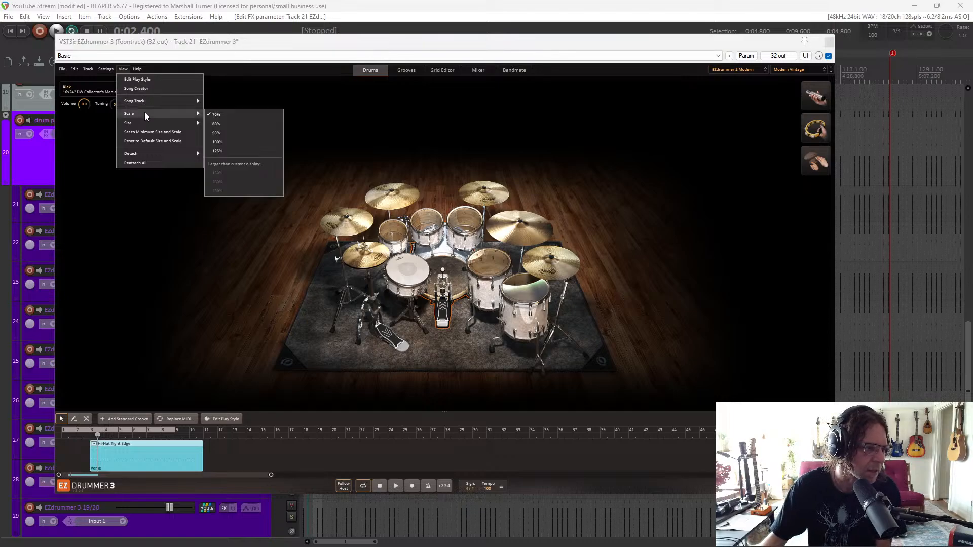
click(235, 142)
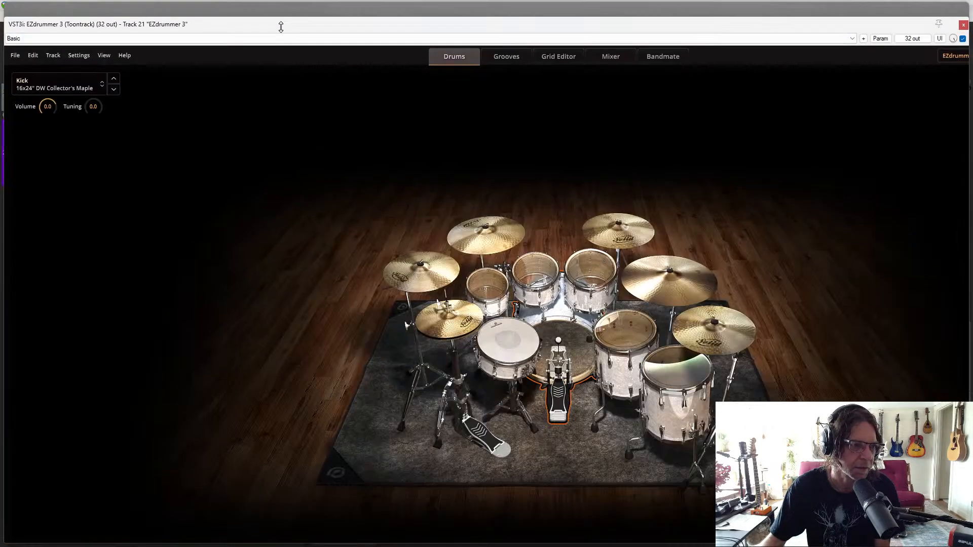
Snap the EZdrummer 3 plugin window and the REAPER project window next to each other
drag(279, 12, 457, 51)
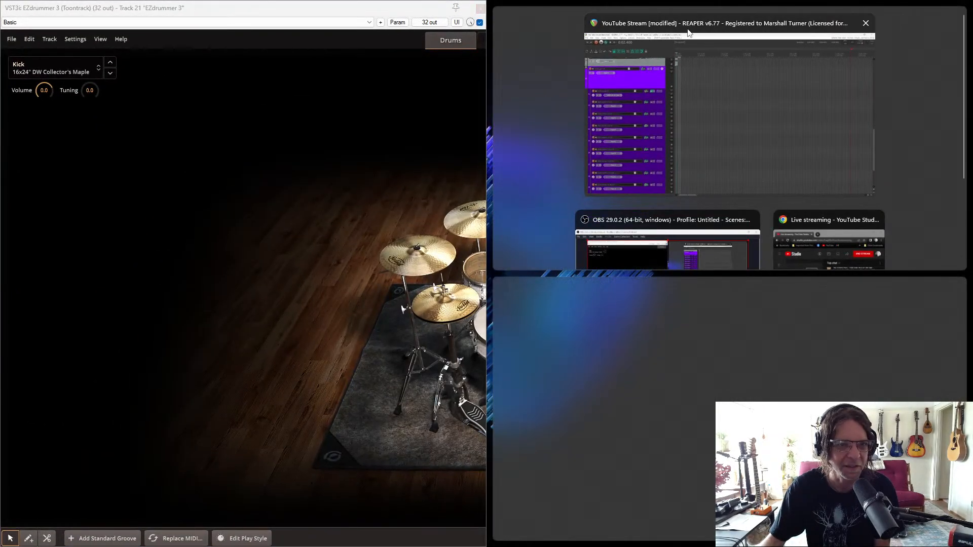
click(855, 27)
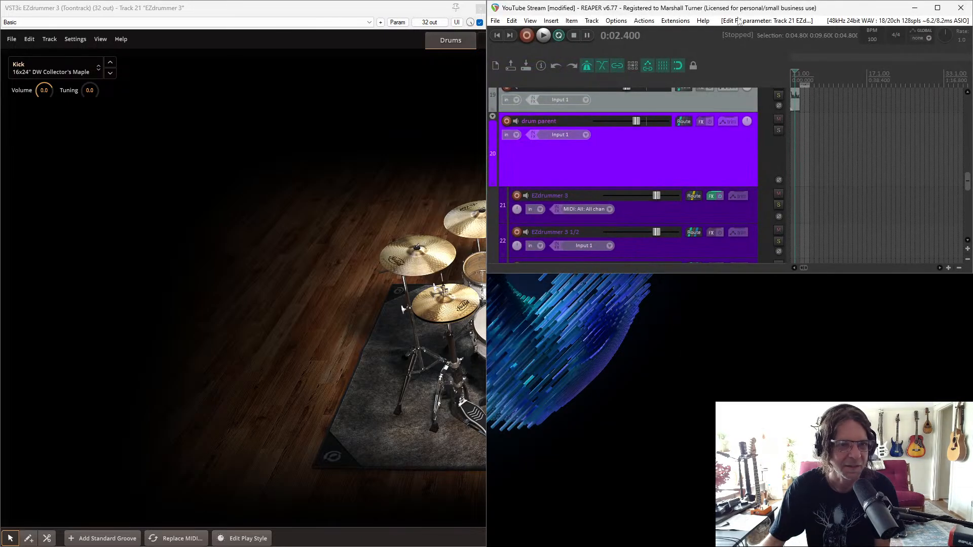
Open the audio device preferences, then close both the EZdrummer 3 plugin window and the preferences
key(ctrl+p)
click(481, 8)
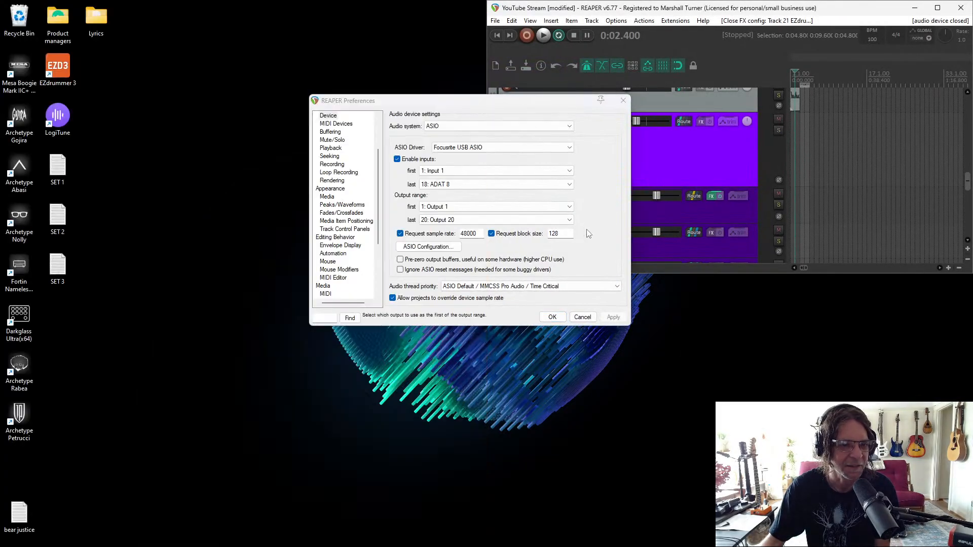
click(553, 317)
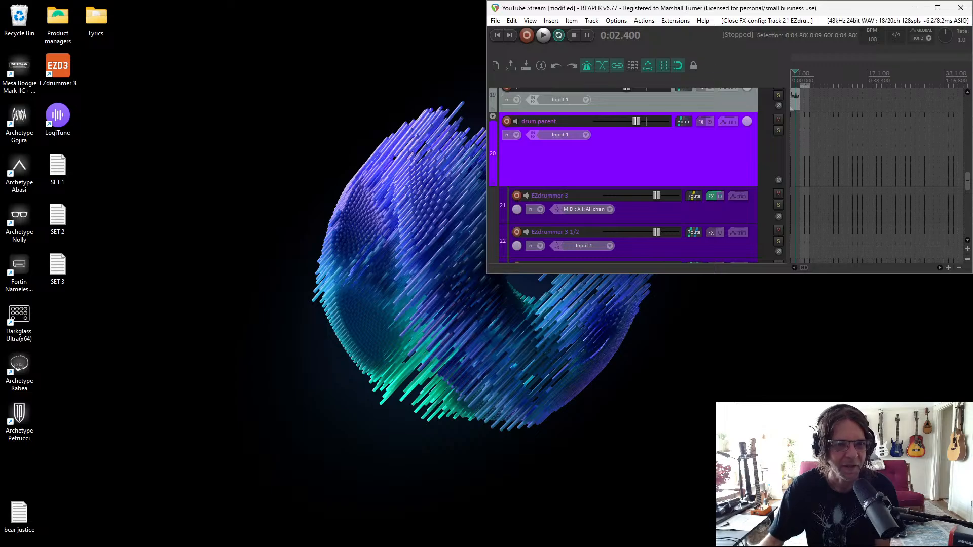
Maximize the REAPER project window and open the EZdrummer 3 plugin from its track
drag(740, 17, 372, 35)
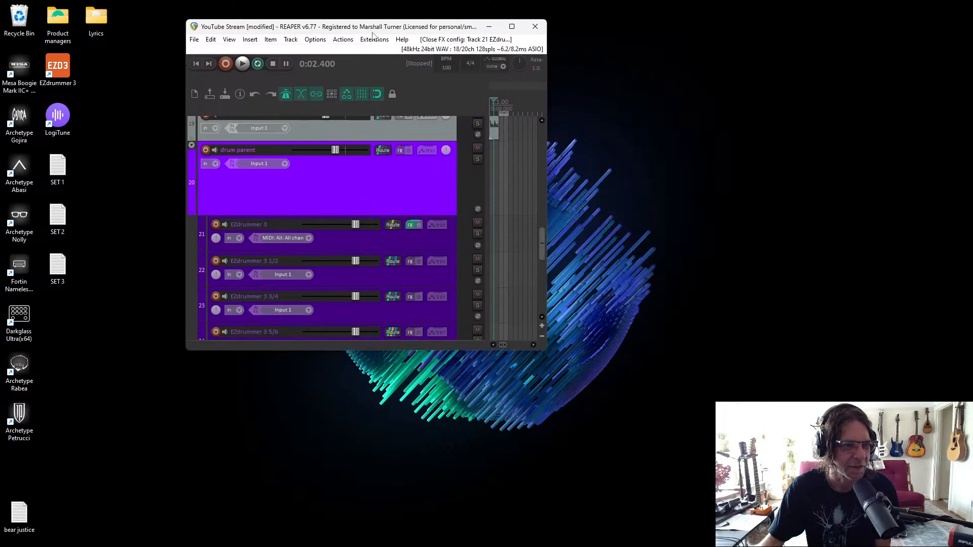
click(511, 27)
scroll(184, 220, down, 2)
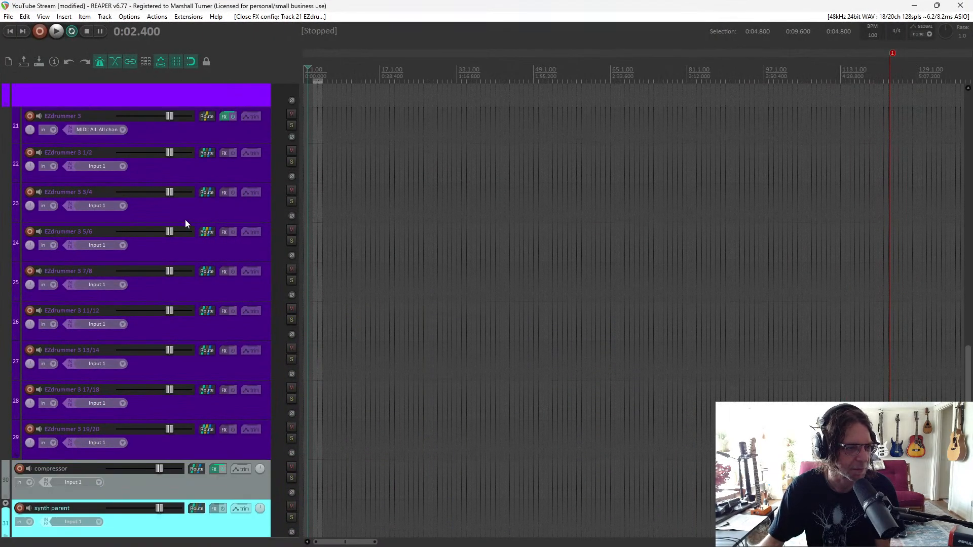
scroll(185, 220, up, 3)
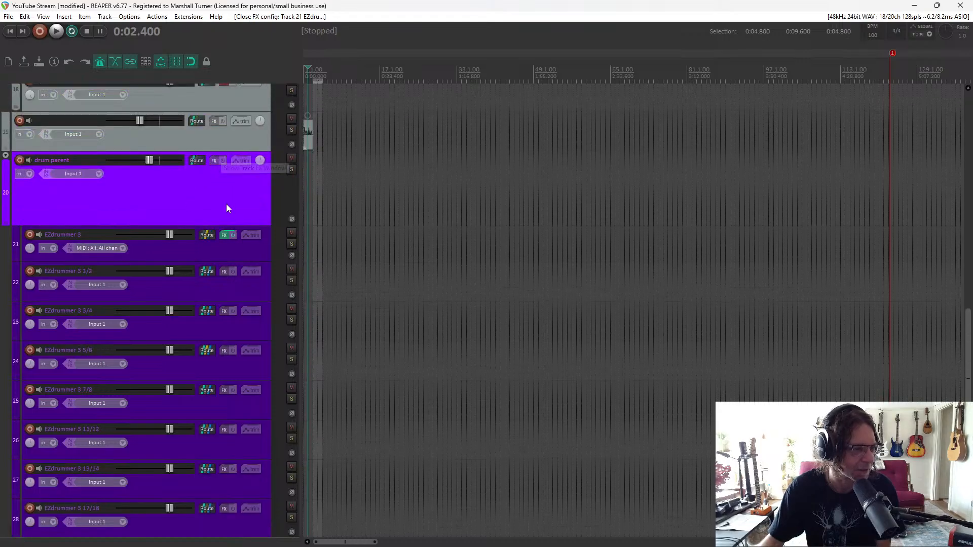
click(225, 234)
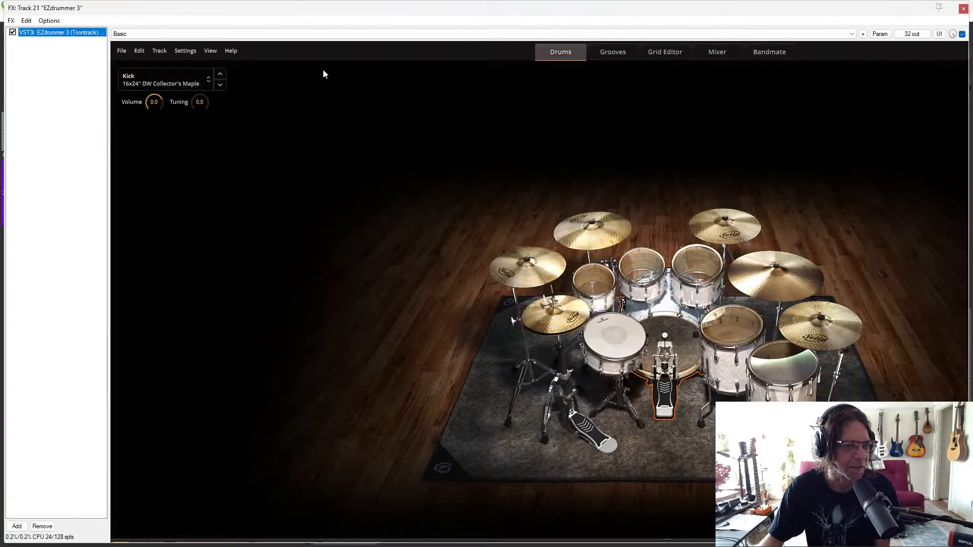
Set the EZdrummer 3 interface scale to 70% and start playing the groove
click(214, 53)
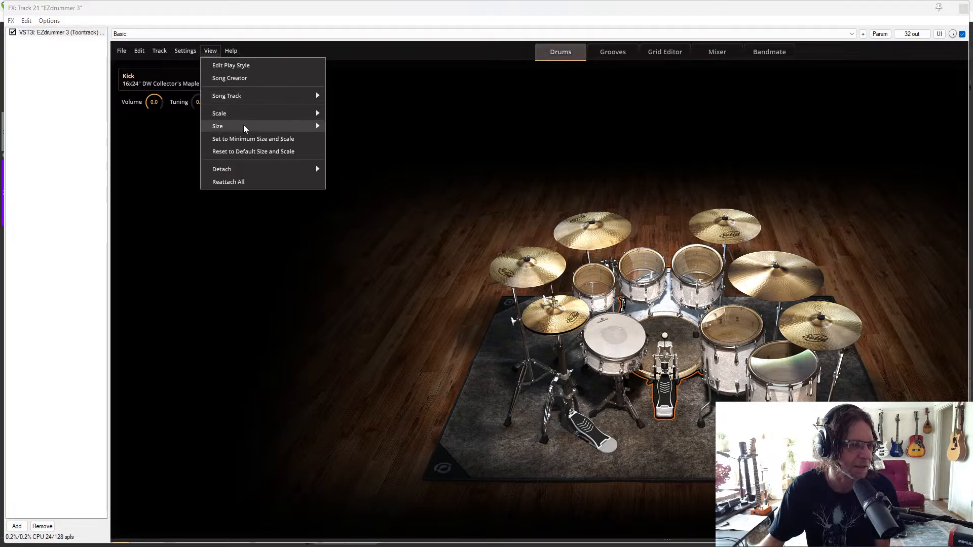
mouse_move(315, 121)
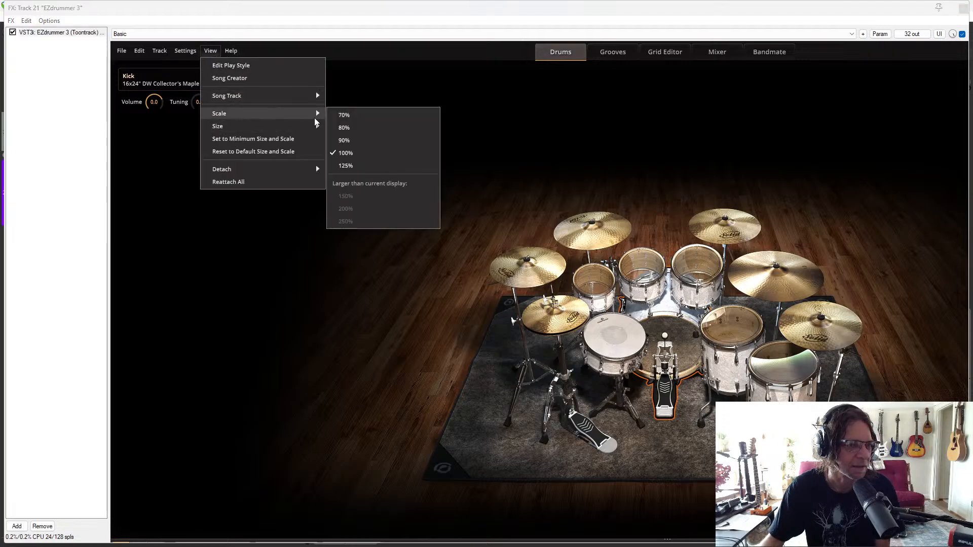
click(367, 127)
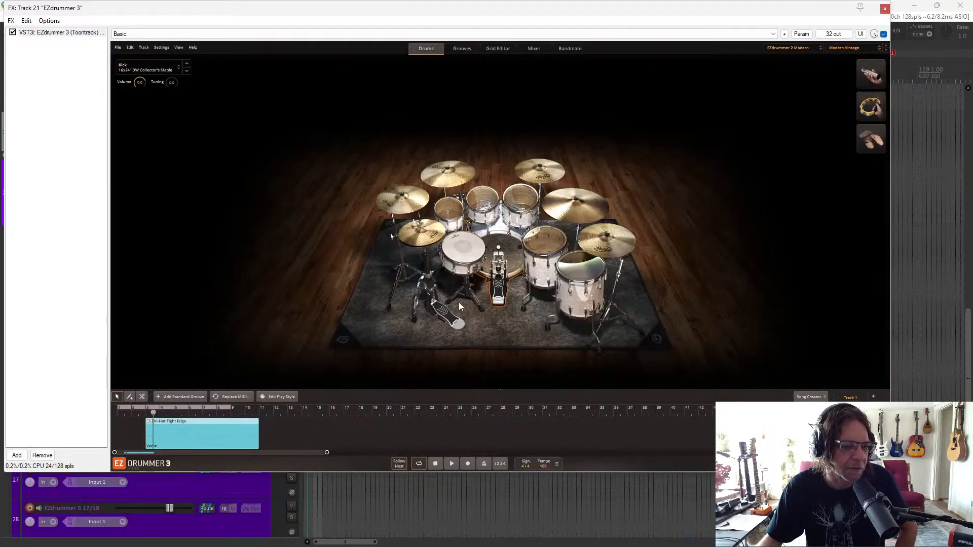
click(452, 463)
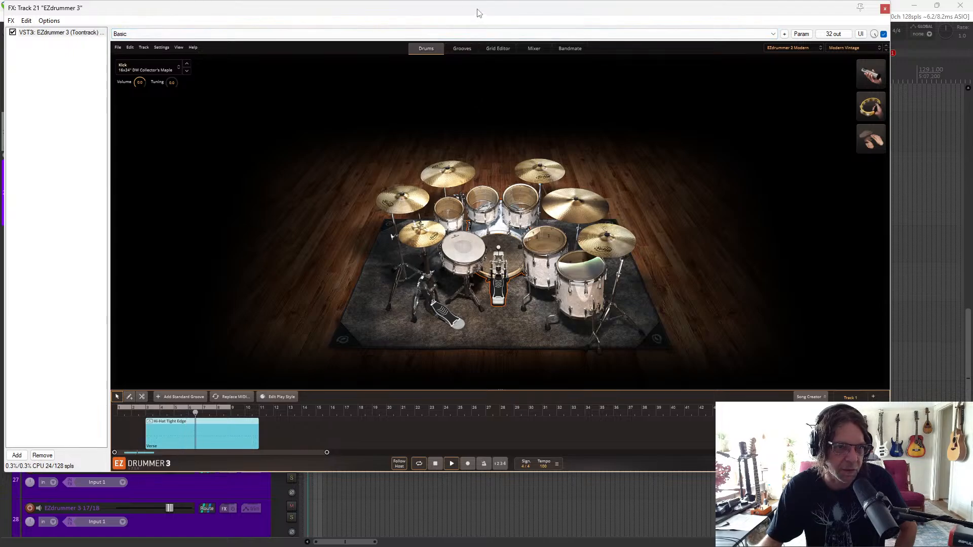
Move the plugin window below REAPER's title bar and set the EZdrummer 3 interface size to 1080p: 1920x1080
drag(479, 12, 496, 50)
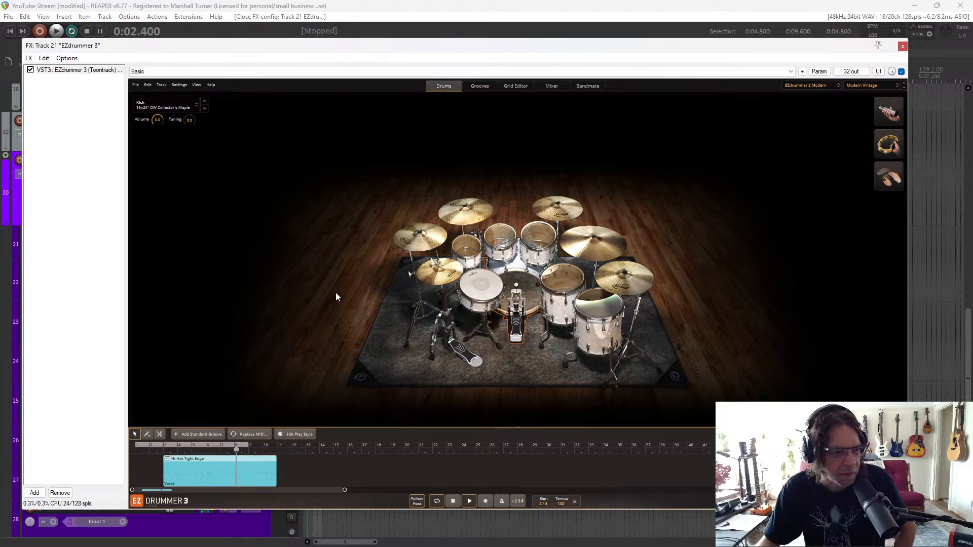
click(197, 85)
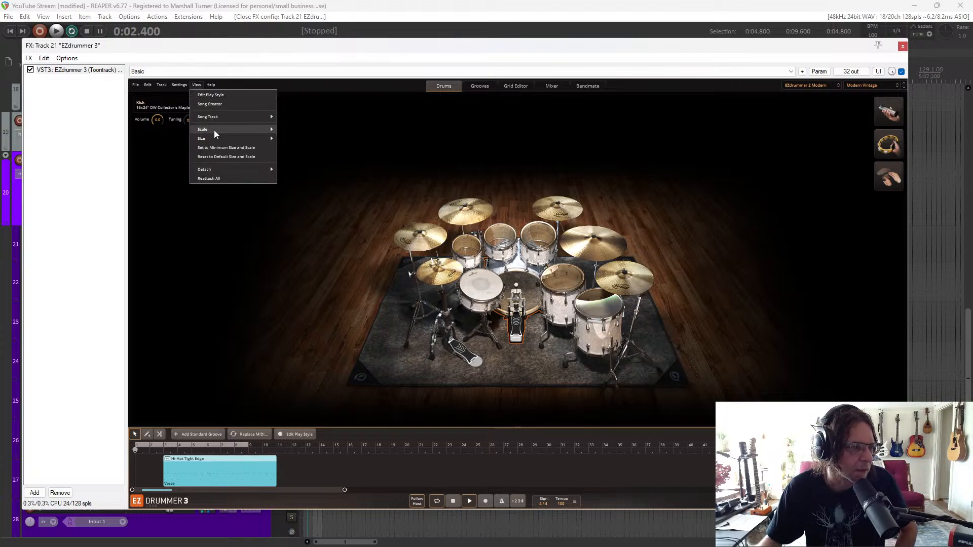
mouse_move(215, 133)
mouse_move(245, 140)
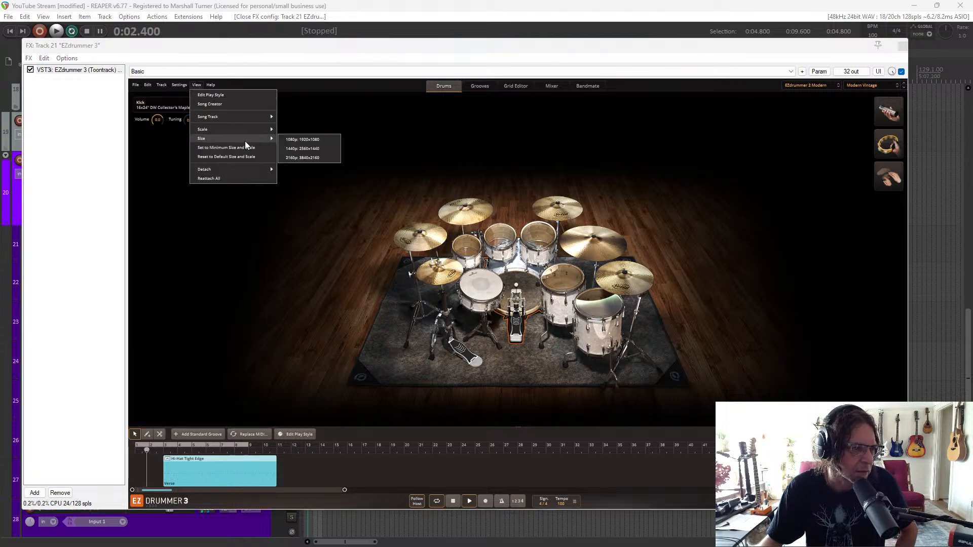
click(303, 140)
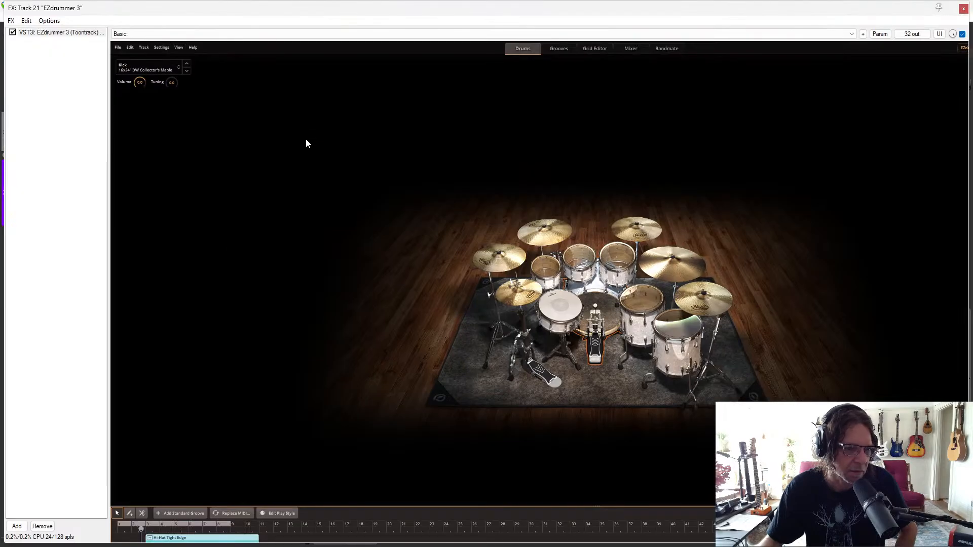
Try the EZdrummer 3 interface at 100% scale and return it to 70%
click(179, 48)
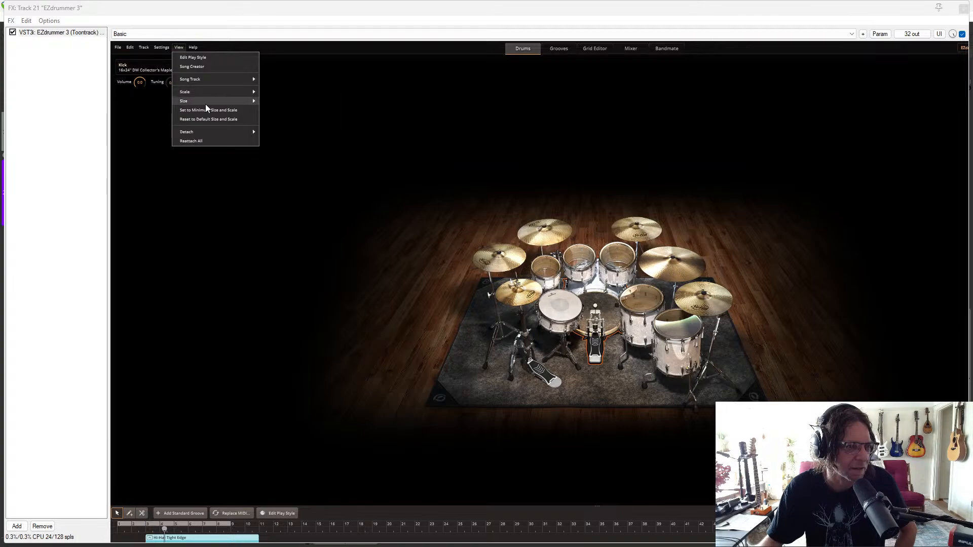
mouse_move(205, 105)
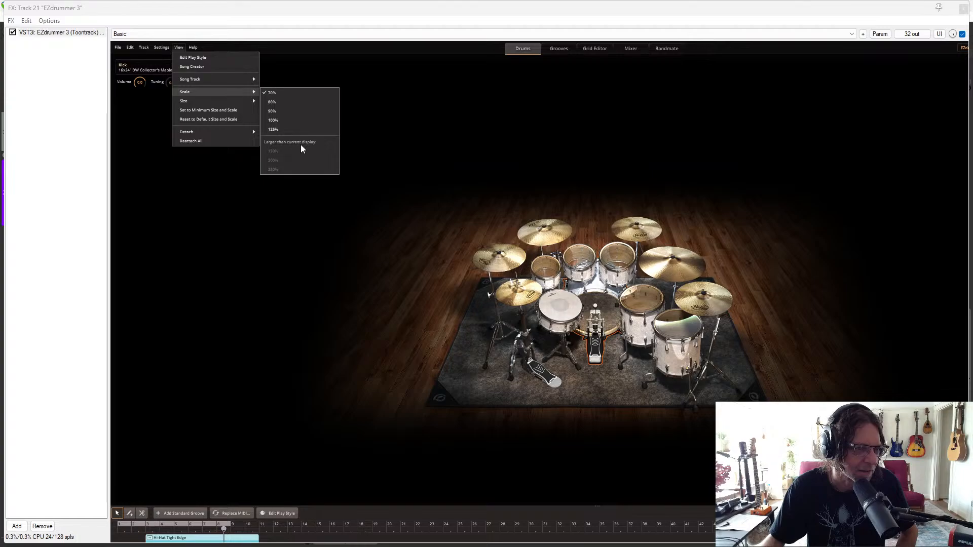
click(270, 120)
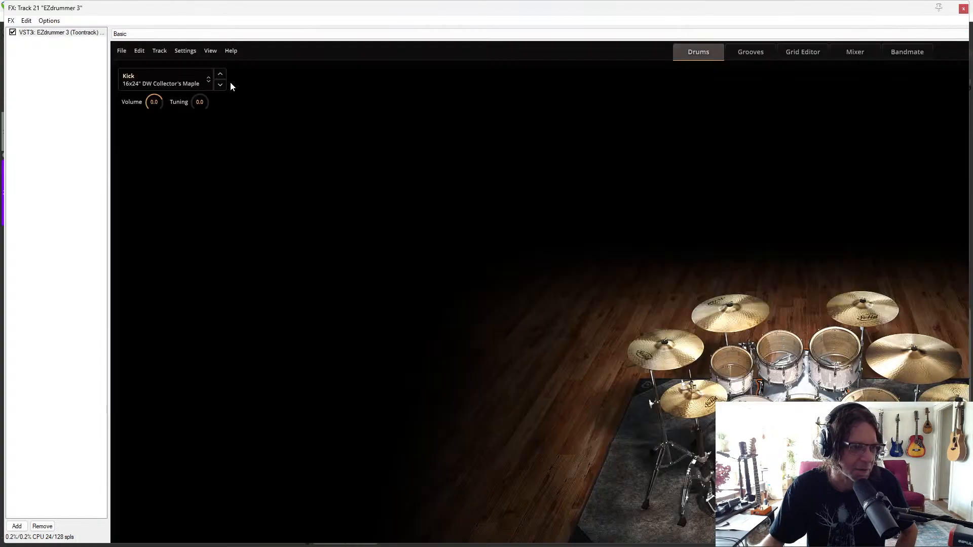
click(210, 51)
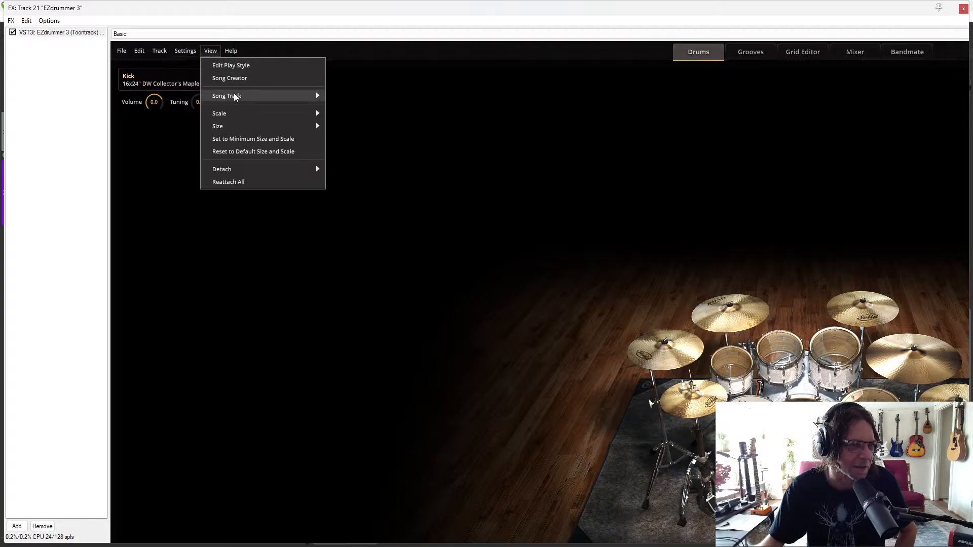
mouse_move(239, 113)
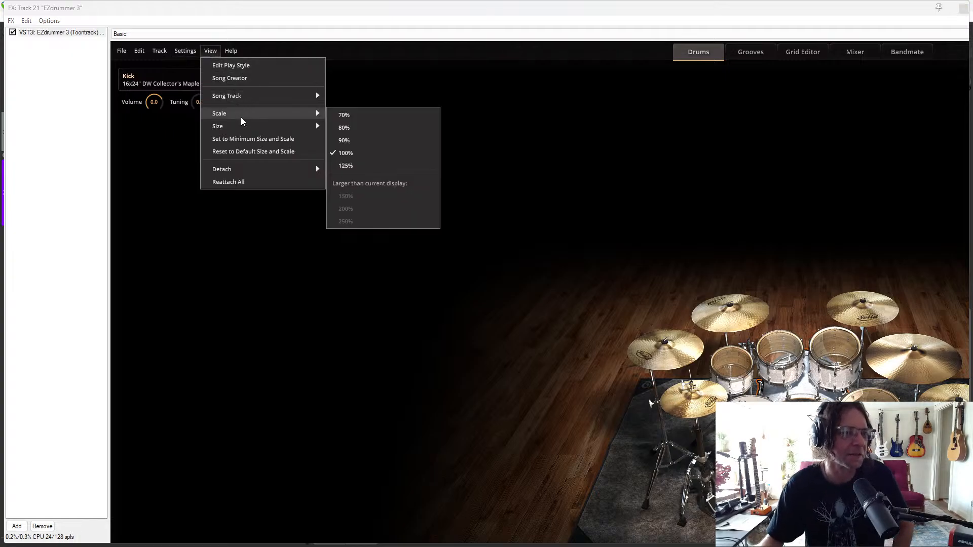
click(341, 120)
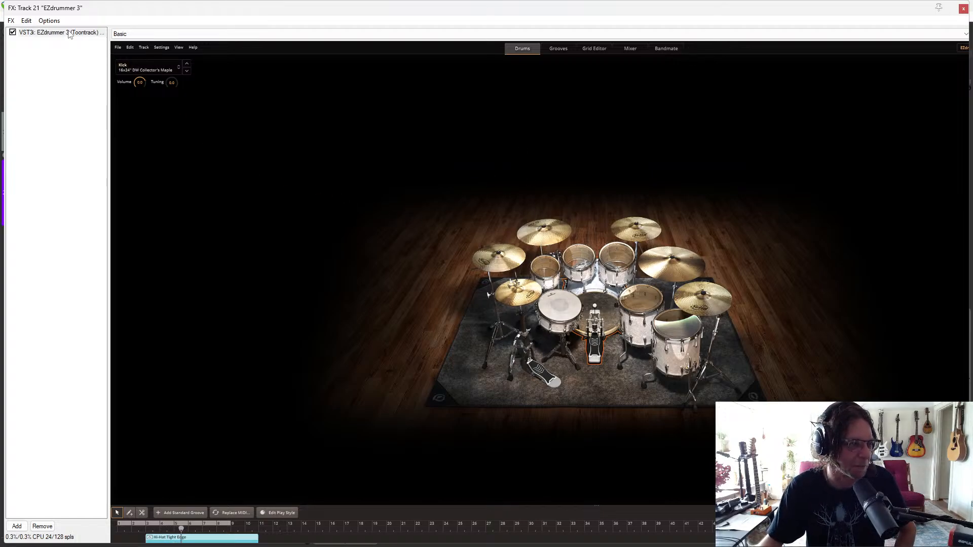
Close the FX chain window of the EZdrummer 3 track and reopen it
click(10, 21)
mouse_move(22, 24)
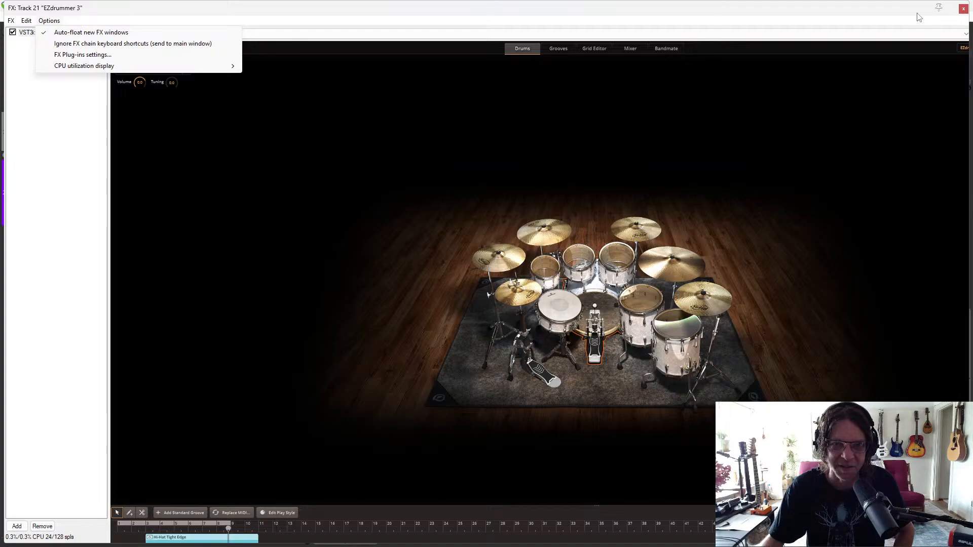
click(963, 9)
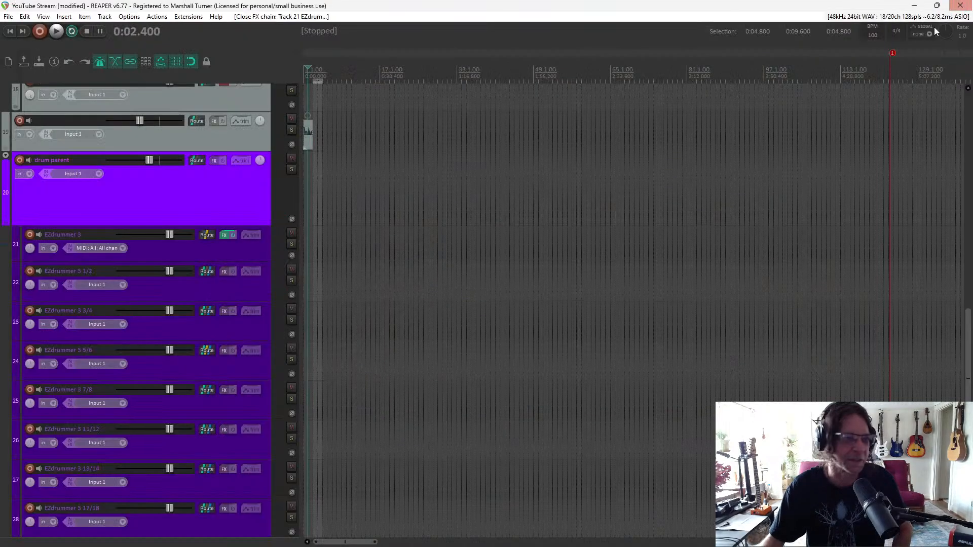
click(224, 236)
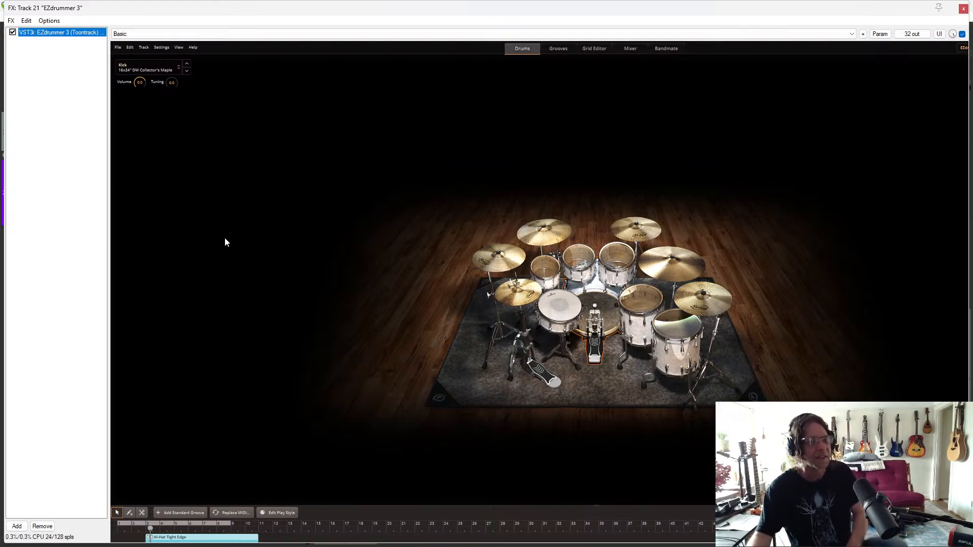
Reapply the 1080p: 1920x1080 interface size in EZdrummer 3
click(179, 47)
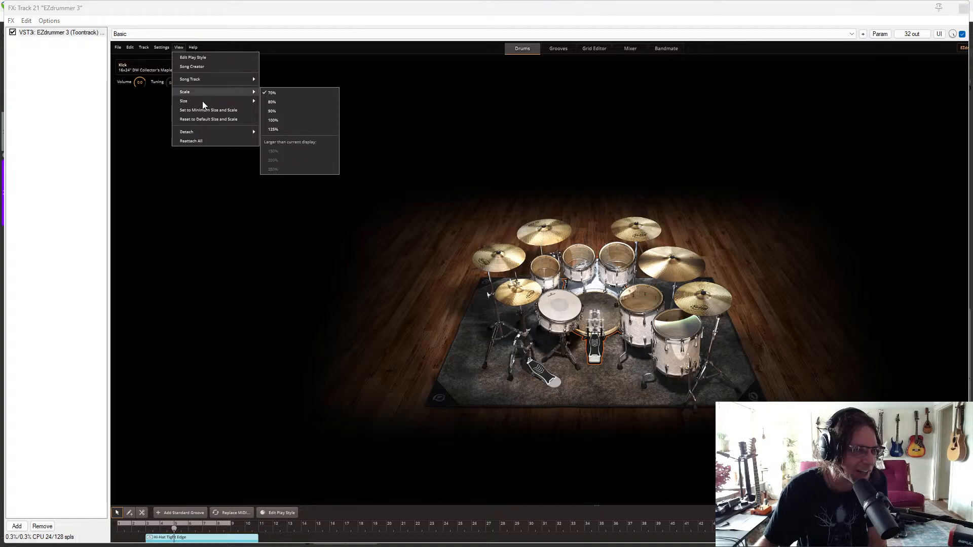
mouse_move(203, 101)
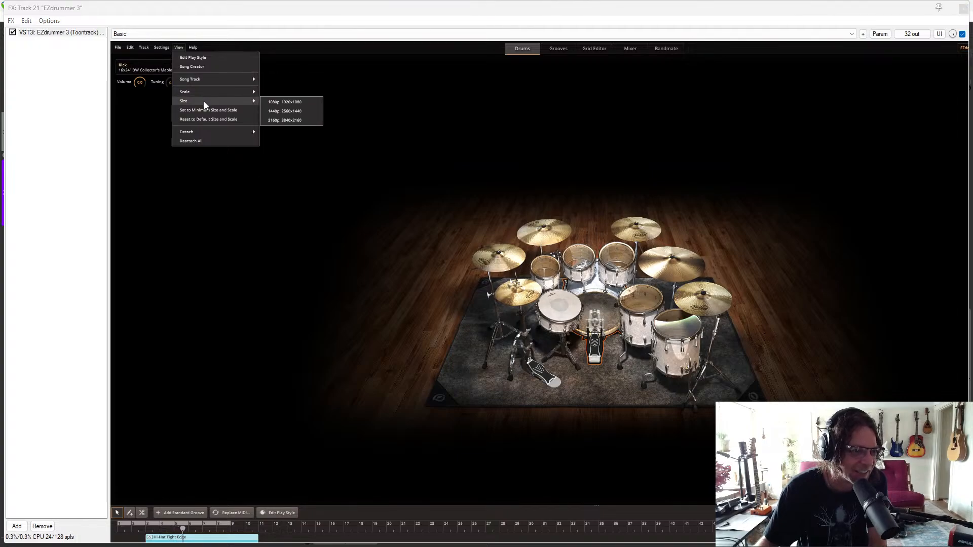
click(287, 101)
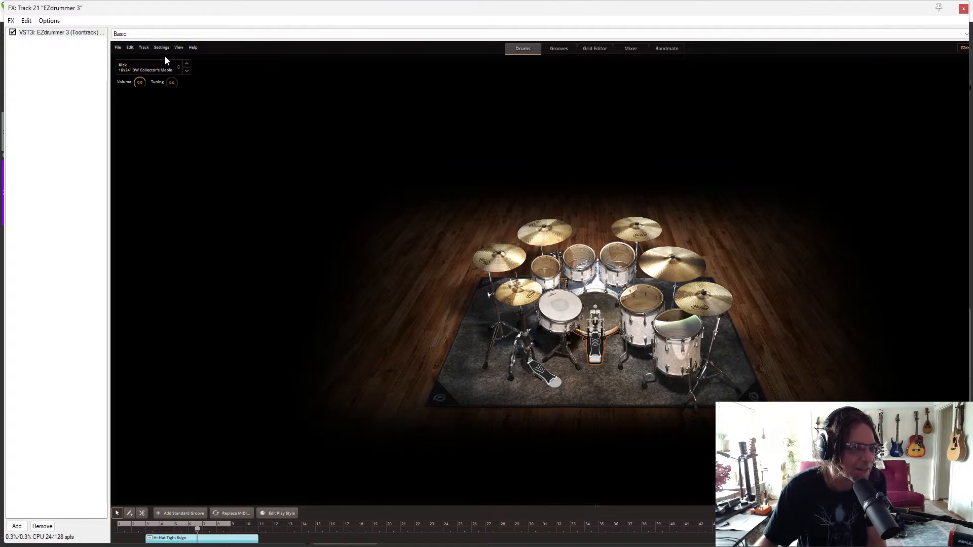
Float EZdrummer 3 in its own window, move it down, and close the FX chain window
click(180, 47)
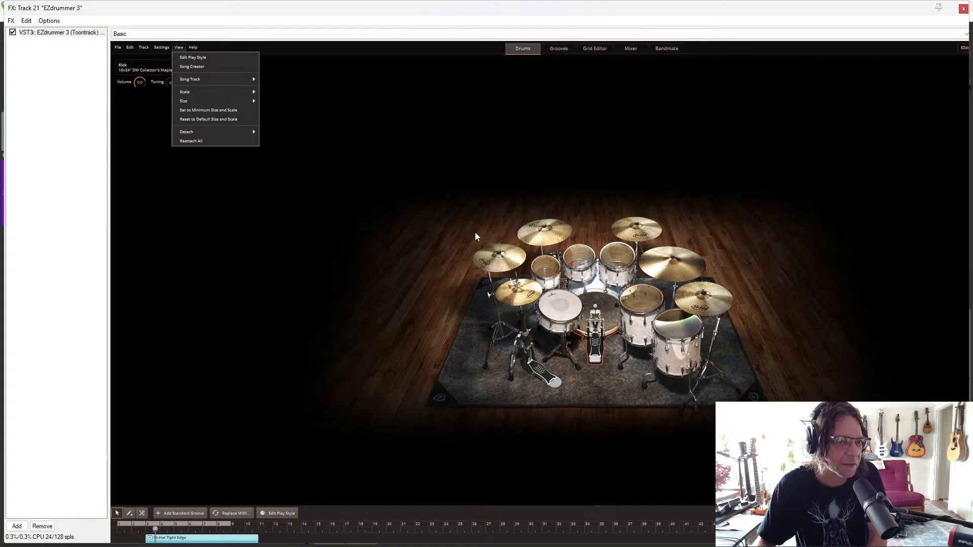
click(10, 22)
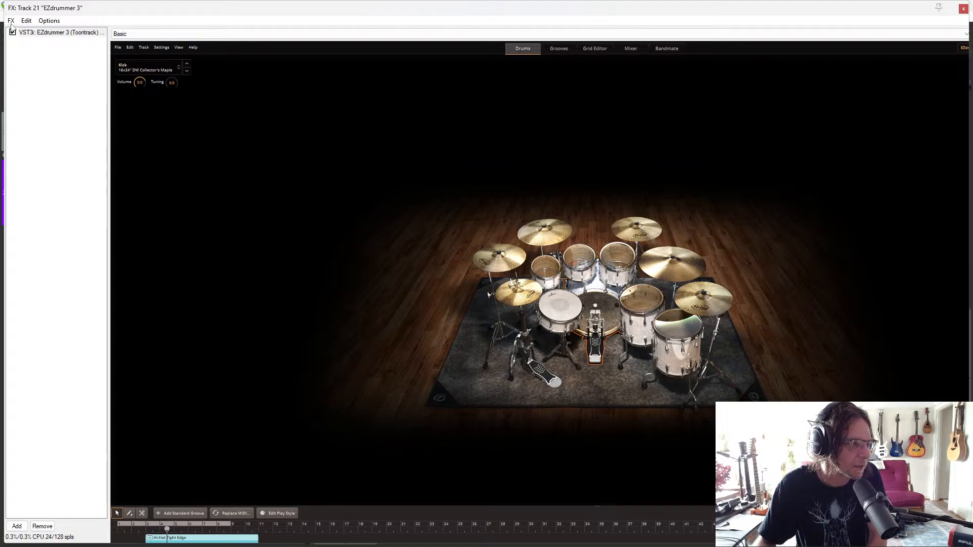
click(11, 22)
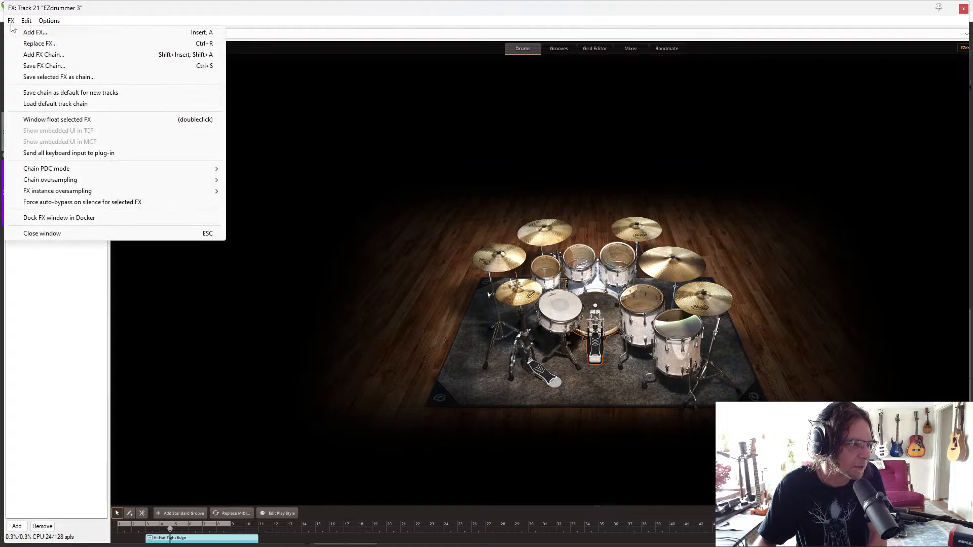
click(71, 119)
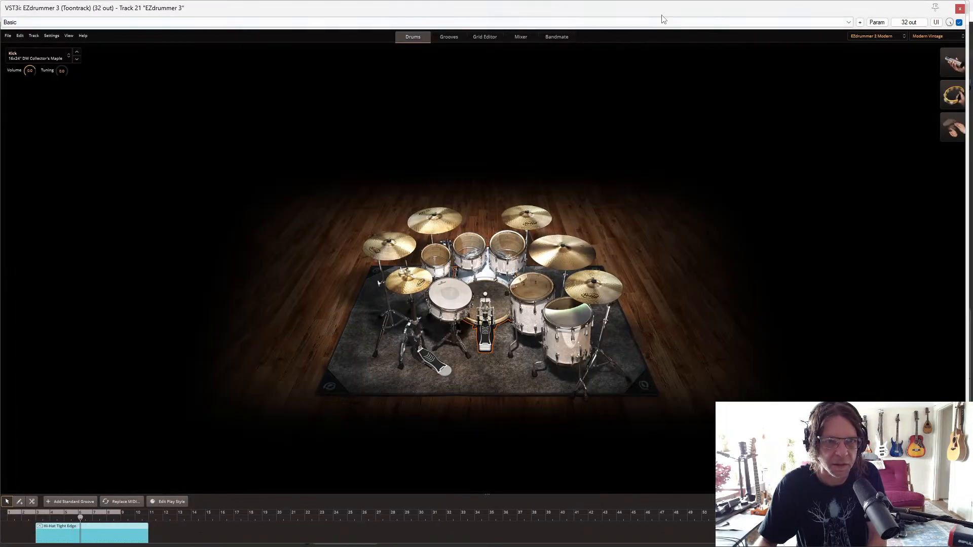
drag(662, 14, 648, 82)
click(963, 9)
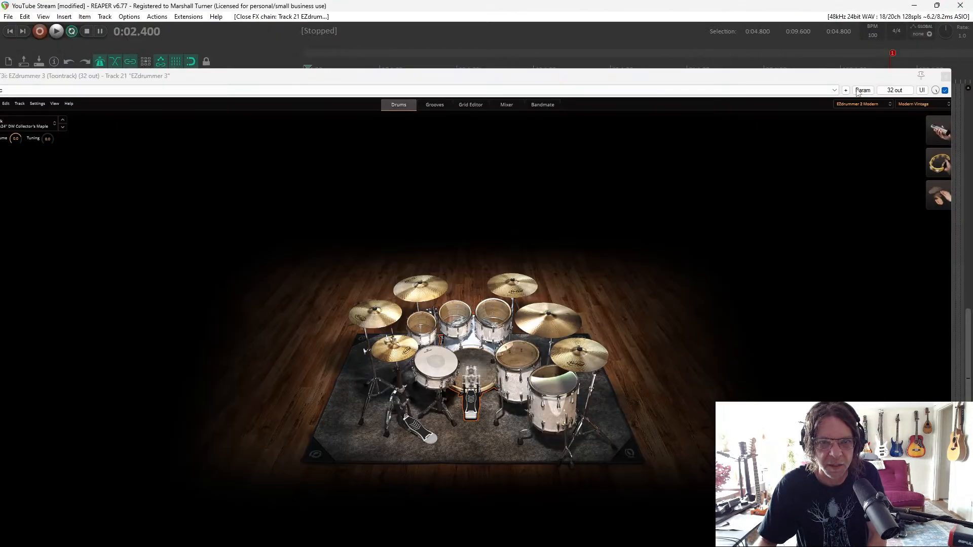
Reposition the floating EZdrummer 3 window over the project and resize it so the whole drum kit shows
click(935, 269)
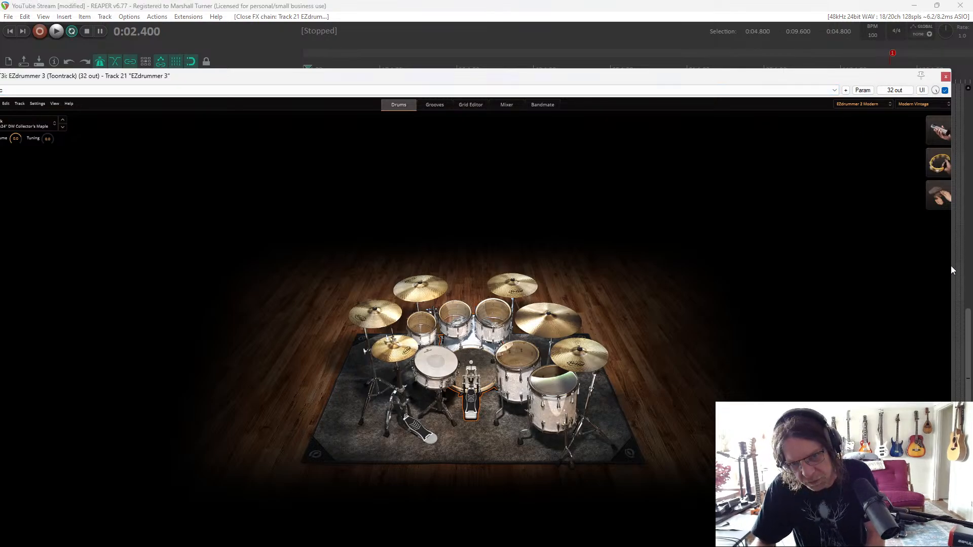
drag(952, 267, 512, 352)
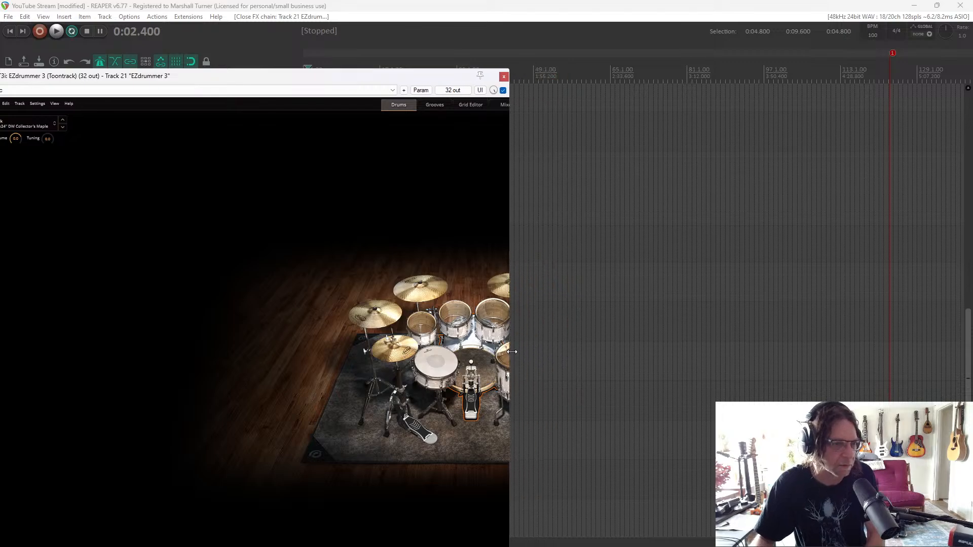
click(274, 90)
click(274, 90)
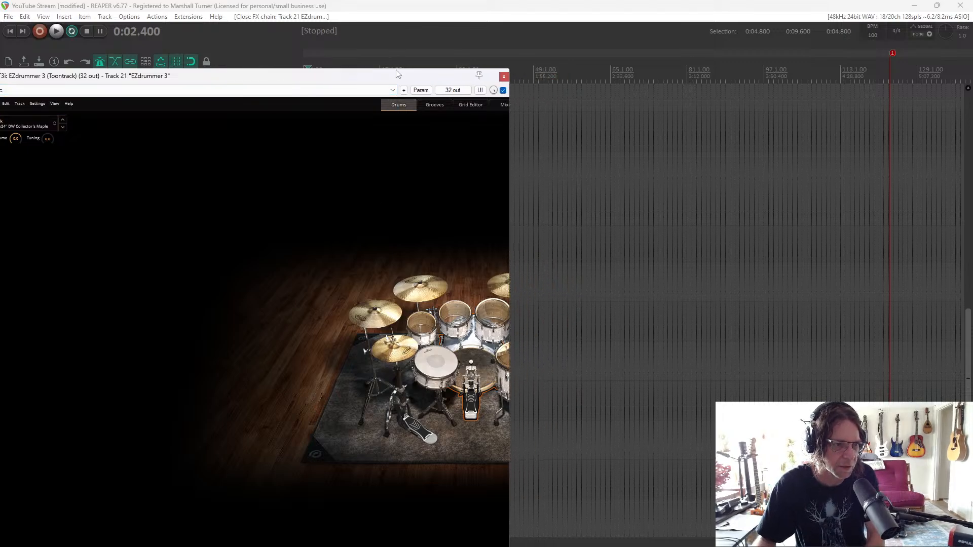
drag(395, 66, 422, 278)
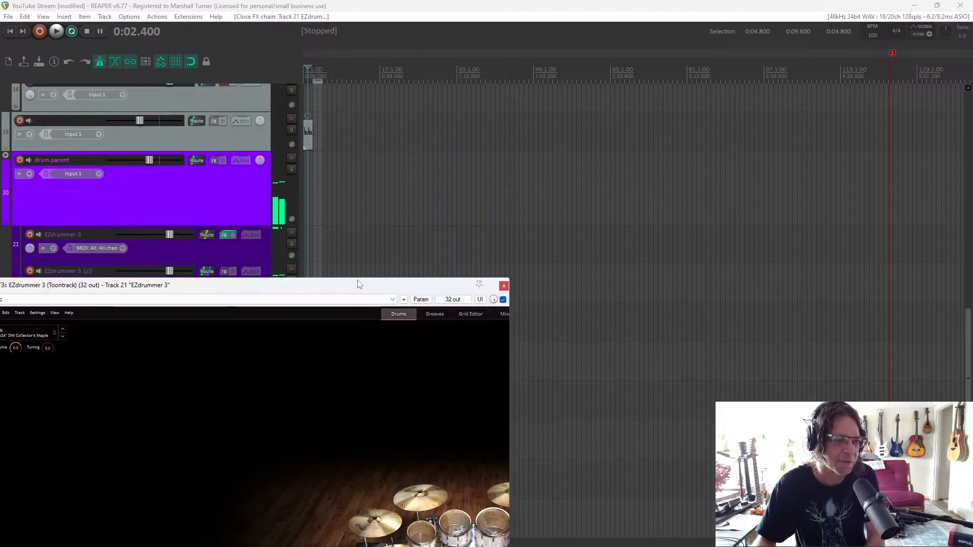
drag(358, 283, 412, 52)
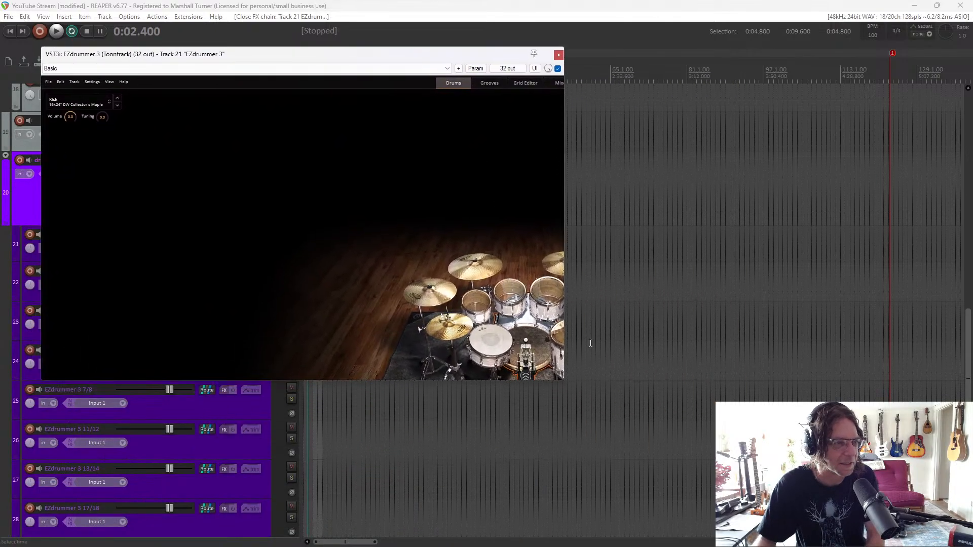
drag(564, 380, 813, 454)
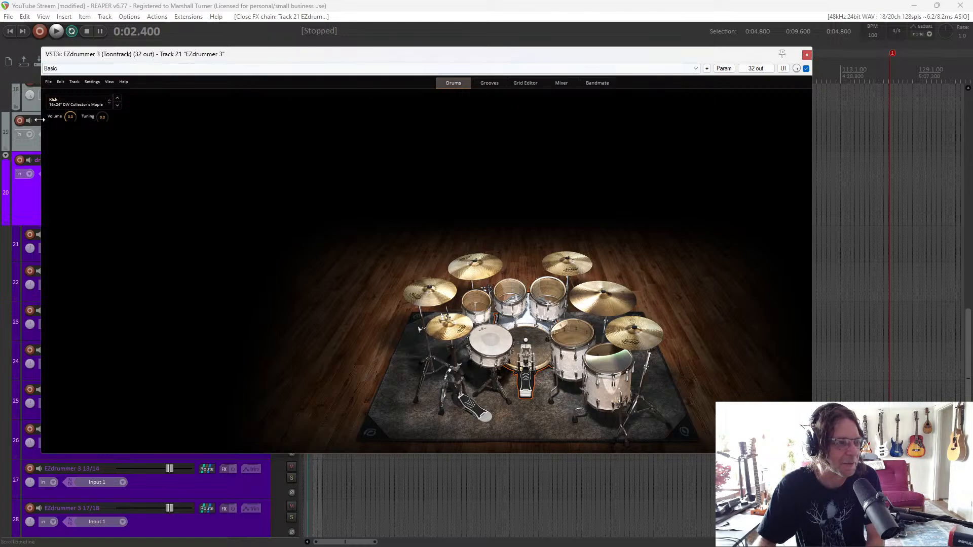
Close the floating EZdrummer 3 window and remove the drum parent track together with all its EZdrummer 3 child tracks
click(89, 34)
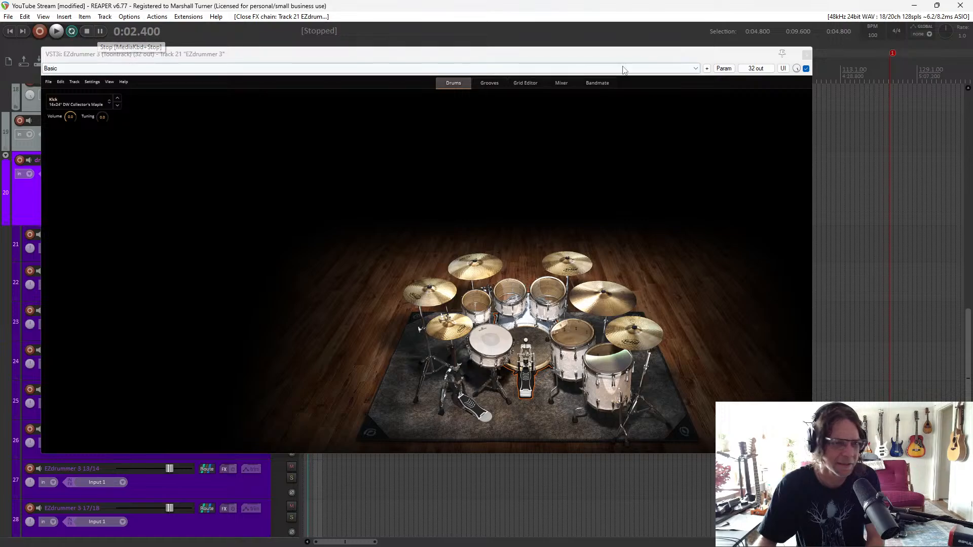
click(807, 55)
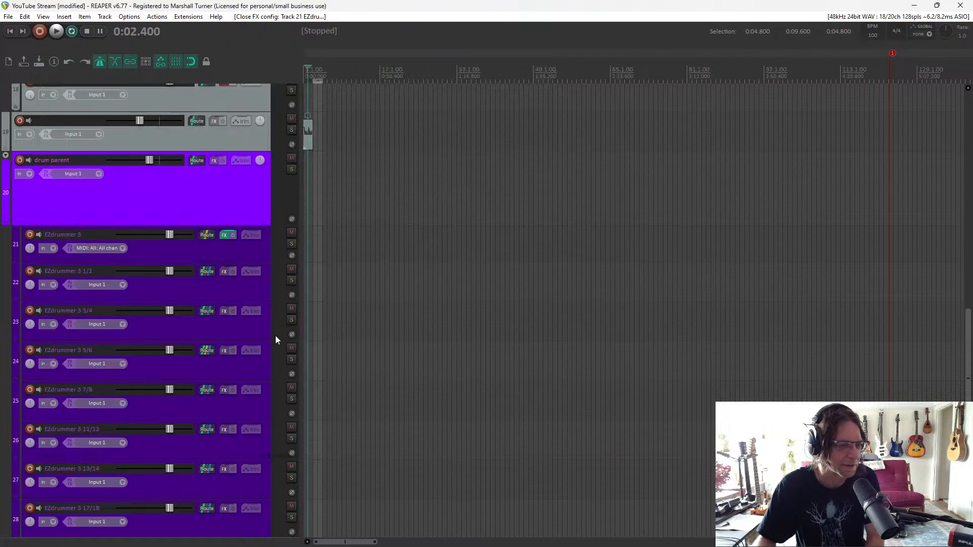
click(209, 210)
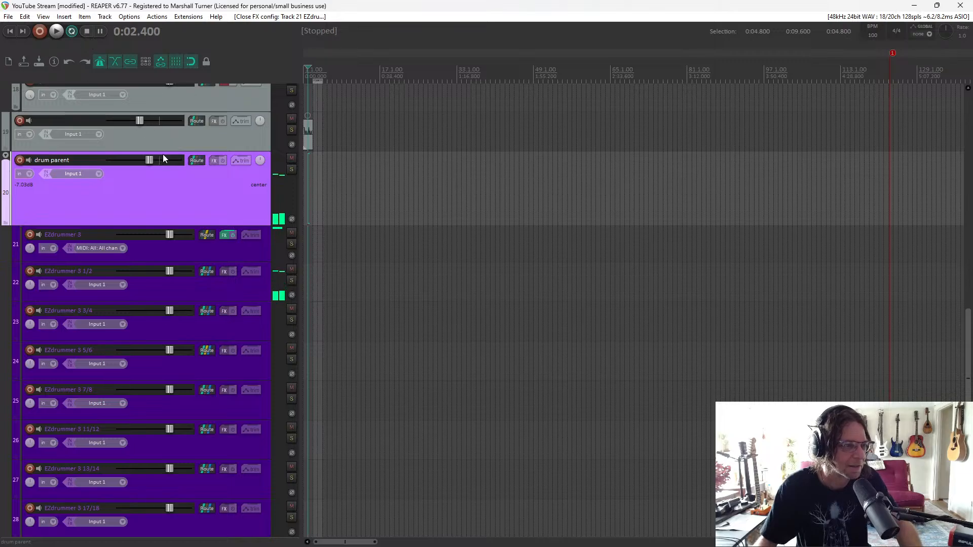
scroll(191, 207, down, 5)
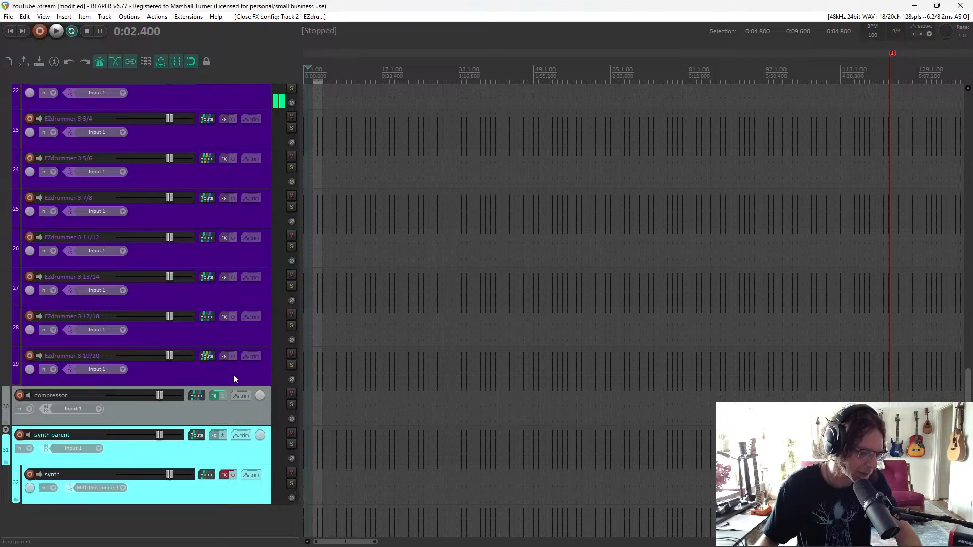
shift+click(233, 369)
right_click(233, 369)
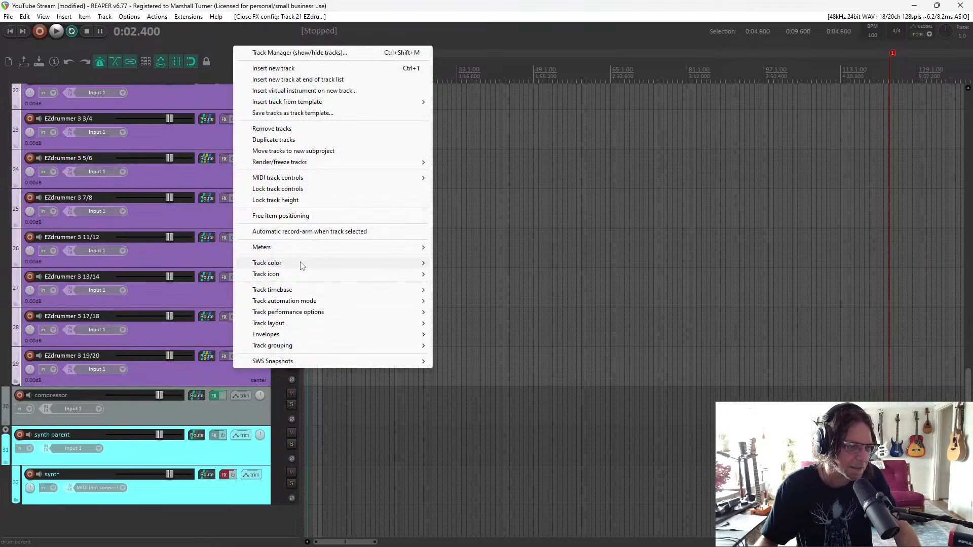
click(304, 130)
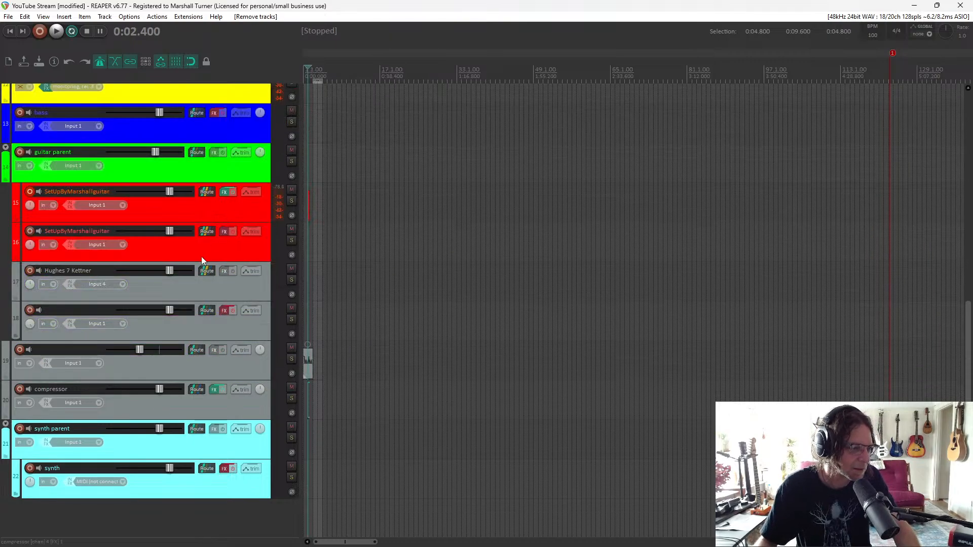
Remove the compressor track above the synth parent
click(169, 406)
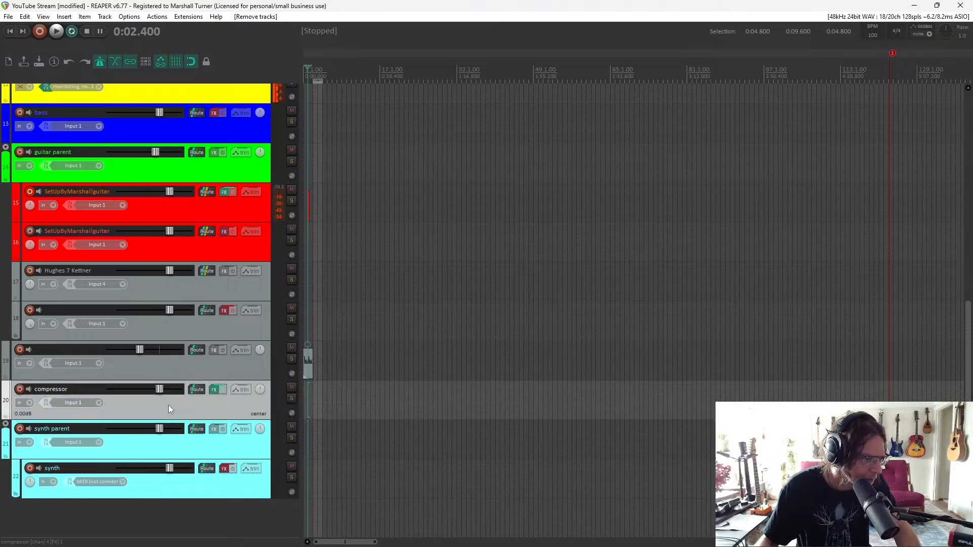
right_click(168, 406)
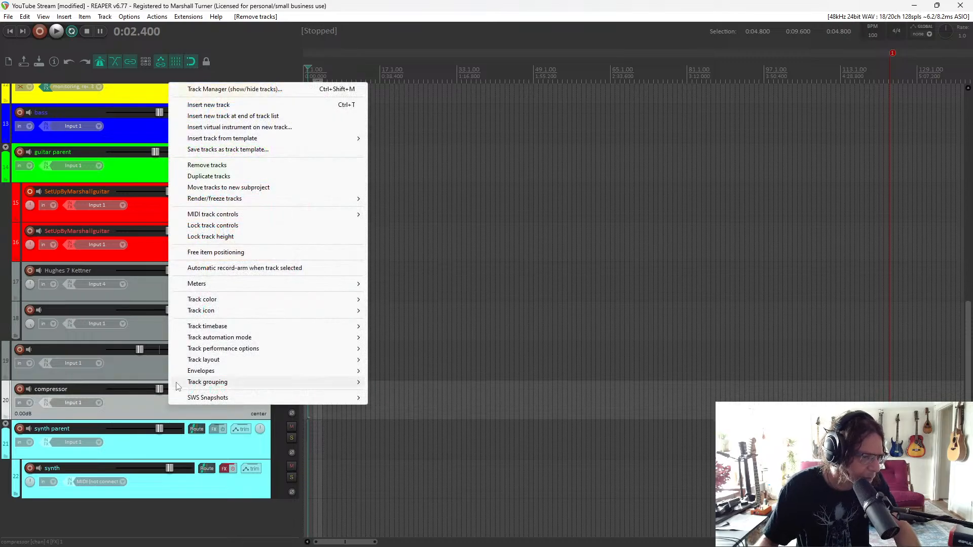
click(229, 166)
scroll(211, 345, up, 2)
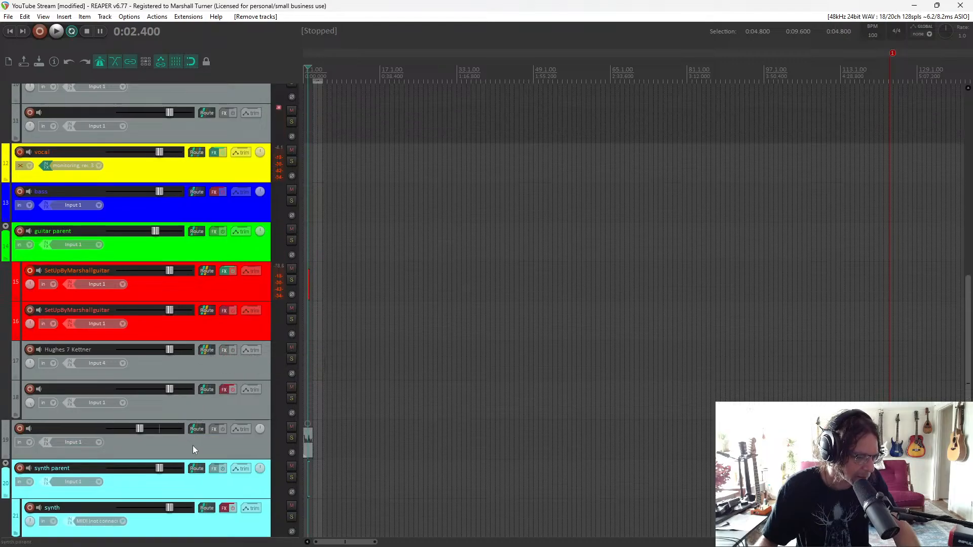
Insert the "cool drum kit" track template after the unnamed track 19
click(196, 449)
right_click(196, 450)
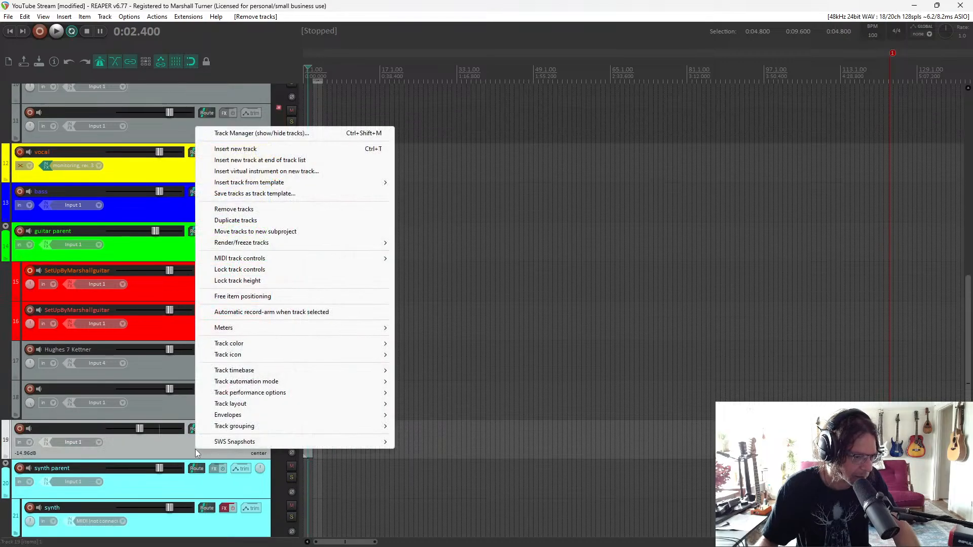
mouse_move(274, 182)
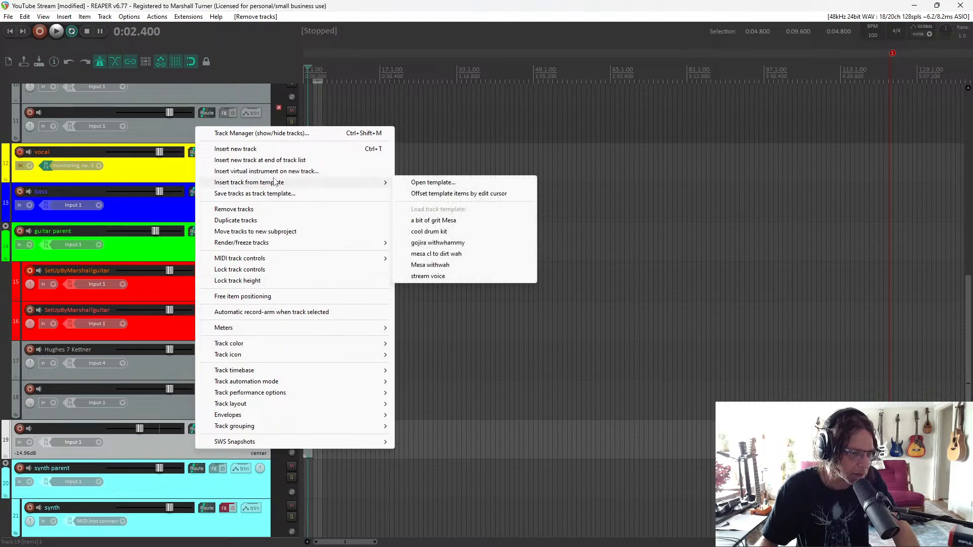
click(448, 231)
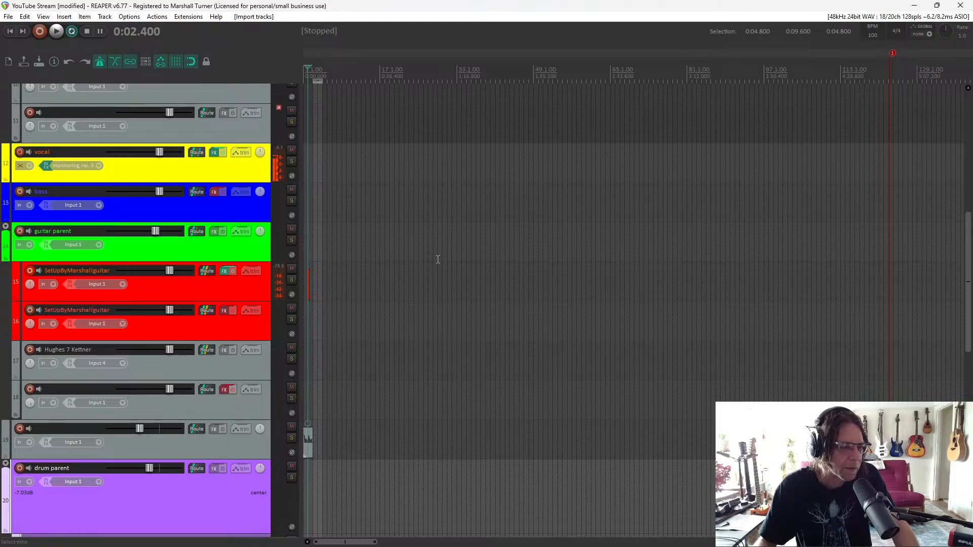
scroll(60, 281, down, 6)
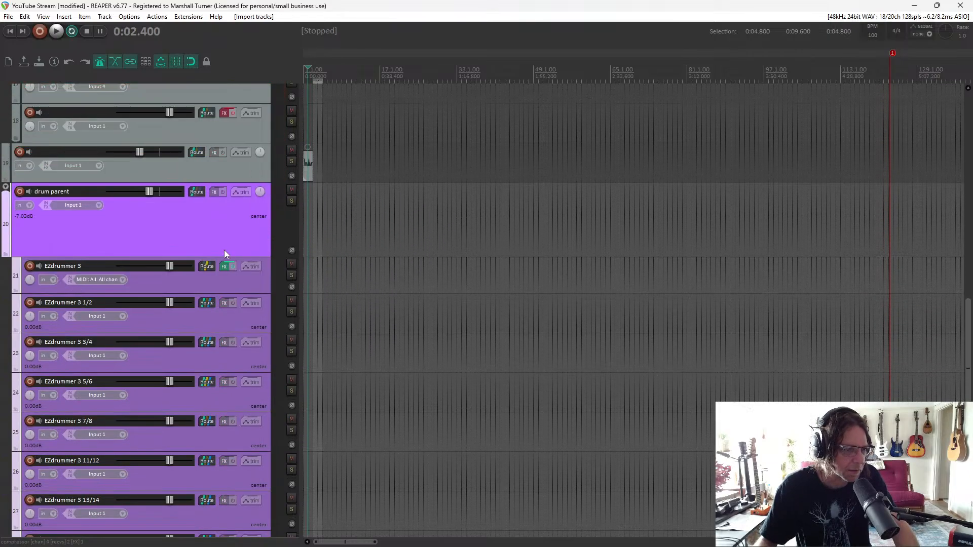
Open the imported track's EZdrummer 3 on its Drums view and resize the FX window so the whole interface fits on screen
click(227, 267)
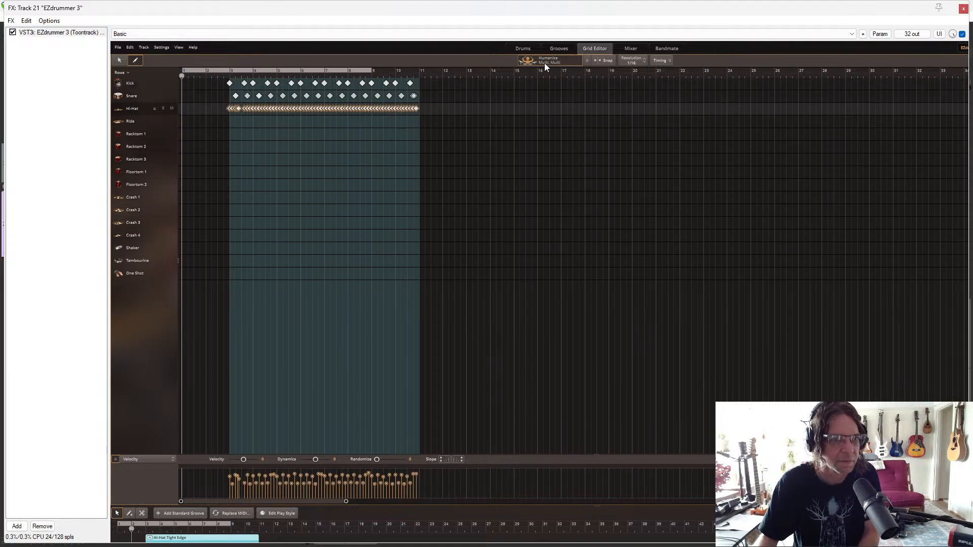
click(526, 49)
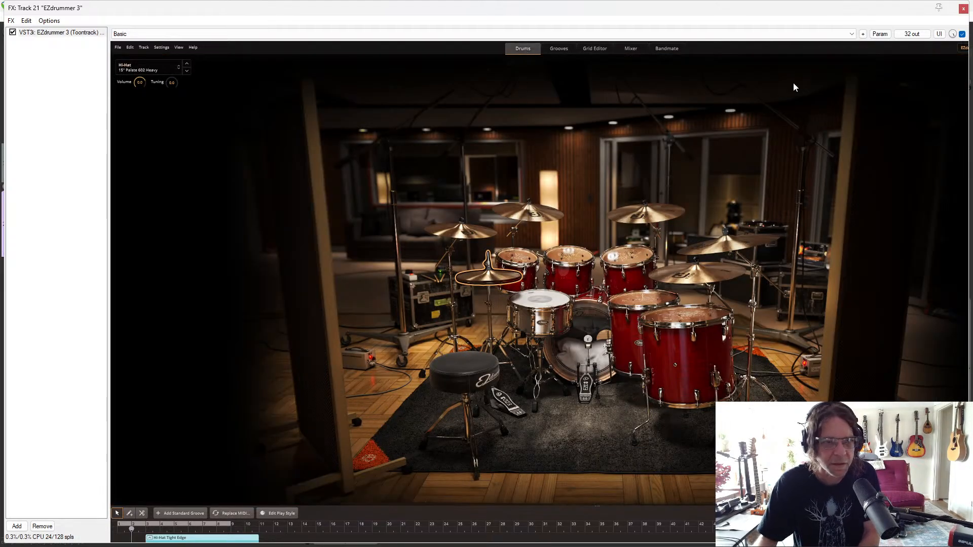
double_click(850, 16)
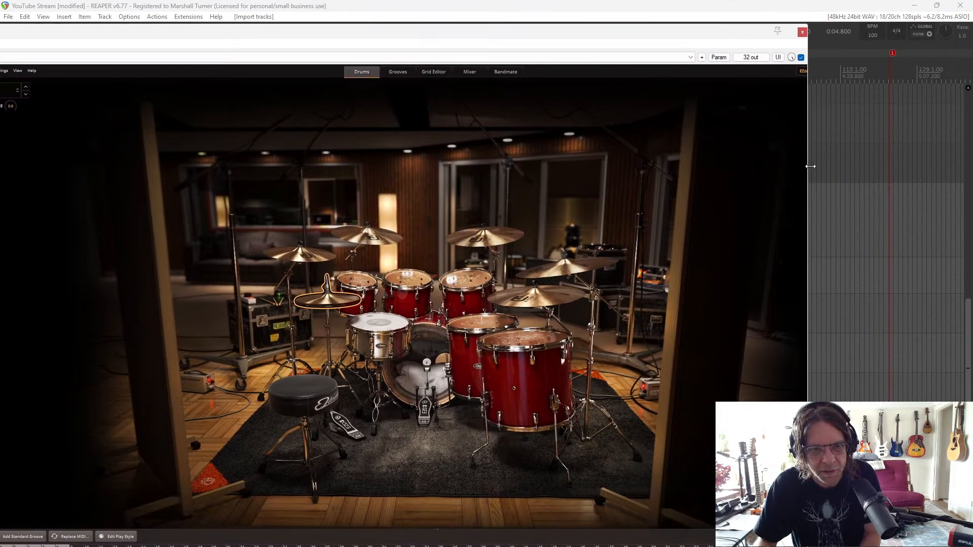
drag(811, 166, 923, 166)
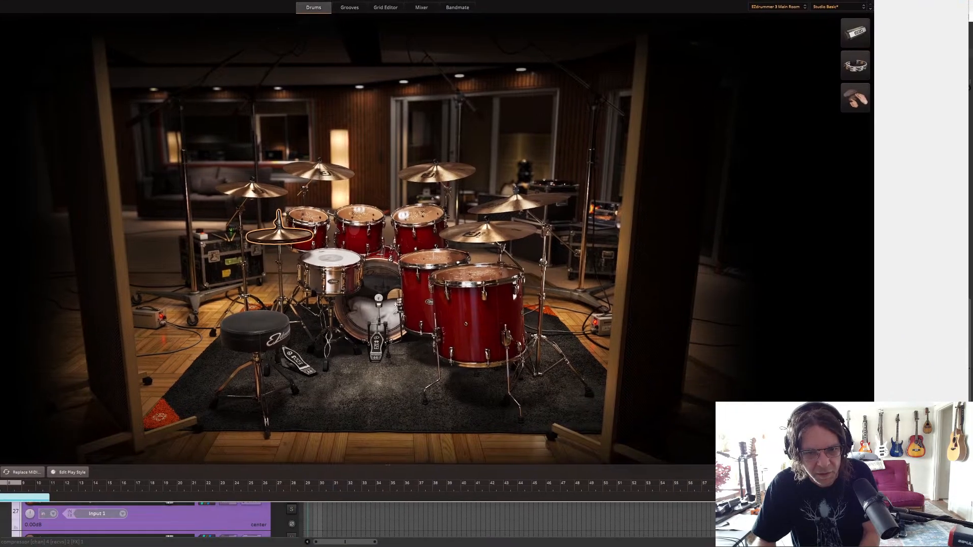
drag(809, 502, 810, 546)
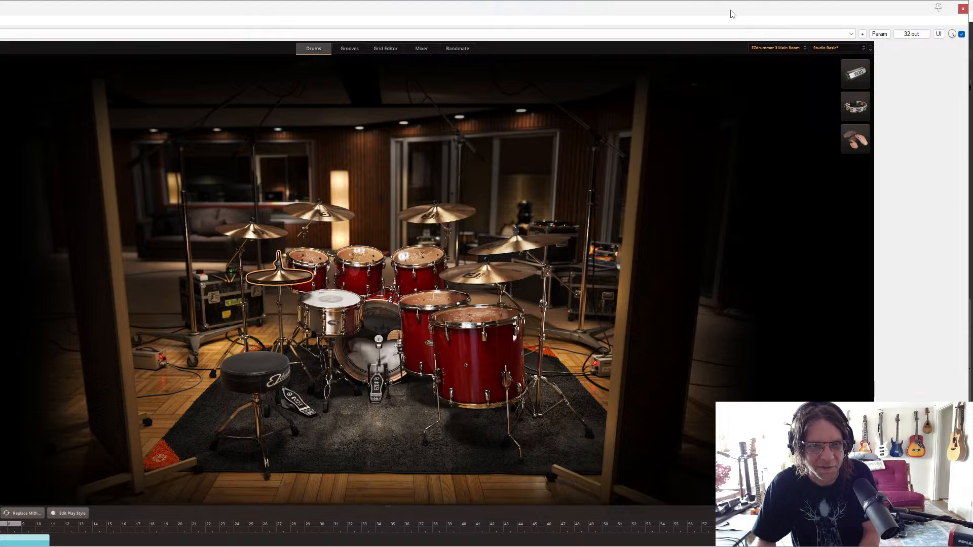
drag(733, 14, 972, 0)
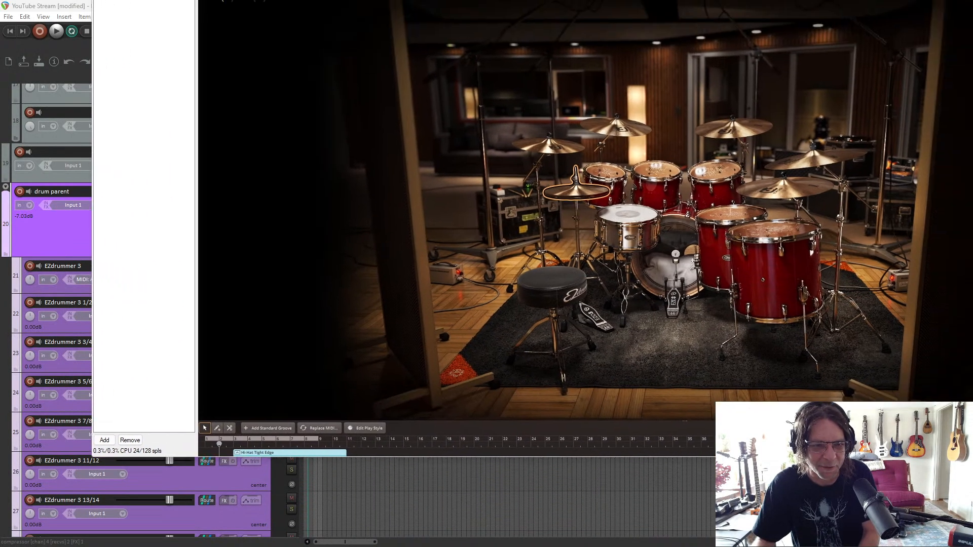
drag(841, 457, 842, 503)
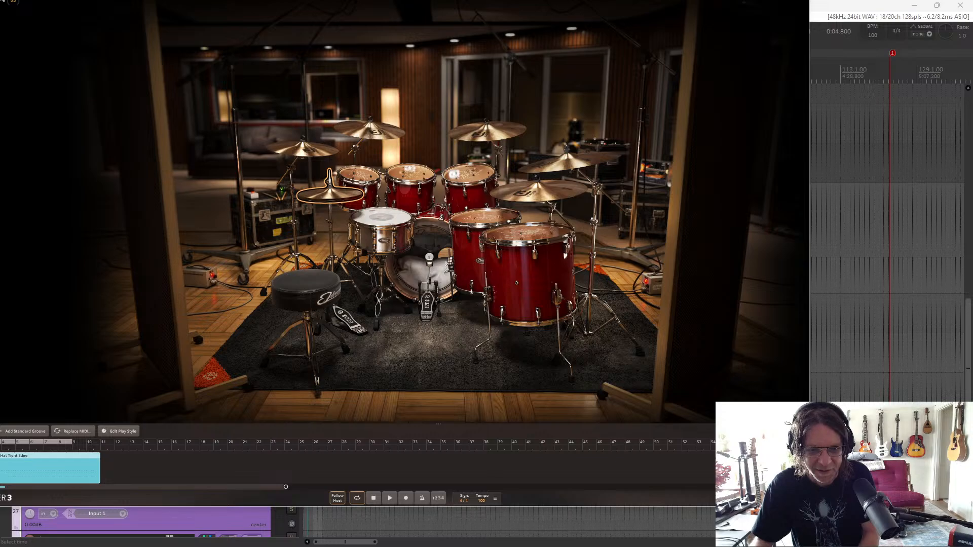
drag(809, 456, 963, 456)
drag(922, 503, 557, 333)
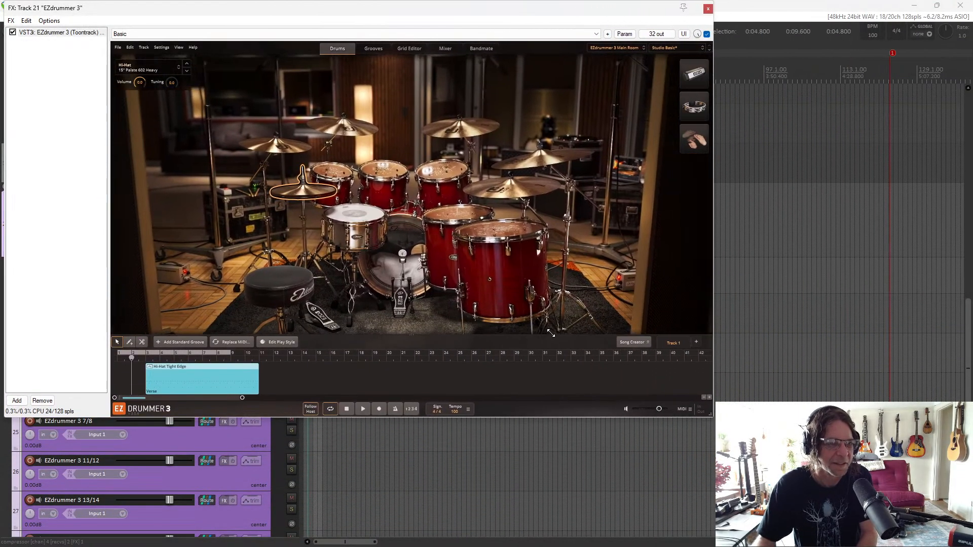
Load the EZdrummer 2 Modern library with the Modern Vintage preset
click(619, 47)
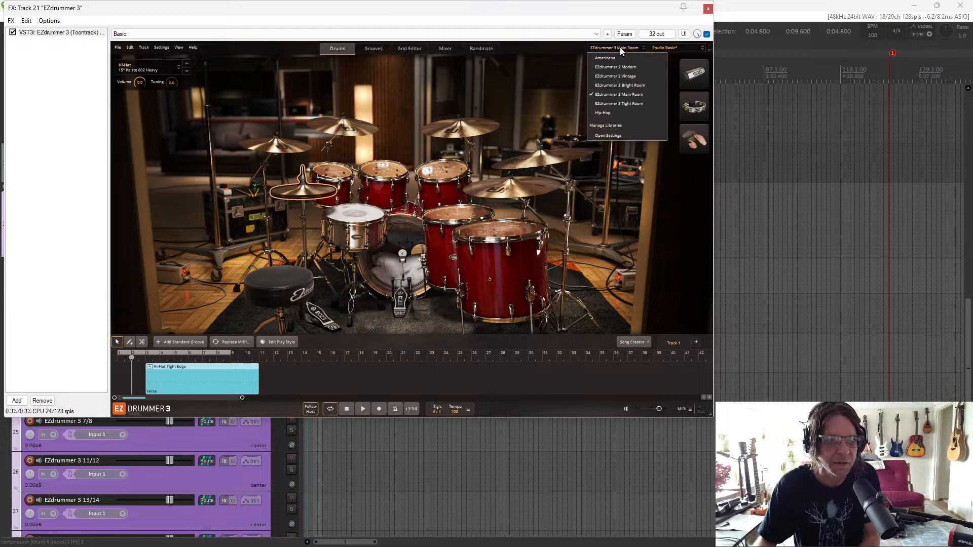
click(623, 67)
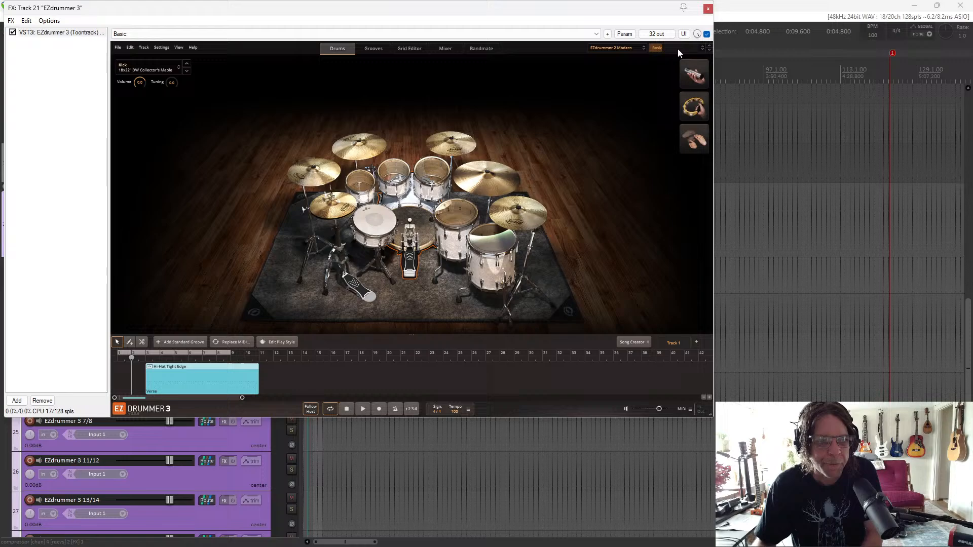
click(677, 48)
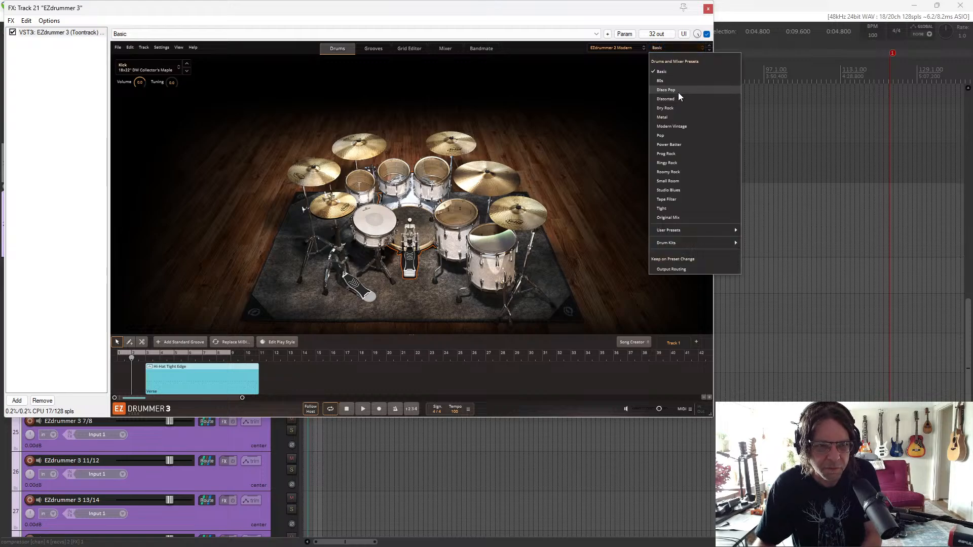
click(682, 126)
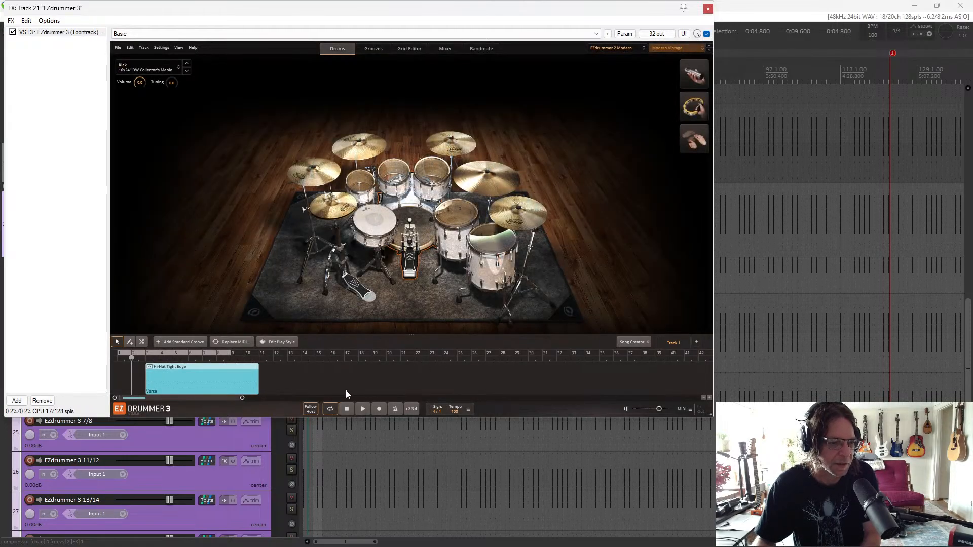
Play the Hi-Hat Tight Edge groove, move the FX window clear of the track list to watch the meters, and stop playback
click(363, 409)
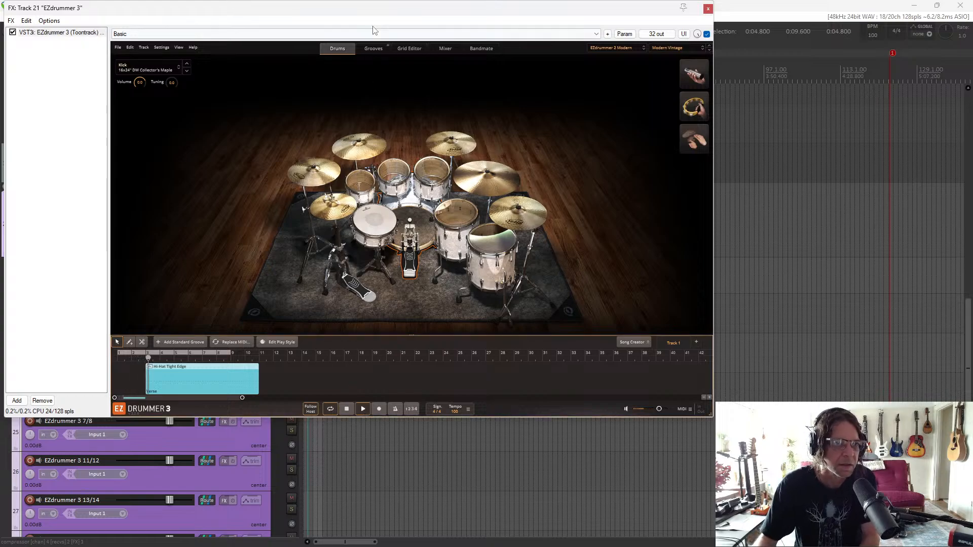
drag(377, 11, 659, 121)
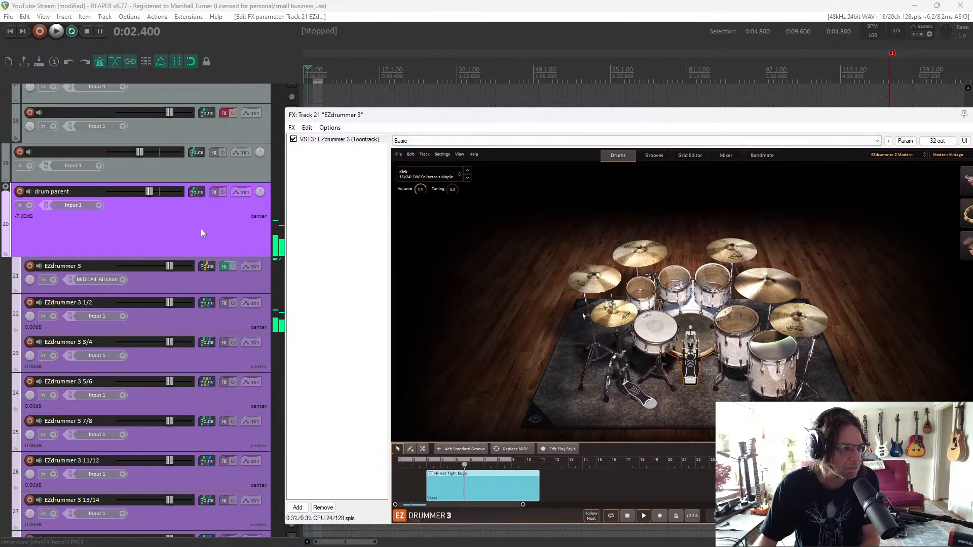
click(629, 516)
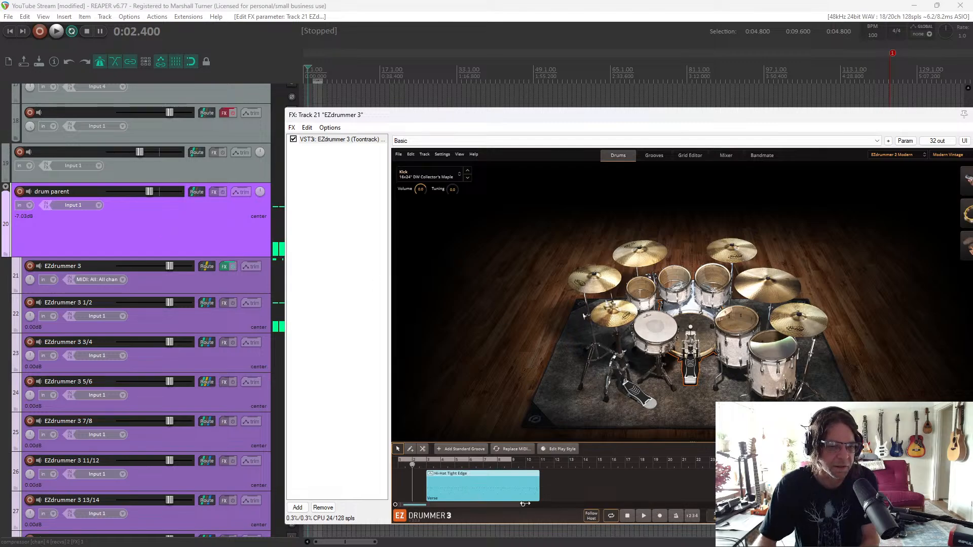
Remove the Hi-Hat Tight Edge groove from the EZdrummer 3 song track
right_click(465, 484)
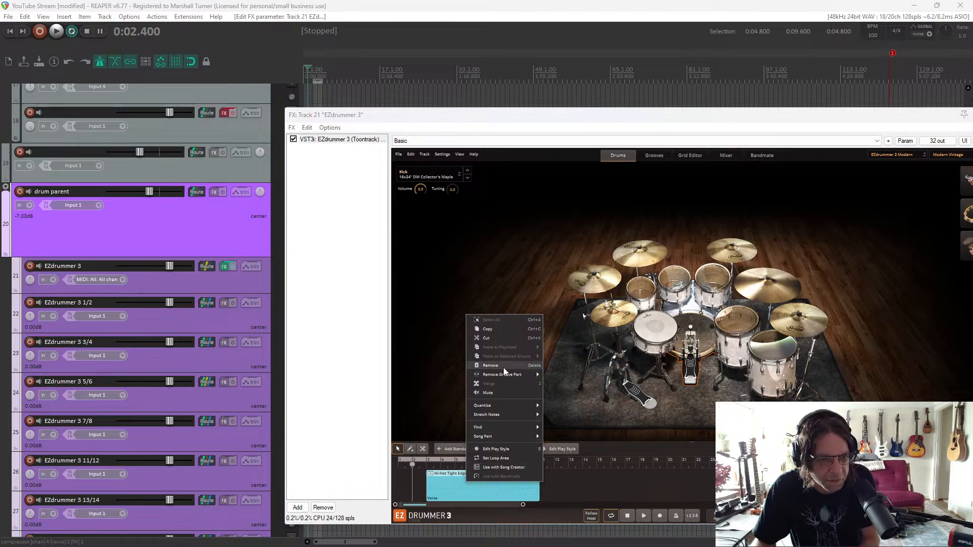
mouse_move(513, 440)
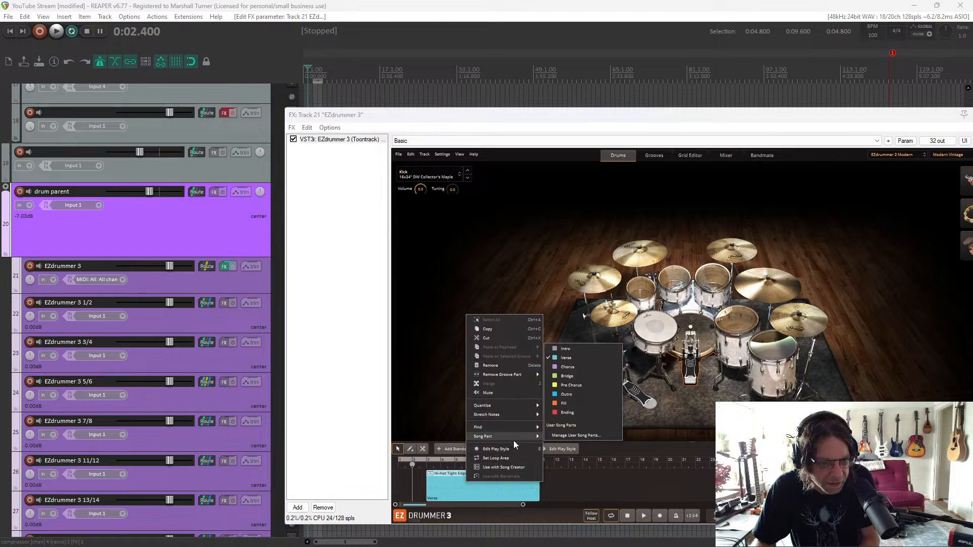
click(510, 369)
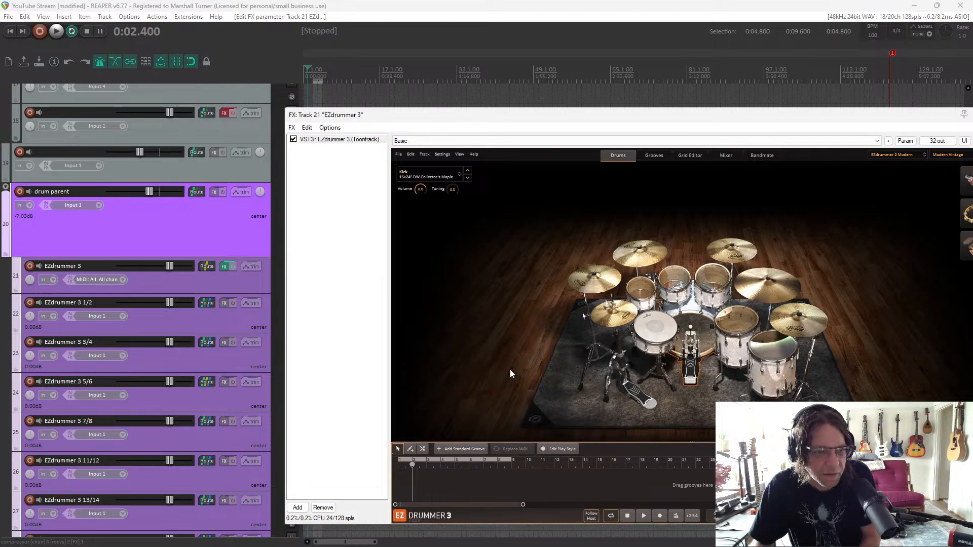
Browse the grooves to the Stronger 116 BPM Pre Chorus folder and audition Pre Chorus 01 and Pre Chorus 04
click(652, 153)
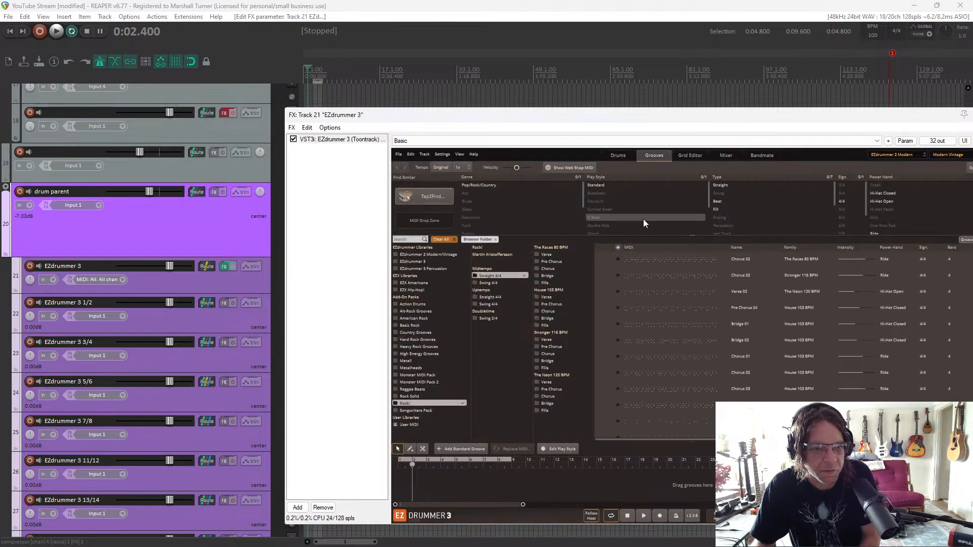
click(565, 348)
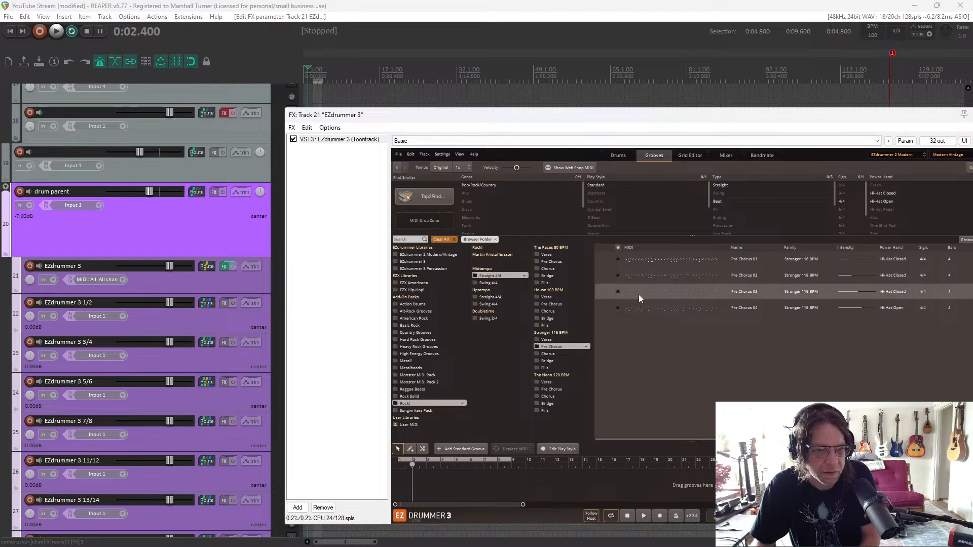
click(607, 266)
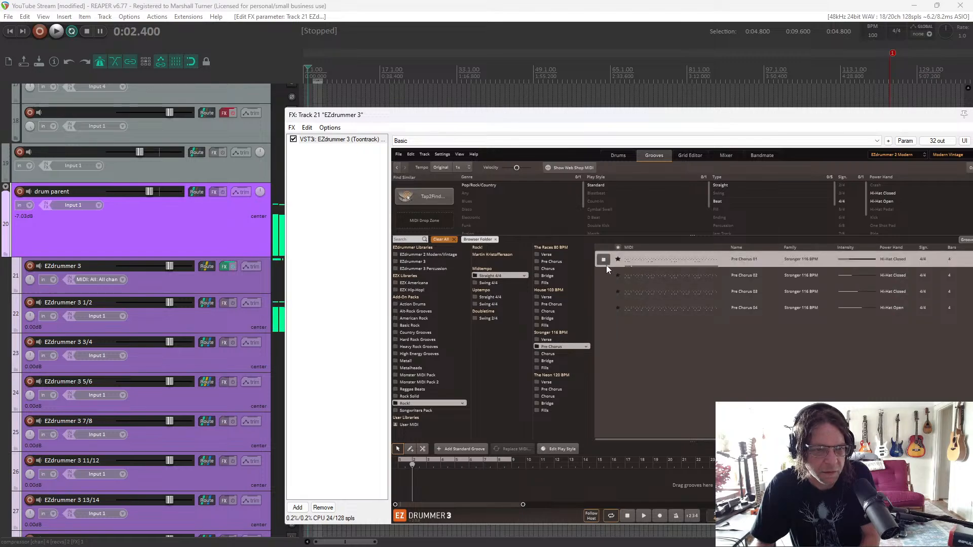
click(603, 308)
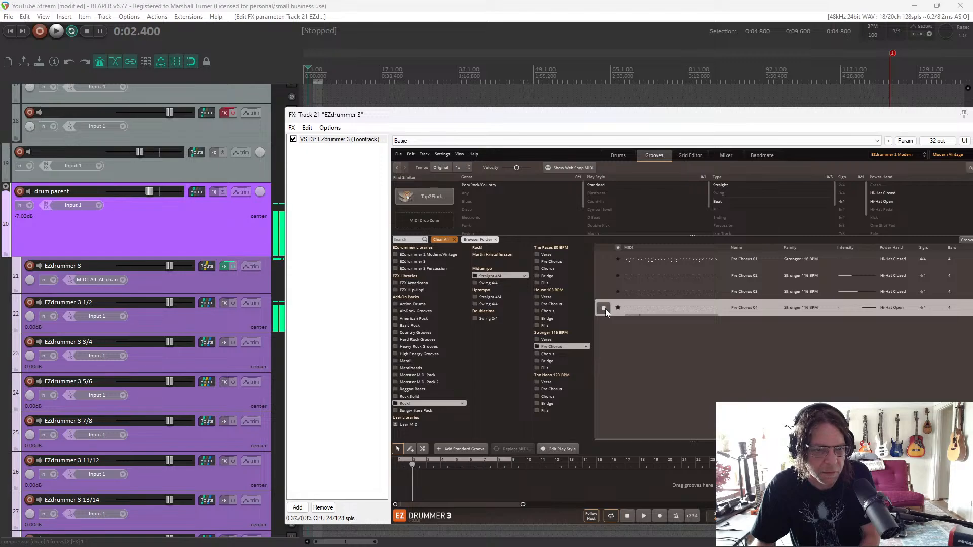
Stop the audition, place the Pre Chorus 04 groove at the start of the song track, and set the project time selection to 0:00.000–0:04.800
click(604, 308)
drag(696, 312, 397, 493)
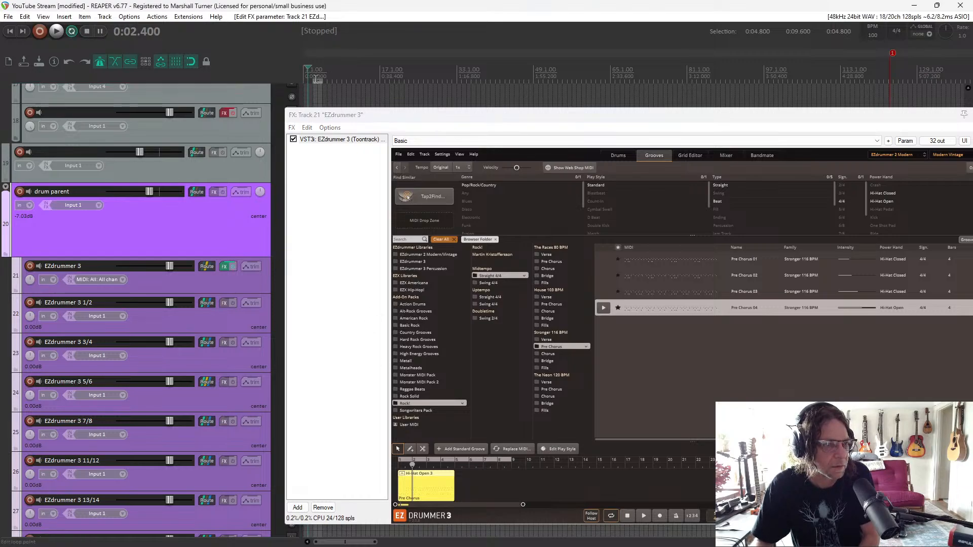
drag(315, 80, 318, 80)
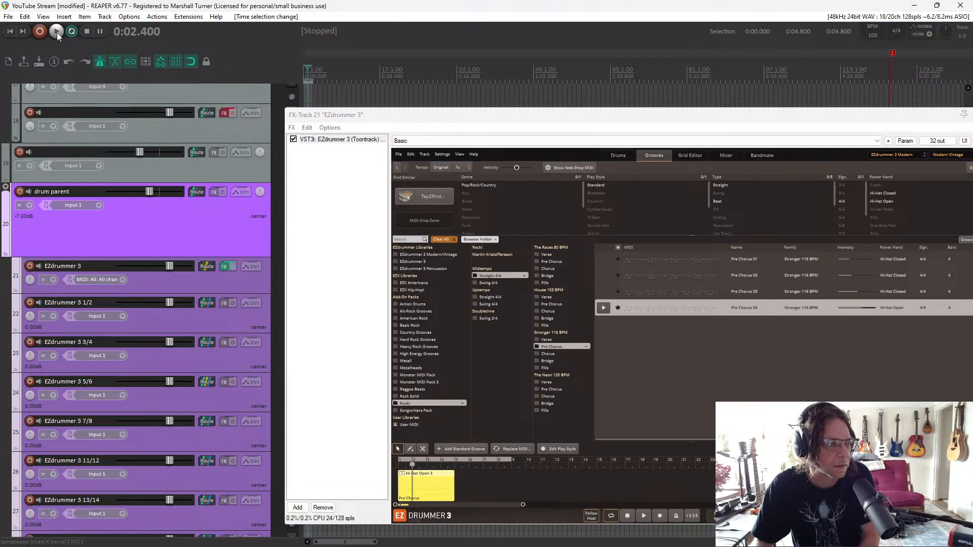
Start project playback, move the FX window over the track list, and mute the unnamed track above the drum parent
click(53, 37)
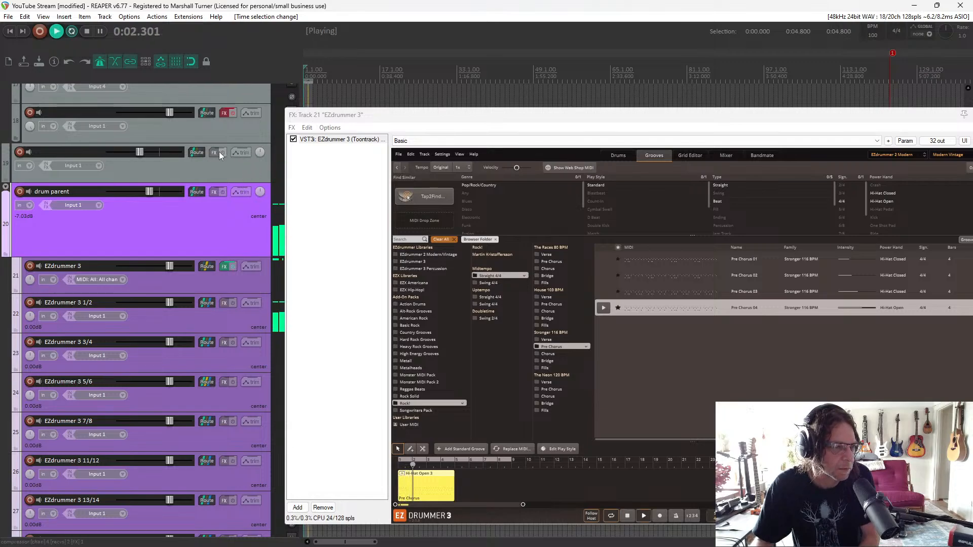
drag(410, 118, 301, 84)
click(291, 149)
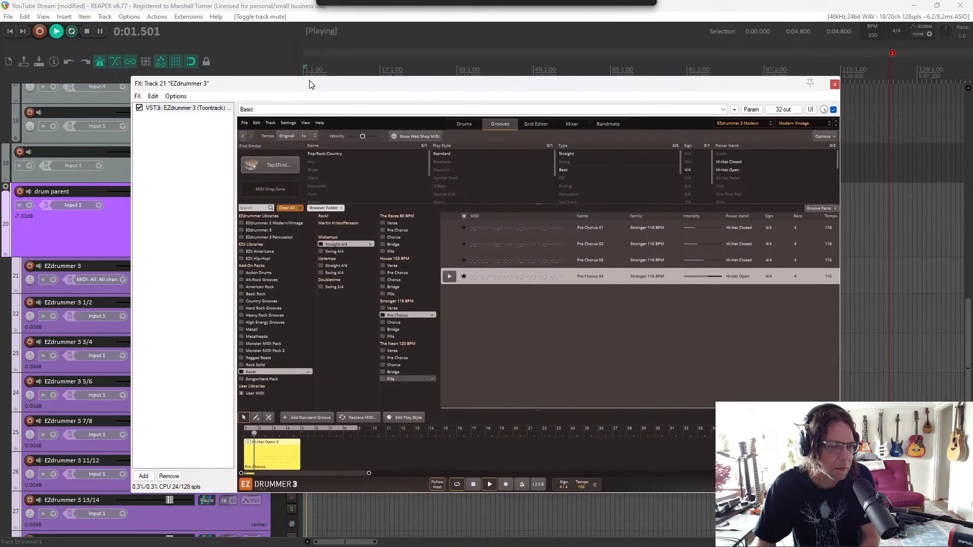
Turn off the project metronome, stop project playback, and audition the Pre Chorus groove with EZdrummer's own transport
click(476, 485)
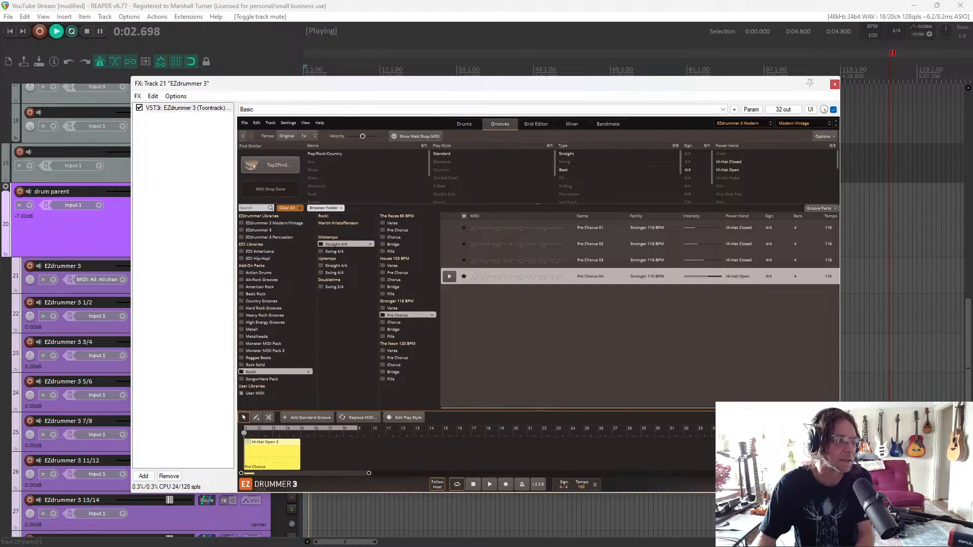
click(99, 62)
click(87, 32)
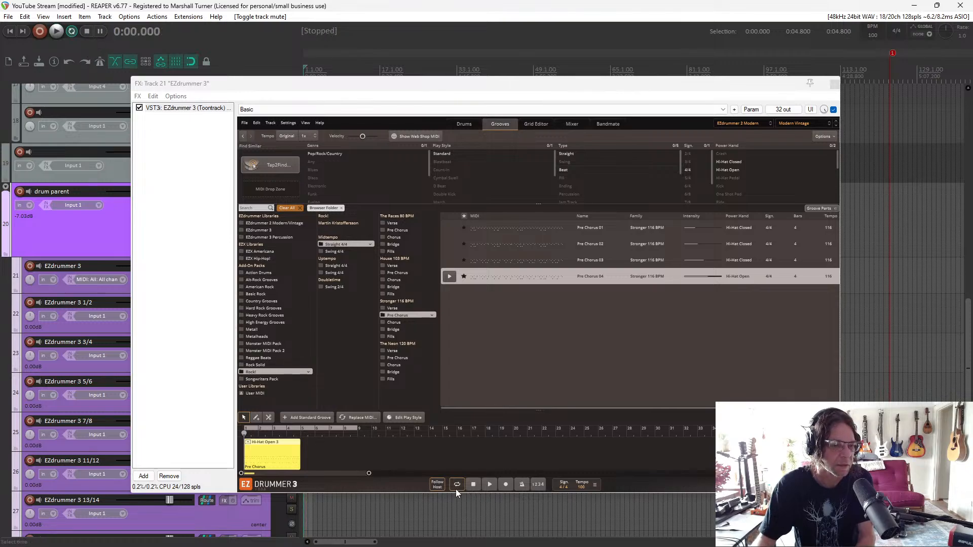
click(487, 485)
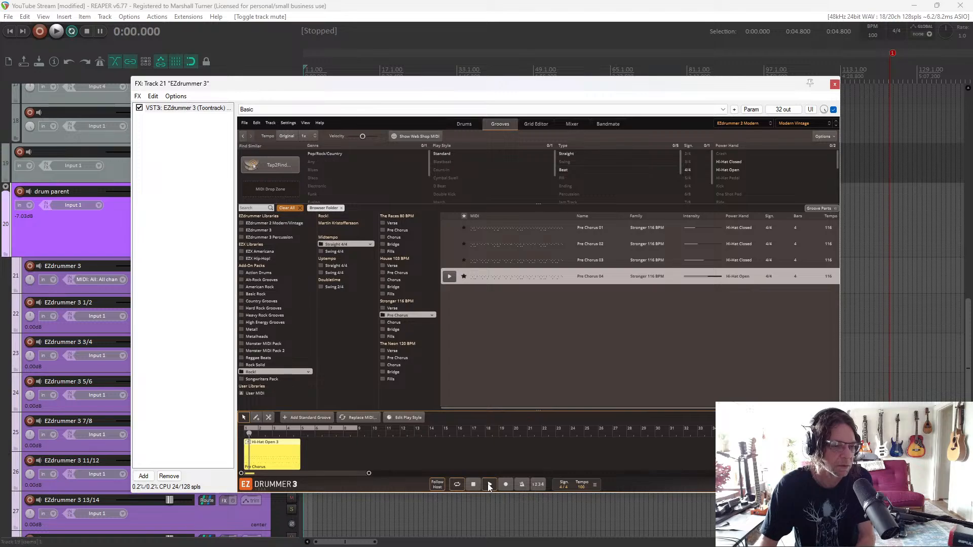
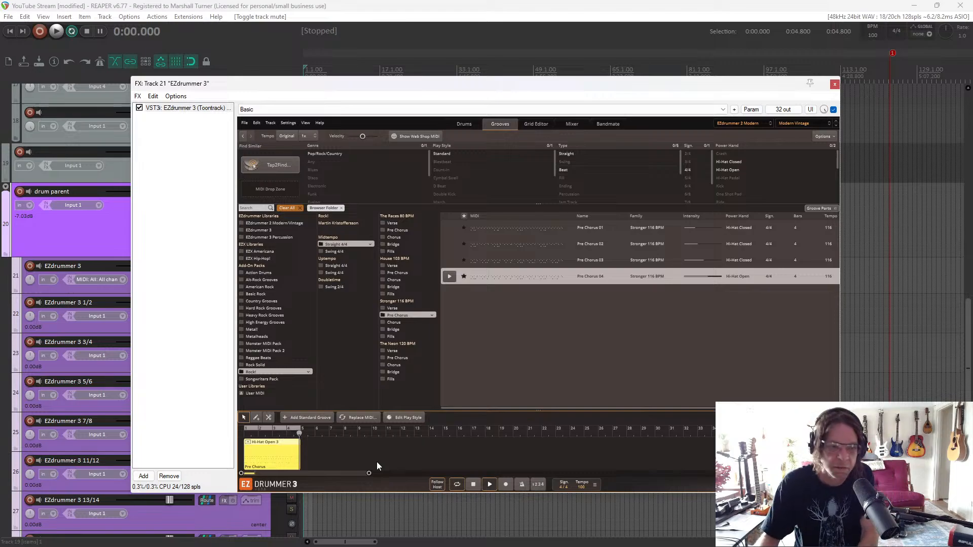
click(474, 484)
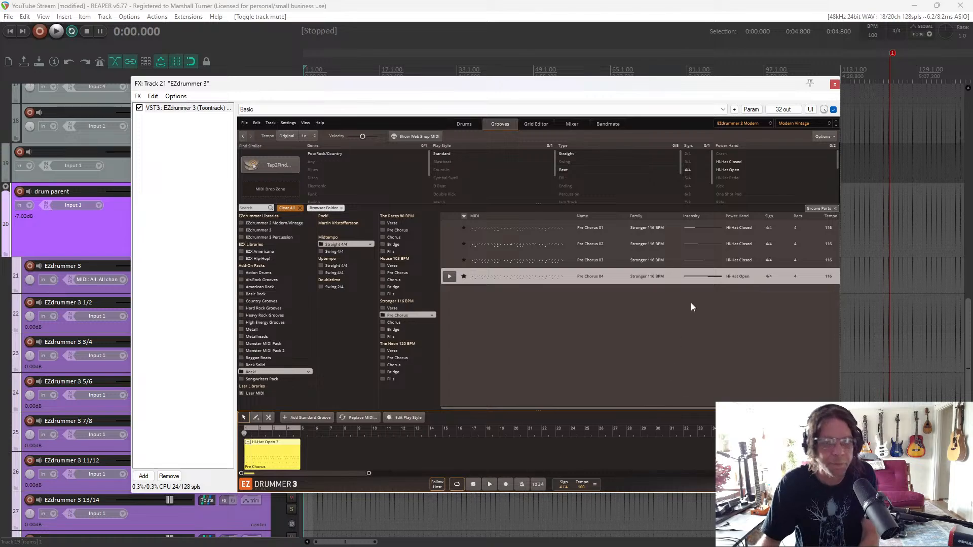
Load the EZdrummer 2 Vintage library and audition the song track groove with it
click(798, 124)
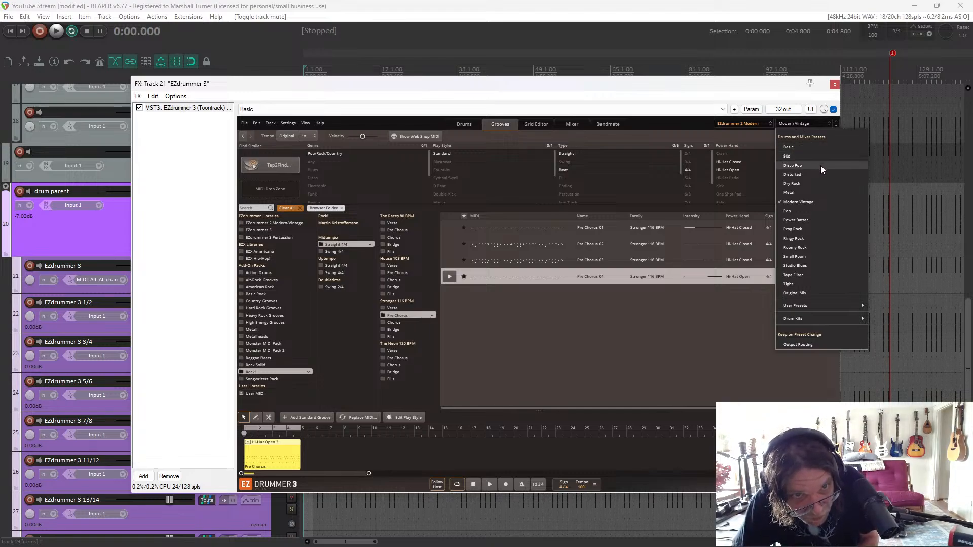
click(759, 125)
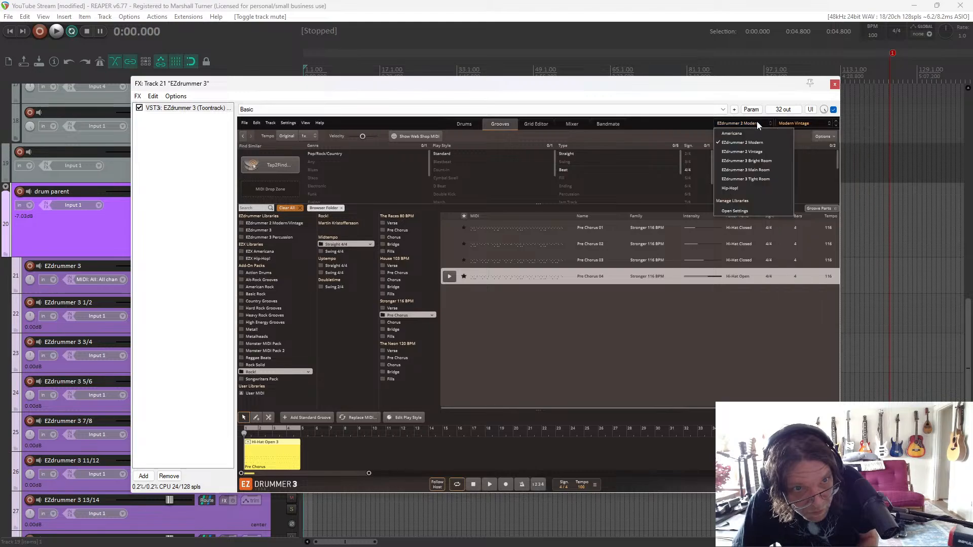
click(765, 150)
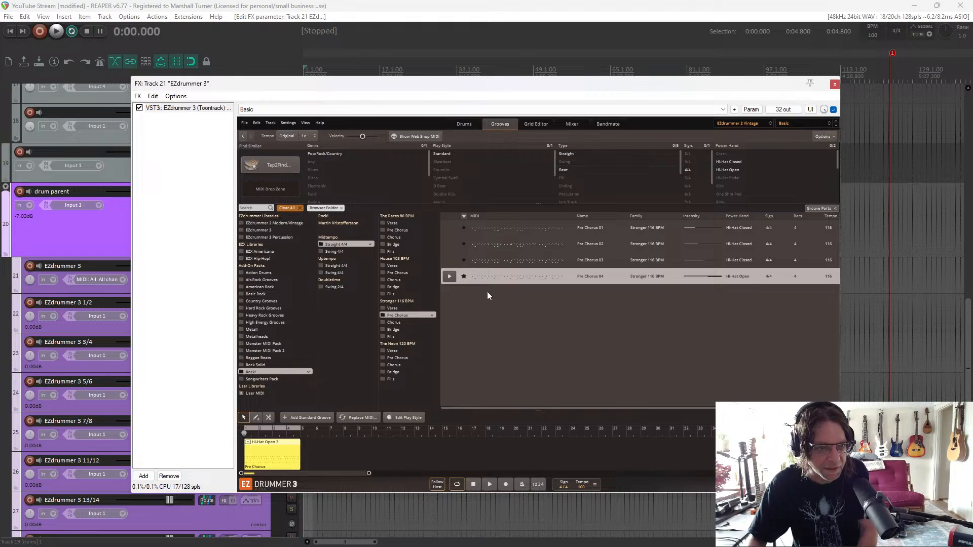
click(489, 482)
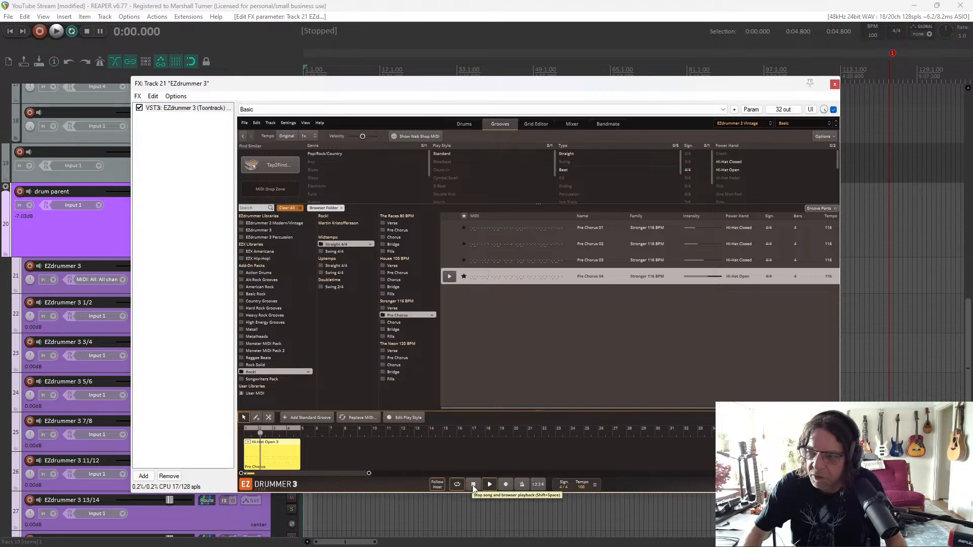
click(473, 485)
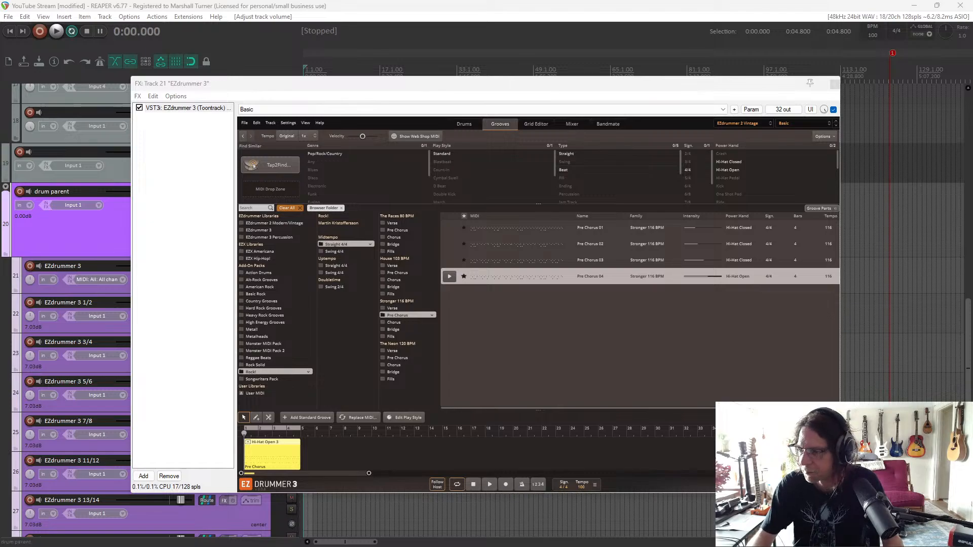
Undo the volume change across the drum tracks, and set the volume of only the drum parent to 0.00 dB
click(68, 62)
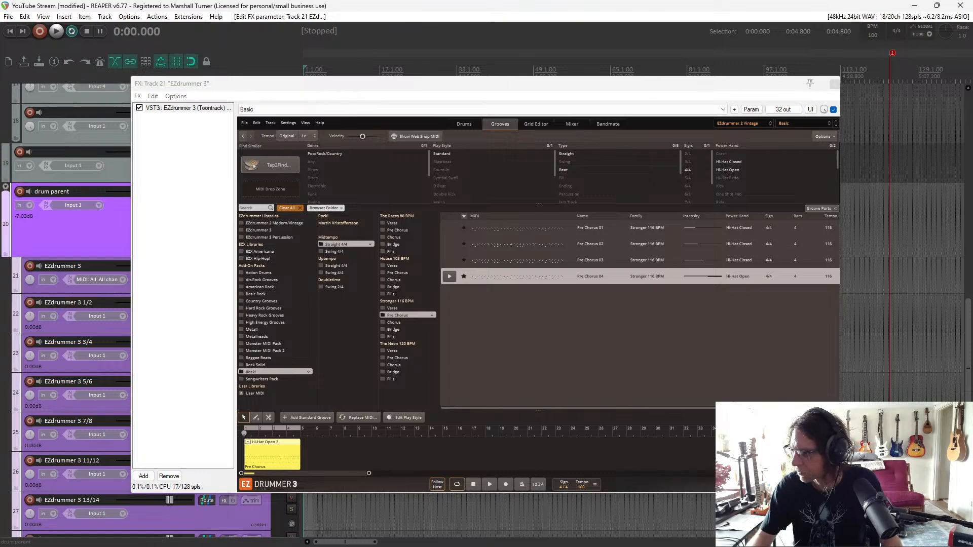
click(71, 234)
key(ctrl+shift+z)
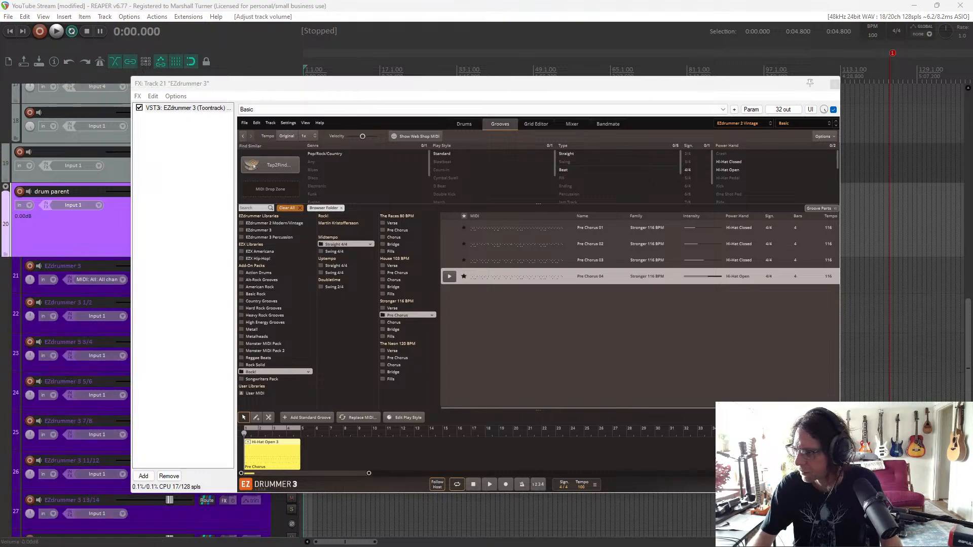
Set the drum parent's volume to -2.60 dB and play the groove, moving the FX window aside to watch the meters and back again
key(space)
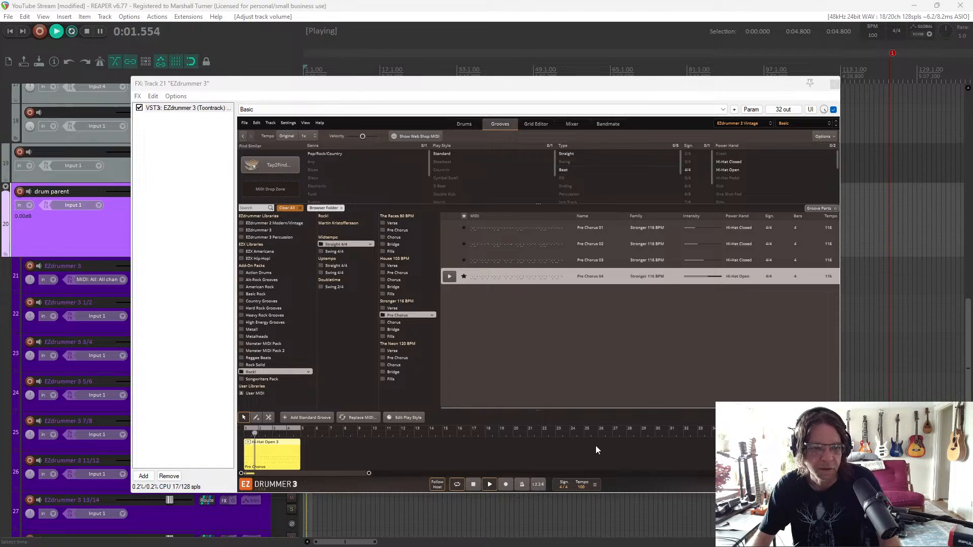
click(475, 488)
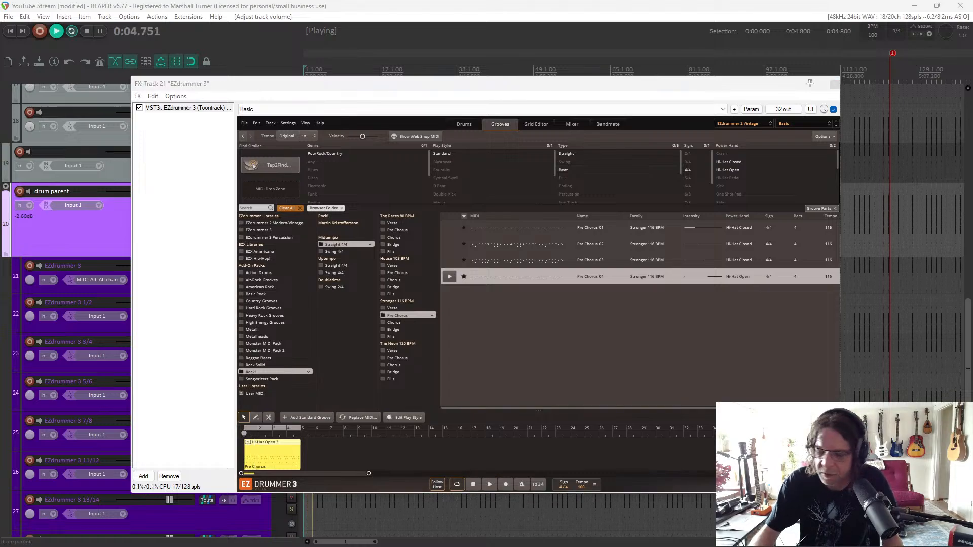
click(493, 485)
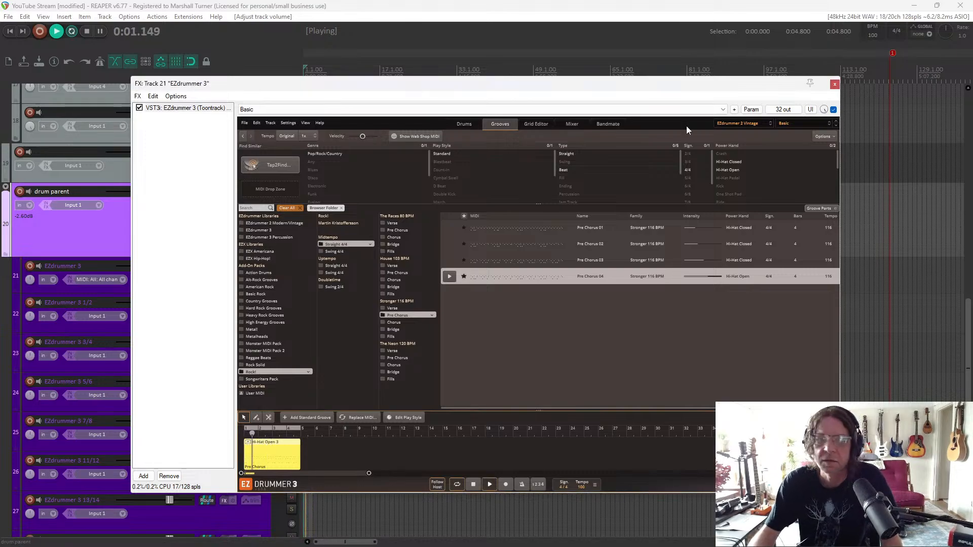
drag(441, 92, 689, 88)
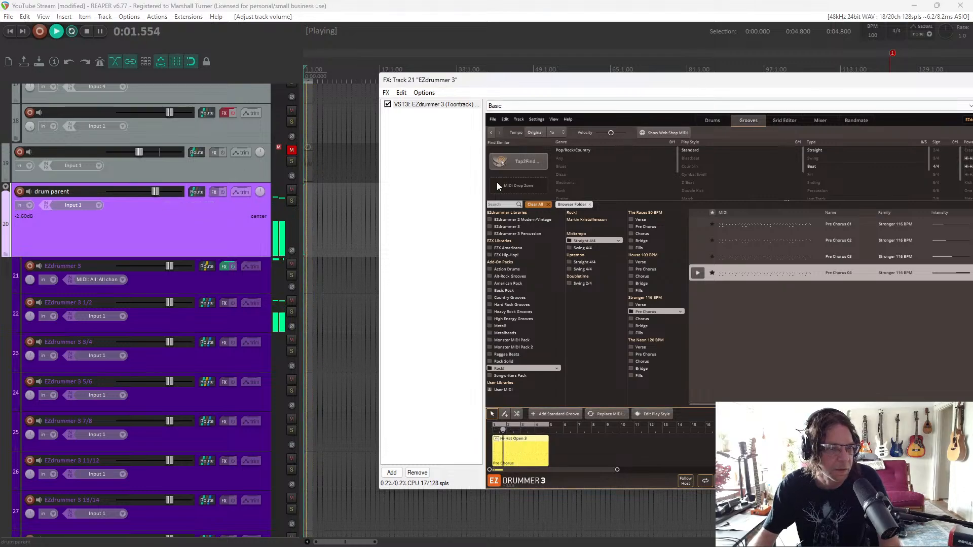
drag(732, 87, 461, 79)
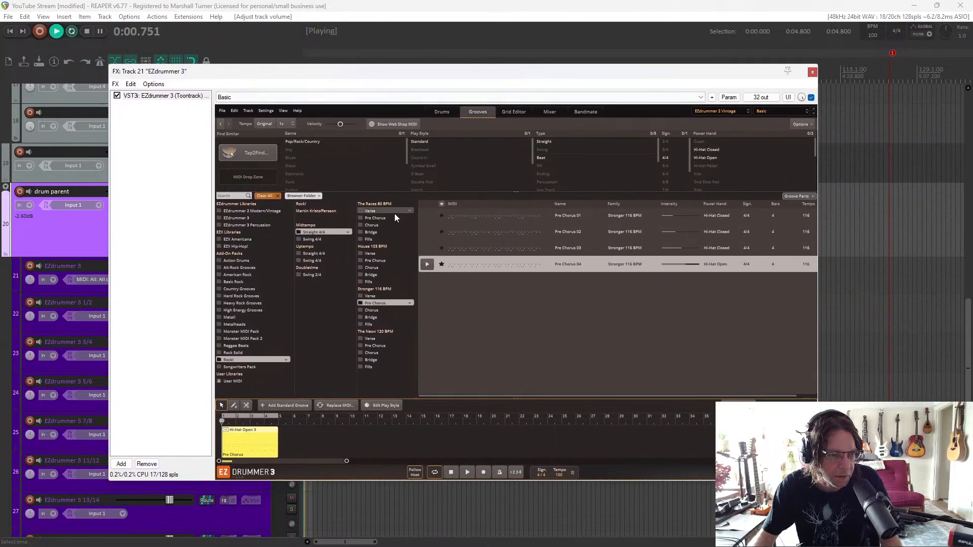
Browse to the Stronger 116 BPM Verse folder and audition Verse 01 and Verse 03
click(380, 297)
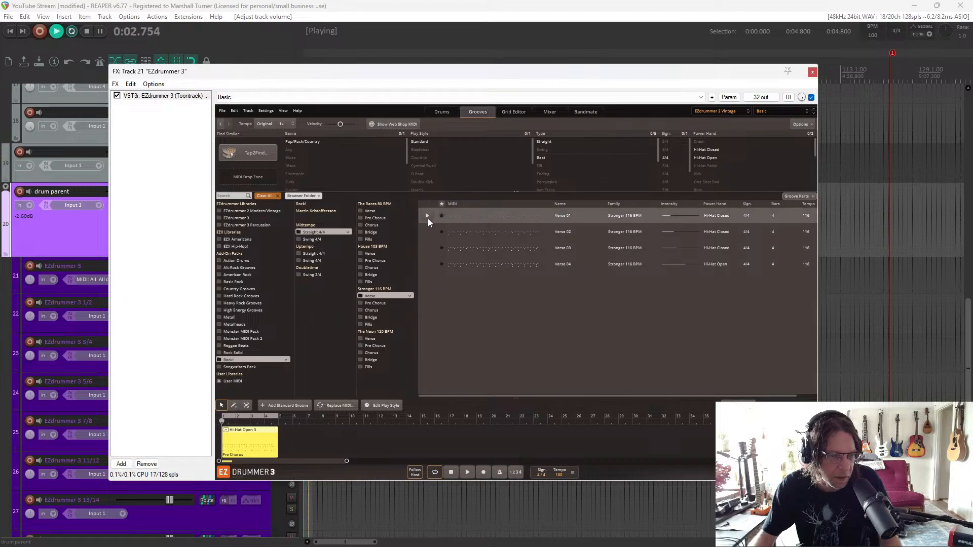
click(428, 216)
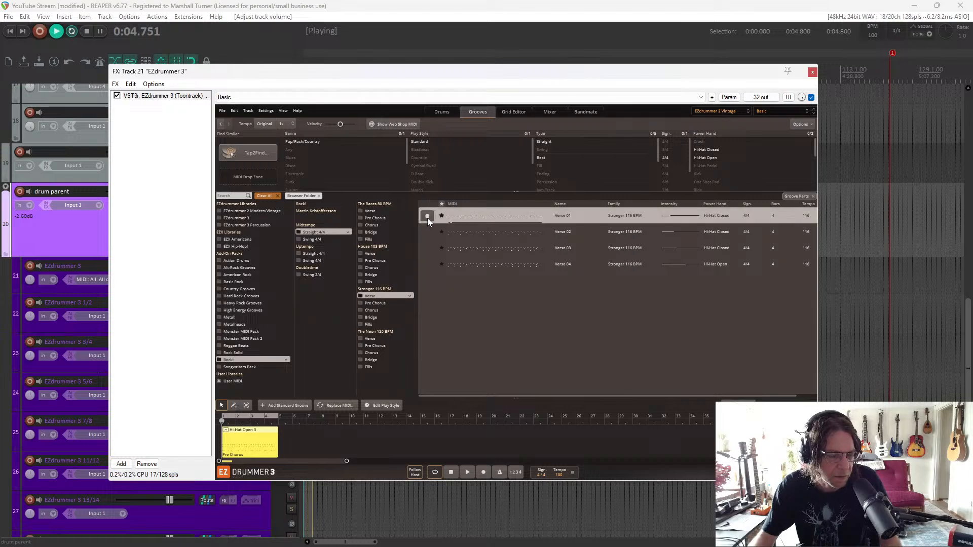
click(427, 248)
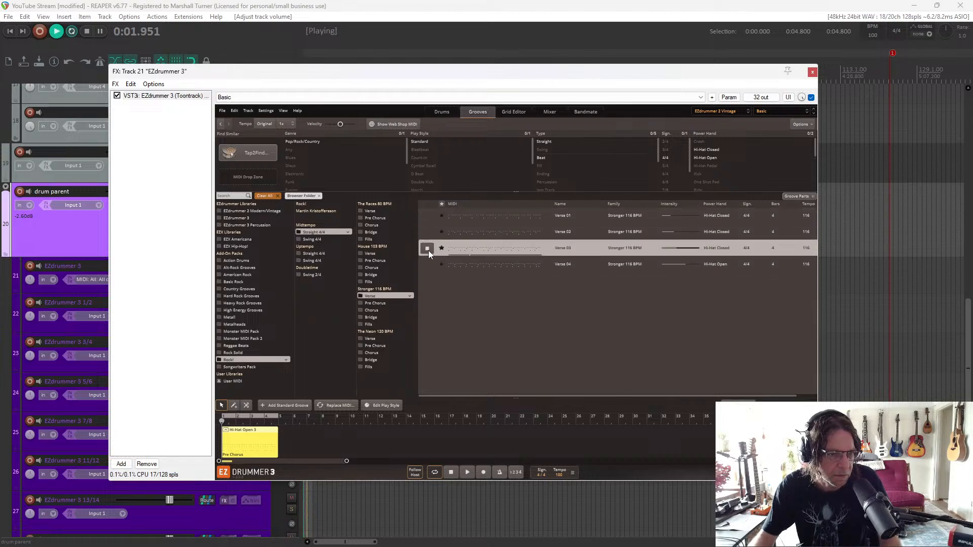
click(427, 248)
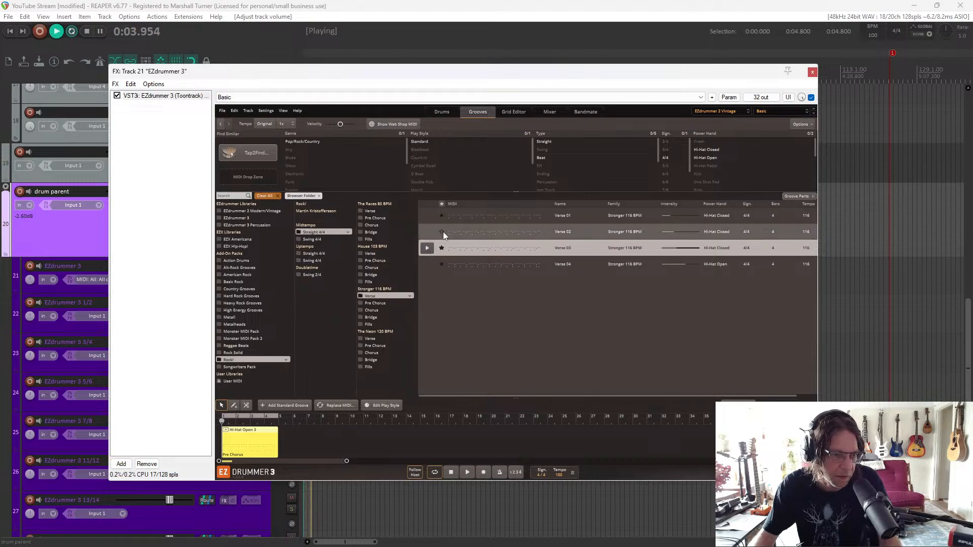
click(427, 248)
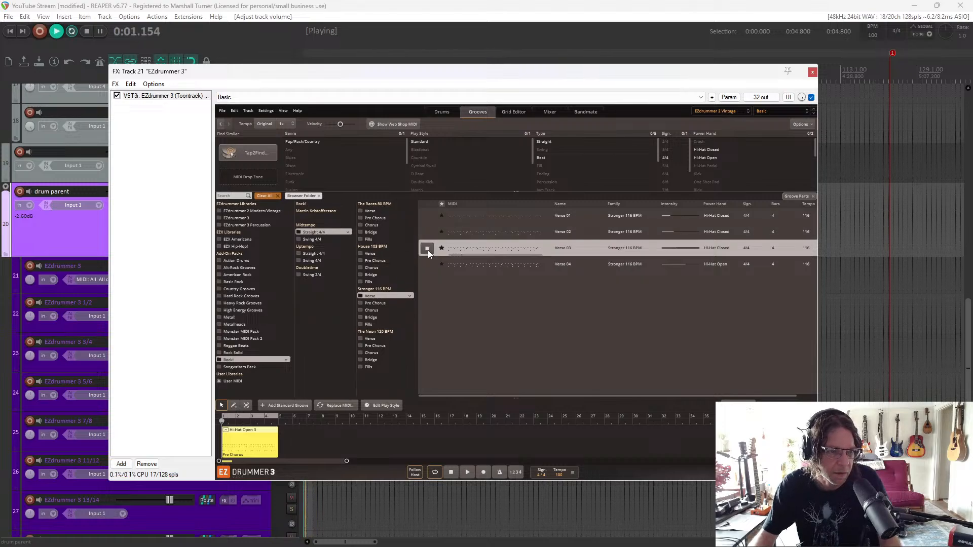
click(427, 248)
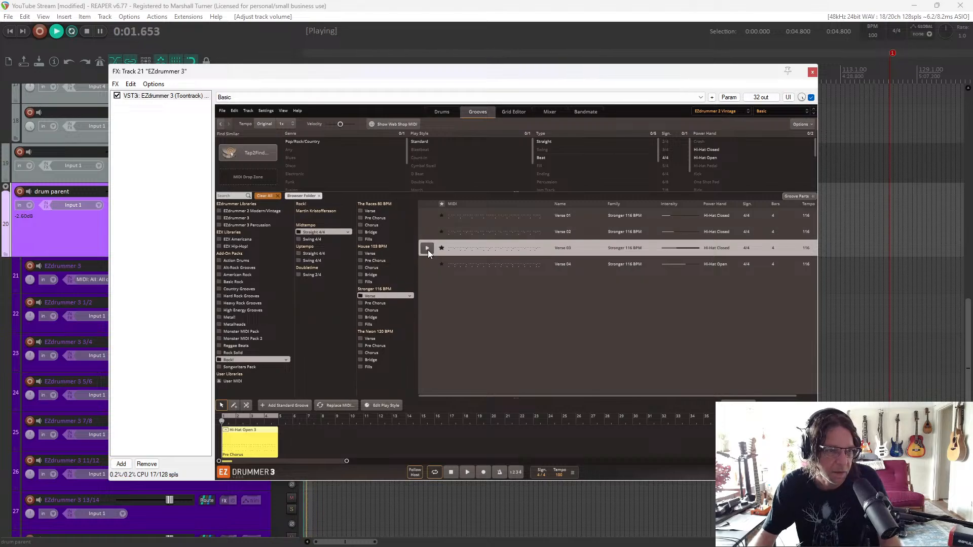
Load the Knock preset of the EZdrummer 2 Vintage library and audition the song track groove
click(770, 111)
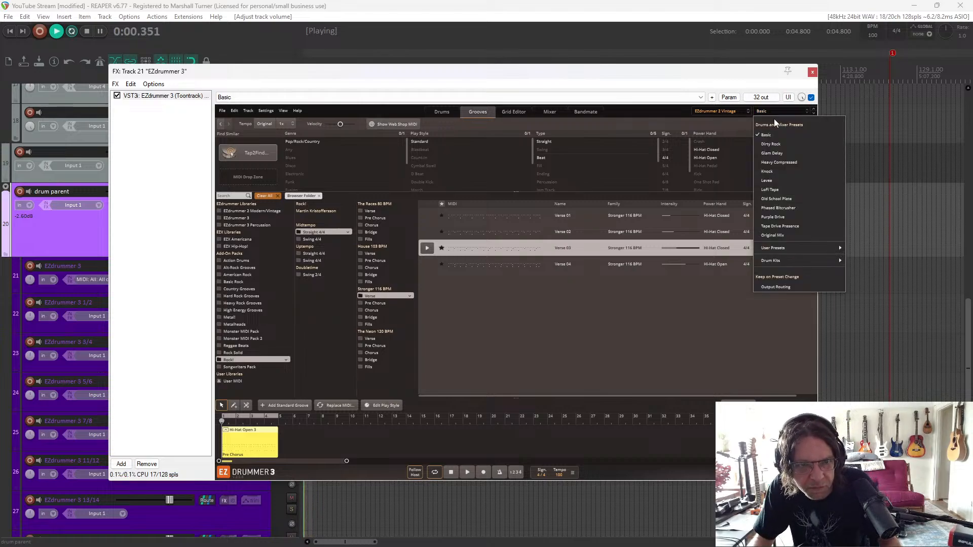
click(787, 170)
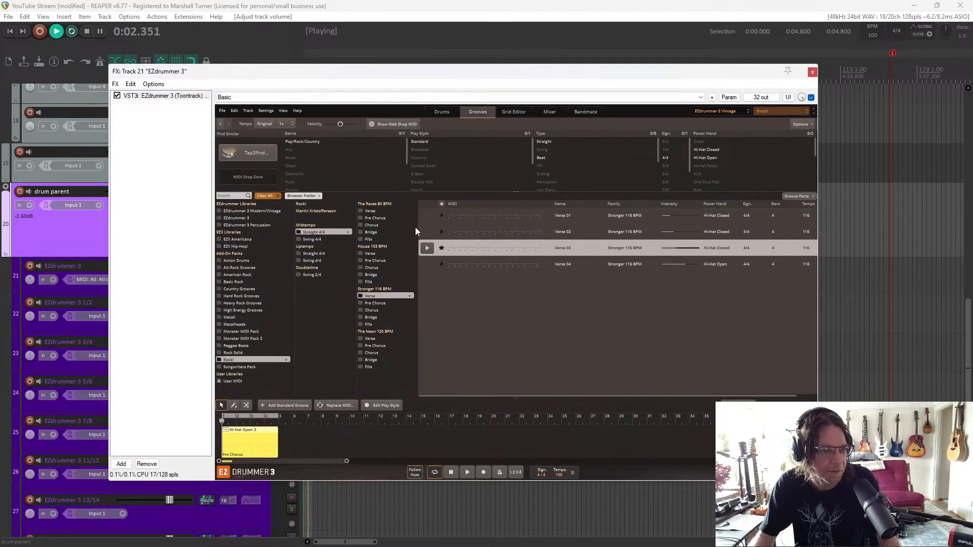
click(466, 473)
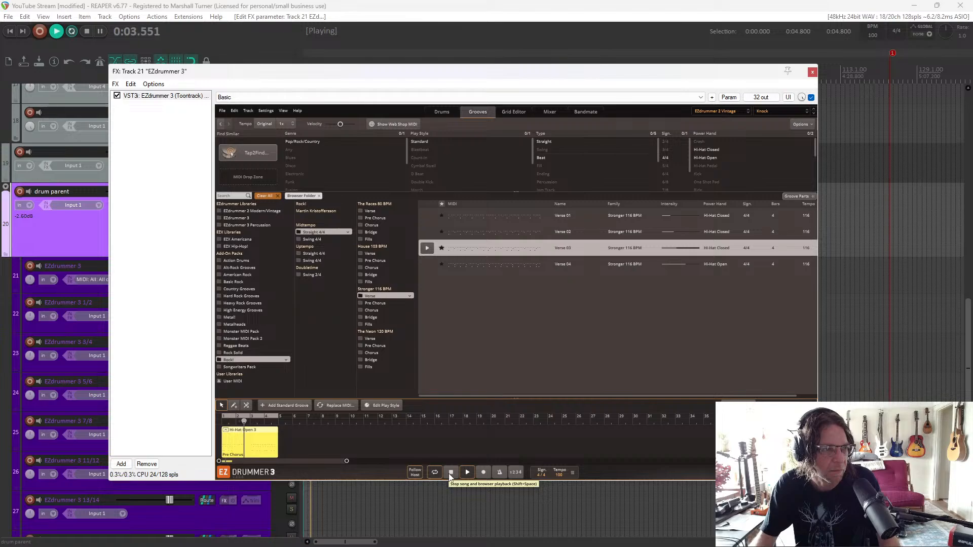
click(450, 475)
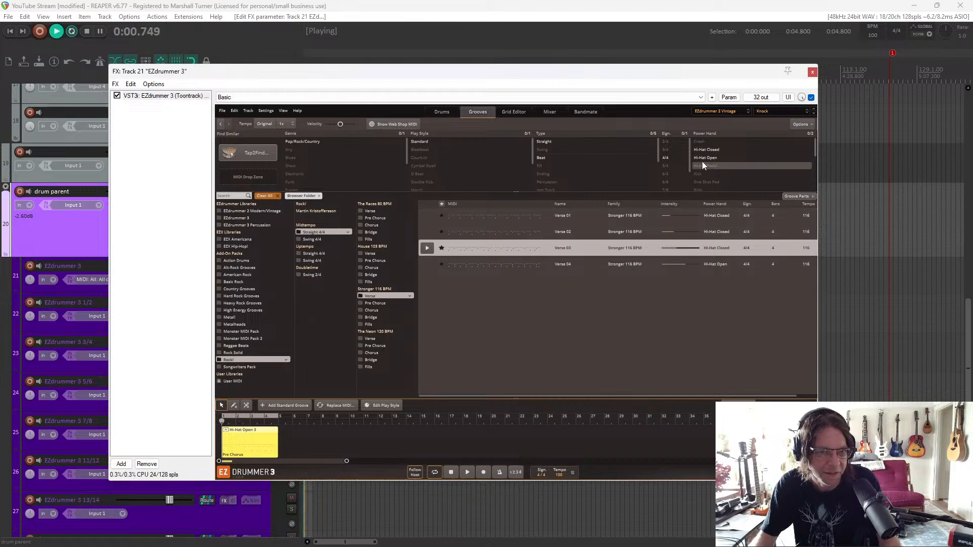
Load the EZdrummer 3 Bright Room library, audition Verse 03, and close the FX window
click(734, 111)
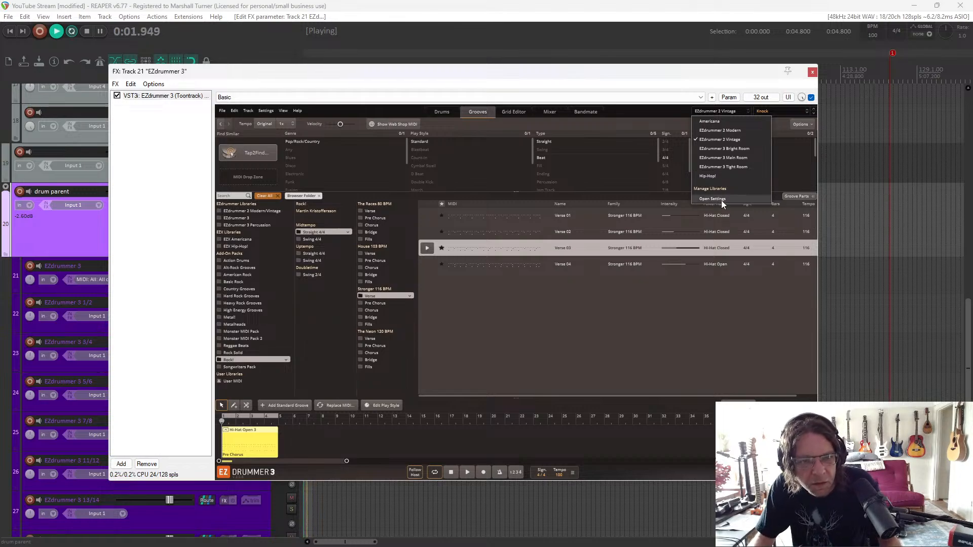
click(726, 149)
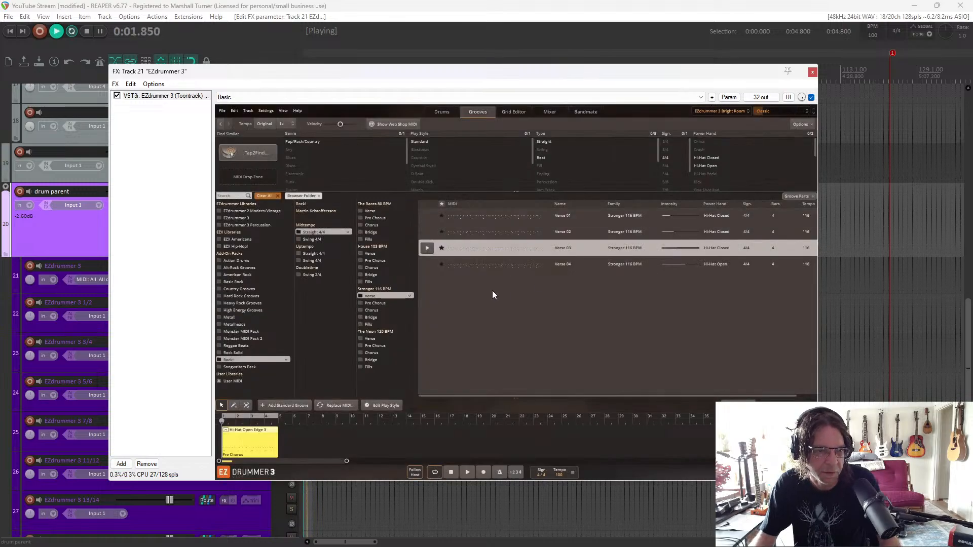
click(427, 248)
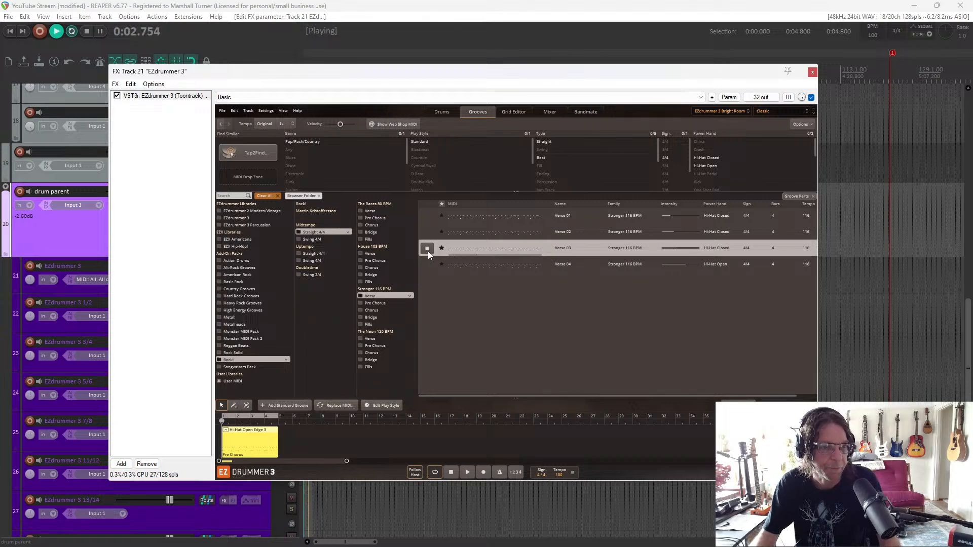
click(812, 72)
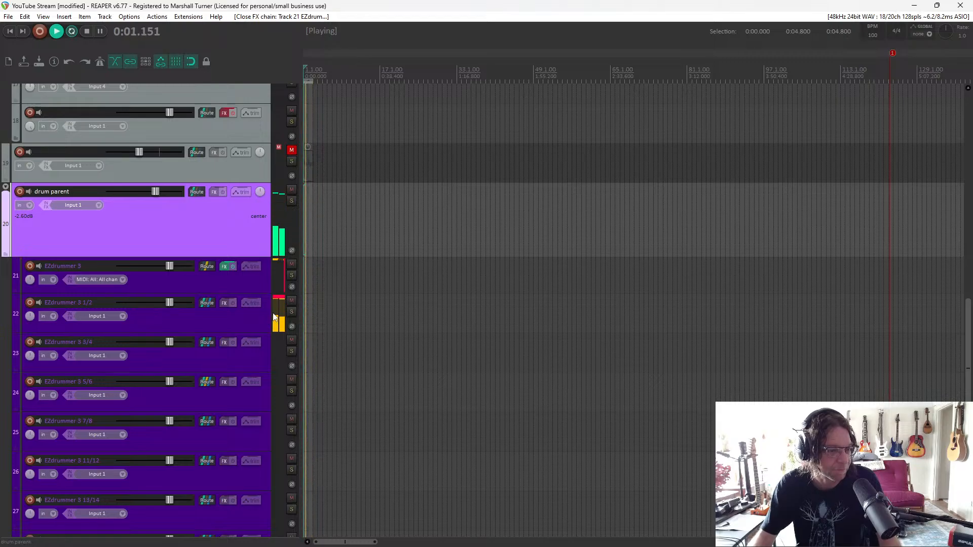
Stop playback, route the EZdrummer 3 mixer outputs to Multichannel, and close the FX window
scroll(228, 333, down, 3)
scroll(210, 341, up, 4)
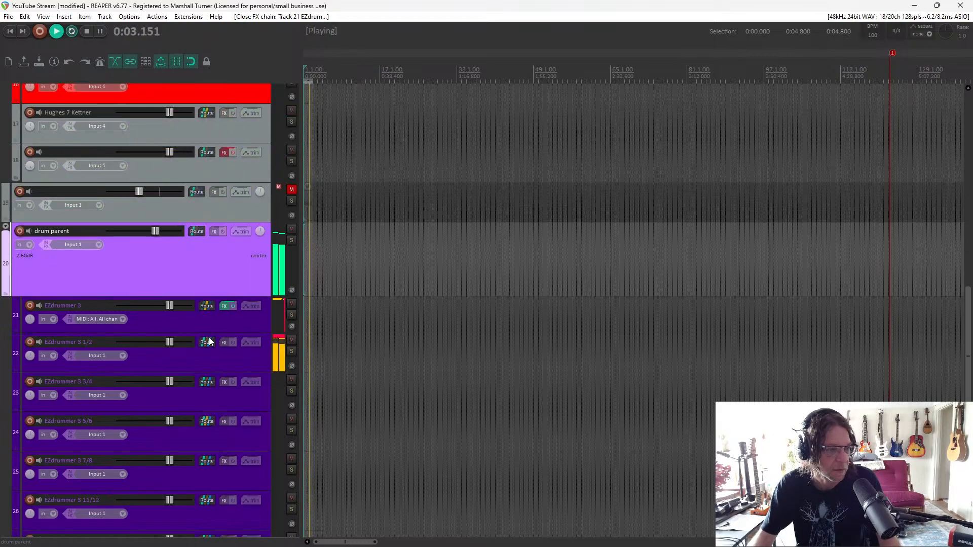
click(89, 33)
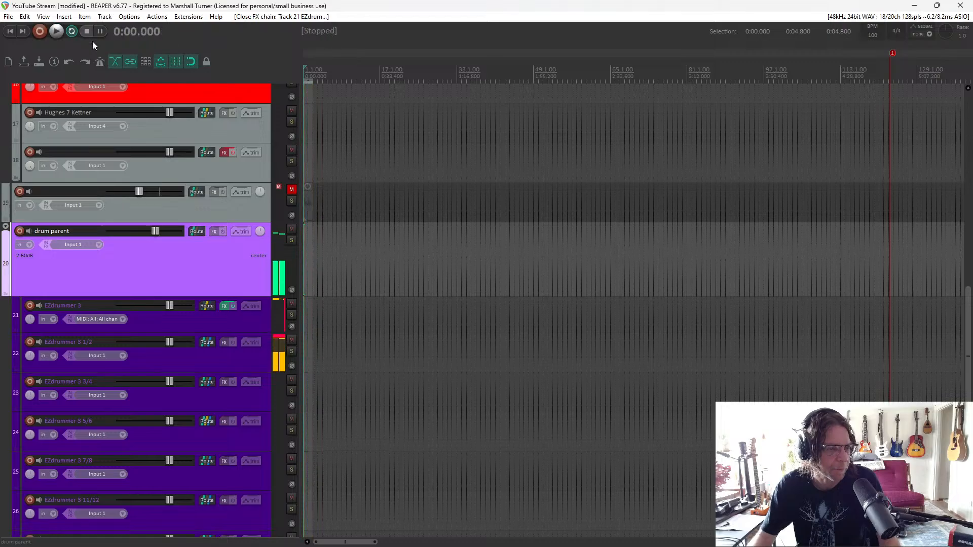
click(225, 307)
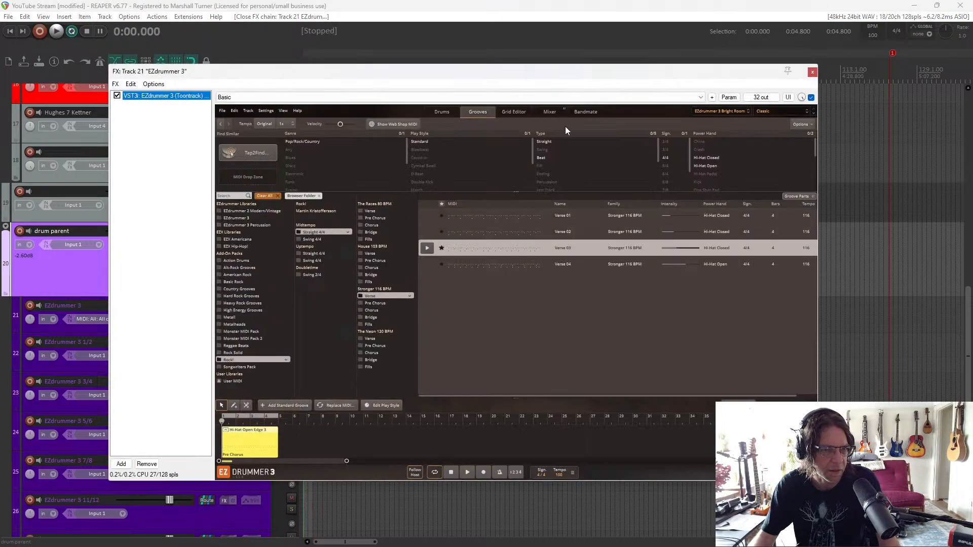
click(546, 114)
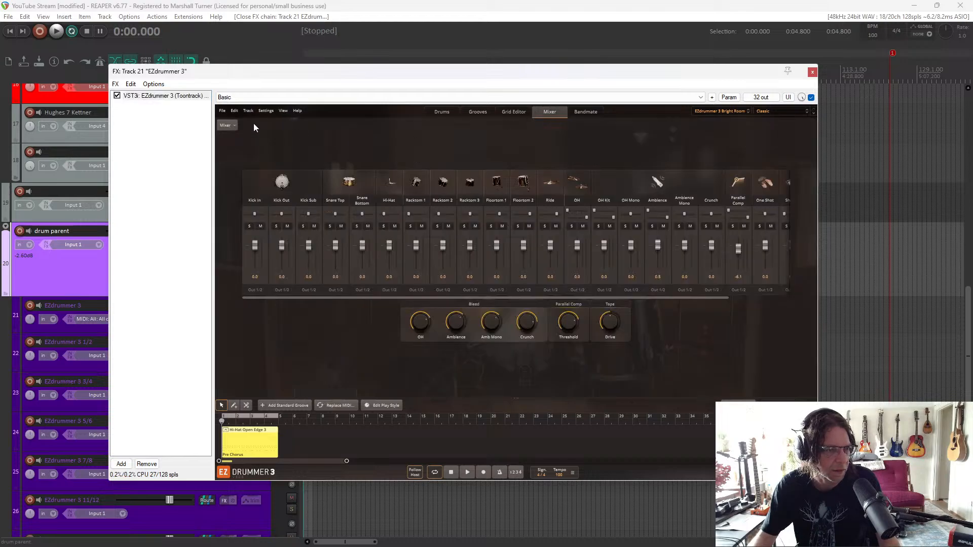
click(226, 126)
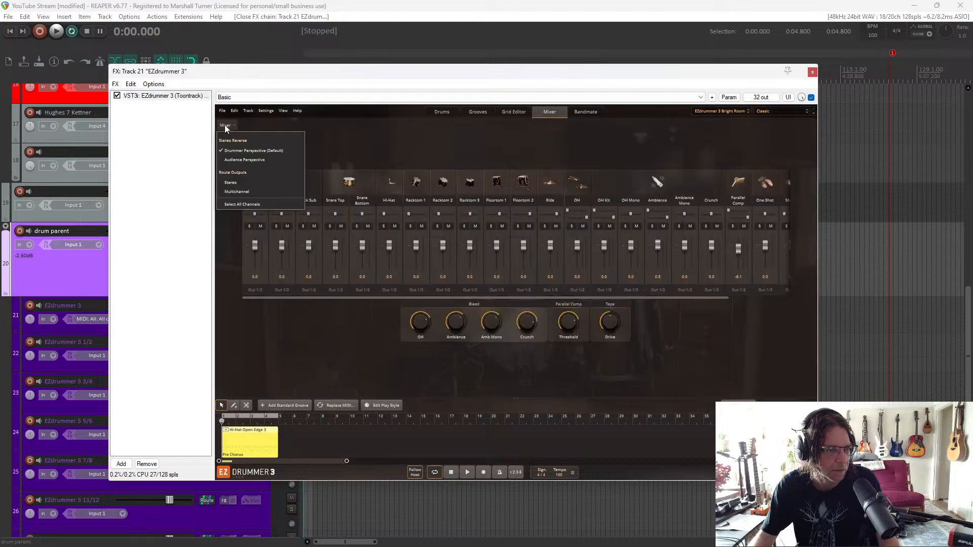
click(260, 193)
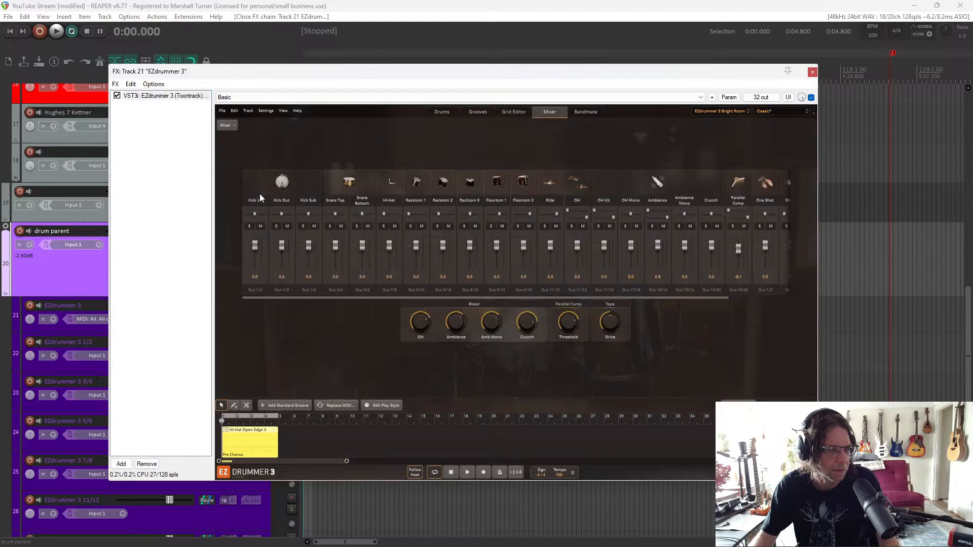
click(811, 73)
Play the groove, check the meters on the separate EZdrummer 3 output tracks, and stop playback
click(56, 31)
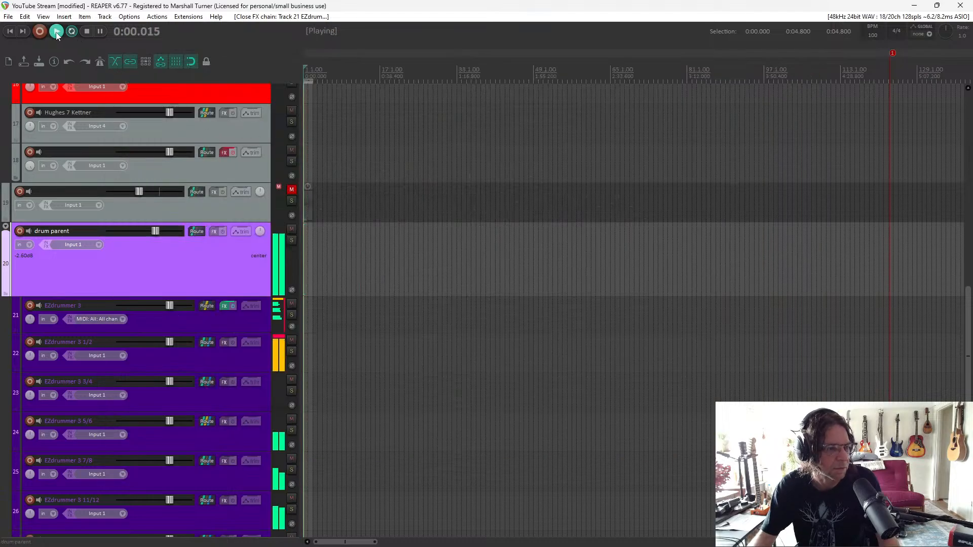
scroll(157, 238, down, 5)
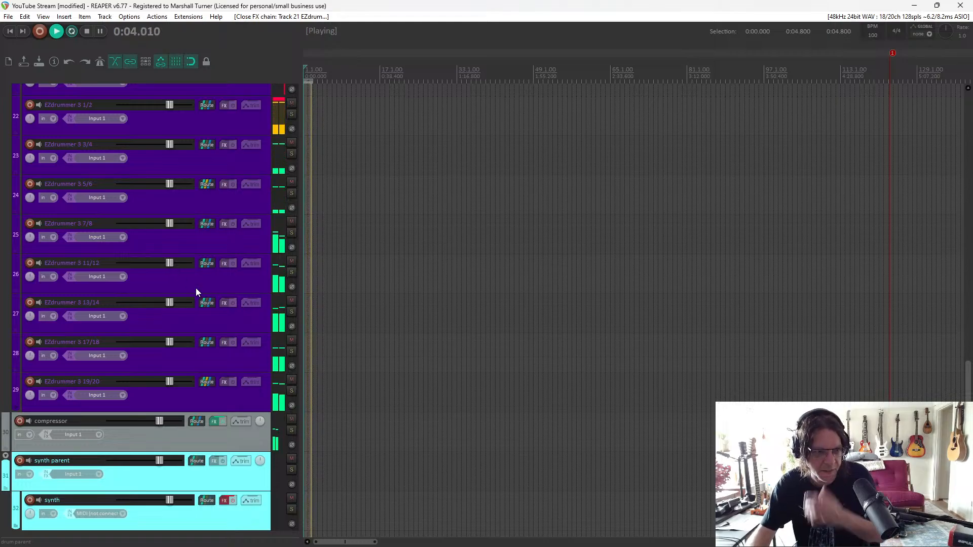
key(Home)
click(87, 32)
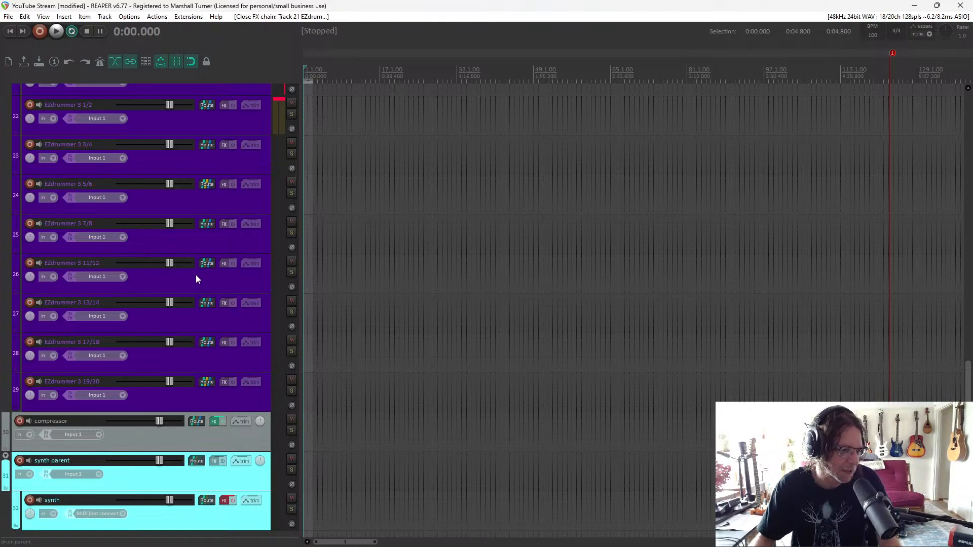
scroll(212, 230, up, 3)
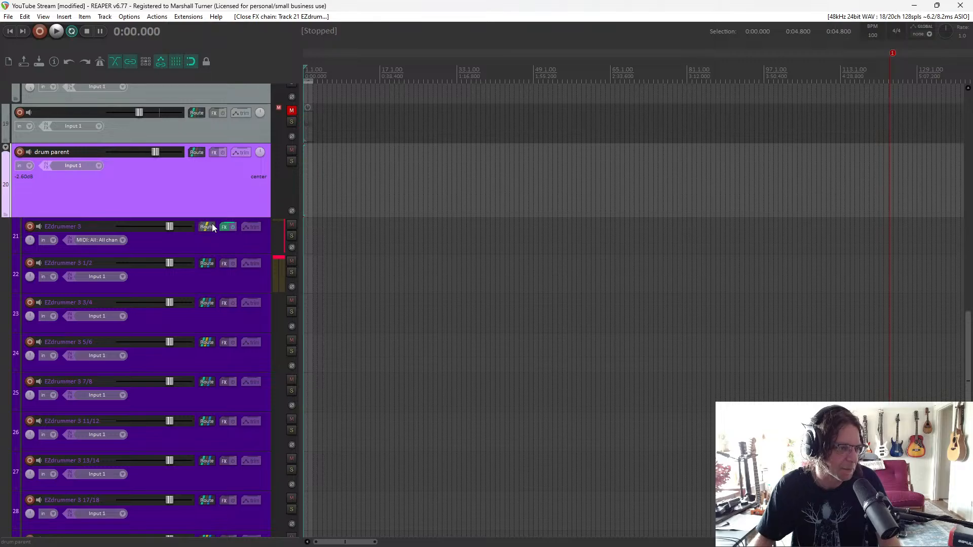
scroll(190, 357, down, 2)
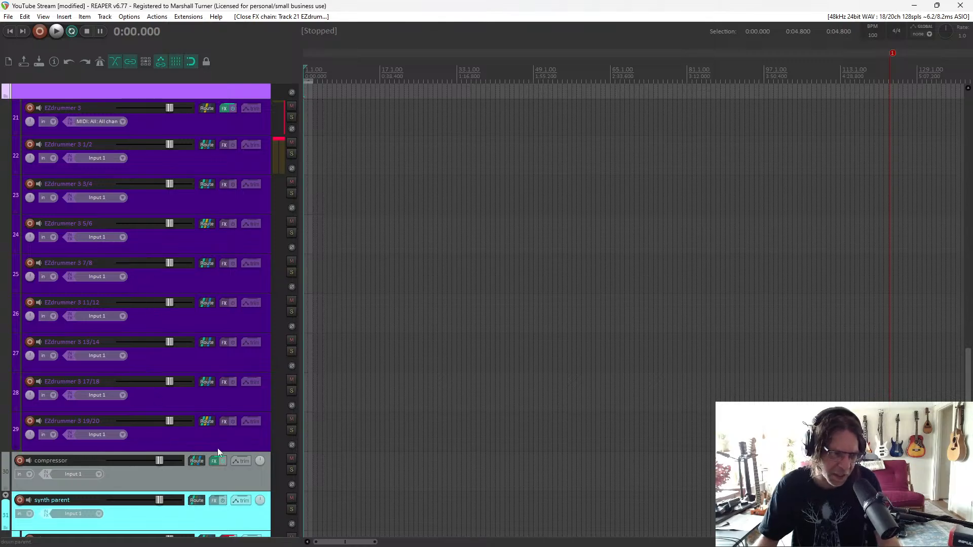
scroll(205, 396, up, 3)
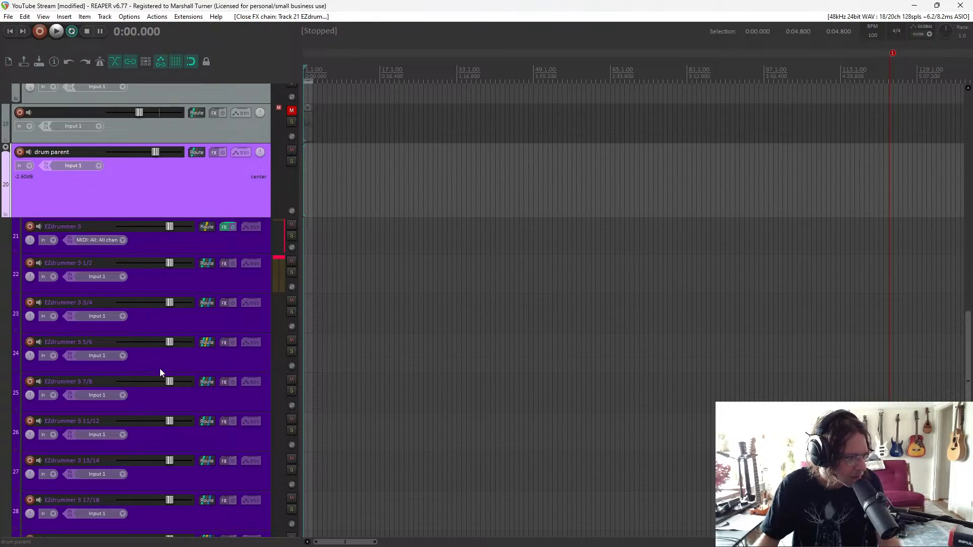
scroll(162, 417, down, 2)
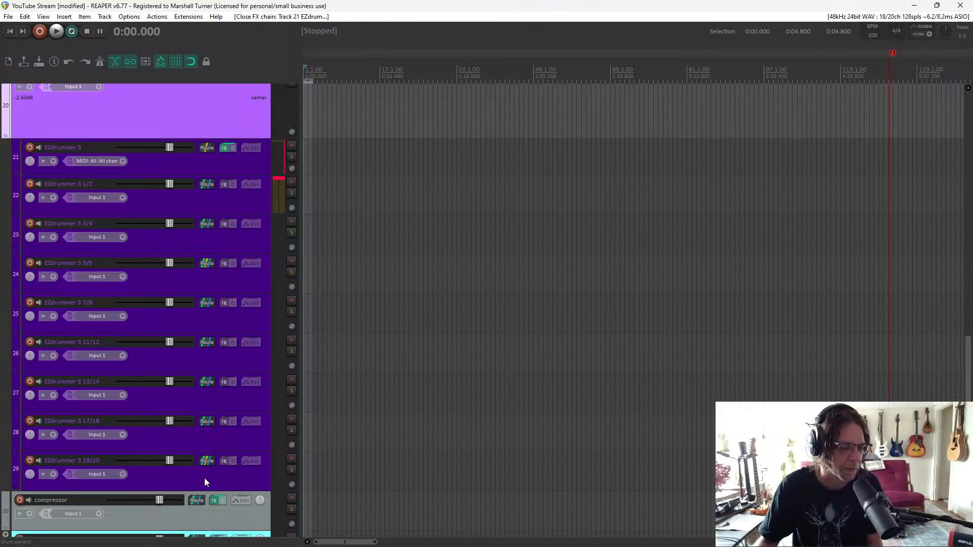
scroll(205, 479, up, 1)
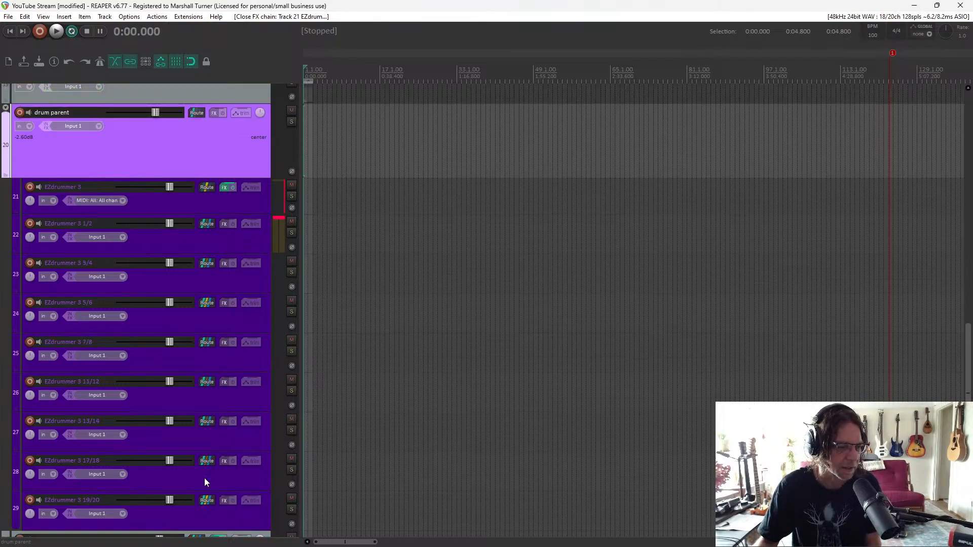
scroll(205, 479, down, 1)
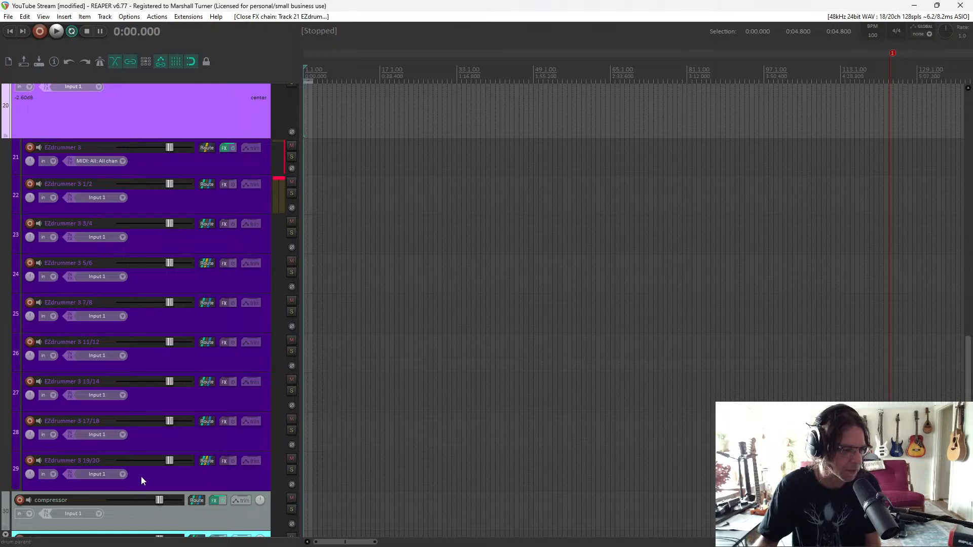
Reload the EZdrummer 3 Bright Room library, move the FX window off the tracks, and select the EZdrummer 3 19/20 track
click(227, 150)
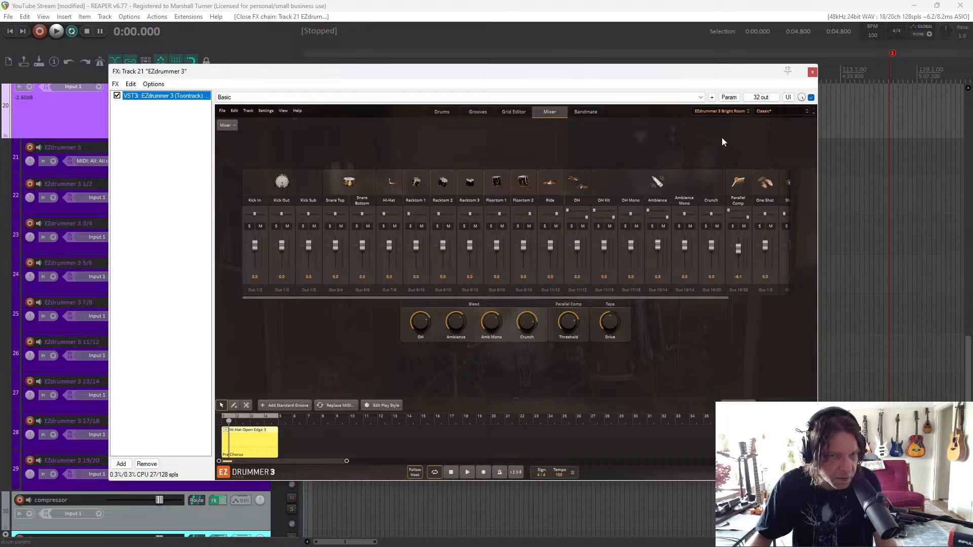
click(728, 112)
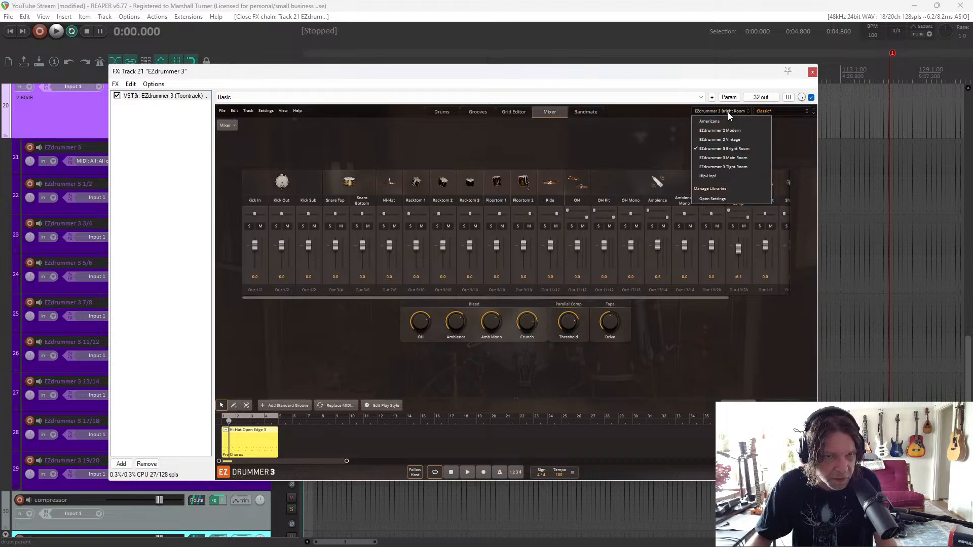
click(730, 149)
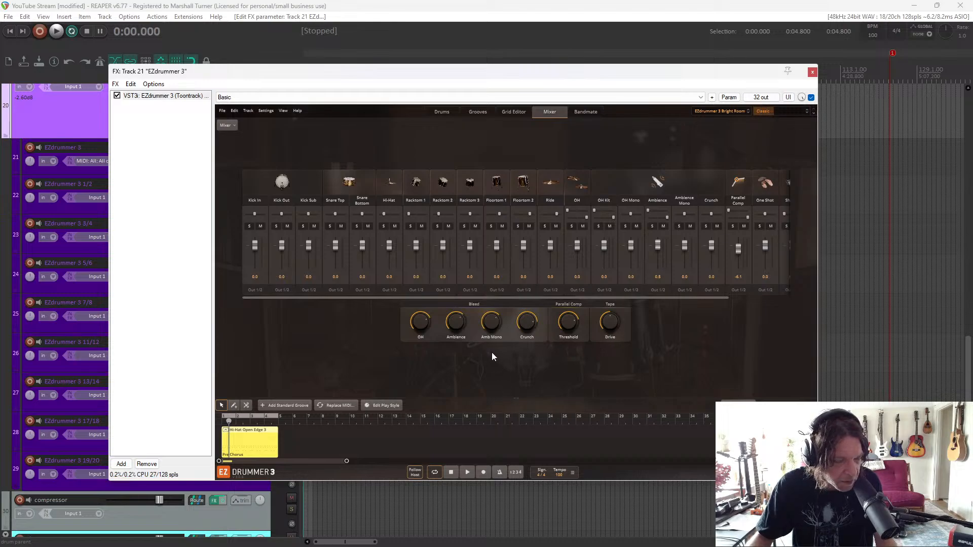
drag(354, 76, 512, 87)
scroll(127, 393, down, 1)
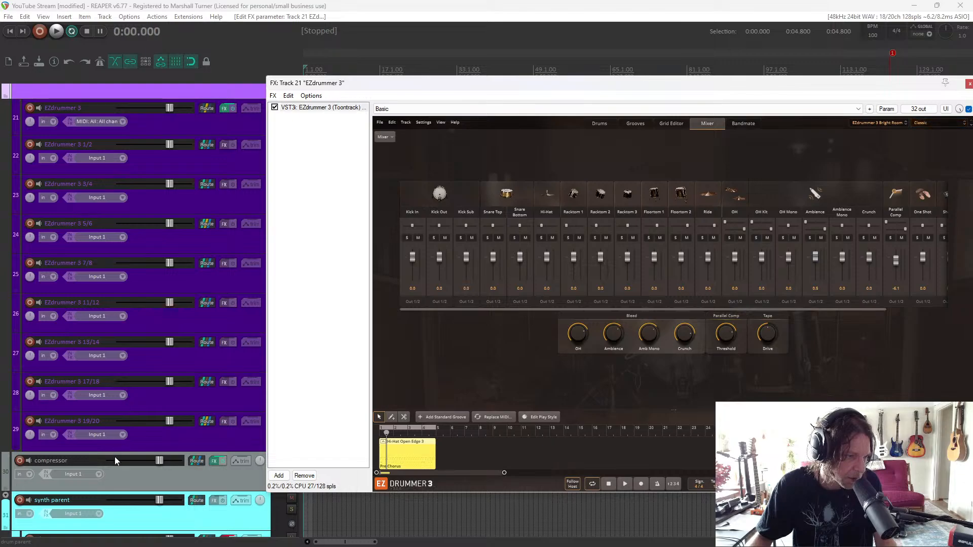
click(160, 445)
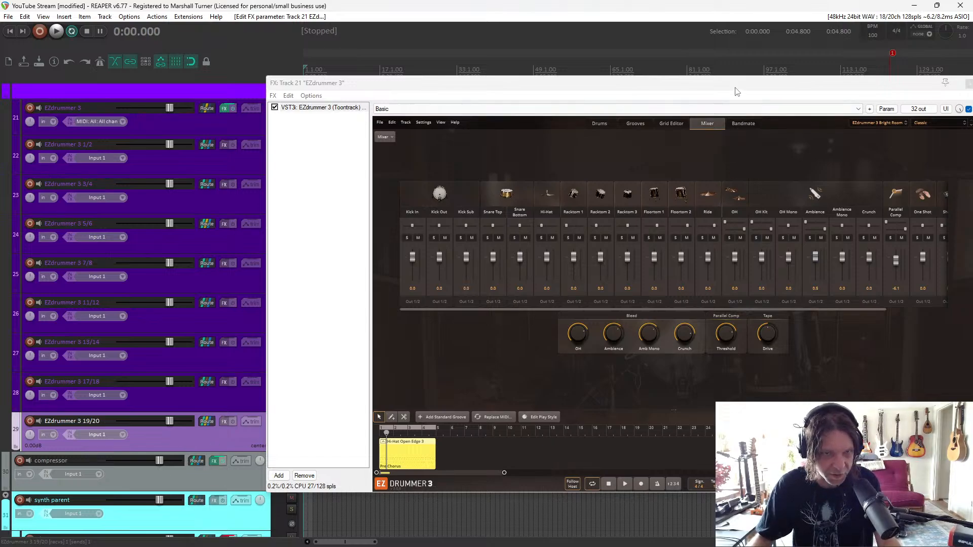
Audition Racktom 3 in the EZdrummer 3 mixer and shift the FX window to expose the track meters
drag(736, 91, 651, 120)
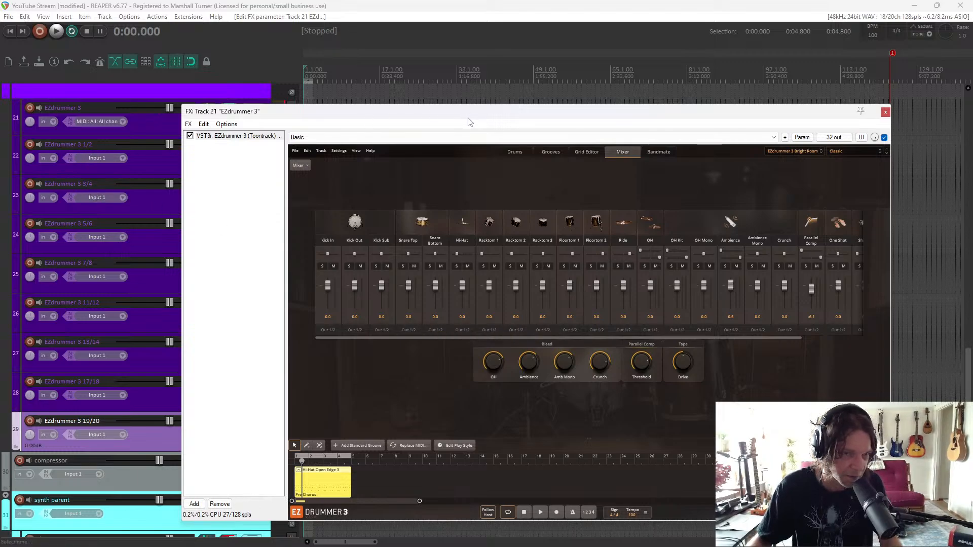
drag(467, 117, 547, 140)
click(622, 245)
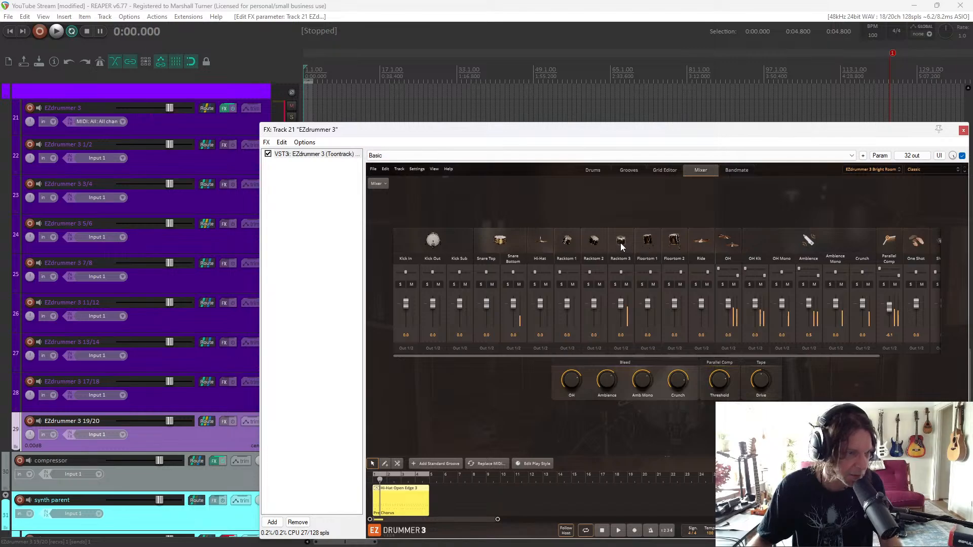
drag(618, 125, 699, 94)
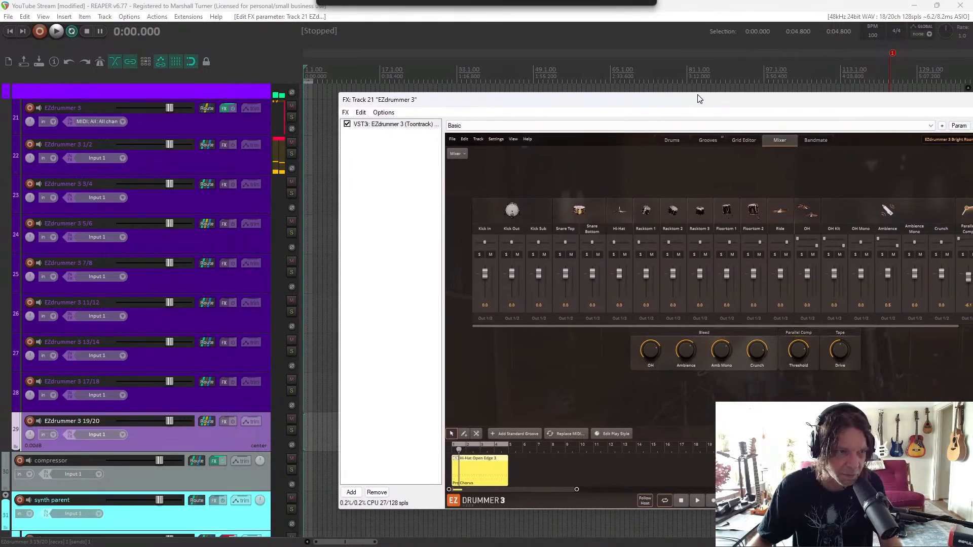
Route the EZdrummer 3 mixer outputs to Multichannel and audition Floortom 2 and Floortom 1 against the track meters
click(458, 153)
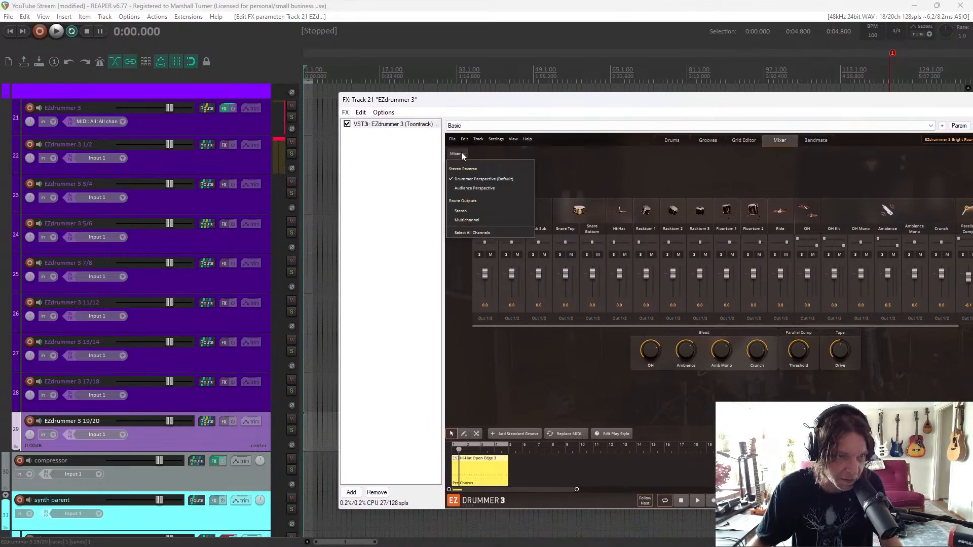
click(470, 221)
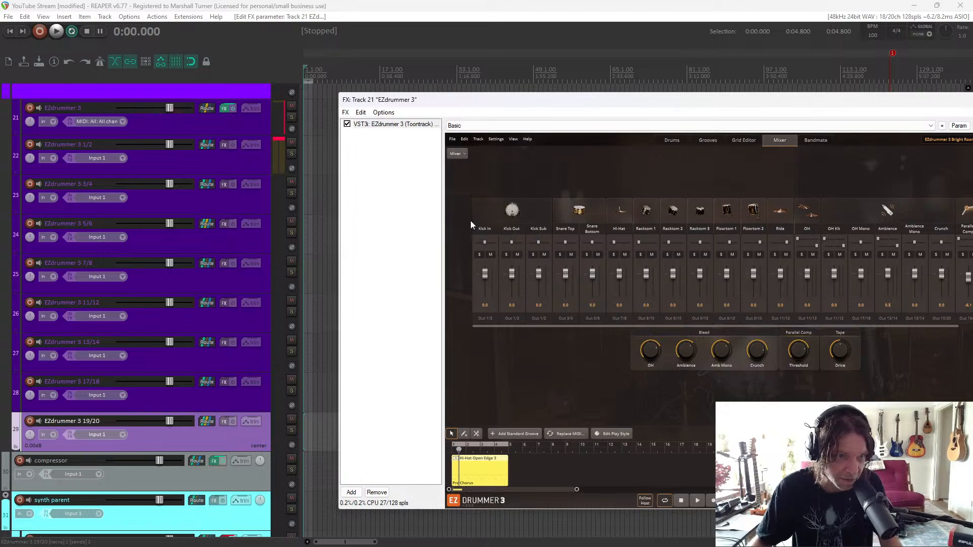
click(747, 213)
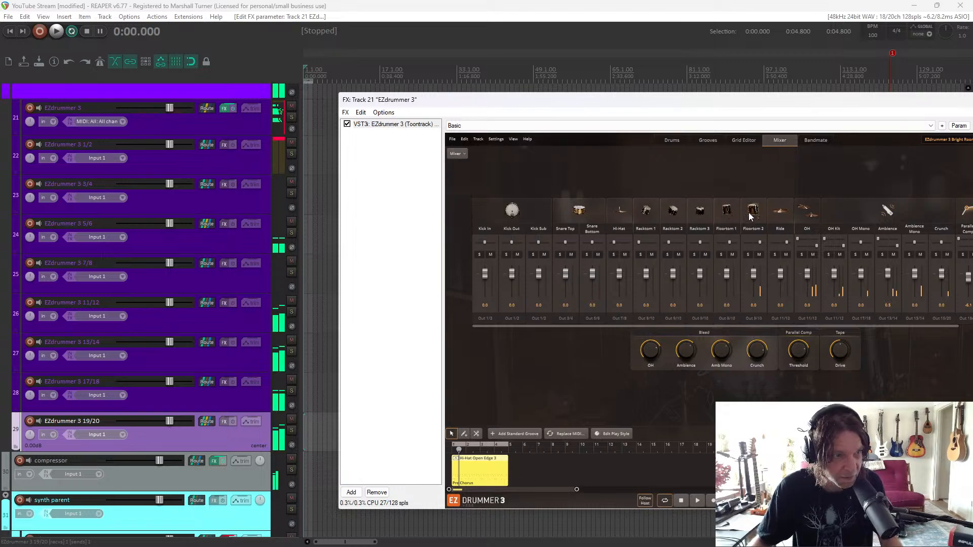
click(729, 213)
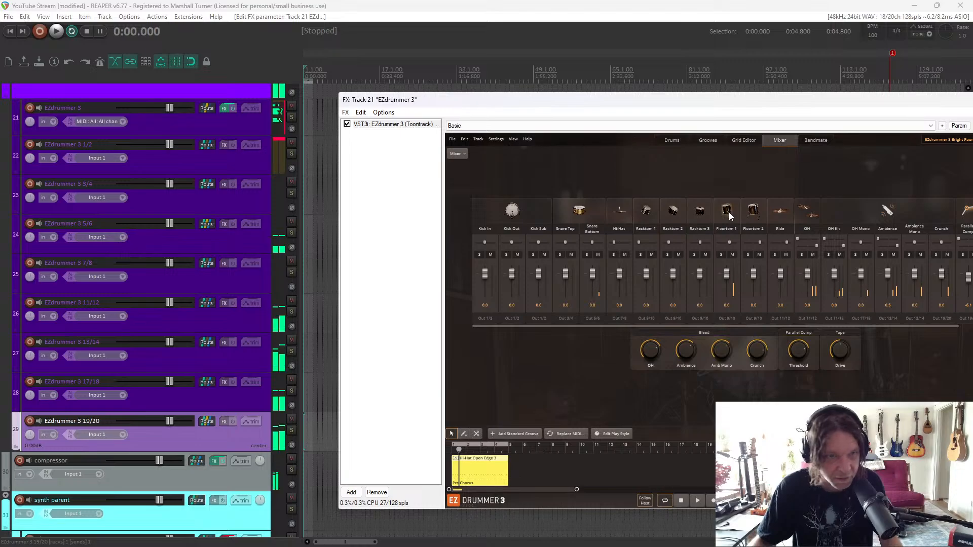
click(730, 215)
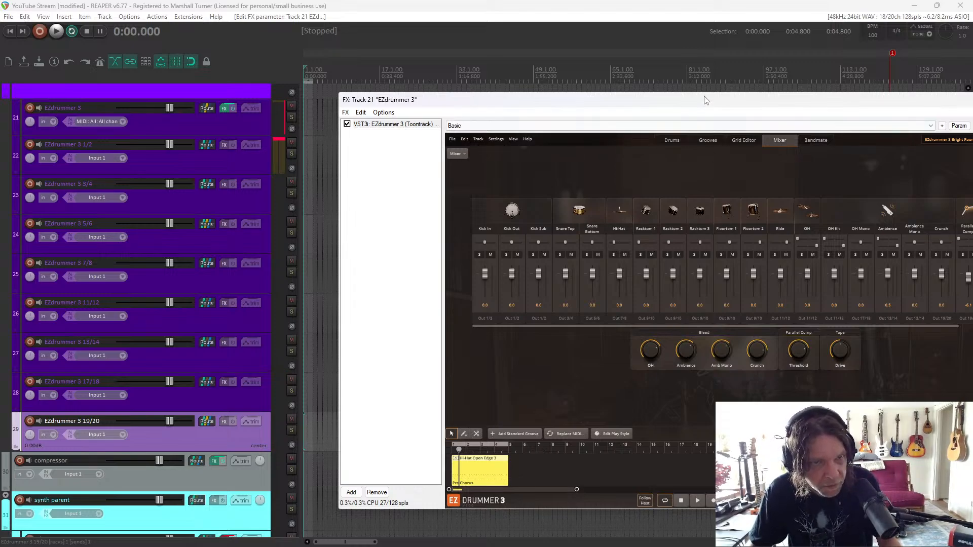
Float the EZdrummer 3 plug-in in its own window, close the FX chain window, and place the floating window beside the track names
drag(705, 100, 485, 48)
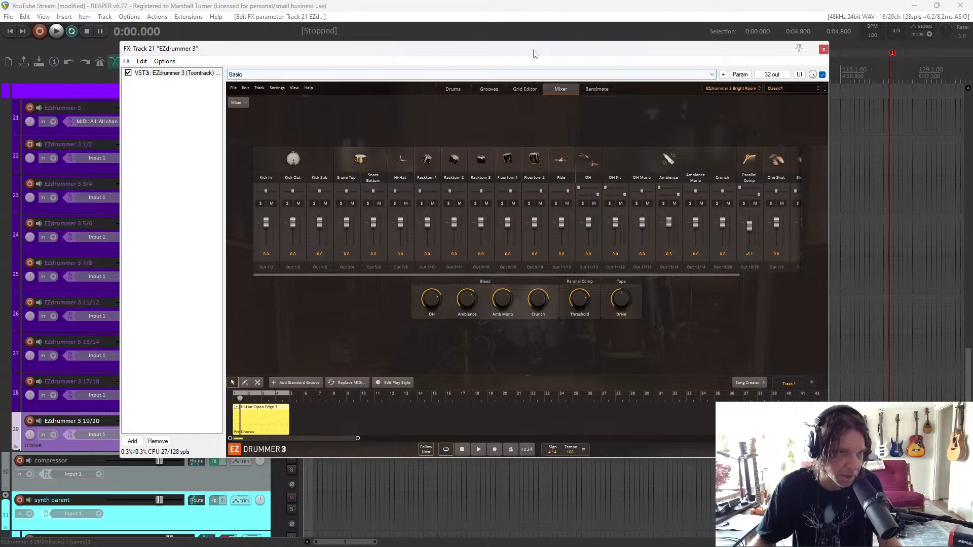
drag(551, 55, 734, 69)
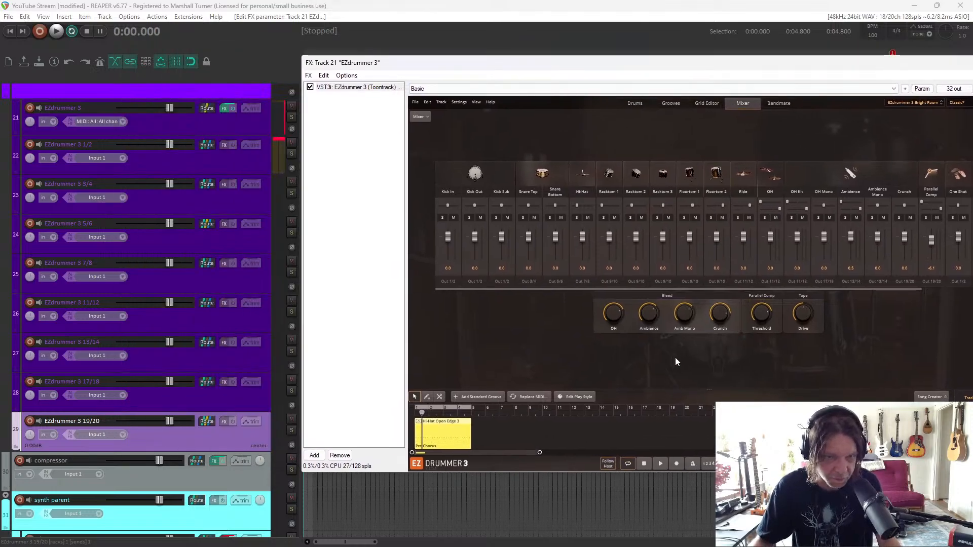
mouse_move(645, 313)
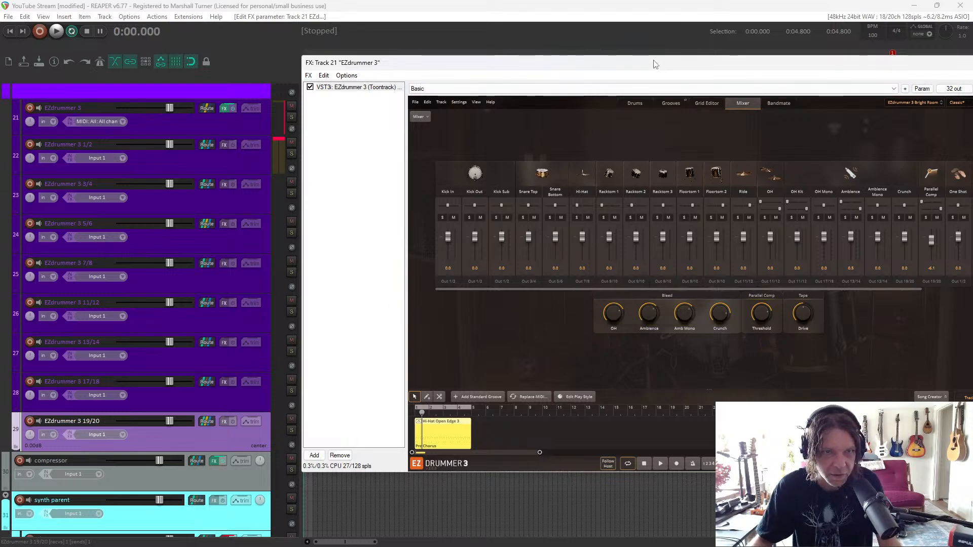
drag(652, 61, 705, 61)
click(358, 72)
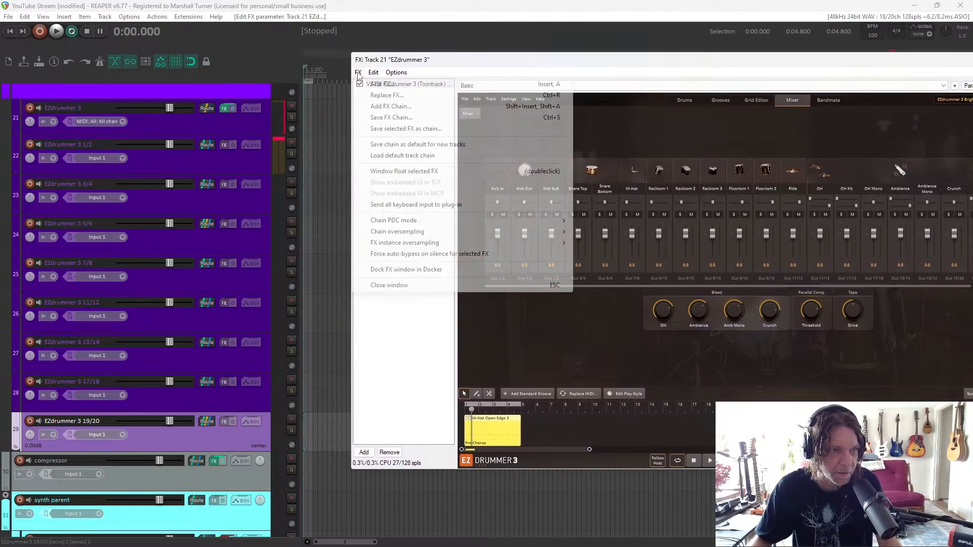
click(392, 173)
click(911, 64)
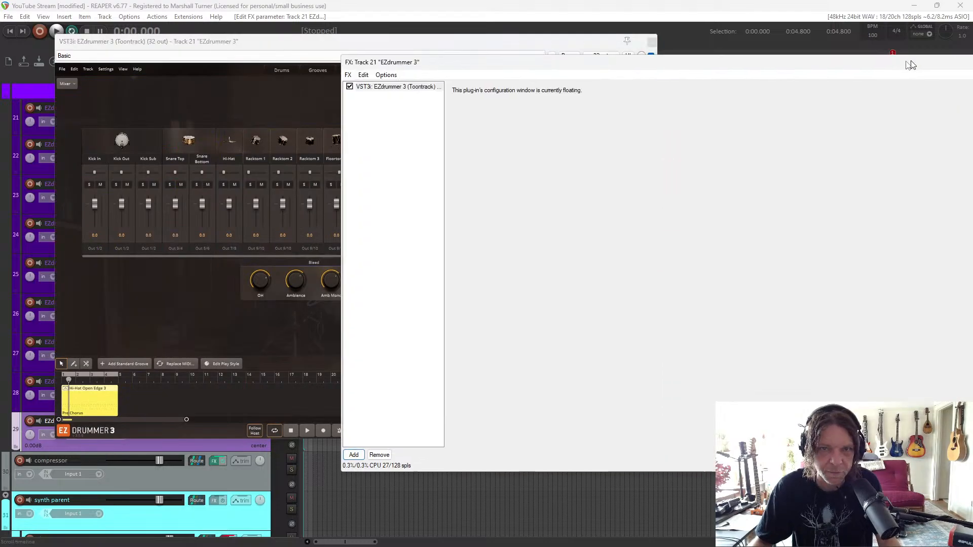
drag(911, 65, 691, 115)
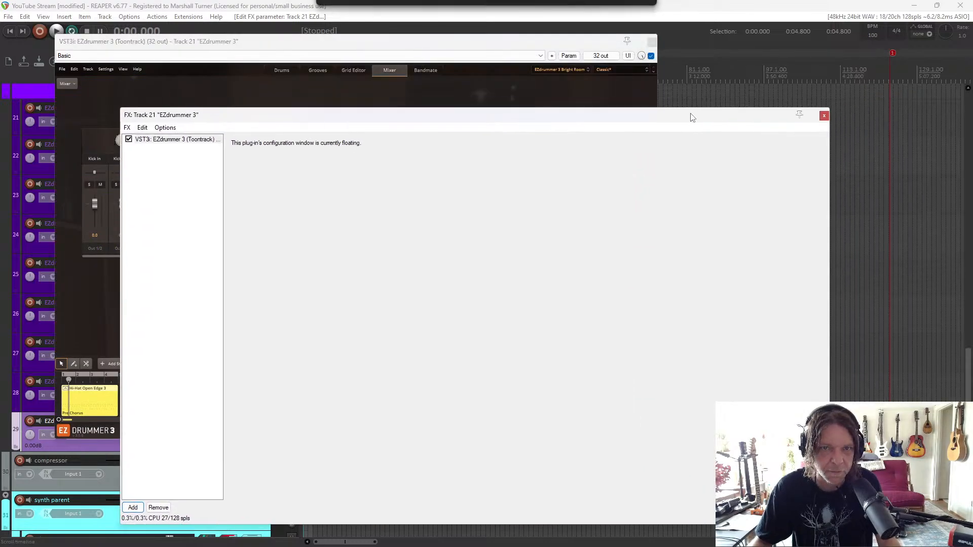
click(824, 116)
drag(446, 46, 626, 44)
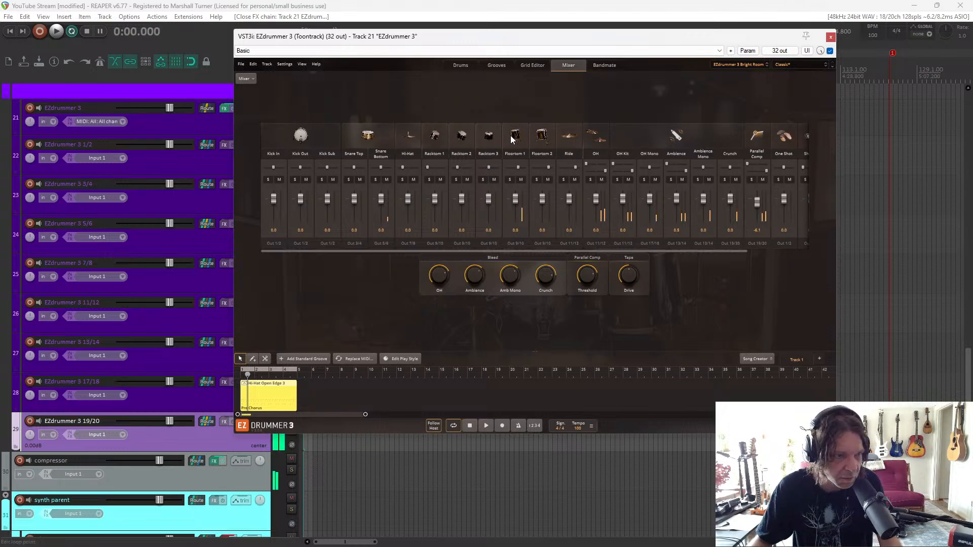
Move the floating EZdrummer 3 window aside to expose the track meters and audition Floortom 1 in the mixer
drag(453, 36, 553, 33)
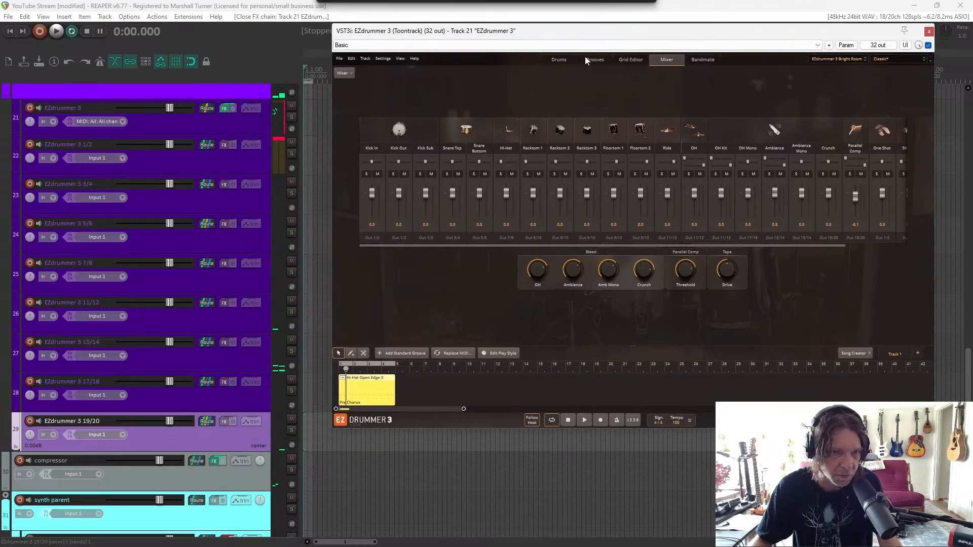
click(617, 127)
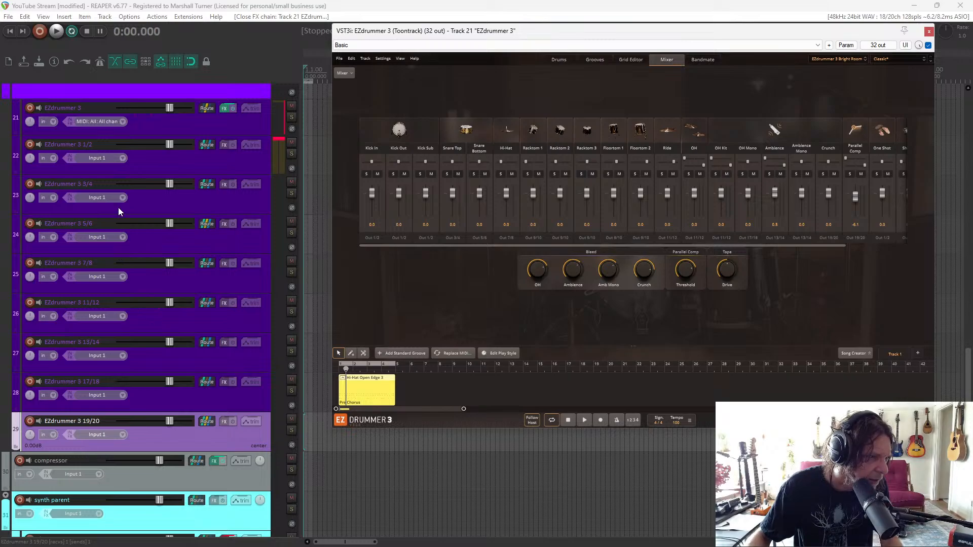
click(611, 131)
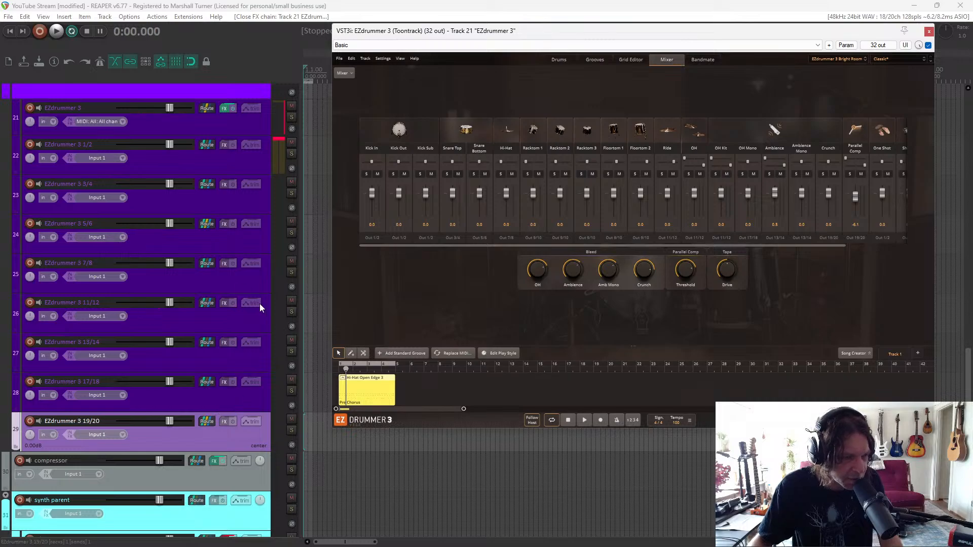
Solo Floortom 1 in the EZdrummer 3 mixer and audition it repeatedly against the track meters
click(608, 174)
click(614, 130)
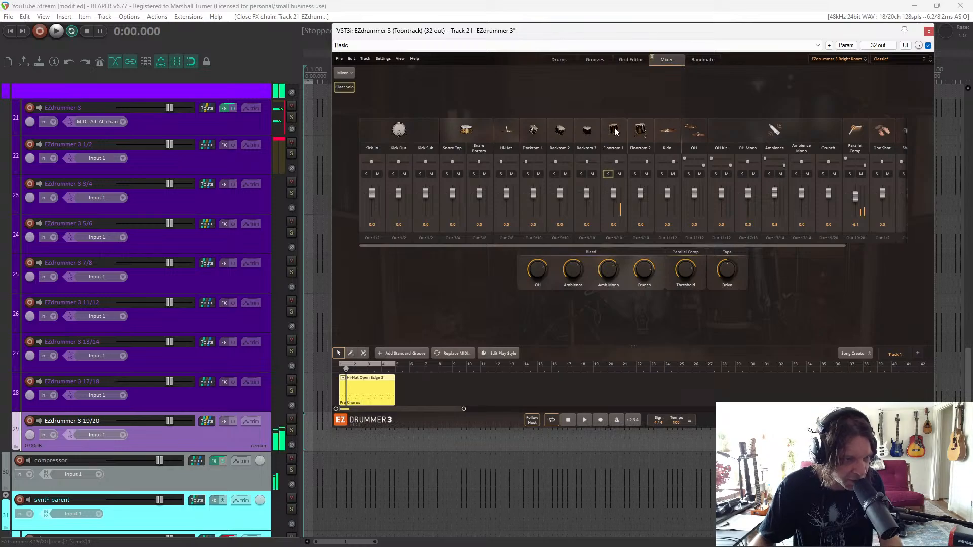
click(615, 131)
click(615, 132)
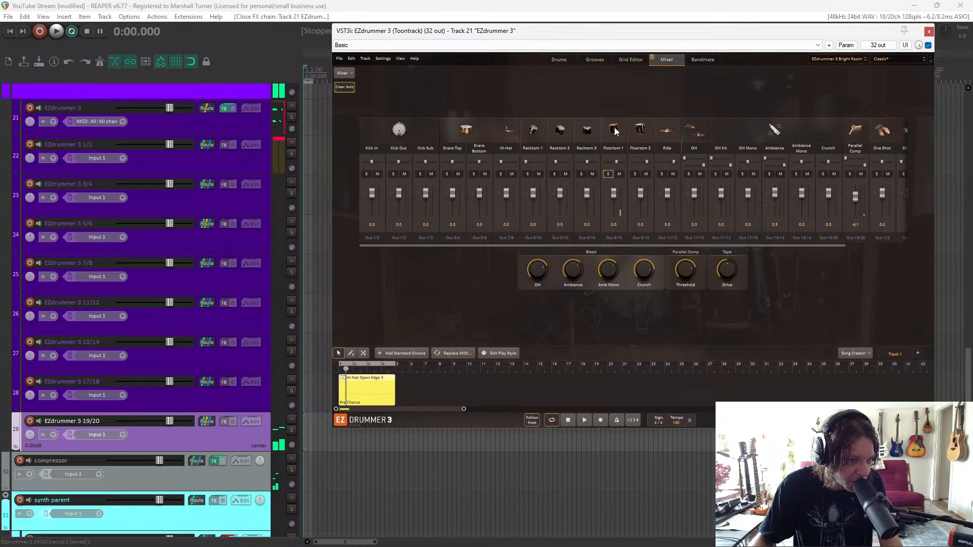
click(615, 131)
click(615, 132)
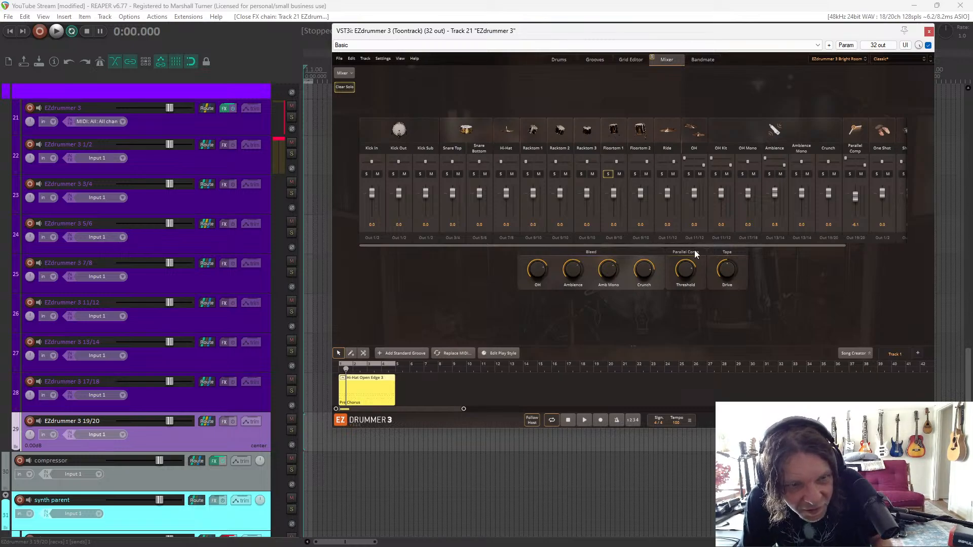
Mute the Parallel Comp channel in the EZdrummer 3 mixer, auditioning the soloed Floortom 1 before and after
drag(674, 247, 782, 254)
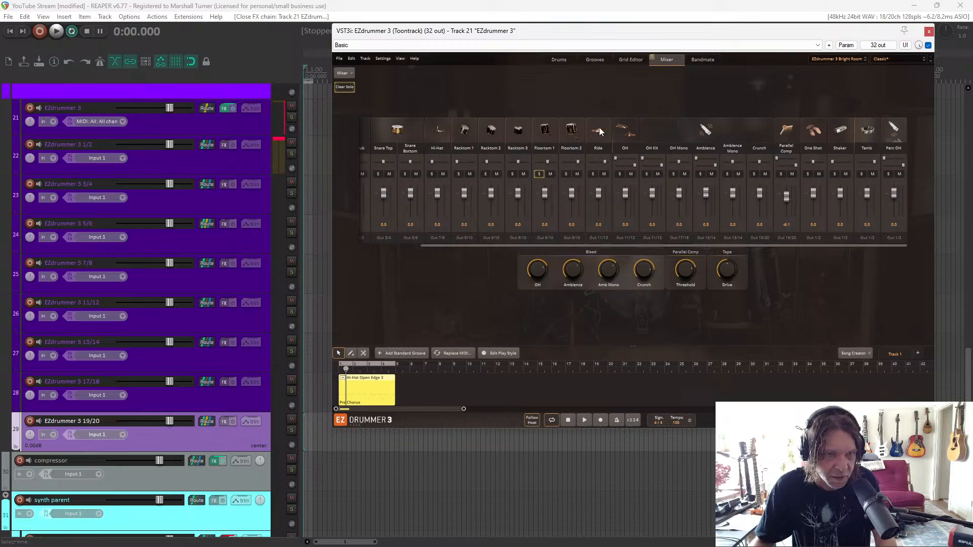
click(543, 132)
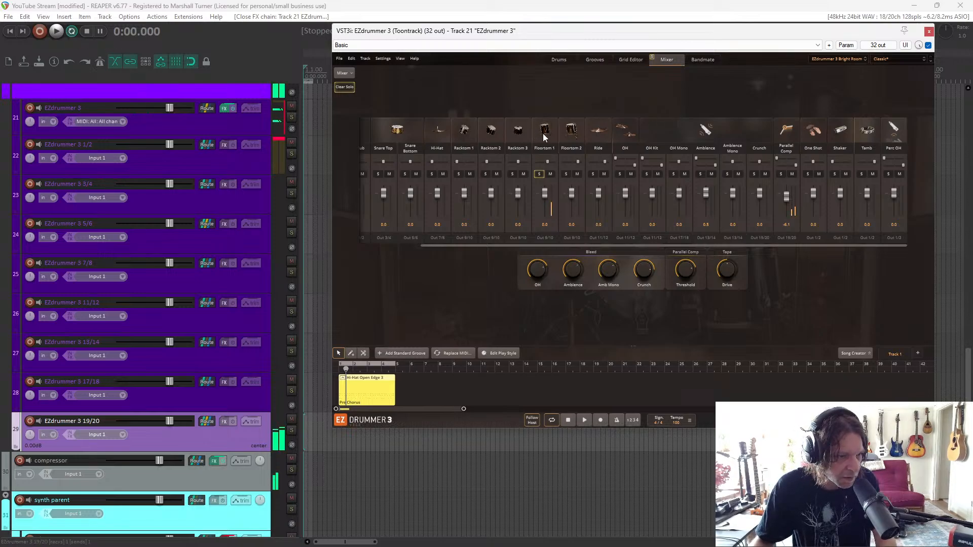
click(544, 134)
click(543, 134)
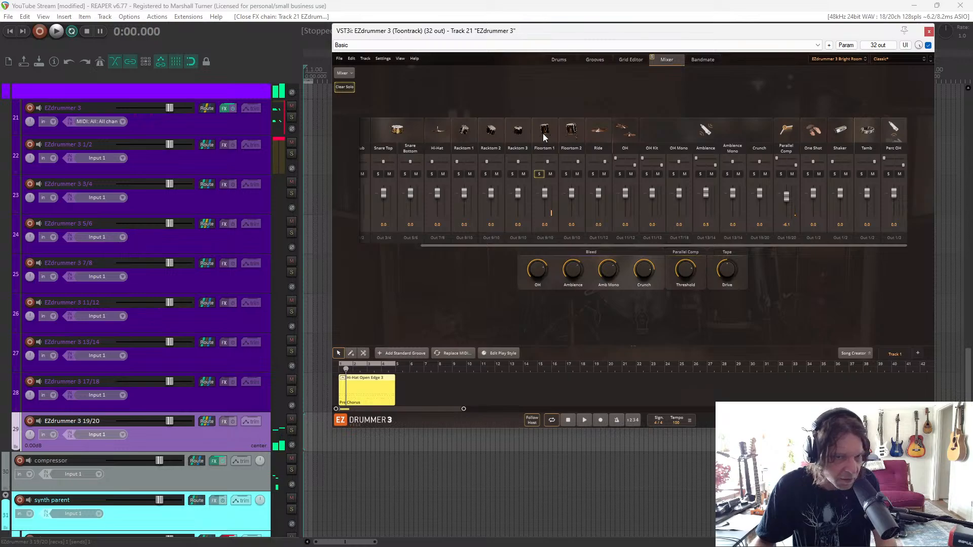
click(544, 134)
click(543, 134)
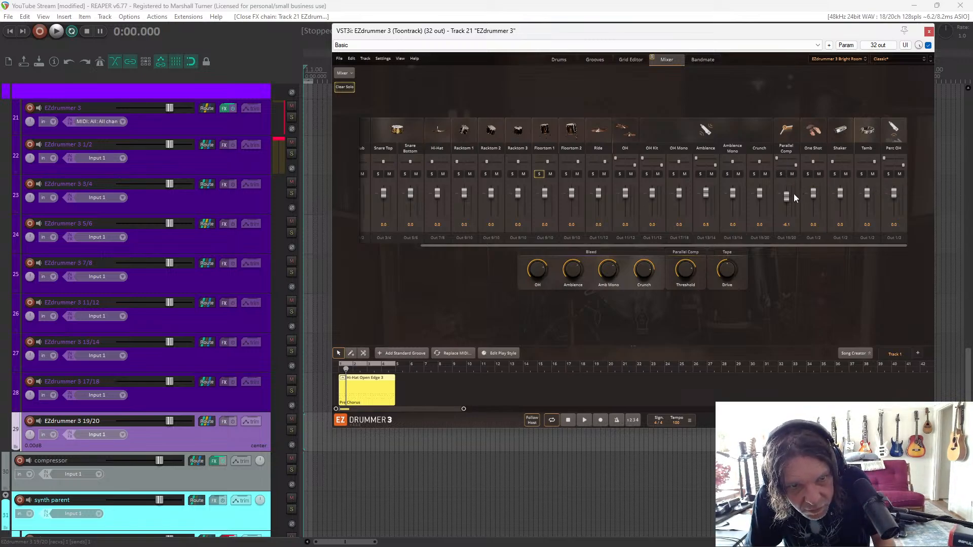
click(793, 174)
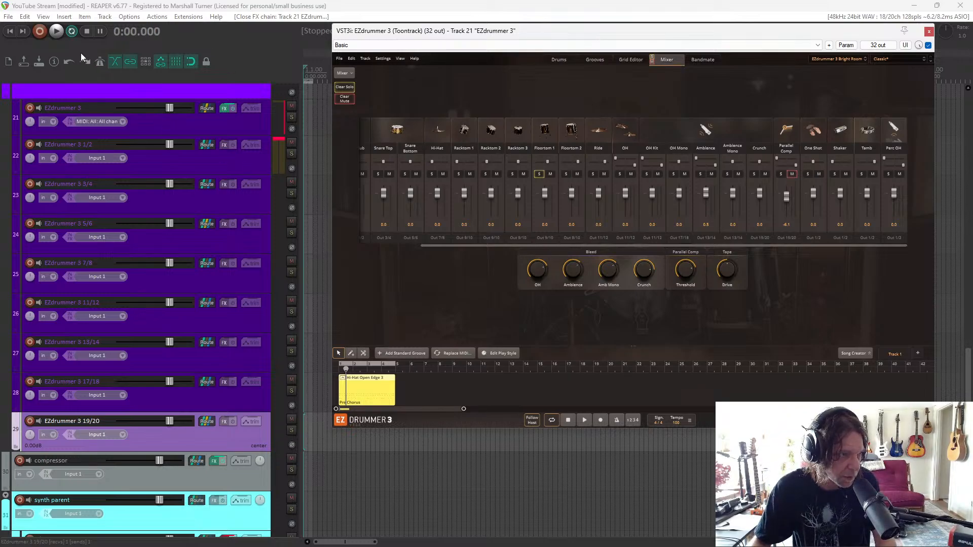
click(544, 130)
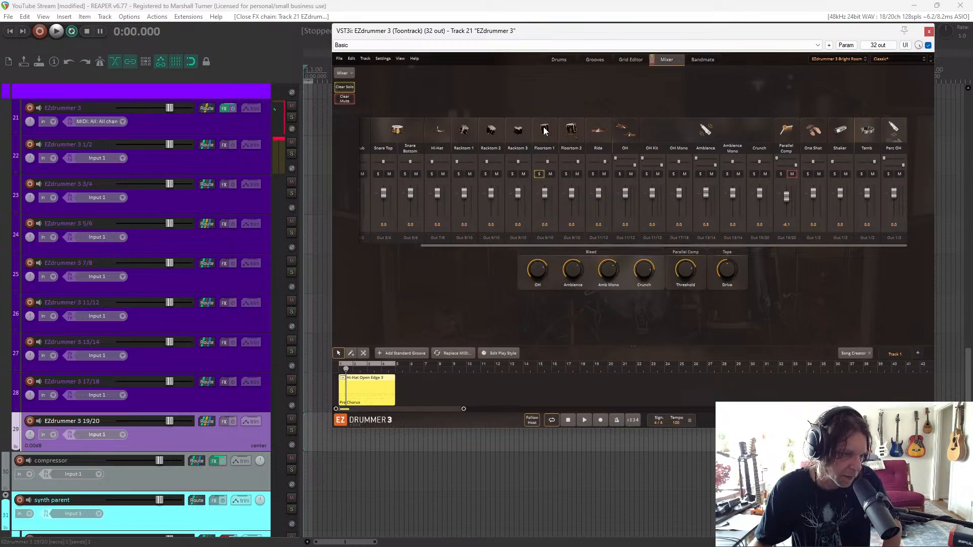
click(544, 130)
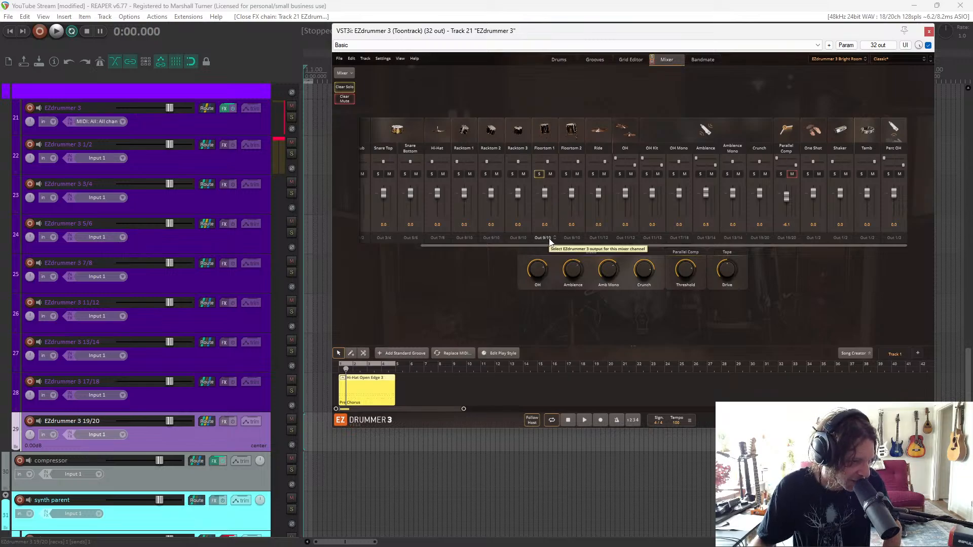
Compare Floortom 1 unsoloed and soloed with Parallel Comp muted, auditioning it each way against the track meters
click(539, 175)
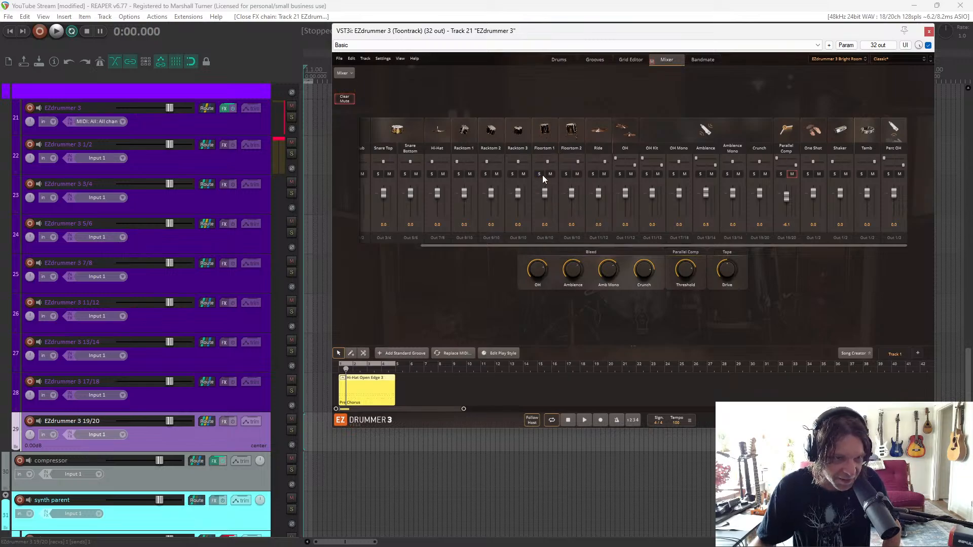
click(791, 174)
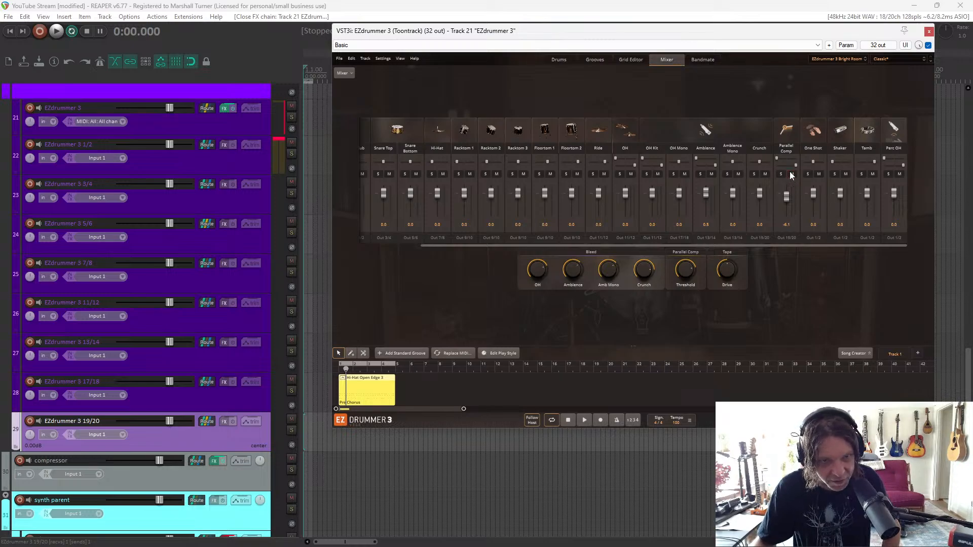
click(791, 174)
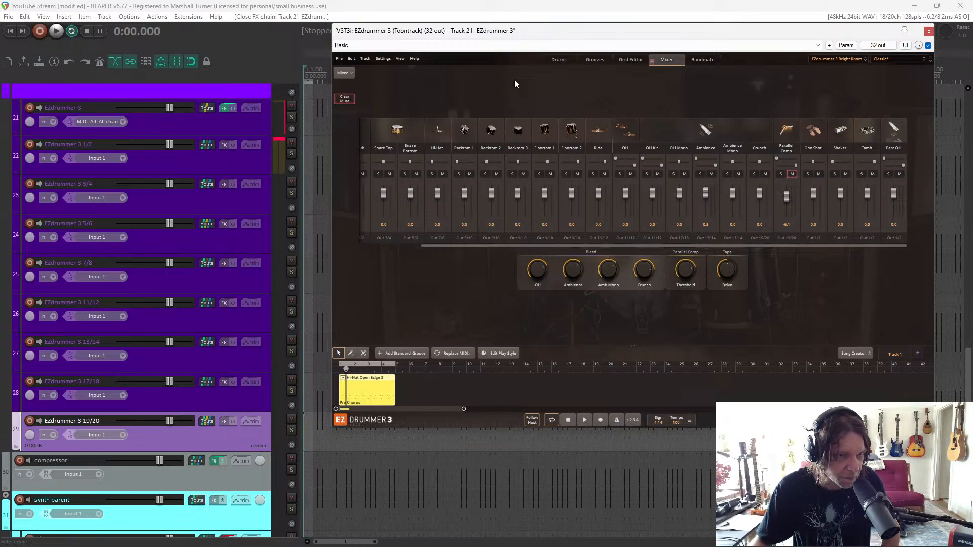
click(543, 131)
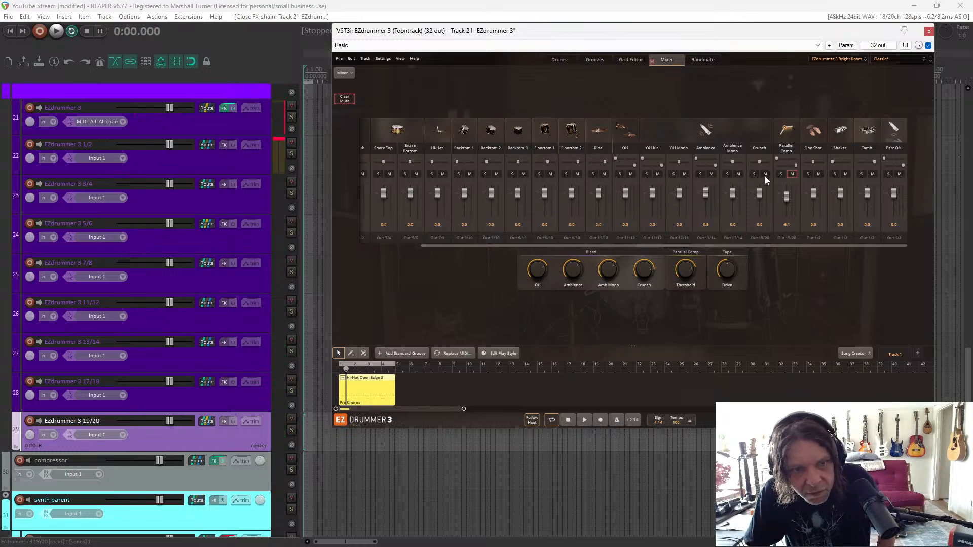
click(547, 135)
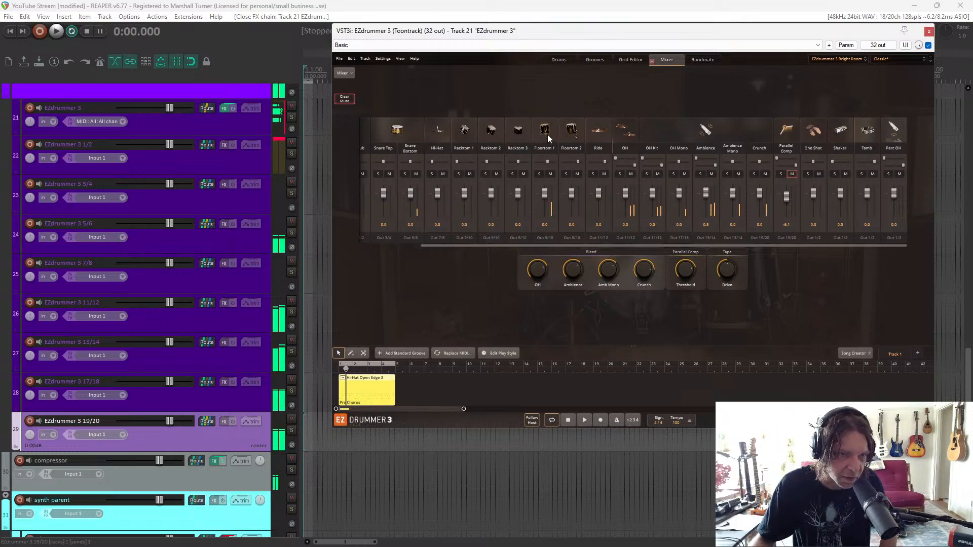
click(540, 174)
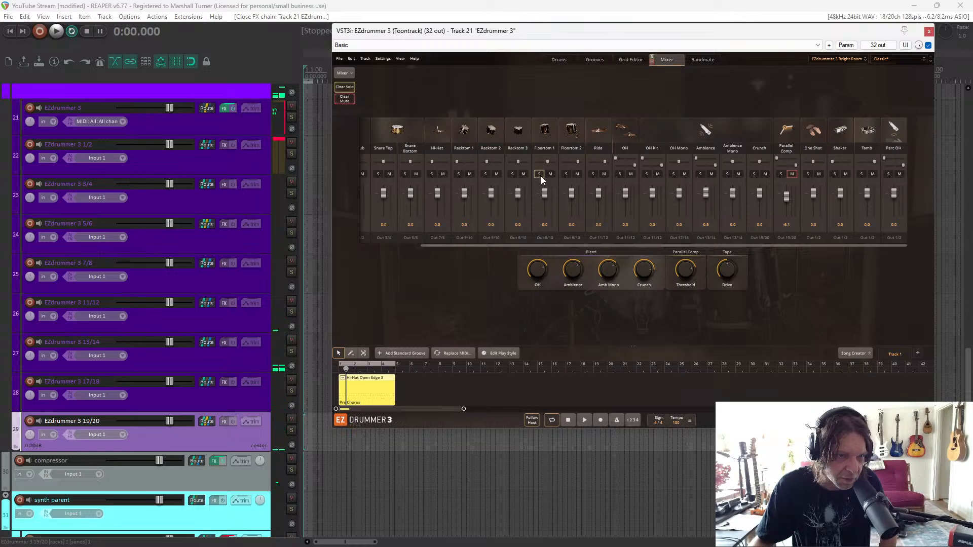
click(548, 135)
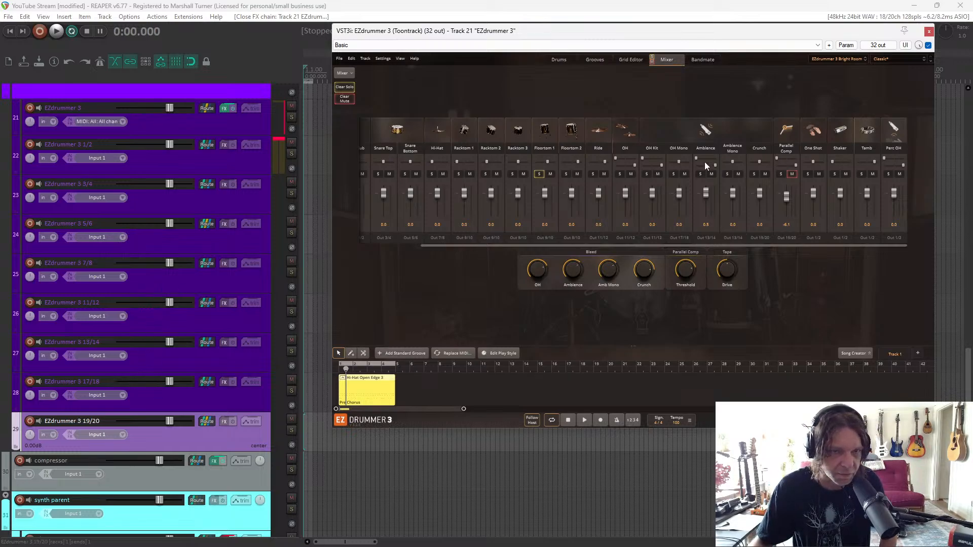
click(546, 126)
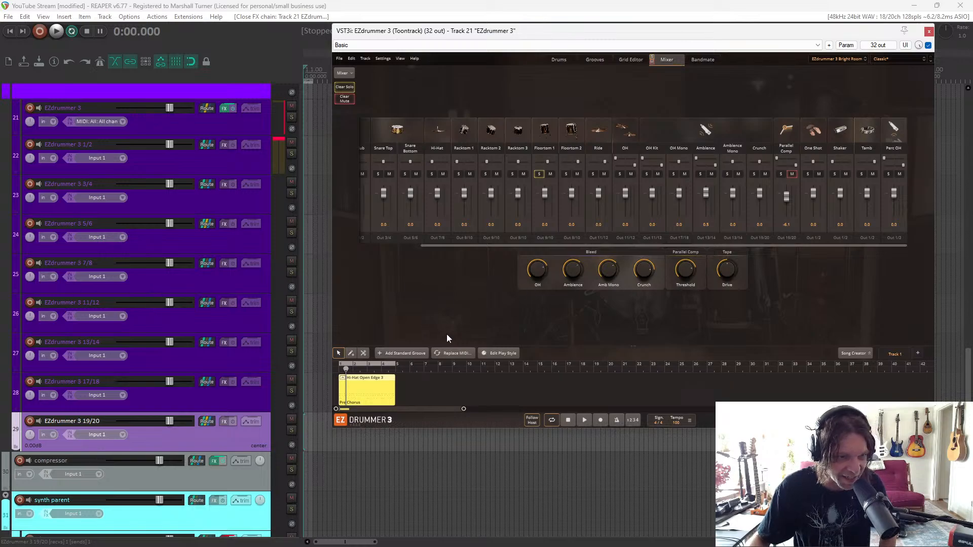
Insert a new track directly below the EZdrummer 3 7/8 track and name it "ez toms"
right_click(190, 290)
click(243, 251)
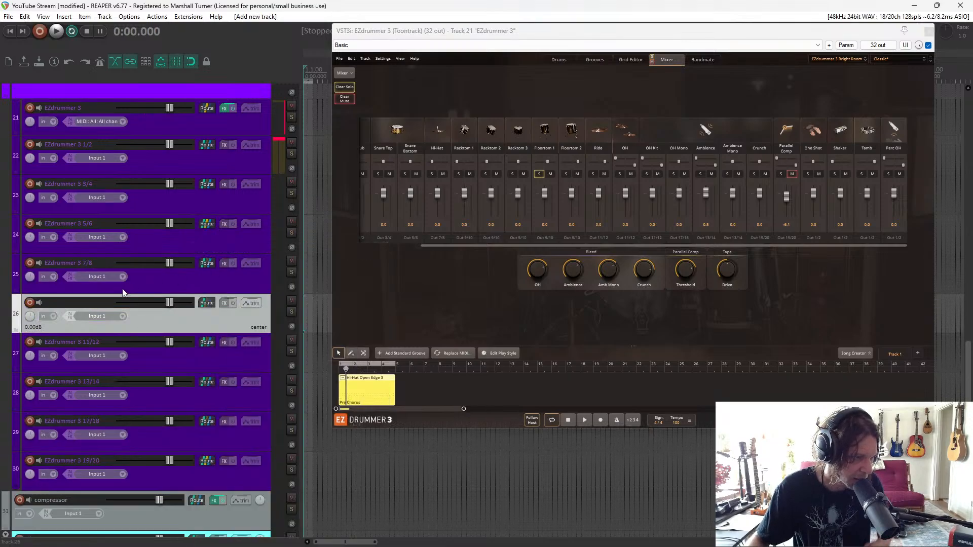
double_click(82, 303)
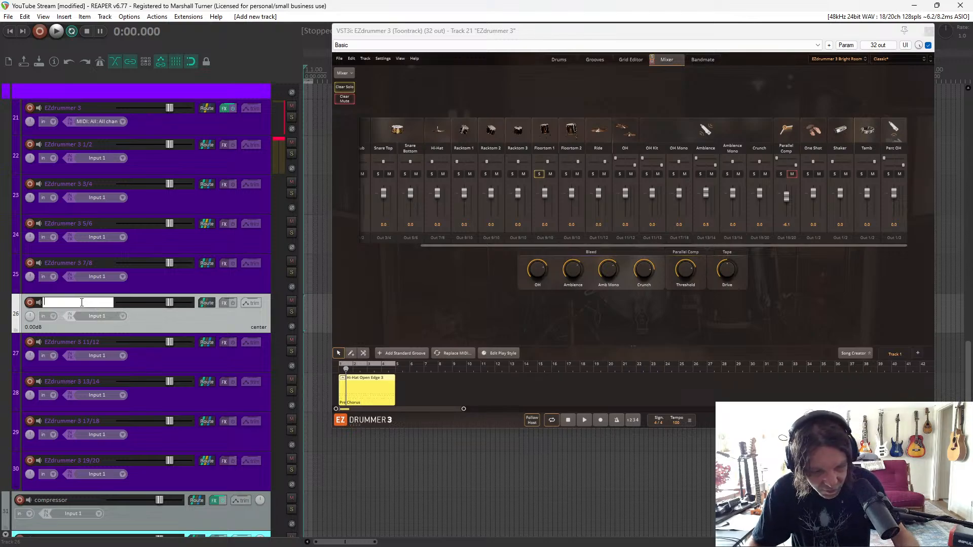
text(ez)
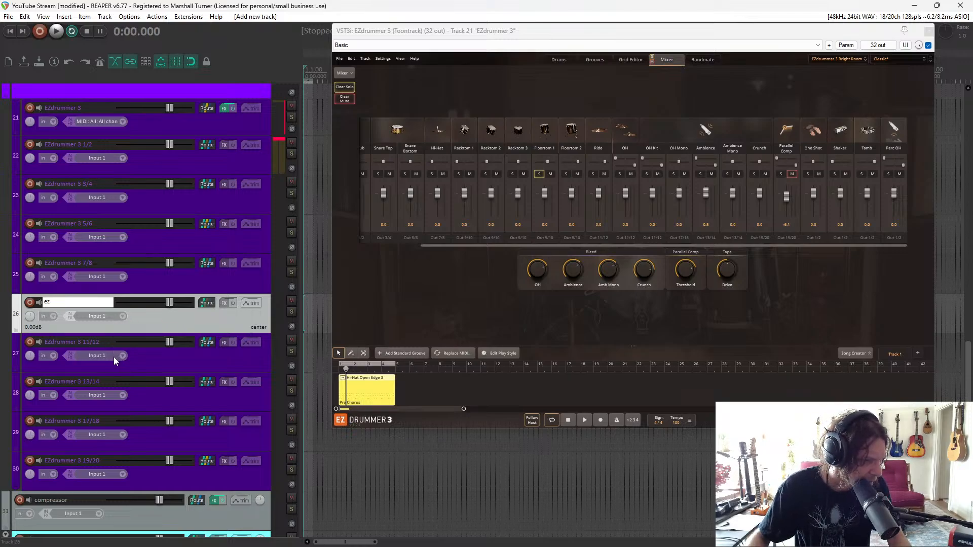
key(Return)
double_click(66, 302)
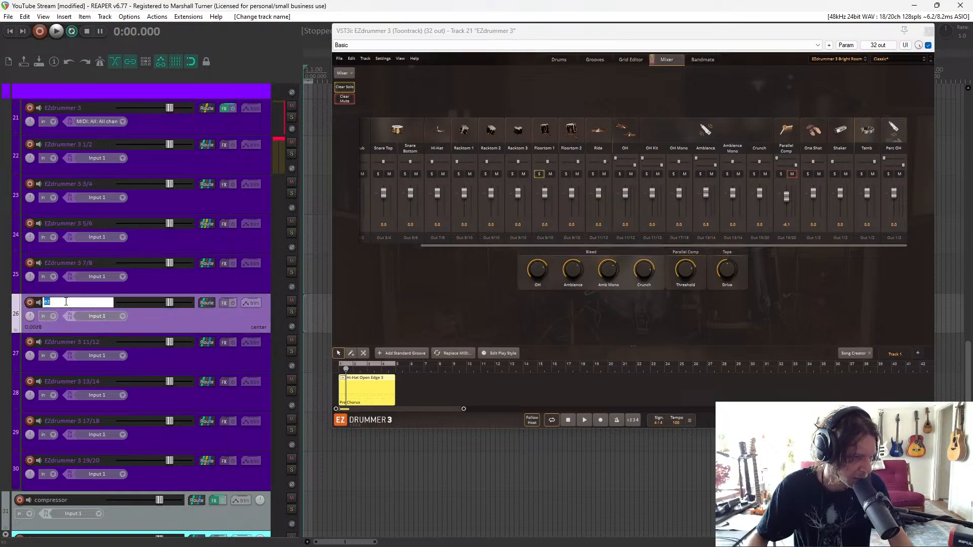
click(66, 302)
text(topm)
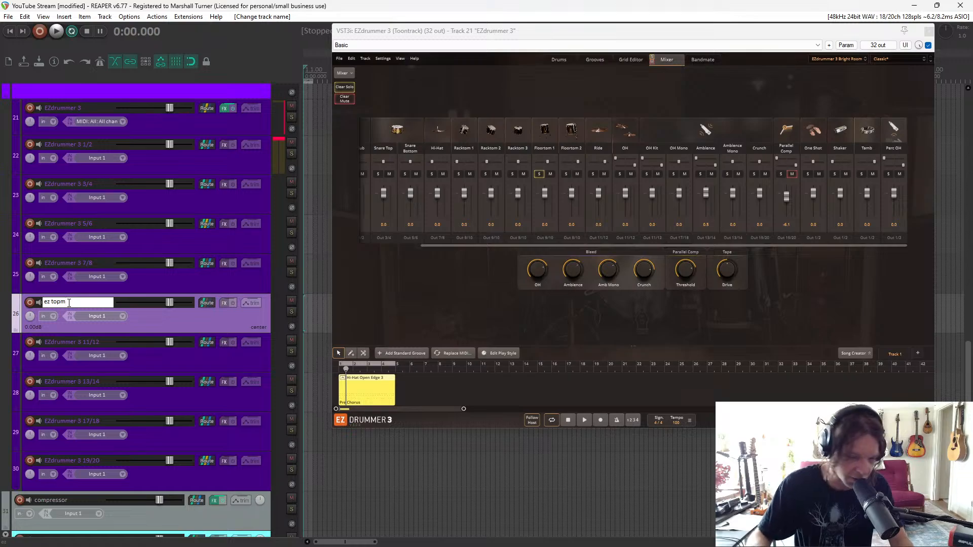
key(BackSpace)
key(BackSpace)
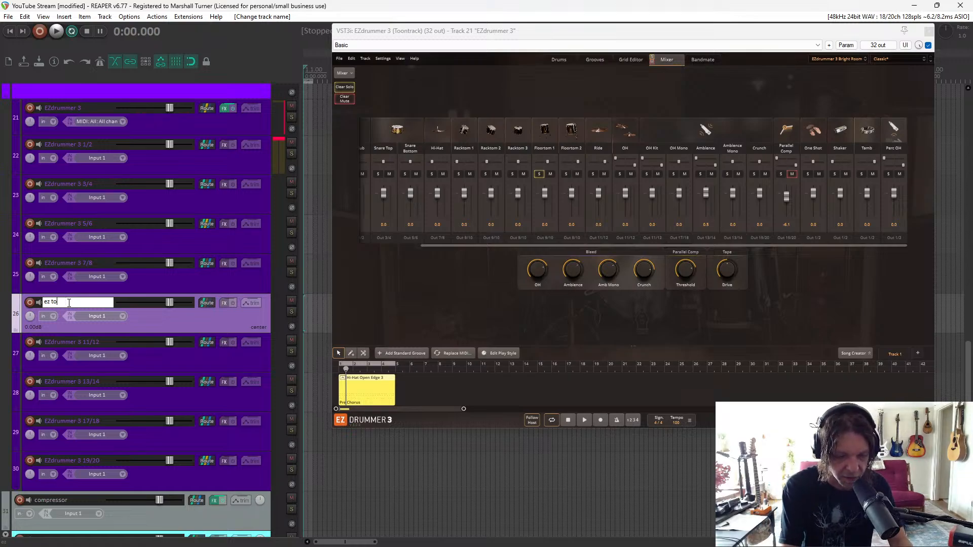
text(ms)
key(Return)
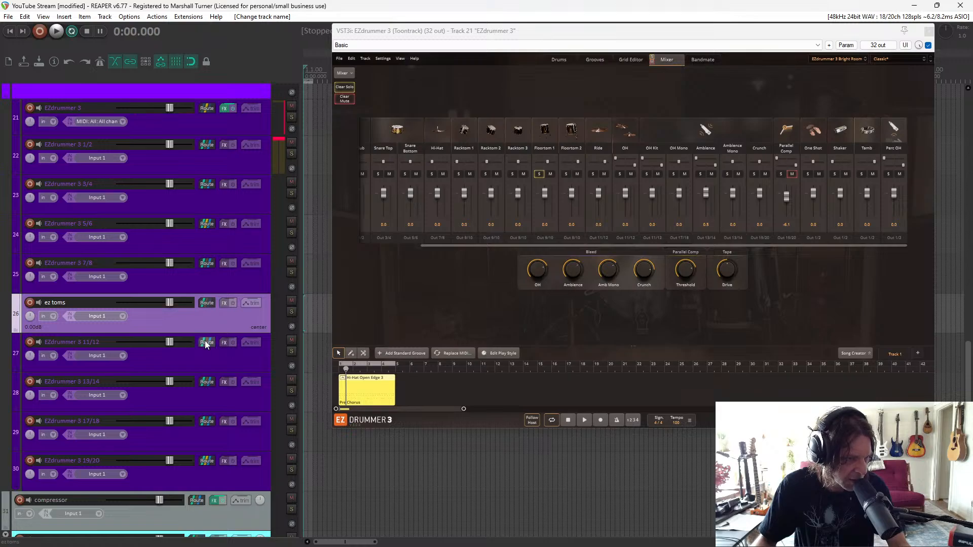
Create a send from the EZdrummer 3 track to the ez toms track with MIDI source channel 15 and send volume +0.00 dB
mouse_move(208, 346)
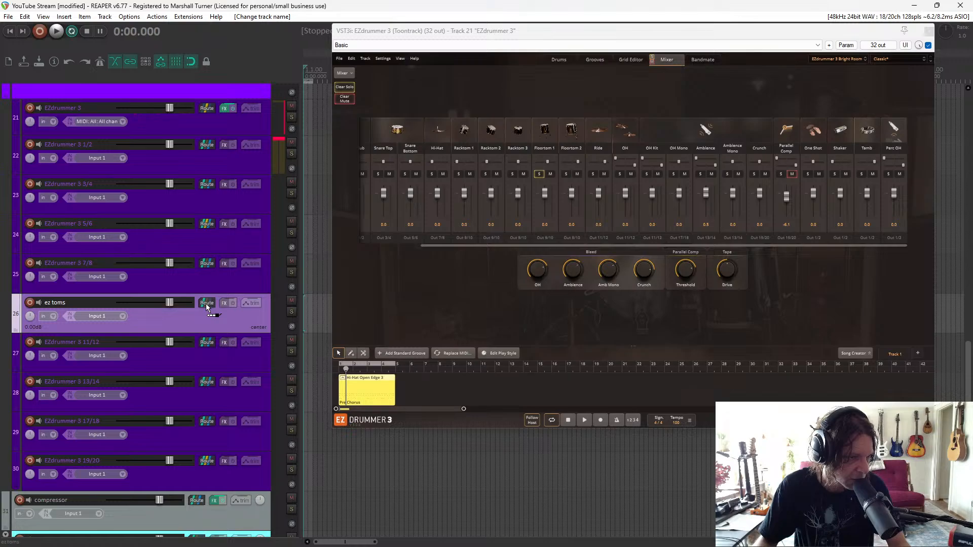
drag(206, 303, 206, 303)
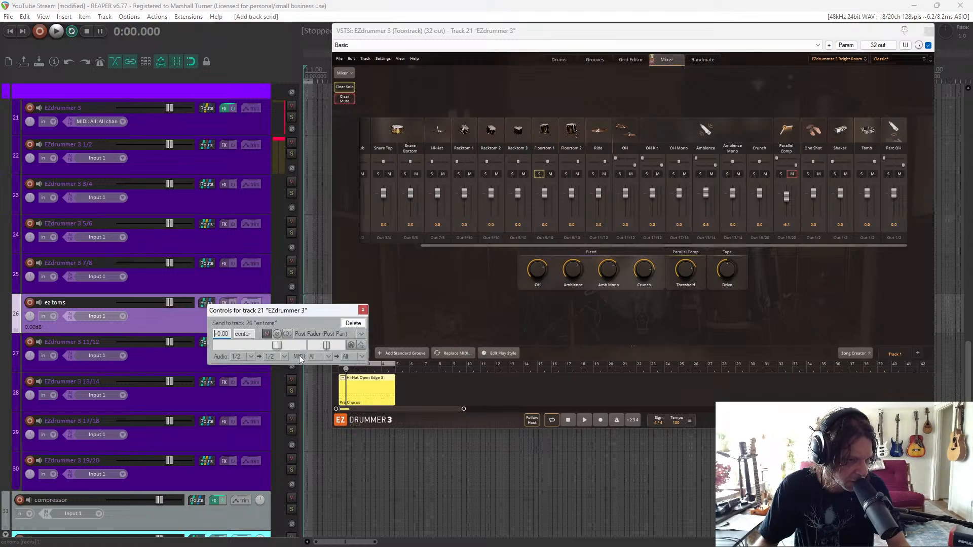
click(330, 355)
click(330, 354)
click(329, 354)
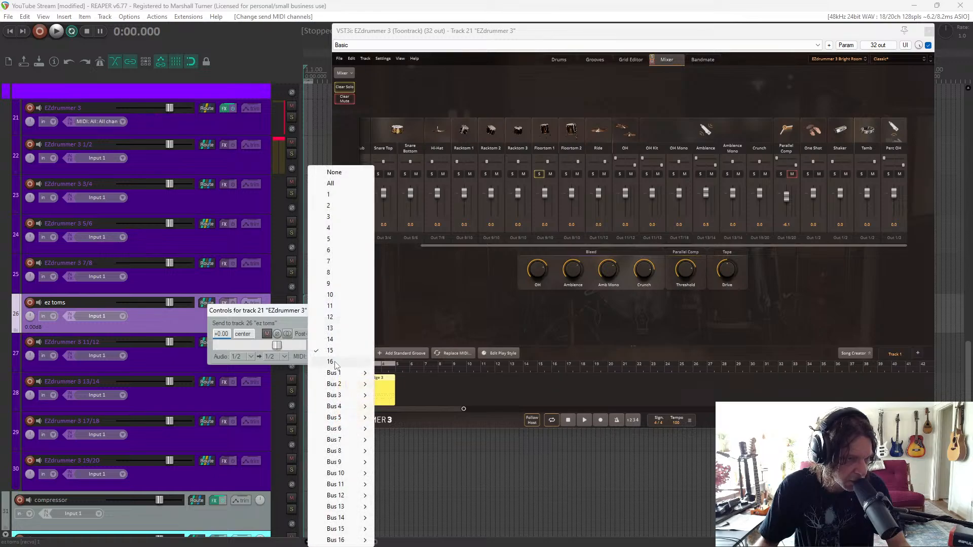
click(303, 346)
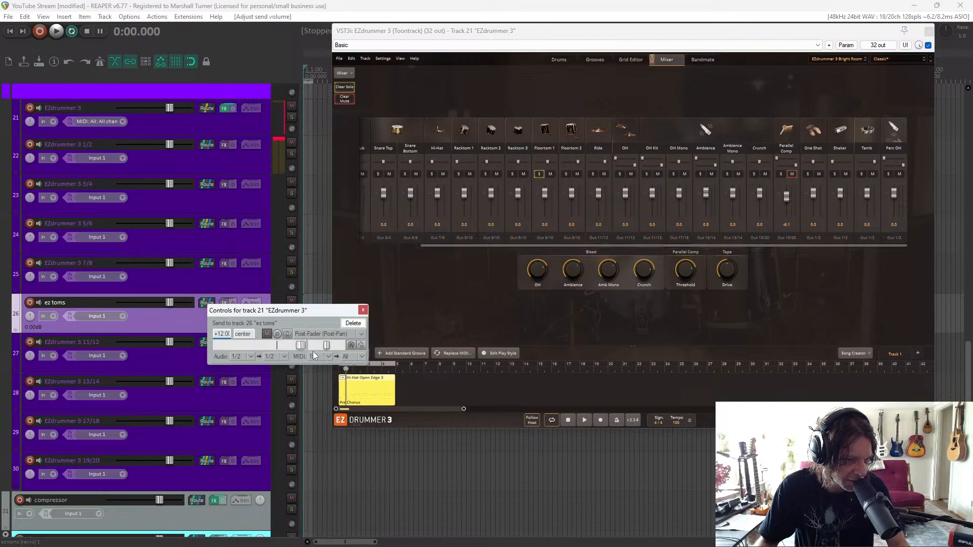
double_click(306, 347)
click(326, 356)
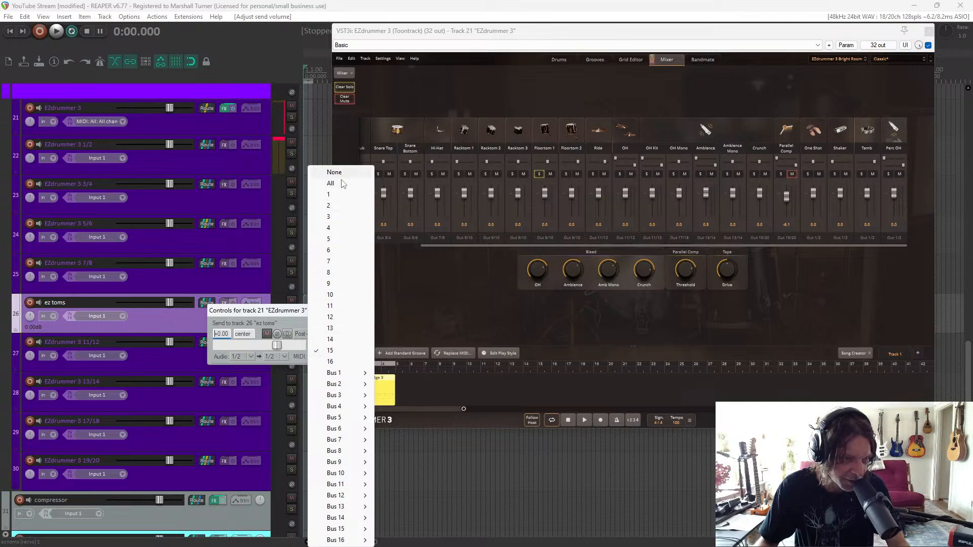
click(154, 326)
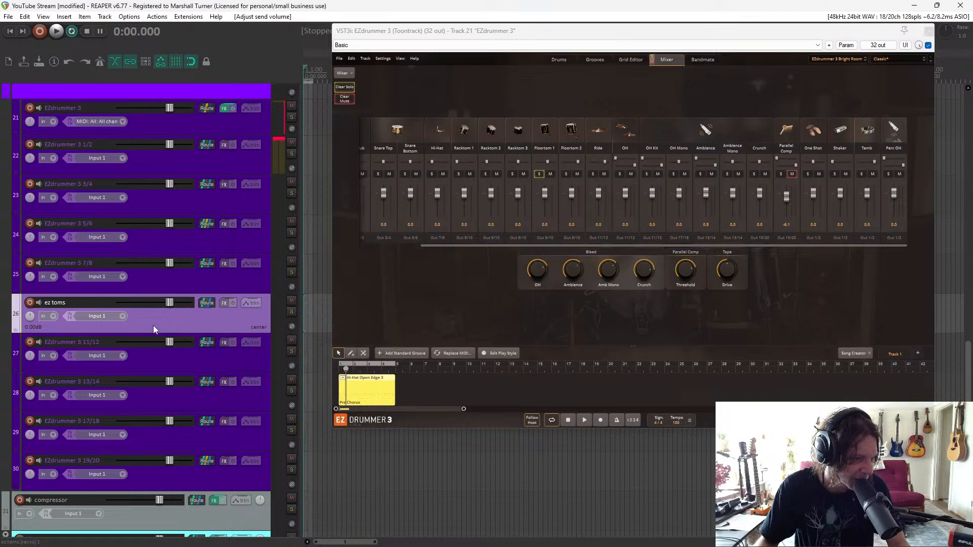
mouse_move(212, 304)
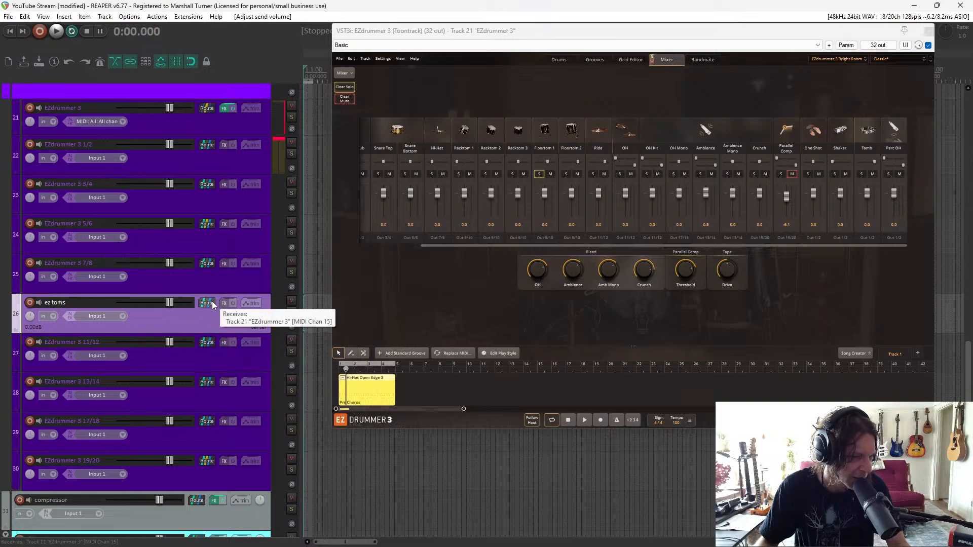
Check the sends in the EZdrummer 3 track's routing, and briefly run playback
mouse_move(208, 111)
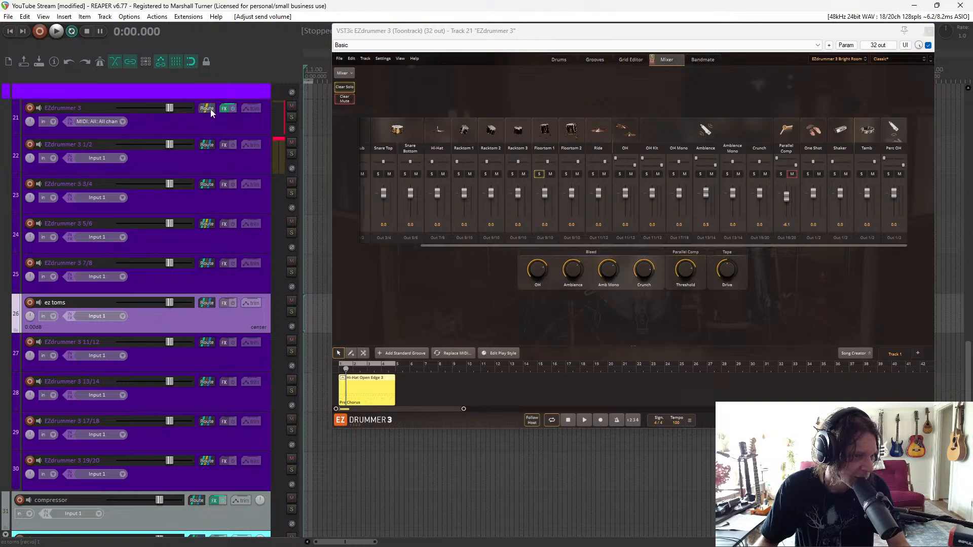
click(210, 108)
click(211, 108)
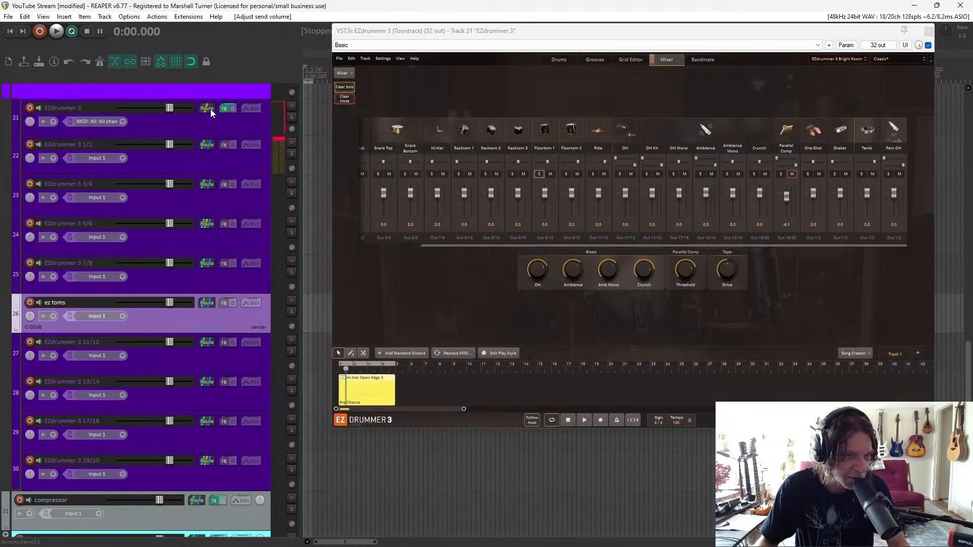
click(211, 108)
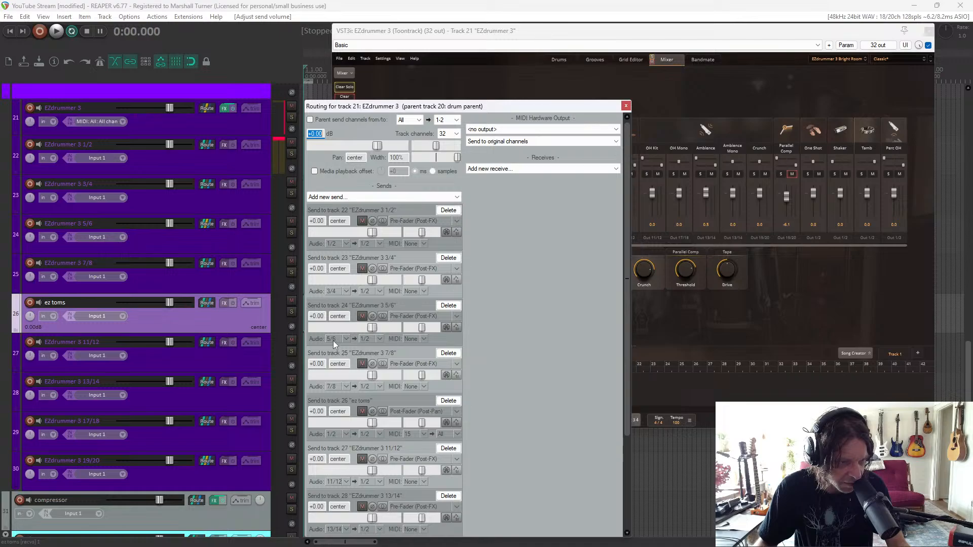
click(626, 106)
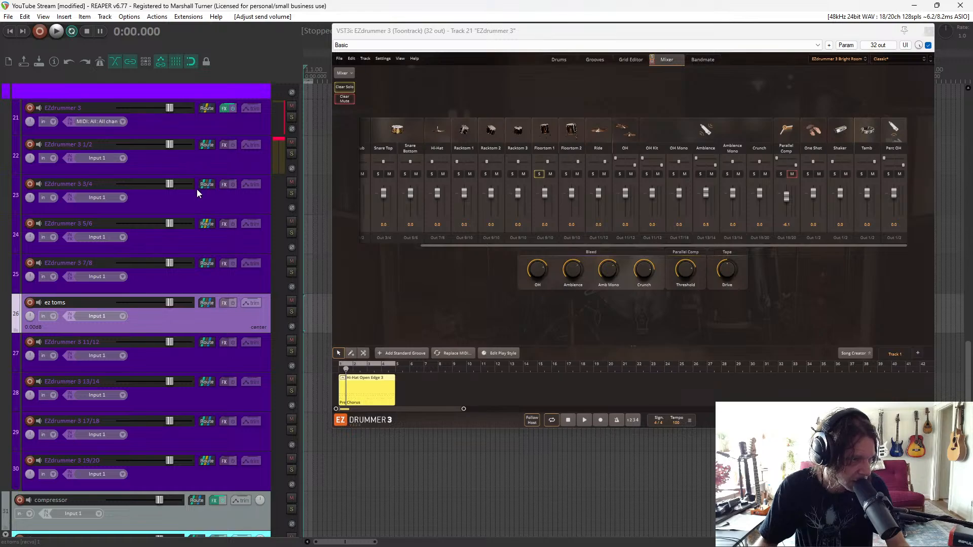
key(space)
key(space)
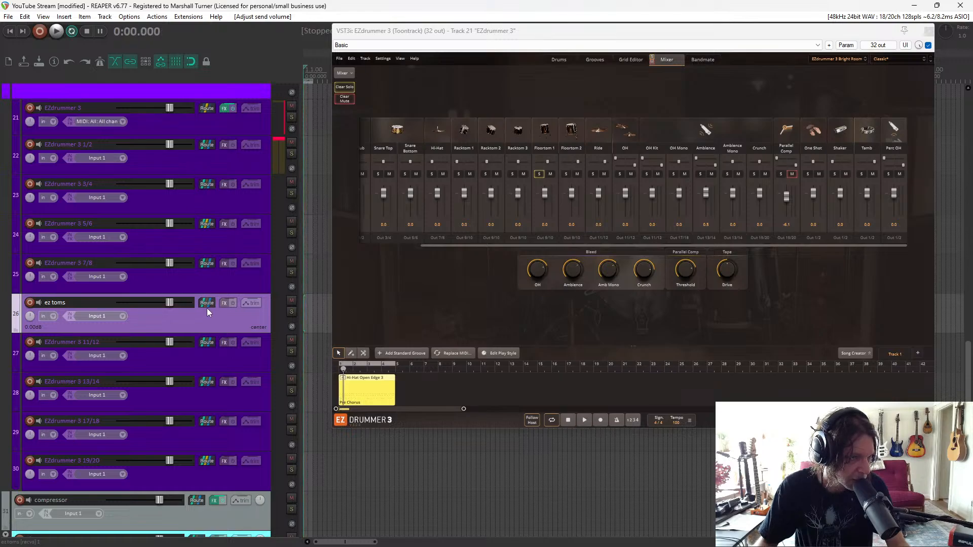
Add a send from the EZdrummer 3 track to unnamed track 9 and look through its stereo source channels
click(207, 108)
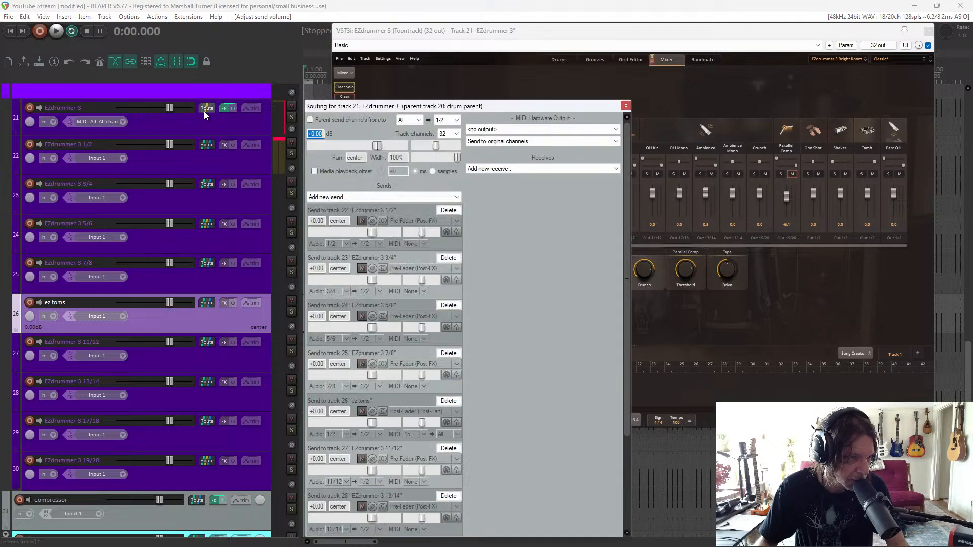
click(333, 199)
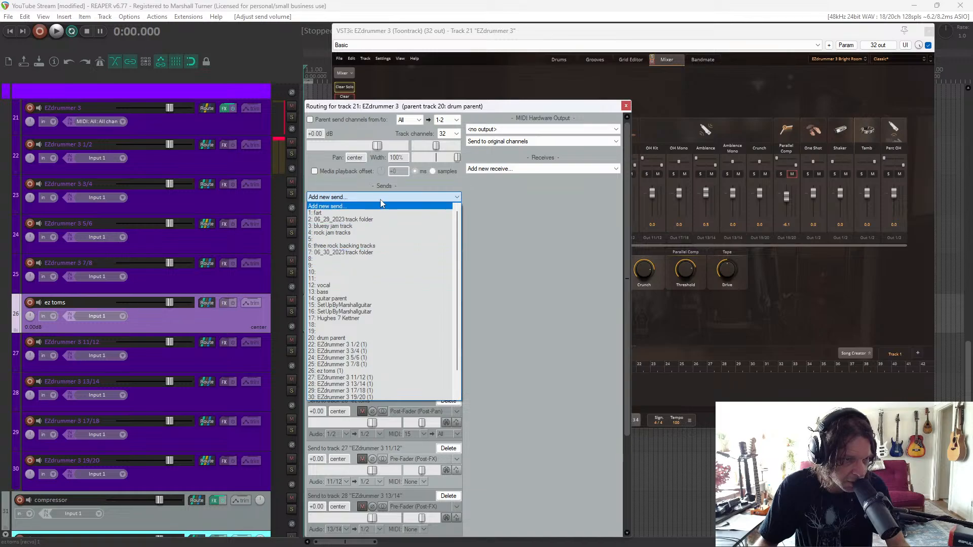
click(363, 267)
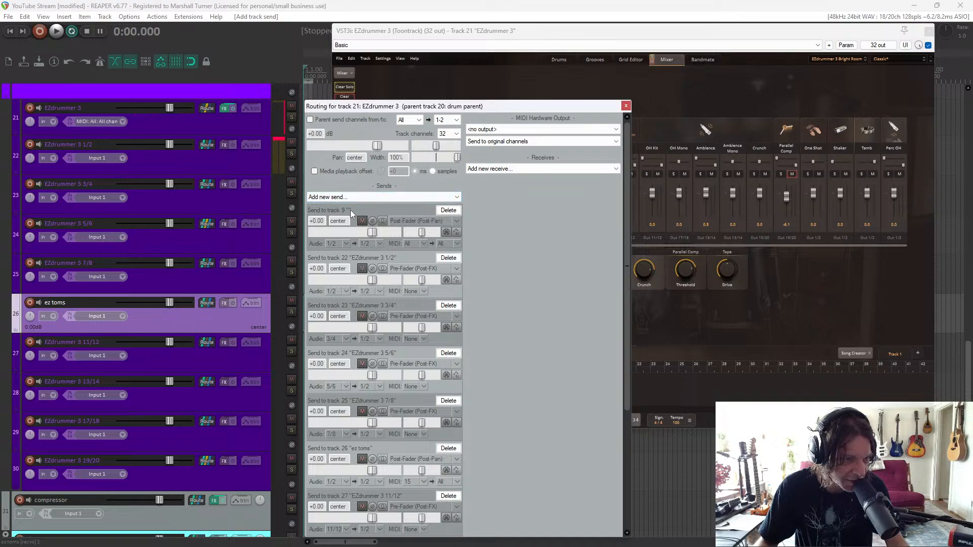
click(343, 245)
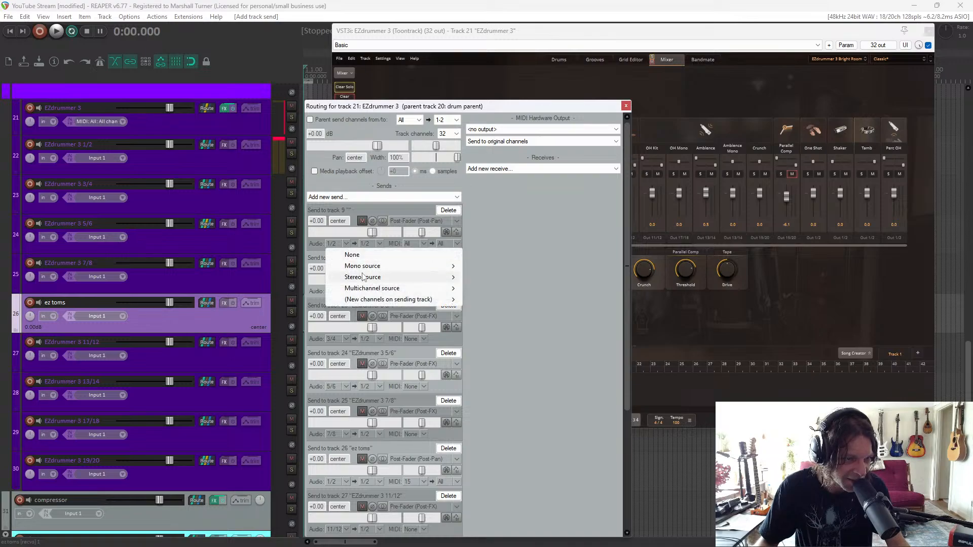
mouse_move(363, 277)
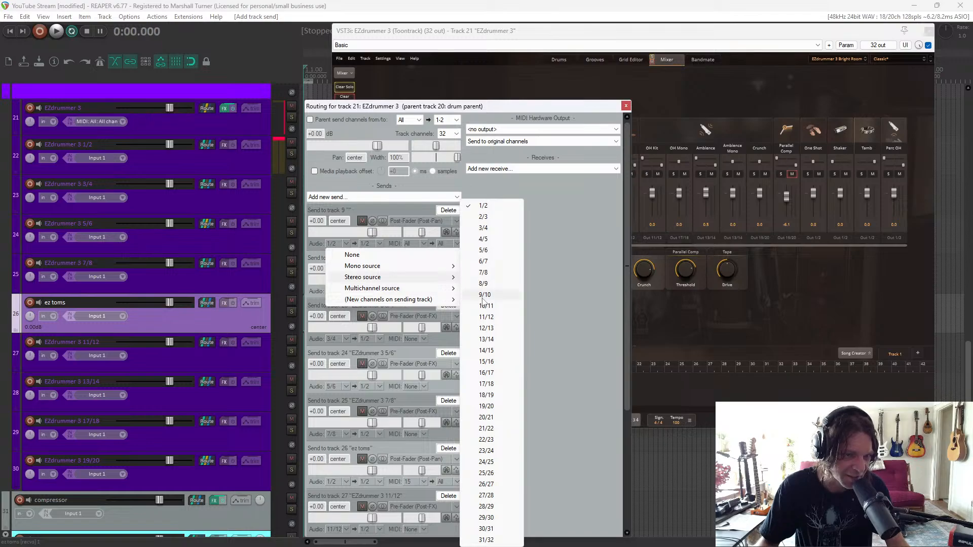
click(626, 106)
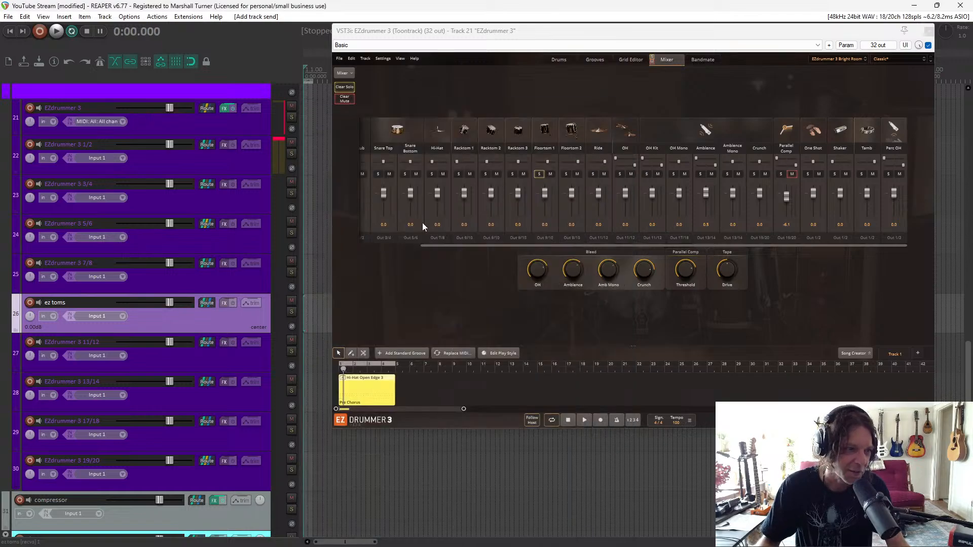
Delete the receive from EZdrummer 3 in the ez toms track's routing
click(205, 303)
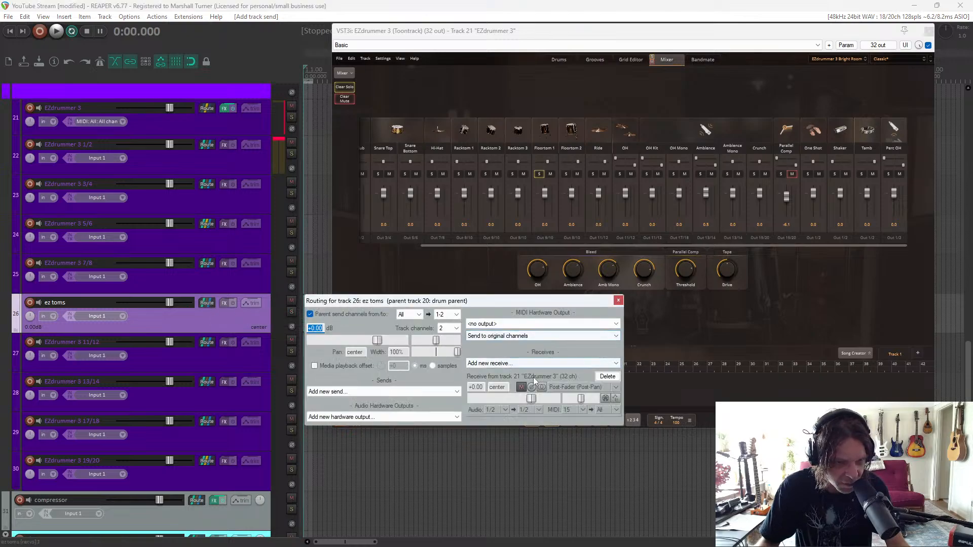
click(608, 377)
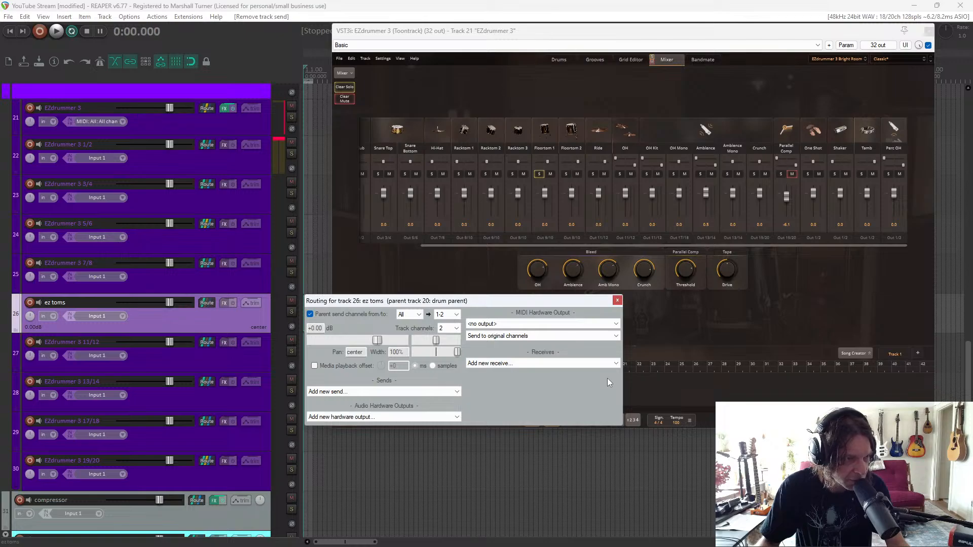
click(617, 301)
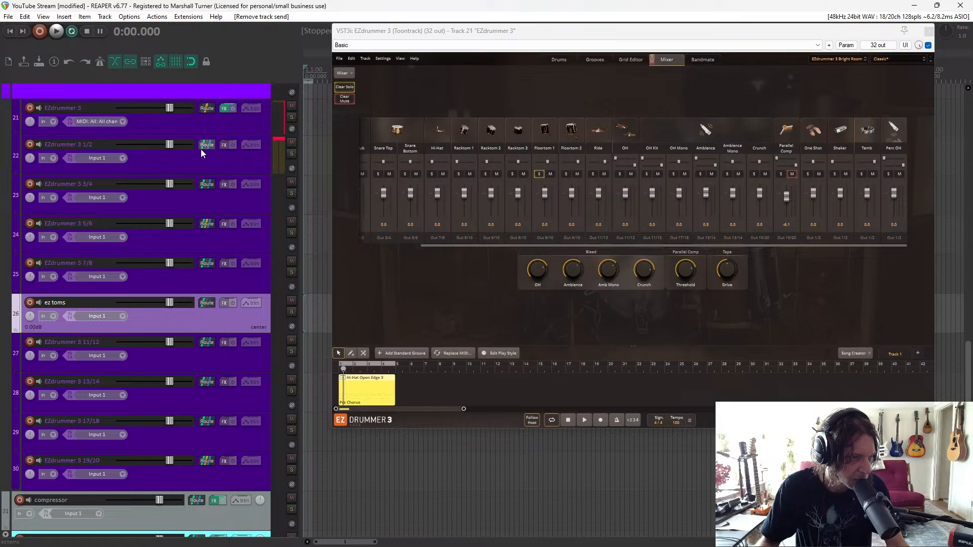
Set the audio source of the EZdrummer 3 send to track 9 to stereo channels 9/10
click(206, 108)
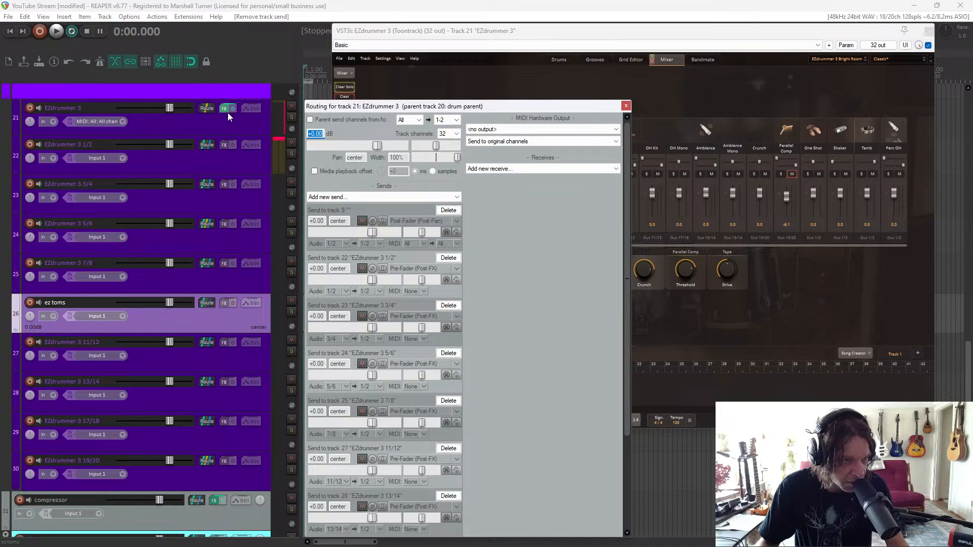
click(375, 198)
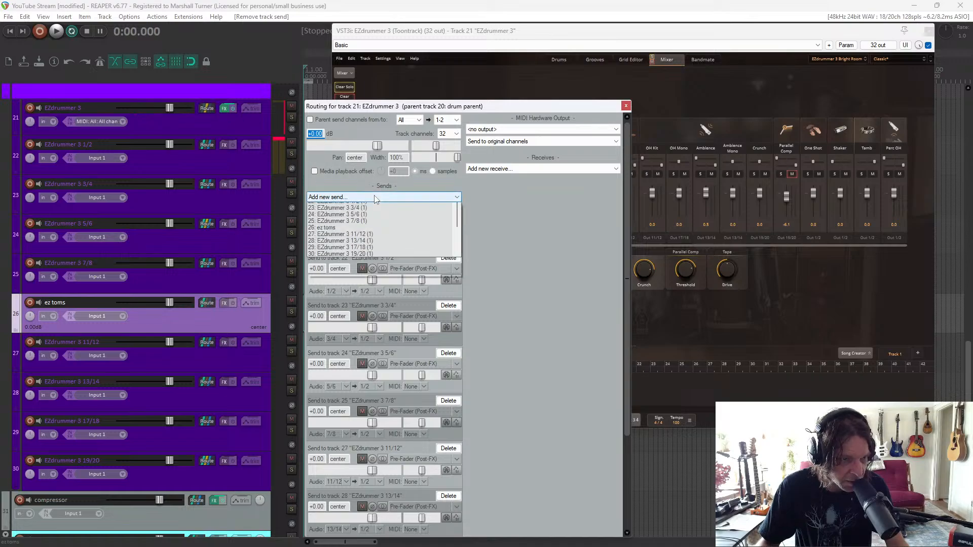
click(375, 198)
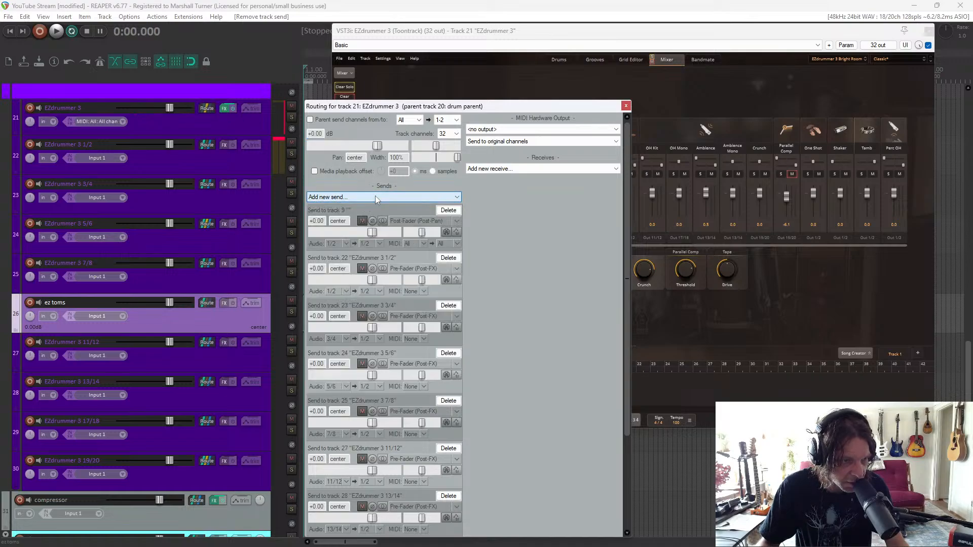
click(357, 200)
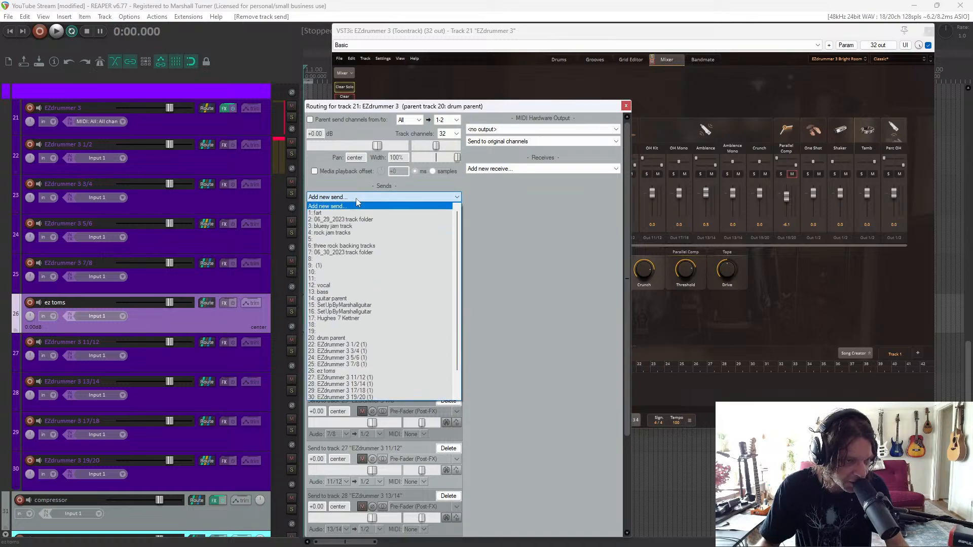
click(358, 199)
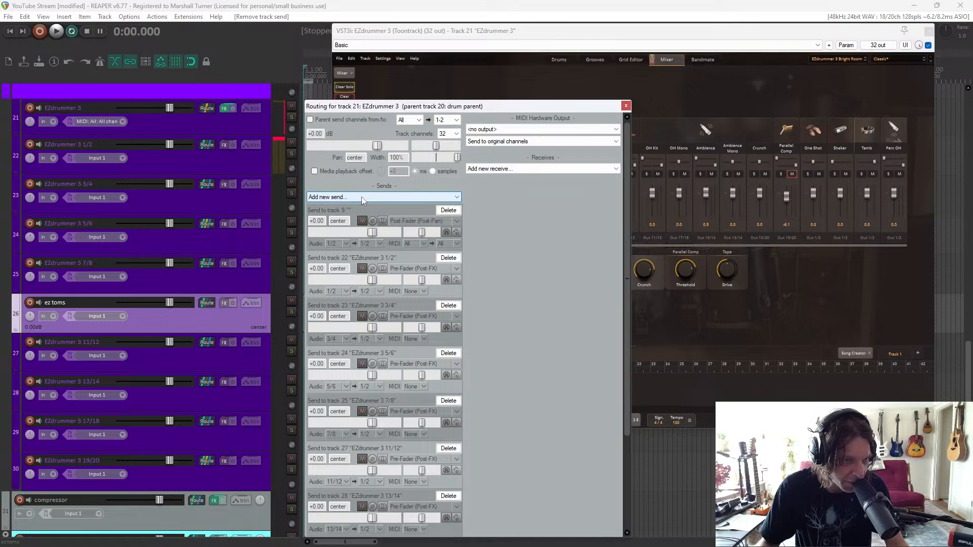
click(330, 241)
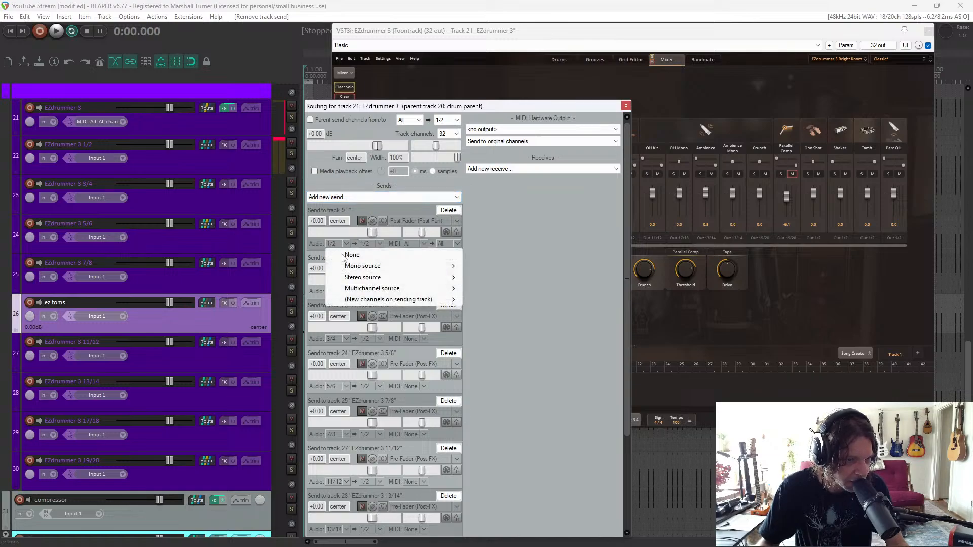
mouse_move(410, 287)
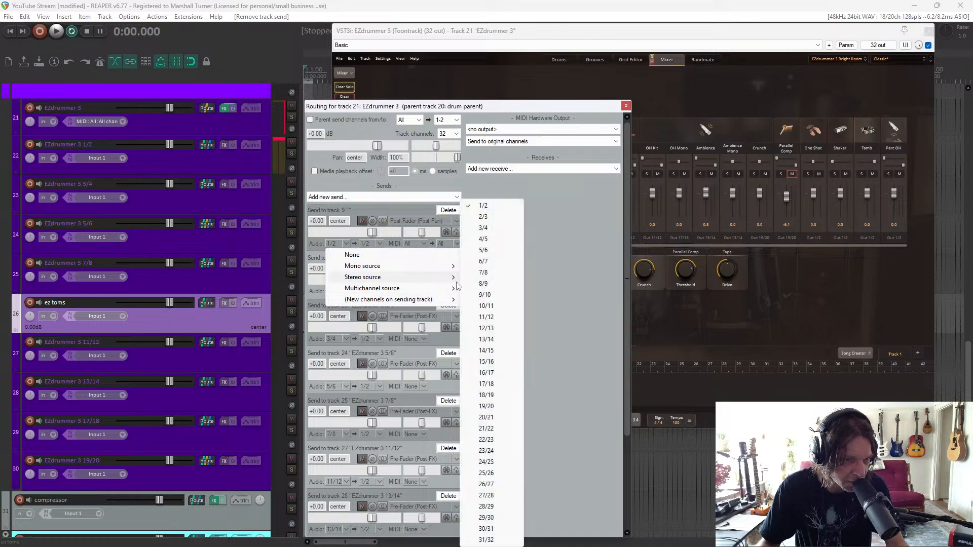
click(484, 295)
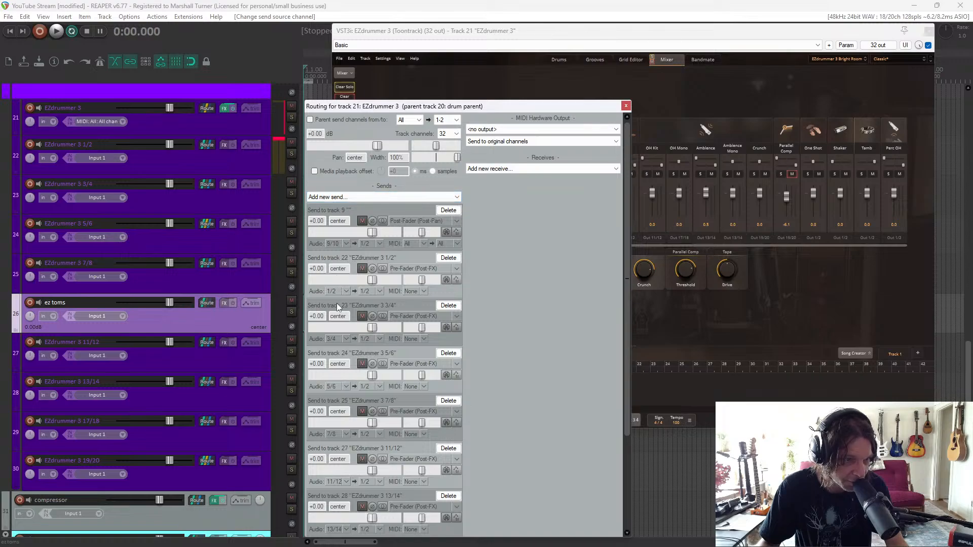
Return the track 9 send's audio source to stereo channels 1/2 and close the EZdrummer 3 routing
click(340, 244)
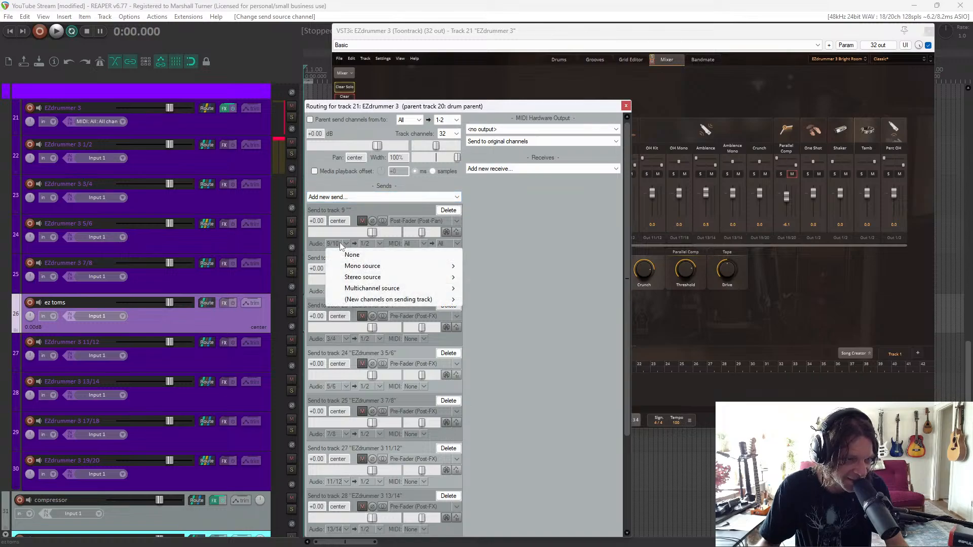
mouse_move(365, 287)
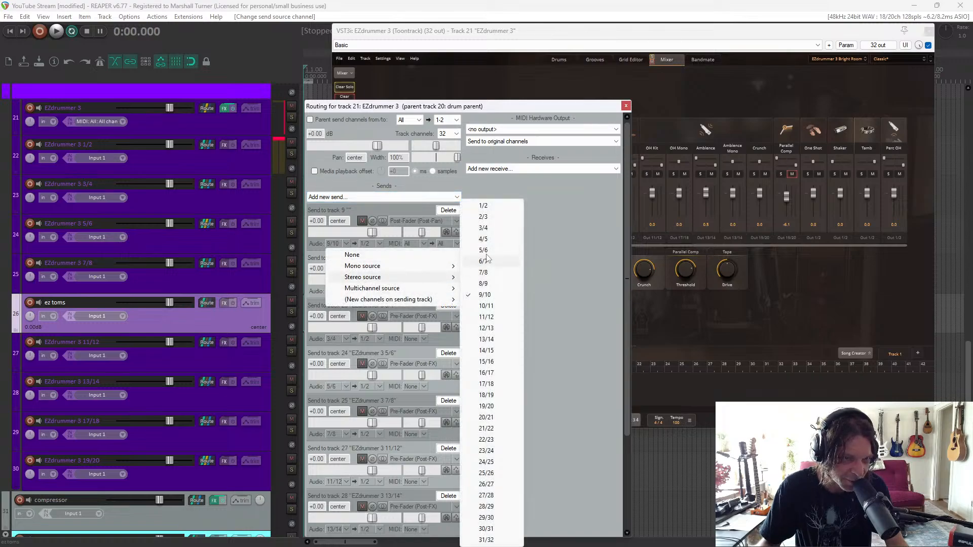
click(494, 209)
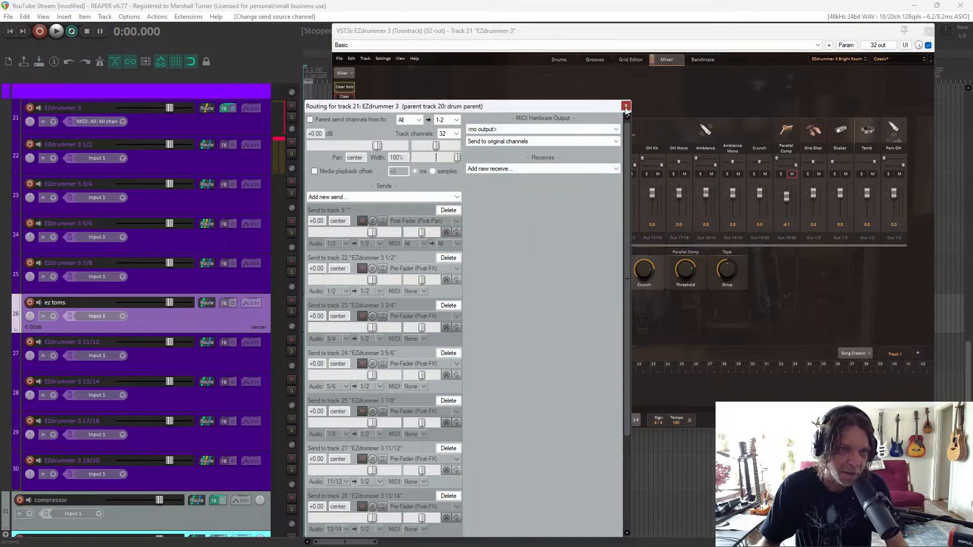
click(626, 107)
Remove the drum parent track together with all its EZdrummer 3 and ez toms child tracks through EZdrummer 3 19/20
scroll(120, 197, up, 2)
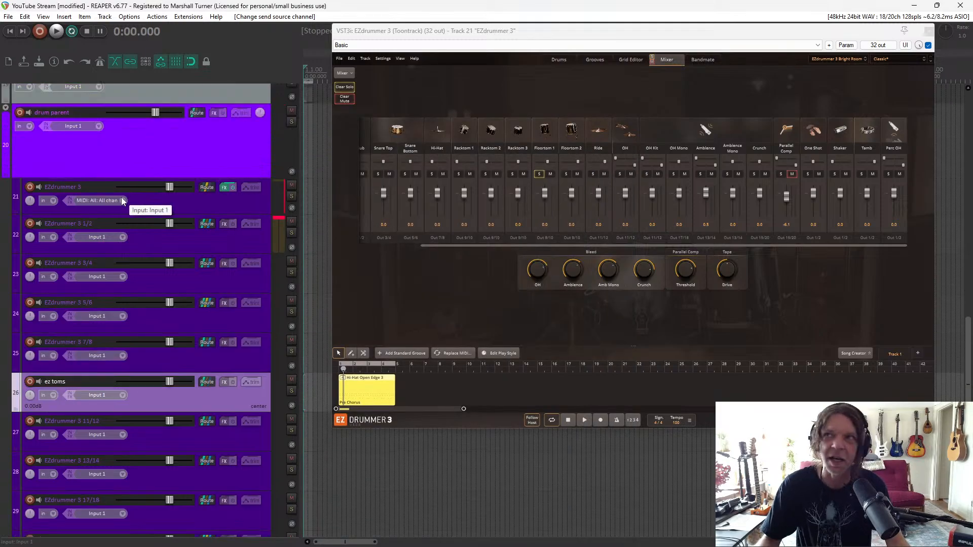
click(108, 147)
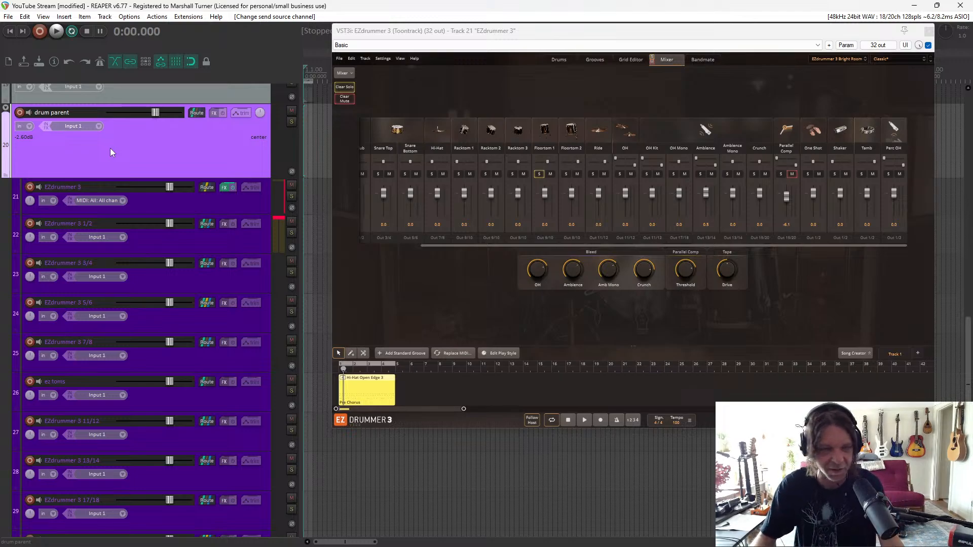
scroll(142, 150, down, 4)
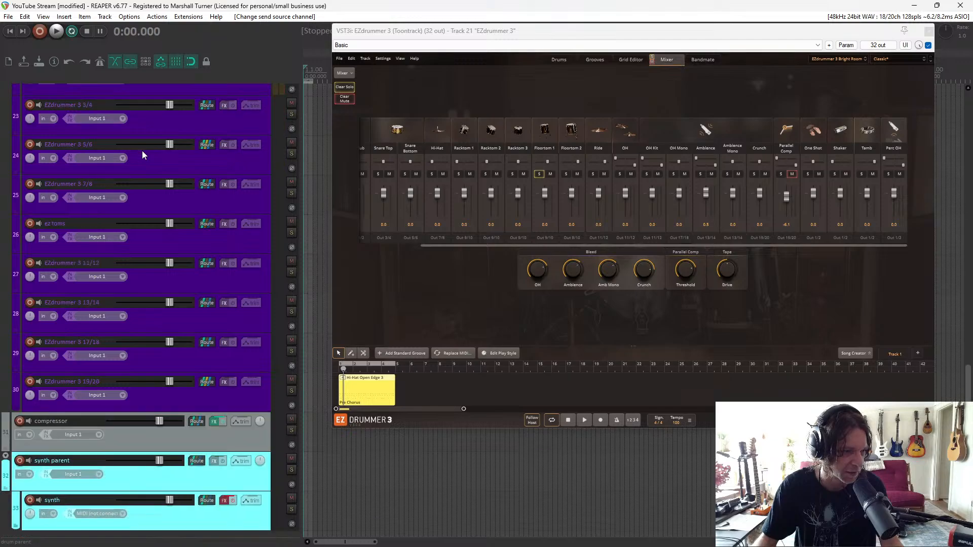
shift+click(178, 400)
scroll(211, 353, up, 3)
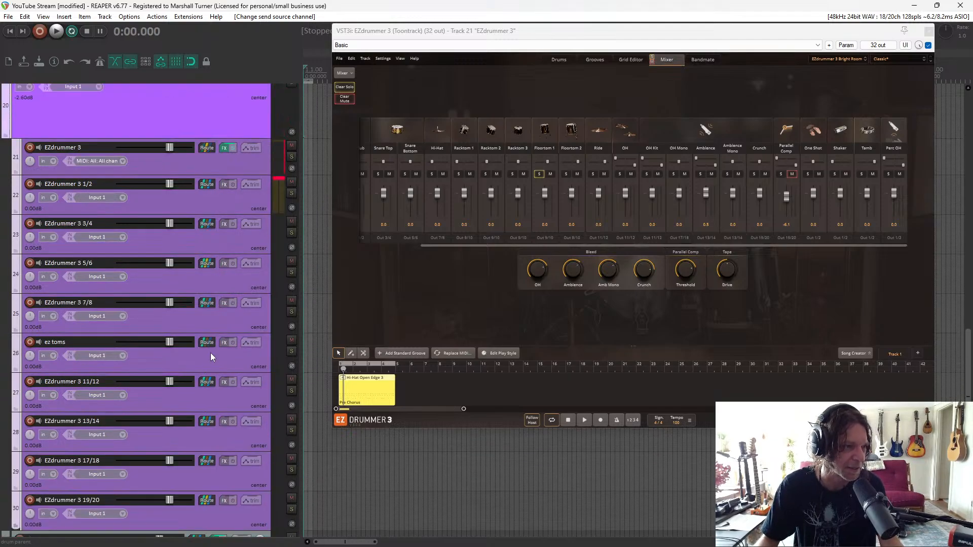
scroll(211, 353, up, 3)
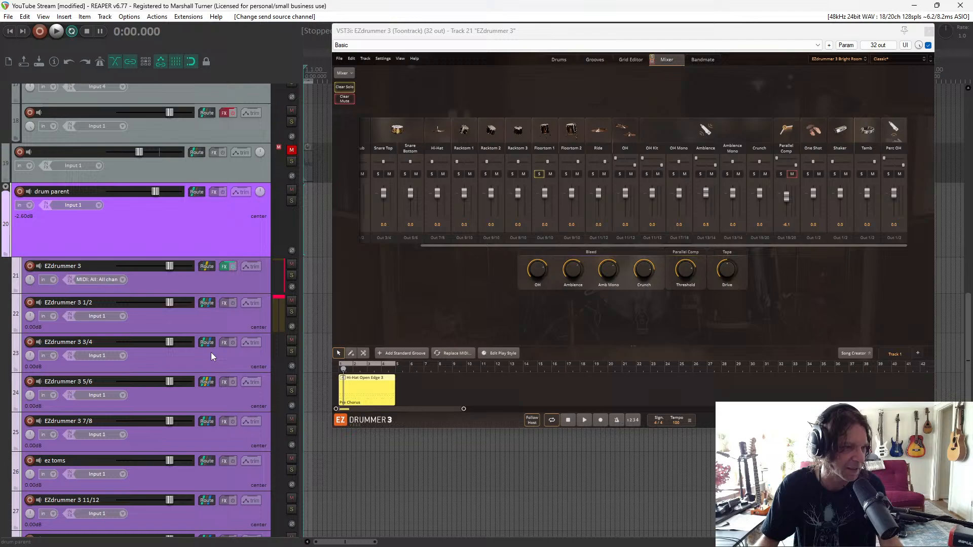
right_click(149, 231)
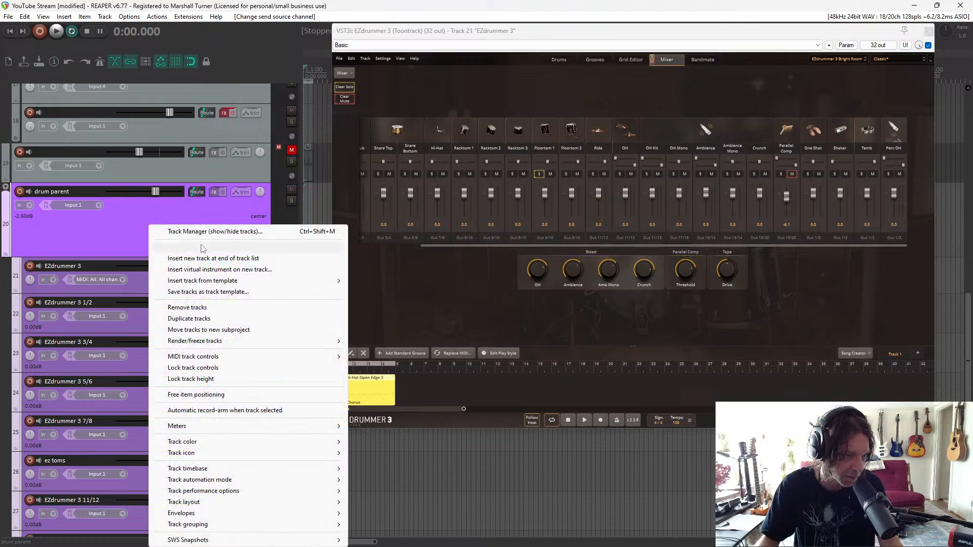
click(206, 307)
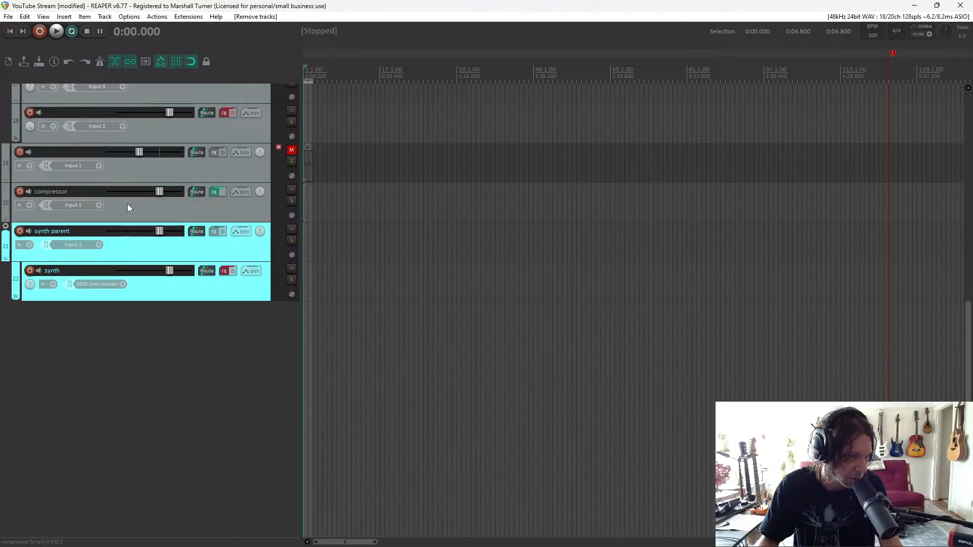
Rename the compressor track as "reverb"
double_click(59, 190)
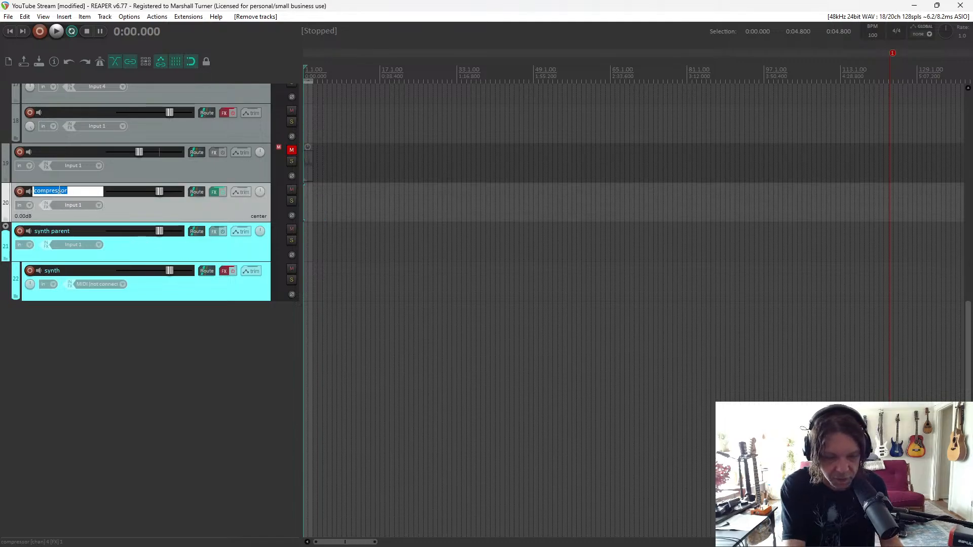
text(reverb)
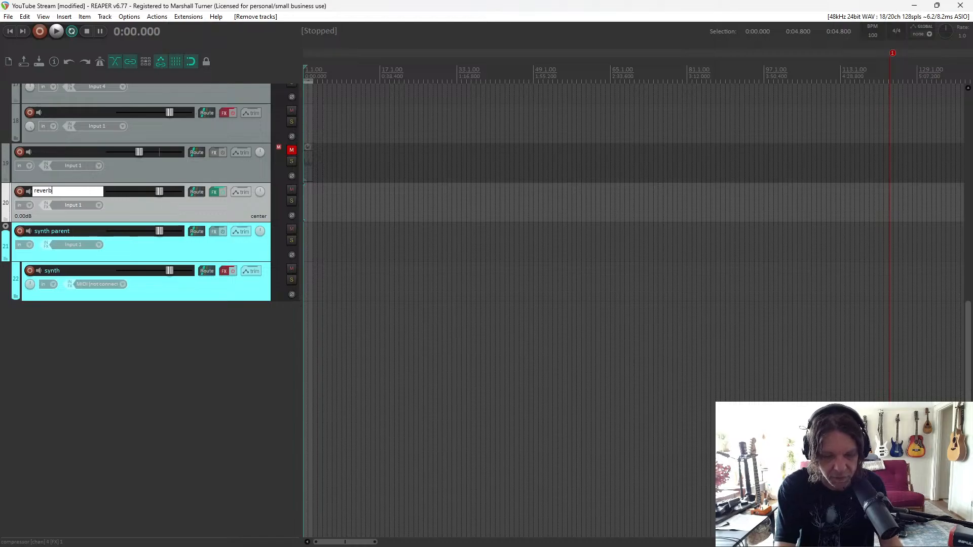
key(Return)
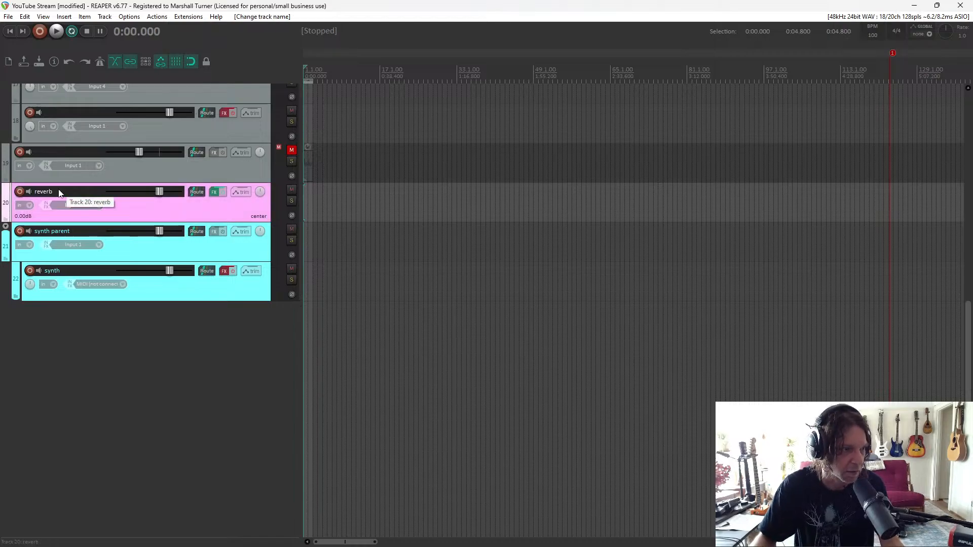
right_click(169, 177)
mouse_move(257, 234)
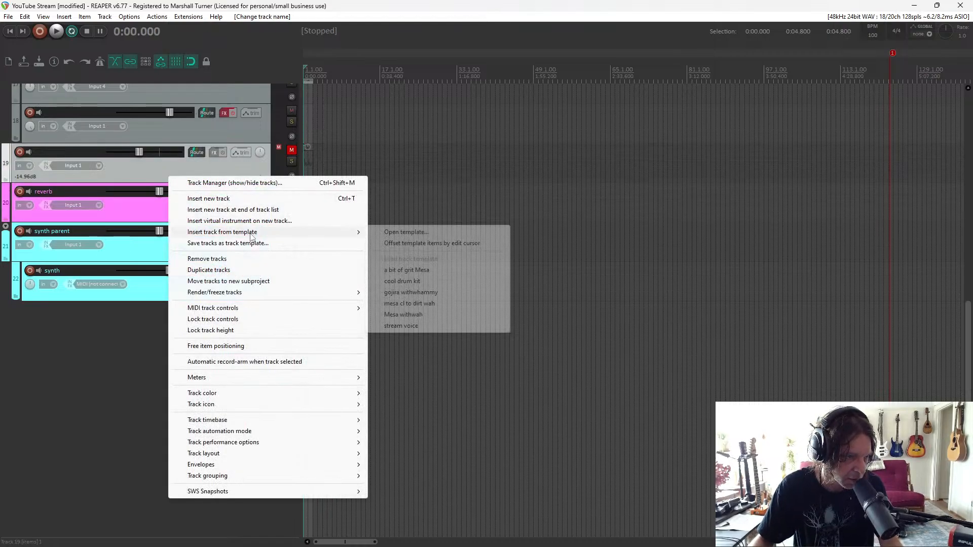
click(254, 221)
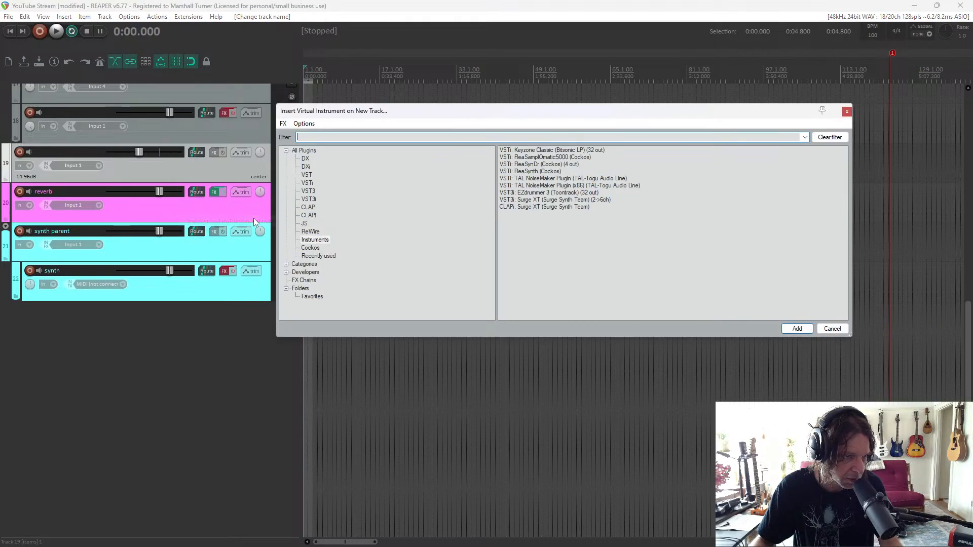
click(539, 188)
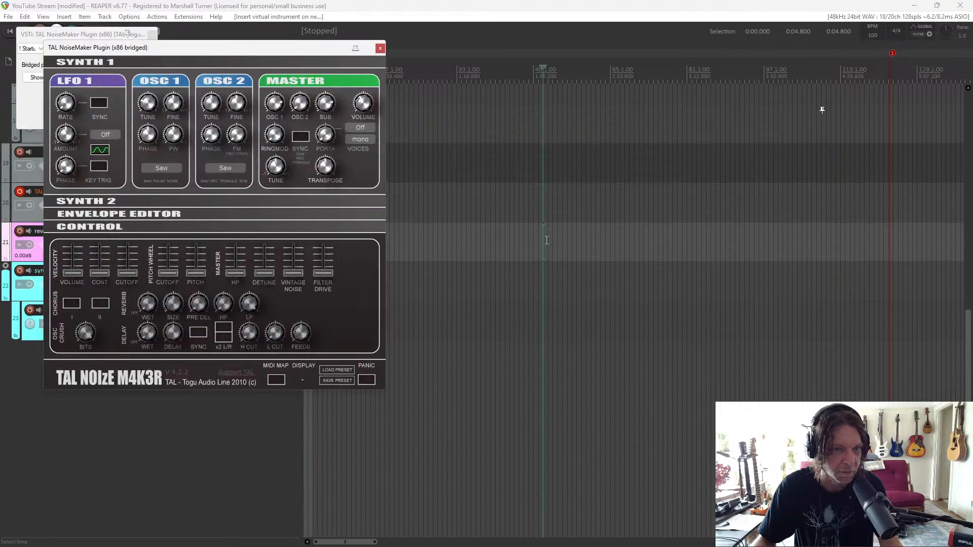
click(380, 48)
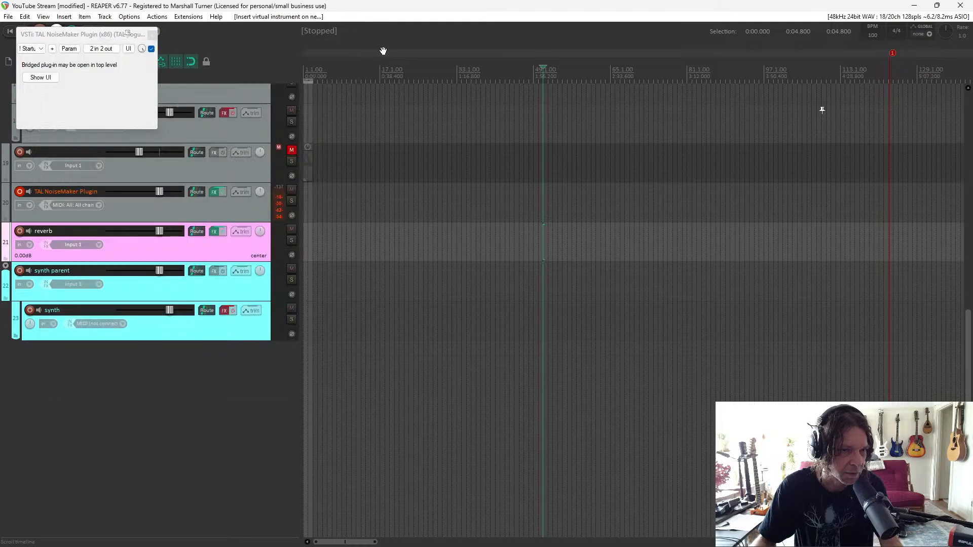
click(152, 34)
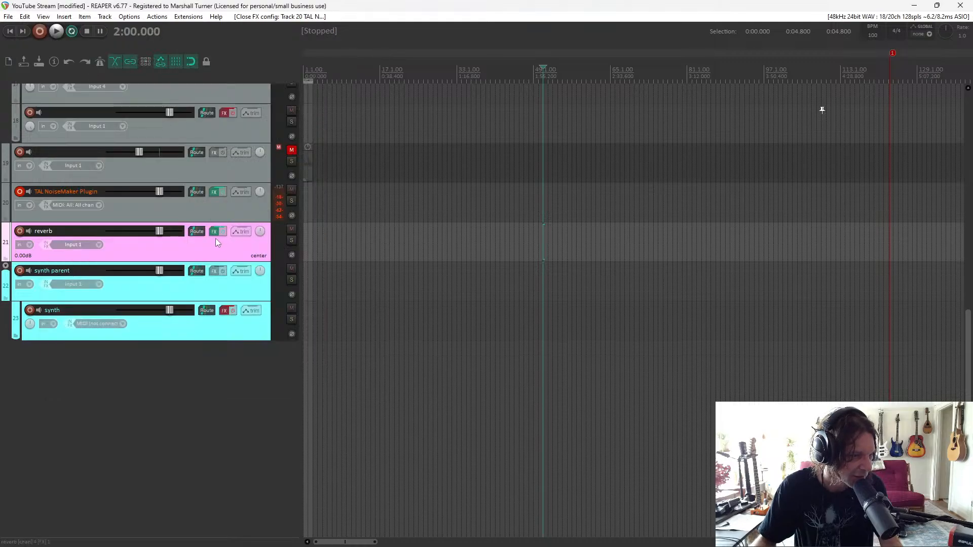
right_click(220, 208)
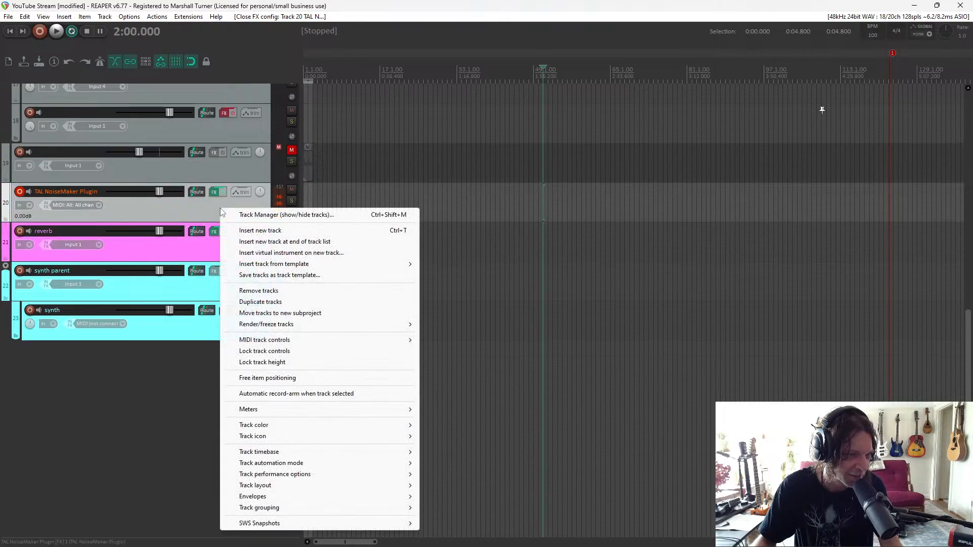
click(263, 291)
Insert EZdrummer 3 (32 out) on a new track below track 19 and build routing tracks for all its stereo outputs
right_click(205, 180)
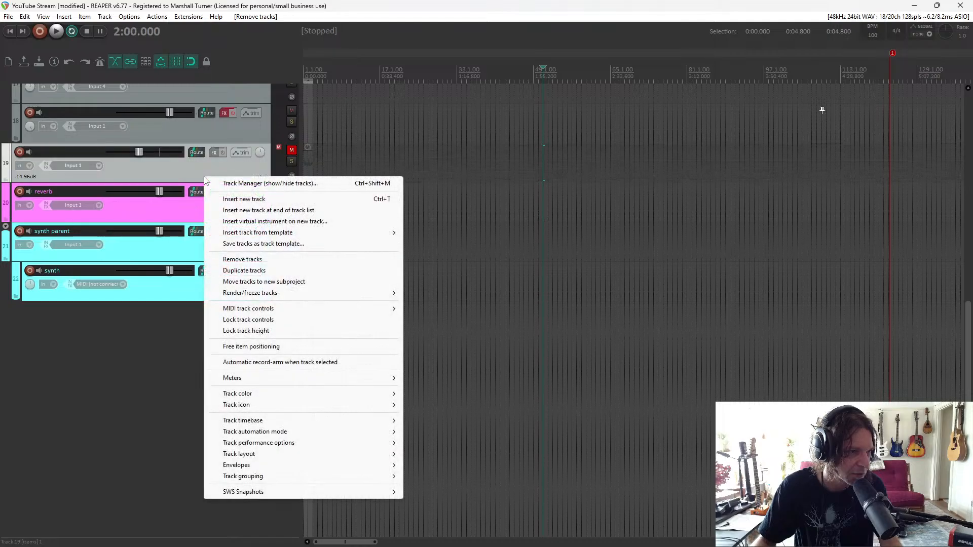
mouse_move(272, 228)
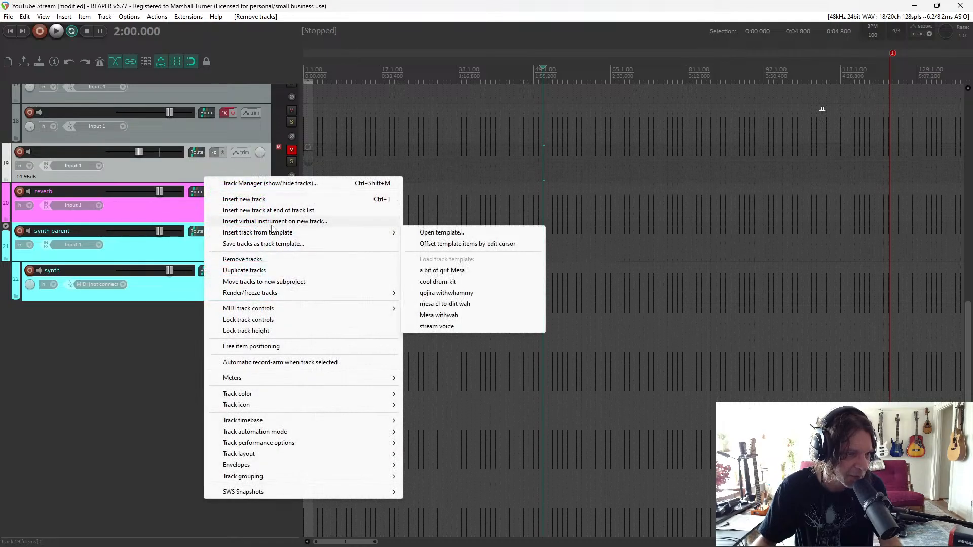
click(306, 222)
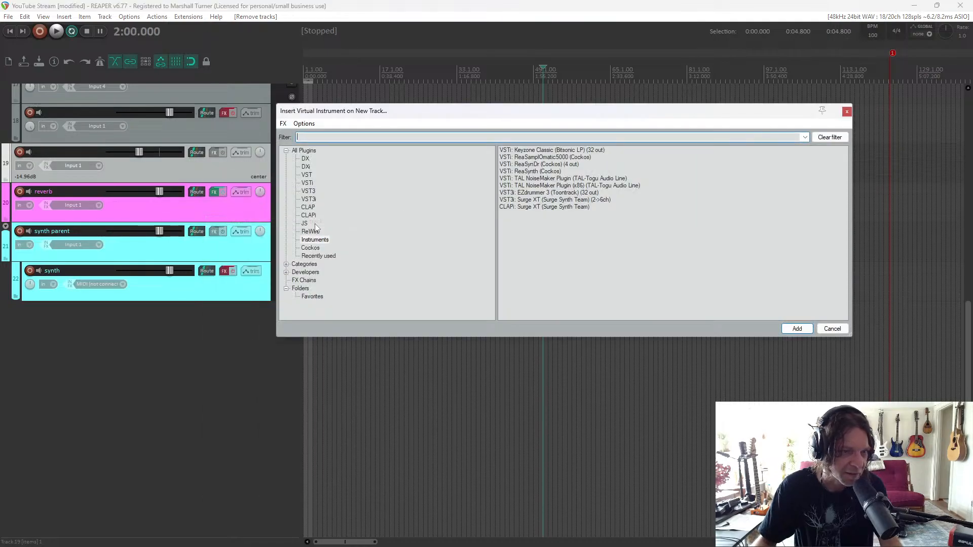
double_click(571, 195)
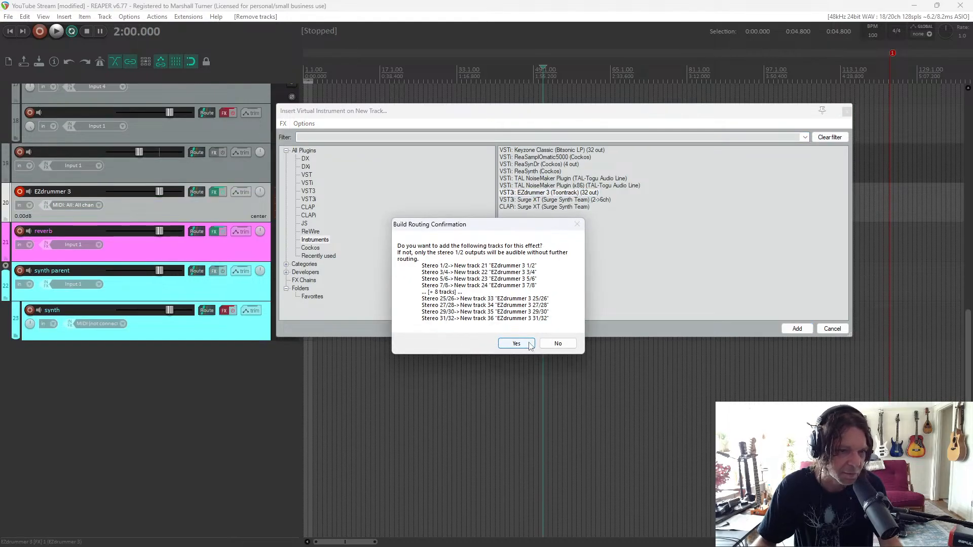
click(517, 345)
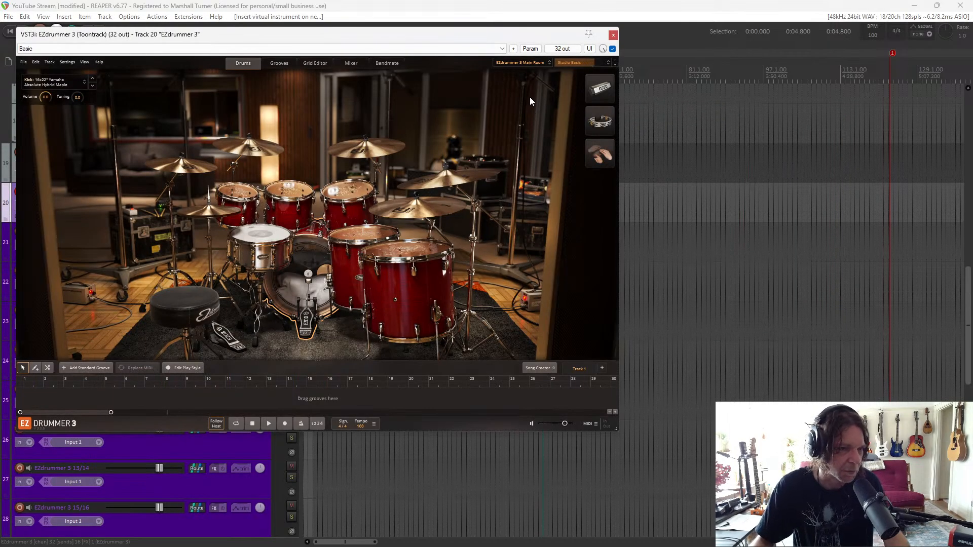
Switch the EZdrummer 3 drum library to EZdrummer 3 Bright Room
click(541, 62)
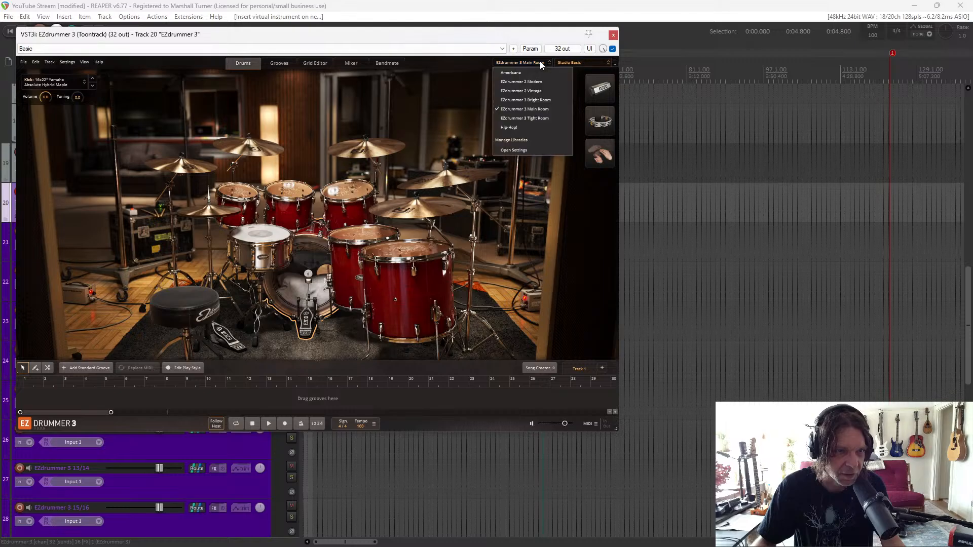
click(536, 90)
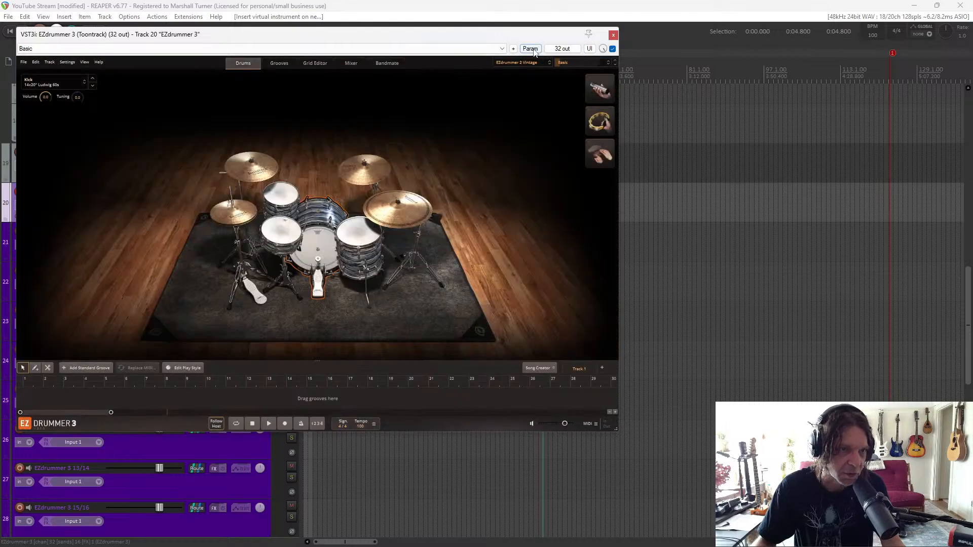
click(532, 48)
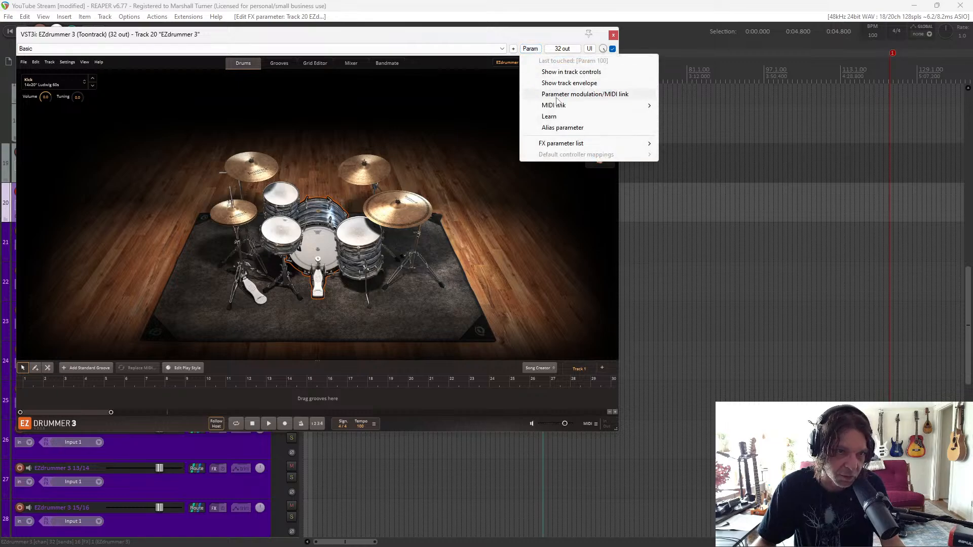
click(531, 48)
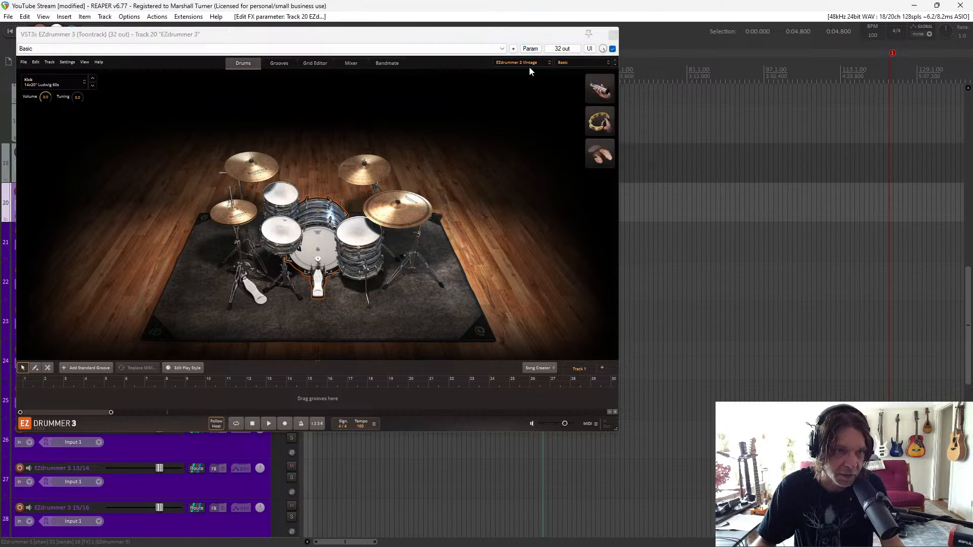
click(529, 65)
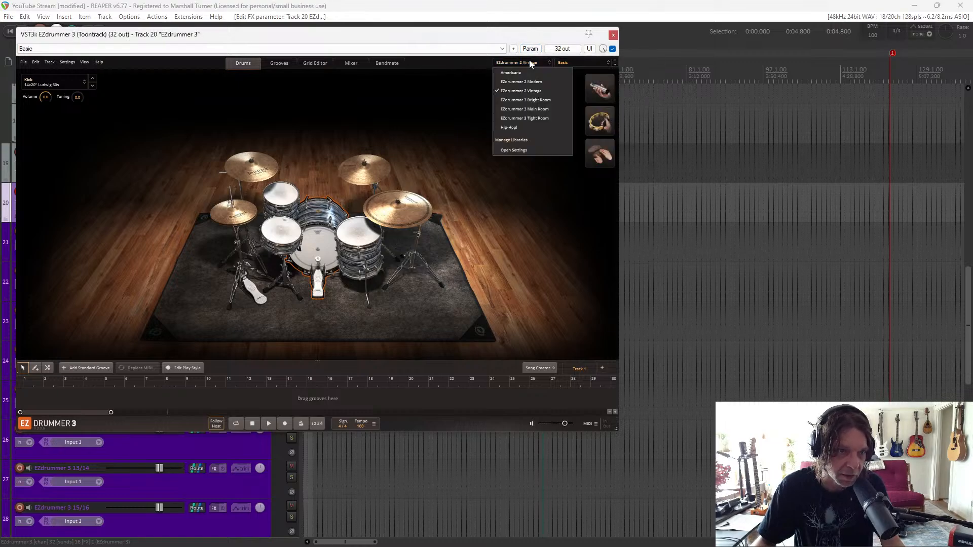
click(537, 101)
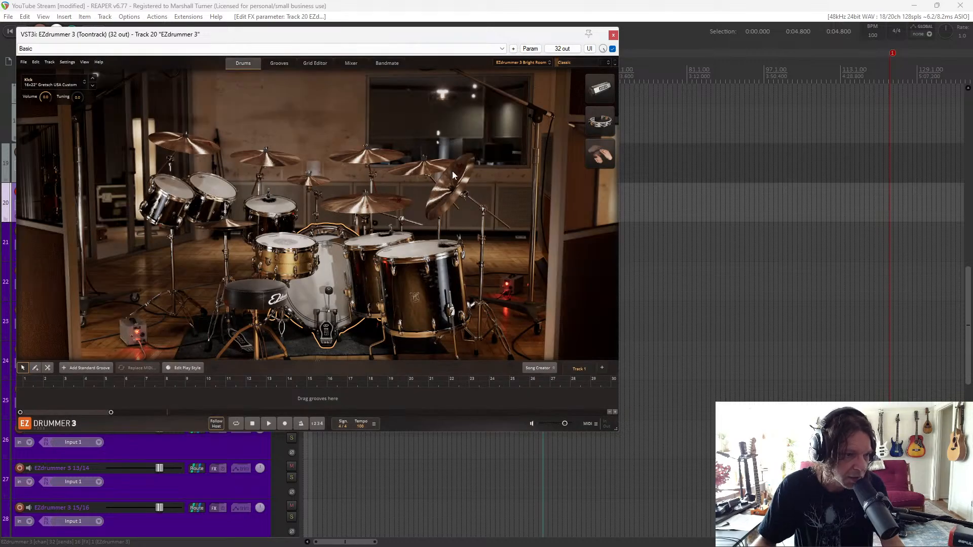
Assign the EZdrummer 3 mixer channels to separate multichannel outputs, keeping the plugin window clear of the track list
click(351, 65)
drag(357, 42, 567, 53)
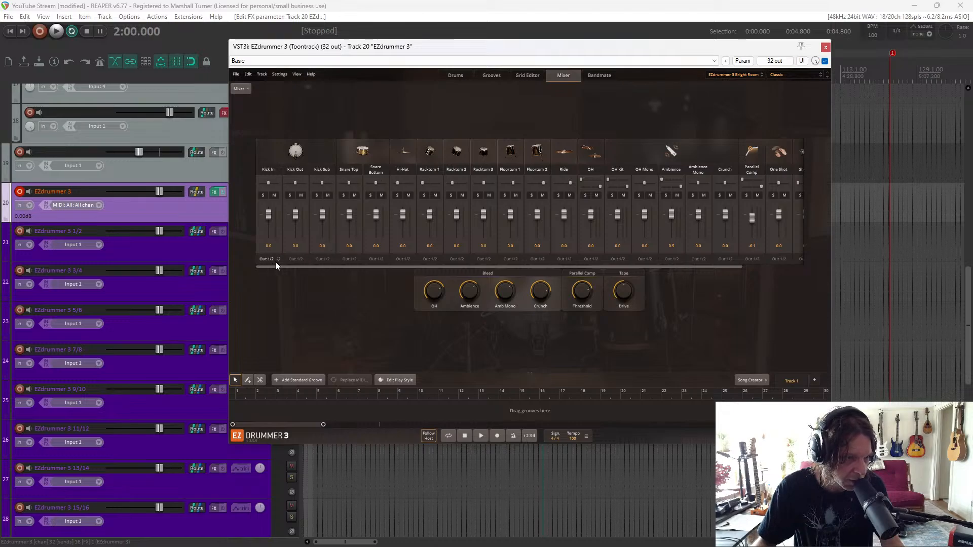
drag(432, 53, 529, 60)
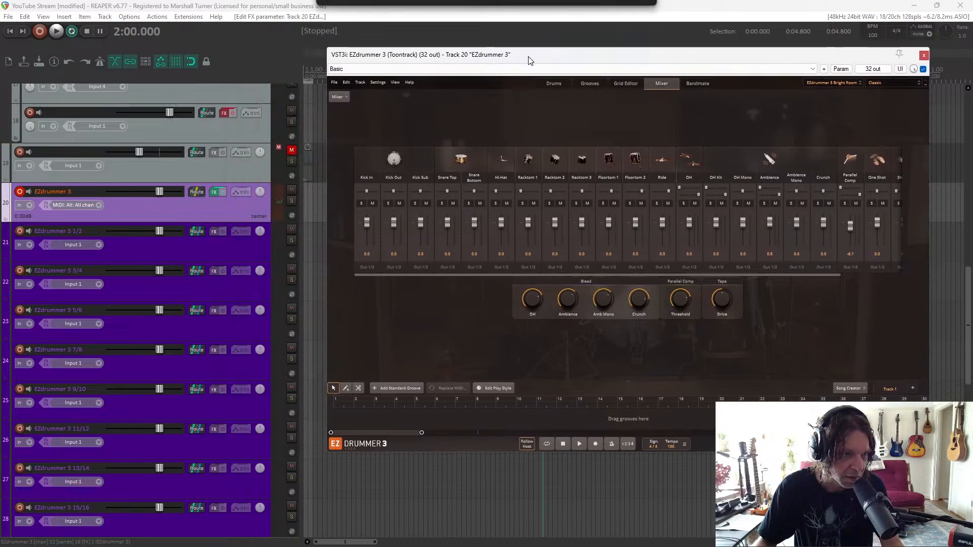
click(341, 97)
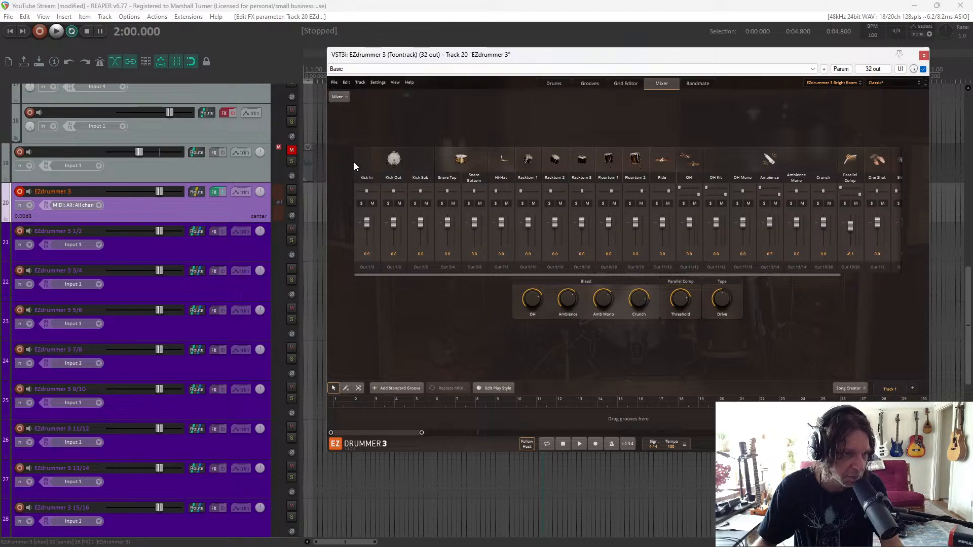
click(354, 162)
Briefly play the project from 2:00 twice to check the new EZdrummer 3 output tracks for signal, stopping each time
click(56, 31)
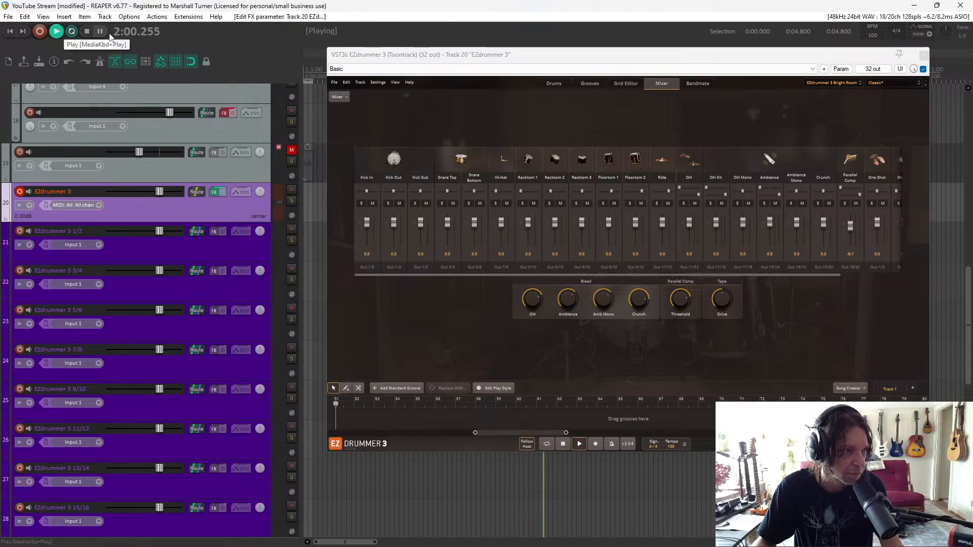
click(86, 33)
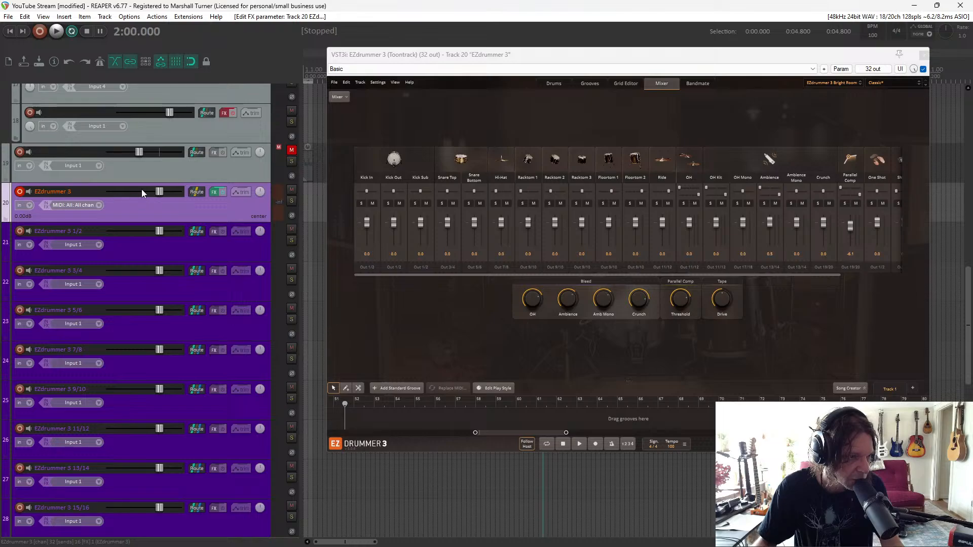
click(56, 31)
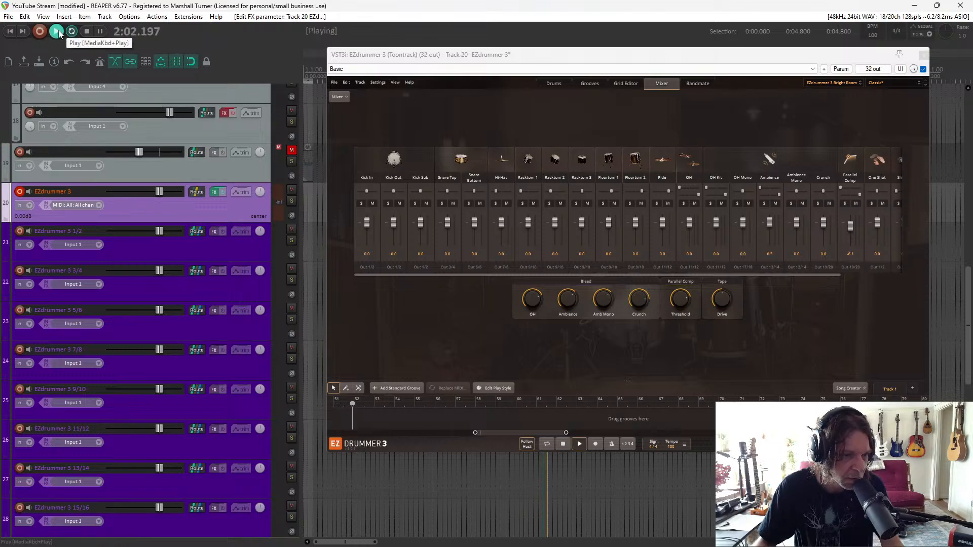
key(space)
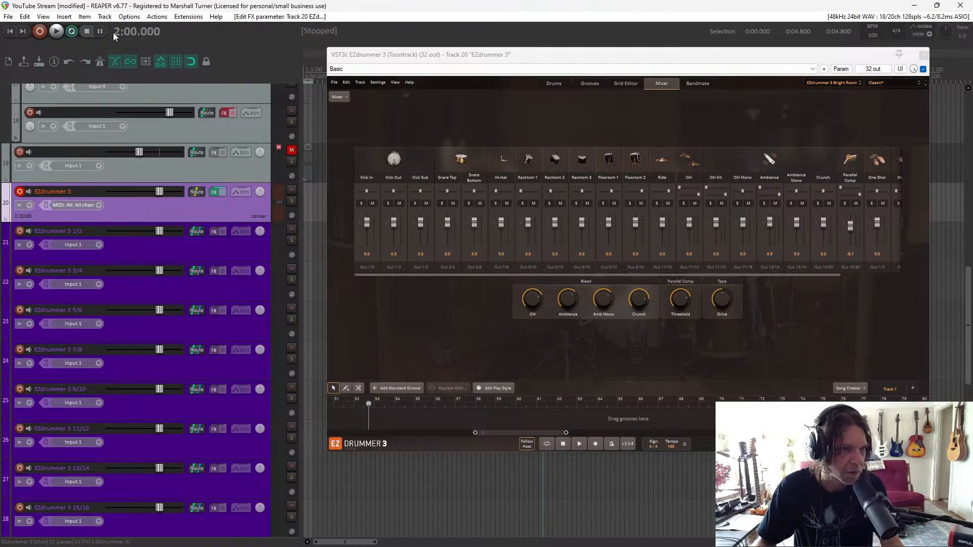
Audition the Verse 05 groove from Messy Rock 107 BPM and place it at bar 1 of the EZdrummer 3 song track
drag(478, 59, 418, 34)
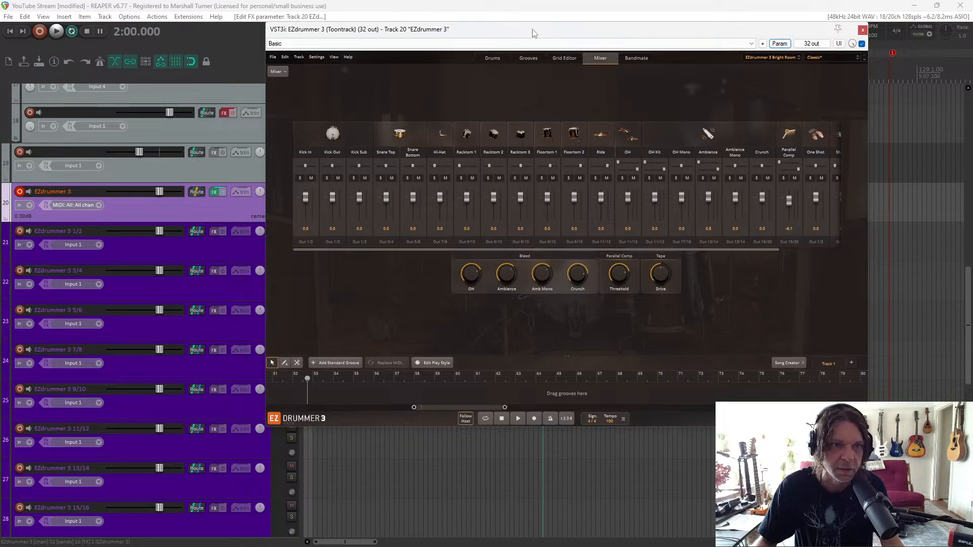
drag(534, 33, 404, 30)
click(398, 55)
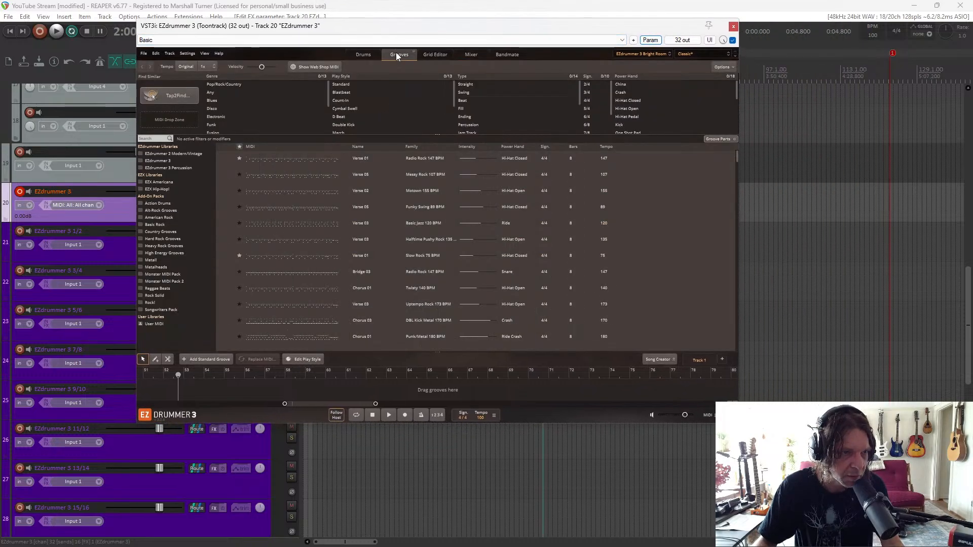
click(226, 176)
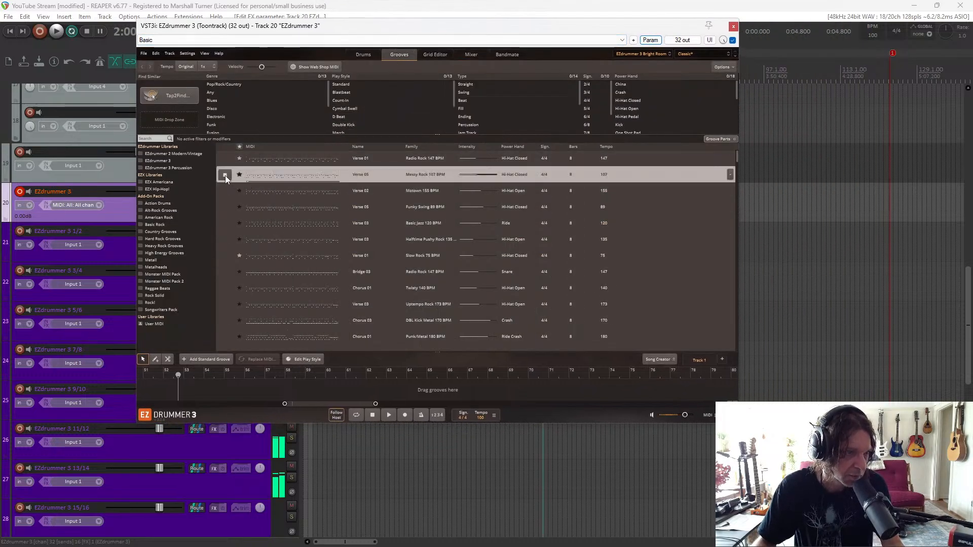
click(225, 175)
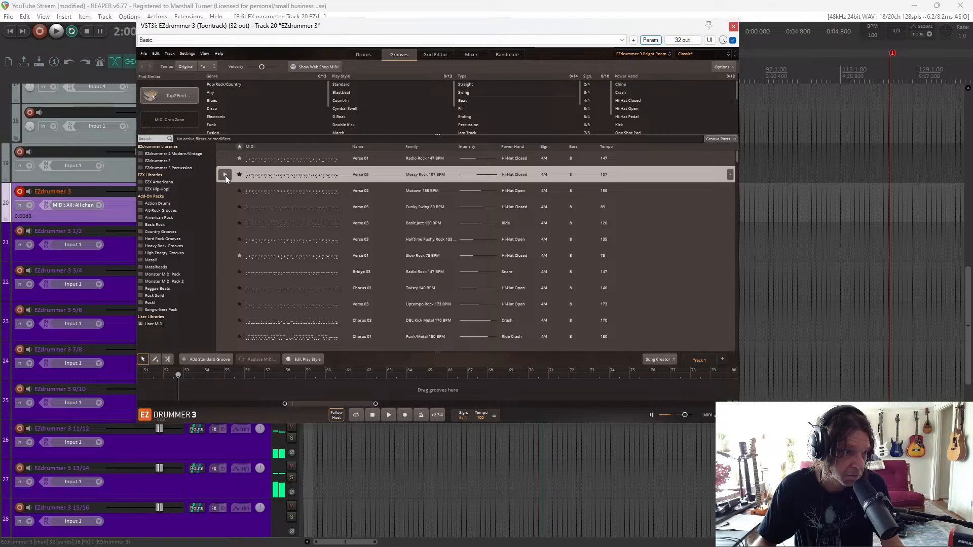
drag(123, 391, 144, 375)
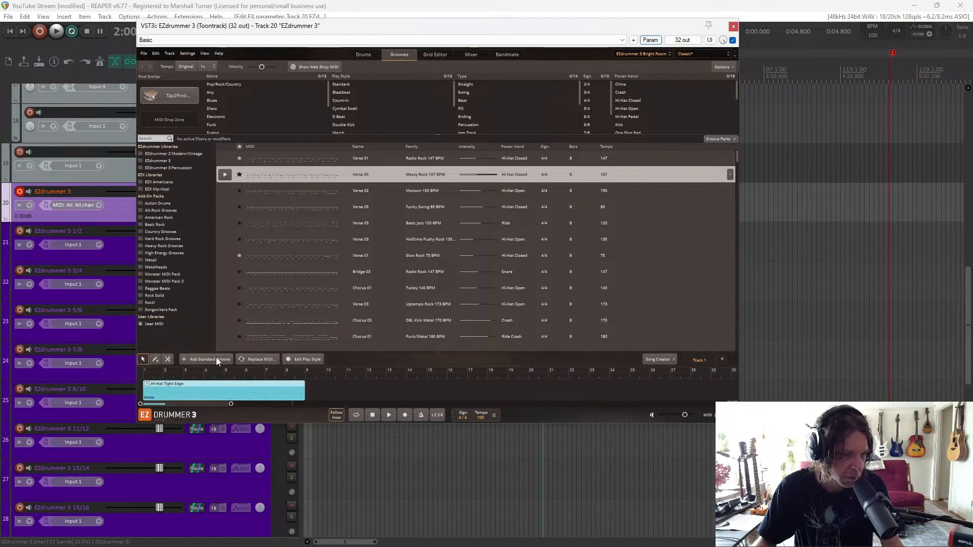
Play the project from the start and examine the meters on the EZdrummer 3 output tracks, then stop playback
click(15, 32)
click(56, 31)
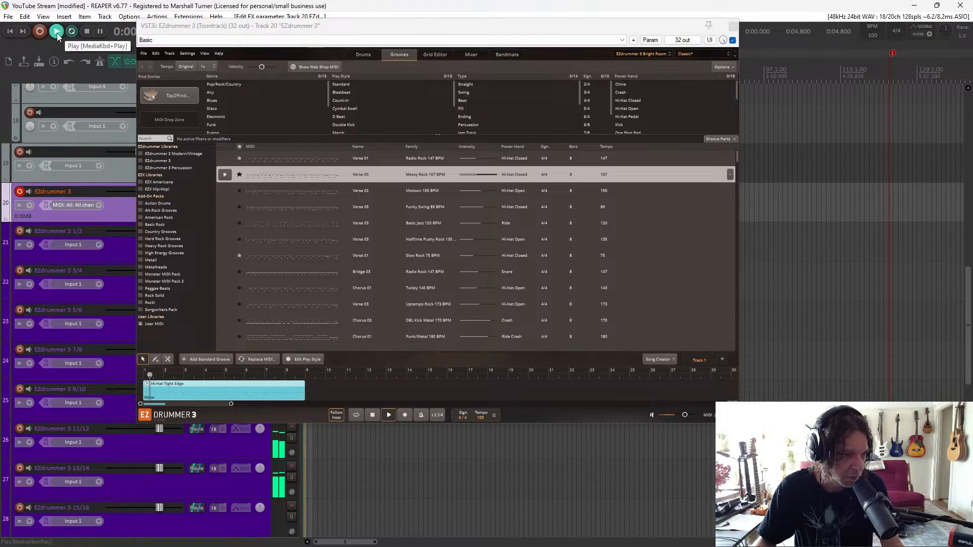
drag(355, 28, 551, 100)
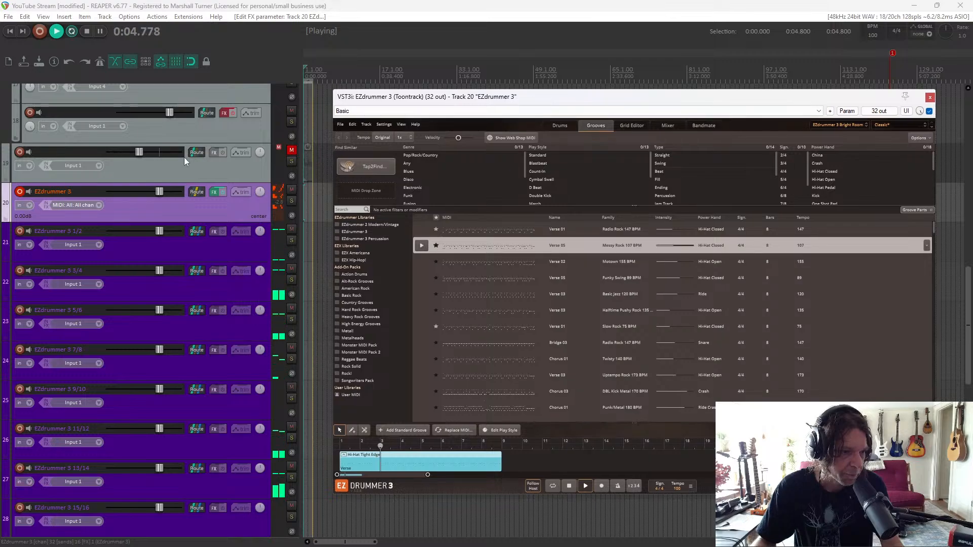
scroll(158, 286, down, 4)
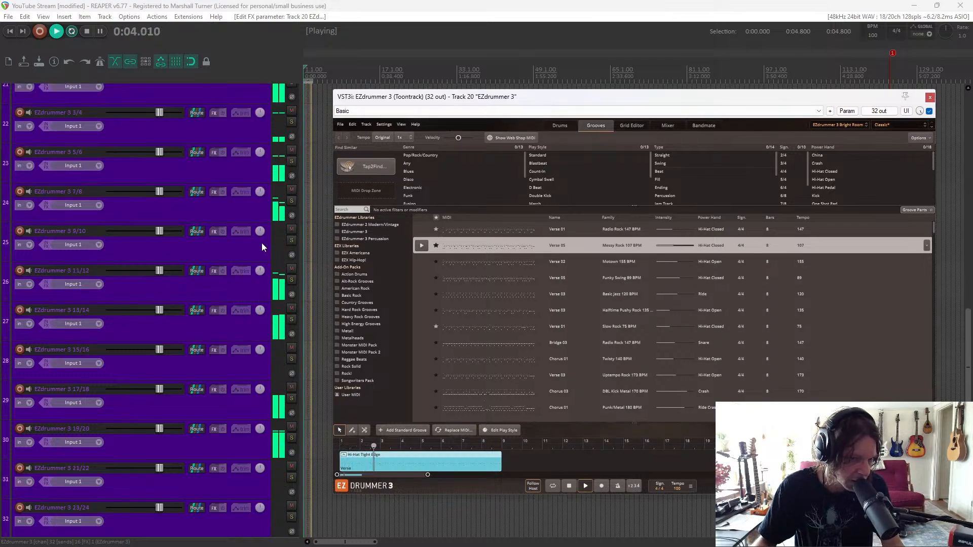
key(space)
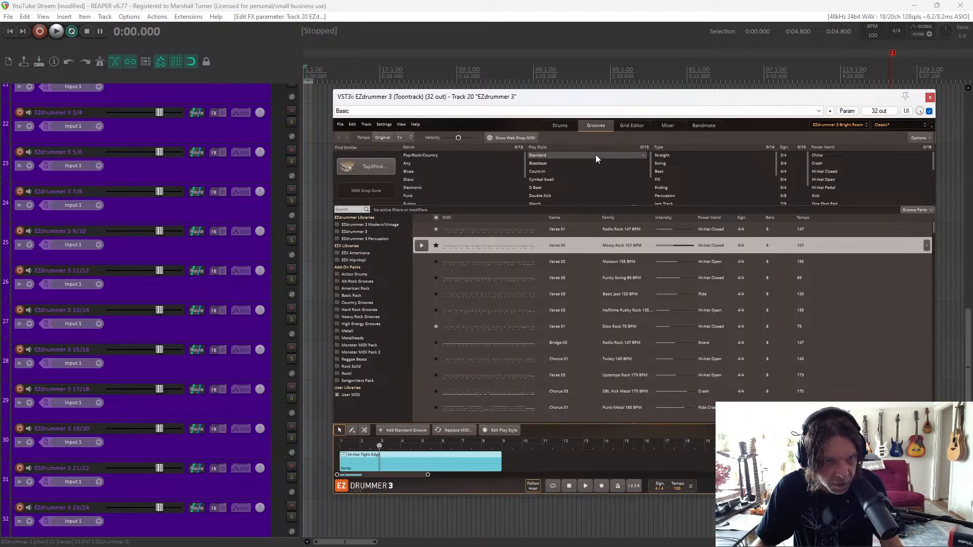
In the EZdrummer 3 grid editor, audition Floortom 1 and add three Floortom 1 hits, one each in bars 1, 2 and 3
click(624, 125)
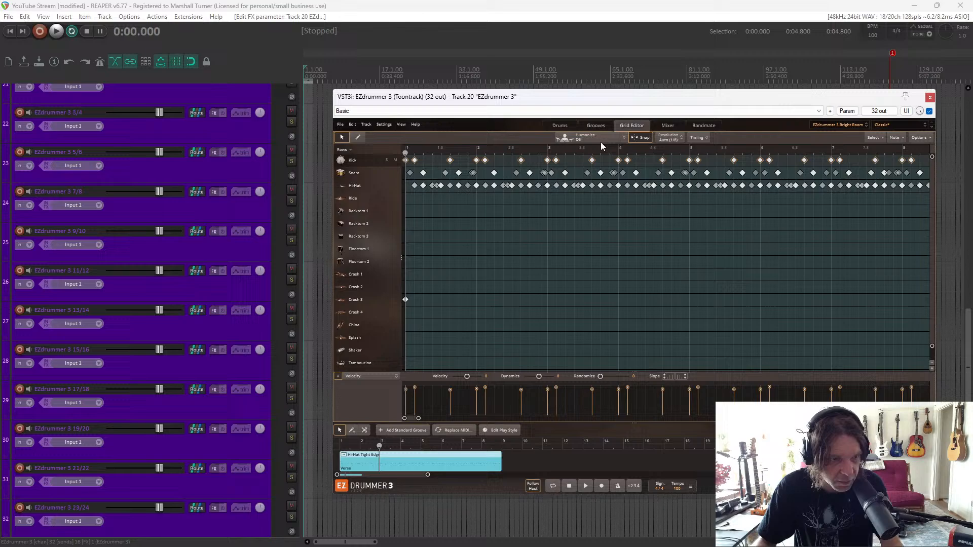
click(365, 249)
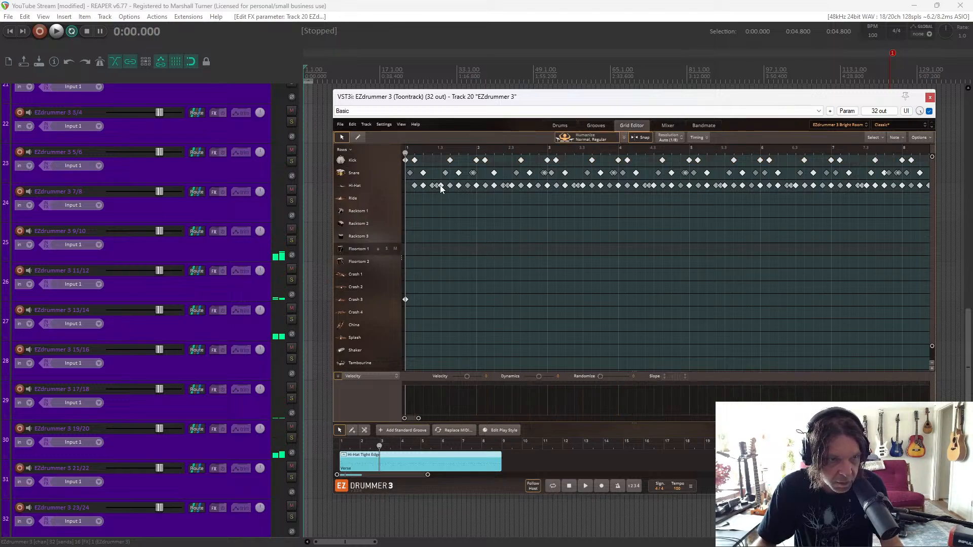
key(space)
key(space)
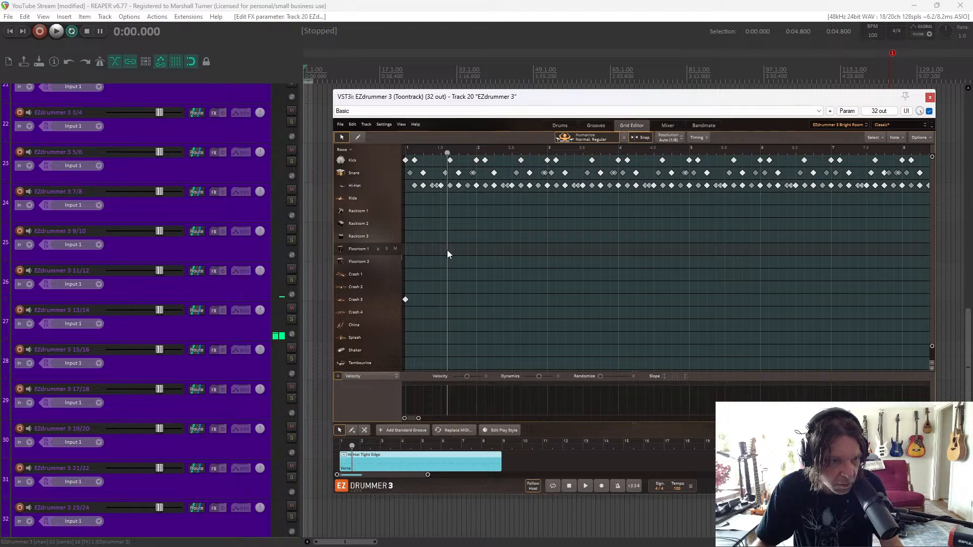
click(357, 137)
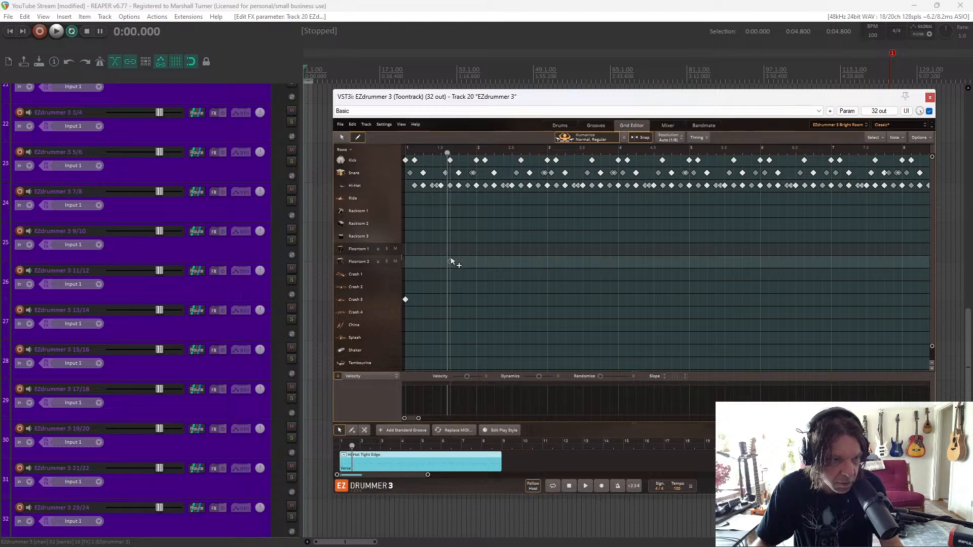
click(449, 250)
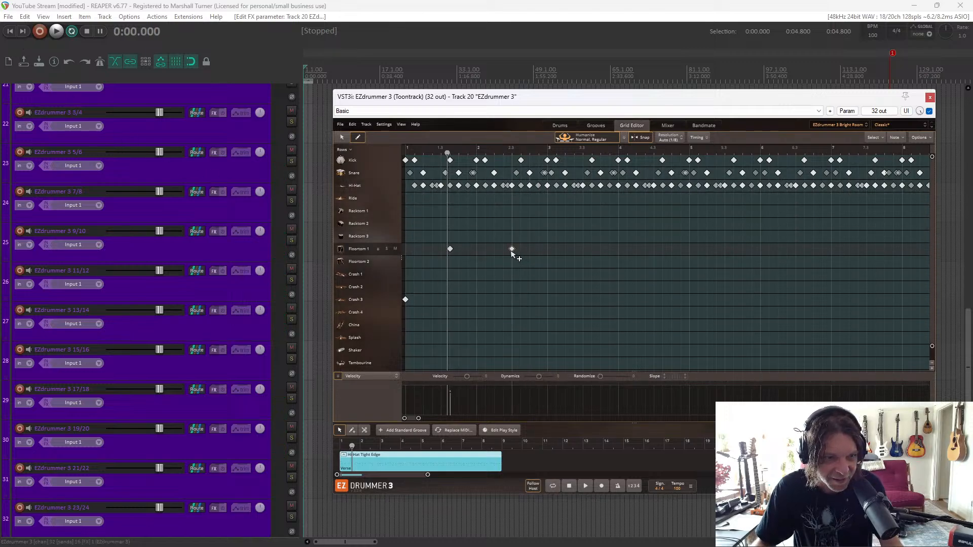
click(512, 249)
click(609, 249)
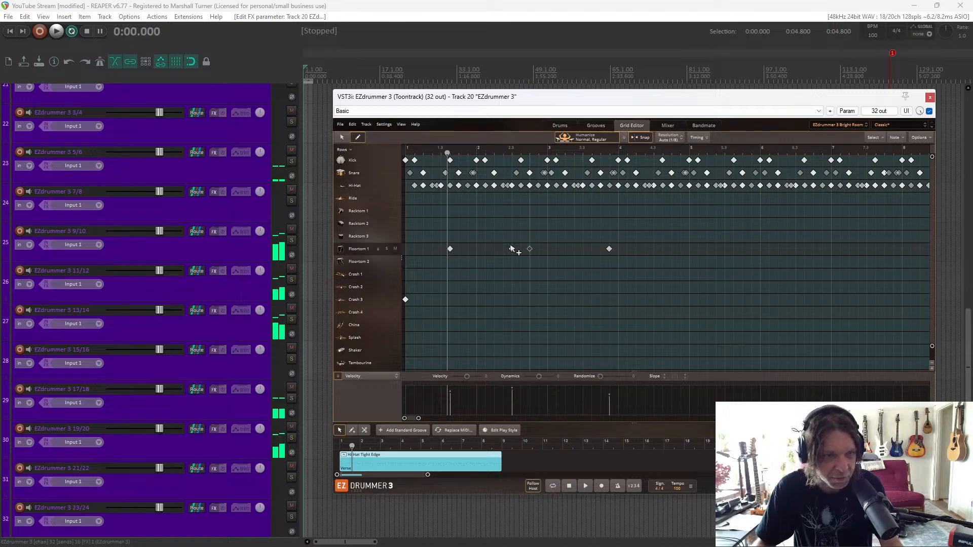
Play the project from the start, examine which output track meters respond, select EZdrummer 3 9/10, and stop playback
click(11, 33)
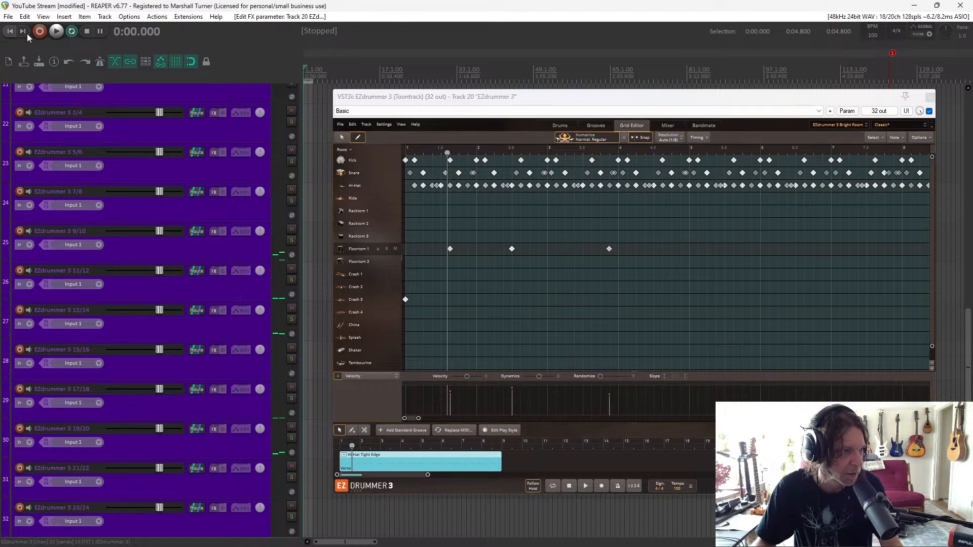
click(59, 32)
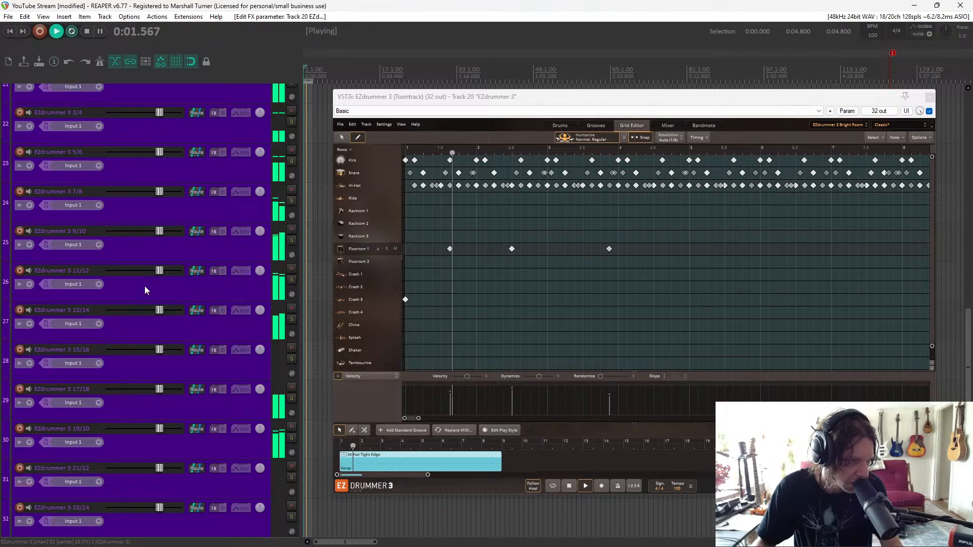
click(151, 257)
key(space)
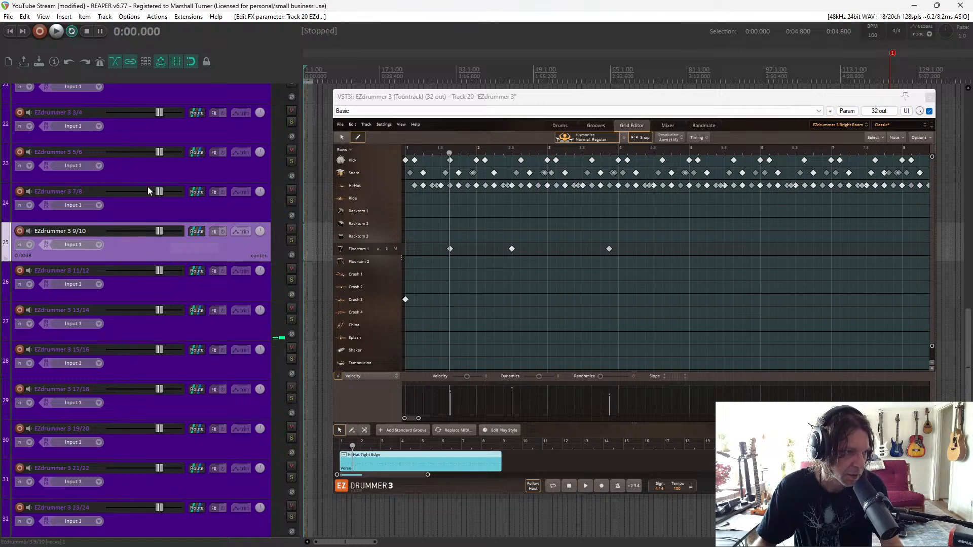
Test the EZdrummer 3 9/10 volume fader during playback, reset it to 0.00 dB, and stop playback
key(space)
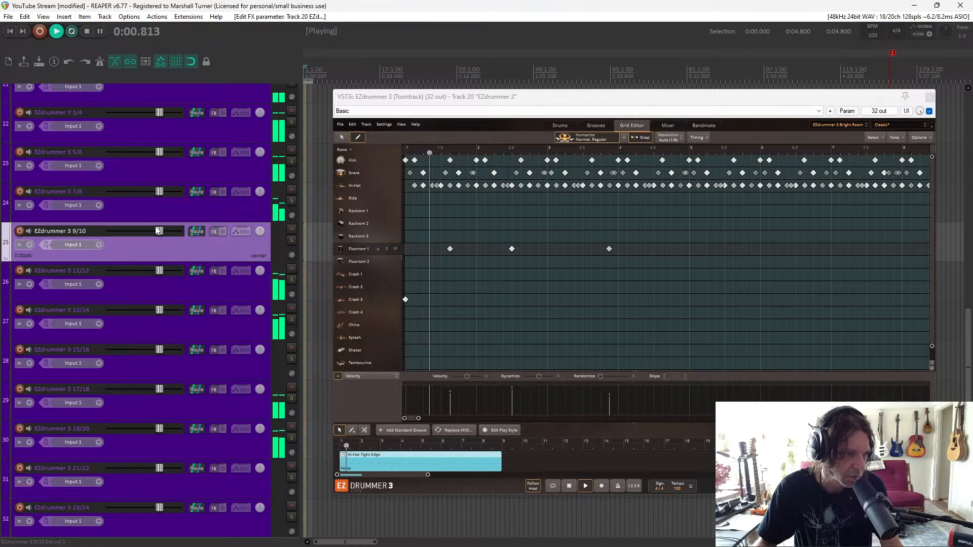
mouse_move(159, 231)
mouse_down()
mouse_move(117, 254)
mouse_move(129, 236)
mouse_move(160, 246)
mouse_up()
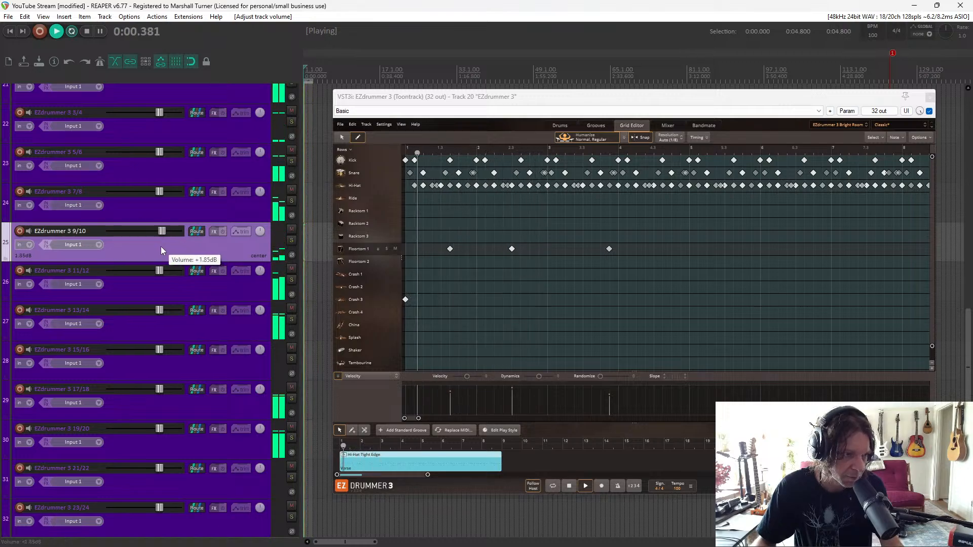
double_click(160, 231)
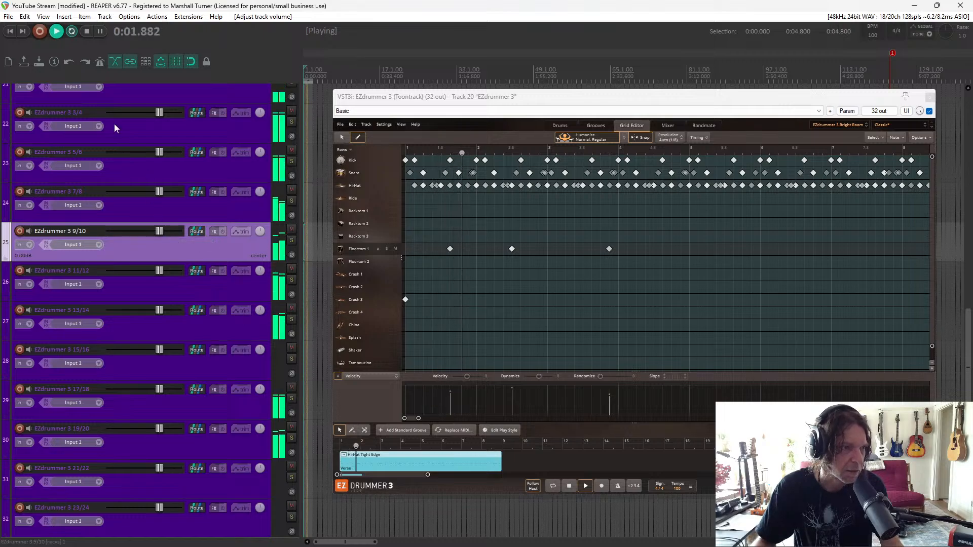
click(84, 35)
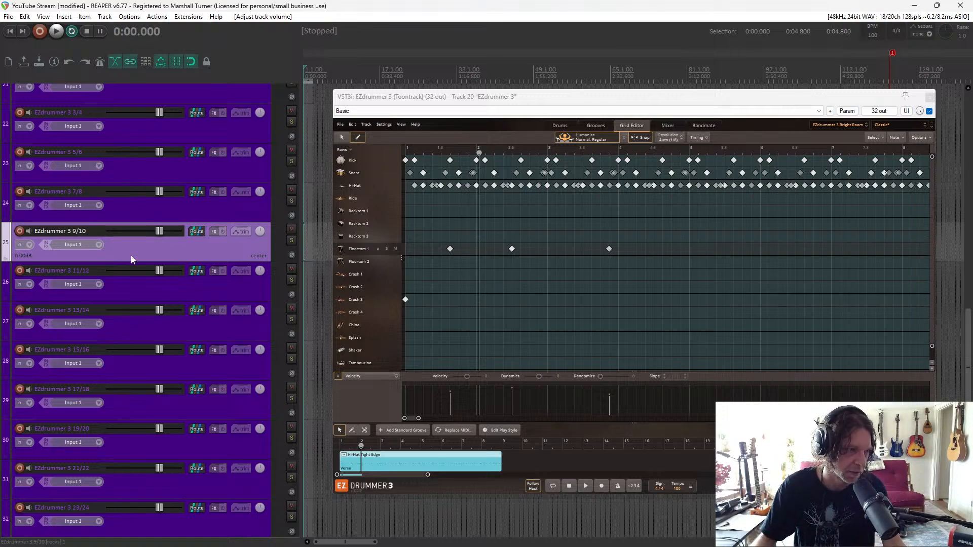
Try track 19 as folder parent for the EZdrummer 3 tracks with the folder ending at EZdrummer 3 31/32, and return track 19 to normal
scroll(130, 255, up, 5)
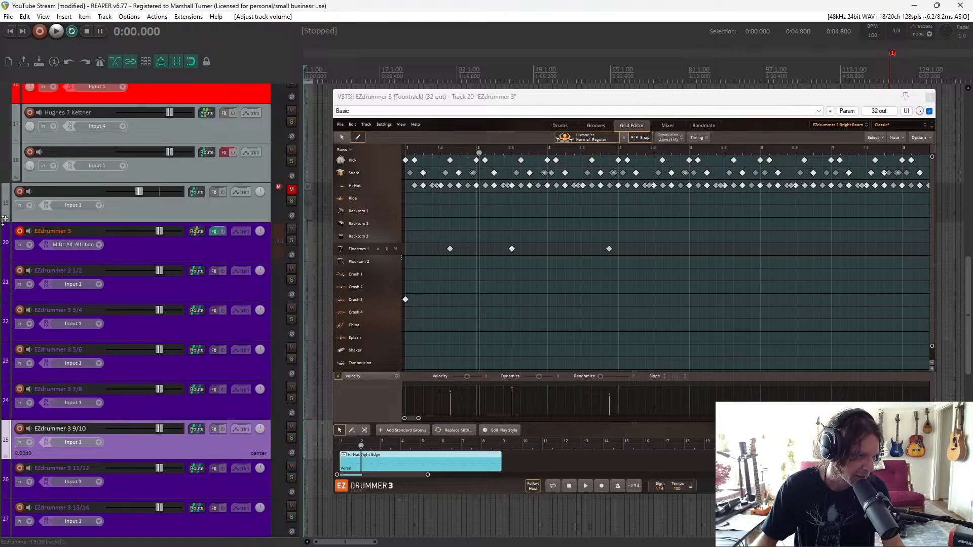
click(4, 219)
scroll(90, 228, down, 2)
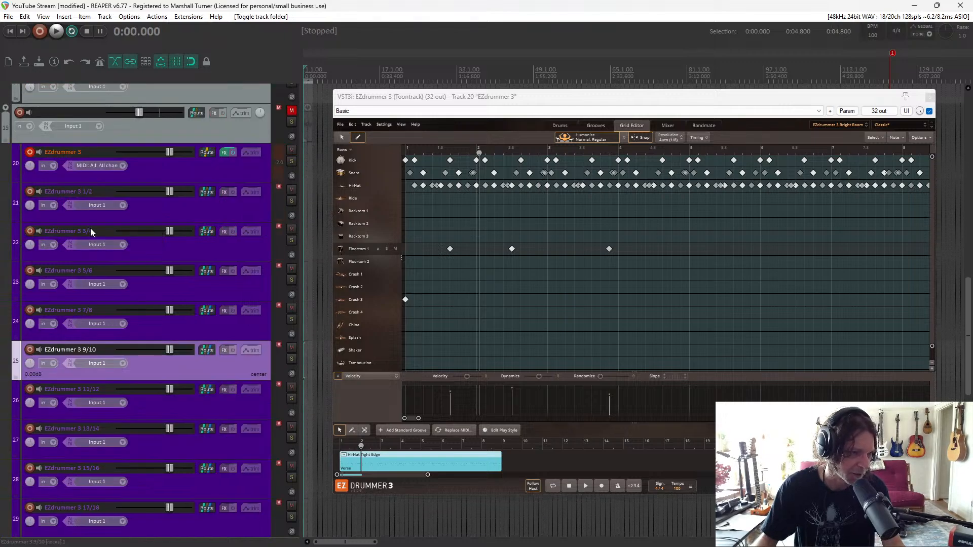
scroll(155, 181, down, 1)
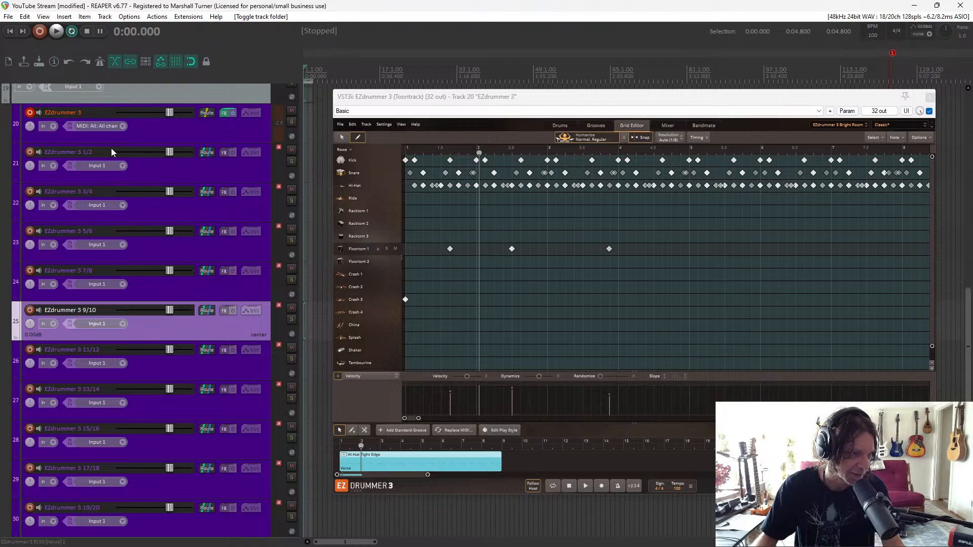
scroll(131, 289, down, 9)
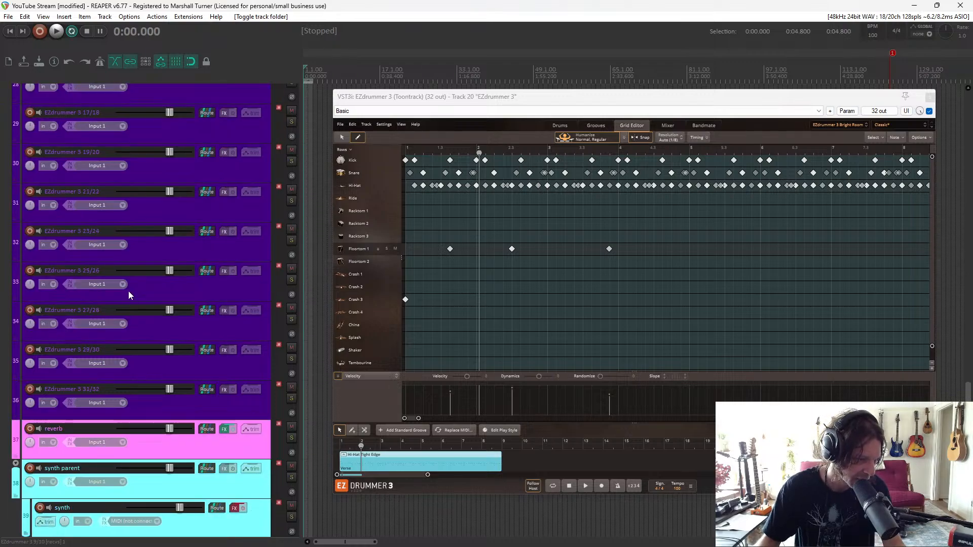
click(16, 417)
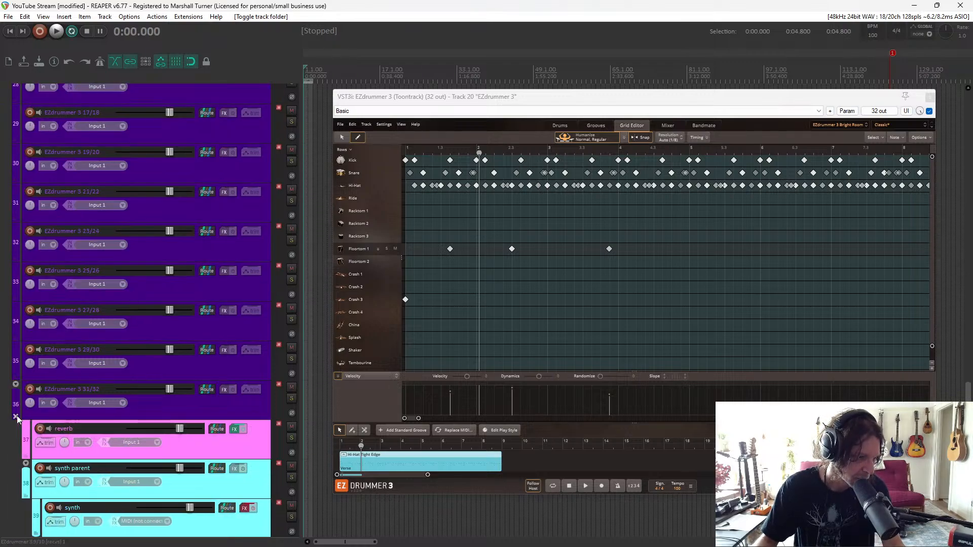
scroll(115, 398, up, 9)
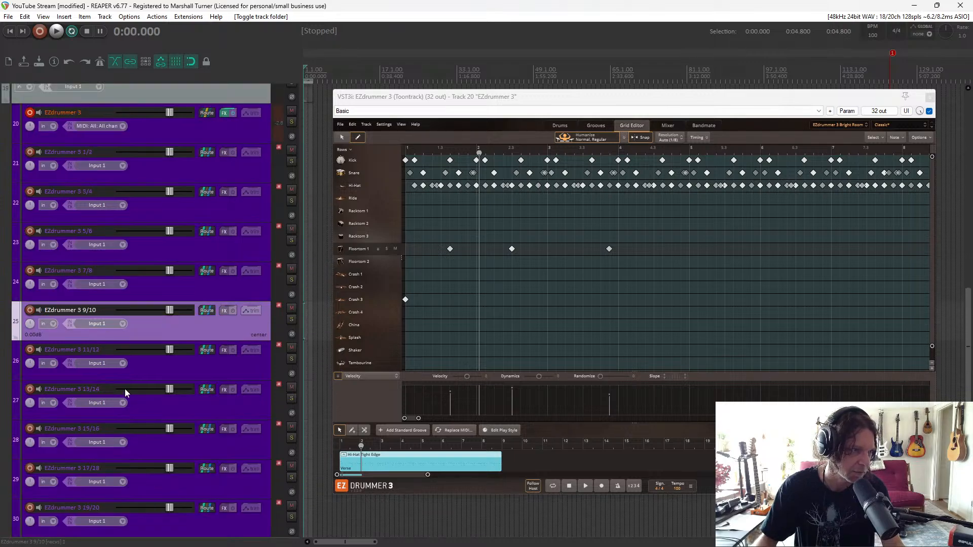
scroll(125, 389, up, 5)
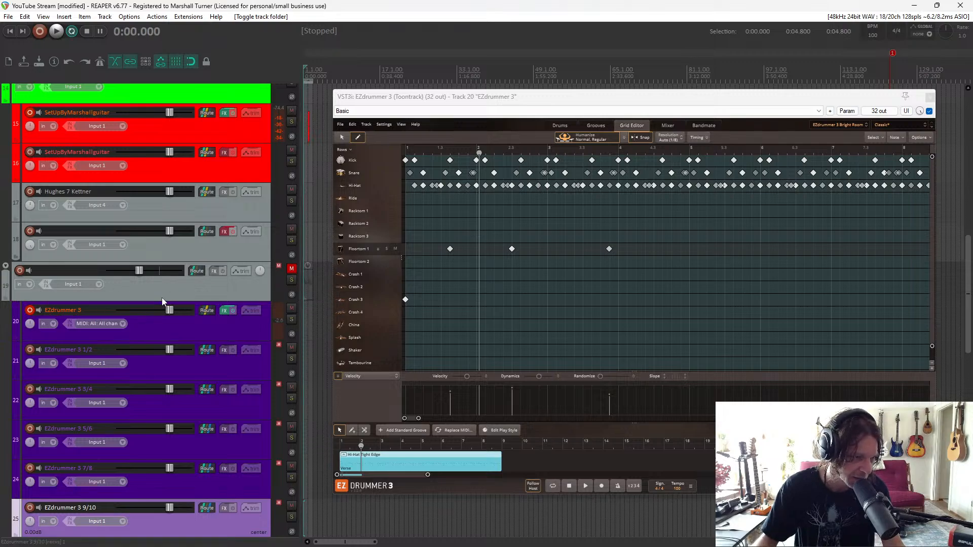
click(44, 296)
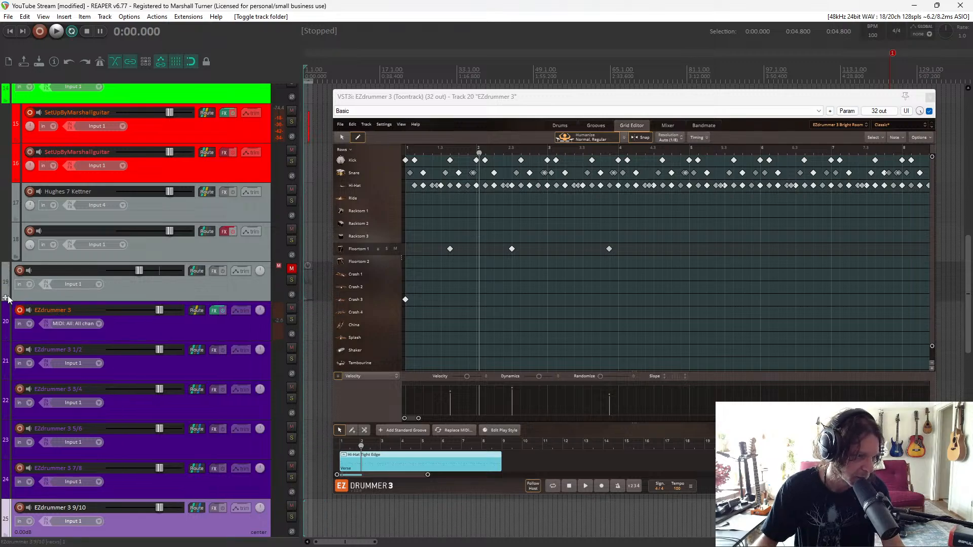
Insert a new track directly above the EZdrummer 3 track and name it "drum parent"
right_click(44, 295)
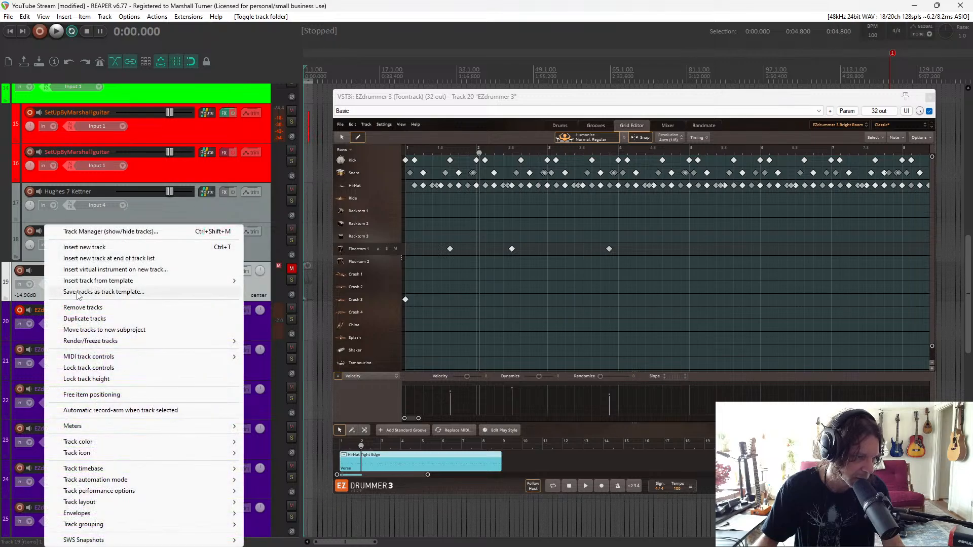
click(114, 250)
text(d)
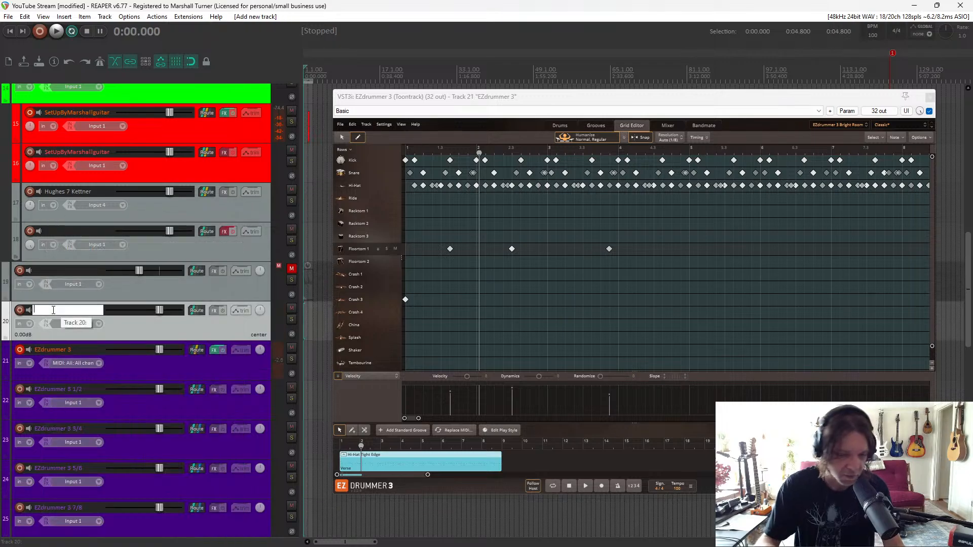
text(rum)
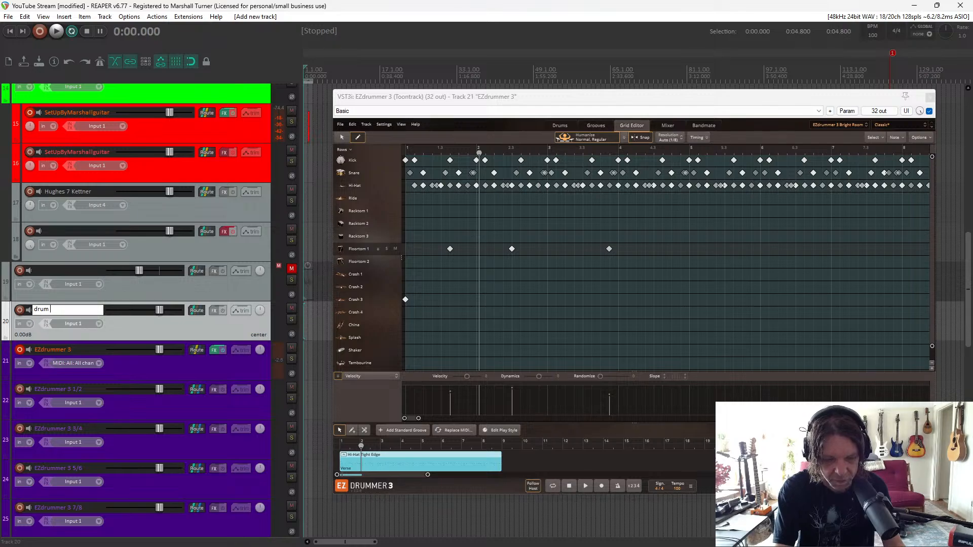
text( parent)
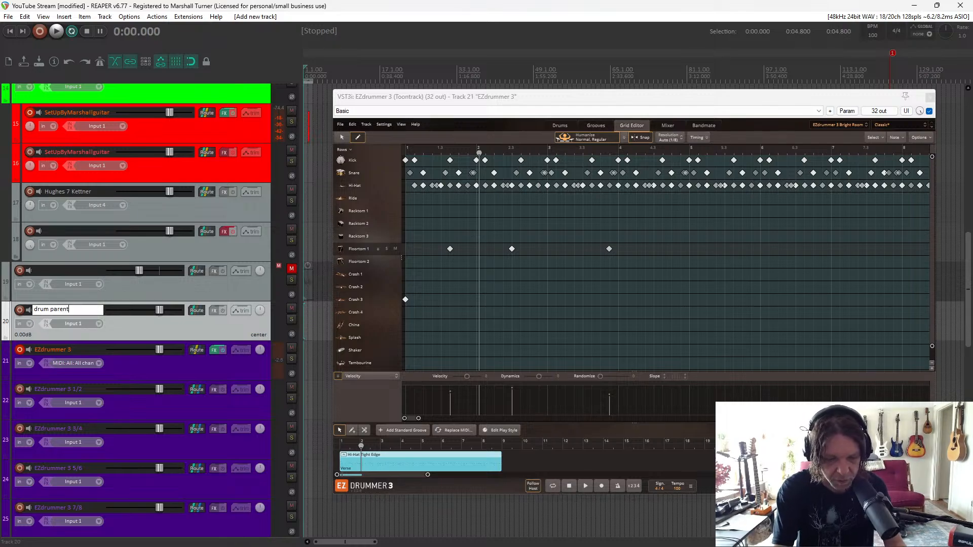
key(Return)
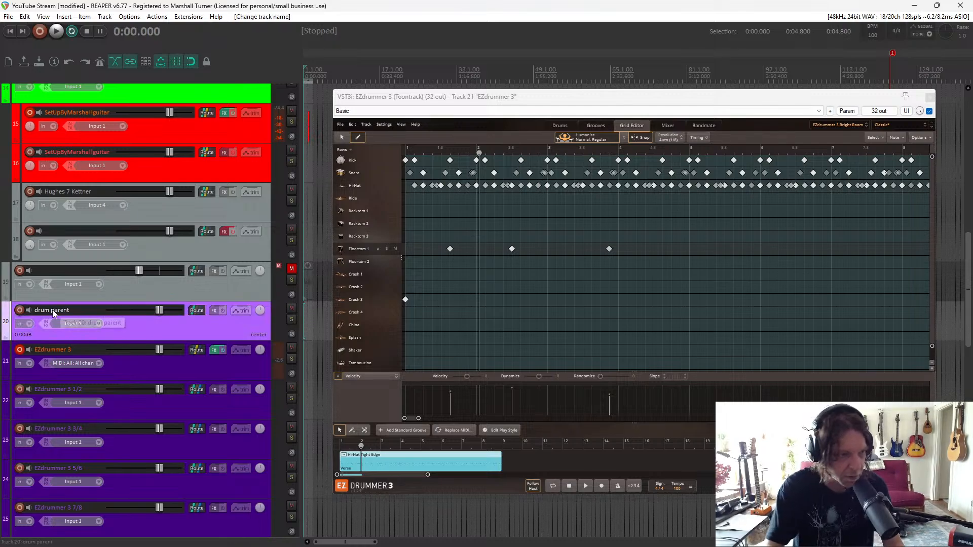
Make drum parent the folder for the EZdrummer 3 tracks and check that the folder ends at EZdrummer 3 31/32
click(5, 337)
scroll(61, 374, down, 10)
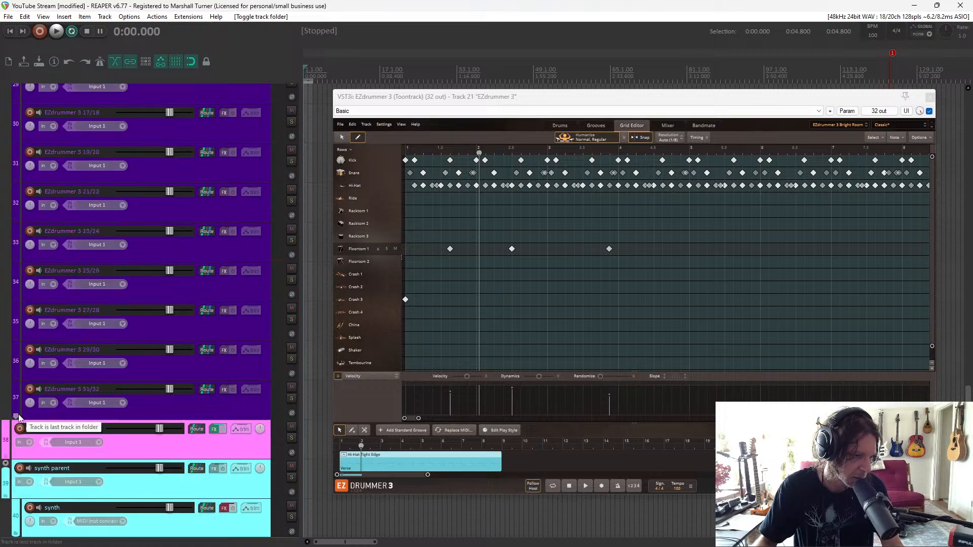
scroll(284, 319, up, 11)
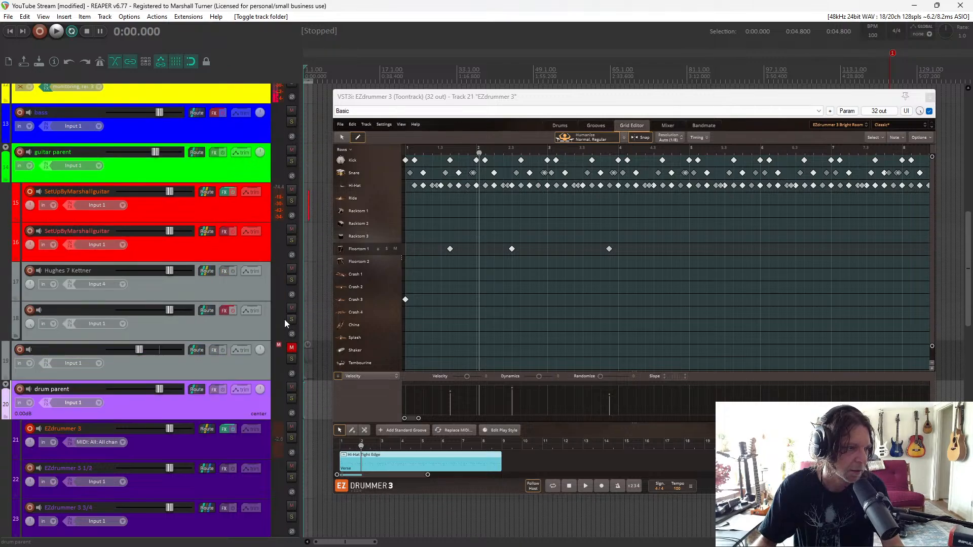
During playback, test the drum parent fader down to silence, set its volume to about -5.63 dB, and stop playback
key(space)
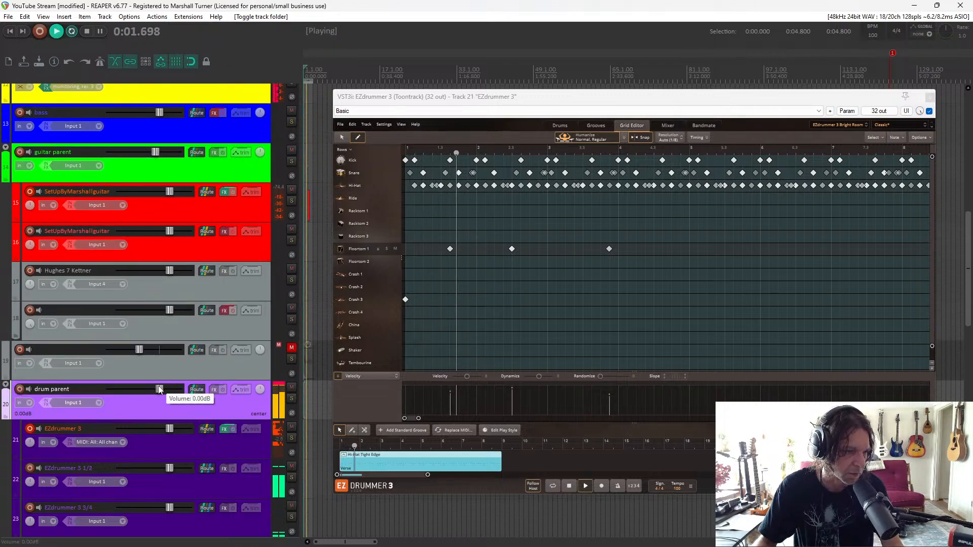
drag(159, 388, 99, 401)
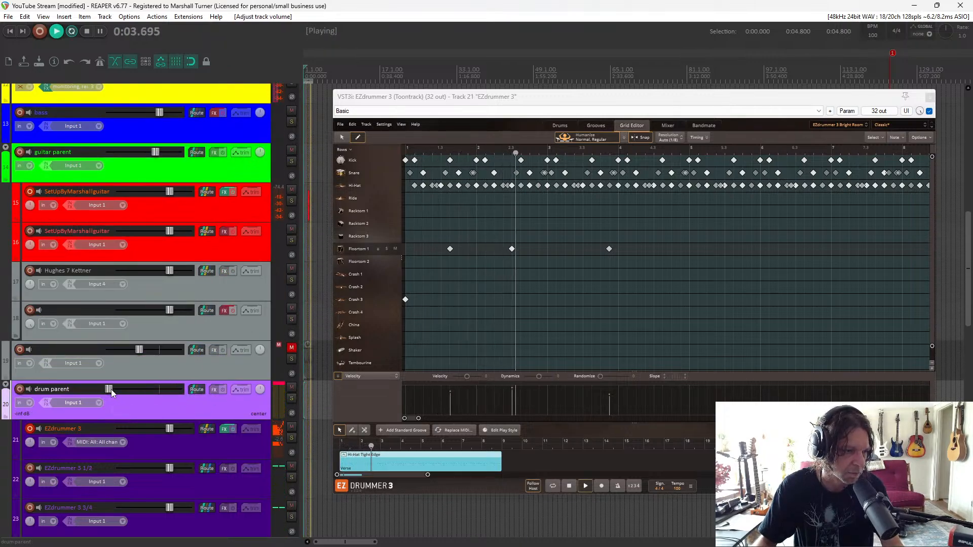
double_click(112, 394)
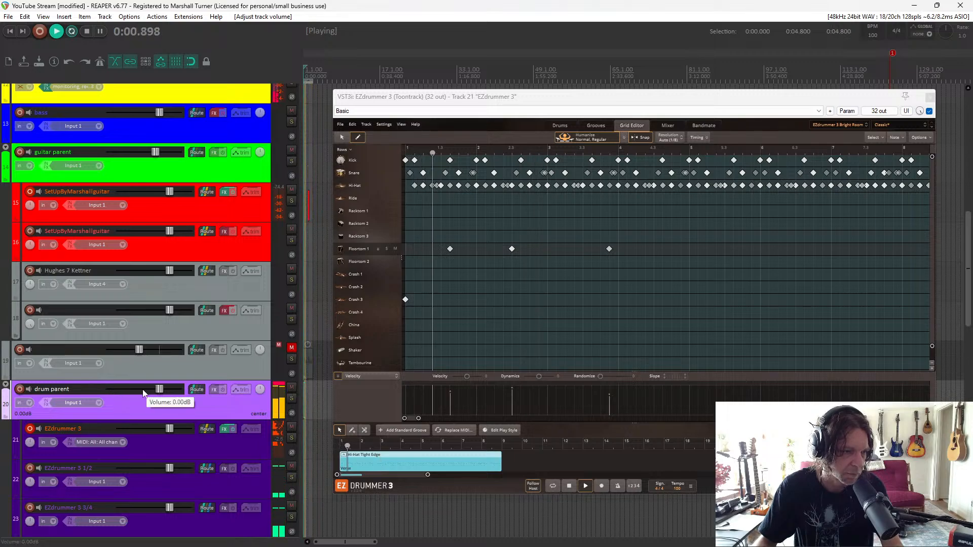
drag(159, 389, 151, 395)
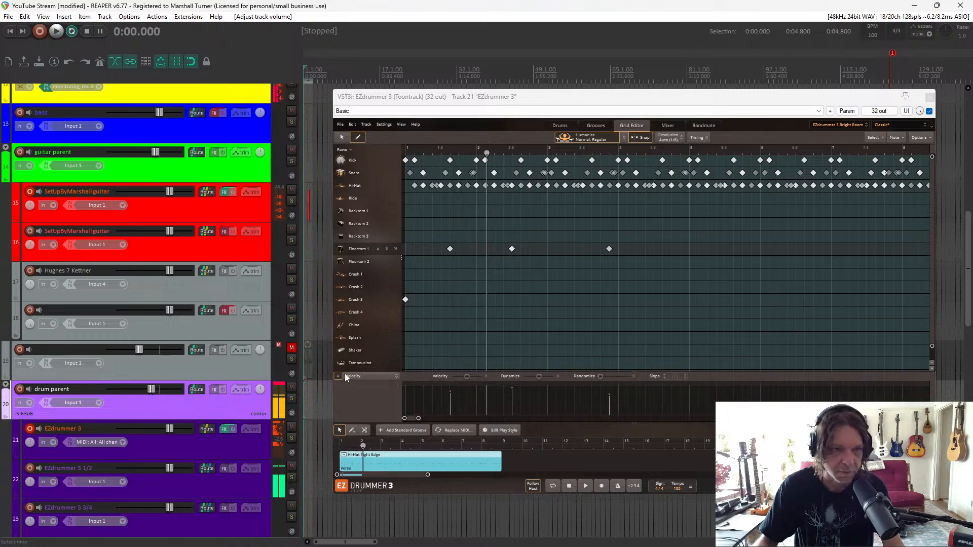
key(space)
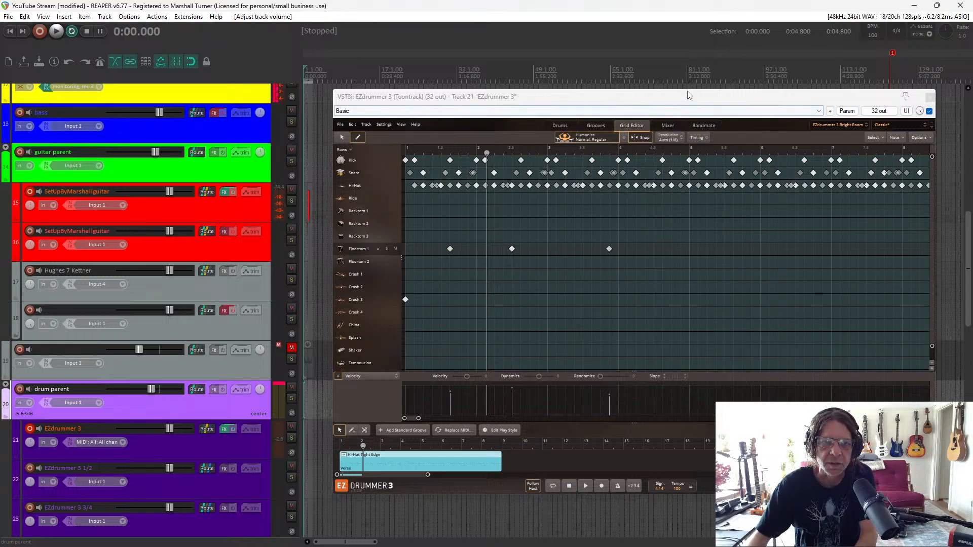
Move the EZdrummer 3 plugin window up over the track list and close it
drag(689, 97, 499, 54)
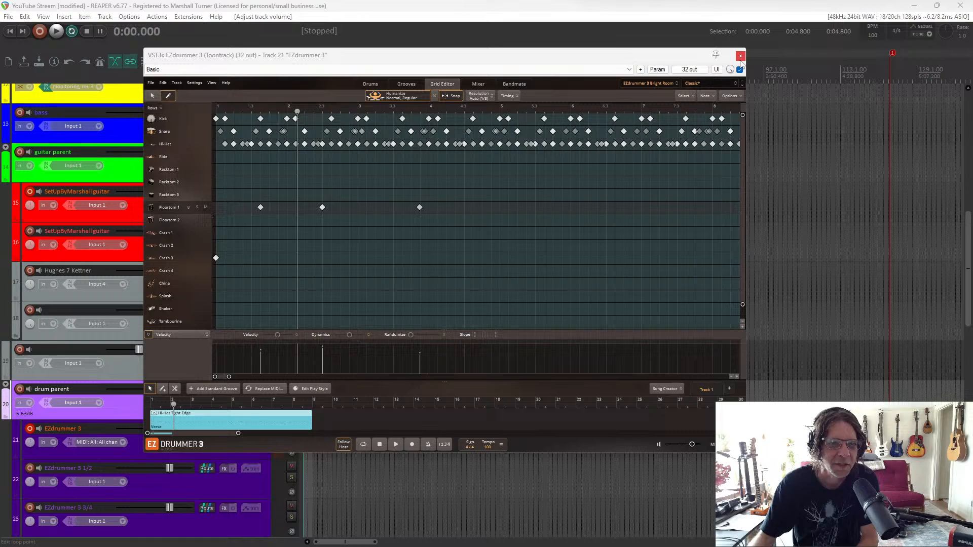
click(740, 56)
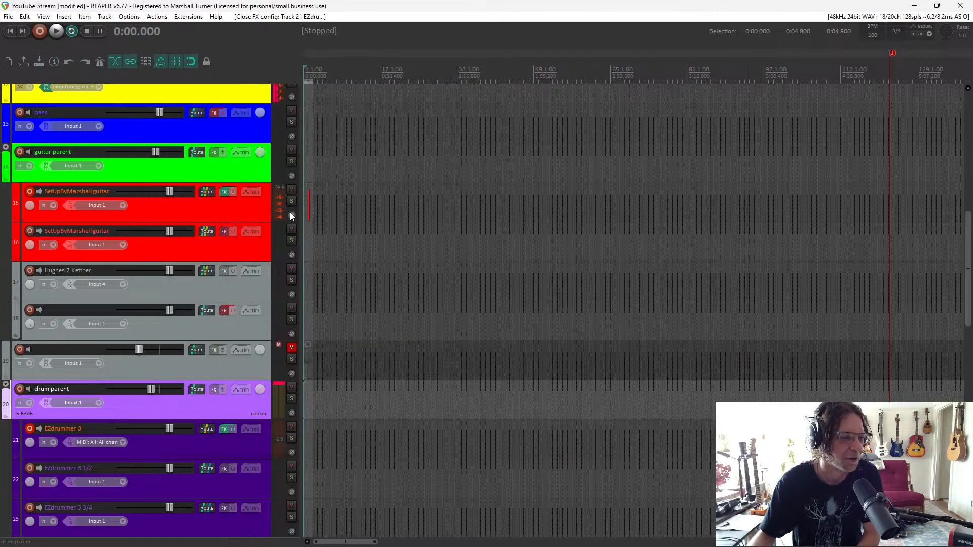
View the media item properties of the short guitar recording on track 15 and close them
click(310, 218)
double_click(309, 215)
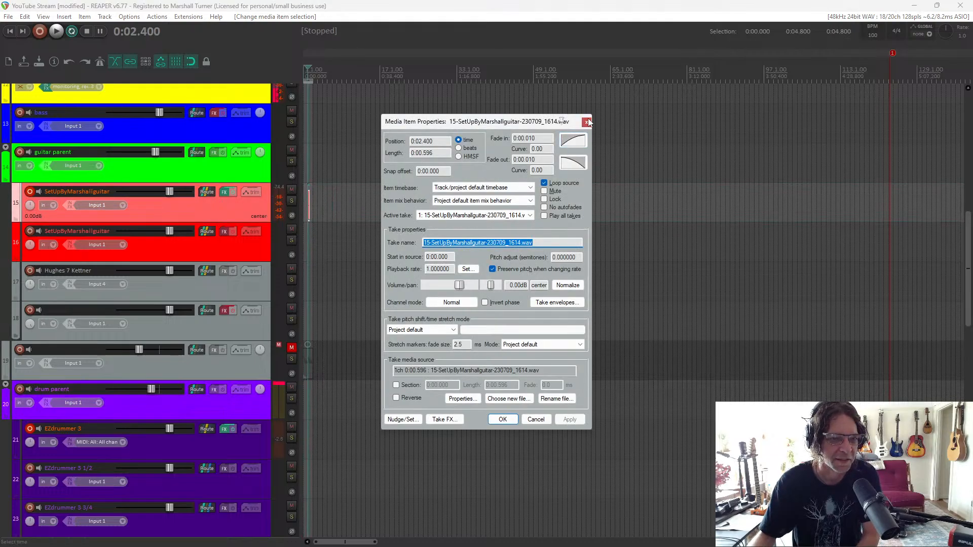
click(587, 121)
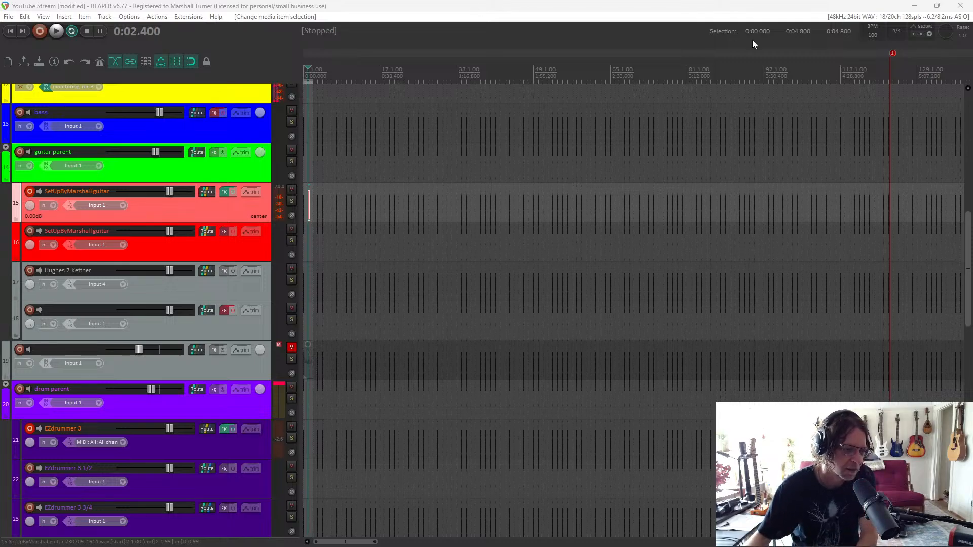
Try routing a send from EZdrummer 3 1/2 to the tracks above it, and delete the track send
scroll(157, 296, down, 2)
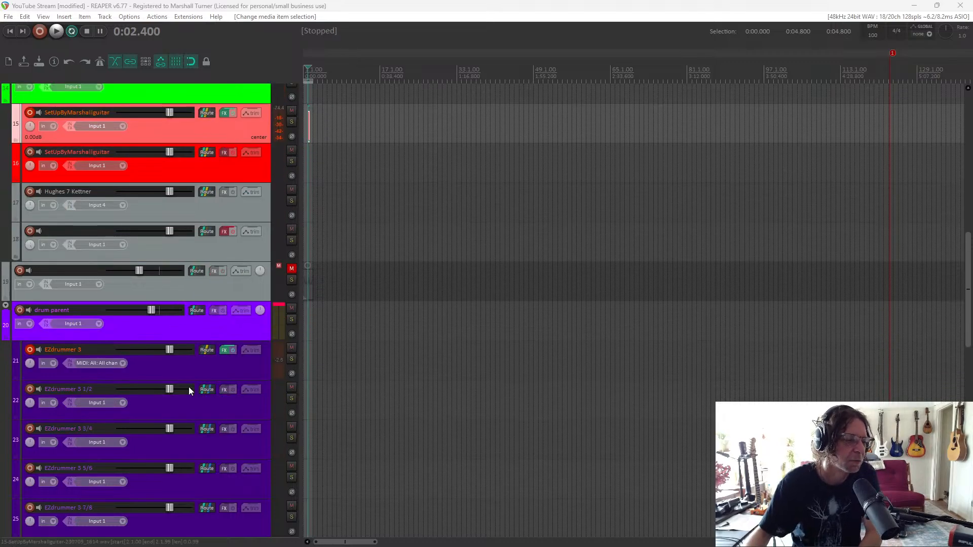
click(201, 411)
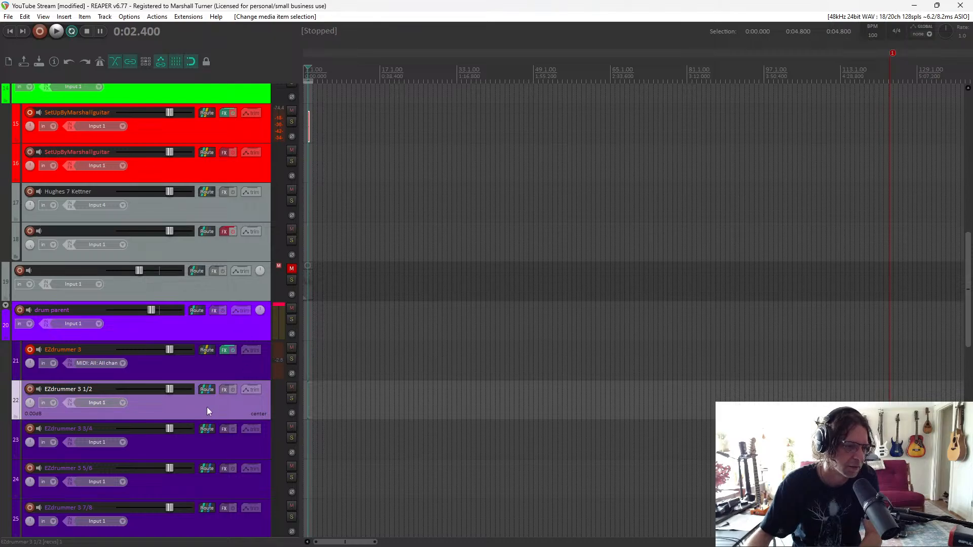
mouse_move(206, 392)
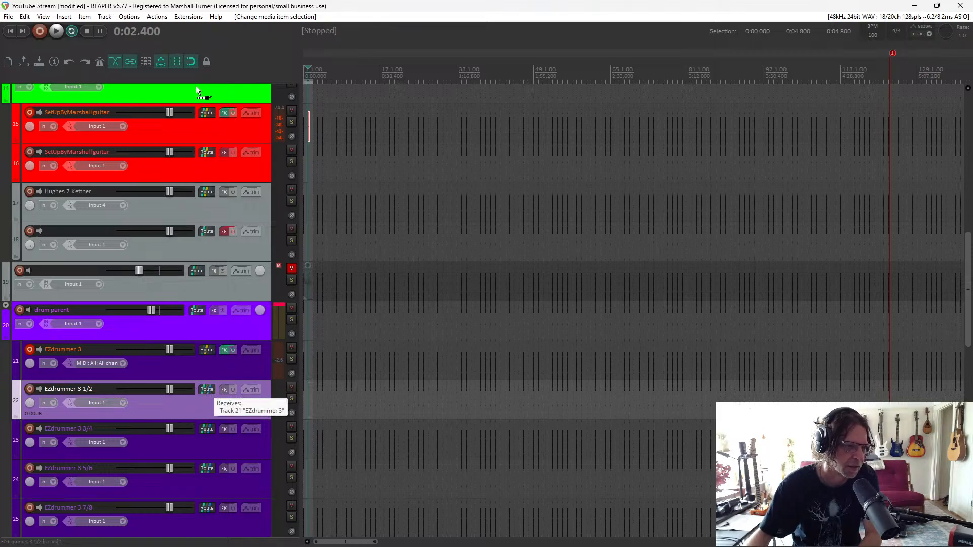
scroll(196, 87, up, 7)
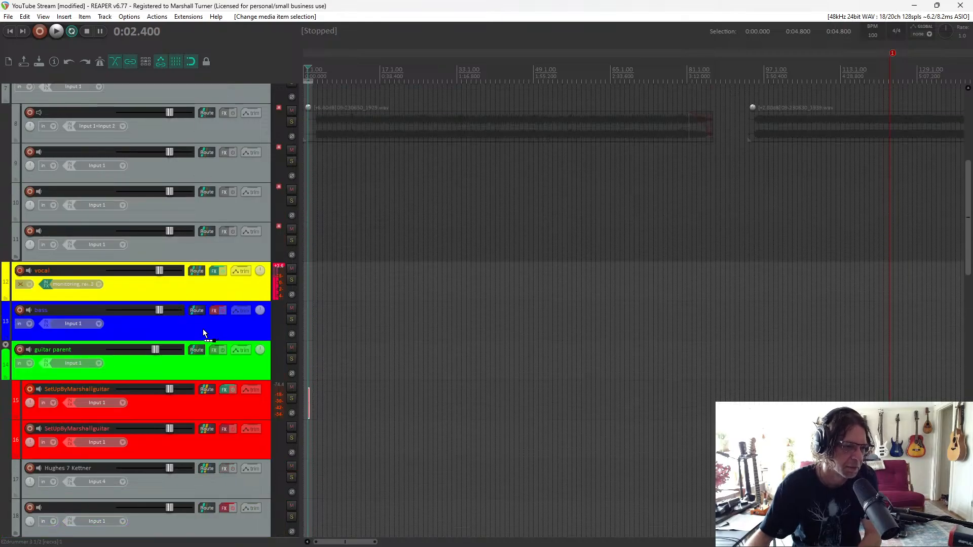
drag(203, 333, 424, 342)
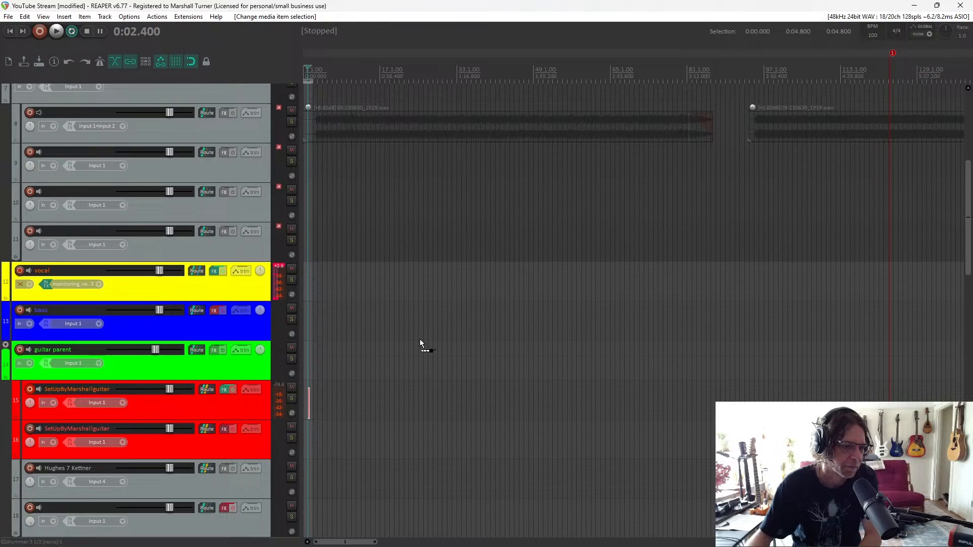
click(577, 360)
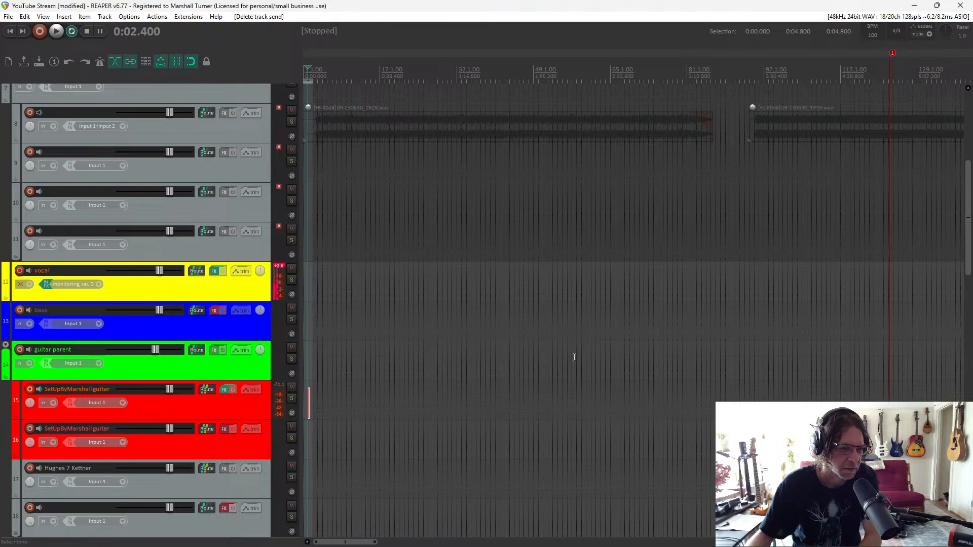